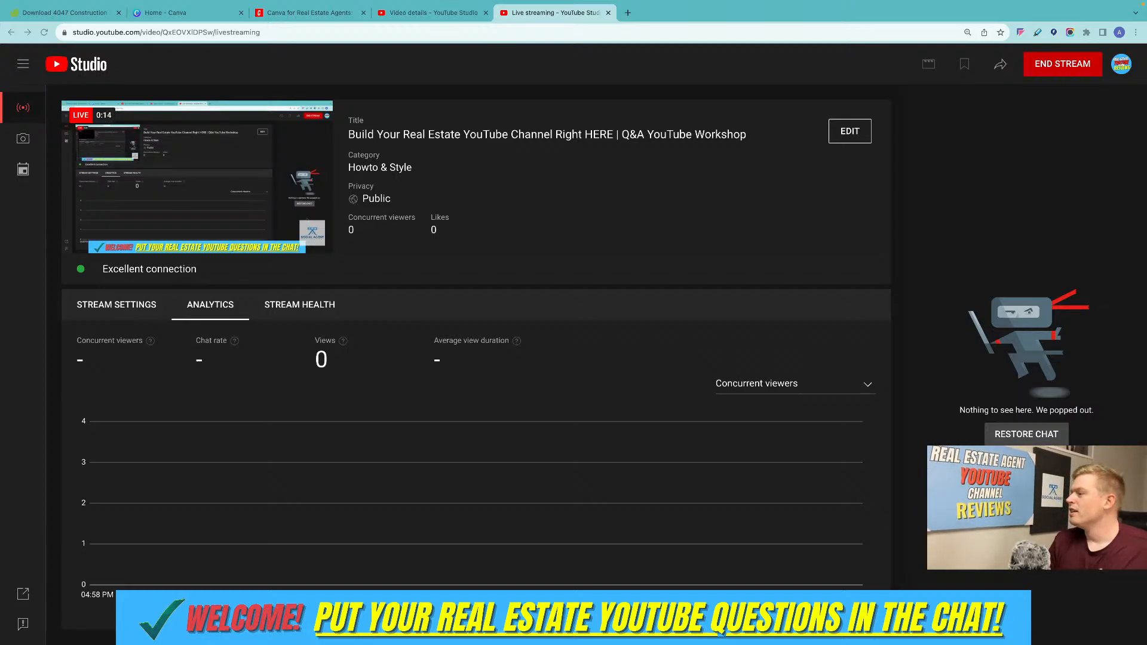
Change the live stream's title to "Canva for Real Estate Agents | Q&A YouTube Workshop" in its edit settings.
{"action": "left_click", "coordinate": [856, 131]}
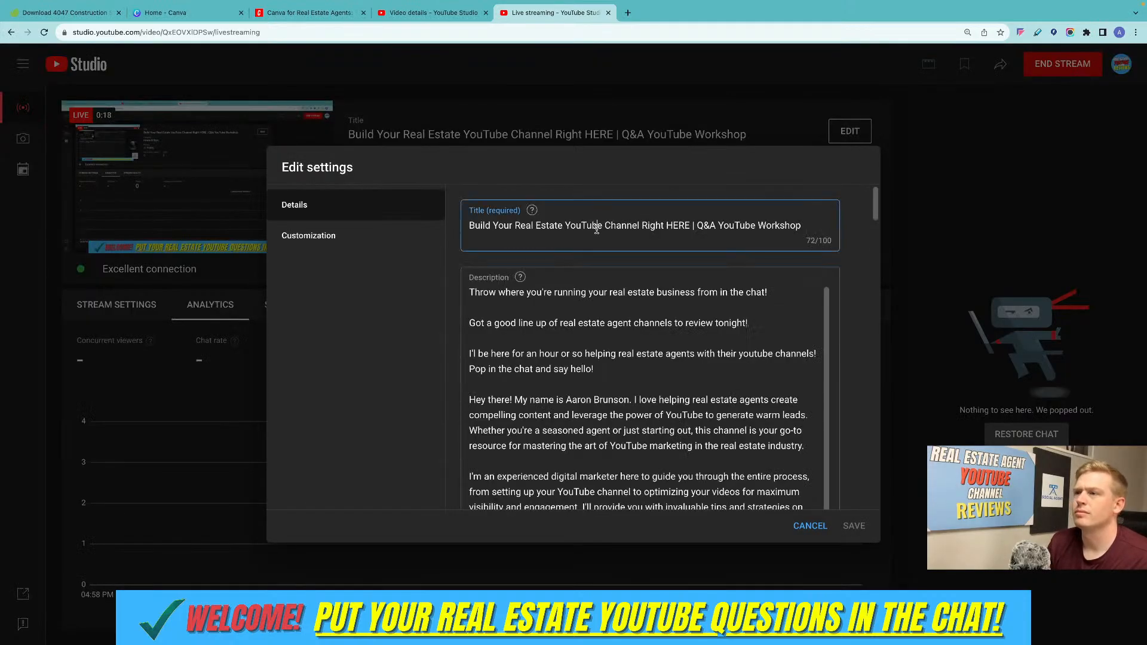
{"action": "left_click_drag", "start_coordinate": [470, 225], "coordinate": [692, 227]}
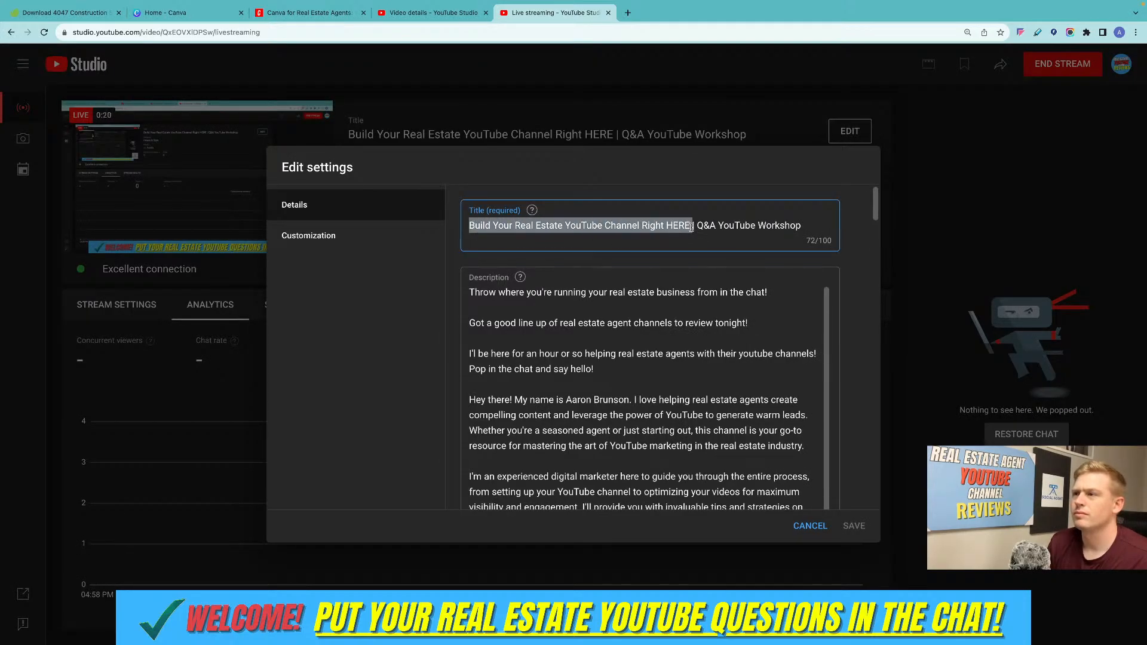
{"action": "type", "text": "Real Est"}
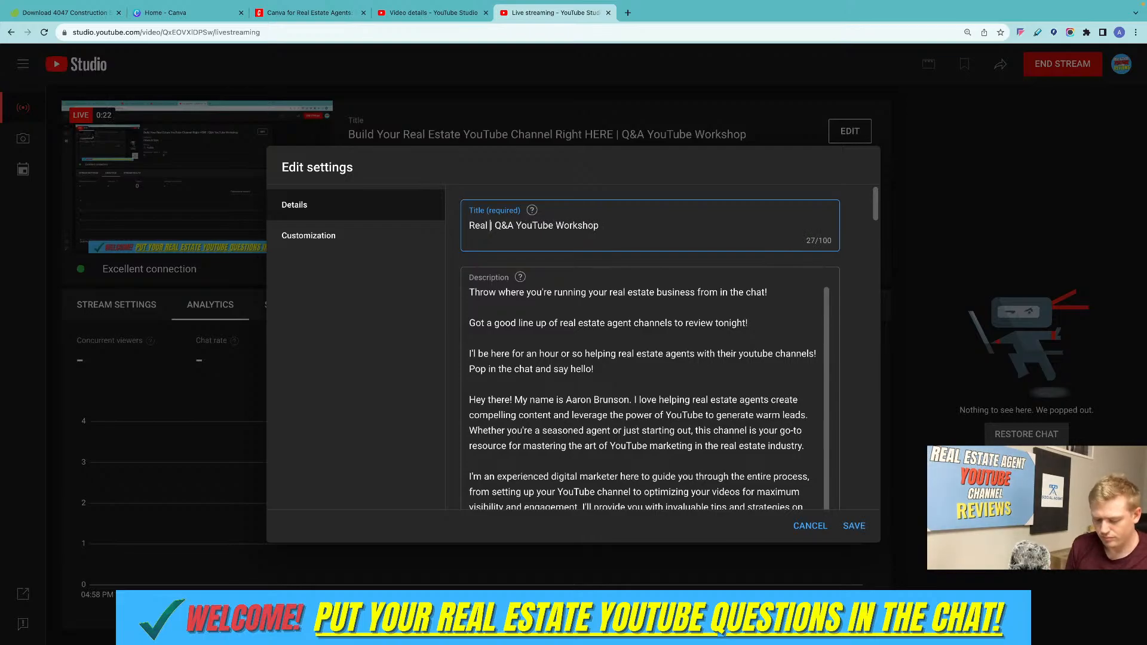
{"action": "type", "text": "a"}
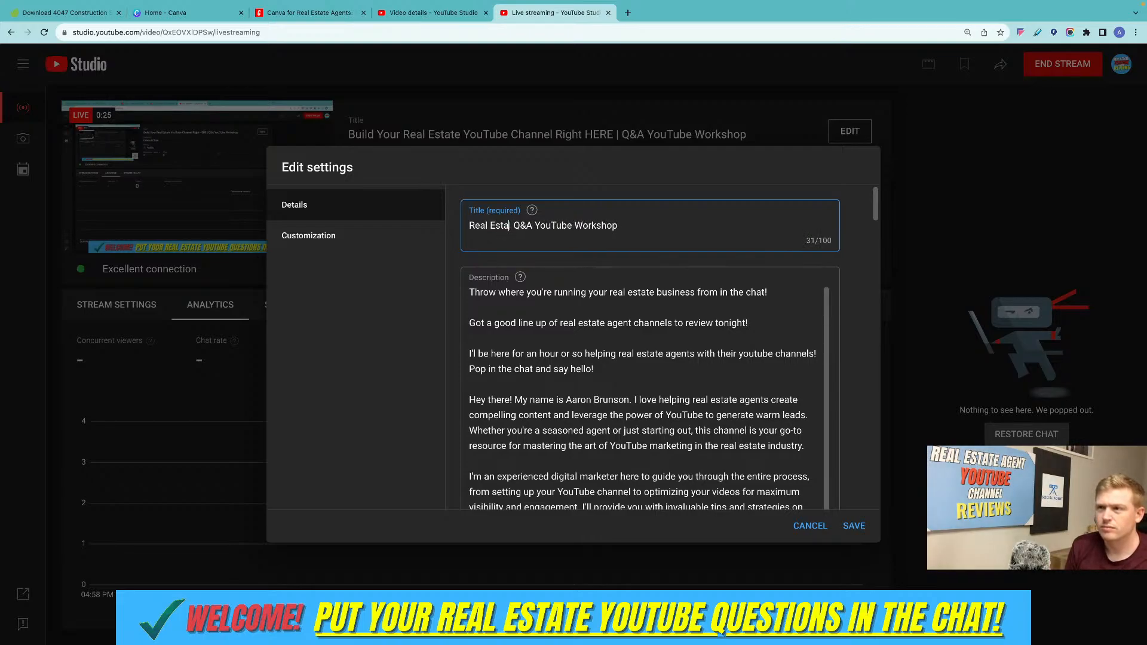
{"action": "key", "text": "BackSpace"}
{"action": "key", "text": "BackSpace"}
{"action": "key", "text": "BackSpace"}
{"action": "key", "text": "BackSpace"}
{"action": "key", "text": "BackSpace"}
{"action": "key", "text": "BackSpace"}
{"action": "key", "text": "BackSpace"}
{"action": "key", "text": "BackSpace"}
{"action": "key", "text": "BackSpace"}
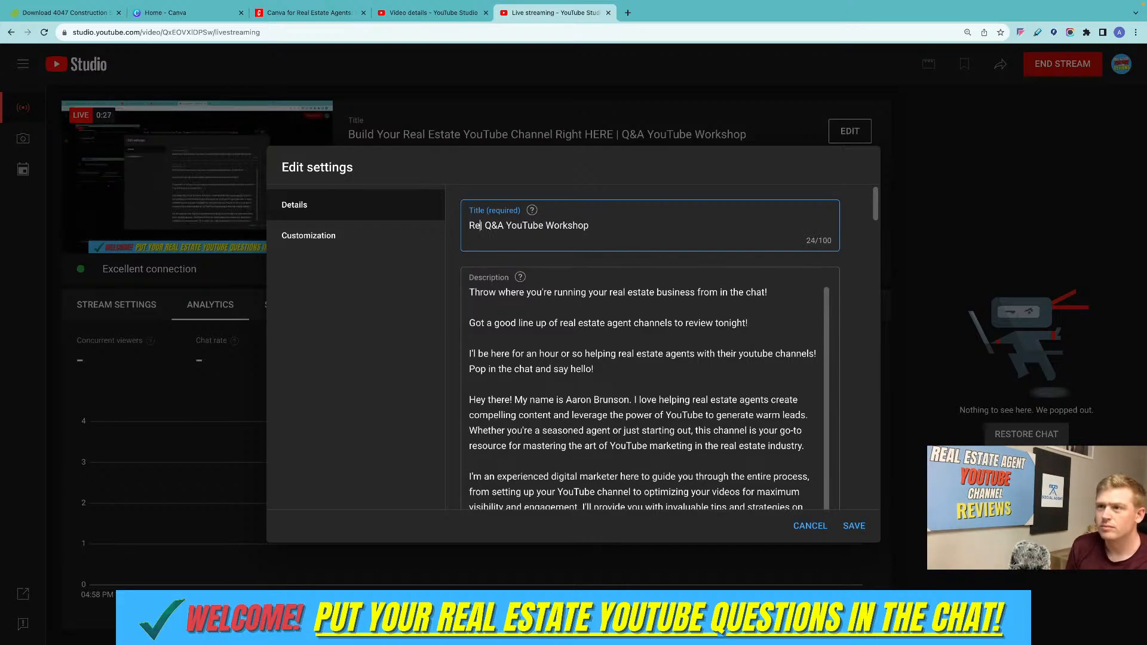
{"action": "type", "text": "Canva for "}
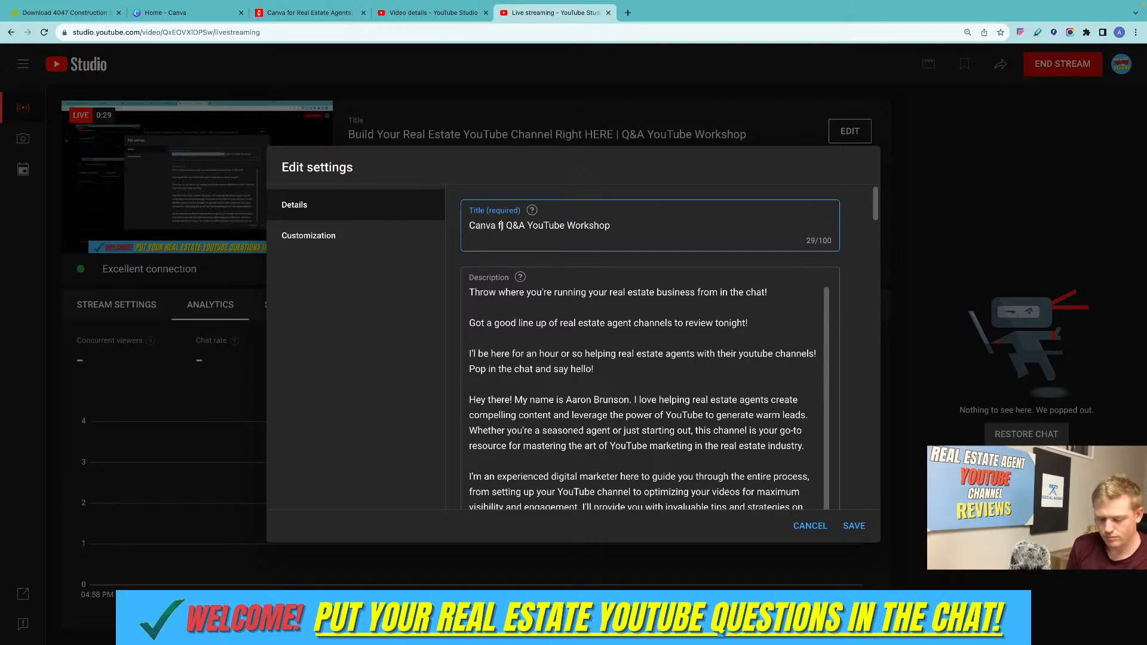
{"action": "type", "text": "Re4al Es="}
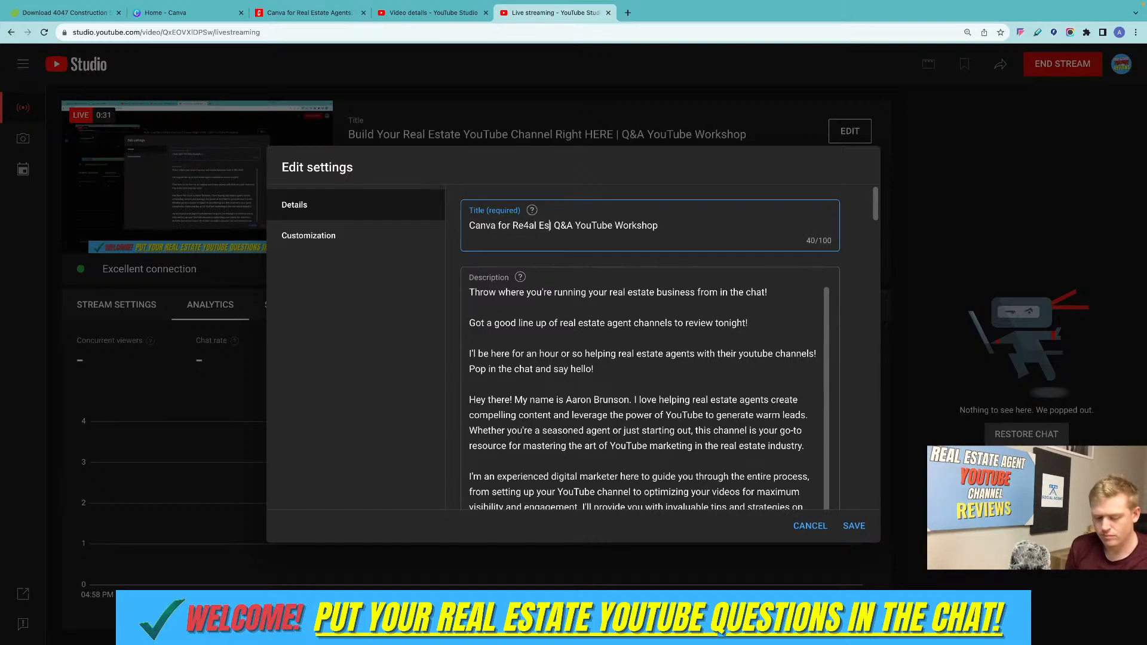
{"action": "key", "text": "BackSpace"}
{"action": "key", "text": "BackSpace"}
{"action": "key", "text": "BackSpace"}
{"action": "key", "text": "BackSpace"}
{"action": "key", "text": "BackSpace"}
{"action": "key", "text": "BackSpace"}
{"action": "key", "text": "BackSpace"}
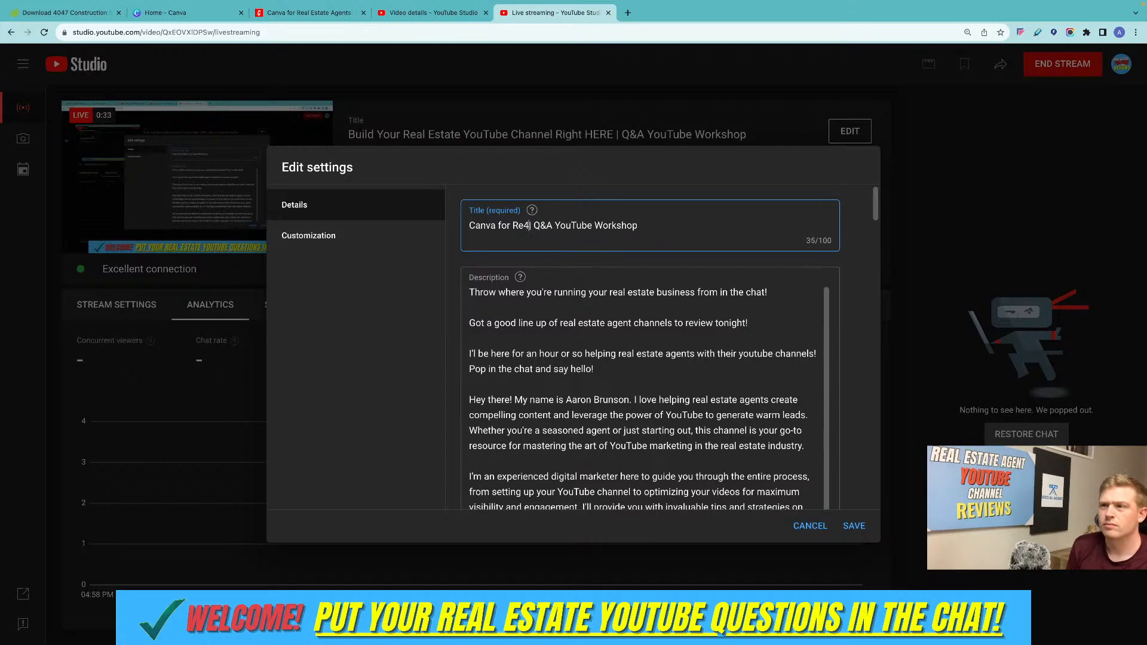
{"action": "type", "text": "al Estate Agw"}
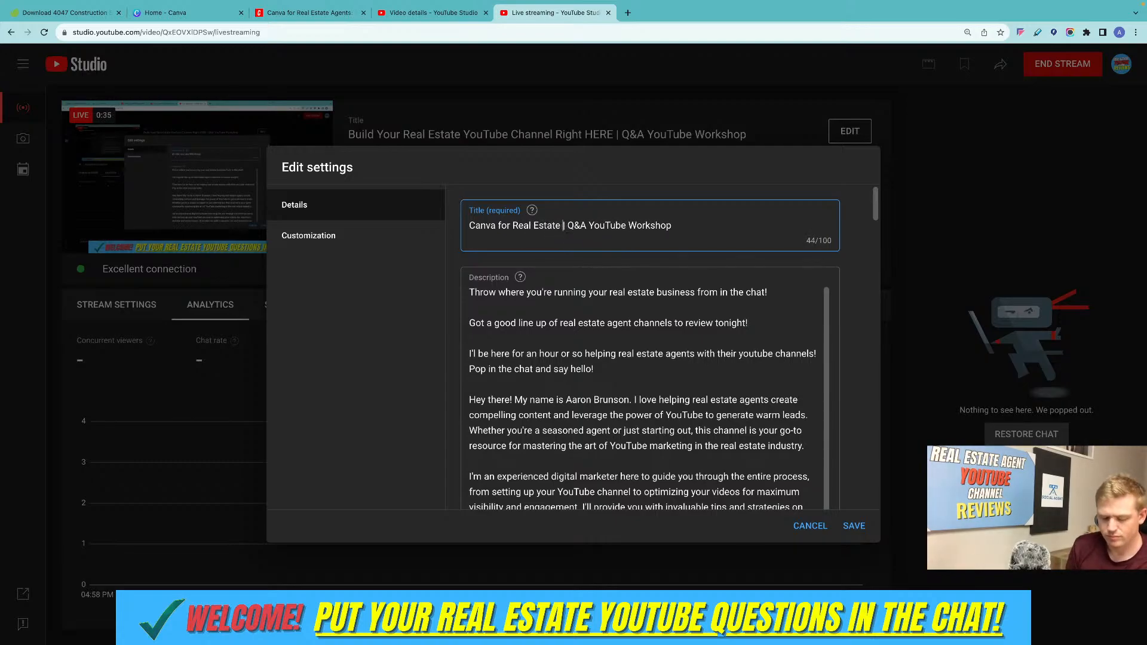
{"action": "type", "text": "nt"}
{"action": "key", "text": "BackSpace"}
{"action": "key", "text": "BackSpace"}
{"action": "key", "text": "BackSpace"}
{"action": "type", "text": "en"}
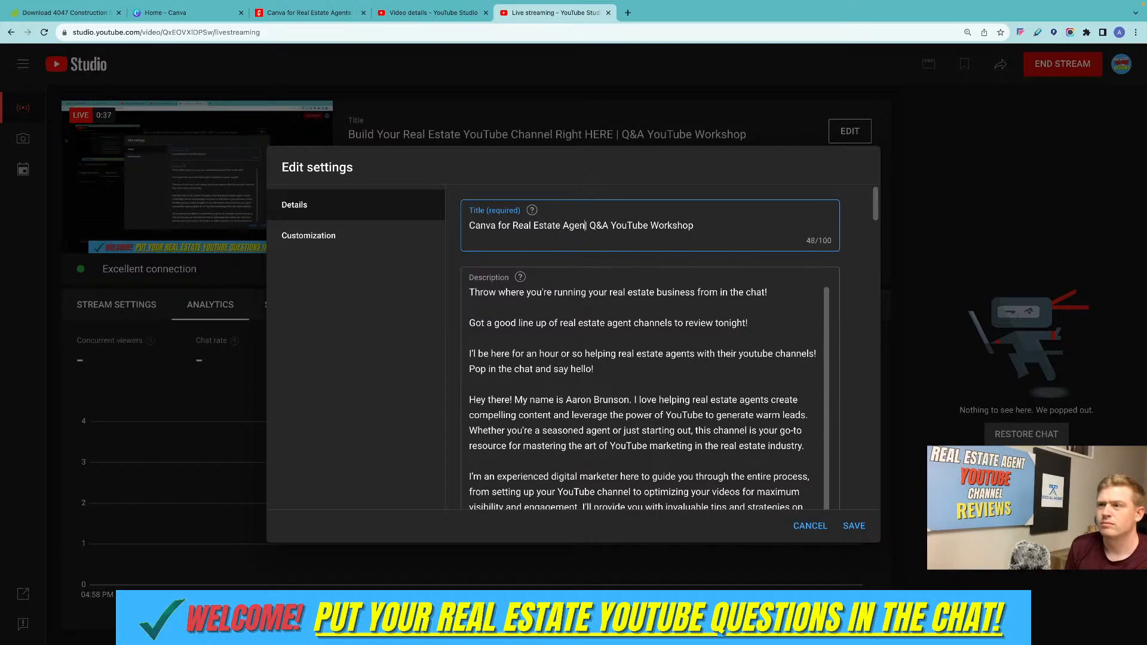
{"action": "type", "text": "ts"}
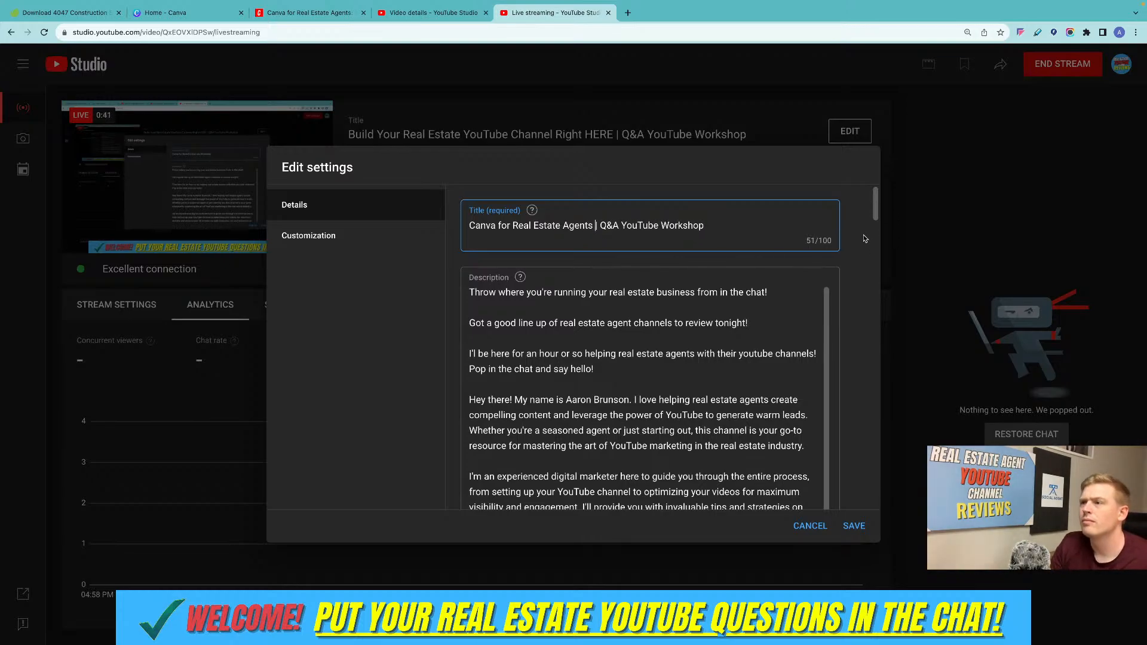
Delete the description line "Got a good line up of real estate agent channels to review tonight!" and save the stream settings.
{"action": "scroll", "coordinate": [808, 230], "scroll_direction": "down", "scroll_amount": 2}
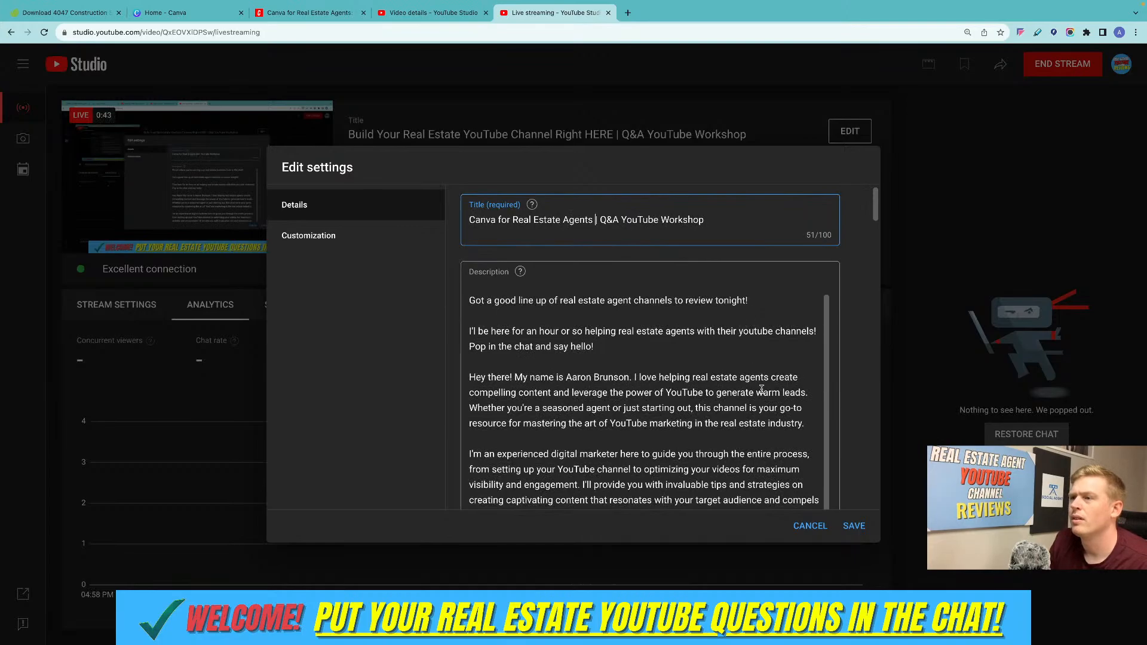
{"action": "scroll", "coordinate": [753, 389], "scroll_direction": "up", "scroll_amount": 1}
{"action": "mouse_move", "coordinate": [753, 321]}
{"action": "left_mouse_down"}
{"action": "mouse_move", "coordinate": [537, 332]}
{"action": "mouse_move", "coordinate": [456, 323]}
{"action": "mouse_move", "coordinate": [757, 326]}
{"action": "left_mouse_up"}
{"action": "key", "text": "BackSpace"}
{"action": "key", "text": "BackSpace"}
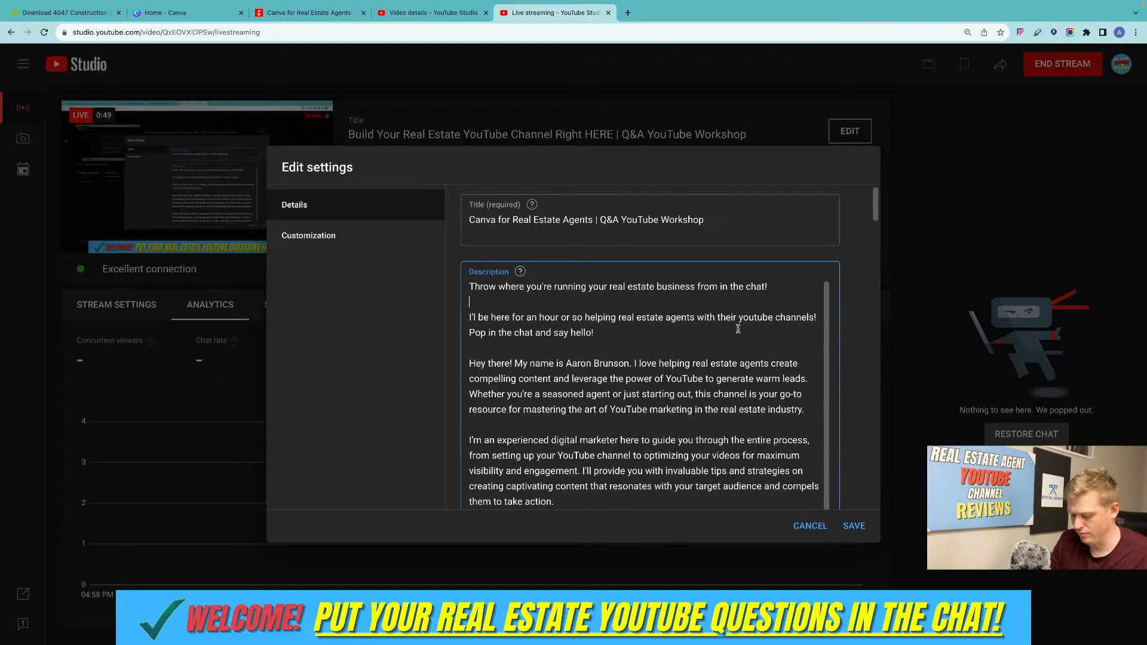
{"action": "left_click", "coordinate": [855, 528]}
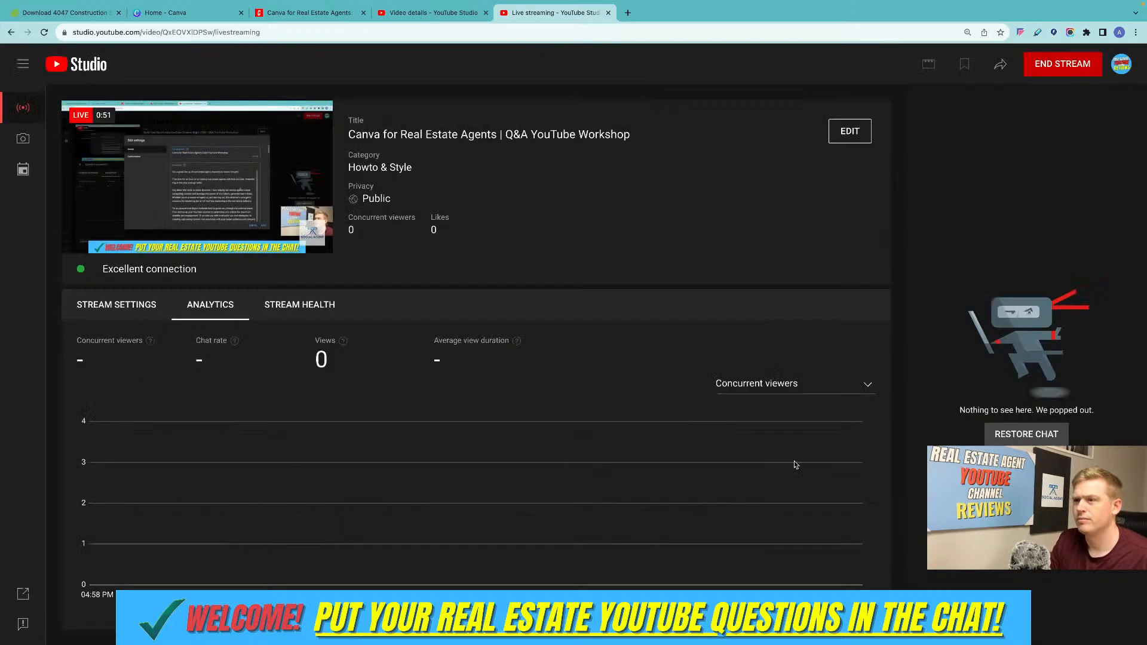
Move the live streaming page out of the browser window, and bring up the Canva home page without the open design preview.
{"action": "left_click_drag", "start_coordinate": [557, 16], "coordinate": [1145, 340]}
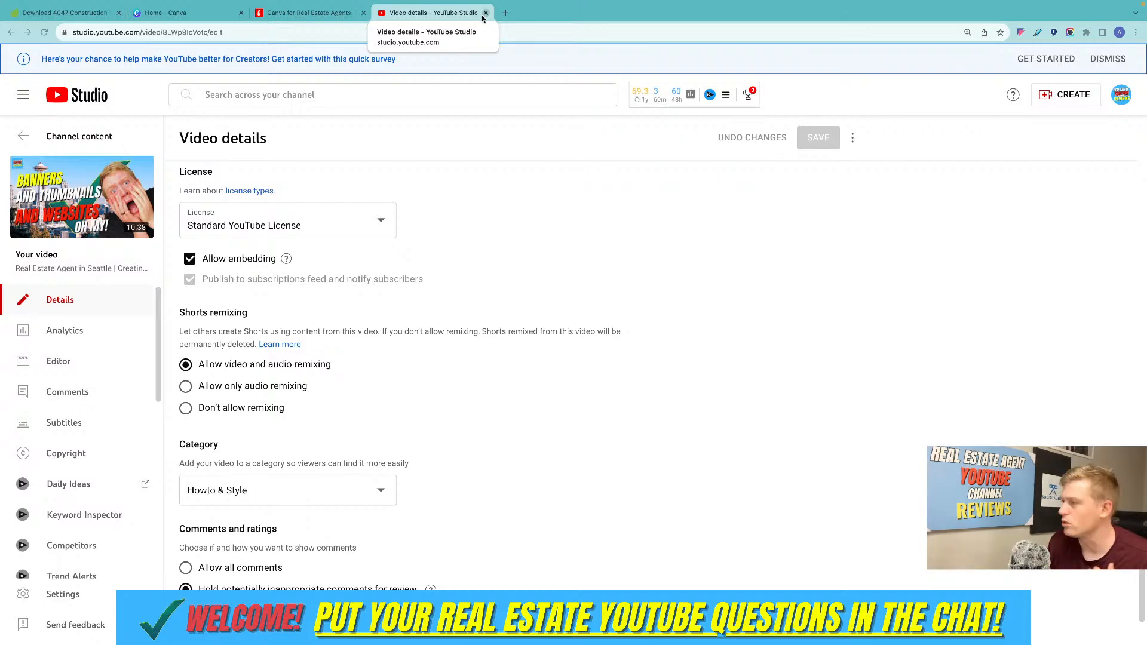
{"action": "left_click", "coordinate": [173, 12]}
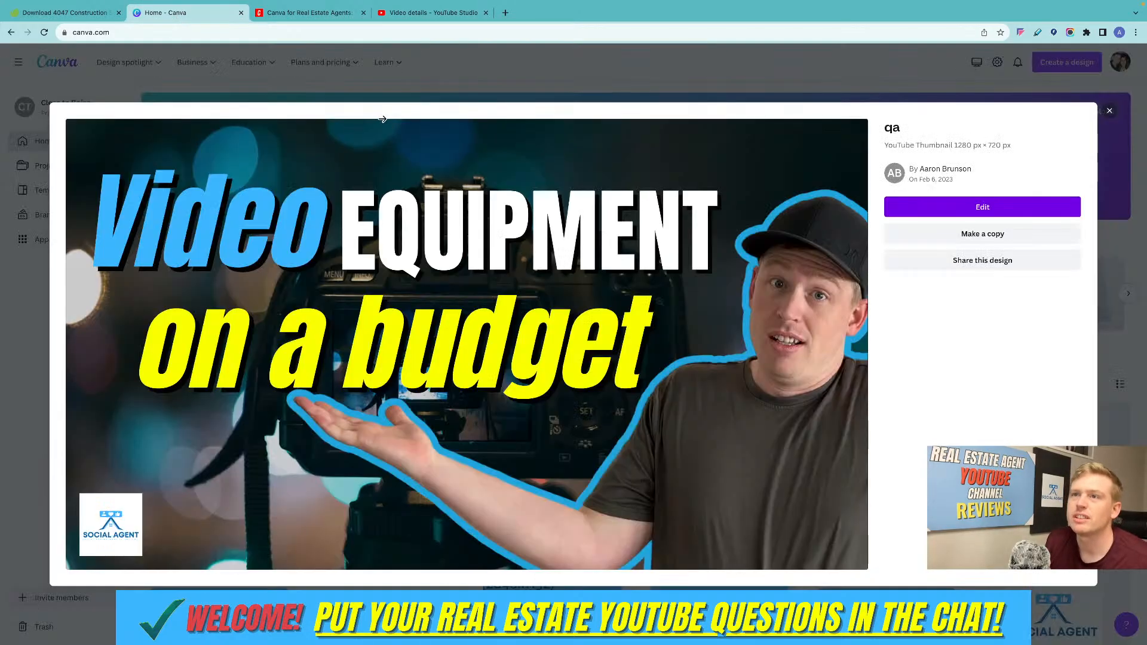
{"action": "left_click", "coordinate": [1109, 111]}
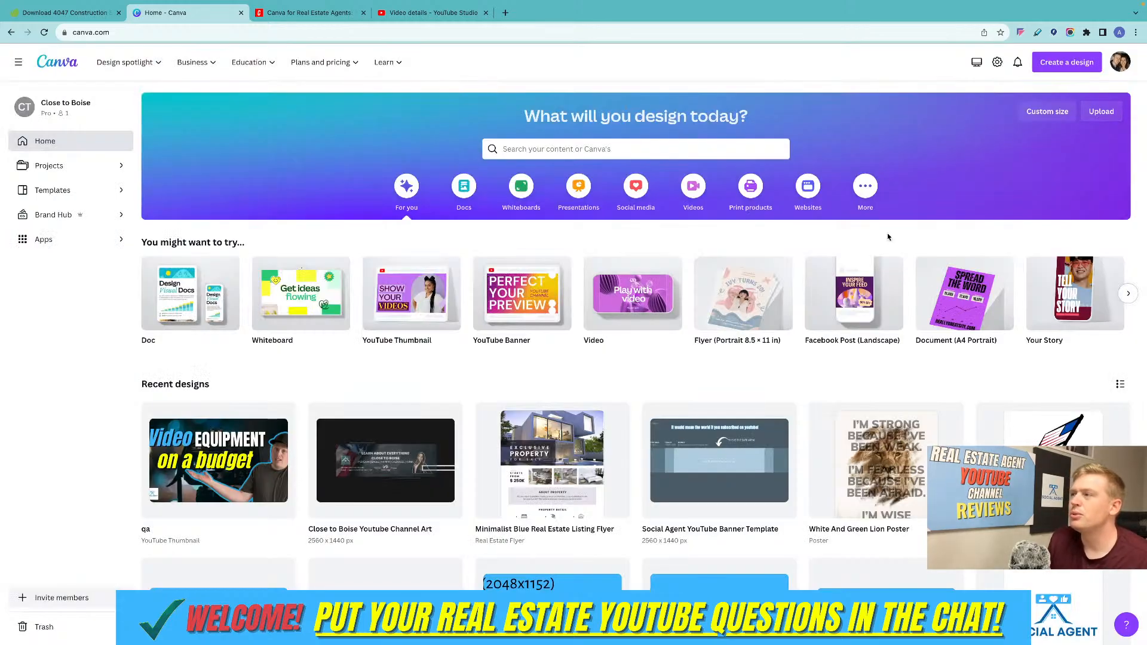
Preview the "qa" YouTube thumbnail among the recent designs and close the preview.
{"action": "scroll", "coordinate": [805, 226], "scroll_direction": "down", "scroll_amount": 1}
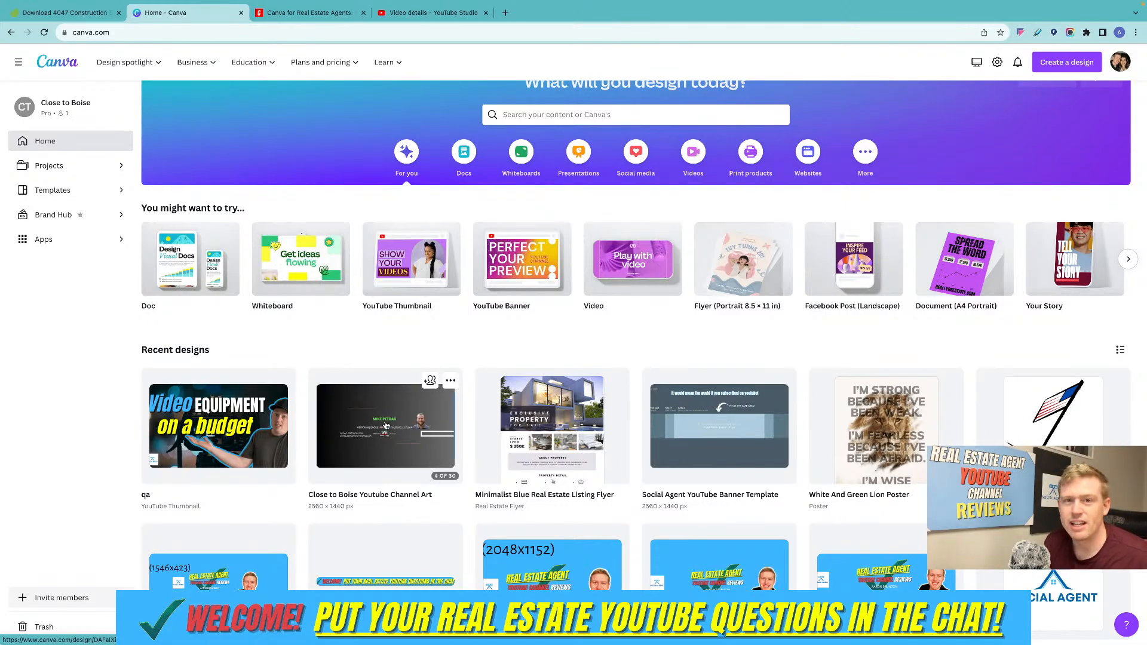
{"action": "left_click", "coordinate": [265, 454]}
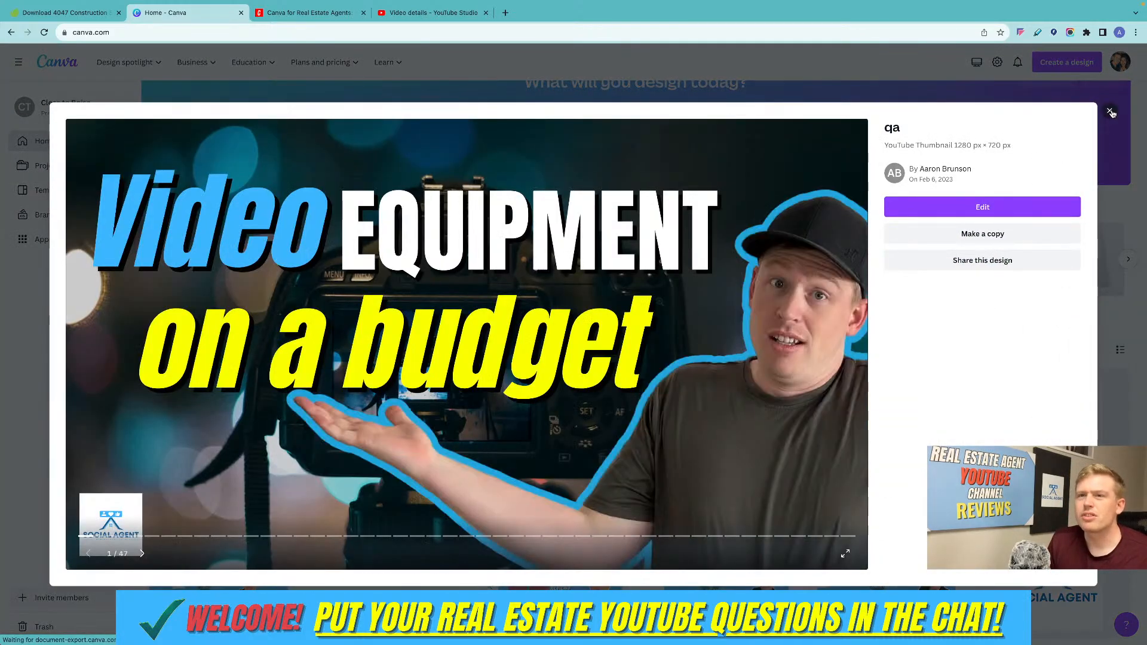
{"action": "key", "text": "Escape"}
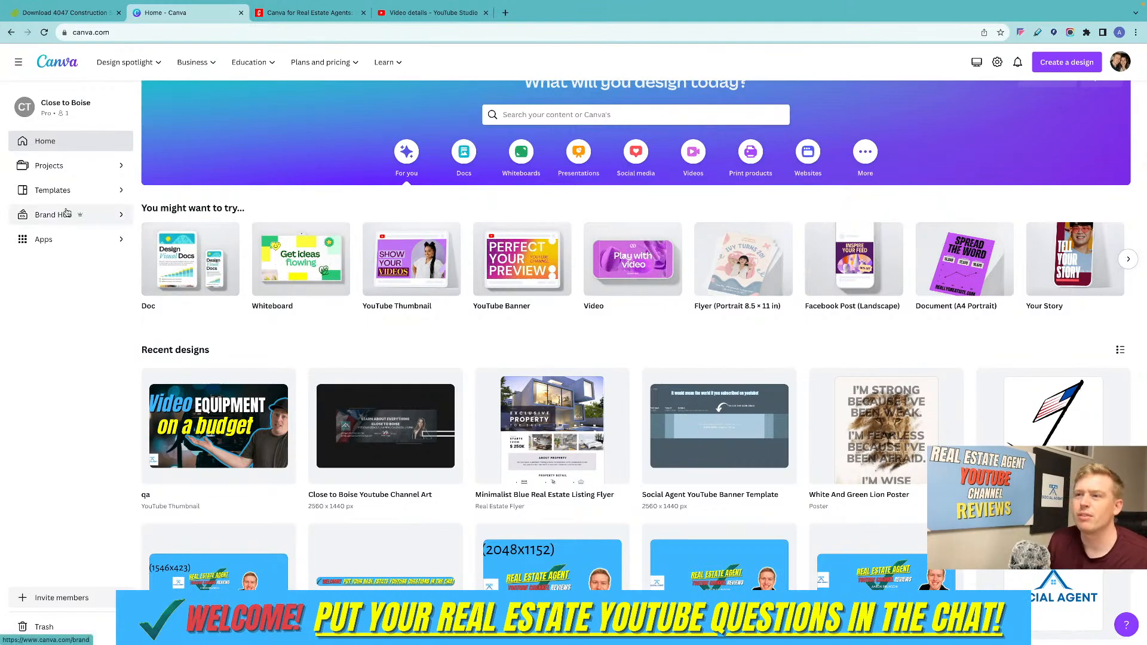
Create a new Brand Kit named "Test" in the Brand Hub.
{"action": "left_click", "coordinate": [93, 221]}
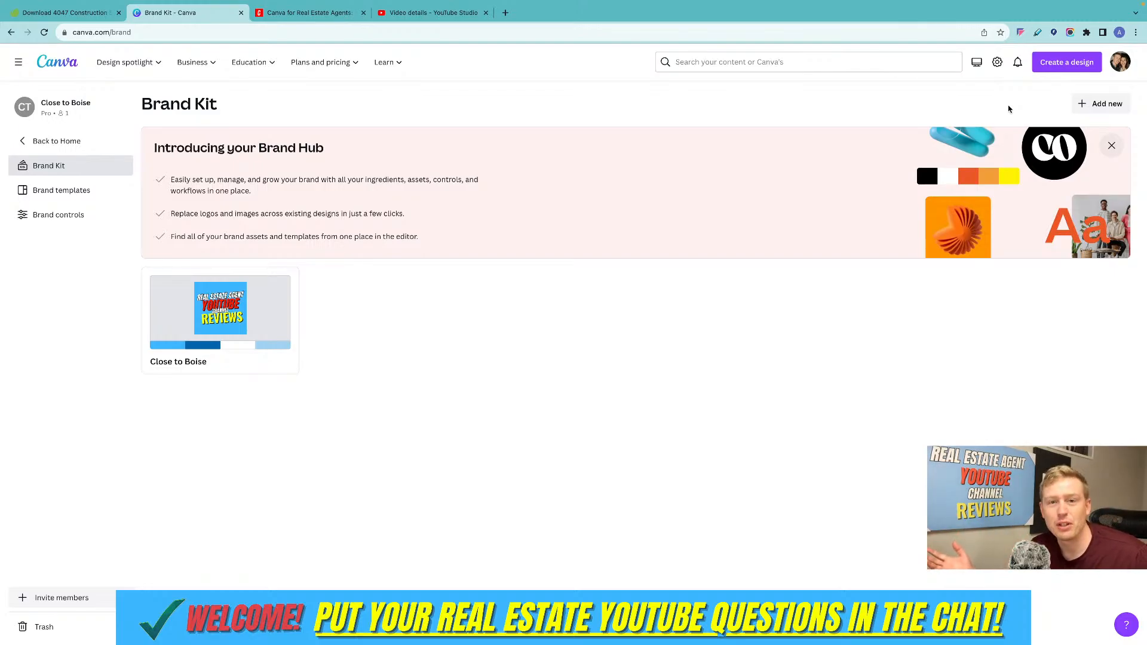
{"action": "left_click", "coordinate": [1072, 104]}
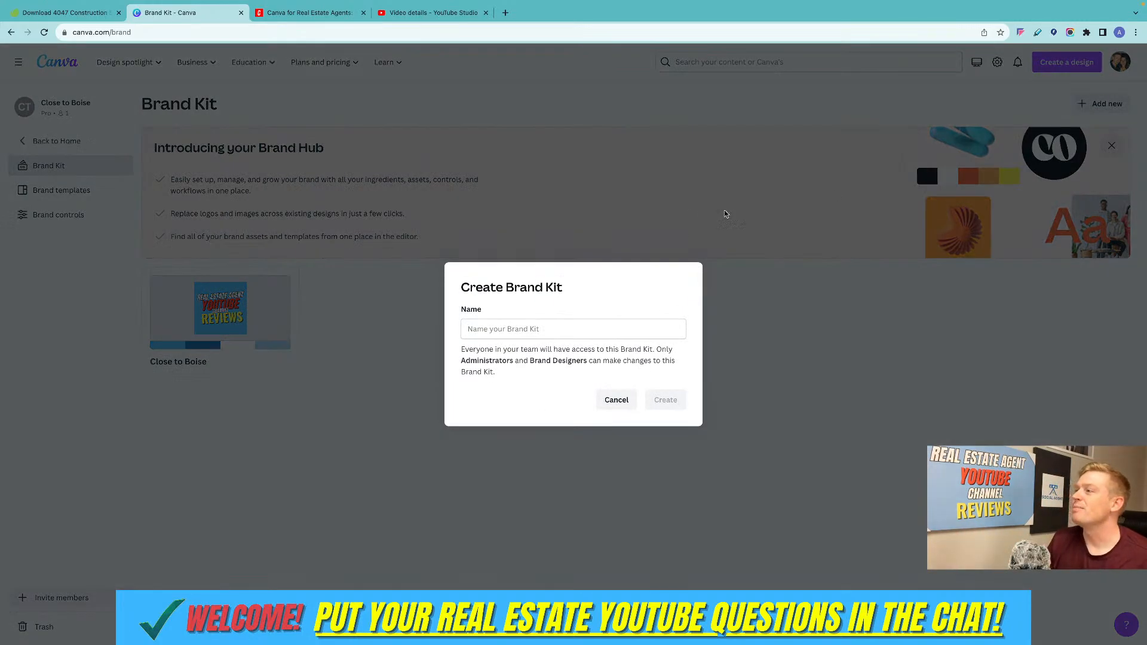
{"action": "left_click", "coordinate": [547, 328]}
{"action": "type", "text": "Test"}
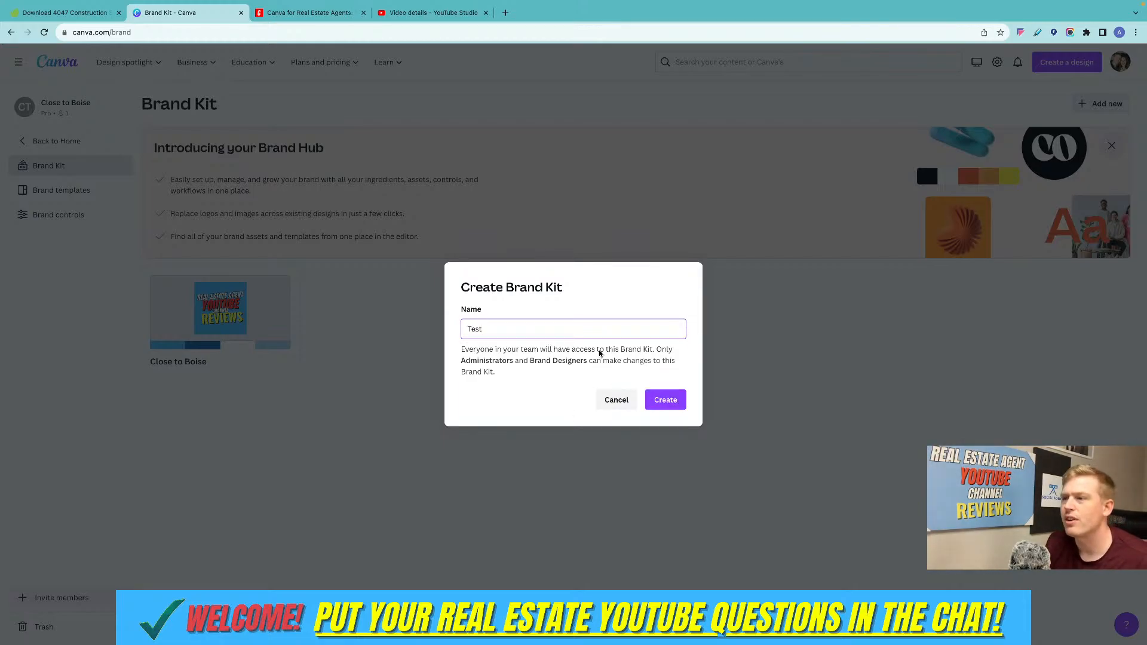
{"action": "left_click", "coordinate": [671, 403]}
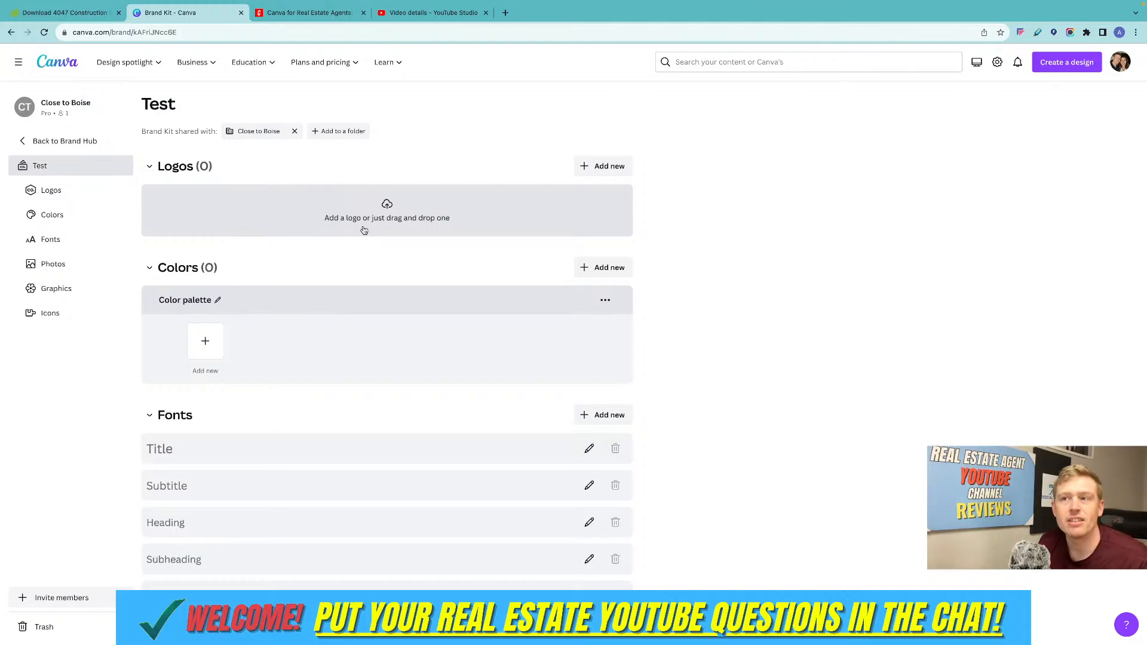
Switch to Envato Elements in a new browser tab.
{"action": "left_click", "coordinate": [501, 13]}
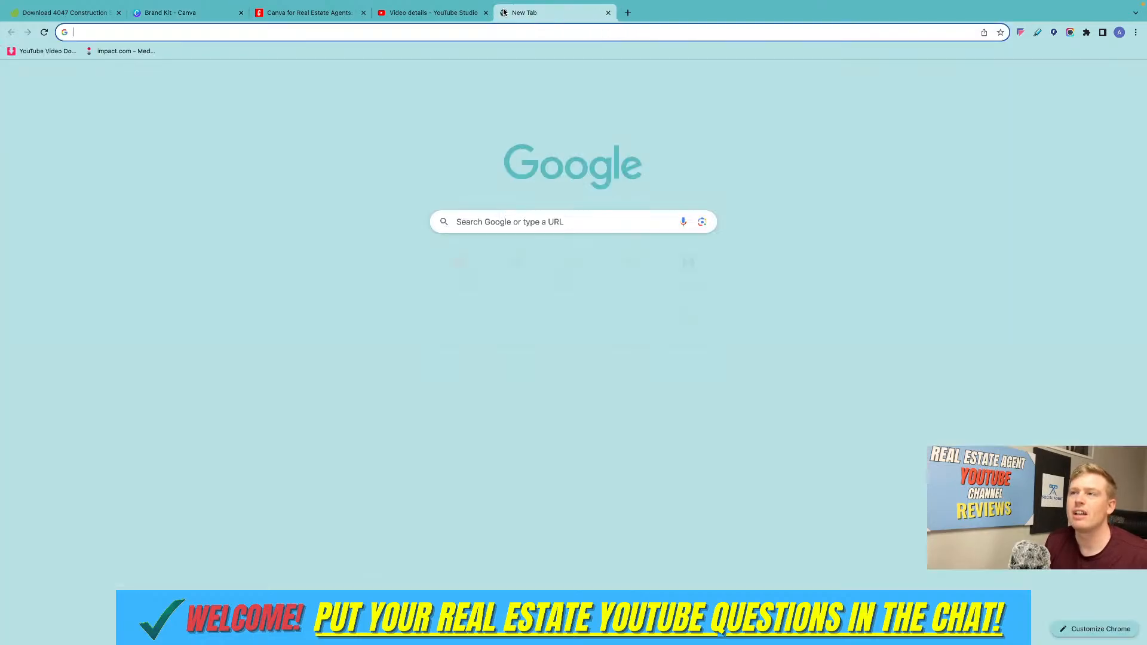
{"action": "type", "text": "logo"}
{"action": "key", "text": "BackSpace"}
{"action": "key", "text": "BackSpace"}
{"action": "key", "text": "BackSpace"}
{"action": "key", "text": "BackSpace"}
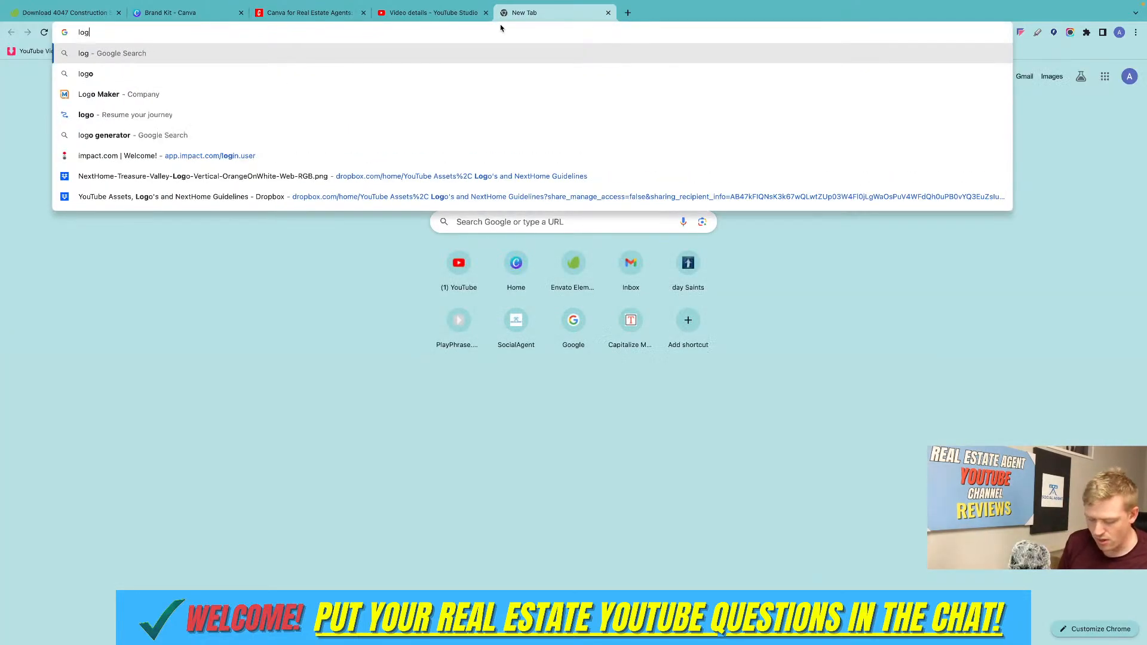
{"action": "left_click", "coordinate": [572, 263]}
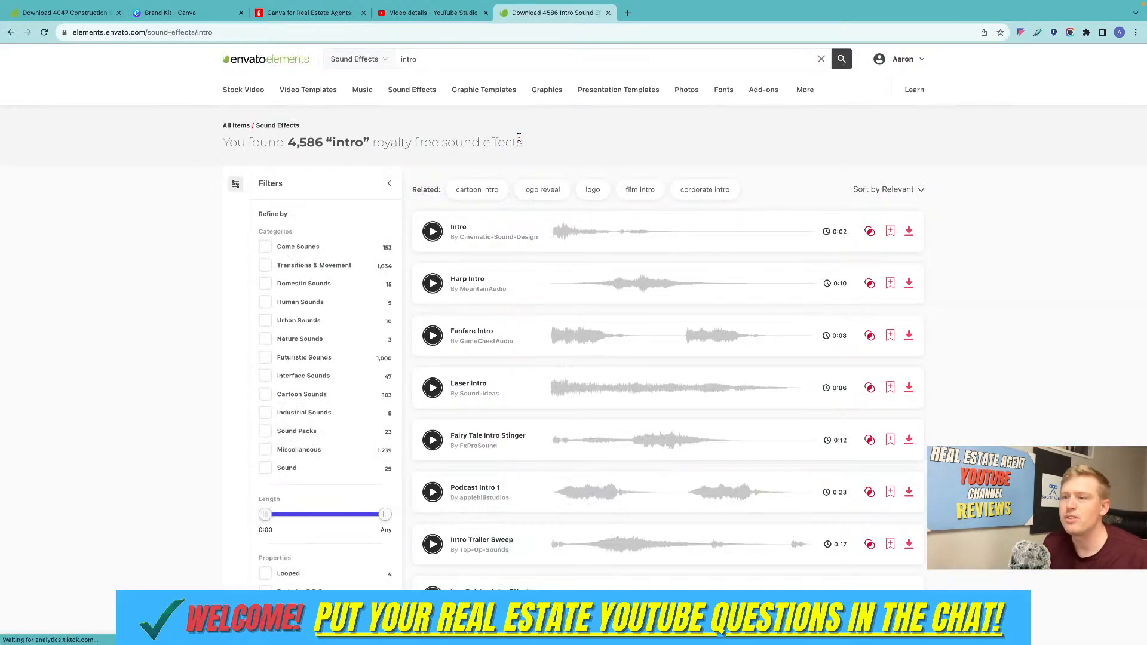
Limit the Envato Elements search to Graphics and search for "logo".
{"action": "left_click", "coordinate": [371, 59]}
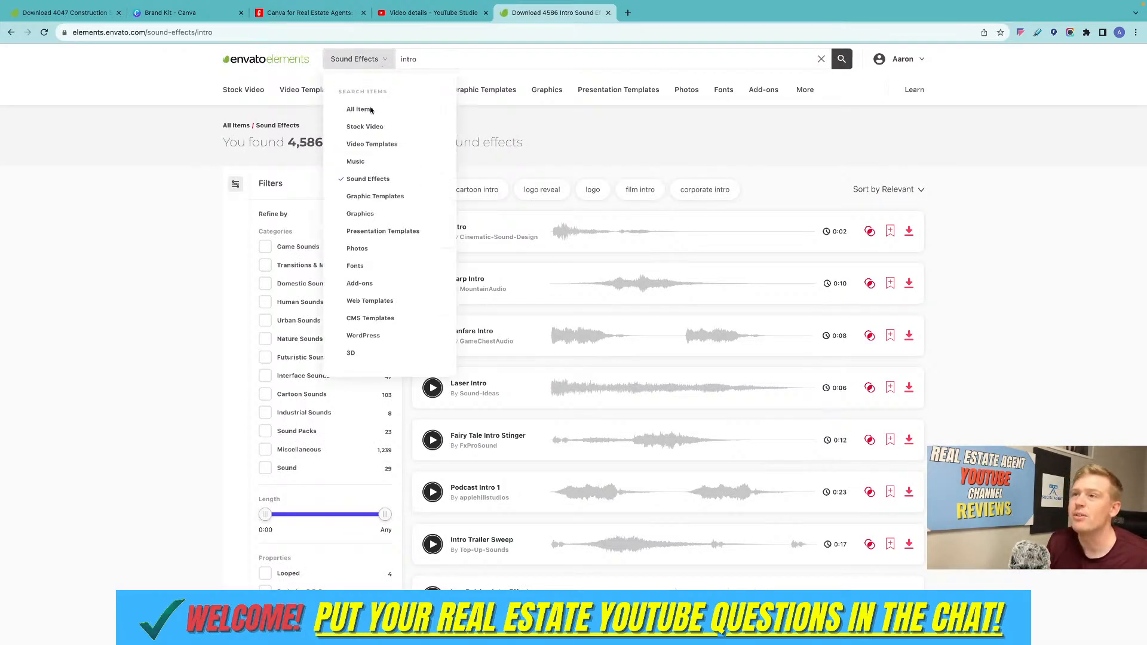
{"action": "left_click", "coordinate": [359, 218]}
{"action": "double_click", "coordinate": [430, 67]}
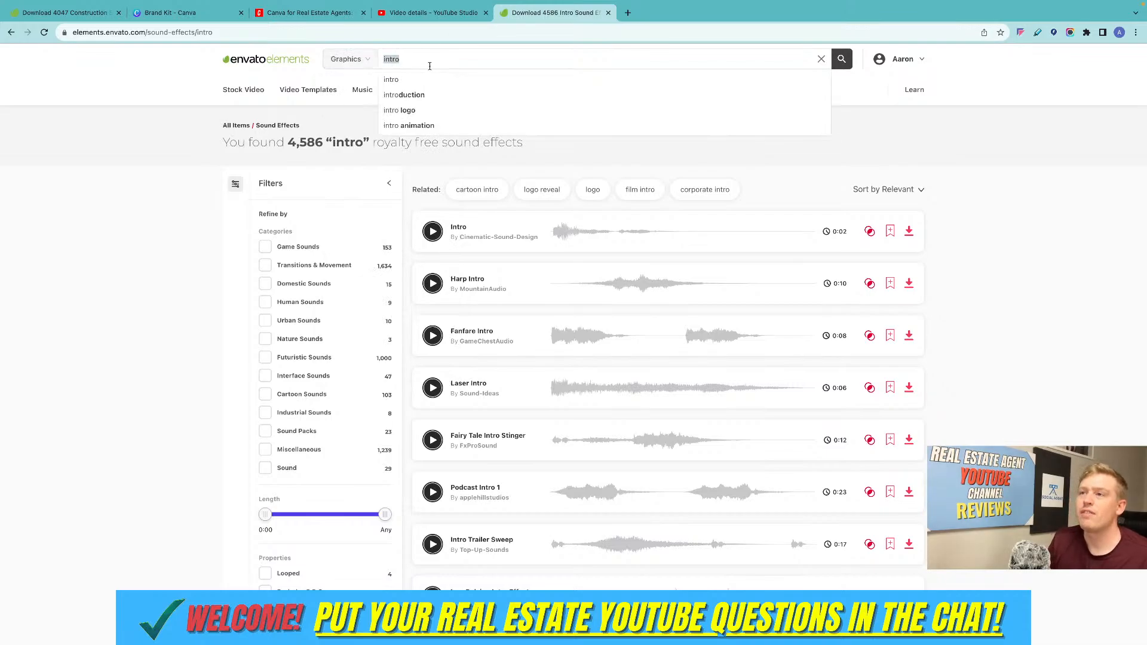
{"action": "type", "text": "logo"}
{"action": "key", "text": "Return"}
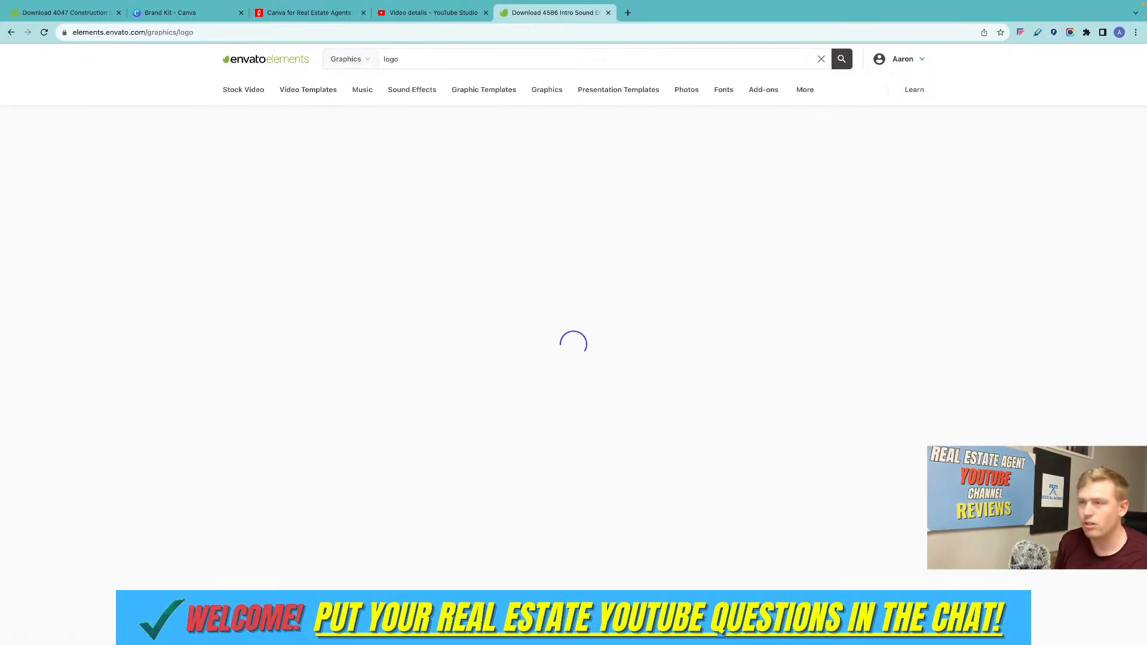
Browse the logo graphics in the search results for example logo designs.
{"action": "scroll", "coordinate": [570, 162], "scroll_direction": "down", "scroll_amount": 4}
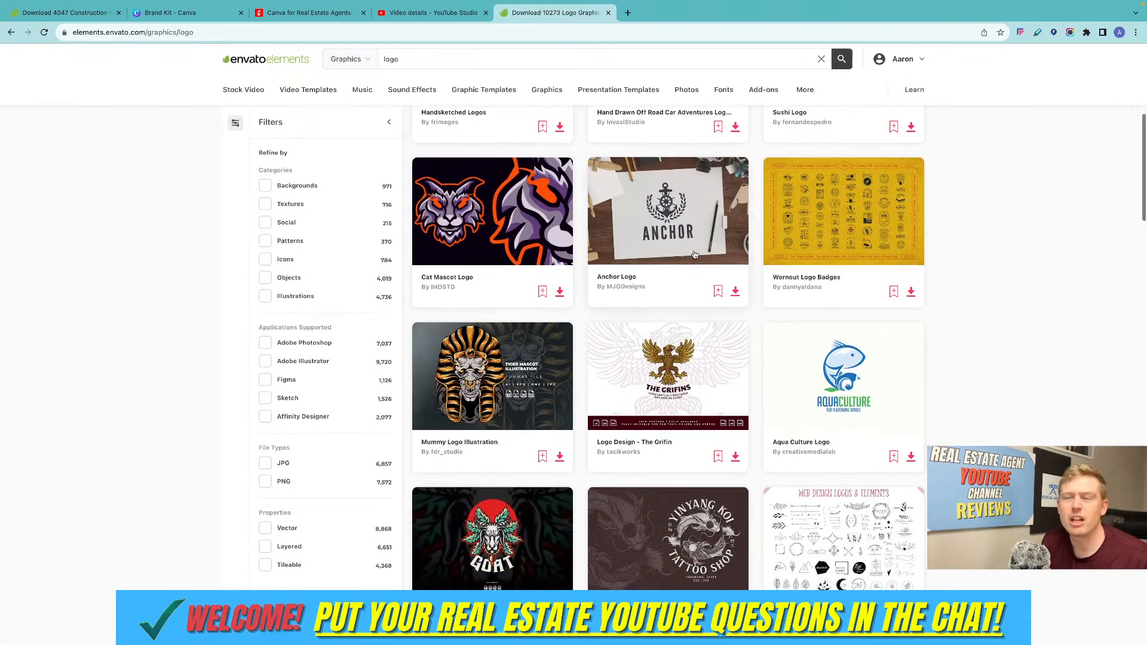
{"action": "scroll", "coordinate": [460, 156], "scroll_direction": "down", "scroll_amount": 3}
{"action": "scroll", "coordinate": [278, 152], "scroll_direction": "up", "scroll_amount": 9}
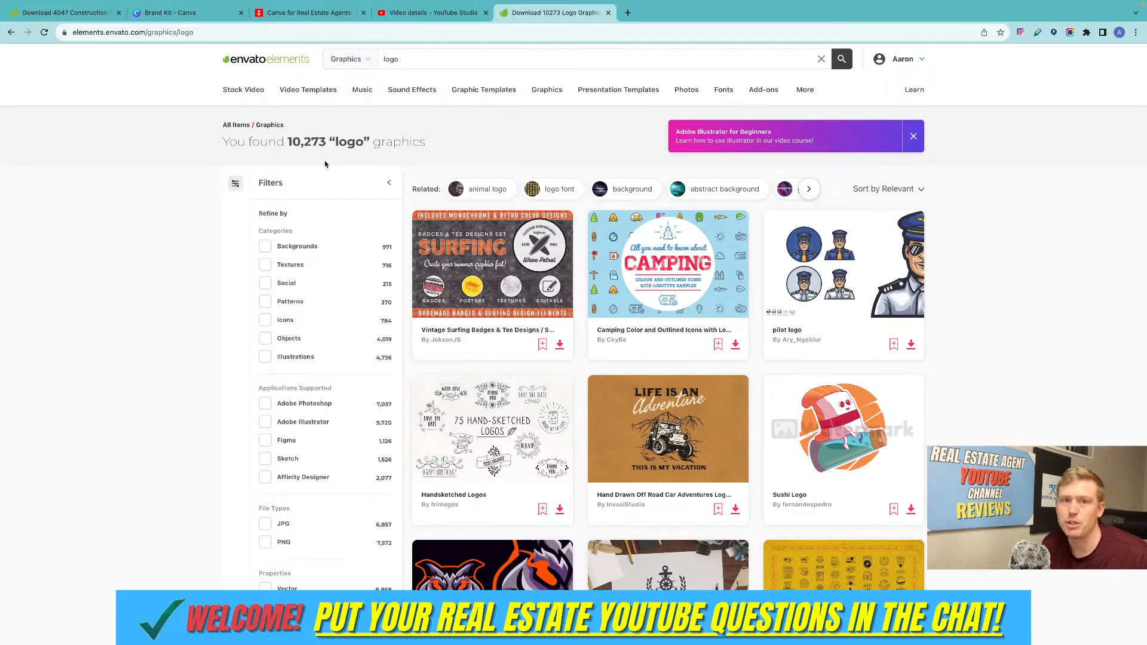
{"action": "scroll", "coordinate": [643, 258], "scroll_direction": "down", "scroll_amount": 3}
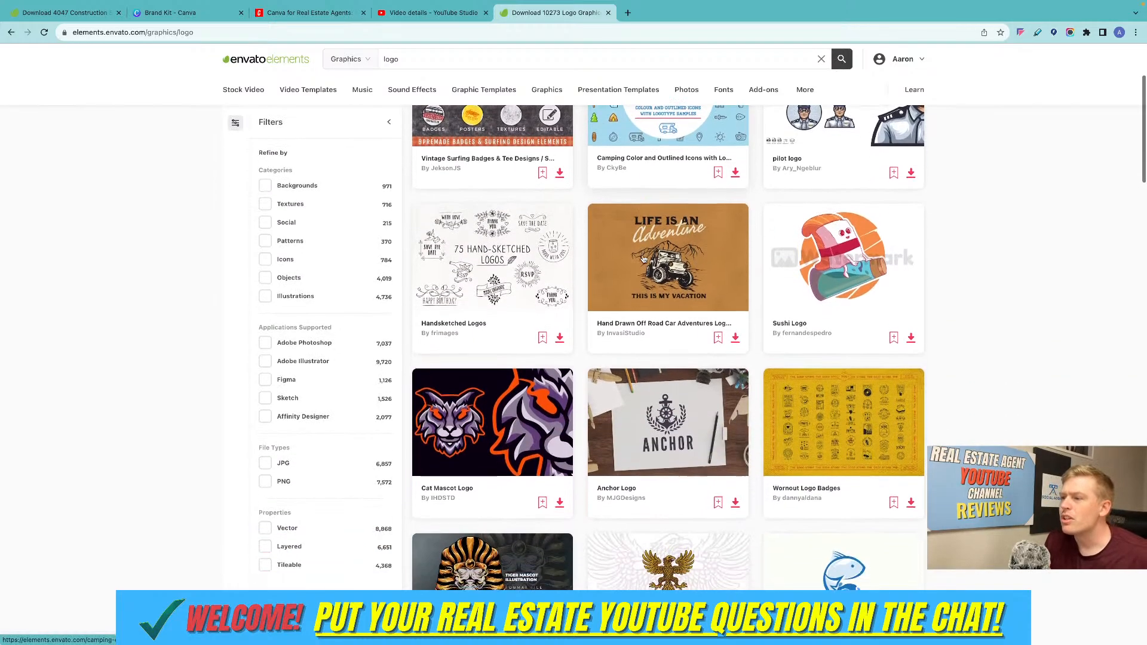
{"action": "scroll", "coordinate": [643, 258], "scroll_direction": "down", "scroll_amount": 4}
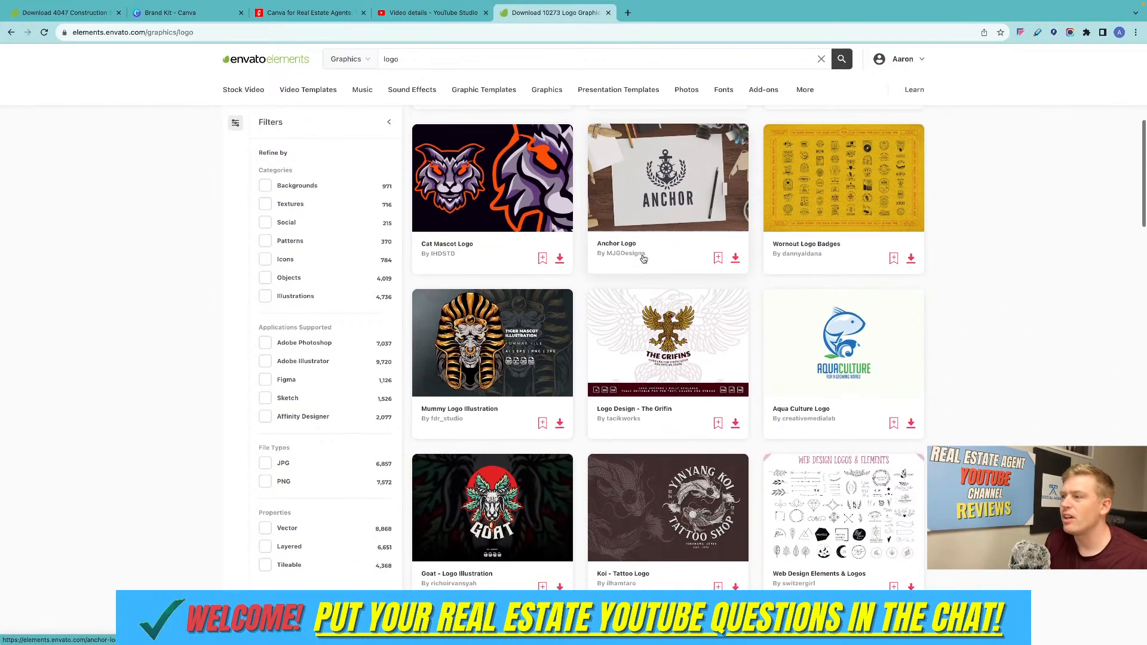
{"action": "scroll", "coordinate": [643, 258], "scroll_direction": "up", "scroll_amount": 2}
Extend the Graphics search to "real estate logo" and look over the results.
{"action": "left_click", "coordinate": [383, 62]}
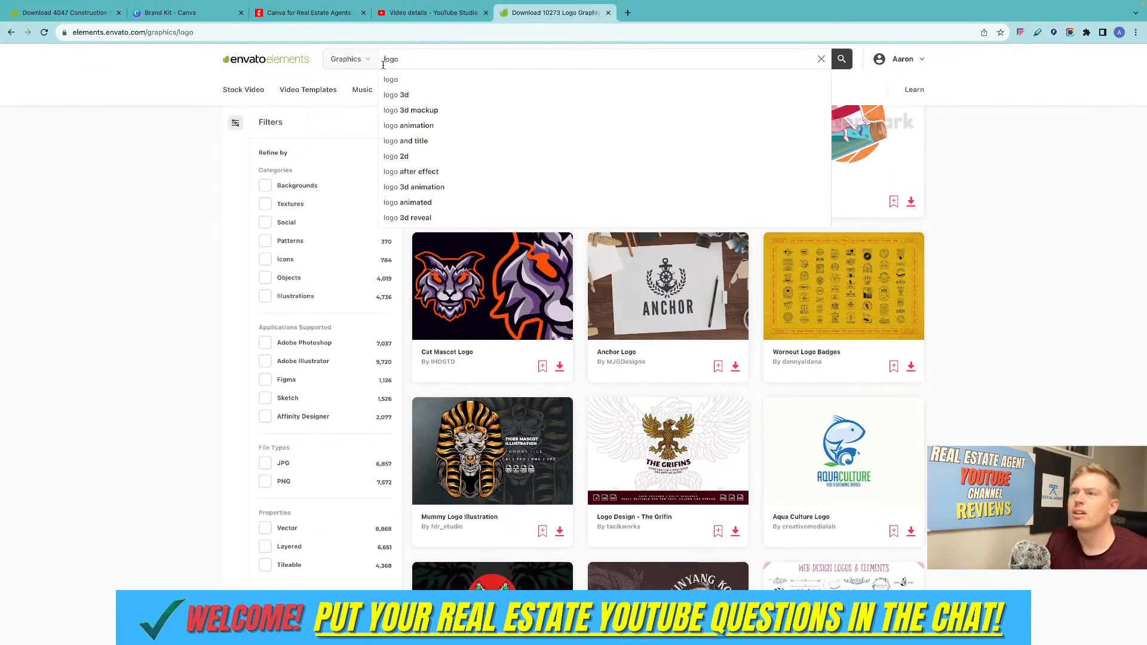
{"action": "type", "text": "real estate"}
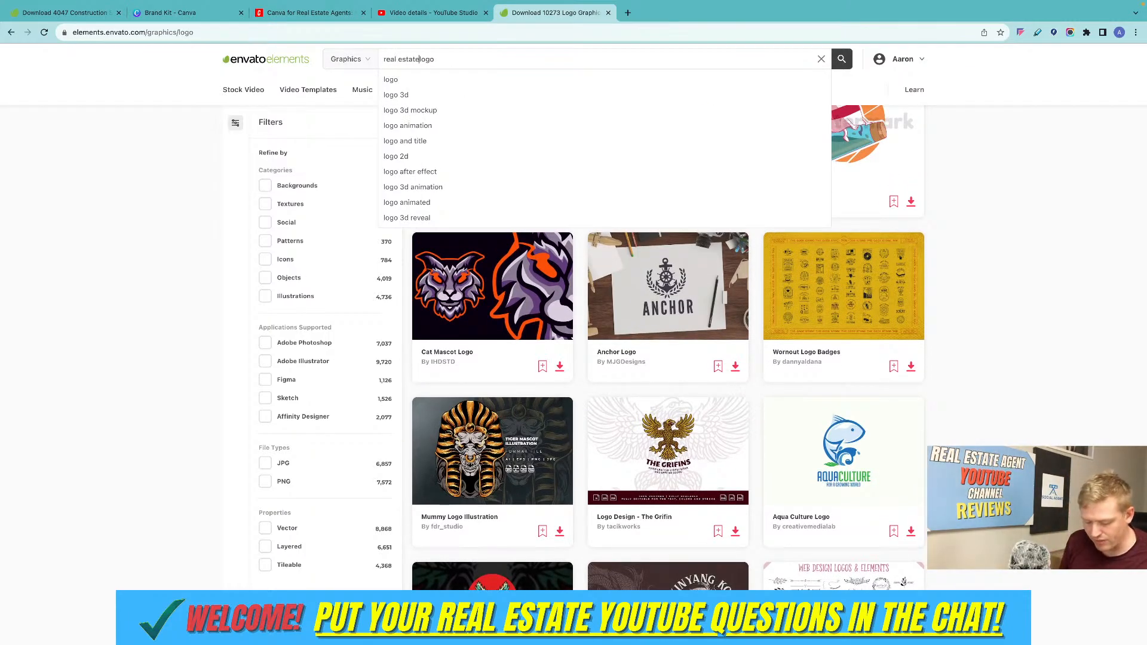
{"action": "key", "text": "Return"}
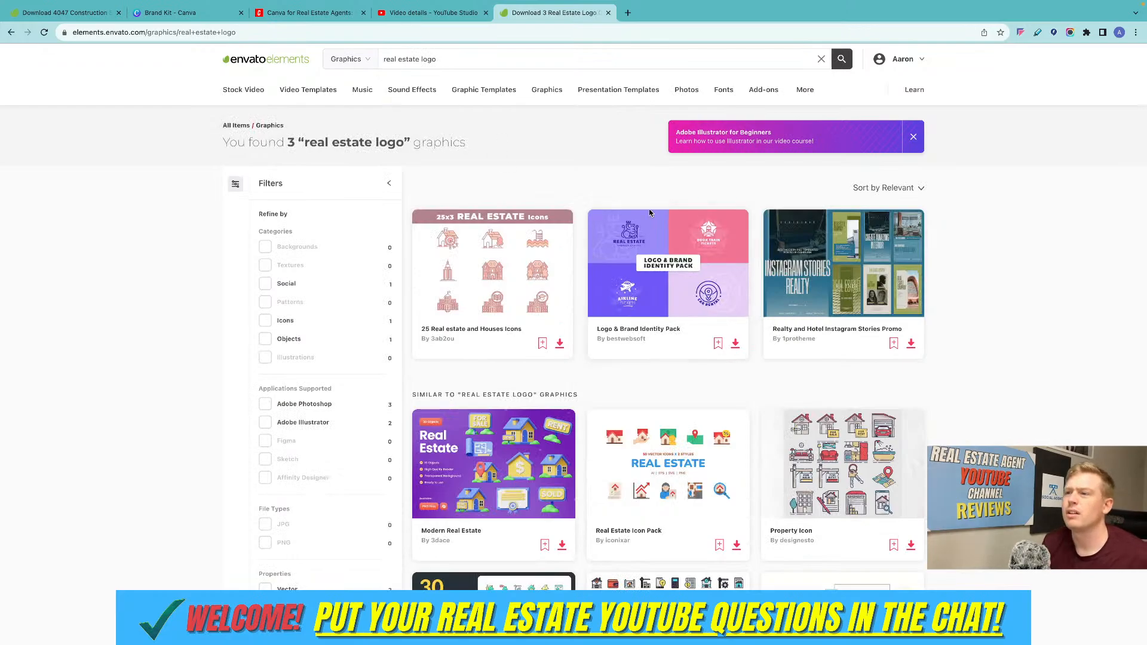
{"action": "scroll", "coordinate": [649, 213], "scroll_direction": "down", "scroll_amount": 10}
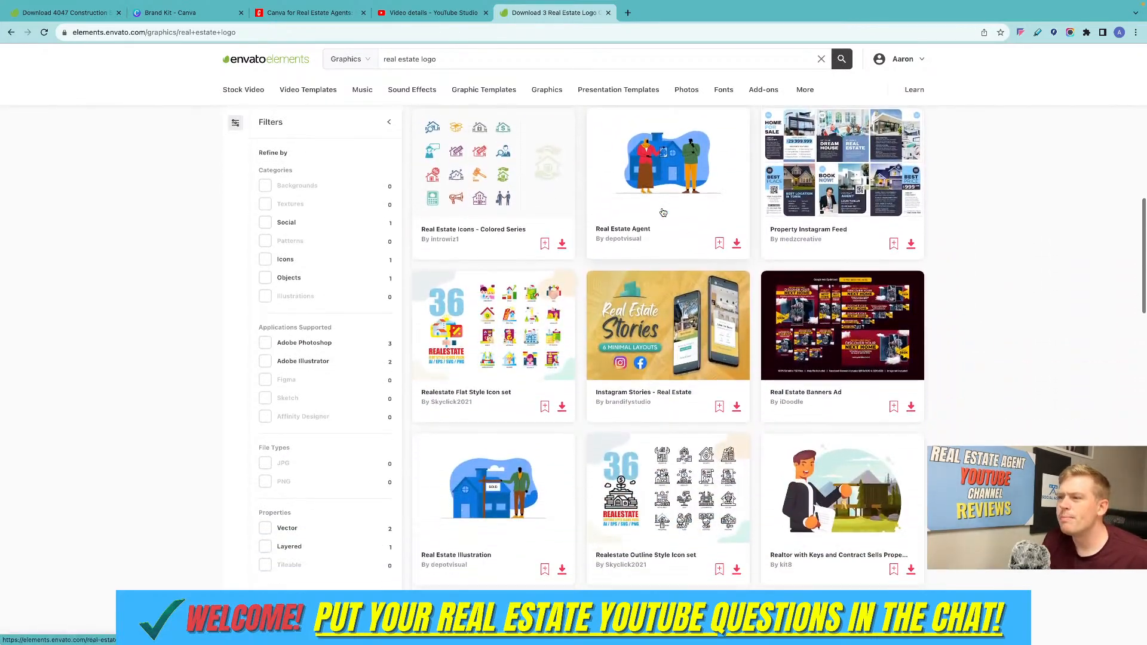
{"action": "scroll", "coordinate": [663, 213], "scroll_direction": "up", "scroll_amount": 10}
Switch the search category to Graphic Templates, rerun the "real estate logo" search and look over the results.
{"action": "left_click", "coordinate": [350, 59]}
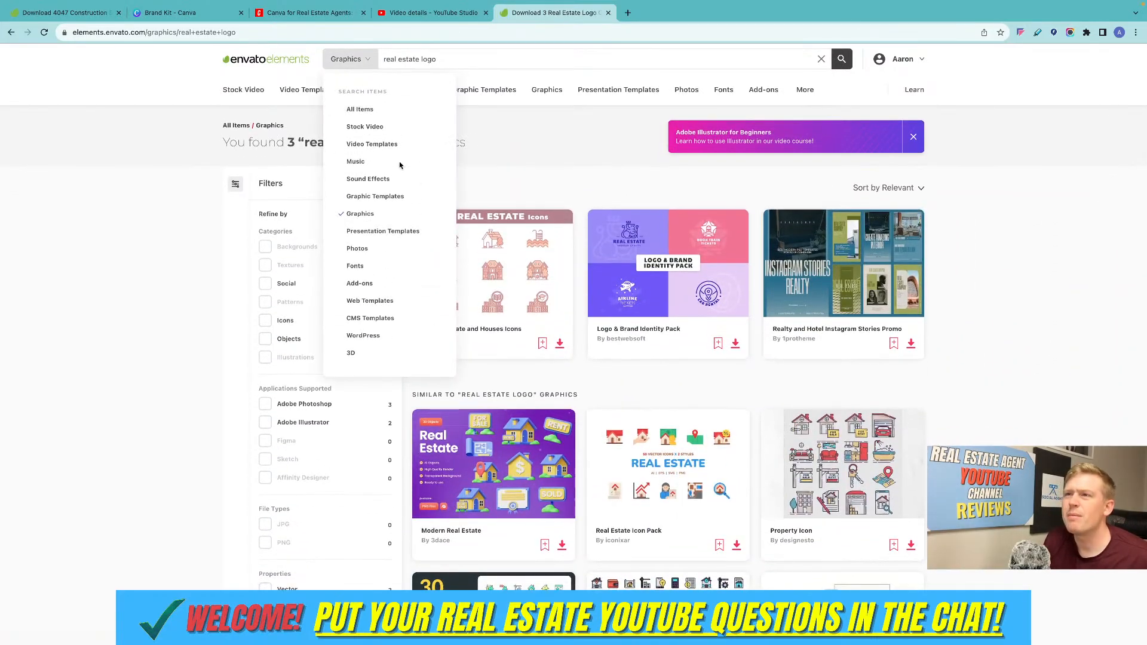
{"action": "left_click", "coordinate": [386, 196]}
{"action": "left_click", "coordinate": [841, 58]}
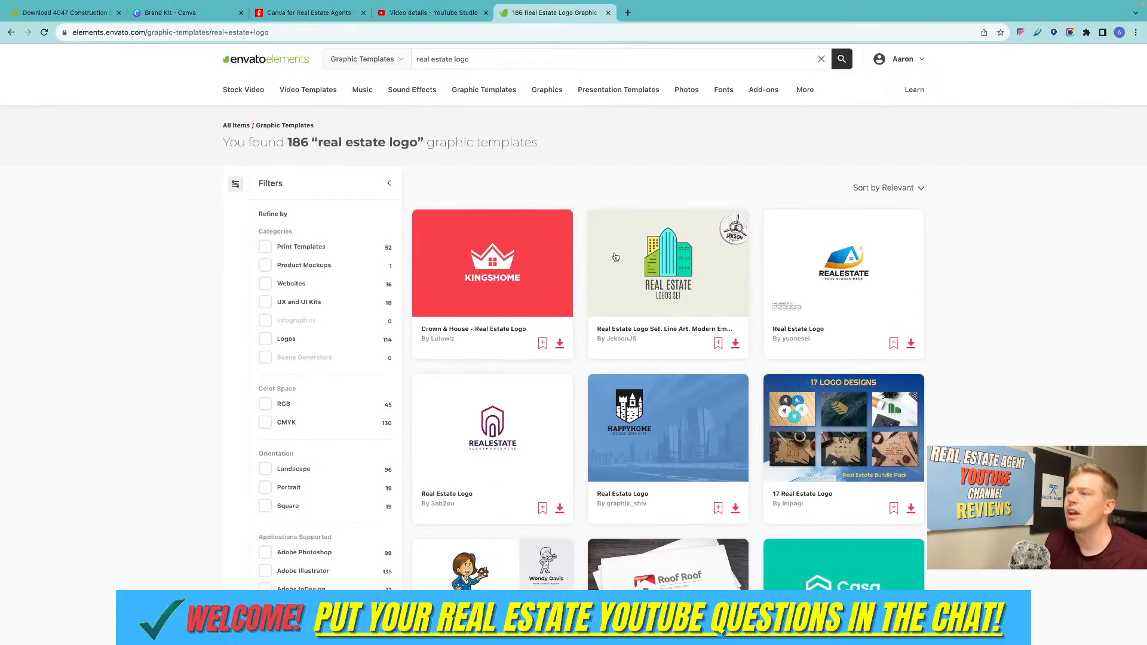
{"action": "scroll", "coordinate": [615, 257], "scroll_direction": "down", "scroll_amount": 1}
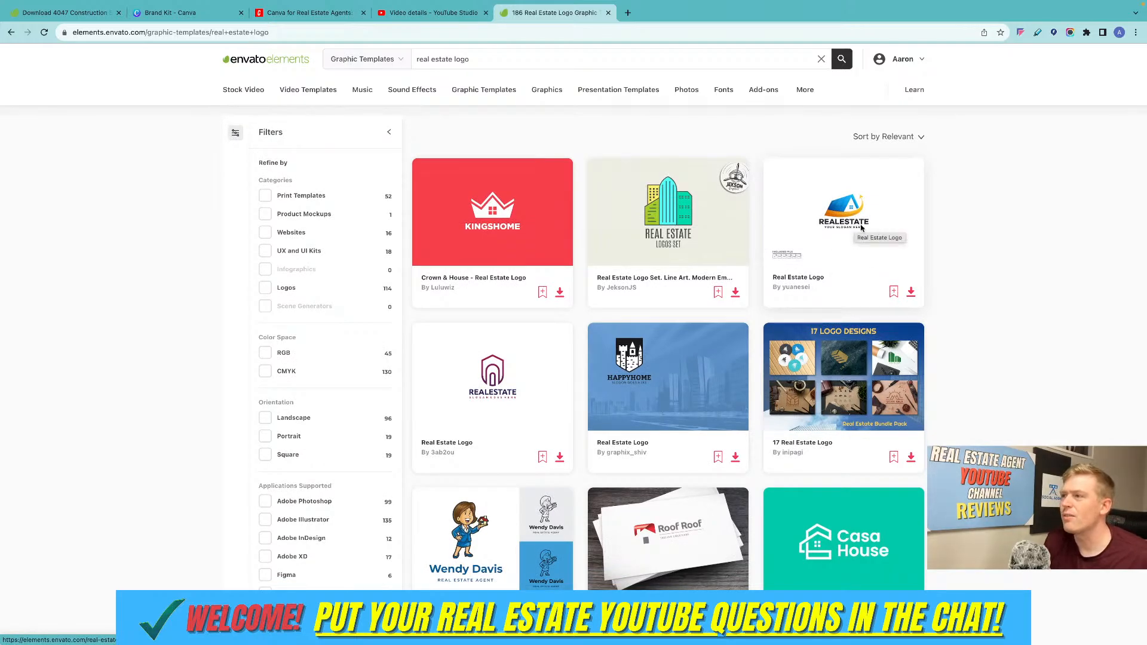
Download the Real Estate Logo with the blue roof and orange arrow, adding it to a new project named "graphics".
{"action": "left_click", "coordinate": [839, 226]}
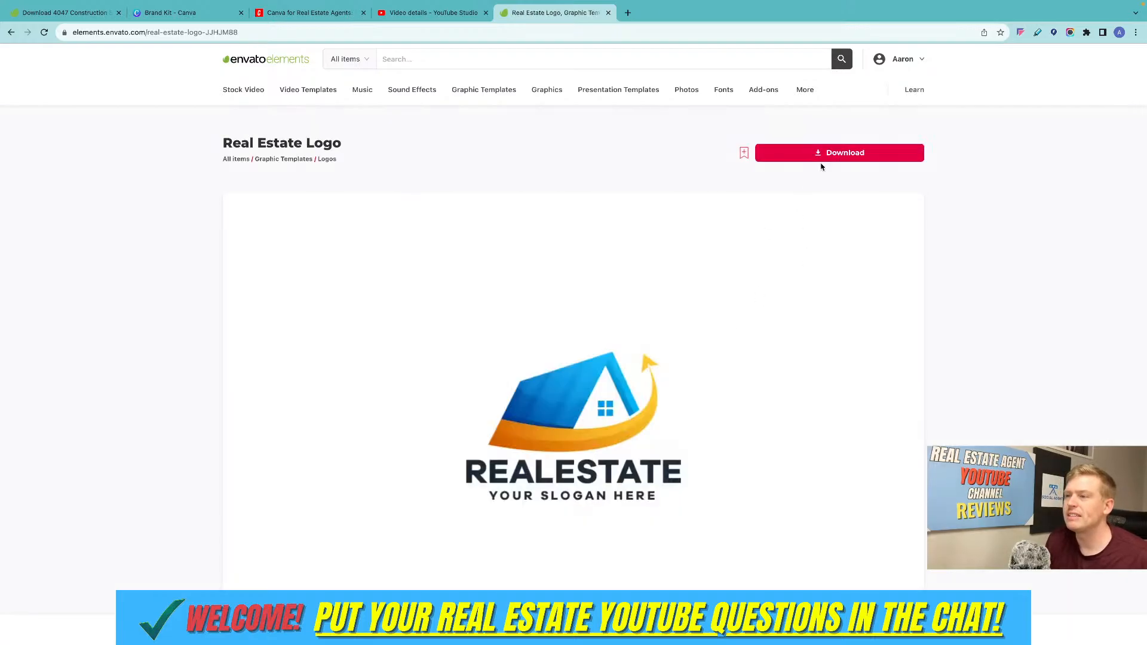
{"action": "left_click", "coordinate": [824, 154]}
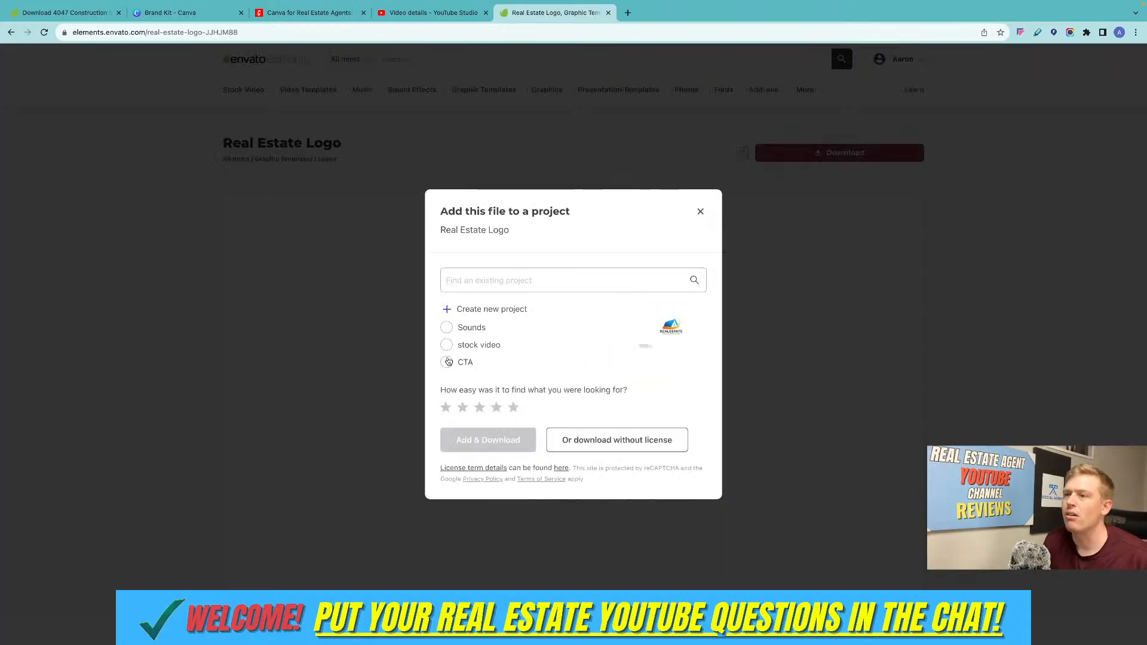
{"action": "left_click", "coordinate": [449, 329]}
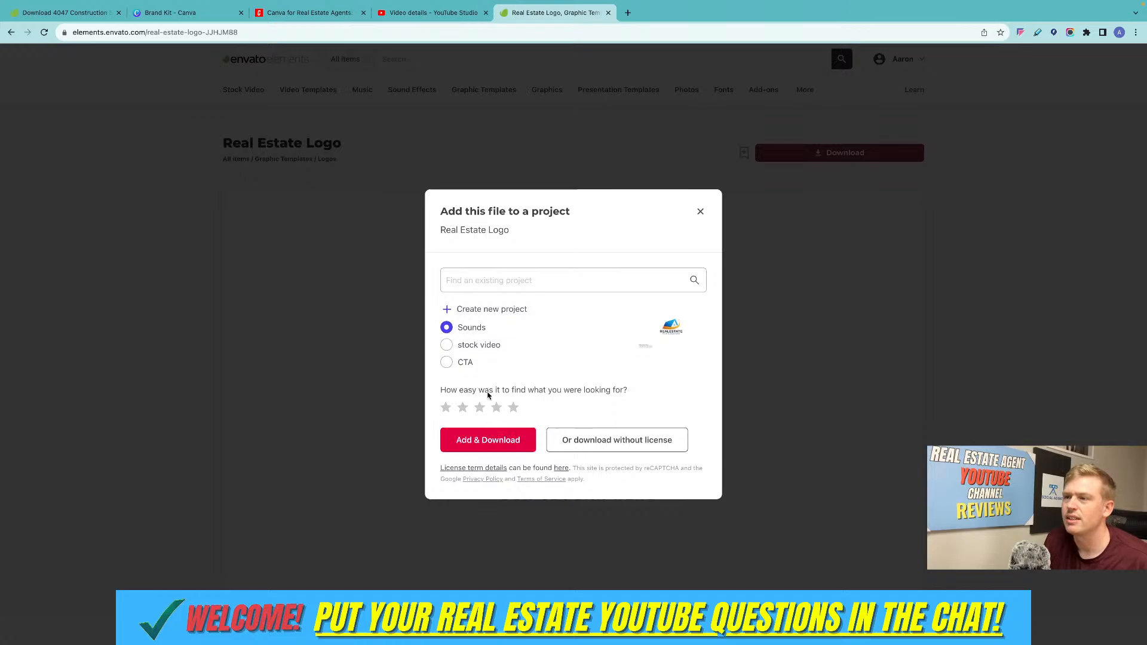
{"action": "left_click", "coordinate": [454, 346]}
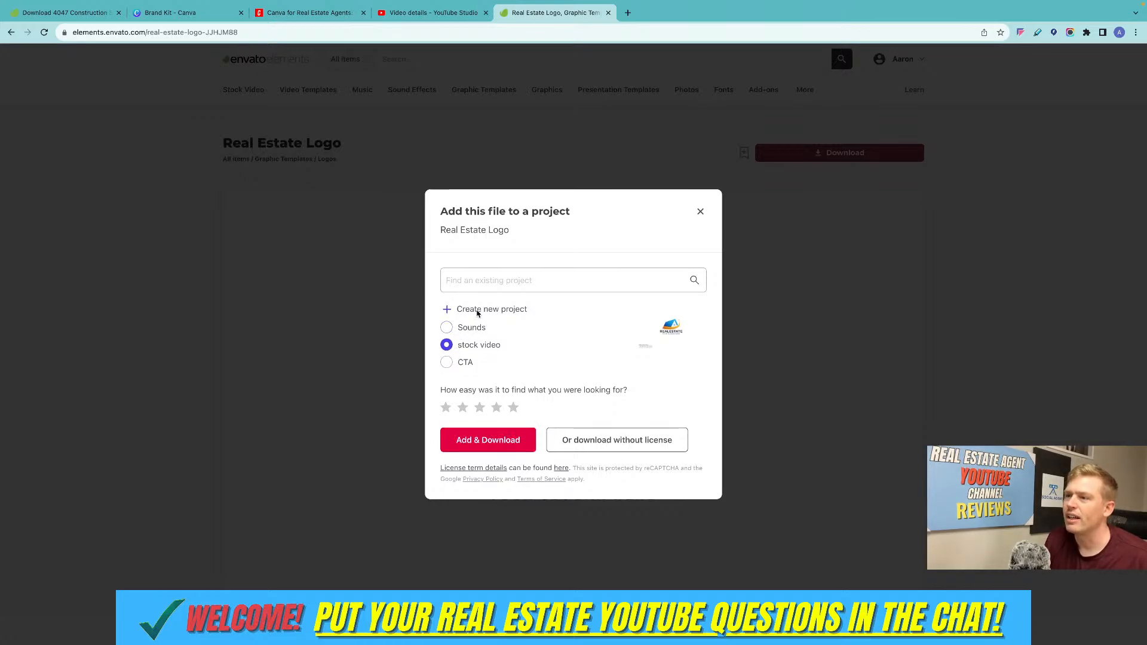
{"action": "left_click", "coordinate": [478, 311]}
{"action": "left_click", "coordinate": [484, 294]}
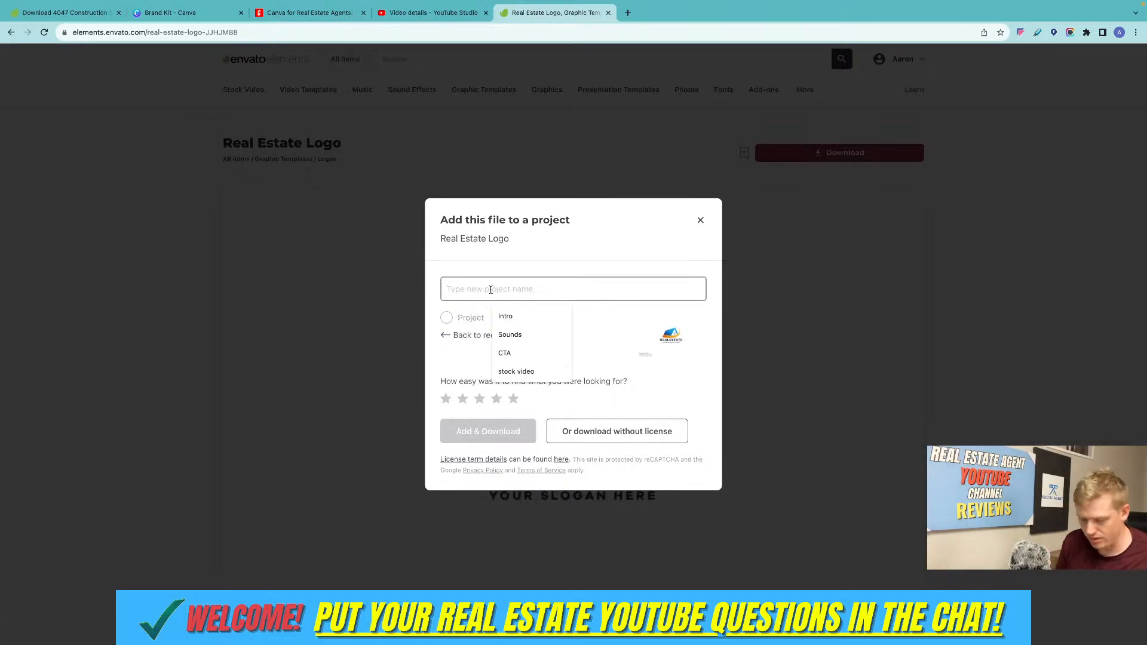
{"action": "type", "text": "l"}
{"action": "key", "text": "BackSpace"}
{"action": "type", "text": "graphics"}
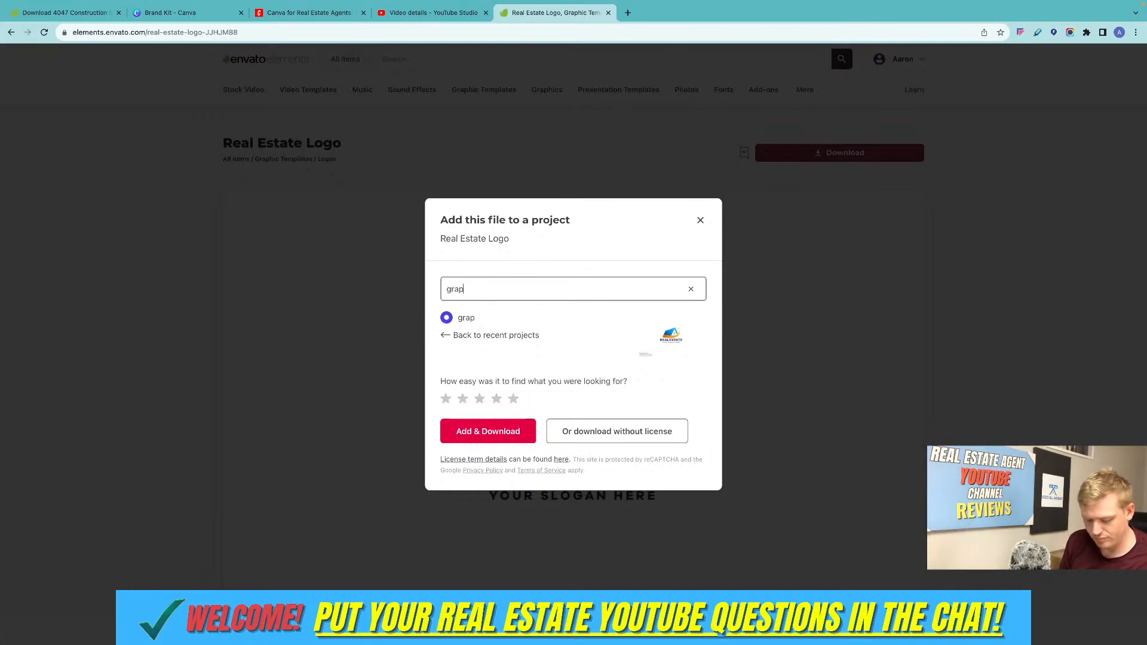
{"action": "left_click", "coordinate": [465, 429]}
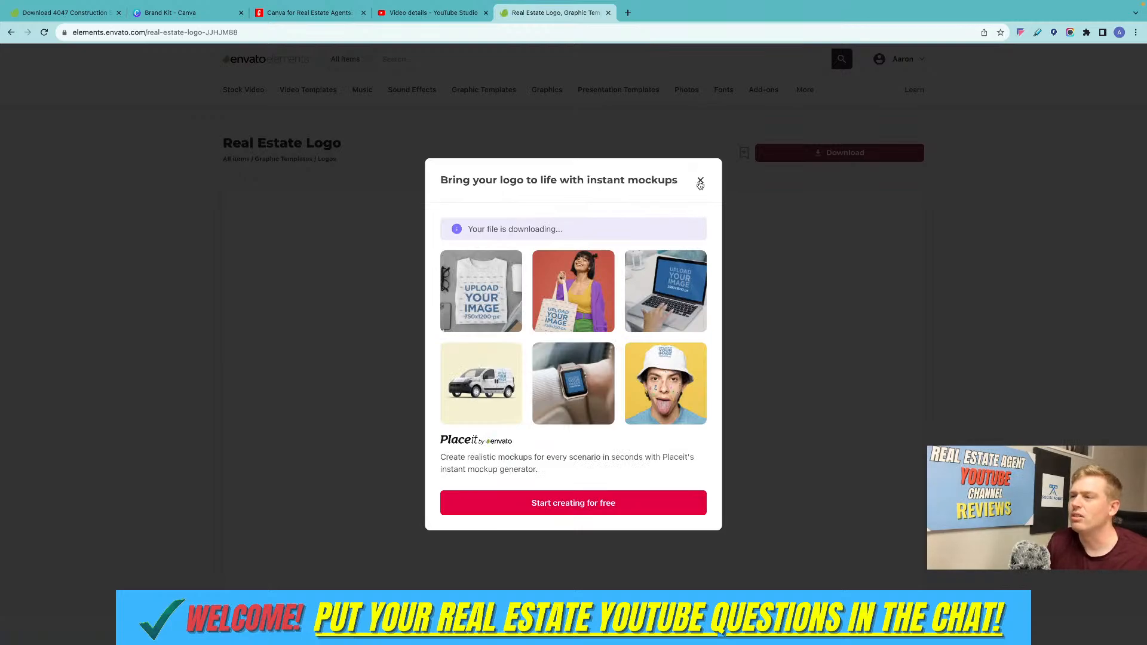
{"action": "left_click", "coordinate": [700, 180]}
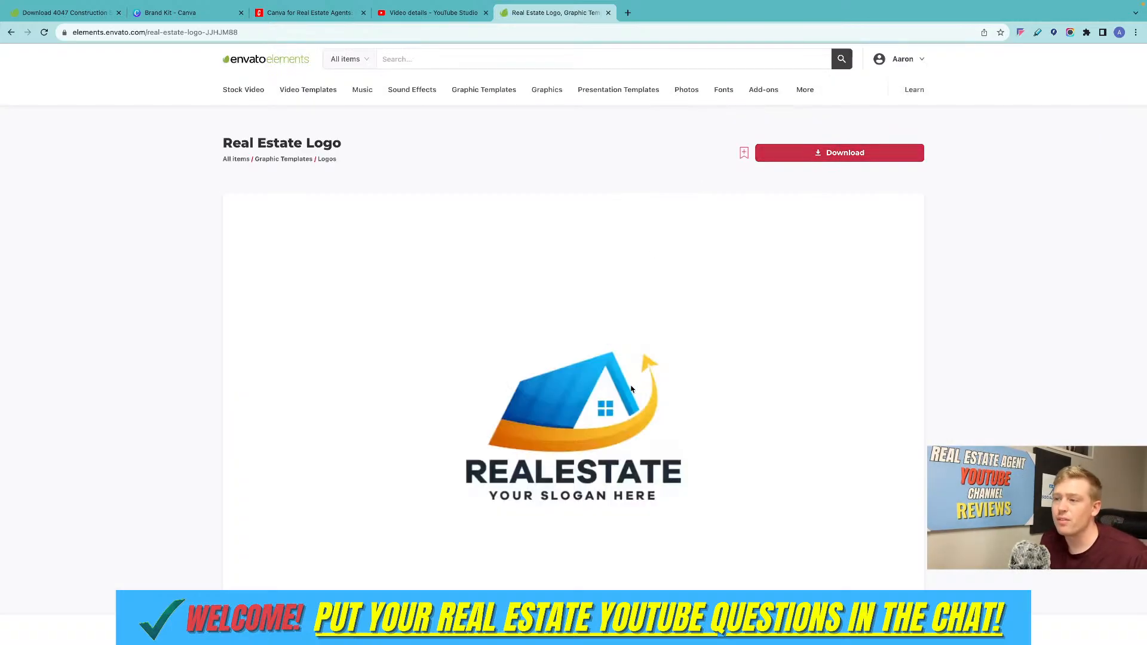
Switch to Finder by opening the downloaded real-estate-logo zip, and open its extracted folder.
{"action": "scroll", "coordinate": [631, 425], "scroll_direction": "down", "scroll_amount": 1}
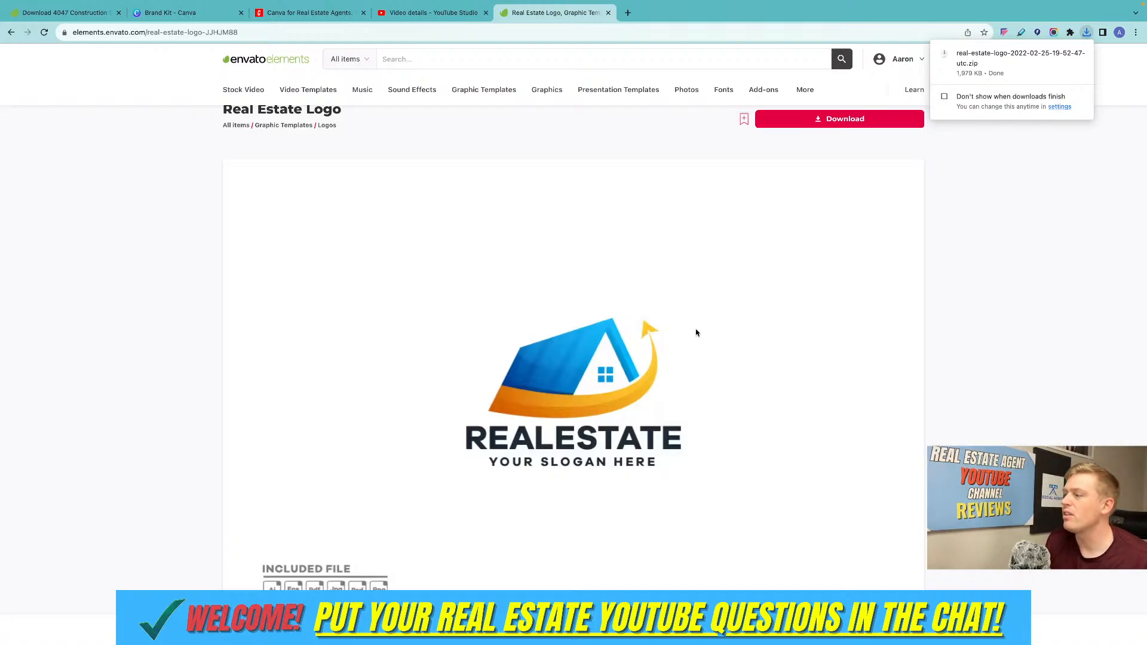
{"action": "left_click", "coordinate": [987, 66]}
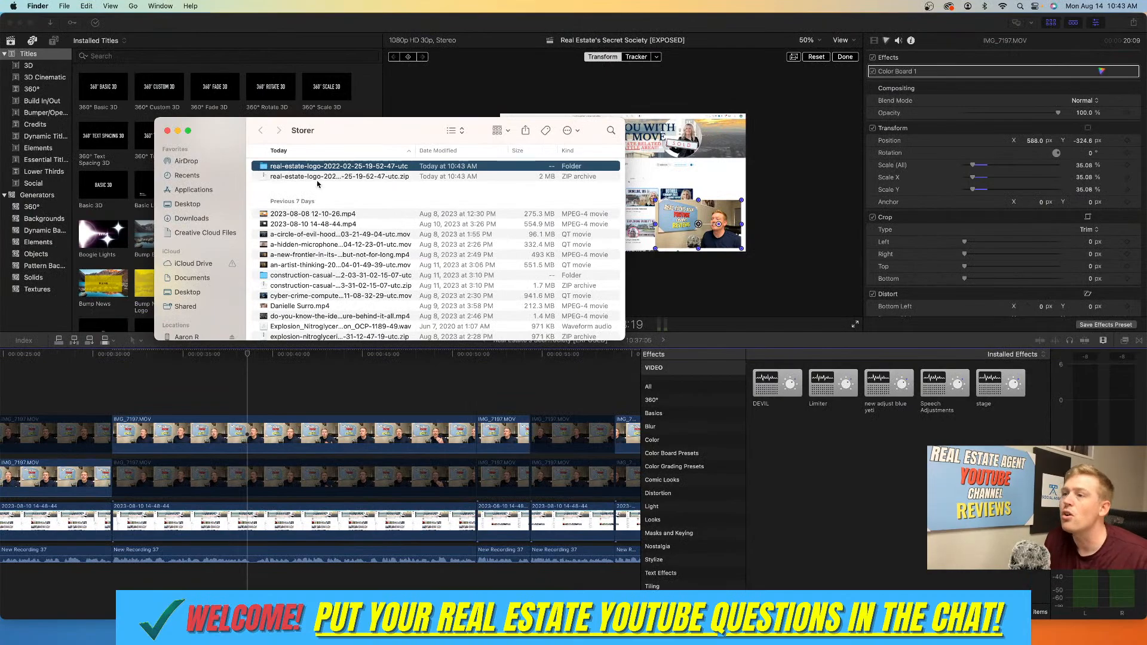
{"action": "double_click", "coordinate": [318, 166]}
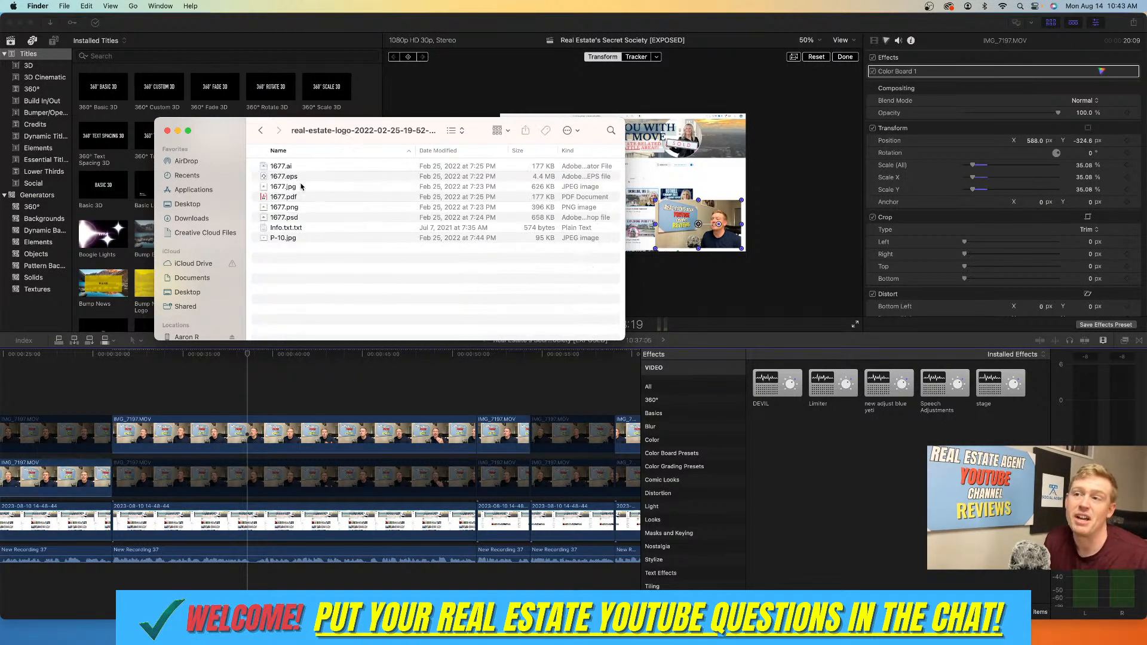
Switch back to the Canva Brand Kit in the browser and add 1677.png from the downloaded folder as its logo.
{"action": "key", "text": "super+m"}
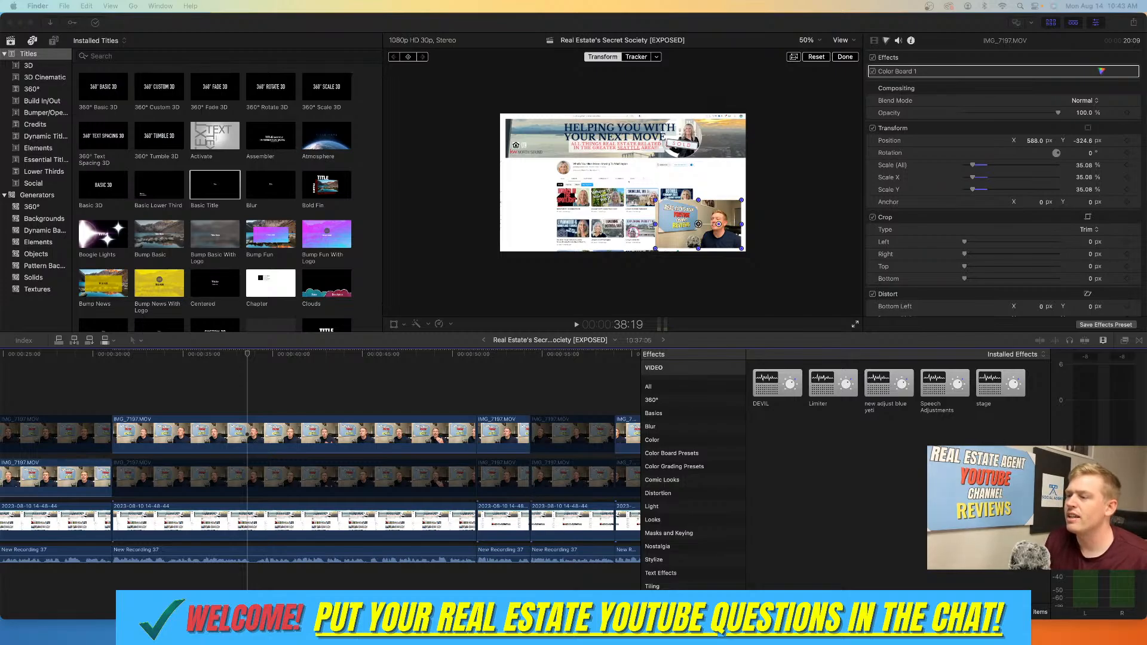
{"action": "key", "text": "ctrl+Right"}
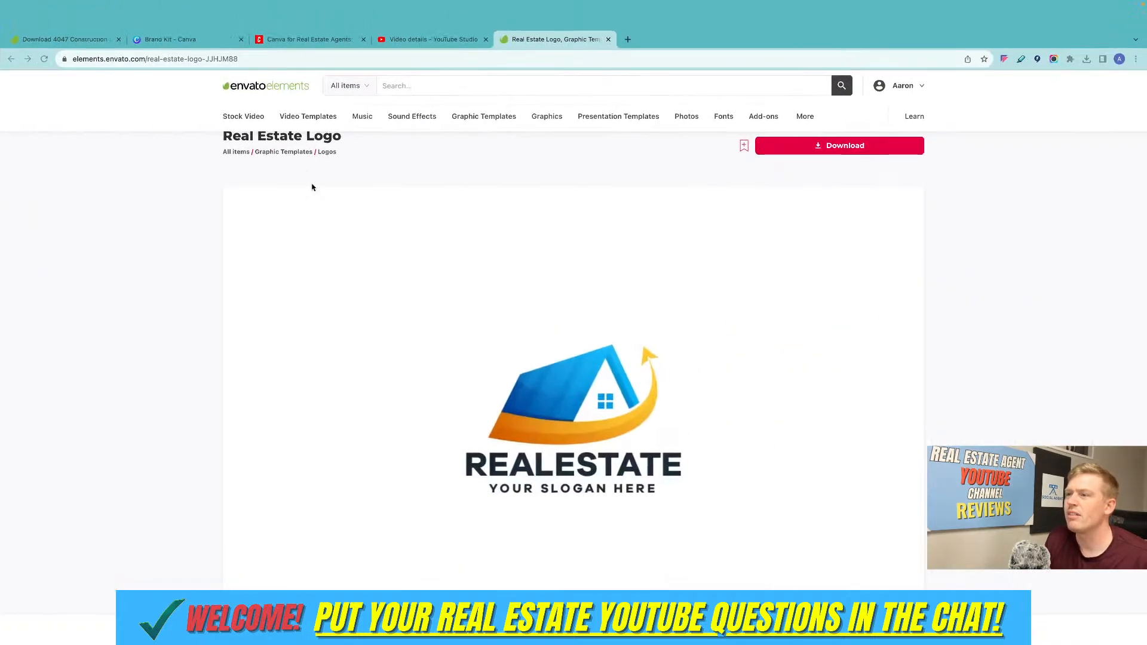
{"action": "left_click", "coordinate": [170, 39]}
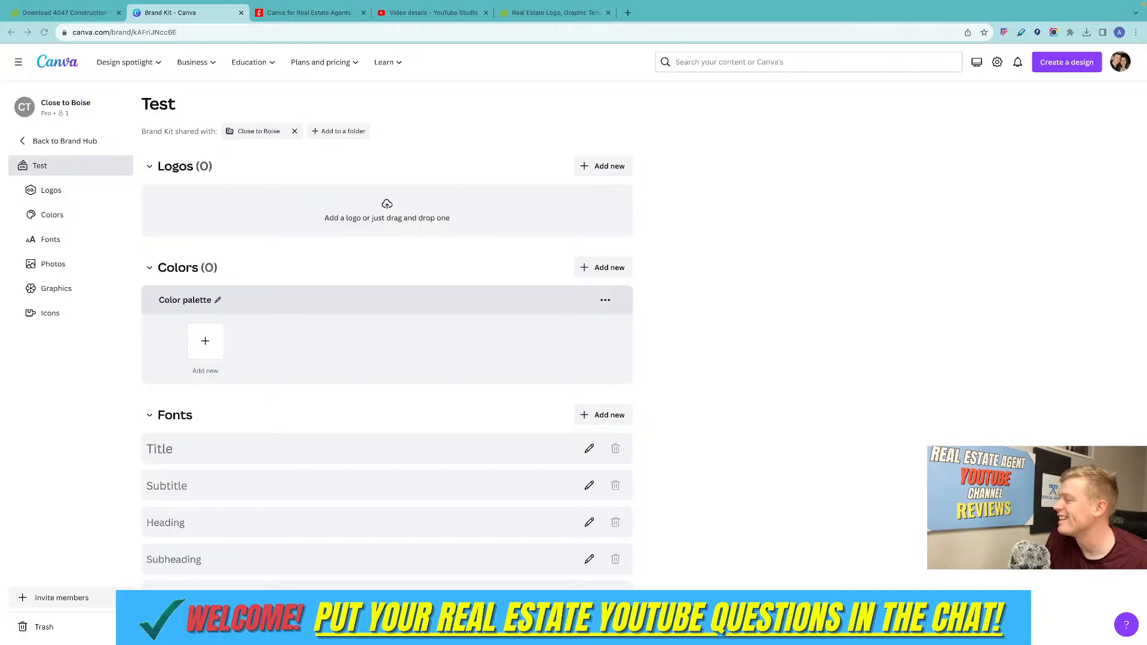
{"action": "left_click_drag", "start_coordinate": [657, 227], "coordinate": [388, 226]}
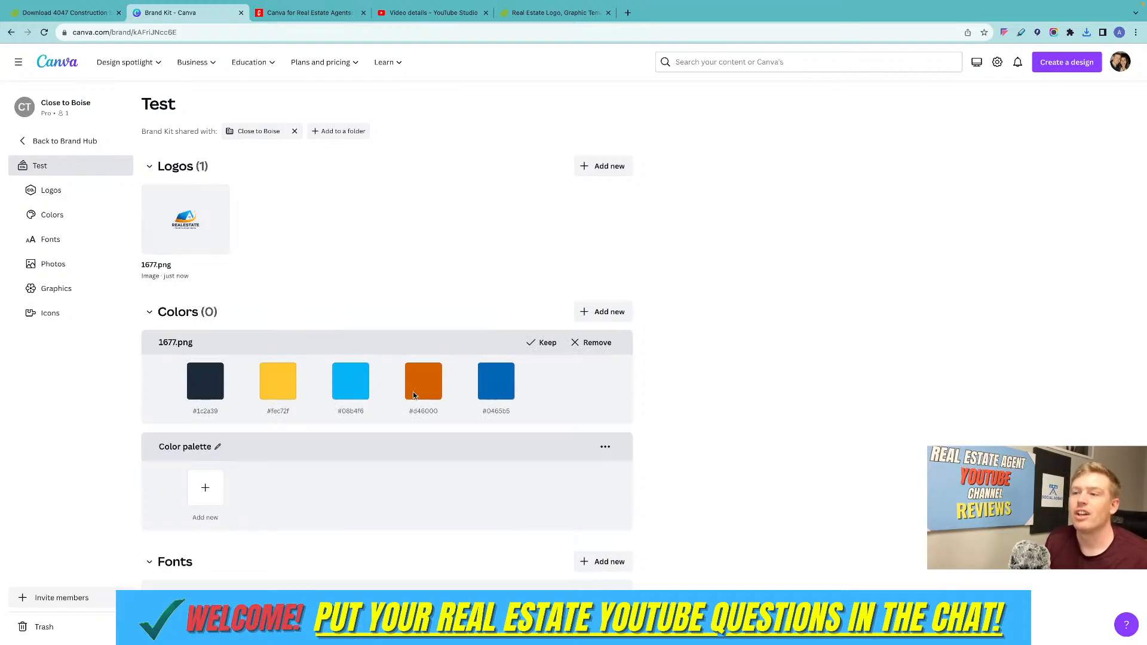
Add three new colors to the empty Color palette: pink #daa2cd, orange #de7a0c and blue #0f9ae0.
{"action": "mouse_move", "coordinate": [202, 225]}
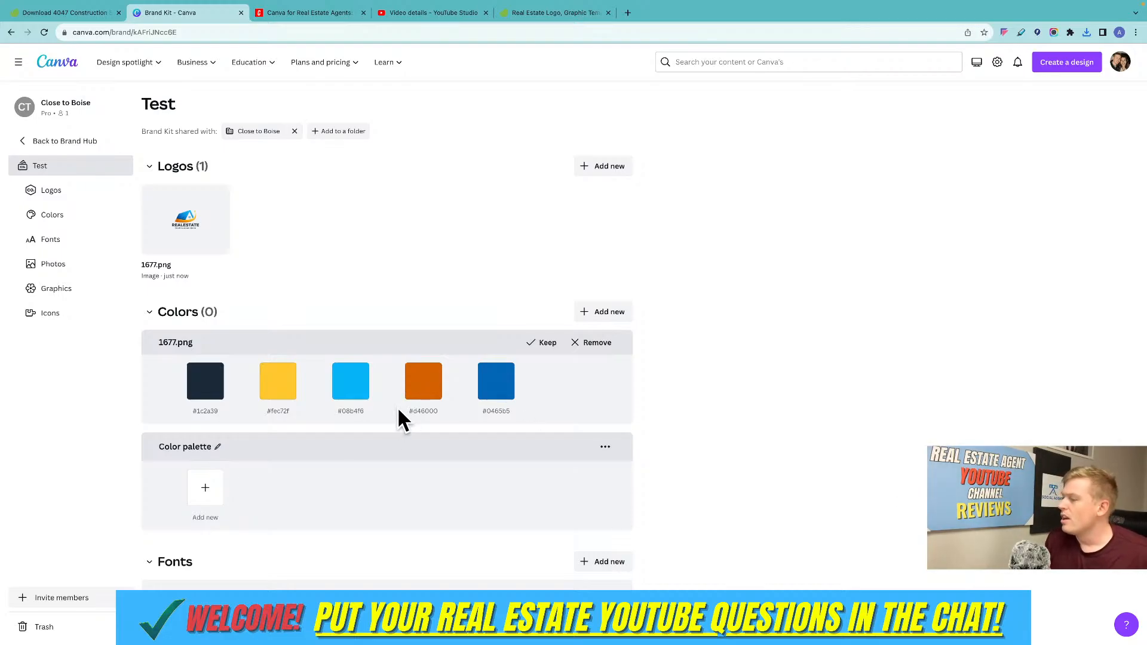
{"action": "scroll", "coordinate": [406, 412], "scroll_direction": "down", "scroll_amount": 3}
{"action": "scroll", "coordinate": [407, 412], "scroll_direction": "up", "scroll_amount": 2}
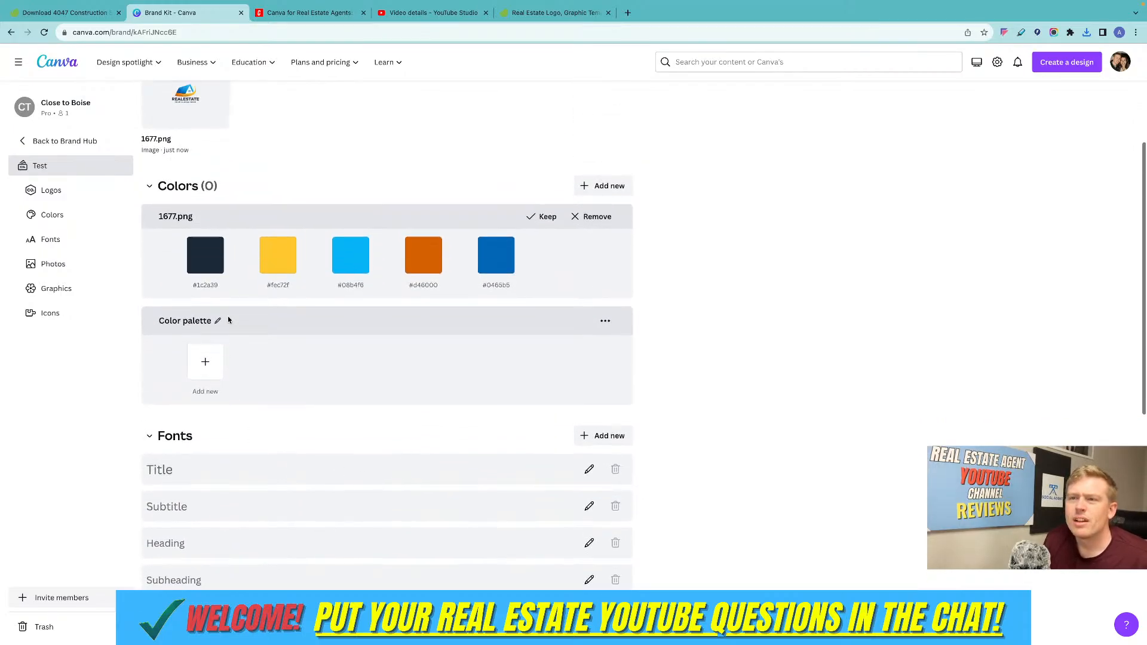
{"action": "scroll", "coordinate": [228, 359], "scroll_direction": "down", "scroll_amount": 1}
{"action": "left_click", "coordinate": [213, 397]}
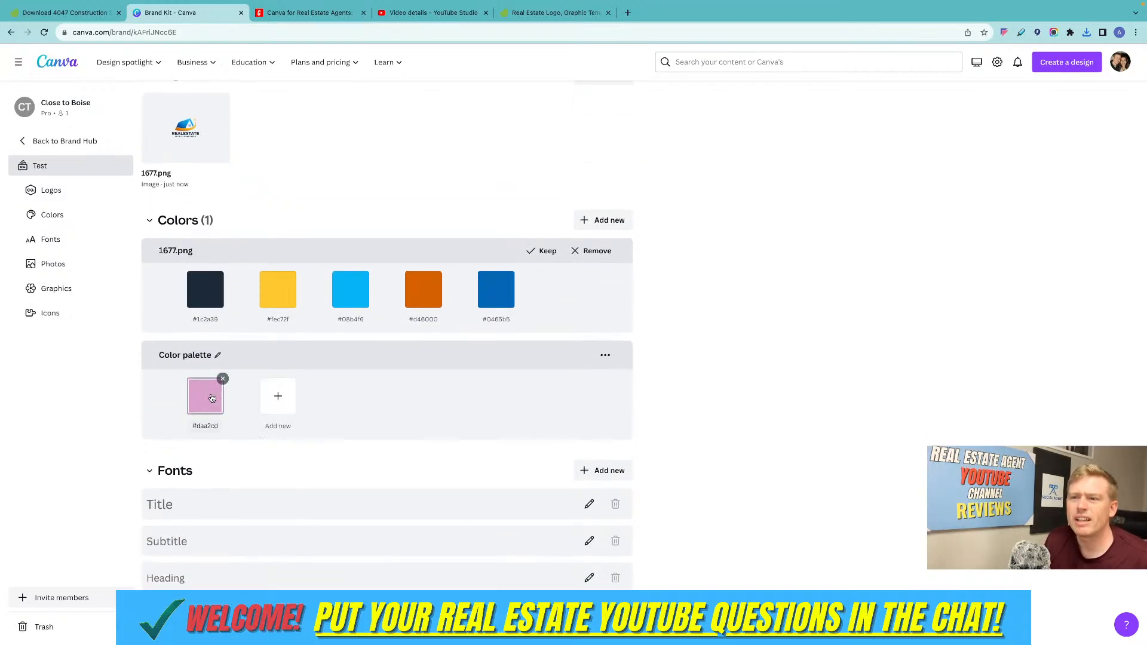
{"action": "left_click", "coordinate": [278, 399]}
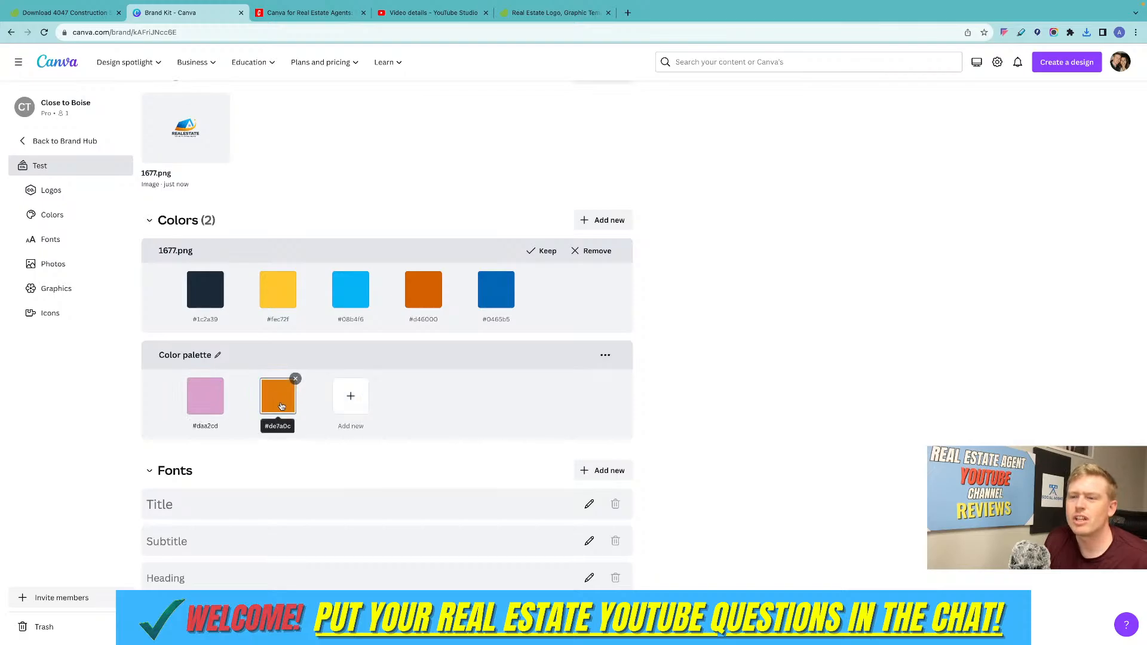
{"action": "left_click", "coordinate": [350, 396]}
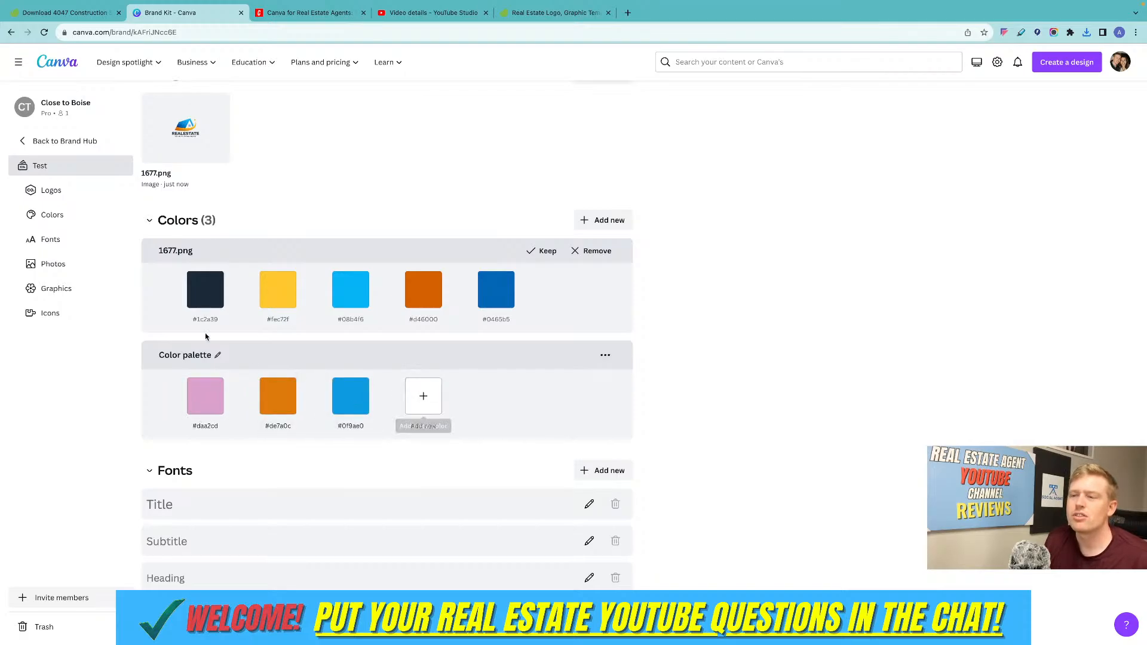
Change the Color palette's blue swatch to red #e0410f and its pink swatch to dark red #66141e.
{"action": "scroll", "coordinate": [310, 312], "scroll_direction": "up", "scroll_amount": 1}
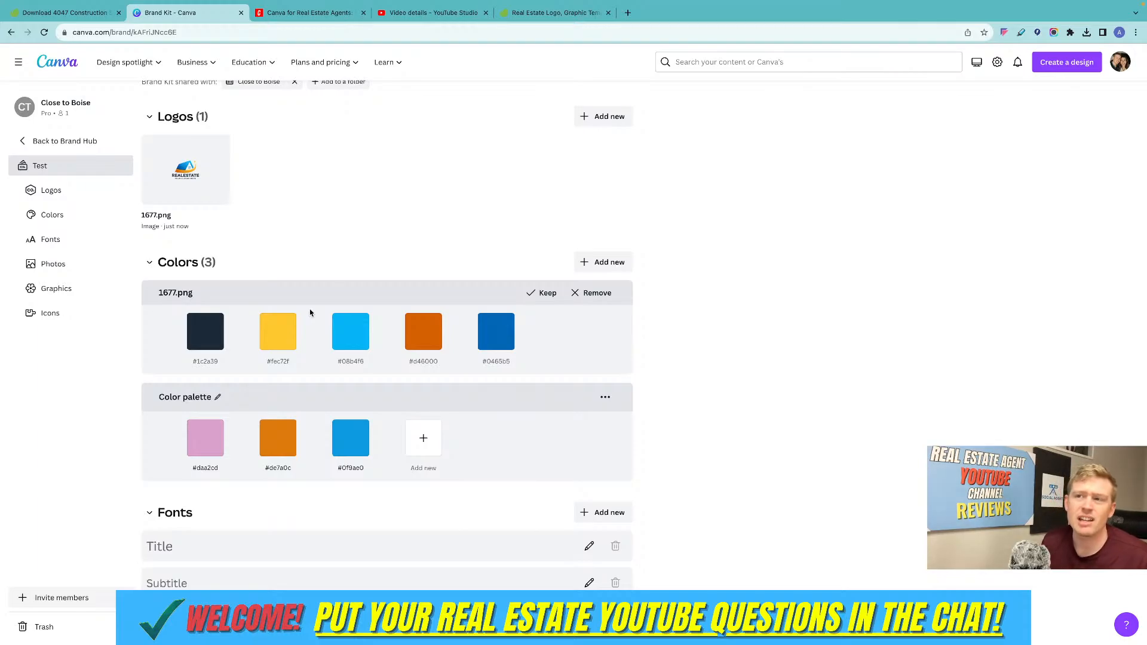
{"action": "left_click", "coordinate": [358, 449]}
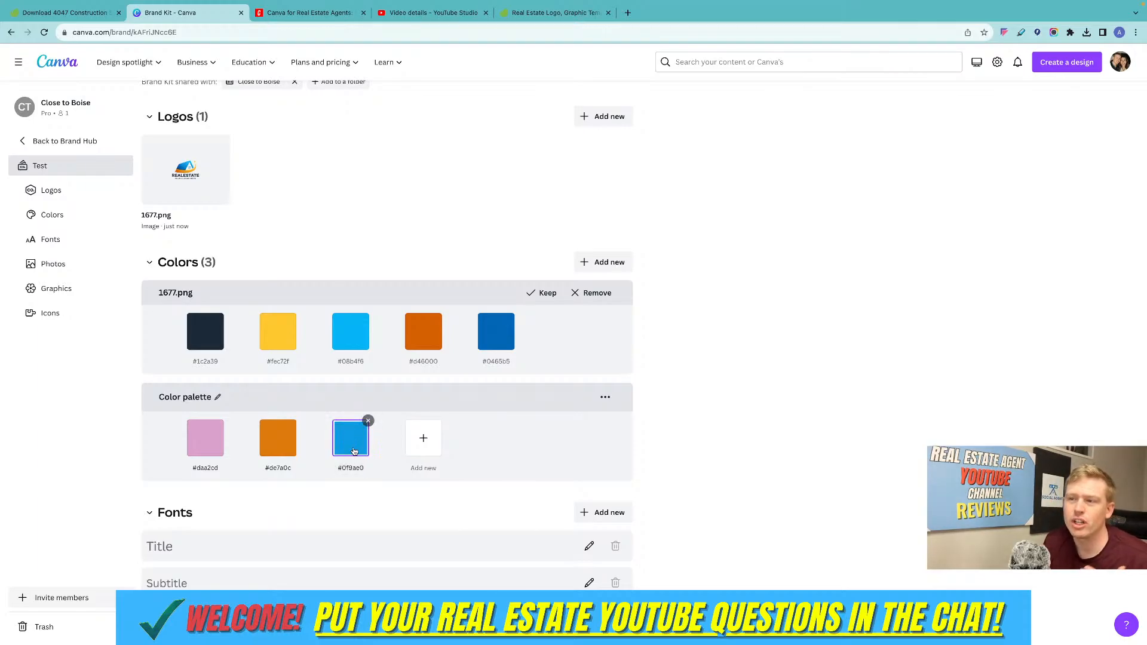
{"action": "left_click", "coordinate": [346, 534]}
{"action": "left_click", "coordinate": [285, 459]}
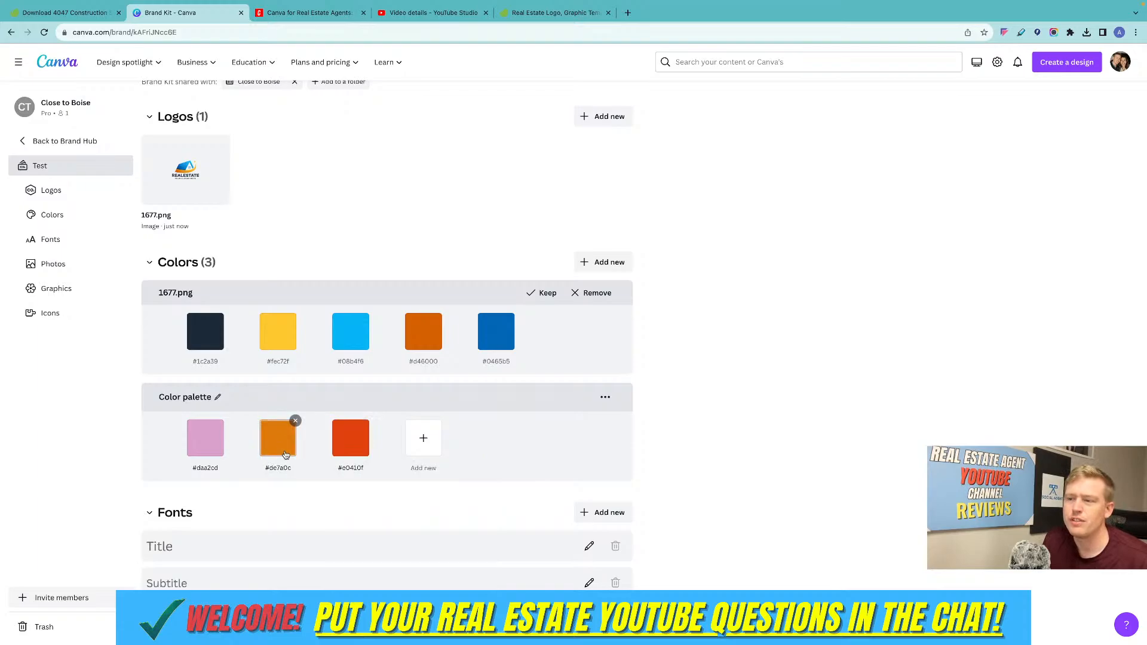
{"action": "left_click", "coordinate": [216, 447]}
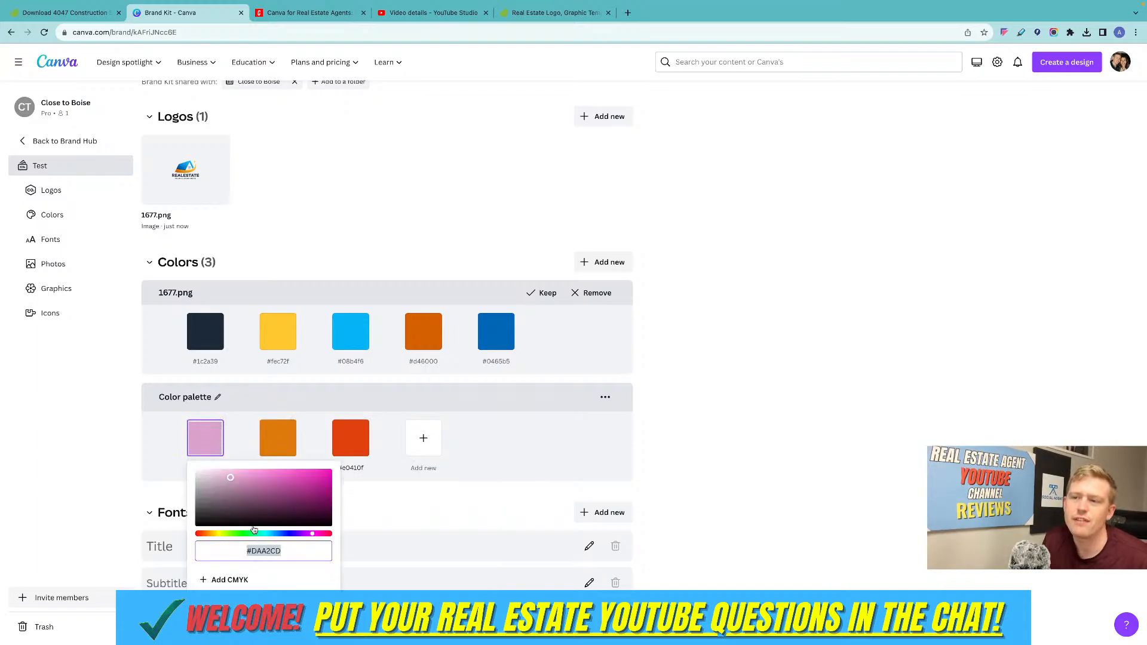
{"action": "left_click", "coordinate": [329, 535]}
{"action": "left_click_drag", "start_coordinate": [308, 499], "coordinate": [305, 504]}
{"action": "left_click", "coordinate": [495, 455]}
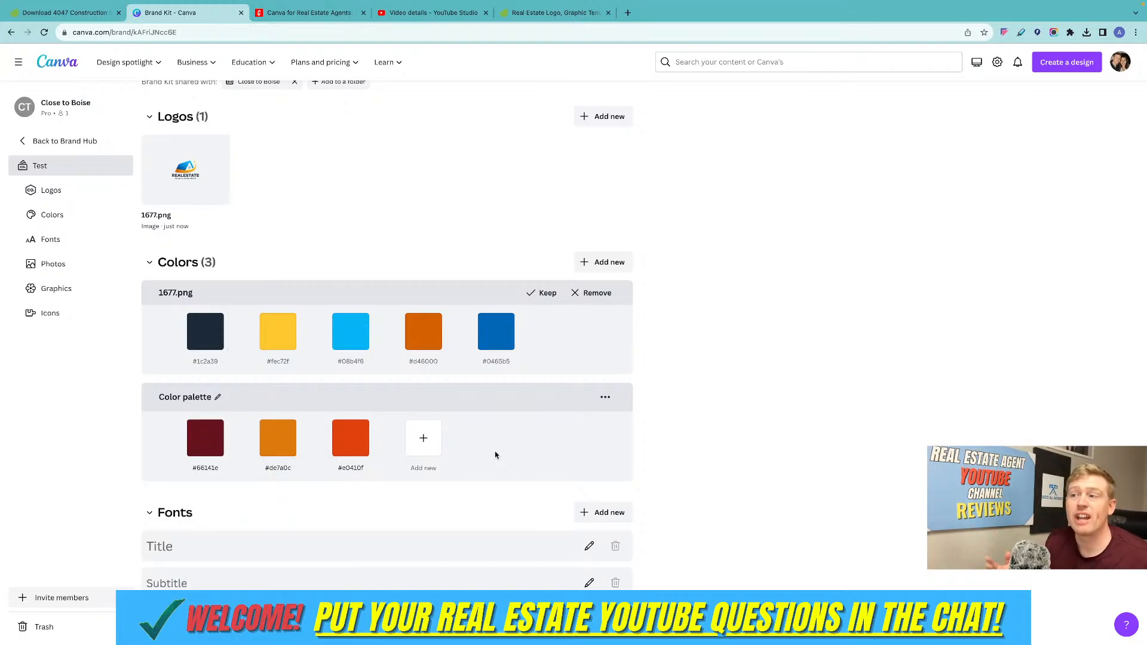
Keep the colors extracted from 1677.png as a palette and delete the manually made Color palette.
{"action": "left_click", "coordinate": [544, 293]}
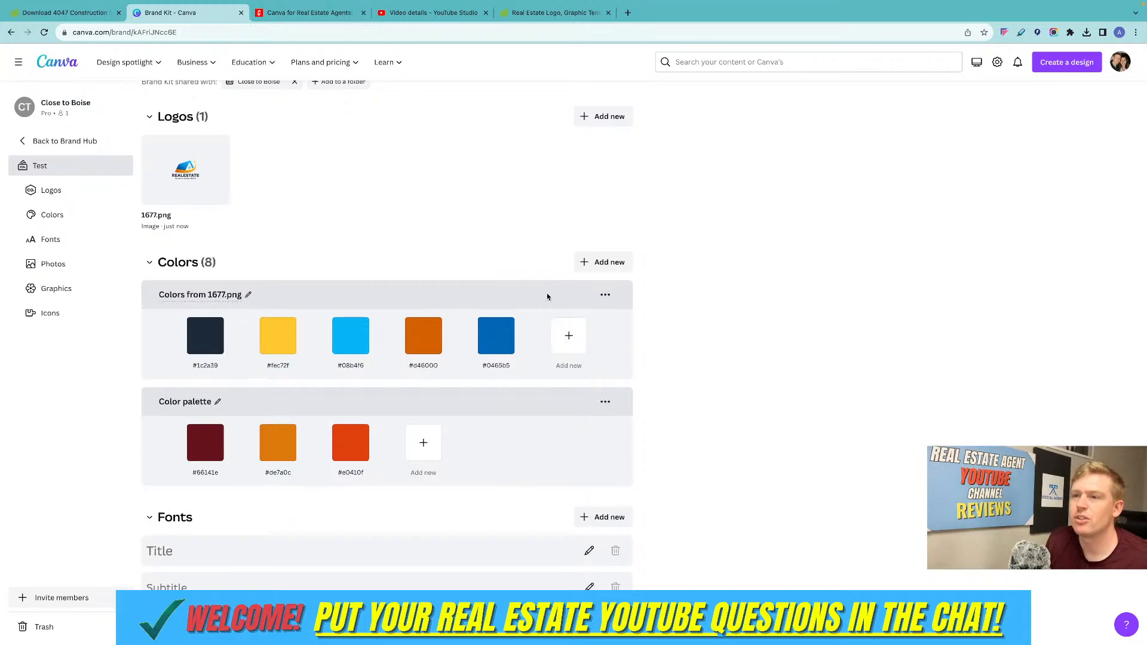
{"action": "left_click", "coordinate": [605, 403]}
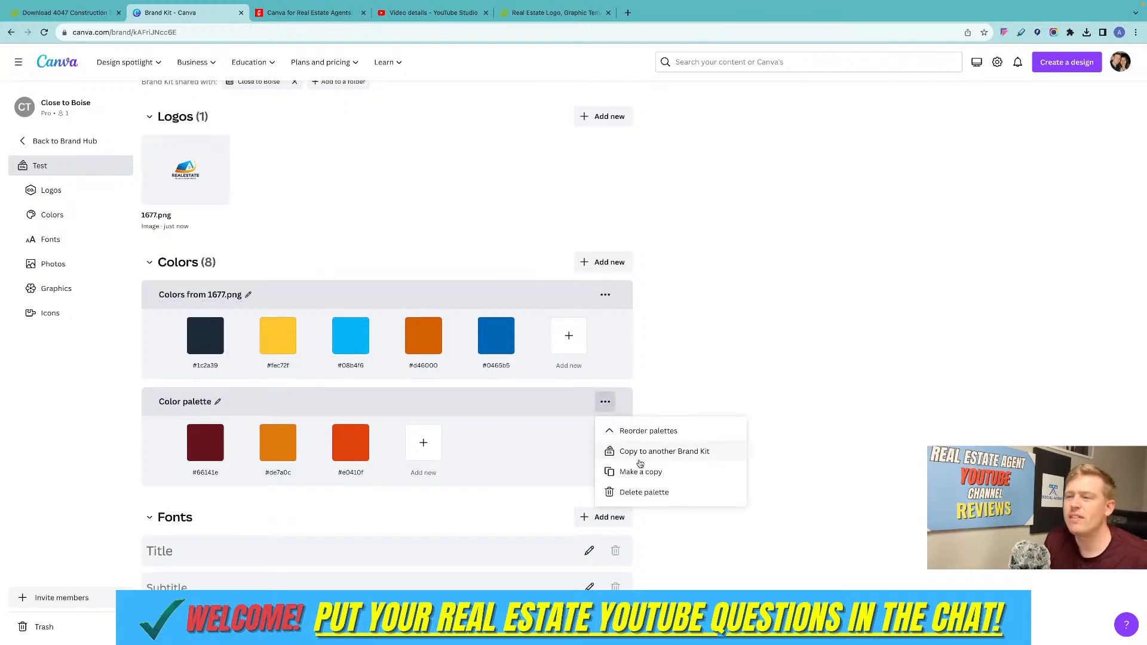
{"action": "left_click", "coordinate": [652, 492]}
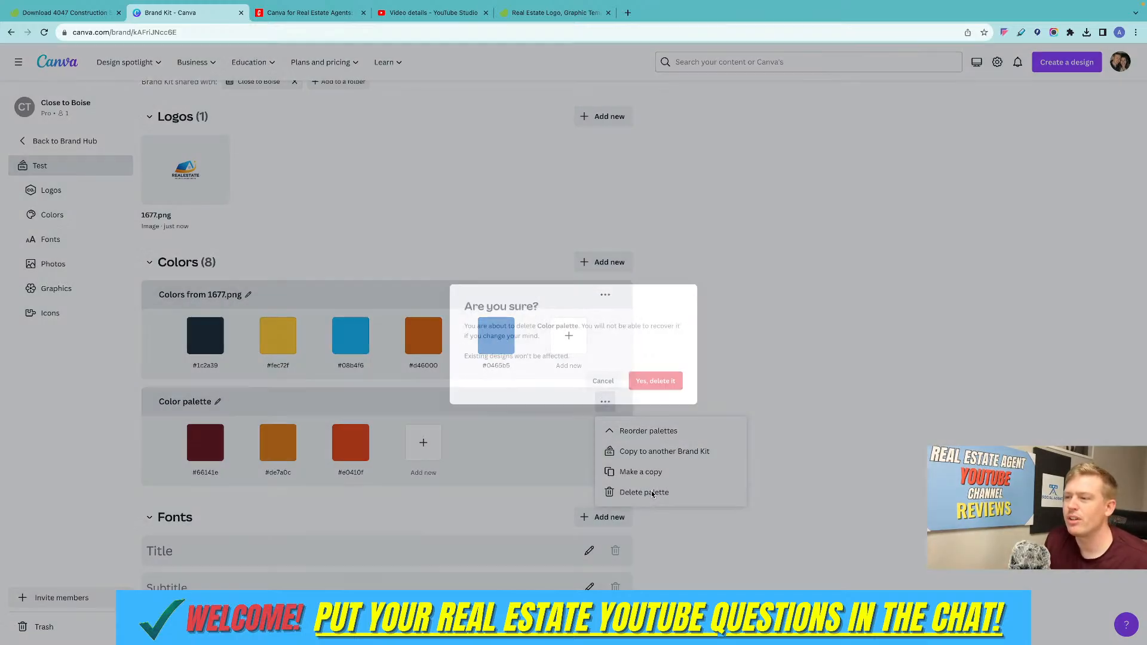
{"action": "left_click", "coordinate": [653, 391]}
Set the Brand Kit's Title font to Anton.
{"action": "scroll", "coordinate": [361, 404], "scroll_direction": "down", "scroll_amount": 2}
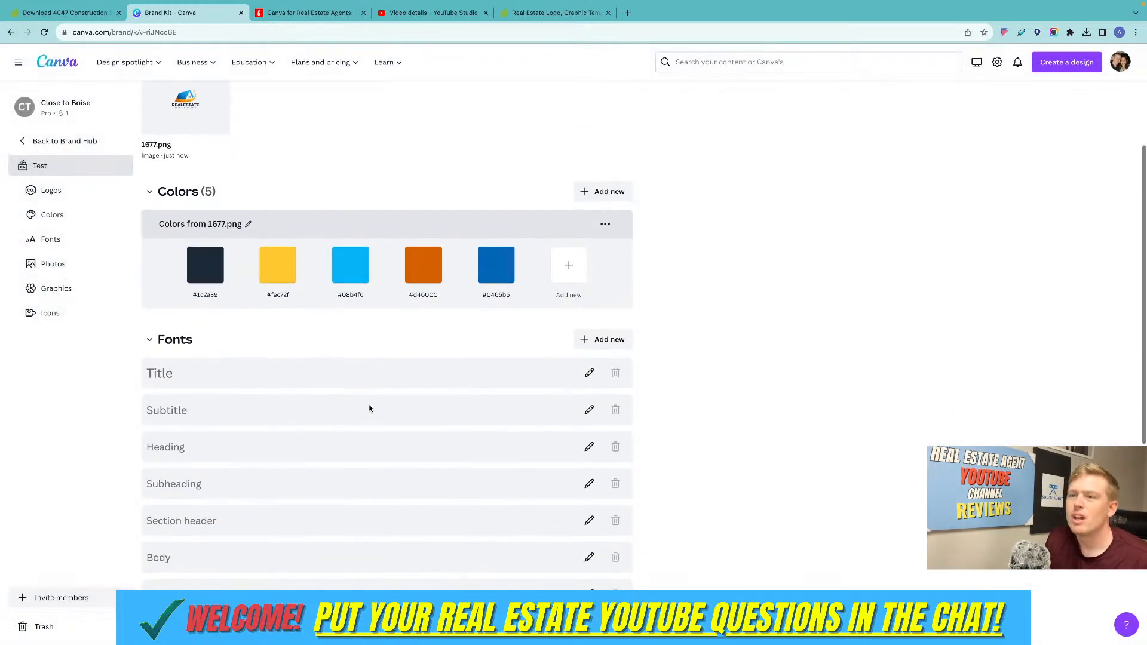
{"action": "scroll", "coordinate": [299, 379], "scroll_direction": "down", "scroll_amount": 3}
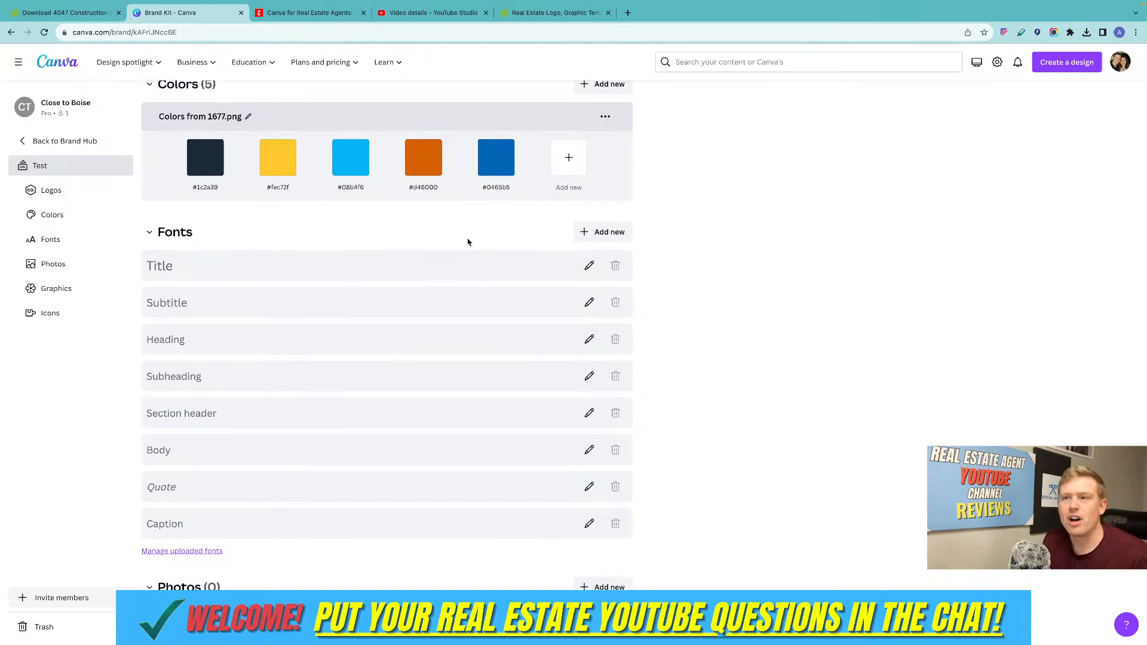
{"action": "left_click", "coordinate": [372, 264]}
{"action": "left_click", "coordinate": [209, 268]}
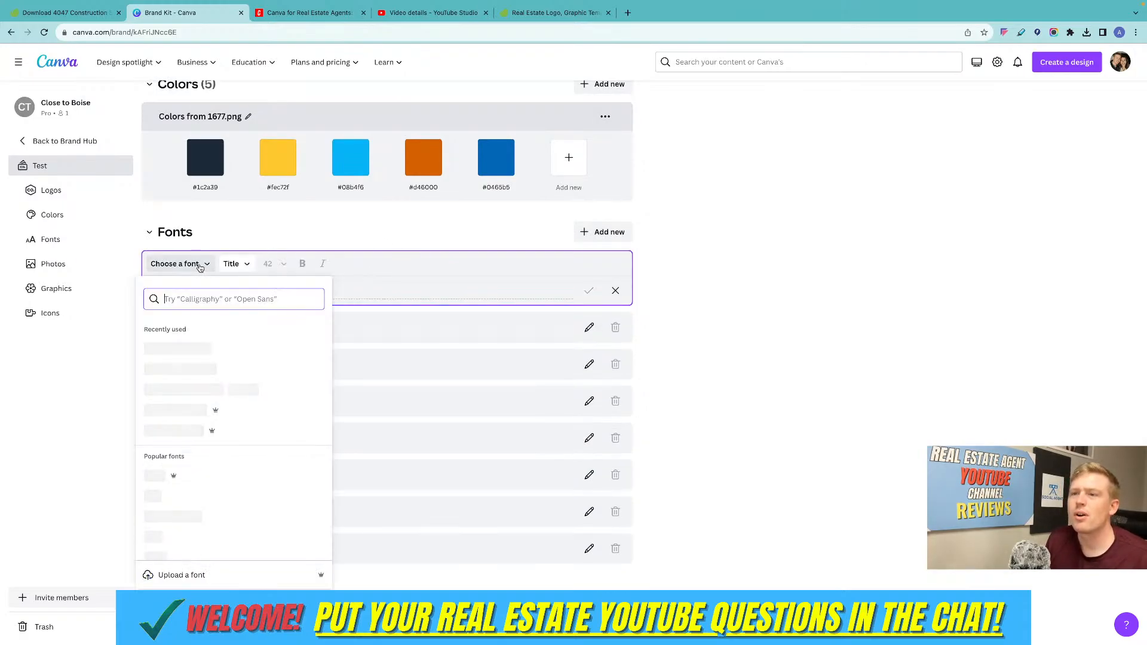
{"action": "scroll", "coordinate": [204, 387], "scroll_direction": "down", "scroll_amount": 1}
{"action": "scroll", "coordinate": [203, 386], "scroll_direction": "down", "scroll_amount": 2}
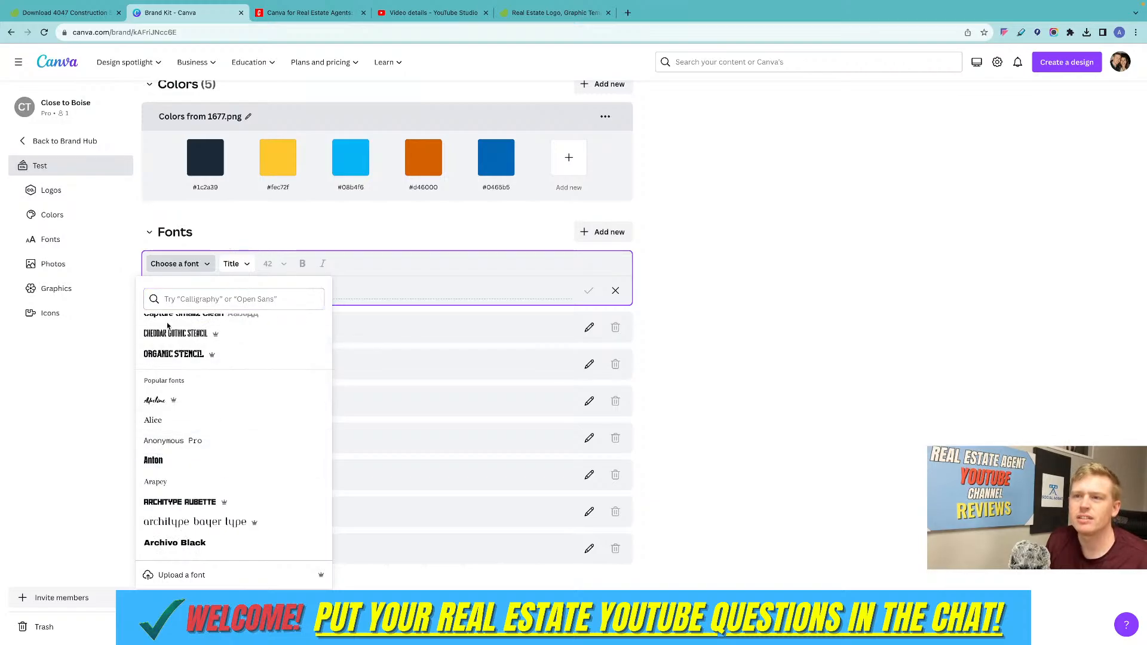
{"action": "left_click", "coordinate": [153, 460]}
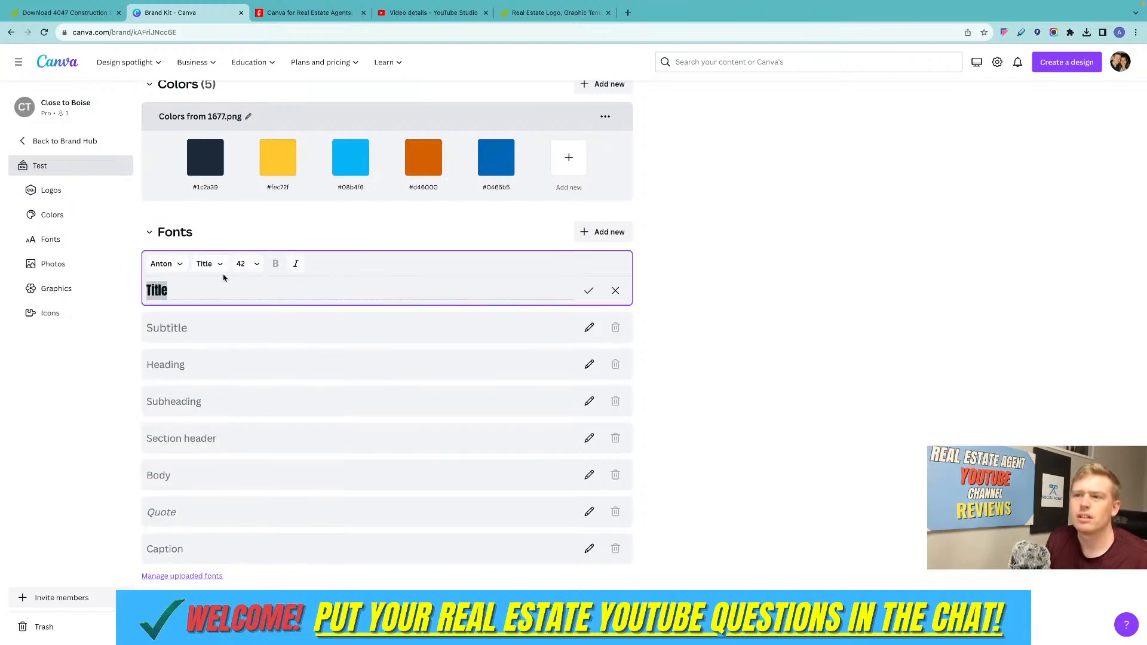
Find Cabin among the fonts and set it as the Brand Kit's Subtitle font.
{"action": "left_click", "coordinate": [590, 326]}
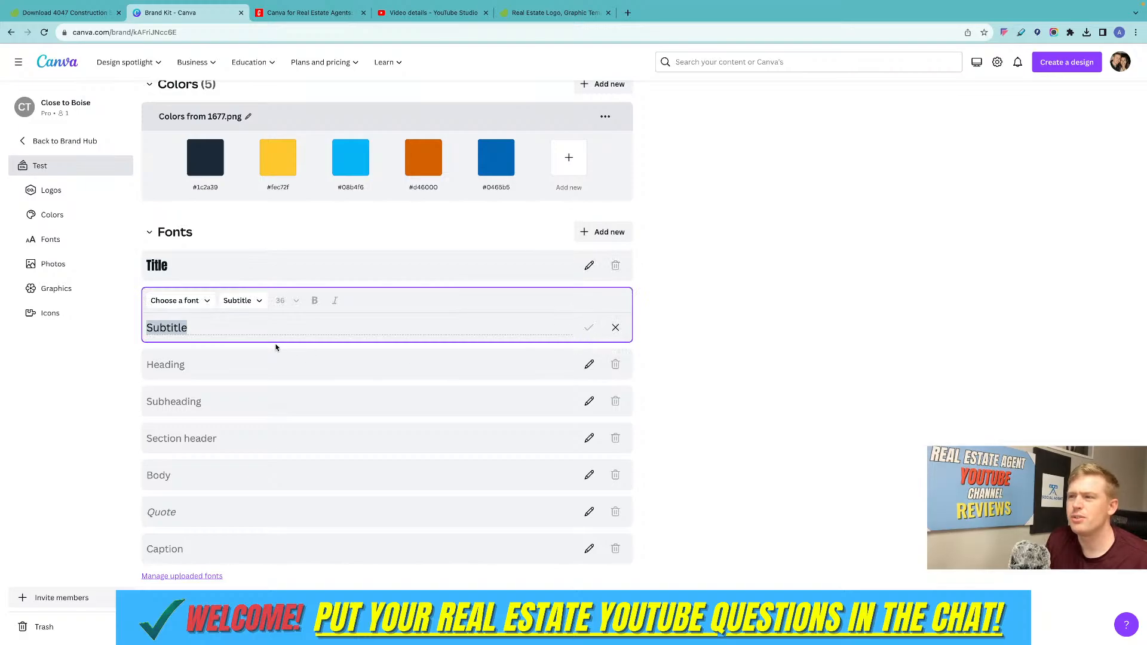
{"action": "left_click", "coordinate": [174, 300]}
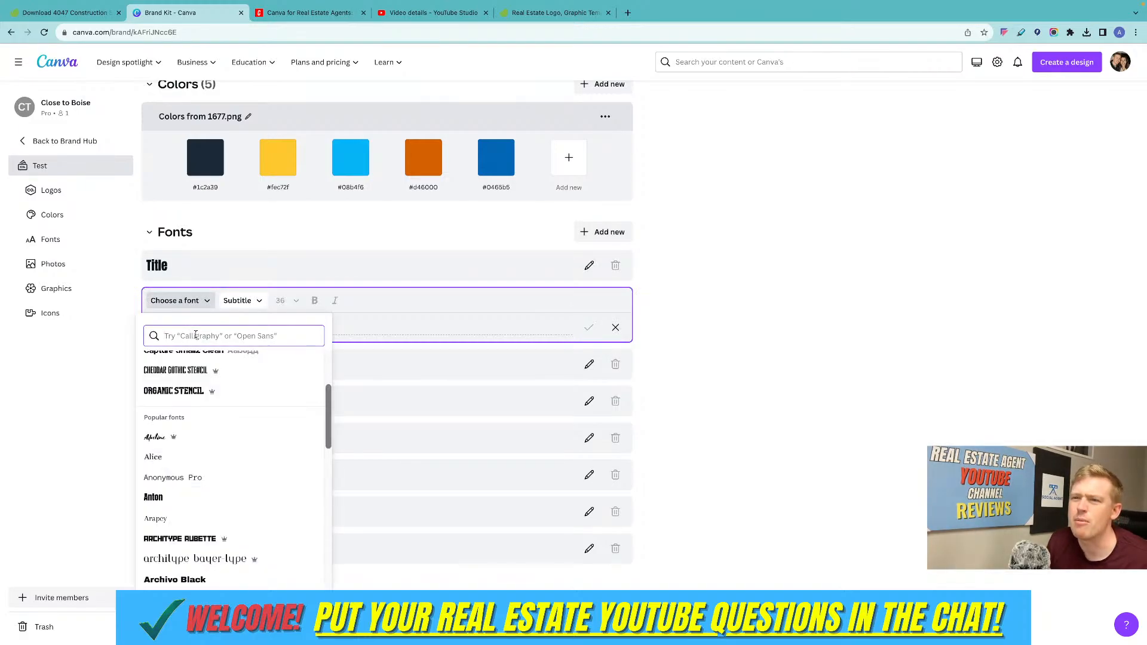
{"action": "type", "text": "cabin"}
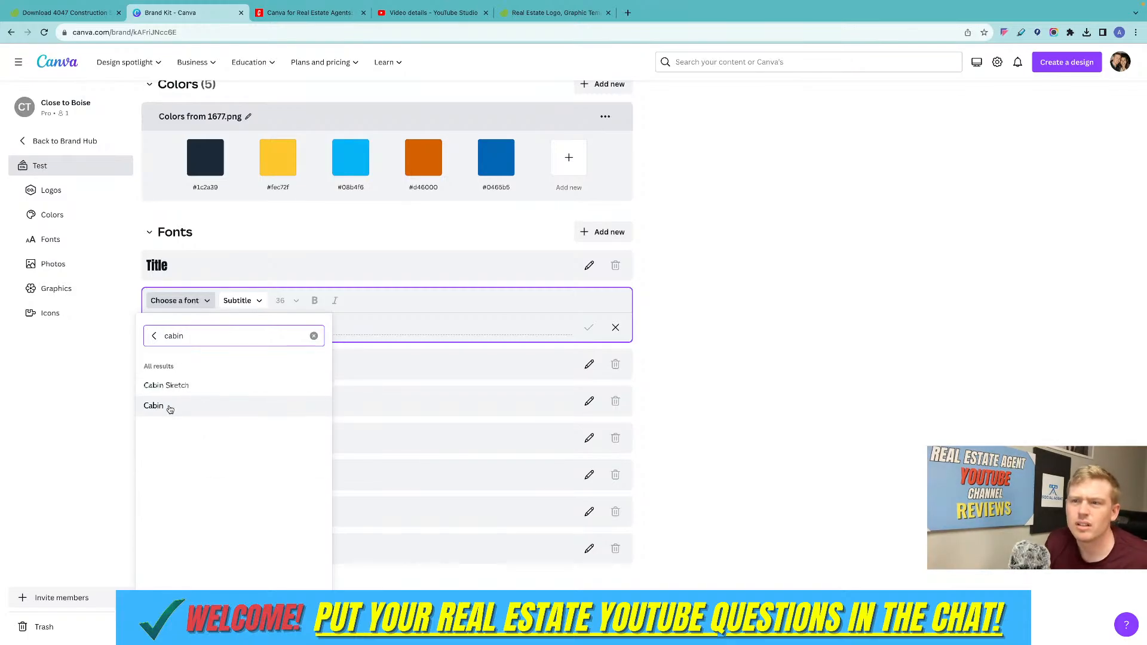
{"action": "left_click", "coordinate": [169, 405]}
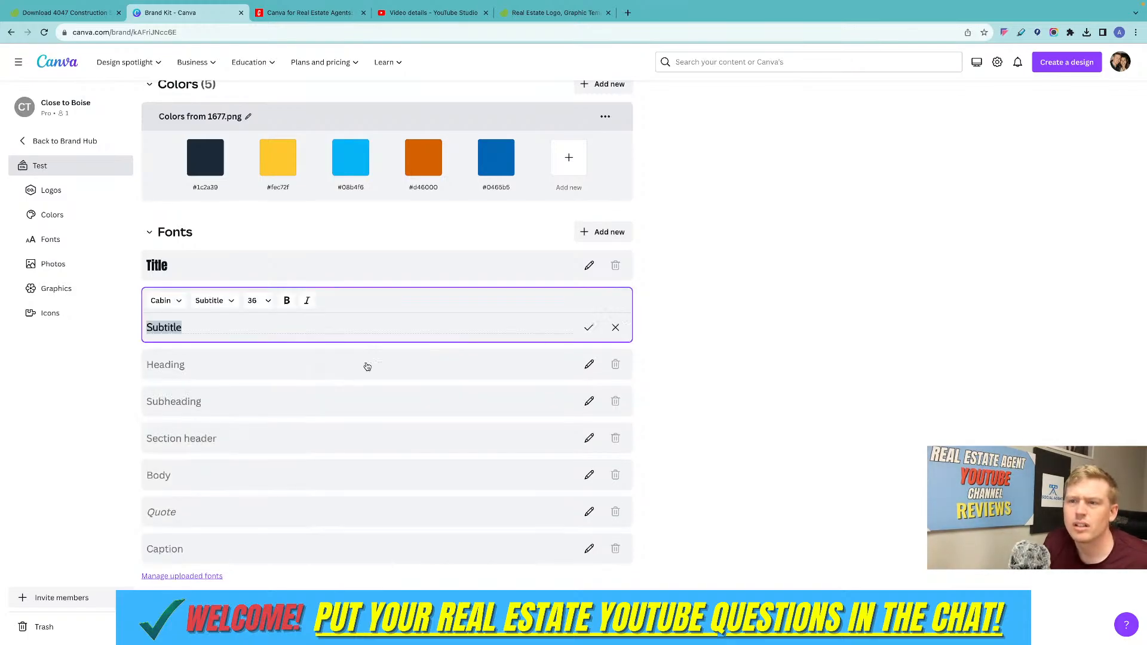
{"action": "left_click", "coordinate": [208, 329]}
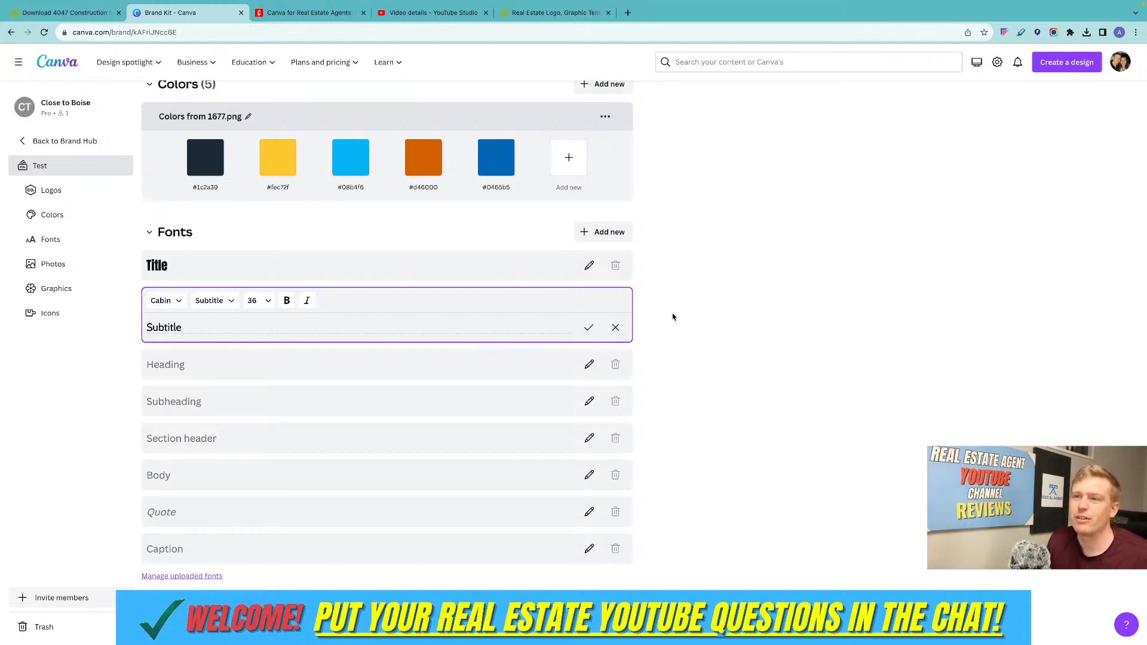
Review the Test Brand Kit's sections from logos to icons, and check the options available for the 1677.png logo.
{"action": "scroll", "coordinate": [534, 348], "scroll_direction": "down", "scroll_amount": 5}
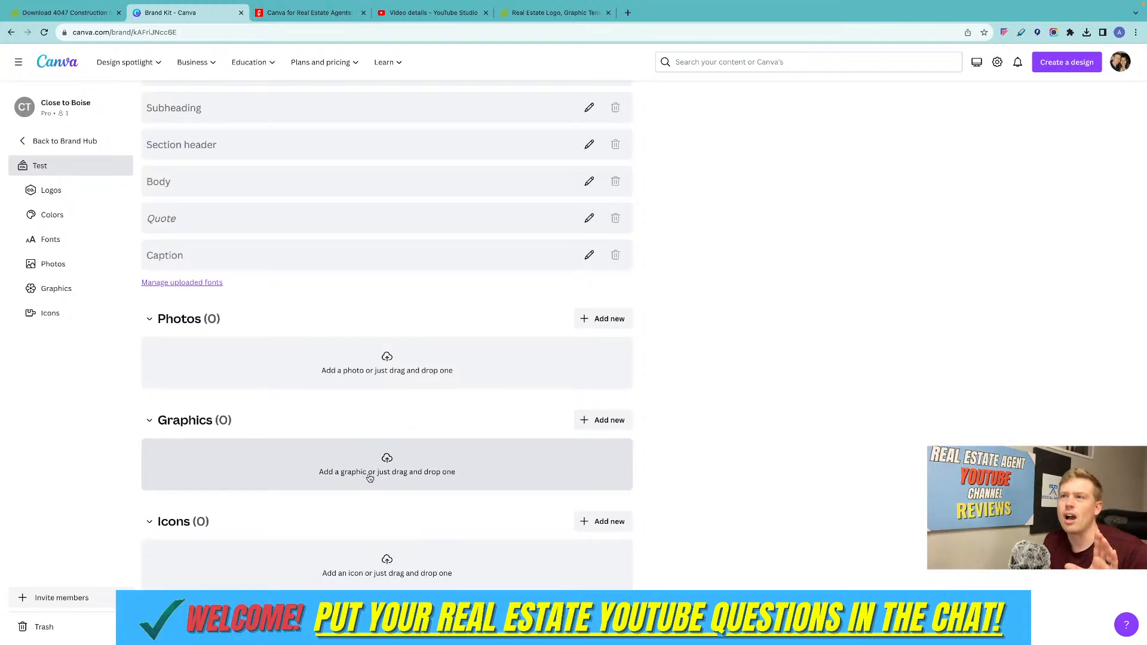
{"action": "scroll", "coordinate": [436, 347], "scroll_direction": "up", "scroll_amount": 7}
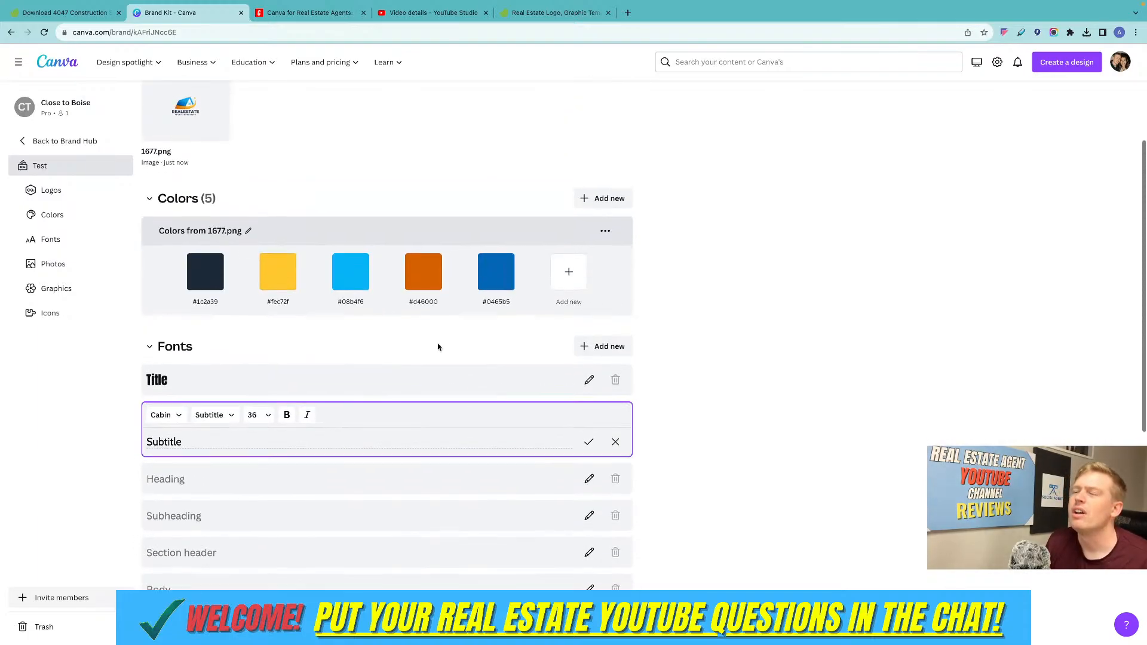
{"action": "scroll", "coordinate": [438, 347], "scroll_direction": "up", "scroll_amount": 2}
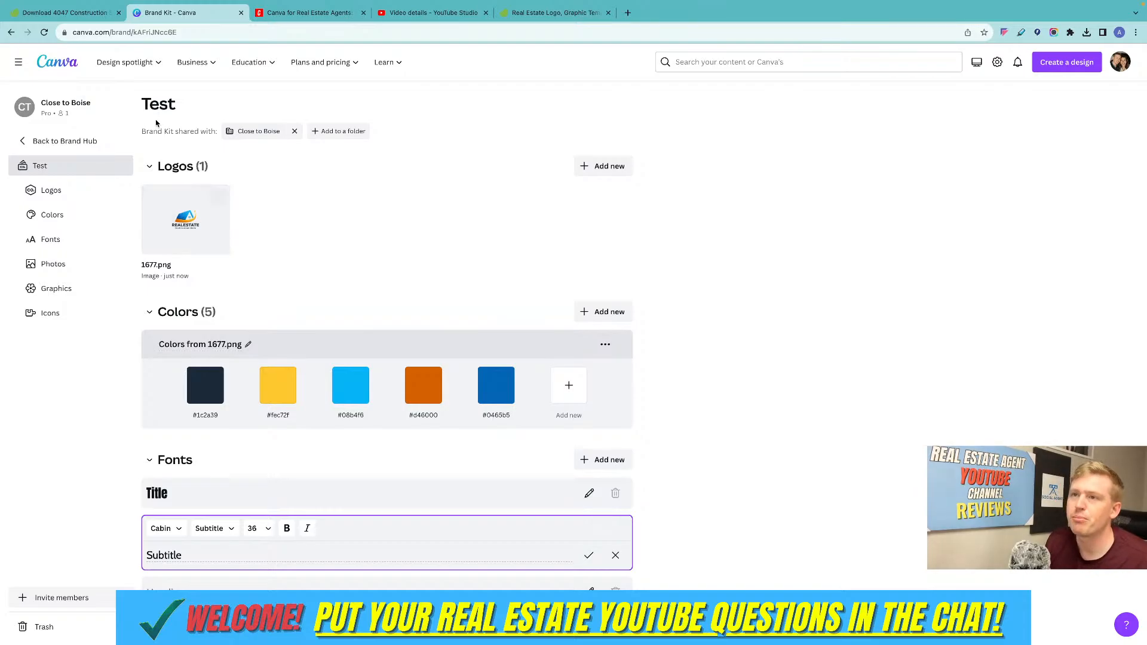
{"action": "scroll", "coordinate": [639, 172], "scroll_direction": "down", "scroll_amount": 4}
{"action": "scroll", "coordinate": [638, 171], "scroll_direction": "down", "scroll_amount": 4}
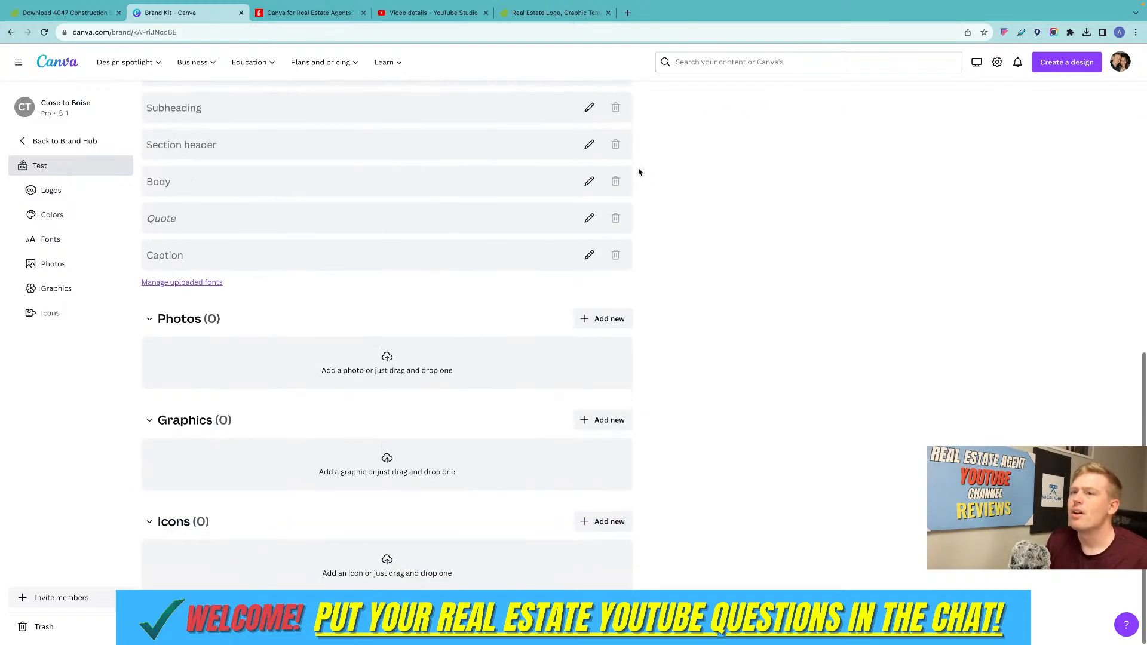
{"action": "scroll", "coordinate": [639, 171], "scroll_direction": "up", "scroll_amount": 8}
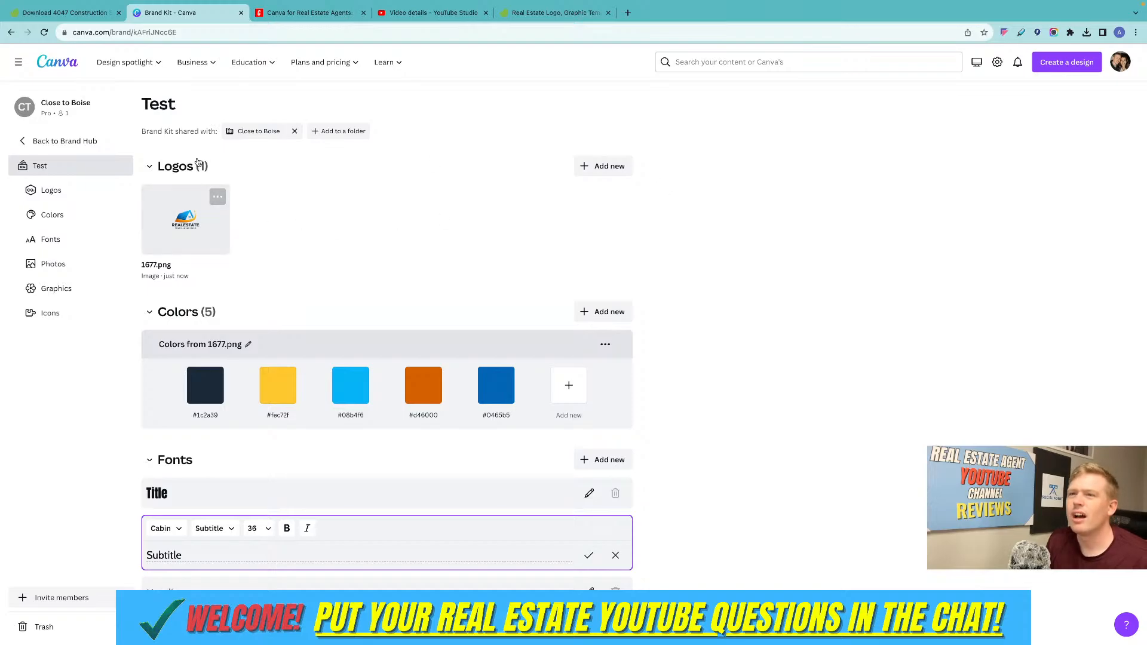
{"action": "left_click", "coordinate": [201, 167]}
{"action": "left_click", "coordinate": [201, 167]}
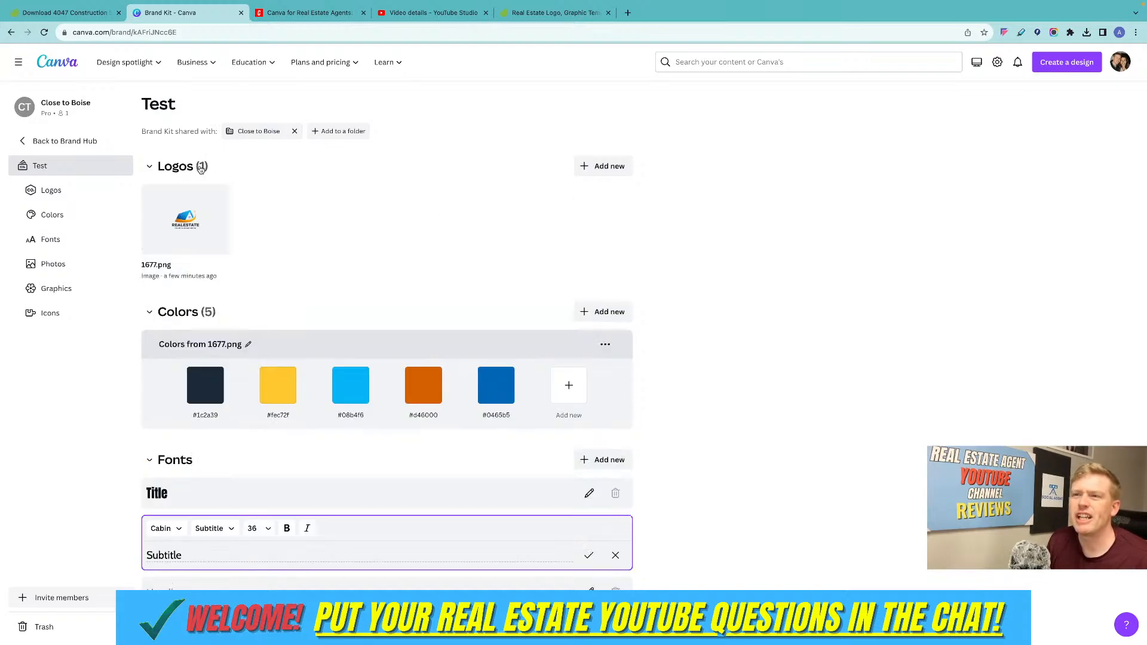
{"action": "left_click", "coordinate": [216, 196]}
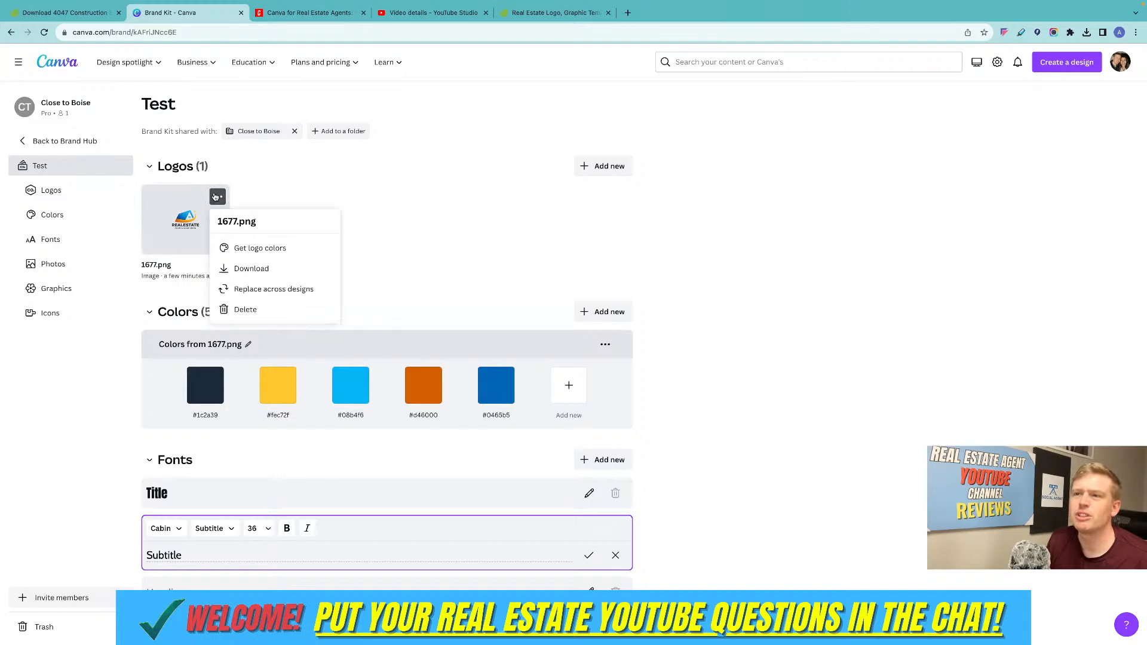
{"action": "left_click", "coordinate": [234, 194]}
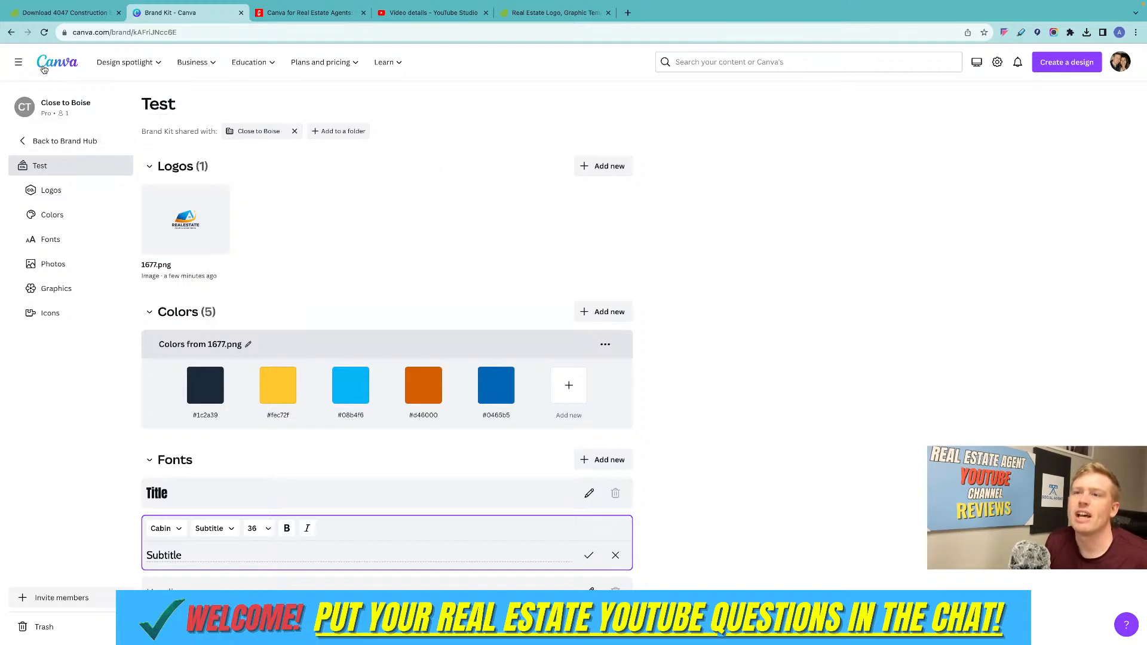
Return to the Canva home page and open the recent YouTube Thumbnail design qa for editing.
{"action": "left_click", "coordinate": [44, 69]}
{"action": "scroll", "coordinate": [276, 370], "scroll_direction": "down", "scroll_amount": 1}
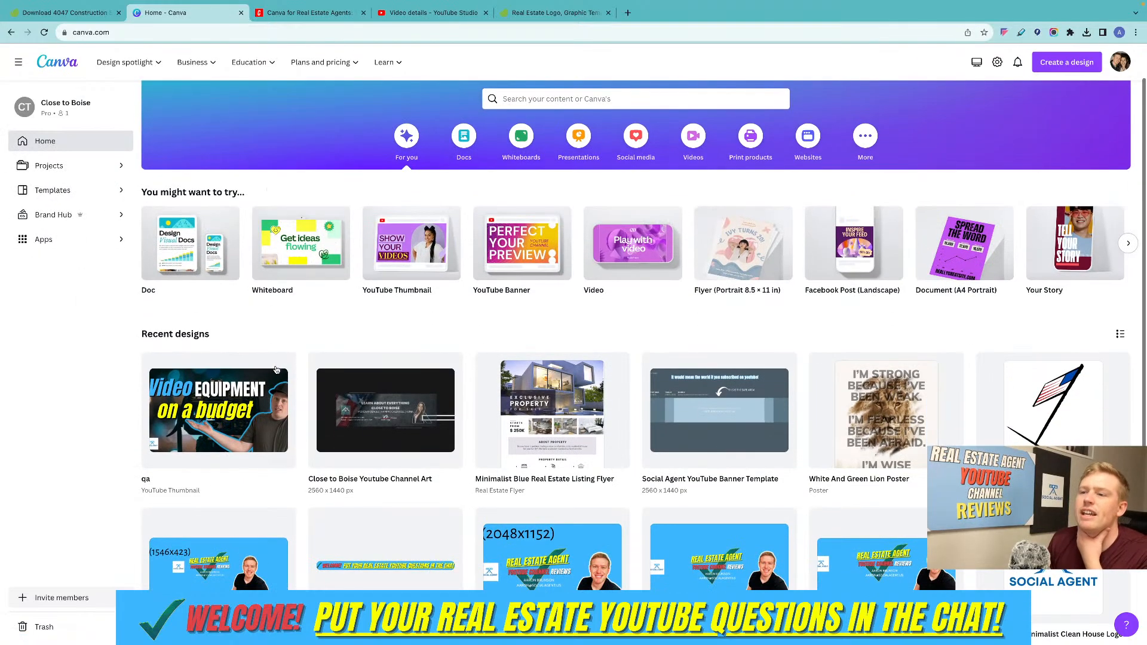
{"action": "left_click", "coordinate": [276, 369]}
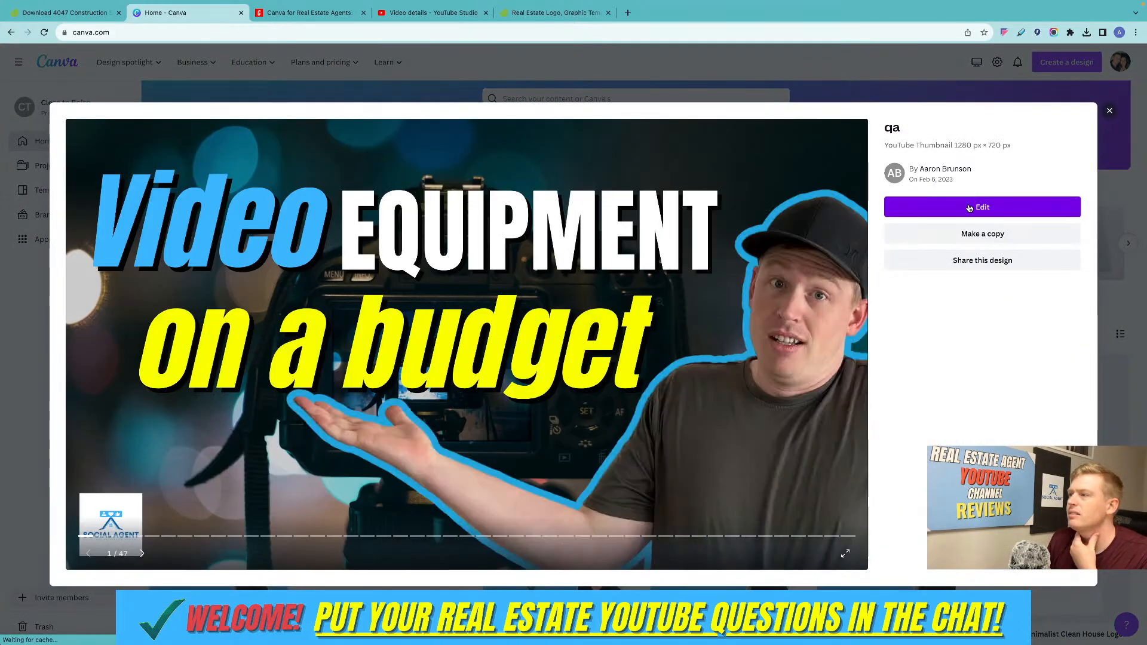
{"action": "left_click", "coordinate": [982, 207]}
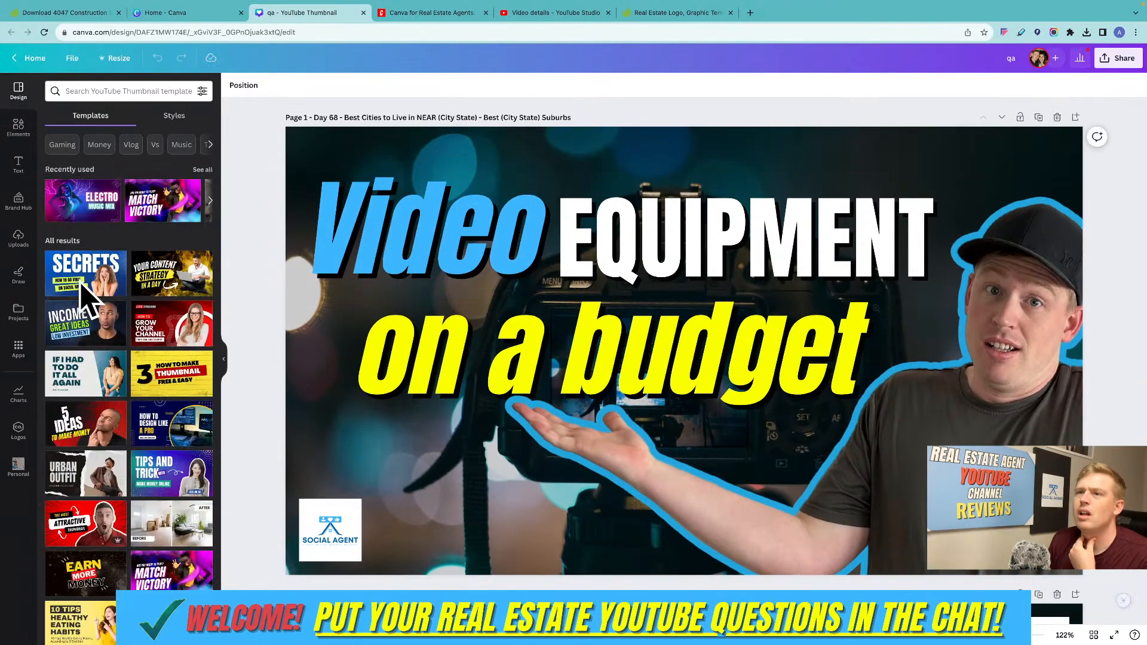
Show the logos available in the design, and look through the Brand Hub's logos, colors and fonts.
{"action": "left_click", "coordinate": [18, 428]}
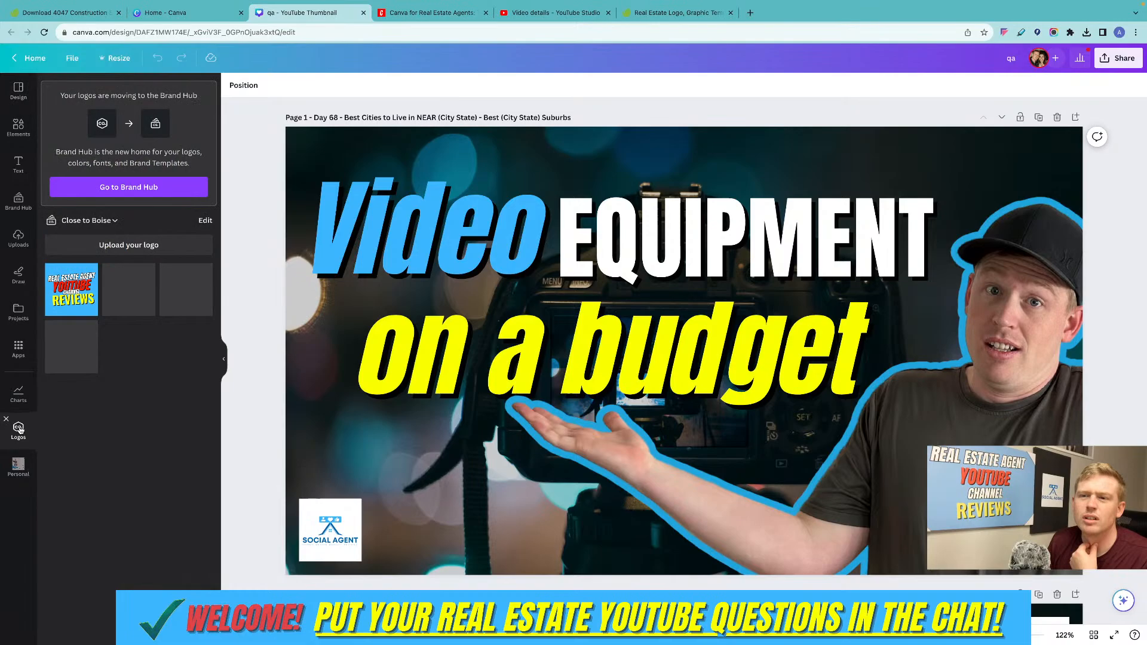
{"action": "left_click", "coordinate": [20, 197]}
{"action": "scroll", "coordinate": [139, 261], "scroll_direction": "down", "scroll_amount": 3}
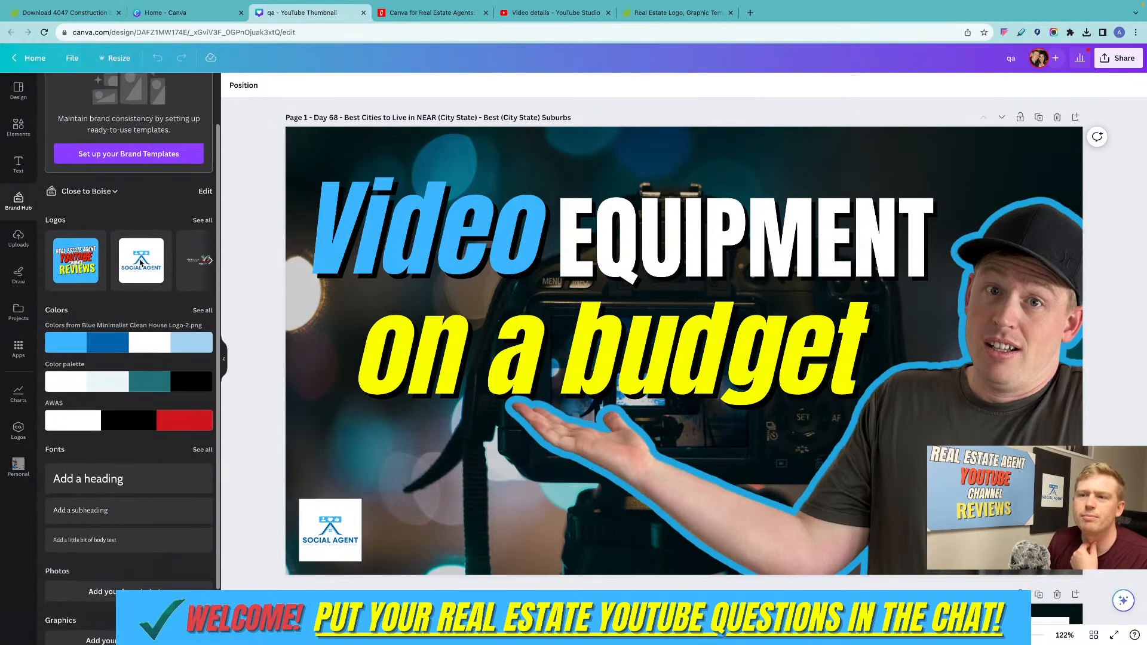
{"action": "scroll", "coordinate": [140, 261], "scroll_direction": "down", "scroll_amount": 1}
{"action": "scroll", "coordinate": [140, 247], "scroll_direction": "up", "scroll_amount": 4}
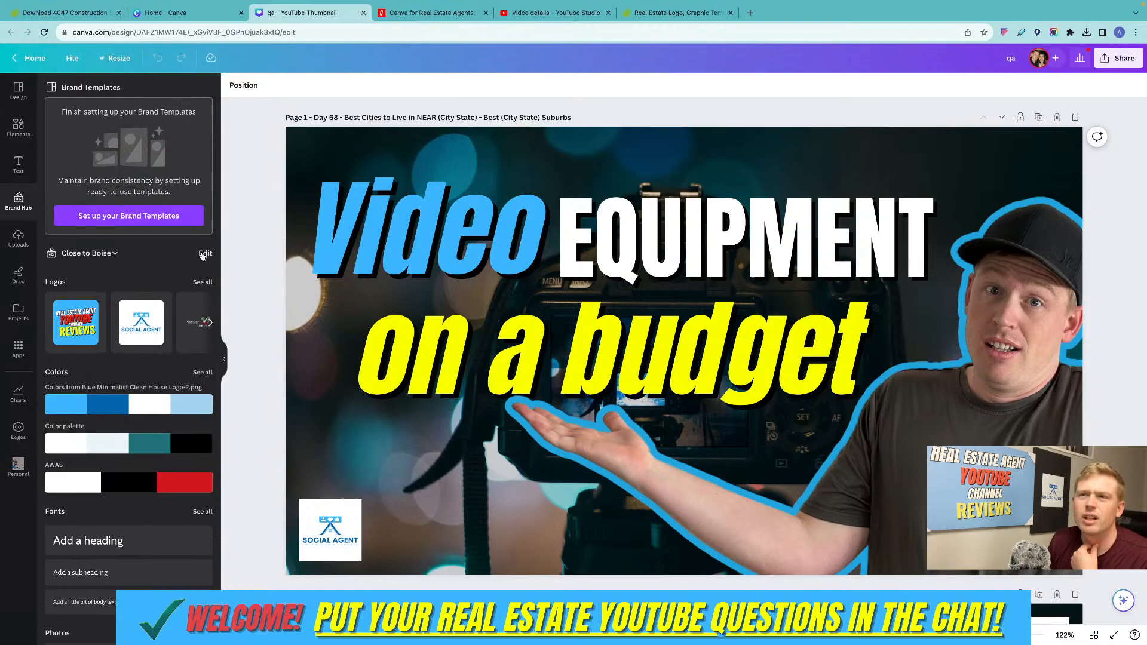
Examine the logos, colors and fonts in the Close to Boise Brand Kit's editing view, and list all its logos beside the design.
{"action": "left_click", "coordinate": [202, 256]}
{"action": "scroll", "coordinate": [469, 304], "scroll_direction": "down", "scroll_amount": 3}
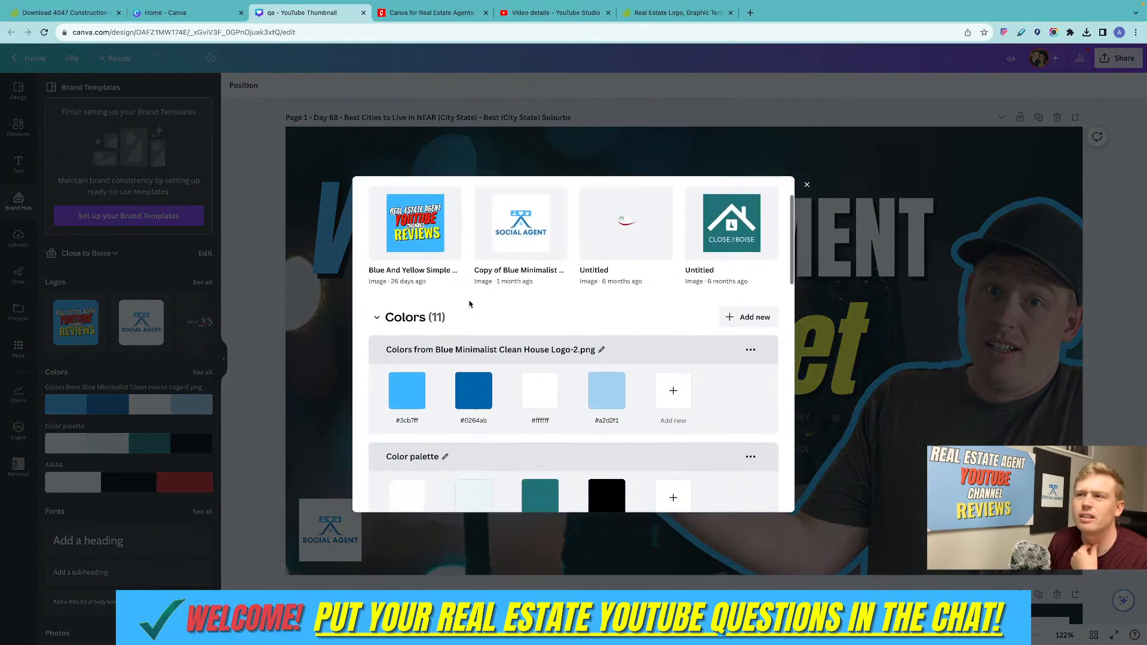
{"action": "scroll", "coordinate": [469, 304], "scroll_direction": "down", "scroll_amount": 10}
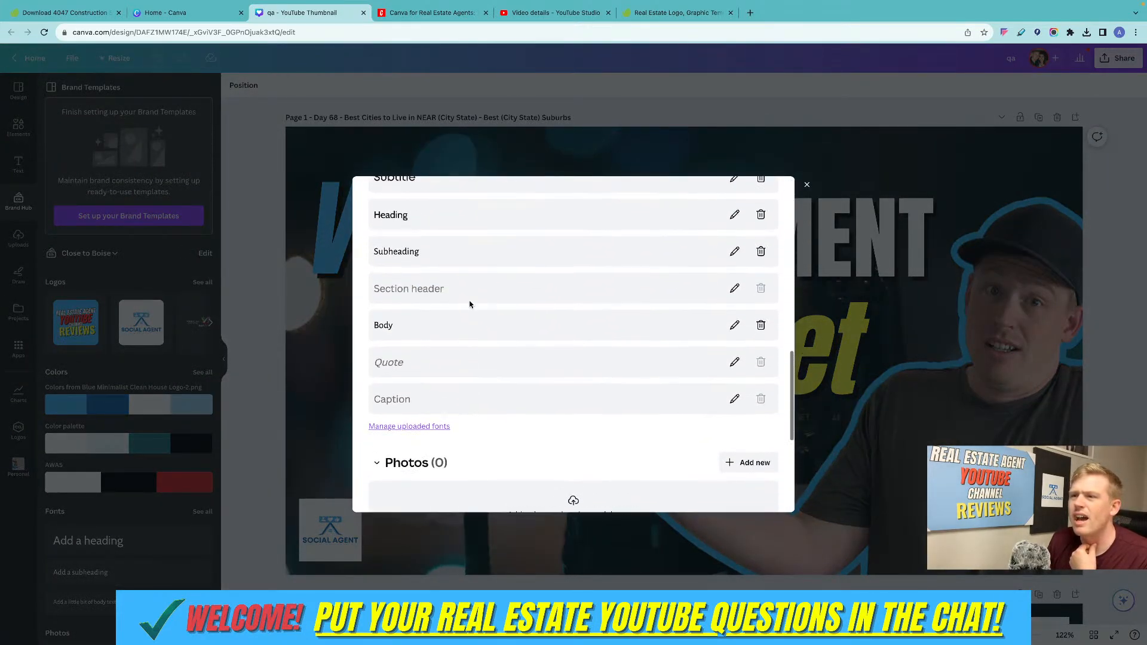
{"action": "scroll", "coordinate": [470, 305], "scroll_direction": "up", "scroll_amount": 8}
{"action": "scroll", "coordinate": [470, 305], "scroll_direction": "down", "scroll_amount": 3}
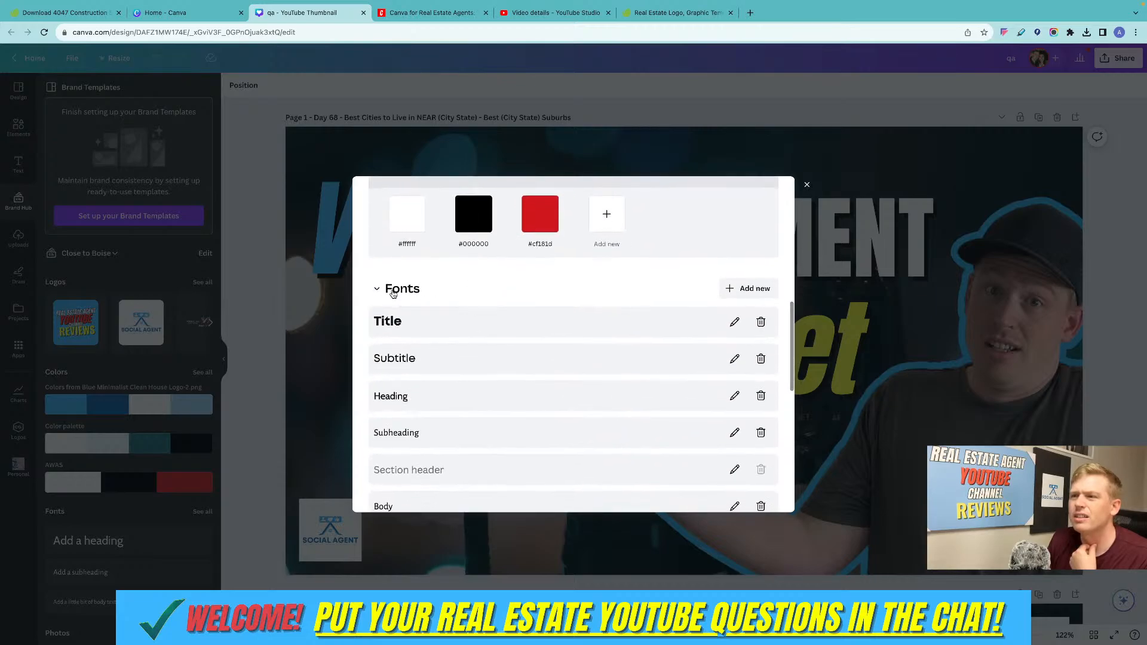
{"action": "scroll", "coordinate": [522, 289], "scroll_direction": "up", "scroll_amount": 8}
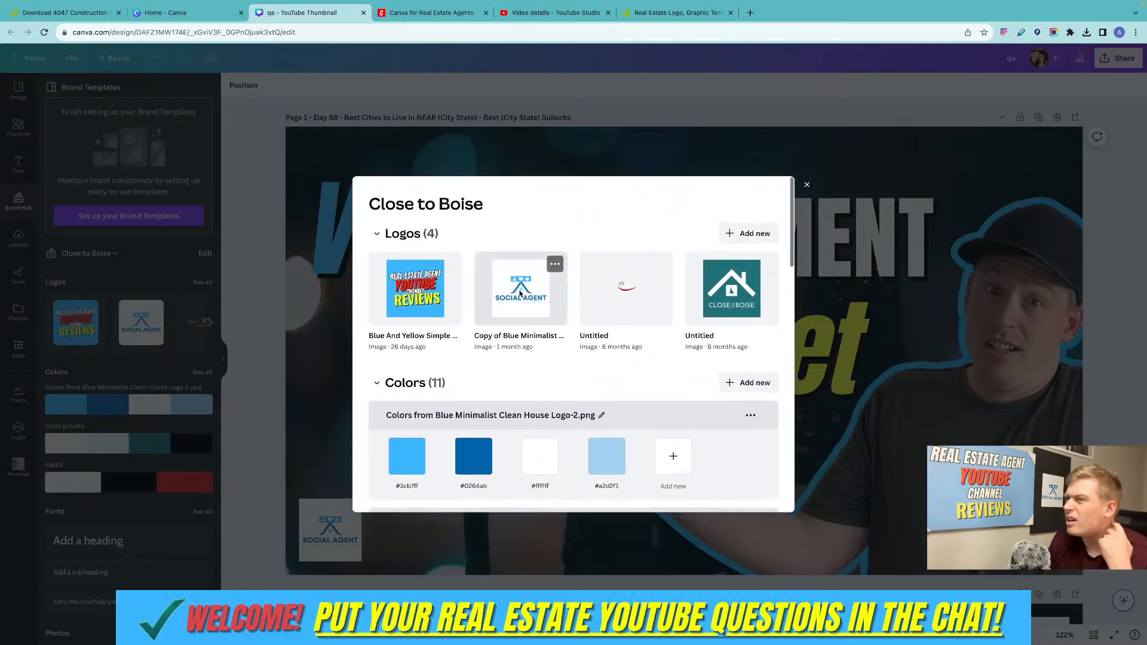
{"action": "scroll", "coordinate": [526, 323], "scroll_direction": "down", "scroll_amount": 5}
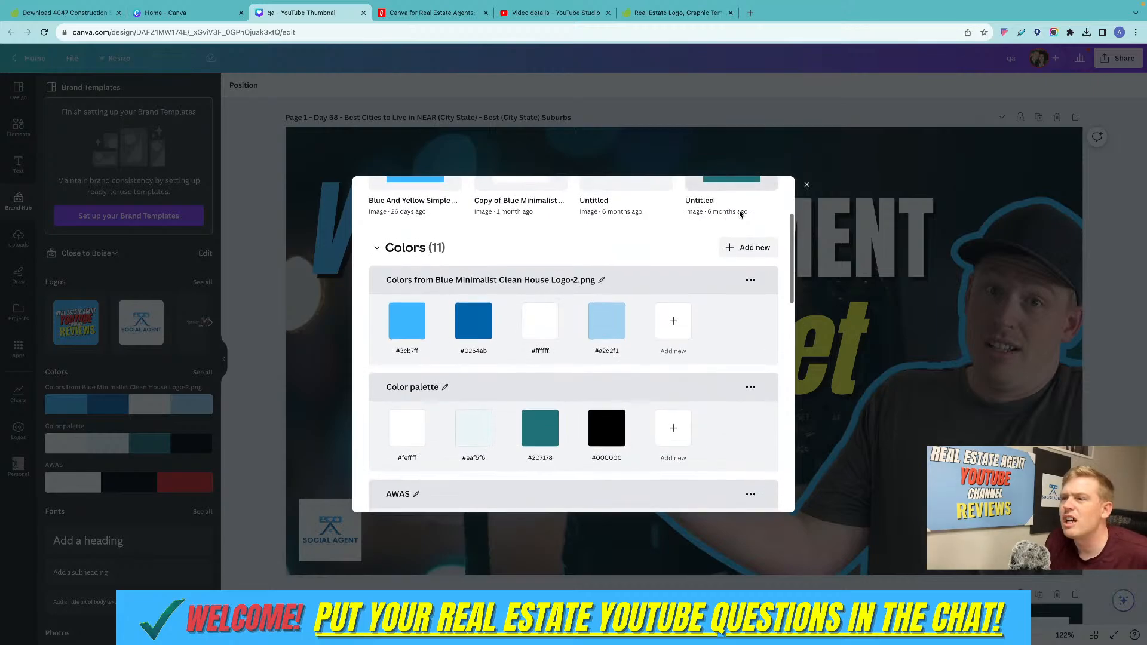
{"action": "scroll", "coordinate": [716, 246], "scroll_direction": "up", "scroll_amount": 5}
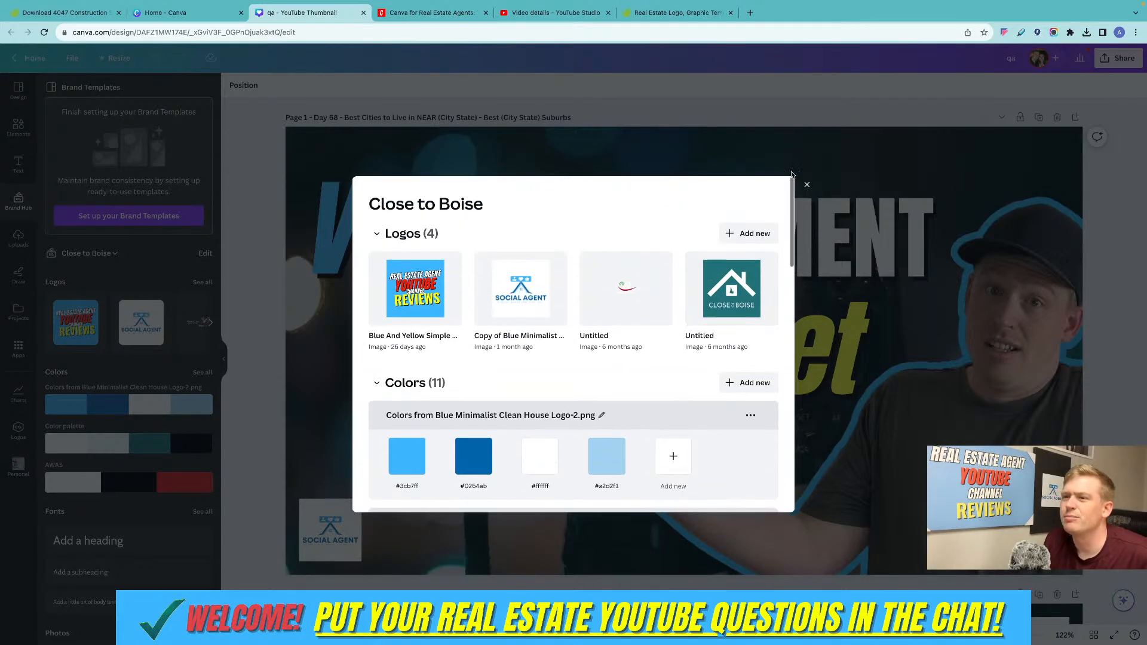
{"action": "left_click", "coordinate": [249, 251]}
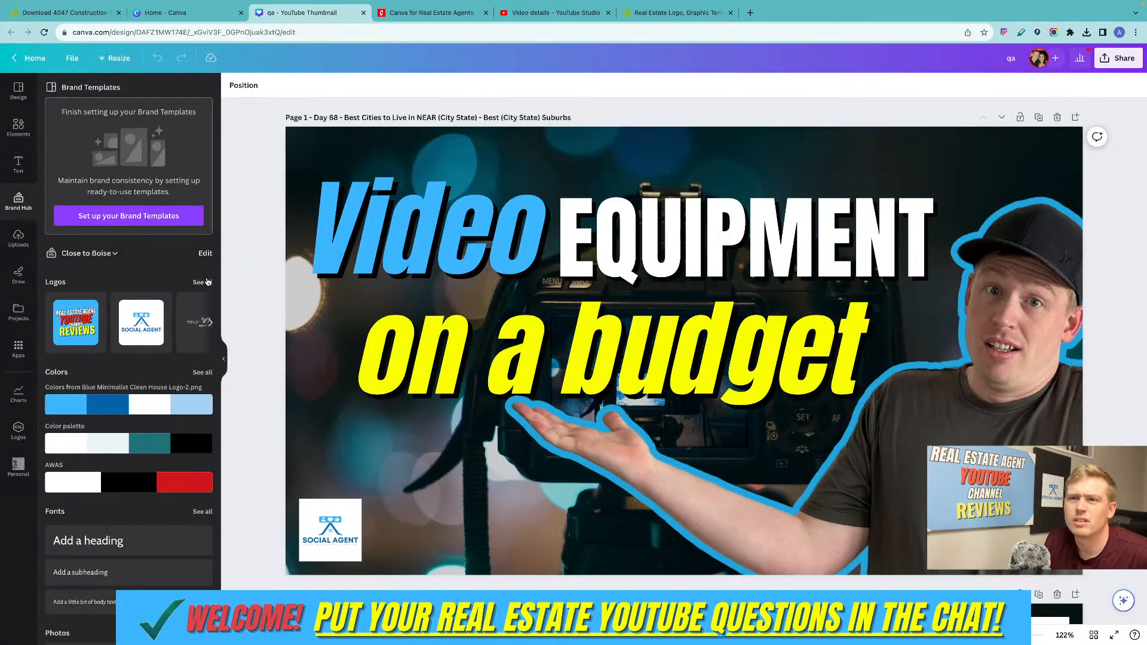
{"action": "left_click", "coordinate": [203, 282]}
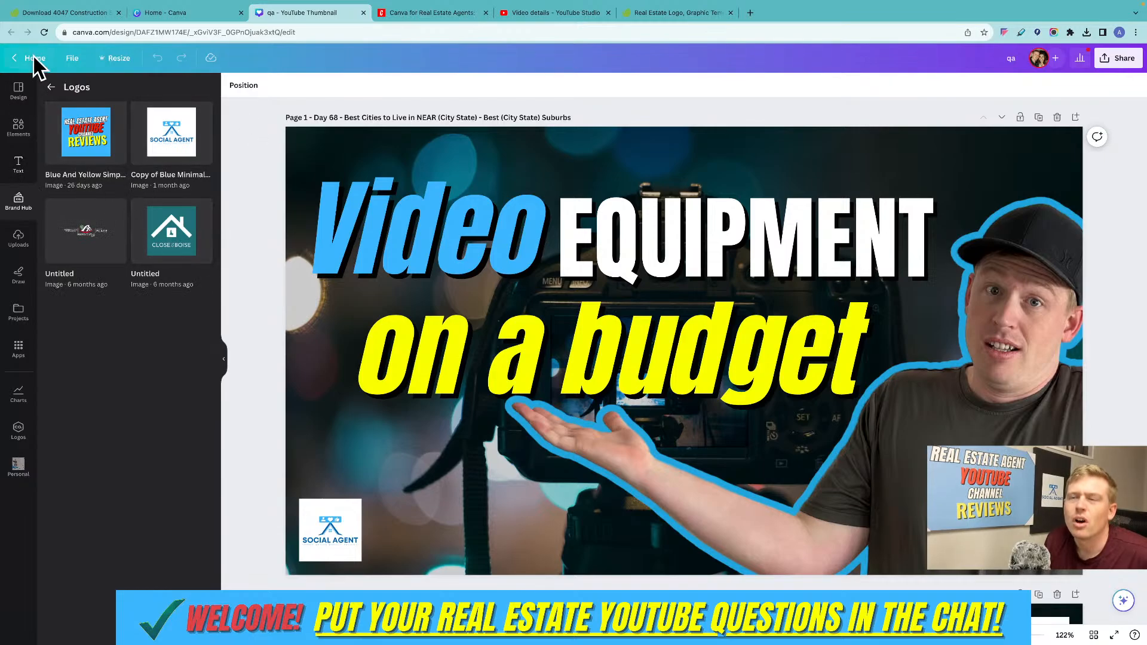
Upload 1677.png from the real-estate-logo folder as a new logo in the Close to Boise Brand Kit.
{"action": "left_click", "coordinate": [50, 86]}
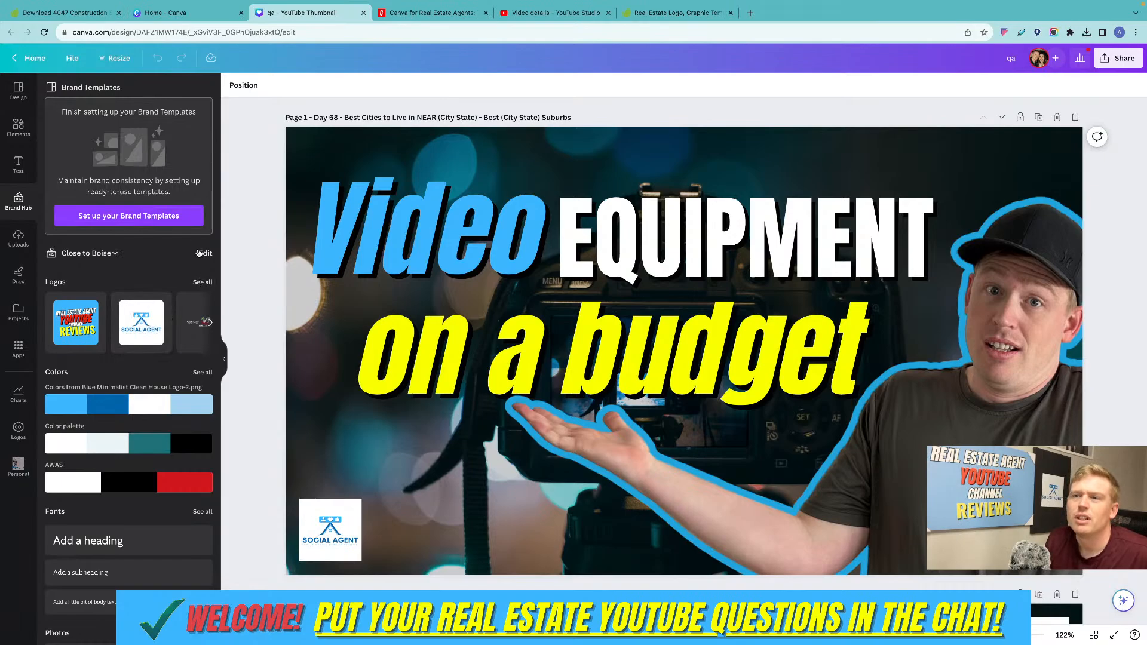
{"action": "left_click", "coordinate": [205, 254]}
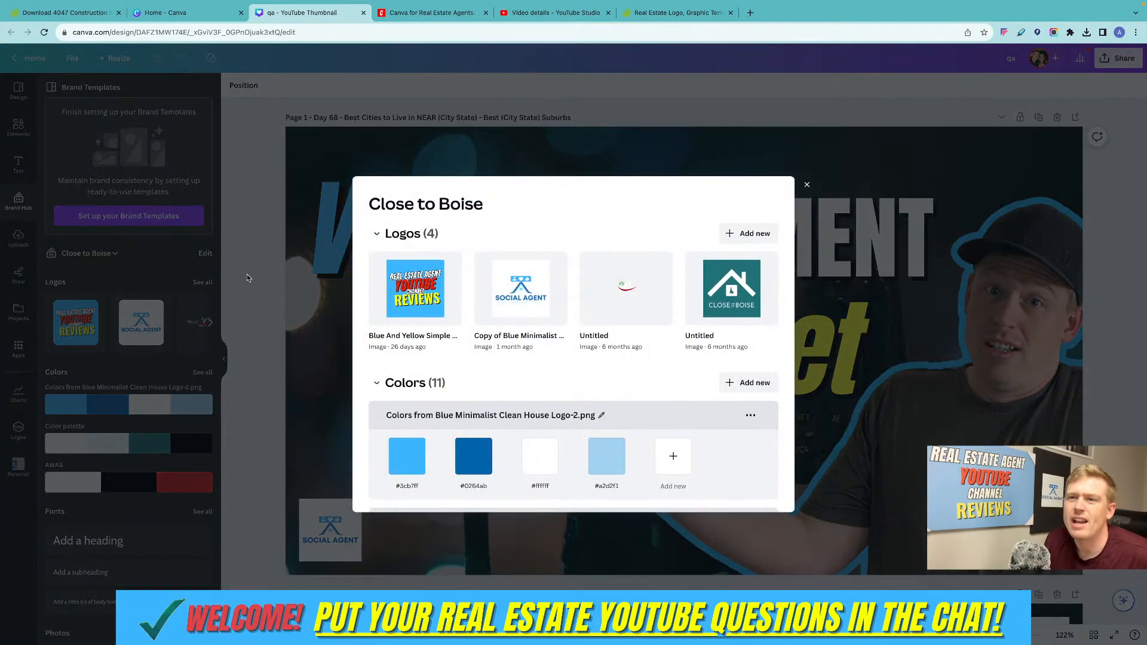
{"action": "left_click", "coordinate": [759, 233]}
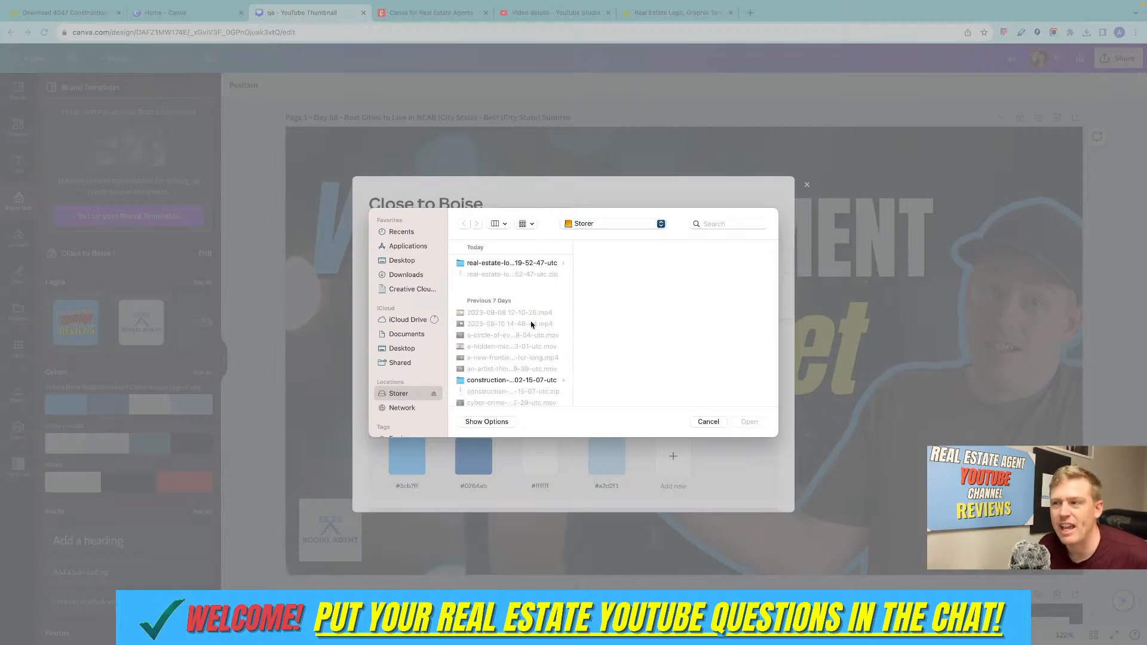
{"action": "left_click", "coordinate": [535, 265]}
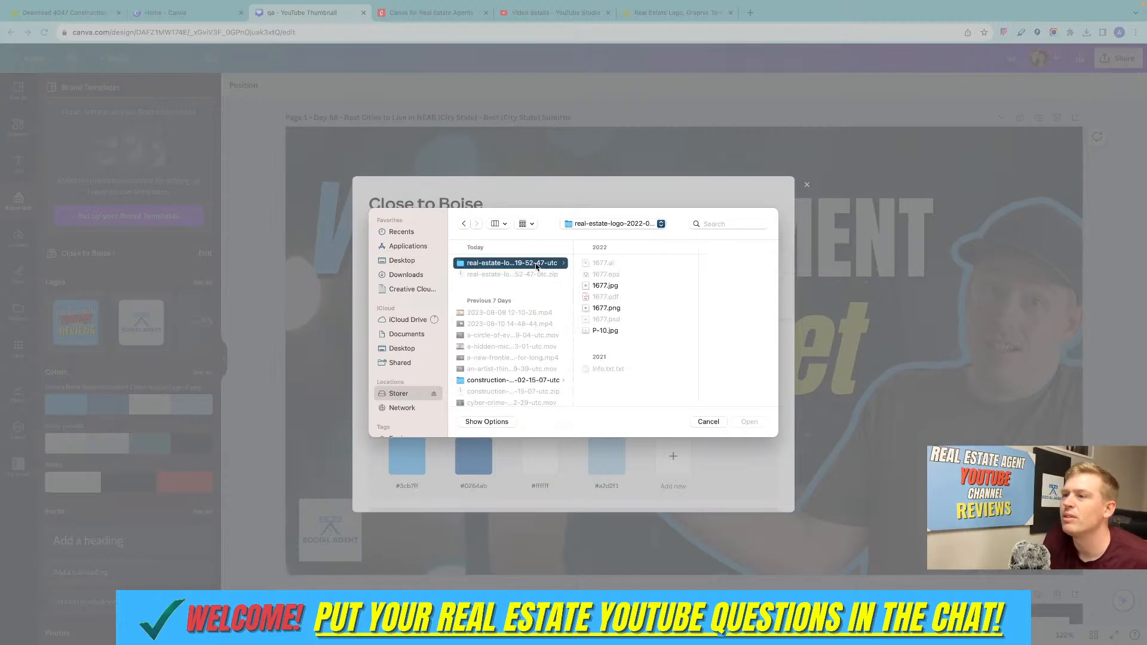
{"action": "left_click", "coordinate": [608, 308]}
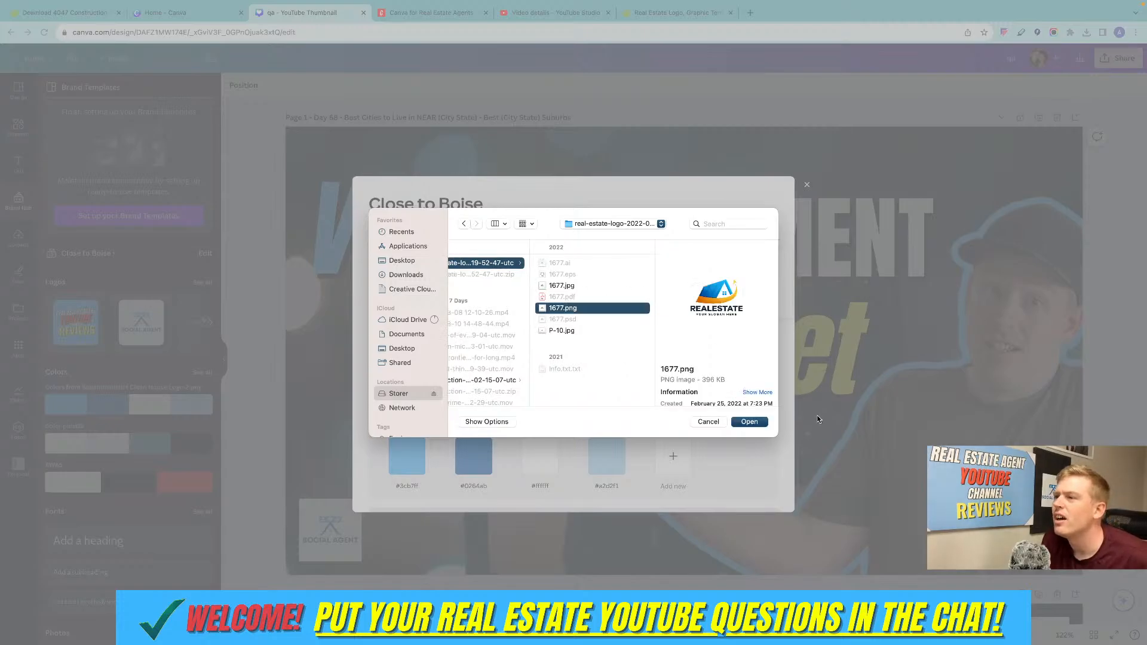
{"action": "left_click", "coordinate": [760, 425]}
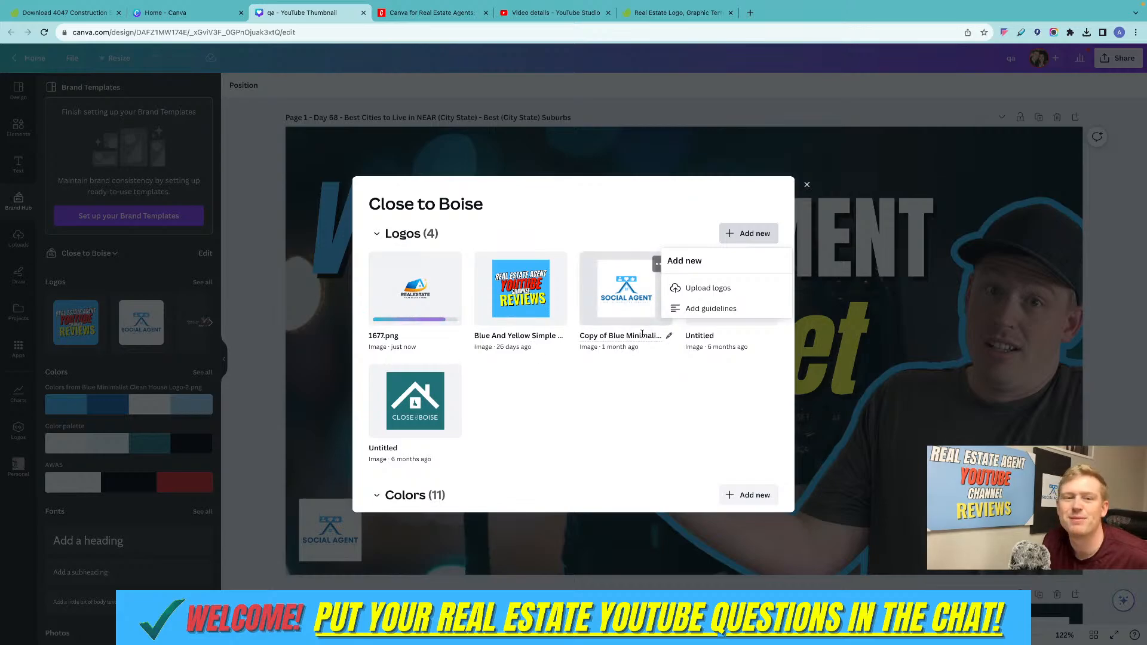
Keep the suggested 1677.png colors as a palette in the Close to Boise Brand Kit, and return to the thumbnail design.
{"action": "scroll", "coordinate": [431, 297], "scroll_direction": "down", "scroll_amount": 1}
{"action": "left_click", "coordinate": [424, 295]}
{"action": "scroll", "coordinate": [490, 339], "scroll_direction": "down", "scroll_amount": 1}
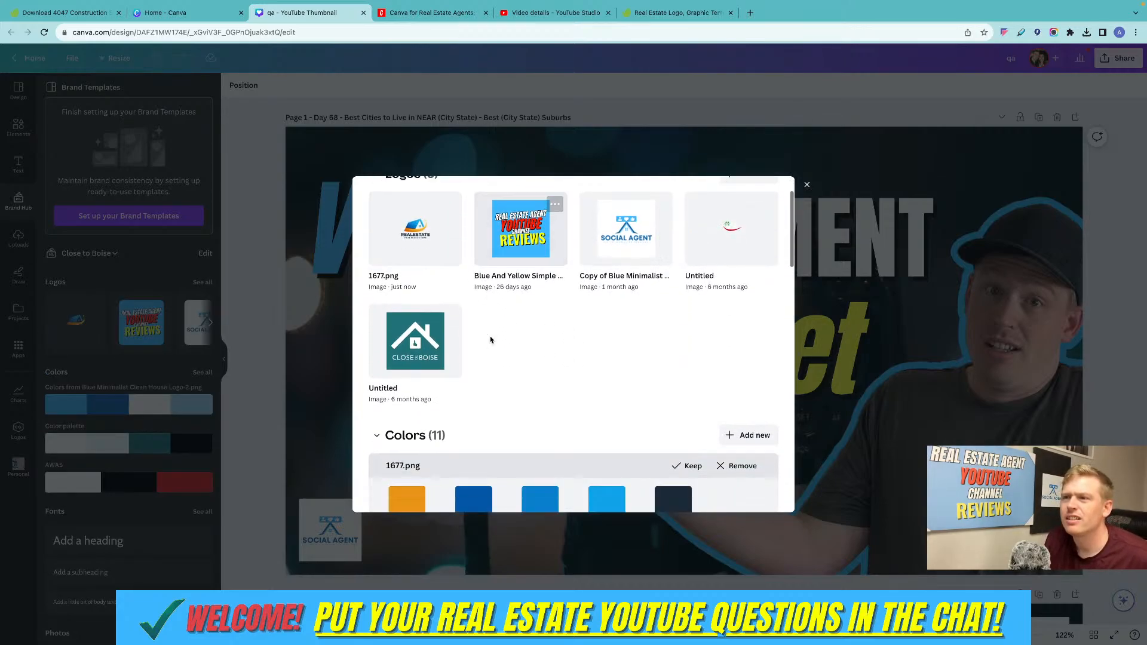
{"action": "scroll", "coordinate": [490, 339], "scroll_direction": "down", "scroll_amount": 4}
{"action": "scroll", "coordinate": [486, 338], "scroll_direction": "up", "scroll_amount": 2}
{"action": "scroll", "coordinate": [482, 336], "scroll_direction": "down", "scroll_amount": 1}
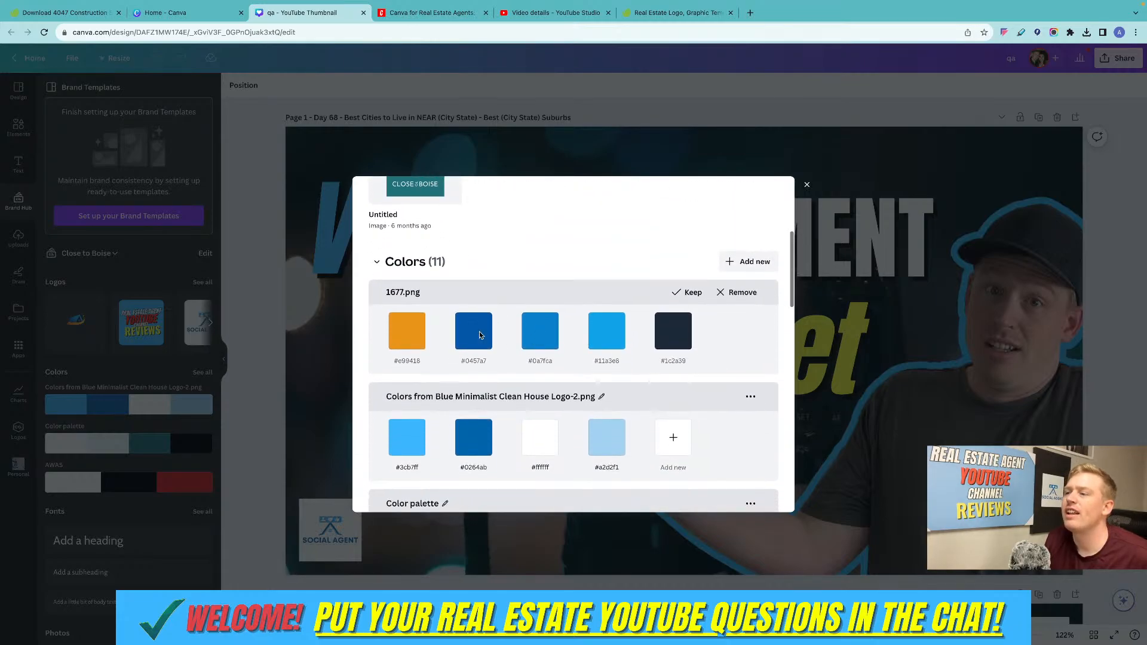
{"action": "left_click", "coordinate": [677, 292]}
{"action": "scroll", "coordinate": [573, 289], "scroll_direction": "down", "scroll_amount": 2}
{"action": "scroll", "coordinate": [573, 289], "scroll_direction": "up", "scroll_amount": 5}
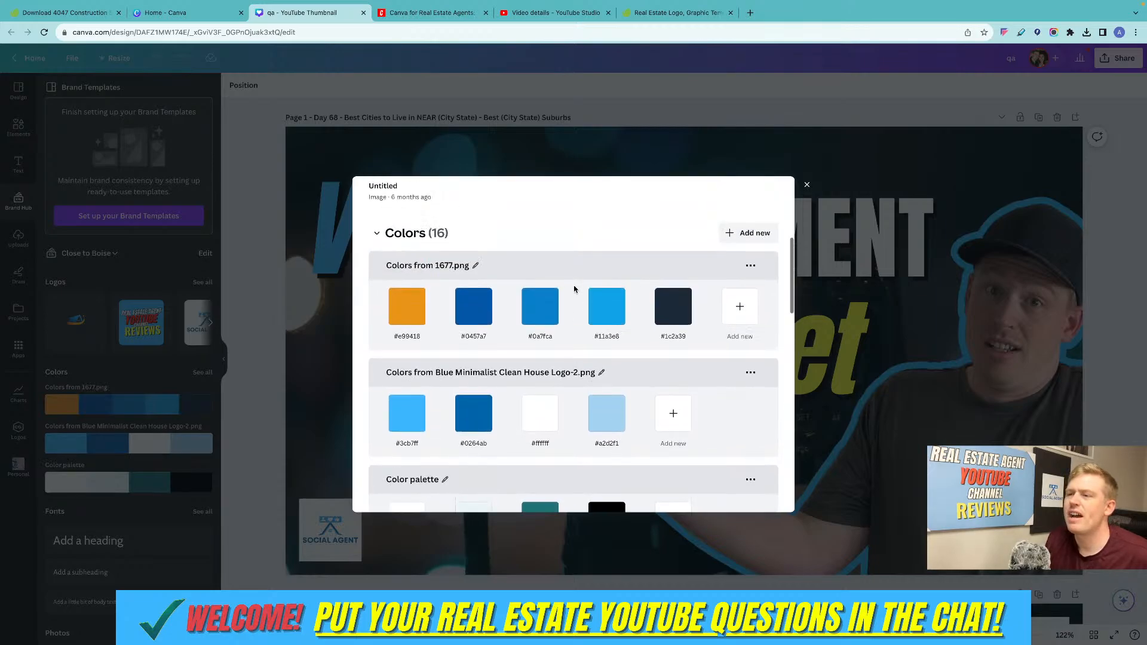
{"action": "scroll", "coordinate": [573, 288], "scroll_direction": "down", "scroll_amount": 1}
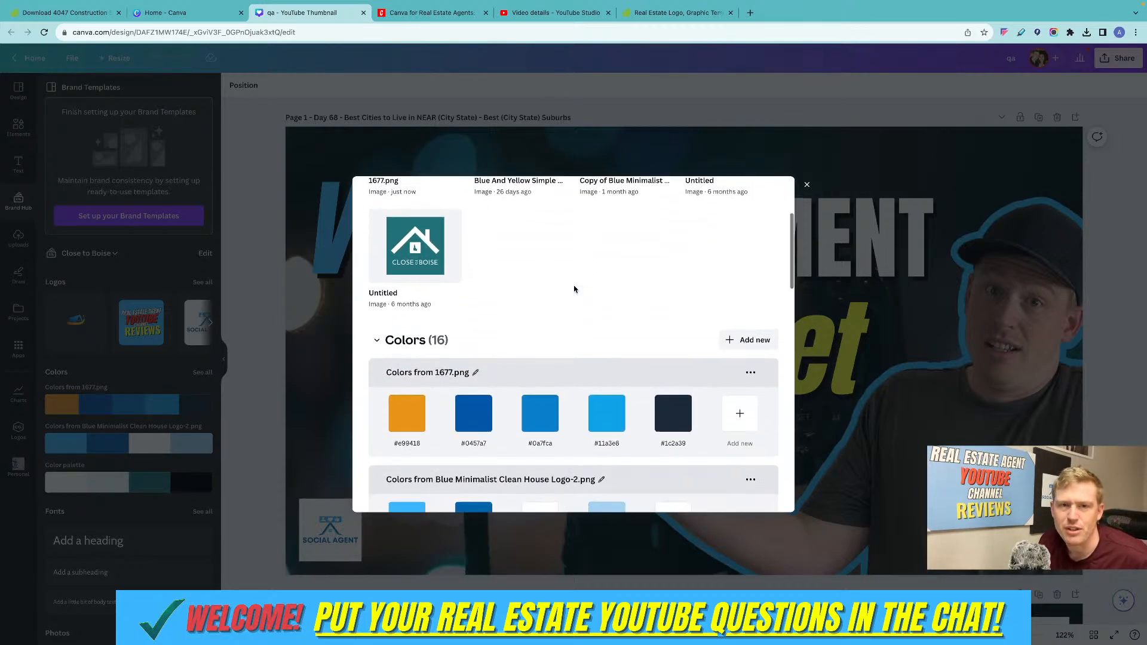
{"action": "scroll", "coordinate": [574, 286], "scroll_direction": "up", "scroll_amount": 4}
{"action": "left_click", "coordinate": [807, 185]}
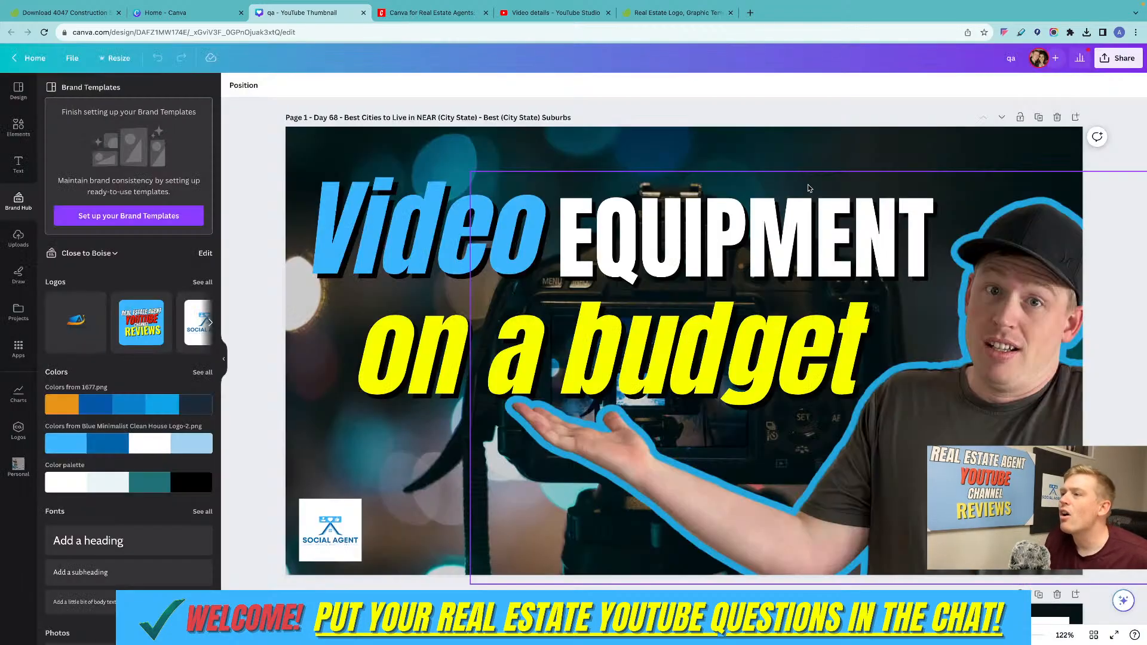
Recolor the word "Video" in the thumbnail title with the orange #e99418 from the 1677.png brand palette.
{"action": "left_click", "coordinate": [442, 220]}
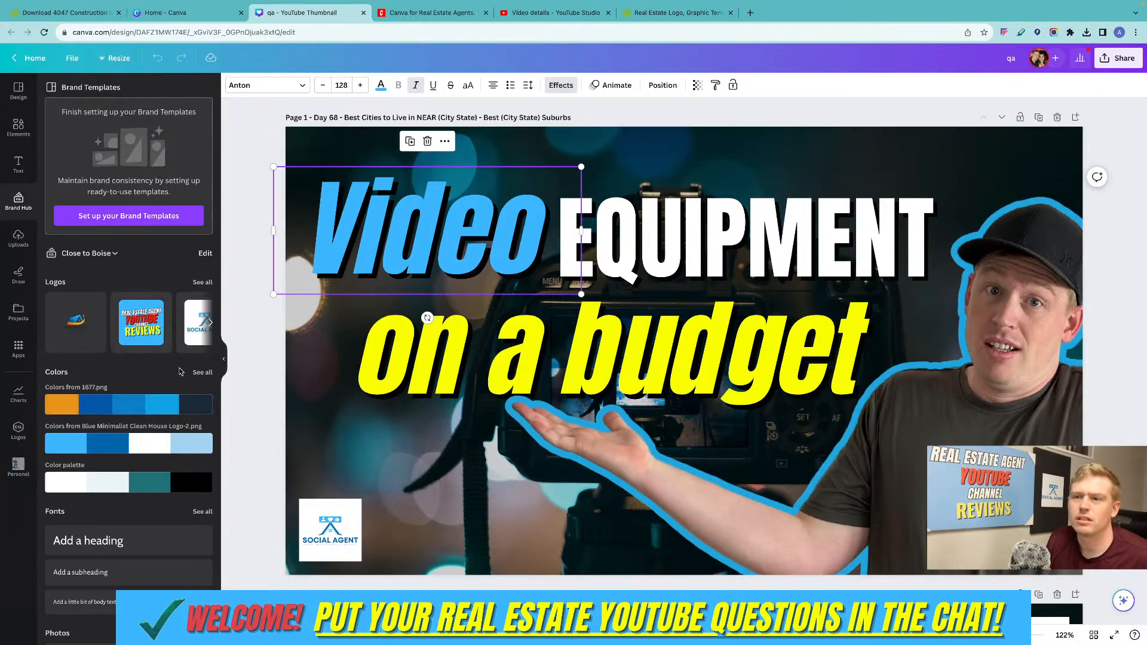
{"action": "scroll", "coordinate": [181, 380], "scroll_direction": "down", "scroll_amount": 1}
{"action": "scroll", "coordinate": [180, 380], "scroll_direction": "up", "scroll_amount": 1}
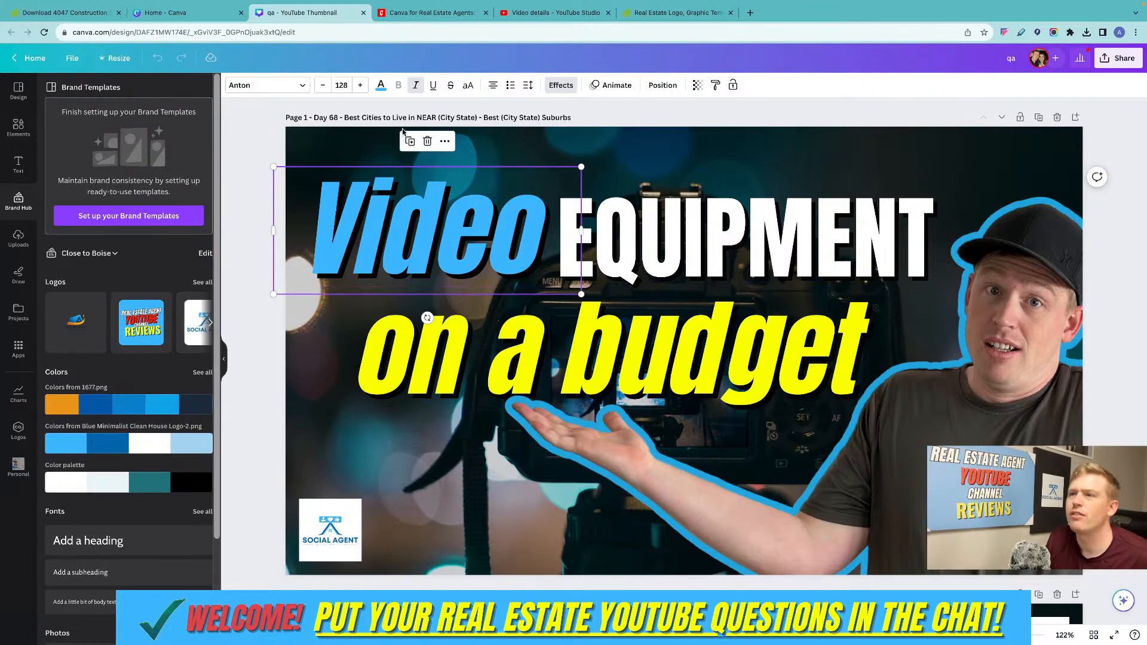
{"action": "left_click", "coordinate": [380, 84]}
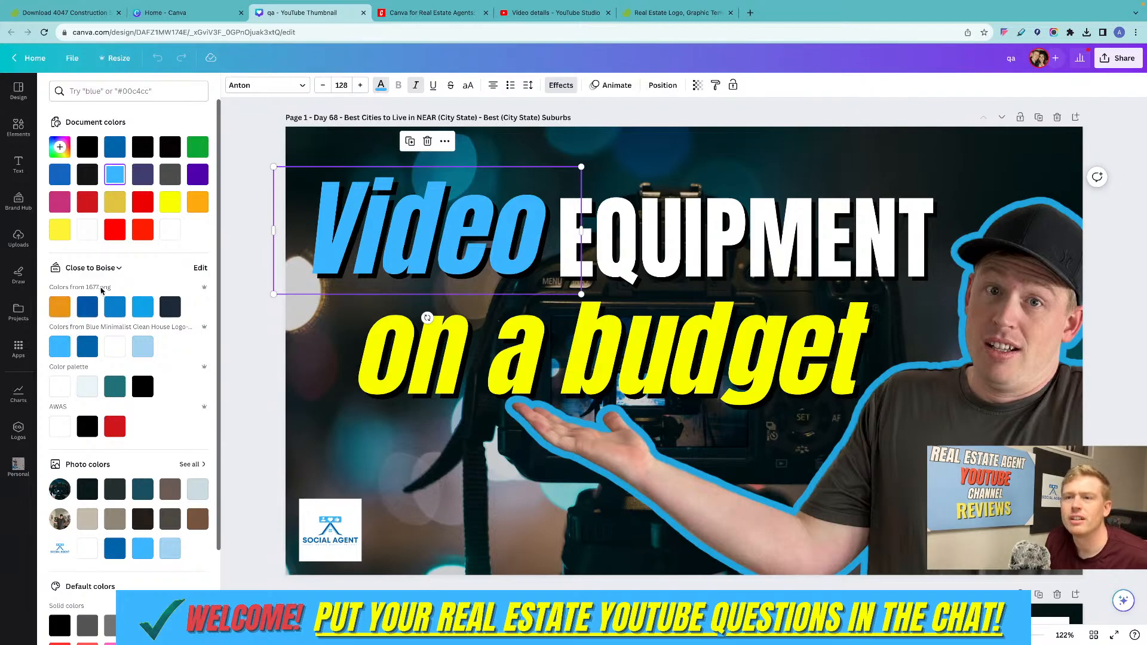
{"action": "left_click", "coordinate": [60, 306]}
Recolor the word "EQUIPMENT" with the dark blue #0457a7 from the 1677.png brand palette.
{"action": "left_click", "coordinate": [656, 252]}
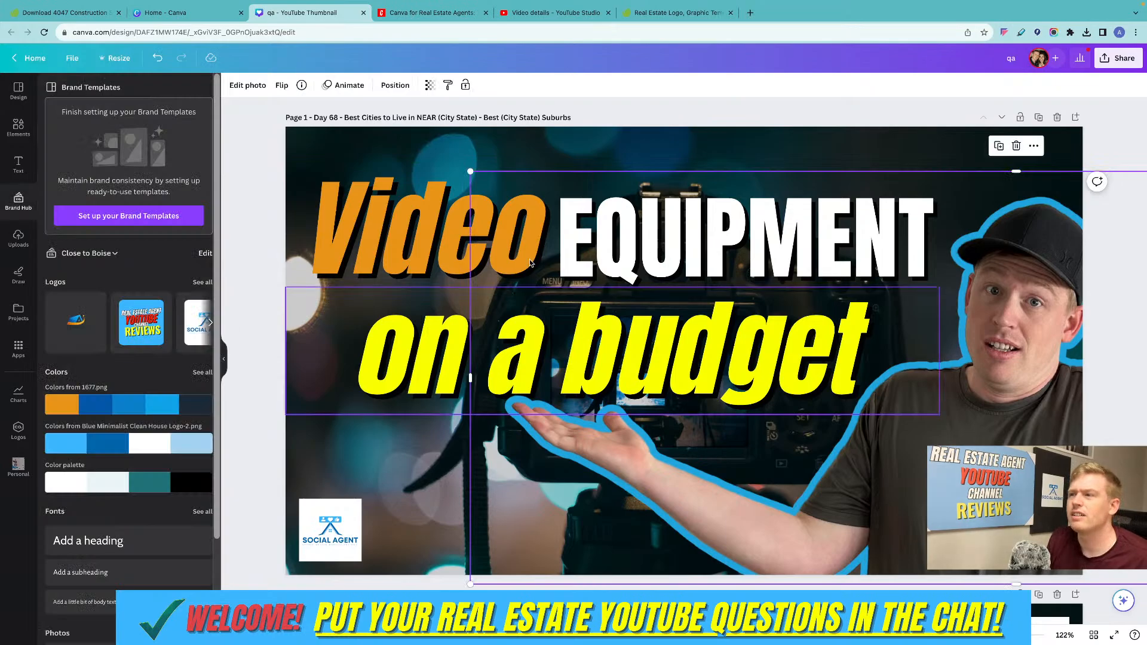
{"action": "left_click", "coordinate": [643, 224]}
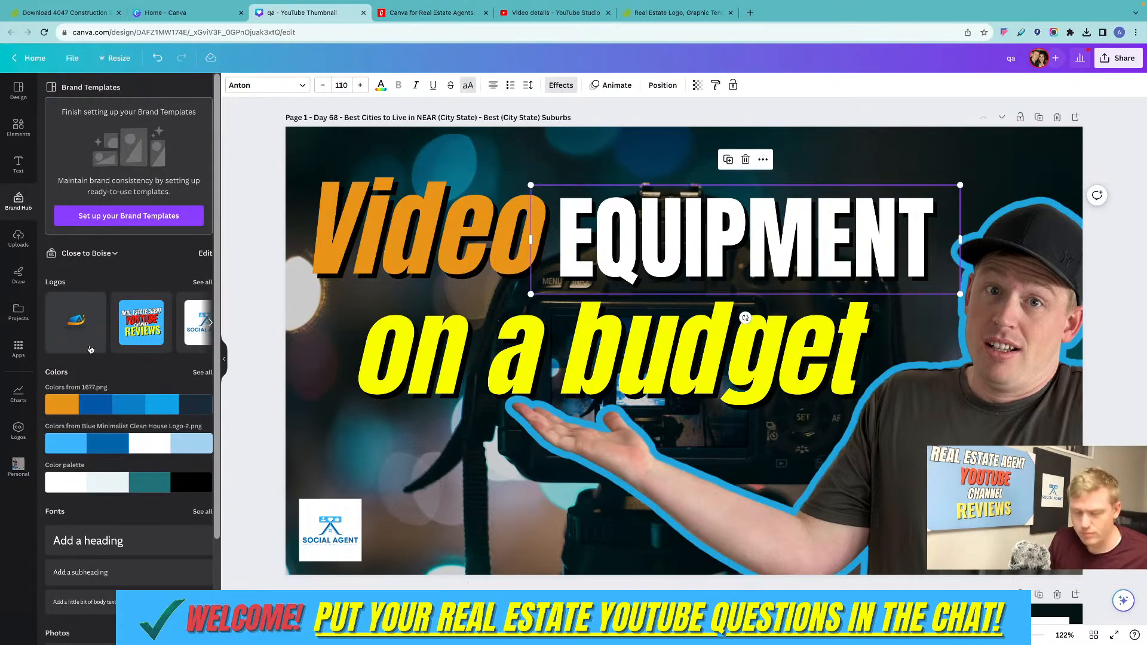
{"action": "left_click", "coordinate": [380, 85]}
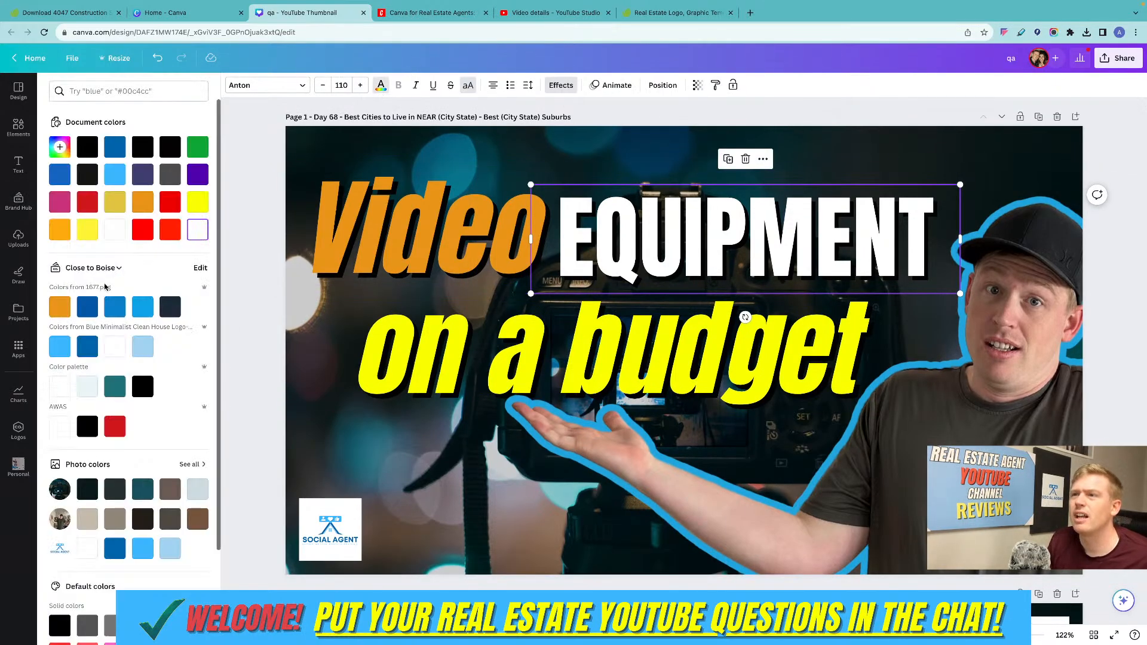
{"action": "left_click", "coordinate": [87, 305]}
{"action": "scroll", "coordinate": [621, 257], "scroll_direction": "down", "scroll_amount": 1}
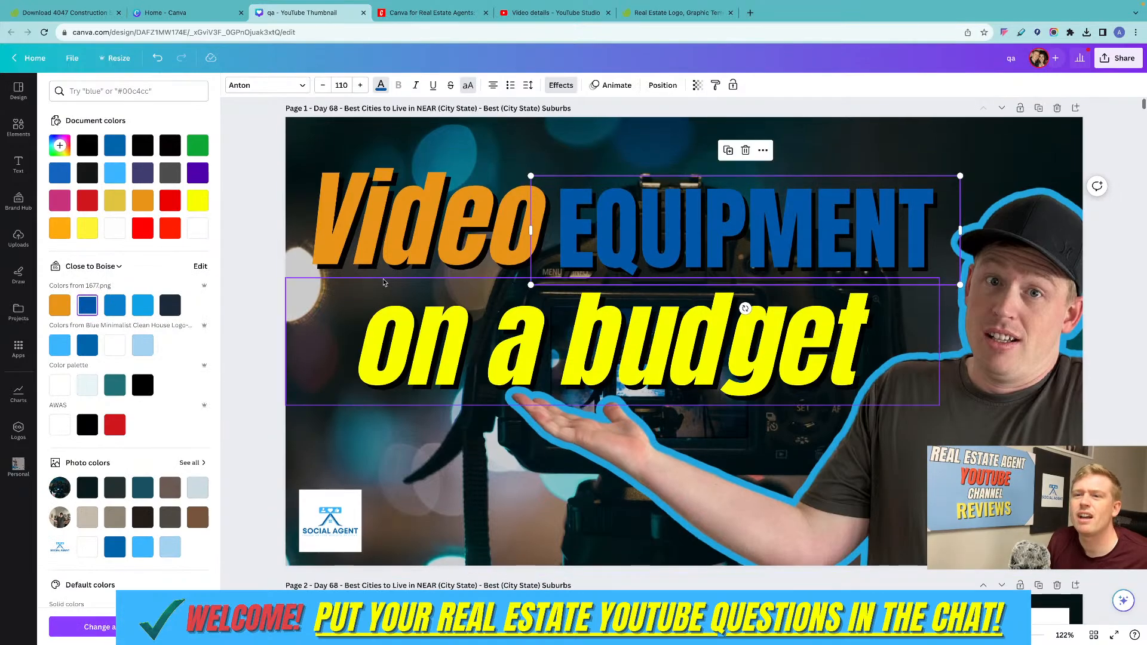
Try the medium blue from the 1677.png palette on "on a budget", and settle on its brighter light blue.
{"action": "left_click", "coordinate": [463, 328]}
{"action": "left_click", "coordinate": [122, 314]}
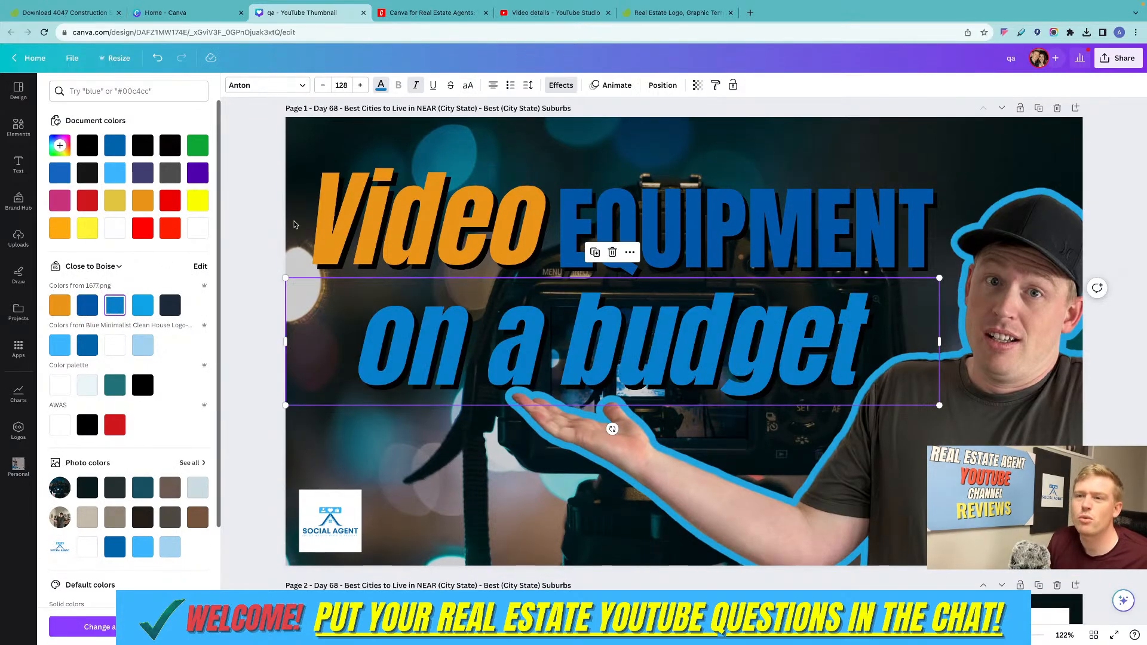
{"action": "left_click", "coordinate": [142, 305]}
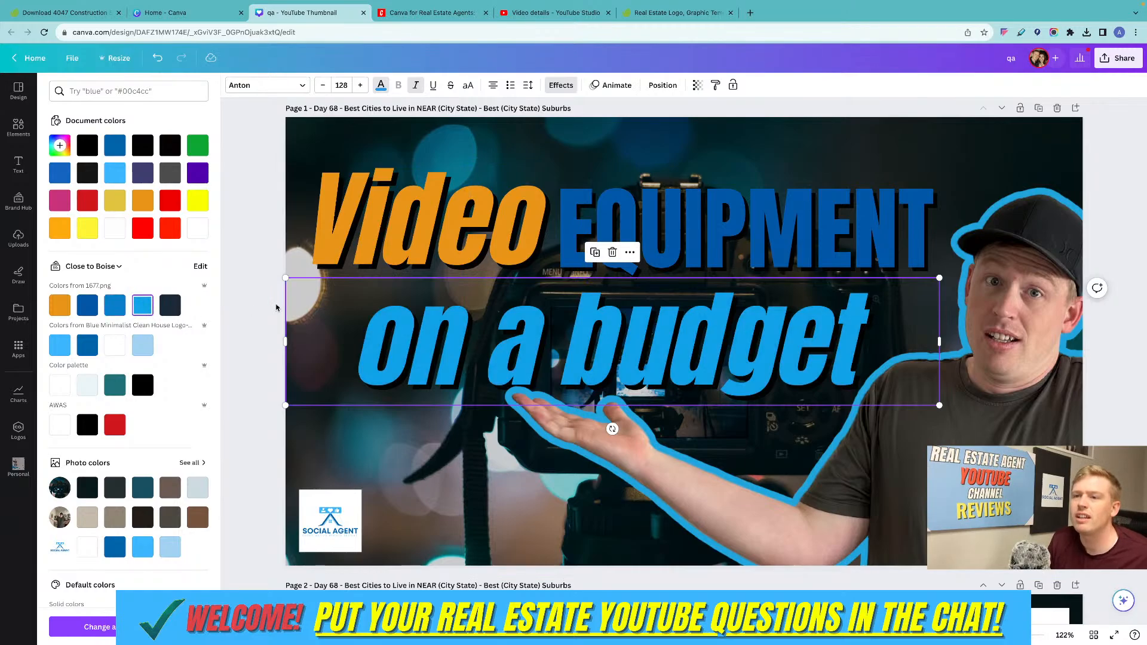
{"action": "left_click", "coordinate": [800, 167]}
{"action": "scroll", "coordinate": [776, 185], "scroll_direction": "up", "scroll_amount": 1}
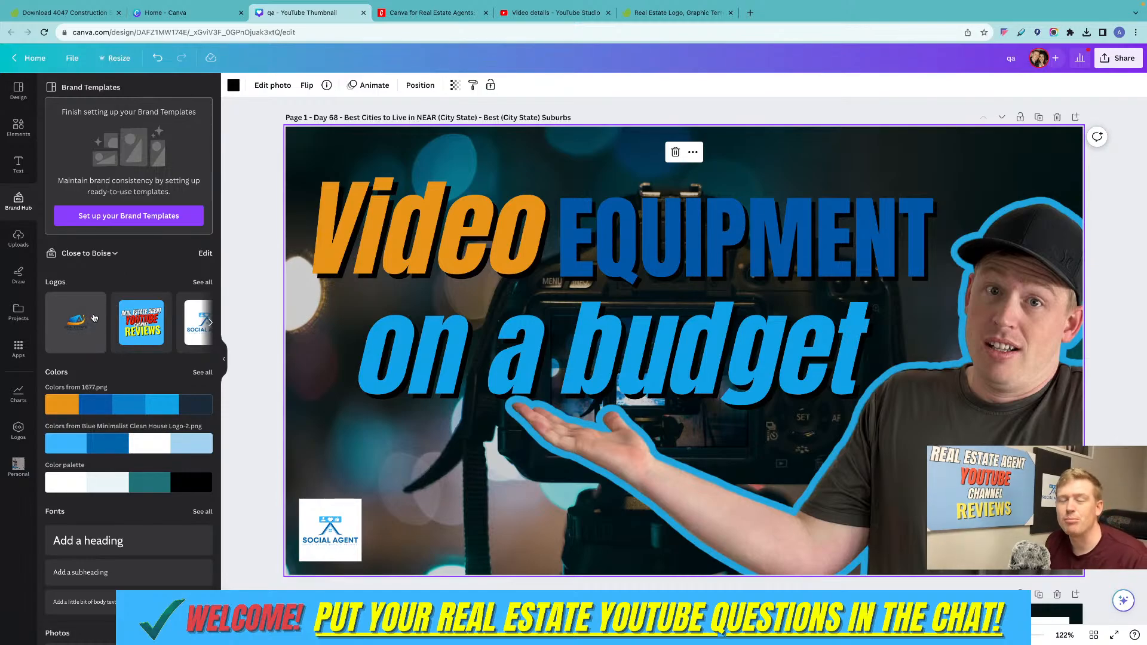
Shuffle the 1677.png palette across the thumbnail until "Video EQUIPMENT" is orange, "on a budget" light blue and the background tinted dark blue.
{"action": "scroll", "coordinate": [95, 314], "scroll_direction": "down", "scroll_amount": 3}
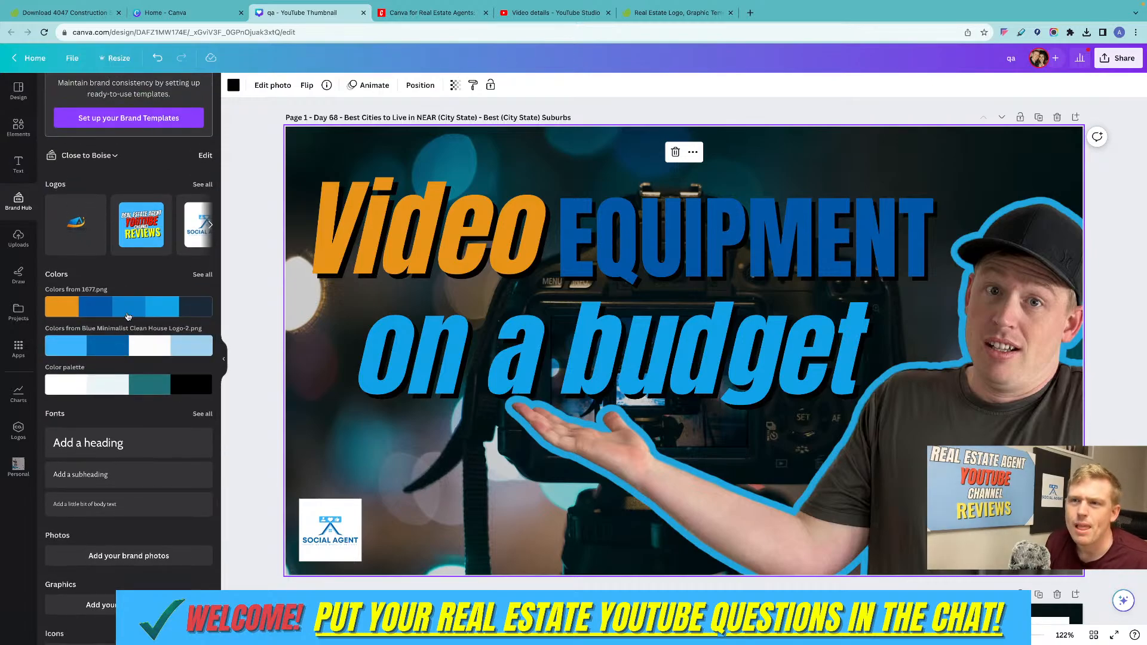
{"action": "left_click", "coordinate": [128, 307]}
{"action": "left_click", "coordinate": [131, 307]}
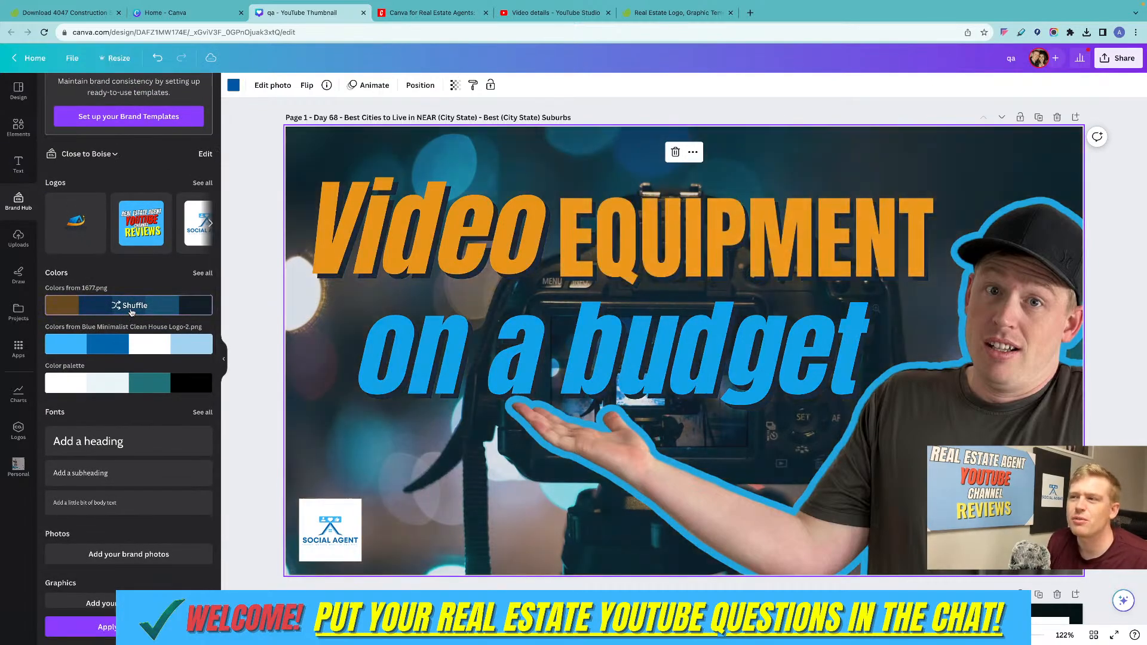
{"action": "left_click", "coordinate": [131, 311]}
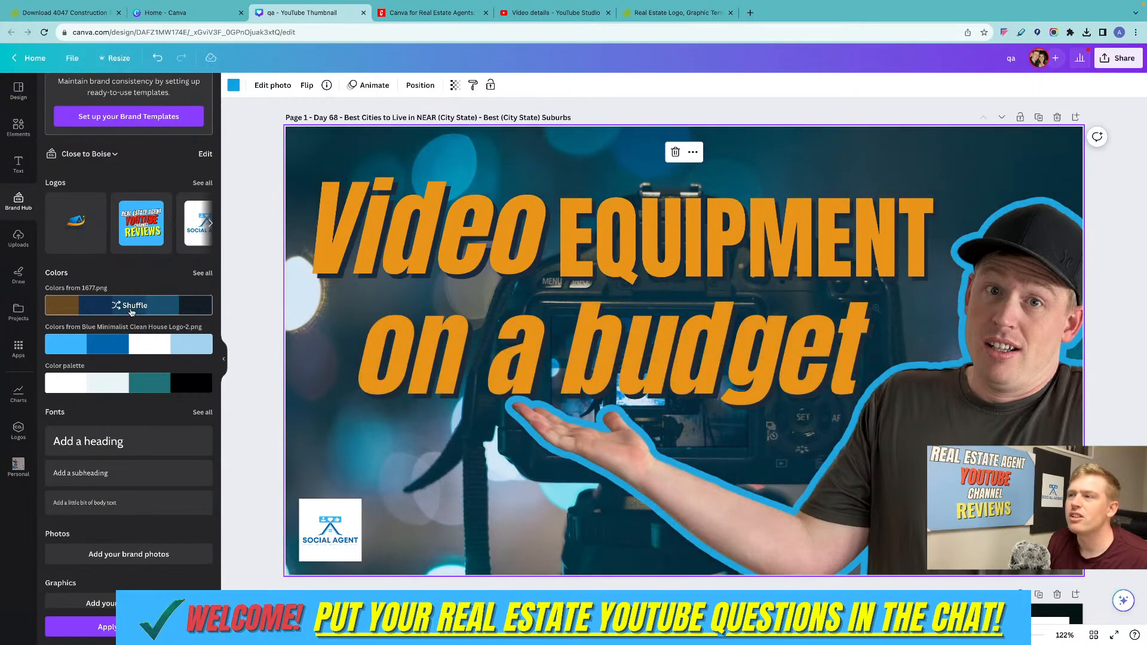
{"action": "left_click", "coordinate": [131, 312]}
{"action": "left_click", "coordinate": [131, 313]}
{"action": "left_click", "coordinate": [132, 313]}
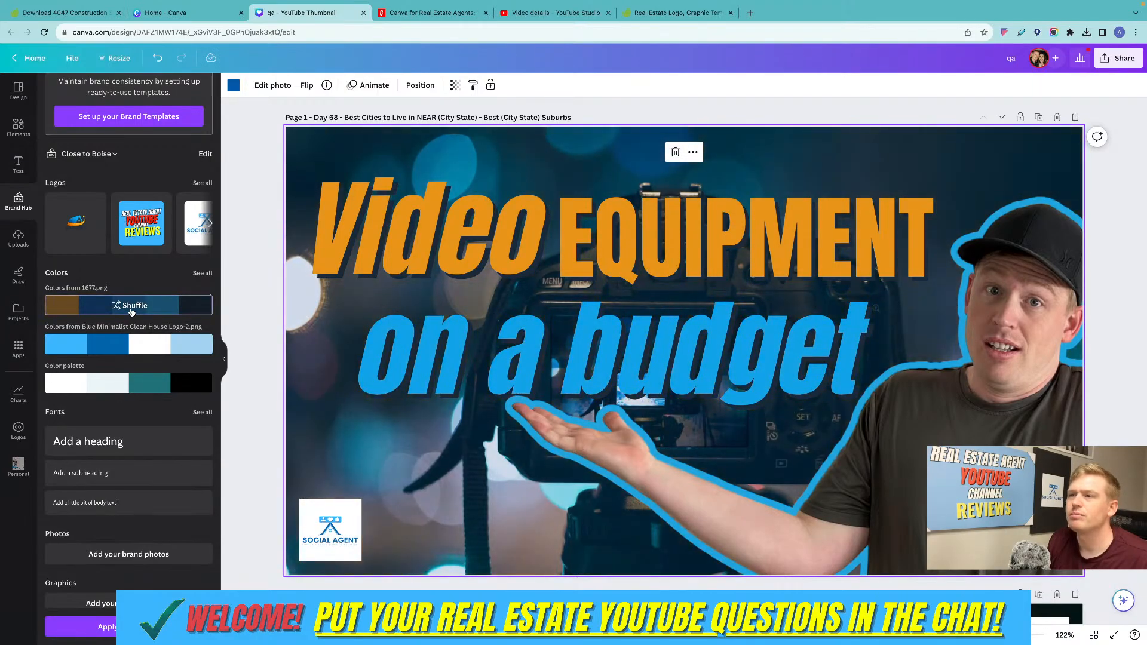
{"action": "left_click", "coordinate": [131, 311]}
{"action": "left_click", "coordinate": [132, 310]}
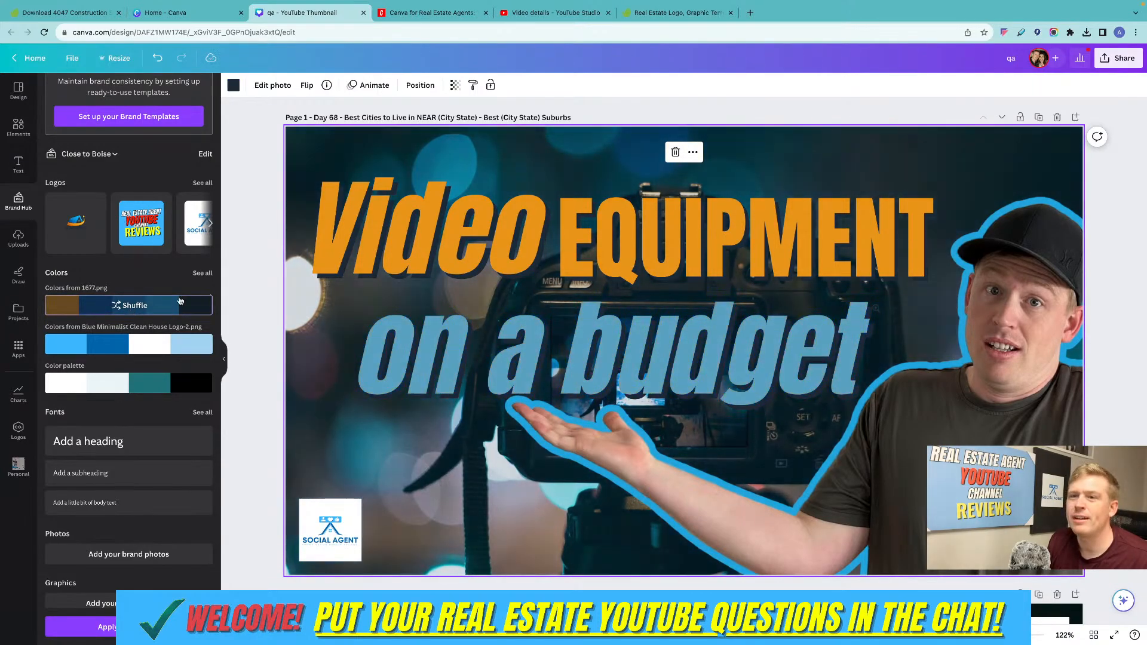
{"action": "left_click", "coordinate": [152, 307]}
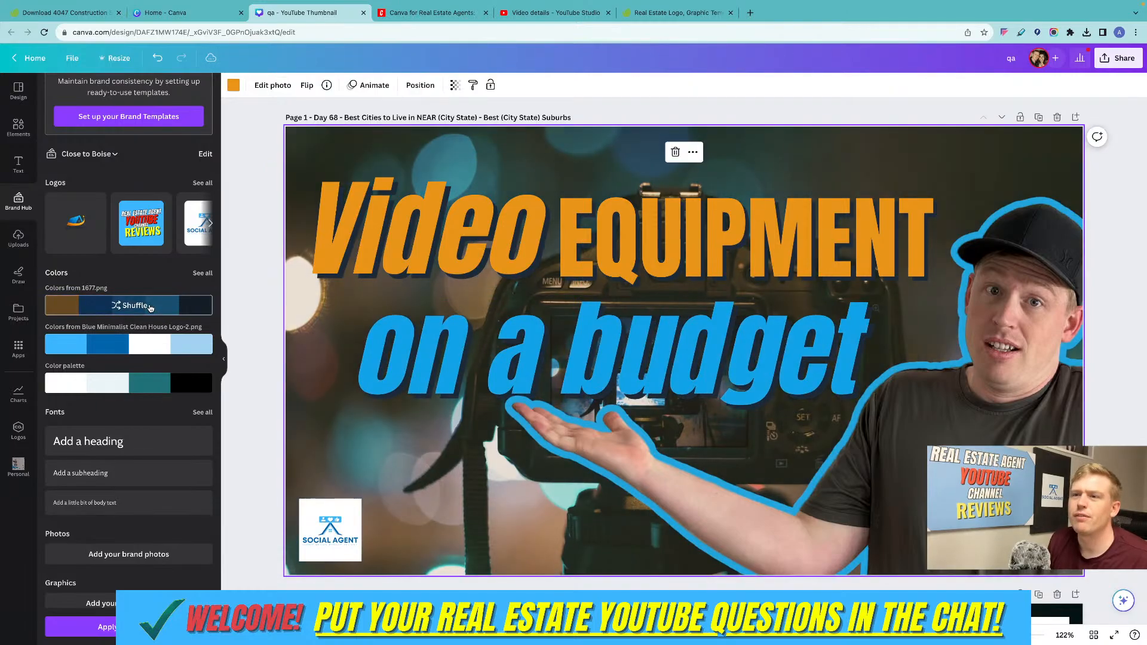
{"action": "left_click", "coordinate": [151, 308]}
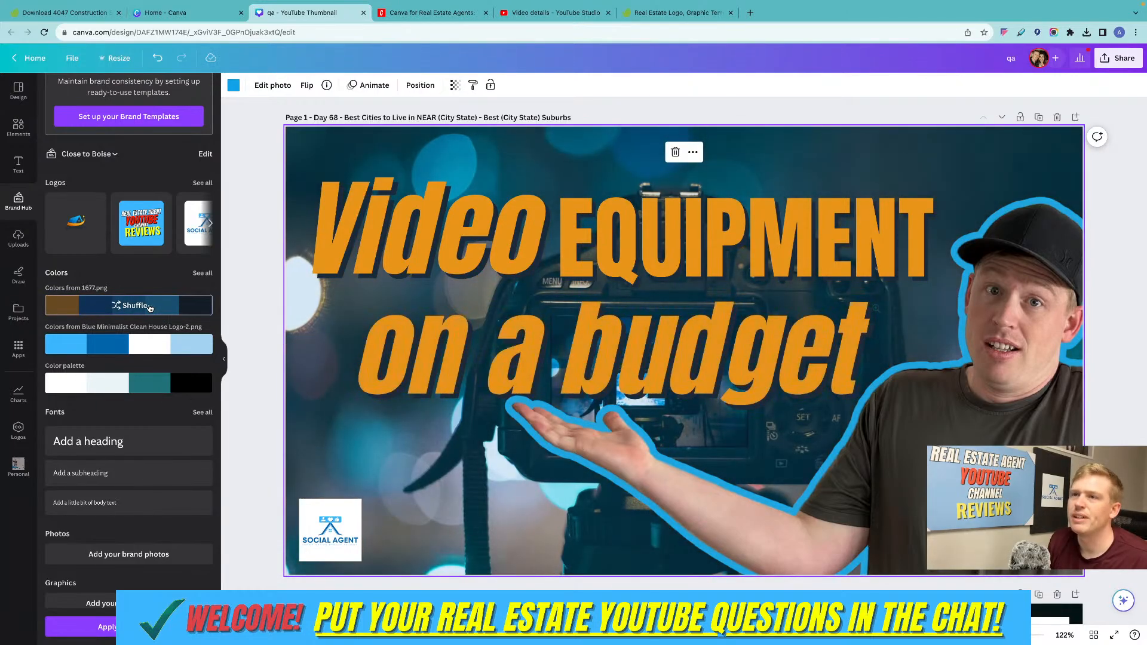
{"action": "left_click", "coordinate": [150, 308]}
{"action": "left_click", "coordinate": [148, 309]}
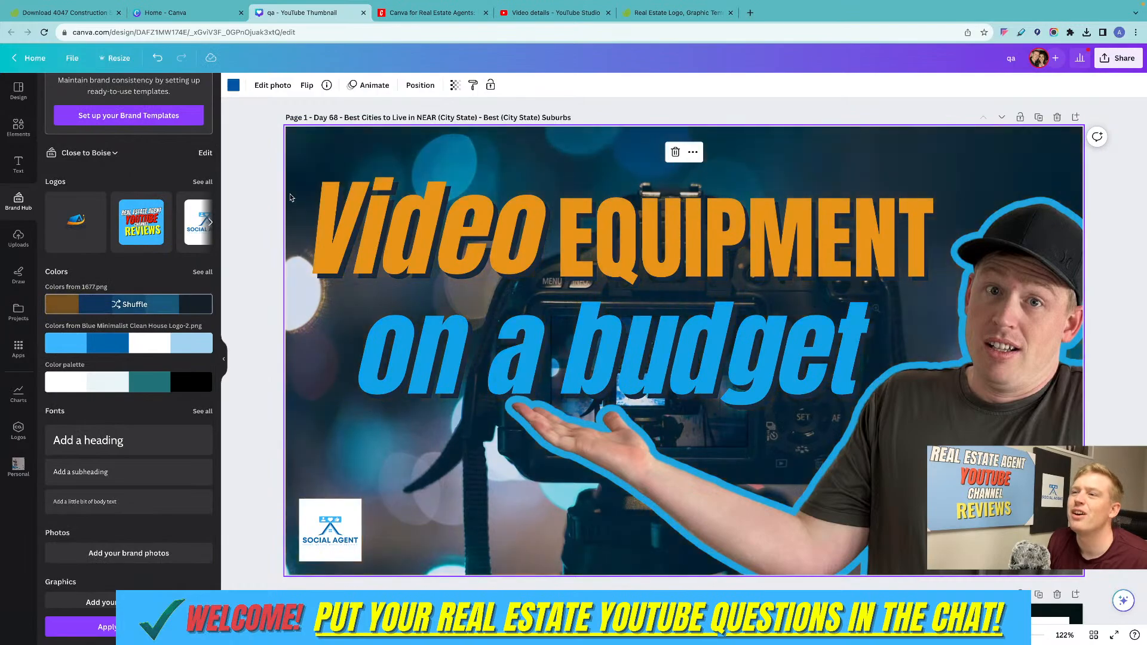
{"action": "left_click", "coordinate": [701, 244]}
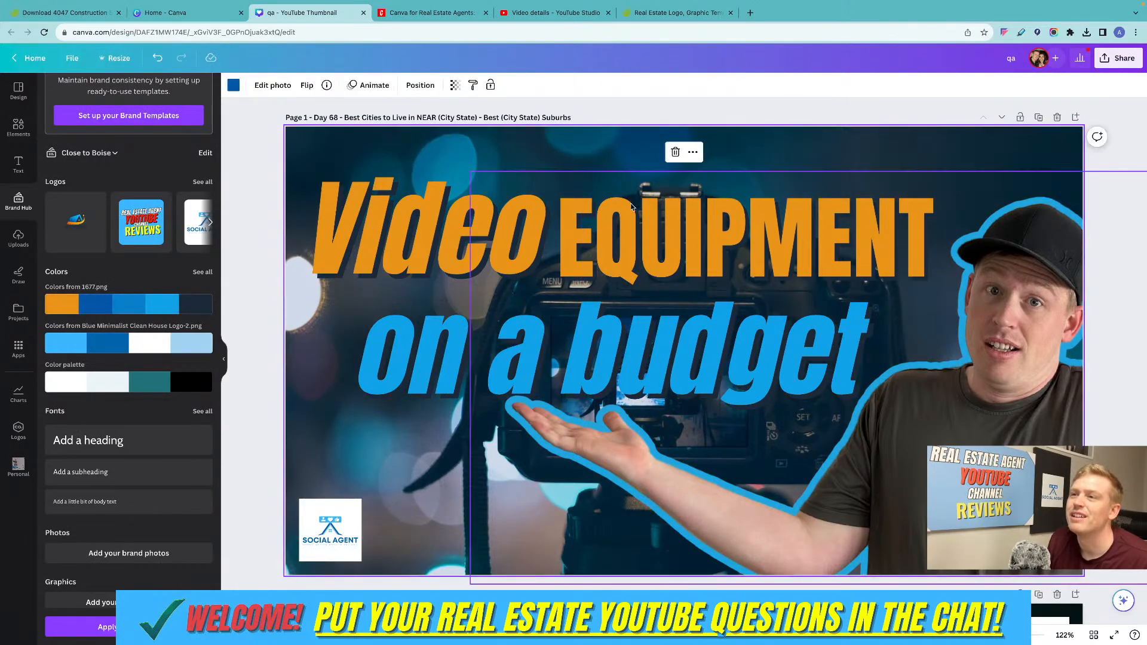
{"action": "scroll", "coordinate": [601, 276], "scroll_direction": "down", "scroll_amount": 3}
{"action": "scroll", "coordinate": [602, 277], "scroll_direction": "up", "scroll_amount": 3}
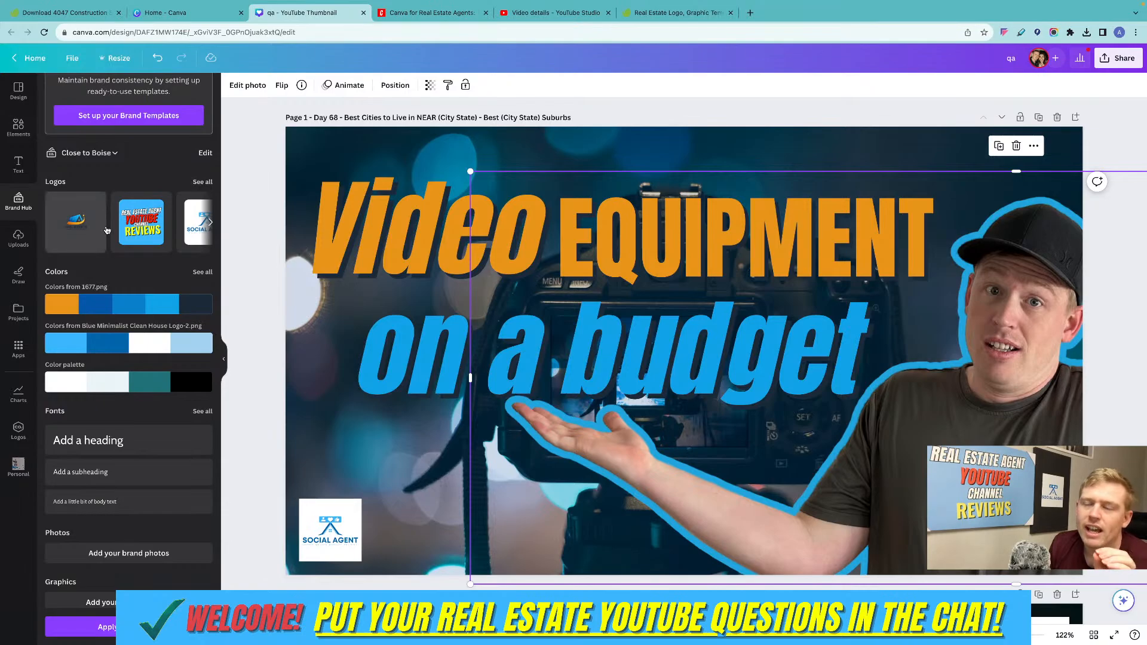
Add the 1677.png brand logo to the thumbnail, shrink it, and place it in the upper-left corner above "Video".
{"action": "left_click", "coordinate": [83, 235]}
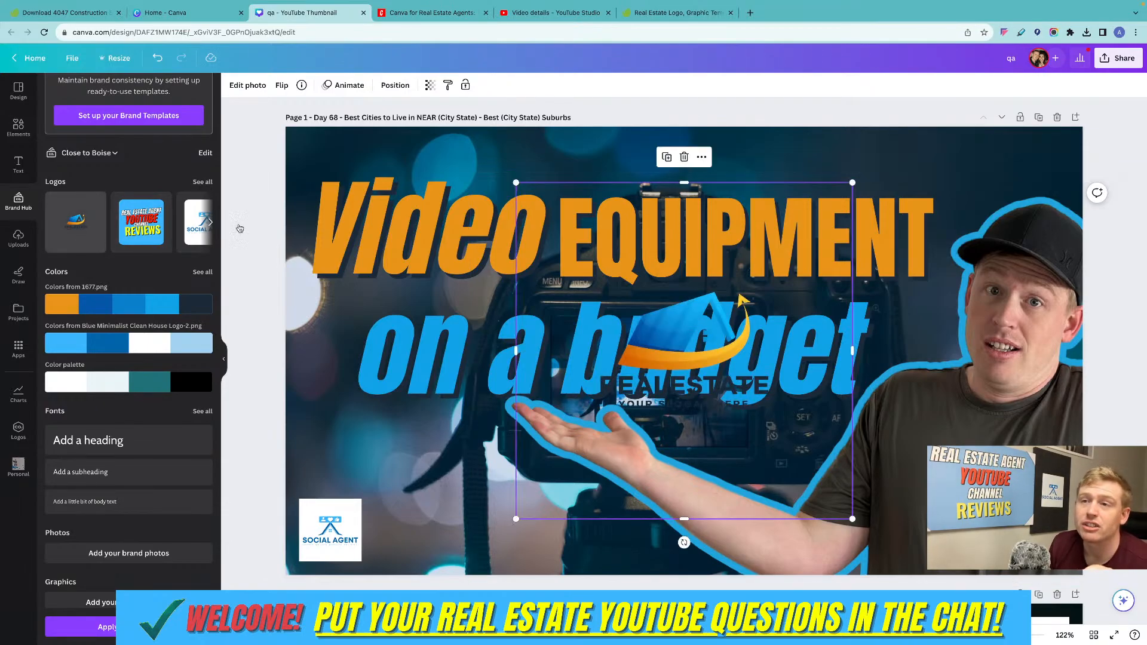
{"action": "left_click_drag", "start_coordinate": [852, 181], "coordinate": [592, 442]}
{"action": "left_click_drag", "start_coordinate": [549, 478], "coordinate": [316, 161]}
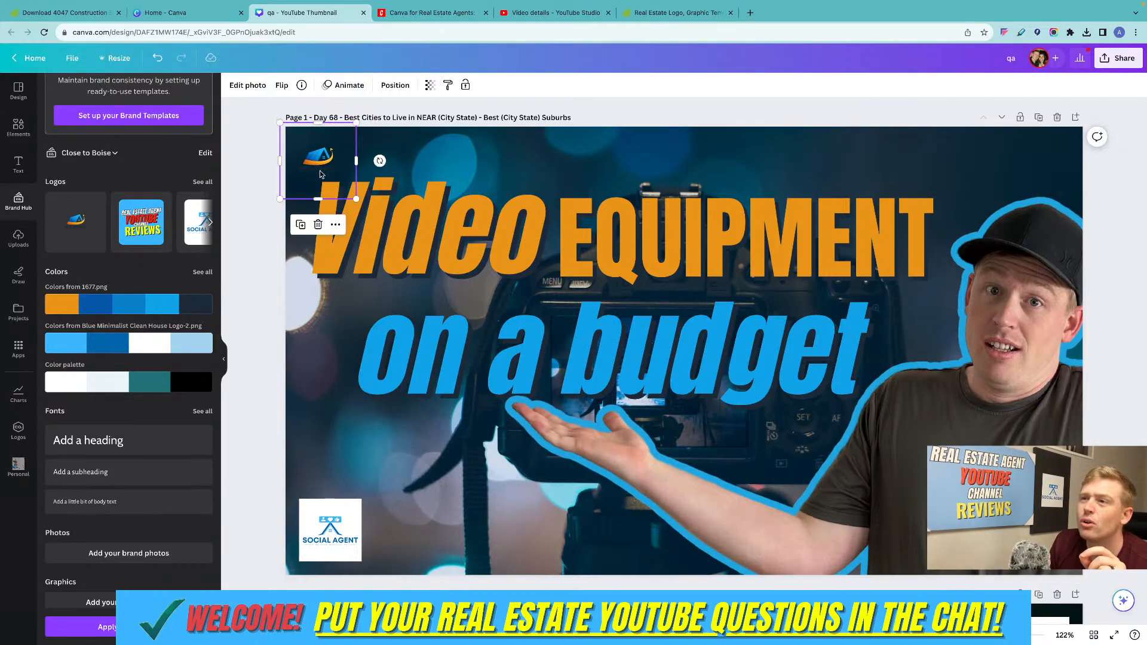
{"action": "left_click", "coordinate": [650, 111]}
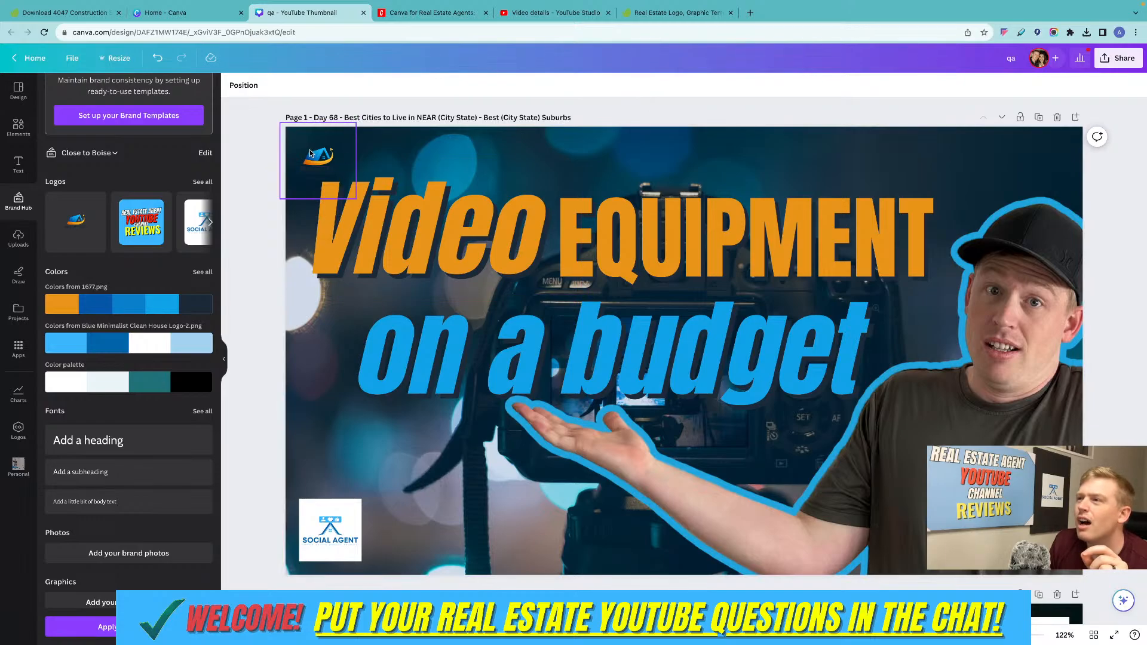
{"action": "left_click", "coordinate": [332, 156]}
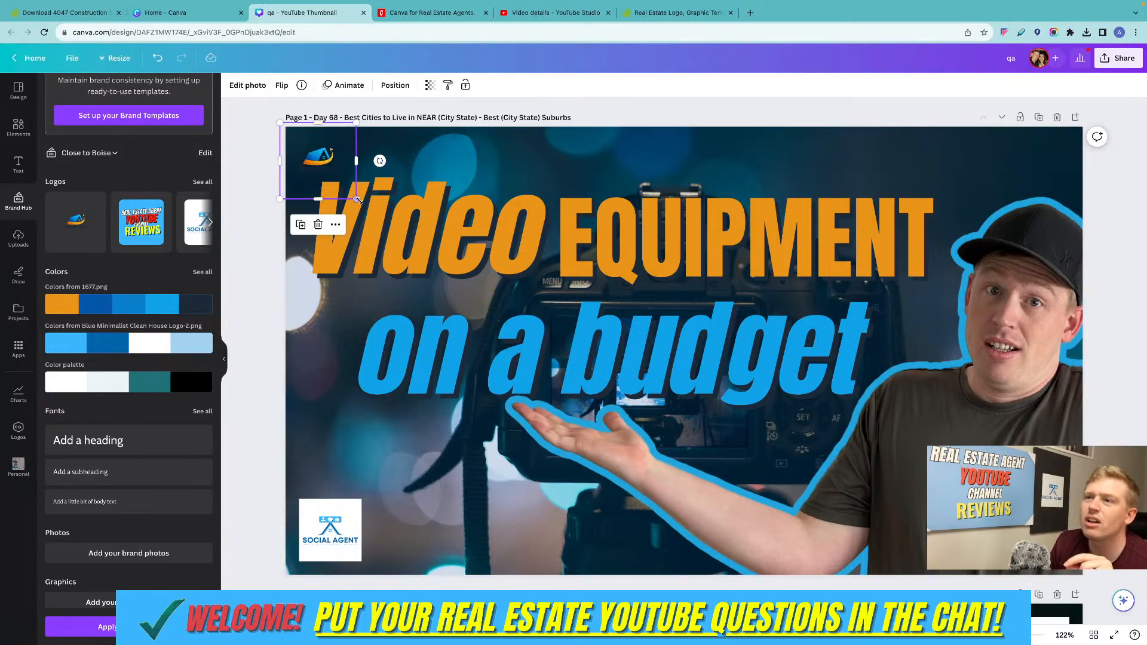
Enlarge the brand logo over the word "Video" until it spans about a third of the thumbnail's width.
{"action": "left_click_drag", "start_coordinate": [359, 200], "coordinate": [558, 398]}
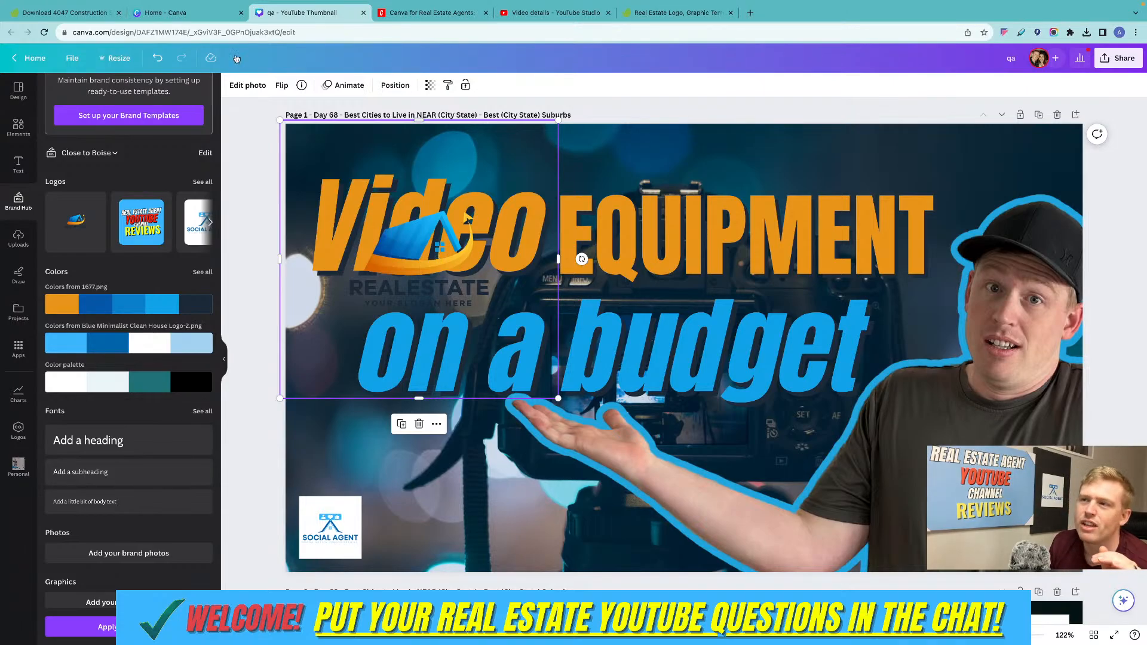
Return to the Canva home page, dismiss the design preview and create a blank Instagram Post (Square) design.
{"action": "left_click", "coordinate": [167, 13]}
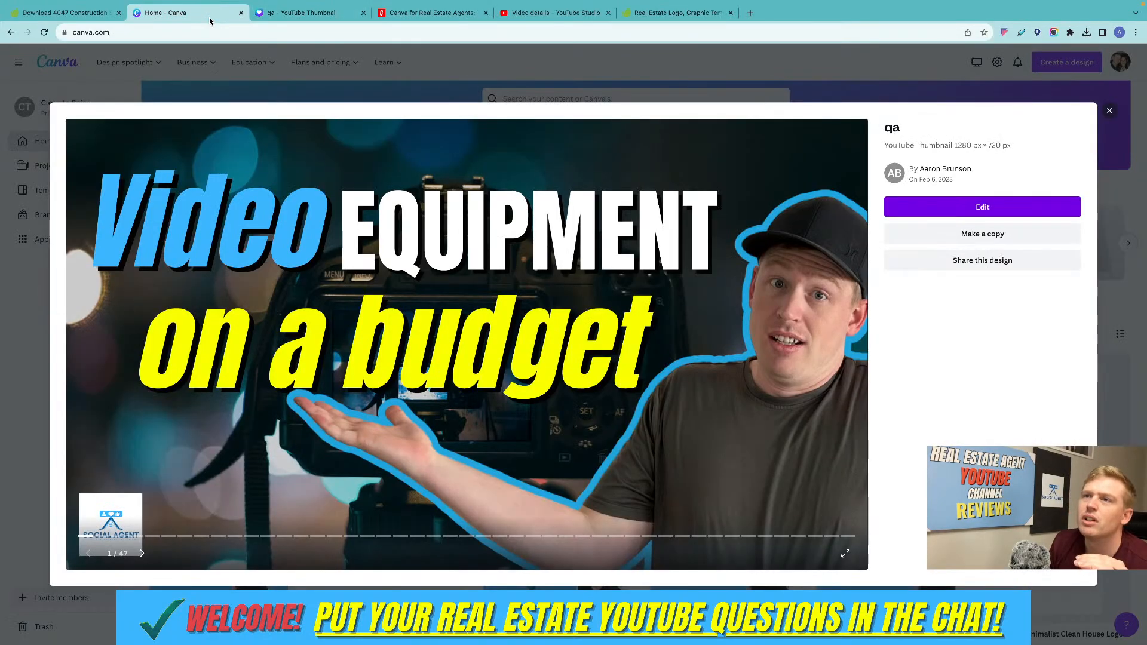
{"action": "left_click", "coordinate": [1109, 110]}
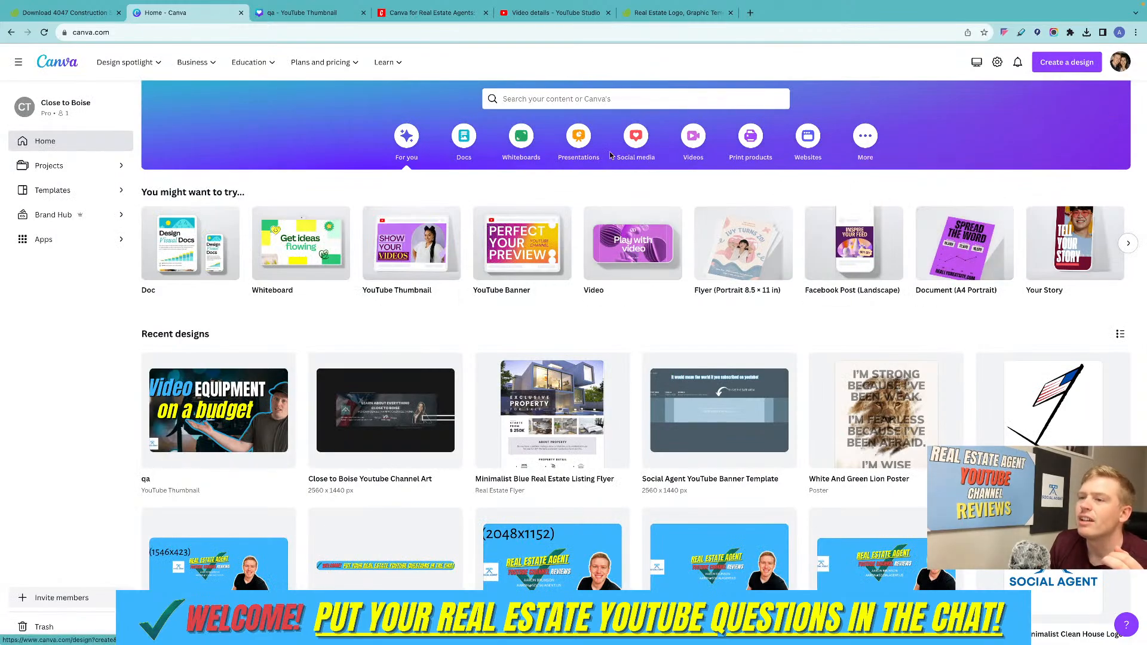
{"action": "scroll", "coordinate": [610, 155], "scroll_direction": "up", "scroll_amount": 1}
{"action": "left_click", "coordinate": [1066, 63]}
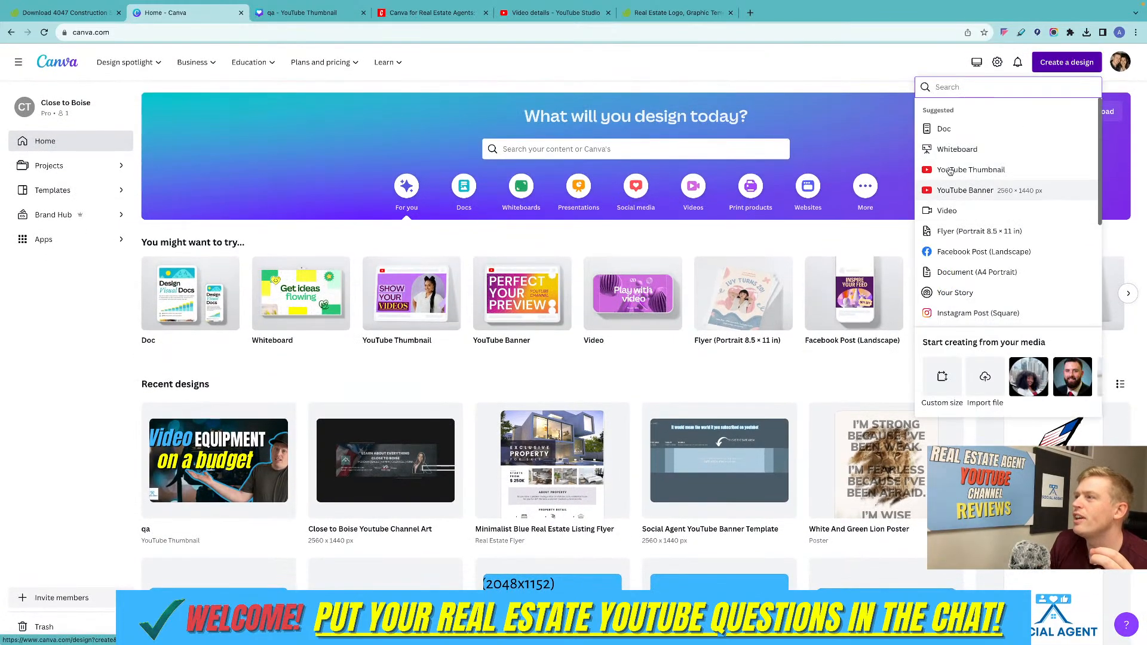
{"action": "left_click", "coordinate": [980, 313]}
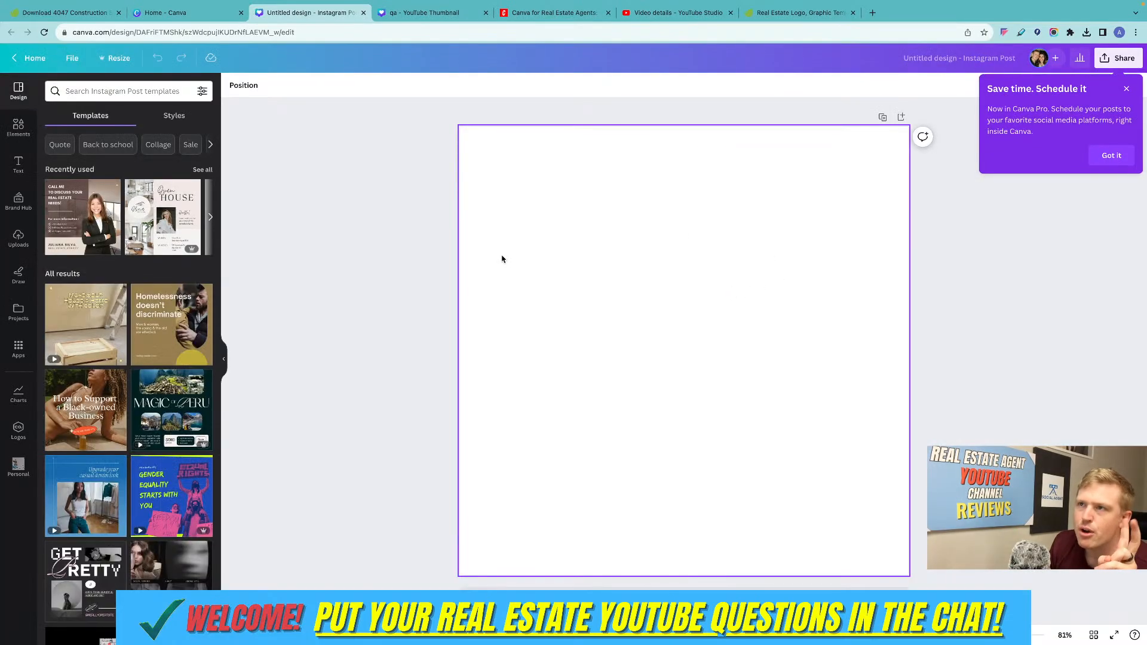
Insert the blue-and-orange house logo from the Close to Boise brand kit into the blank square design.
{"action": "left_click", "coordinate": [14, 123]}
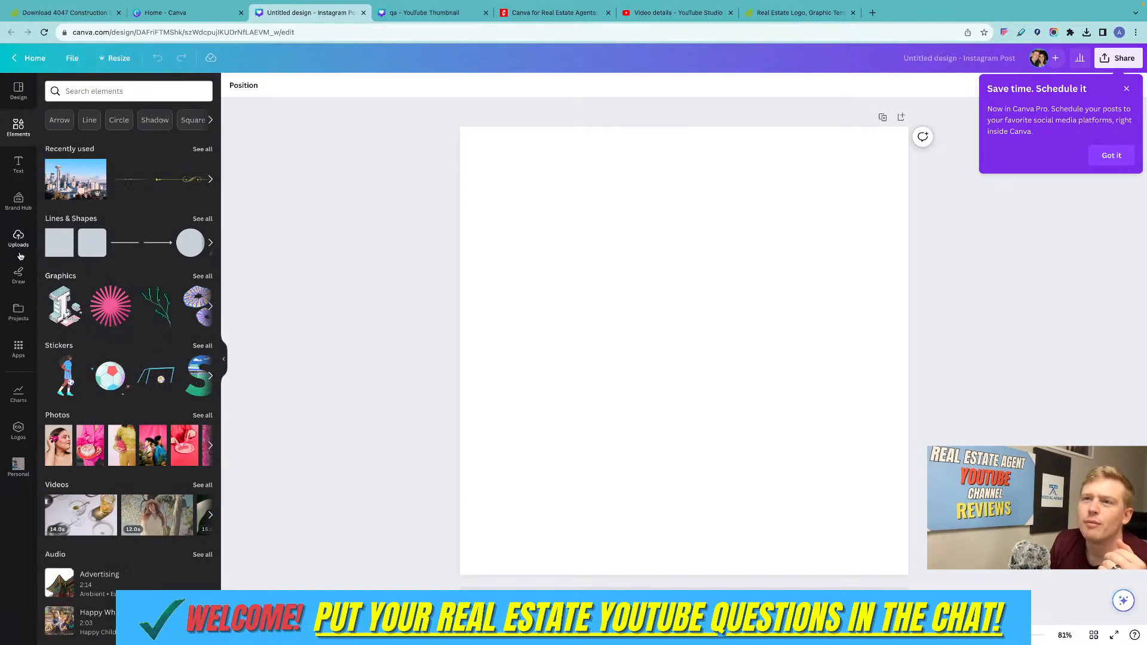
{"action": "left_click", "coordinate": [15, 202]}
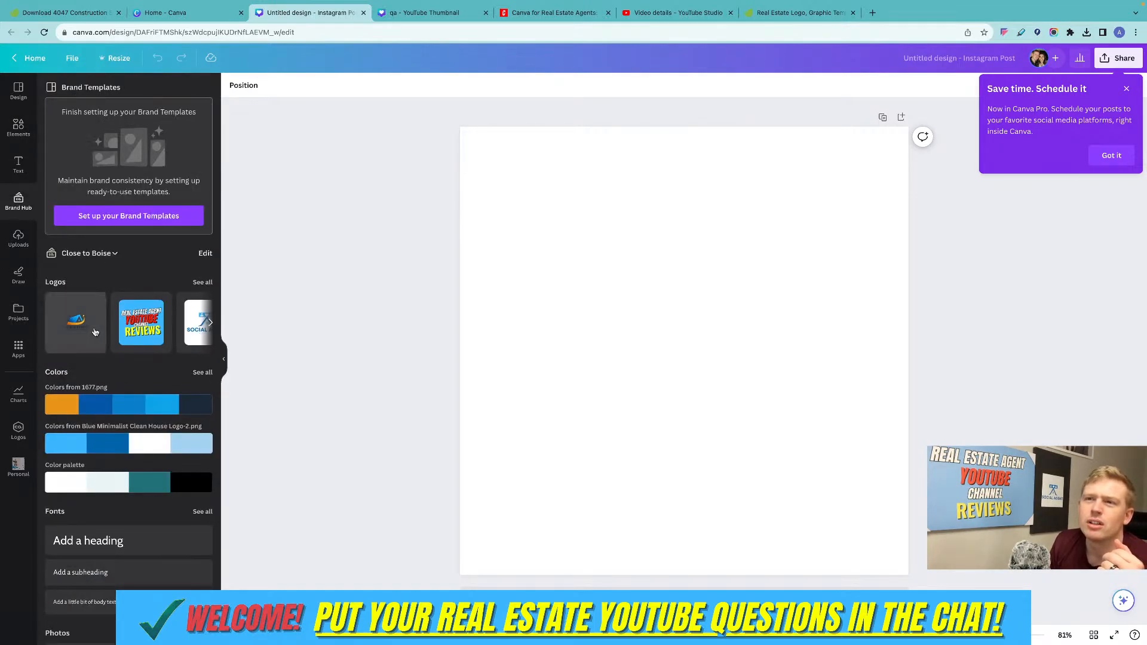
{"action": "left_click", "coordinate": [76, 321]}
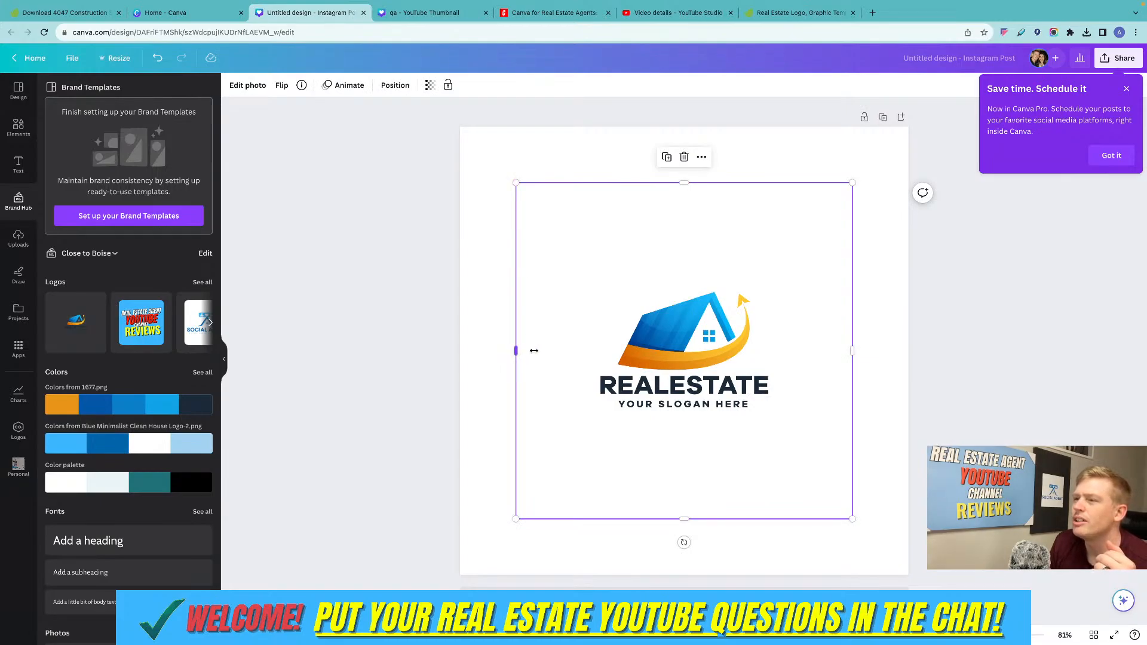
Crop the empty margins on all four sides of the logo, leaving a frame about 424 wide by 303 high.
{"action": "left_click_drag", "start_coordinate": [533, 351], "coordinate": [613, 350]}
{"action": "left_click_drag", "start_coordinate": [724, 183], "coordinate": [707, 304]}
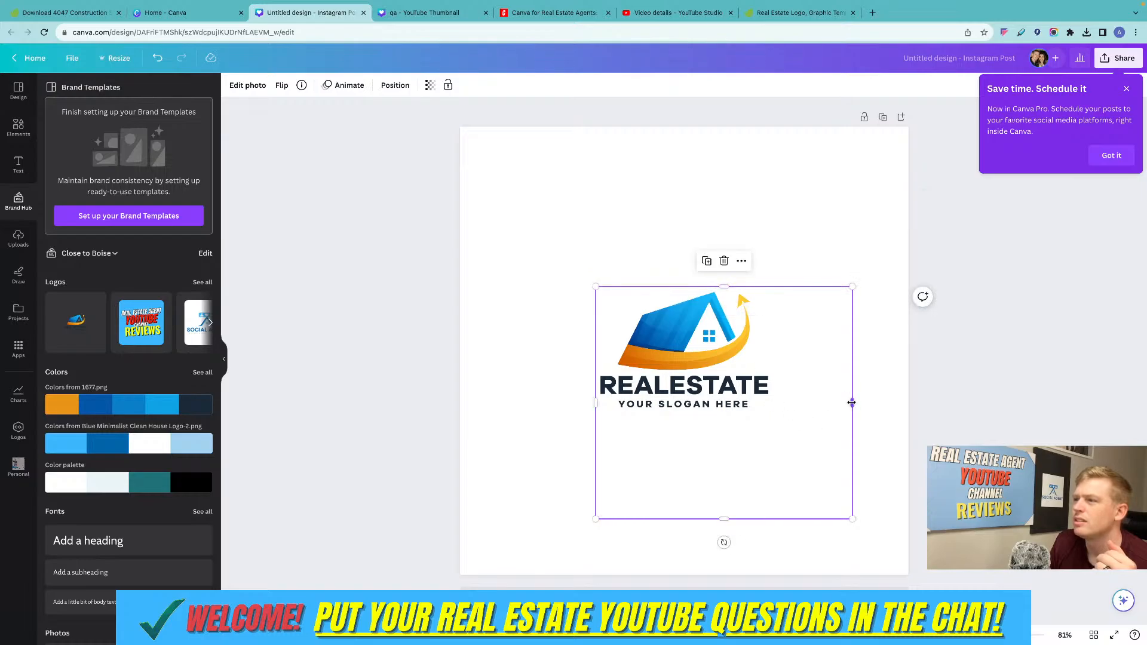
{"action": "left_click_drag", "start_coordinate": [851, 402], "coordinate": [772, 418]}
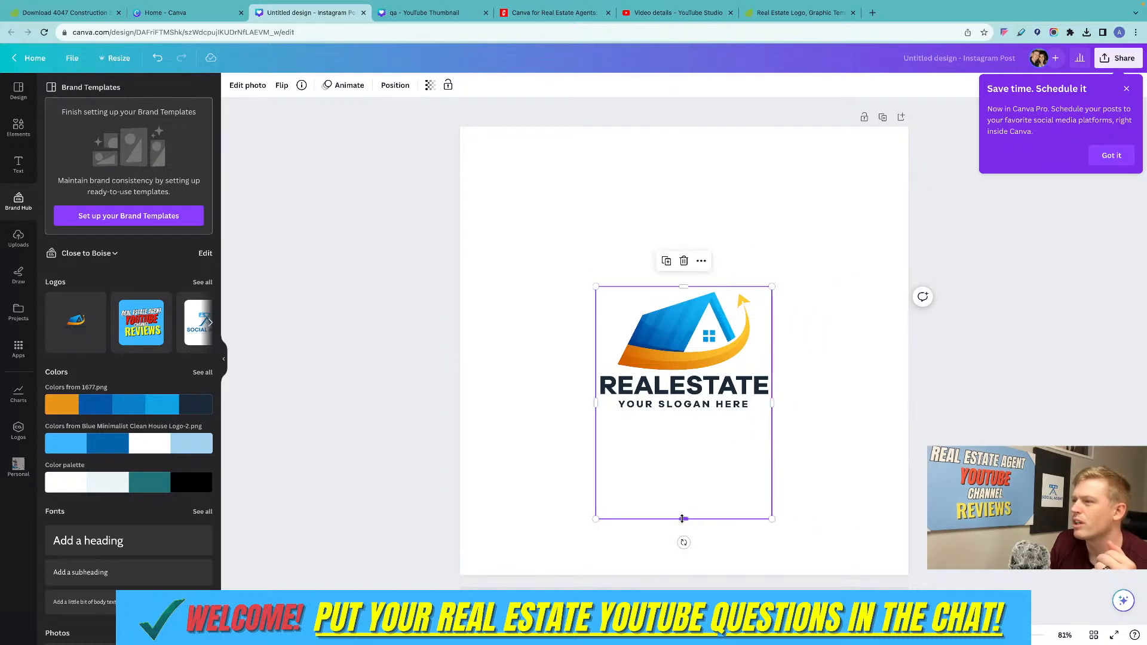
{"action": "left_click_drag", "start_coordinate": [681, 519], "coordinate": [685, 412]}
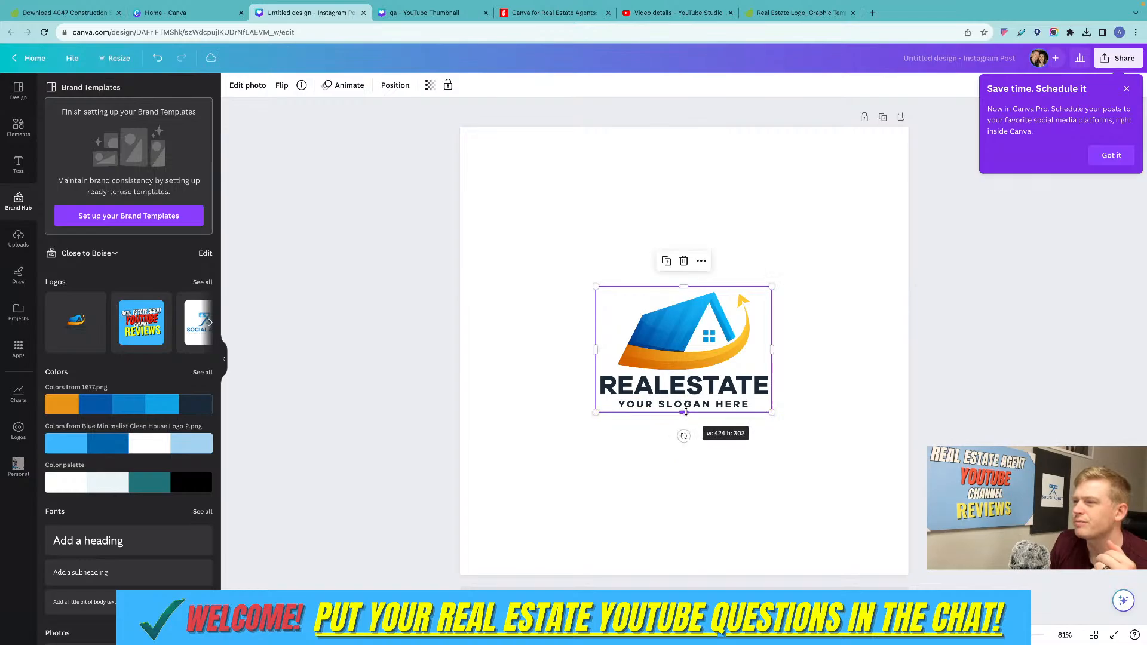
{"action": "left_click", "coordinate": [823, 415]}
{"action": "left_click", "coordinate": [749, 379]}
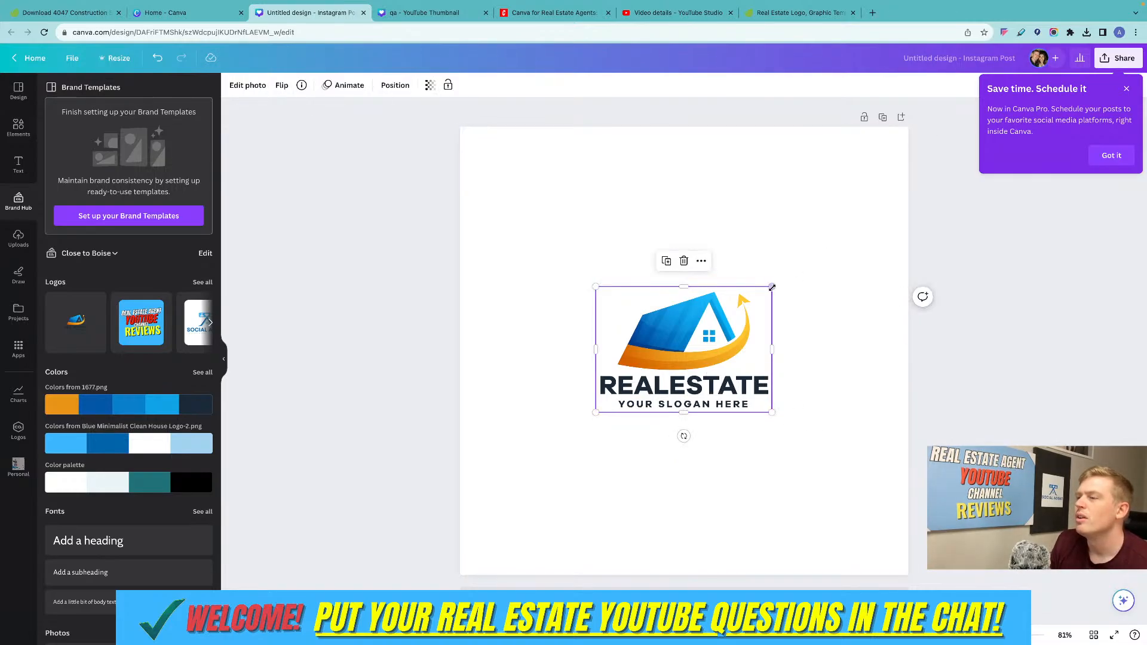
Enlarge and center the cropped logo on the page, and crop off its "REALESTATE" and "YOUR SLOGAN HERE" lines.
{"action": "left_click_drag", "start_coordinate": [772, 287], "coordinate": [989, 133]}
{"action": "left_click_drag", "start_coordinate": [859, 276], "coordinate": [765, 356]}
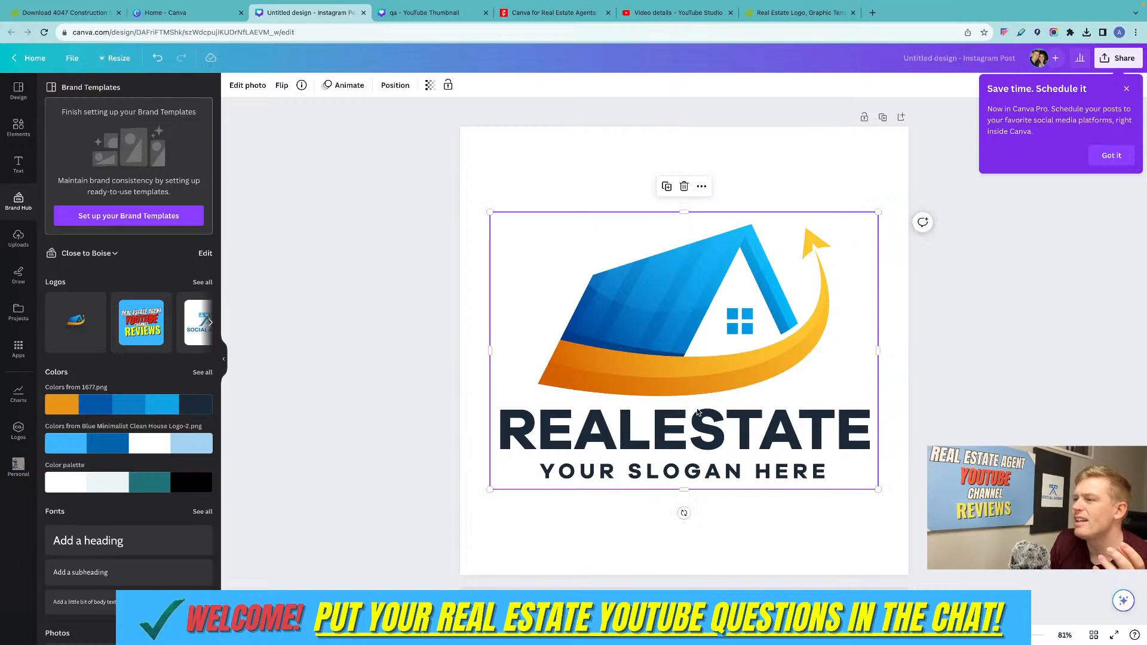
{"action": "left_click_drag", "start_coordinate": [684, 490], "coordinate": [683, 402]}
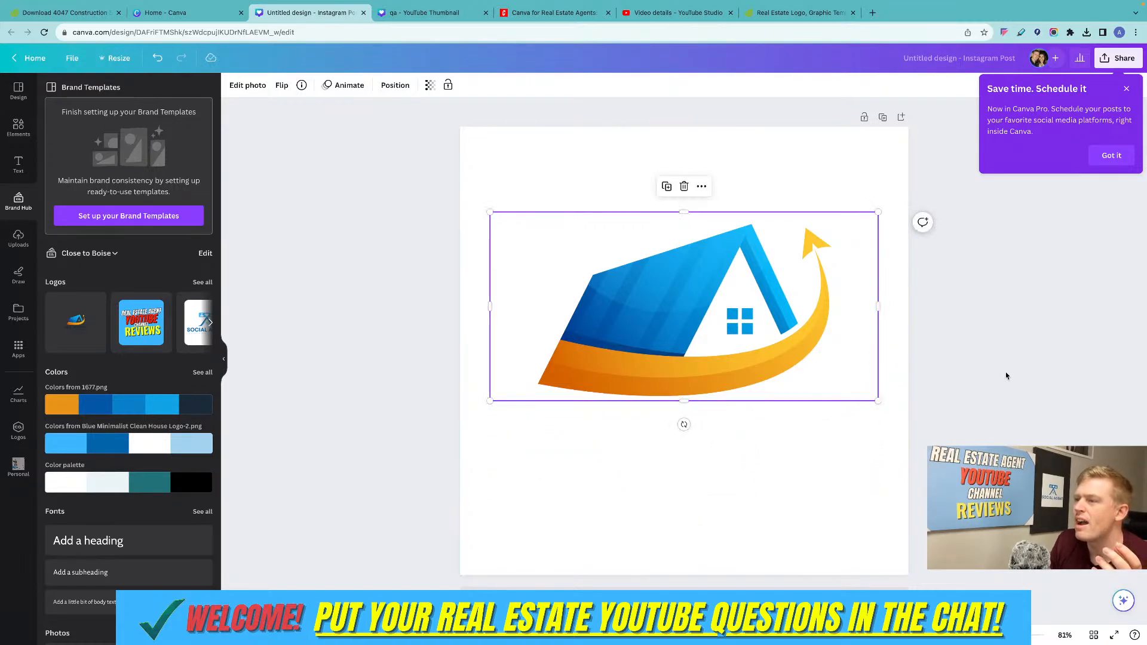
{"action": "left_click", "coordinate": [304, 294]}
Add a text box, enlarge its text to size 47.7 and center it just below the house graphic.
{"action": "left_click", "coordinate": [18, 163]}
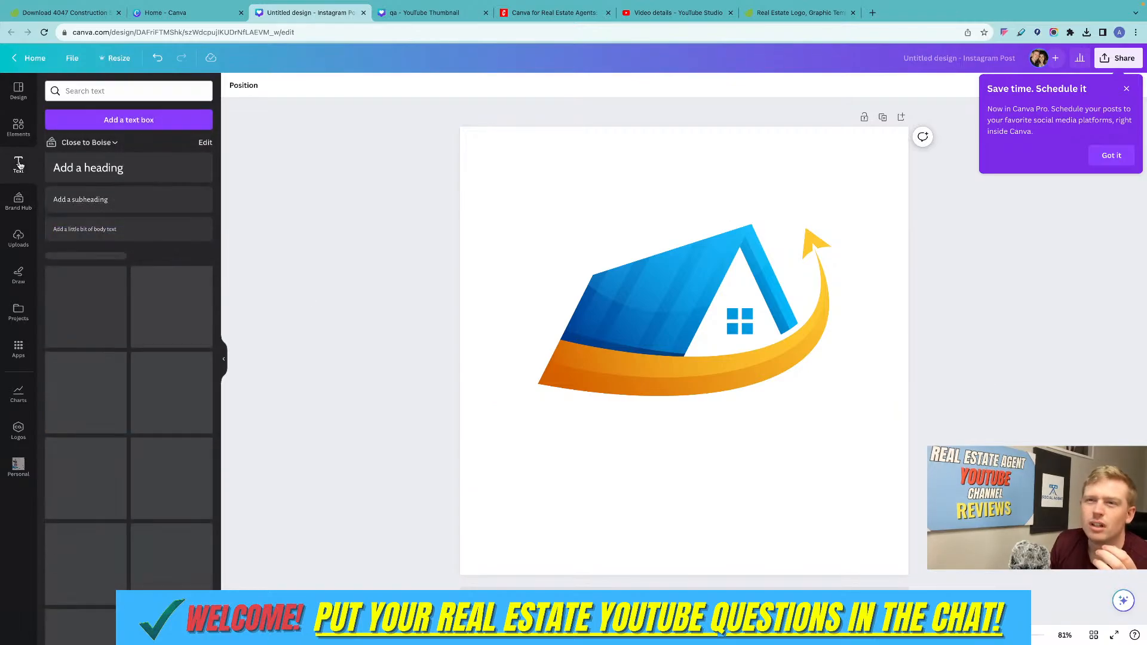
{"action": "left_click", "coordinate": [119, 121]}
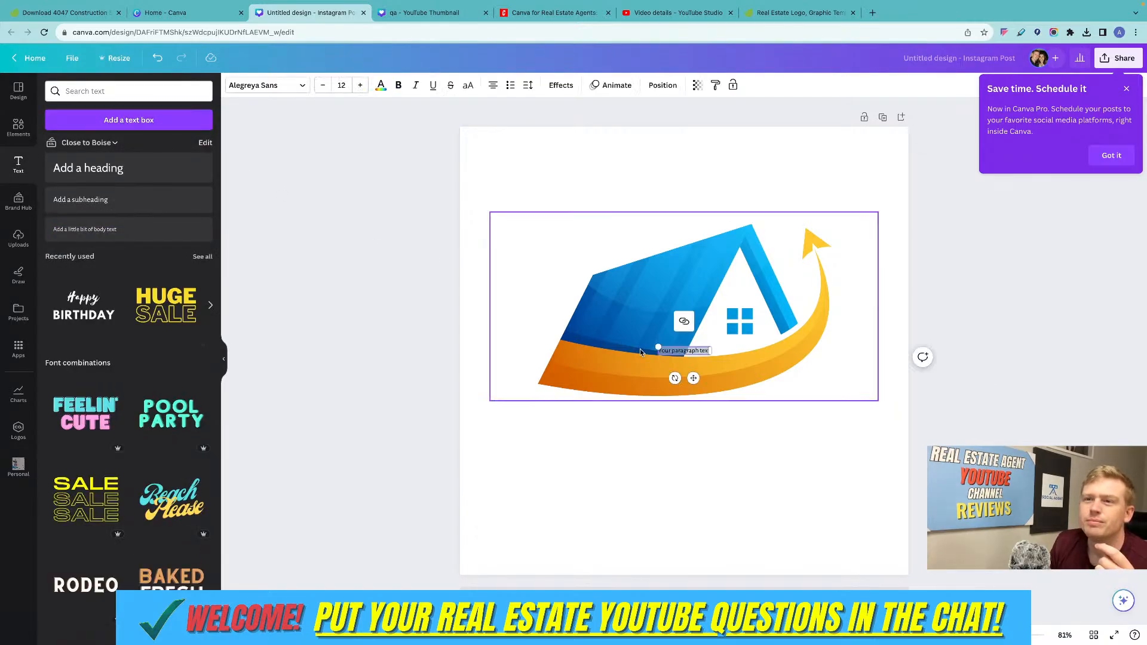
{"action": "left_click_drag", "start_coordinate": [658, 347], "coordinate": [505, 297]}
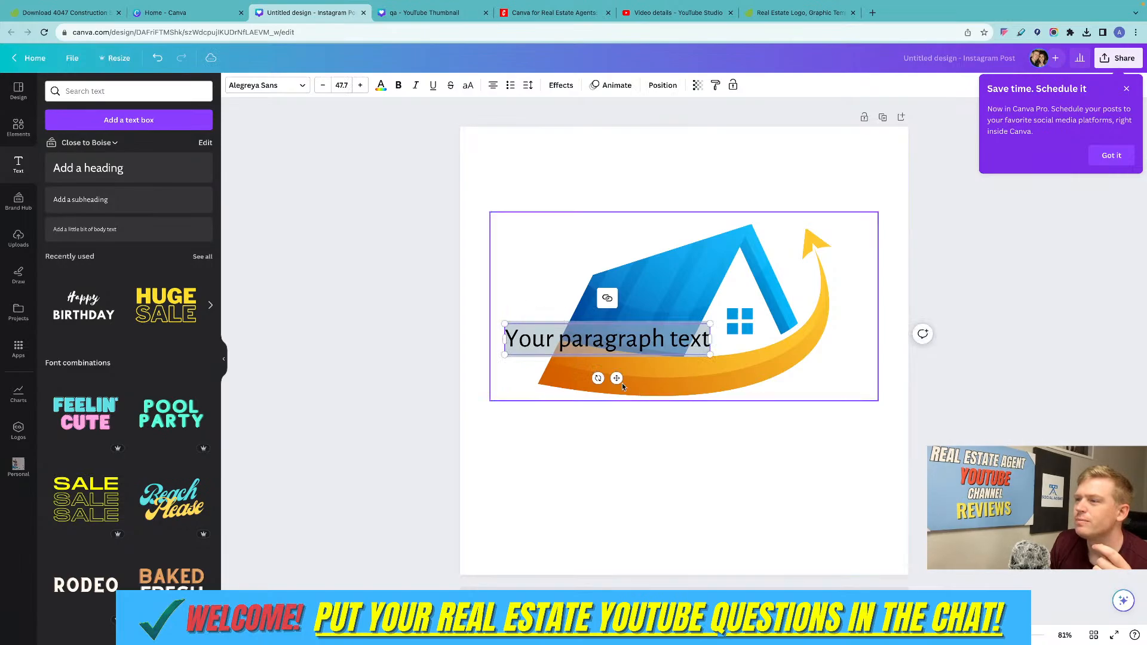
{"action": "left_click_drag", "start_coordinate": [616, 379], "coordinate": [691, 463]}
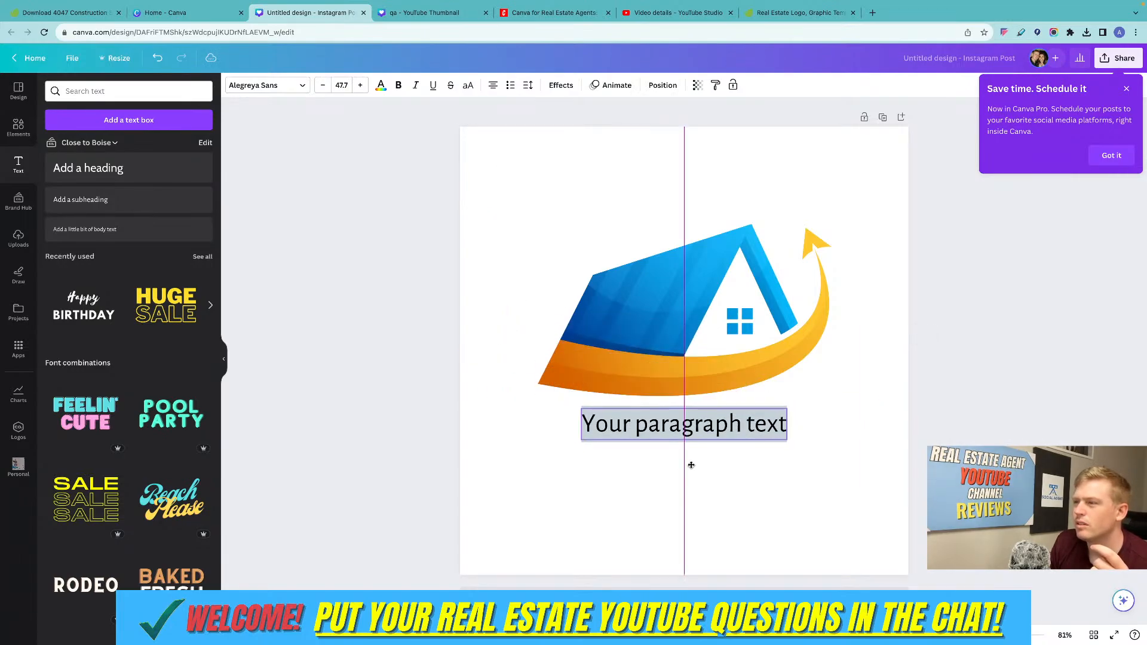
Set the text box's font to Anton and replace the placeholder text with "swoop real estate".
{"action": "left_click", "coordinate": [293, 86]}
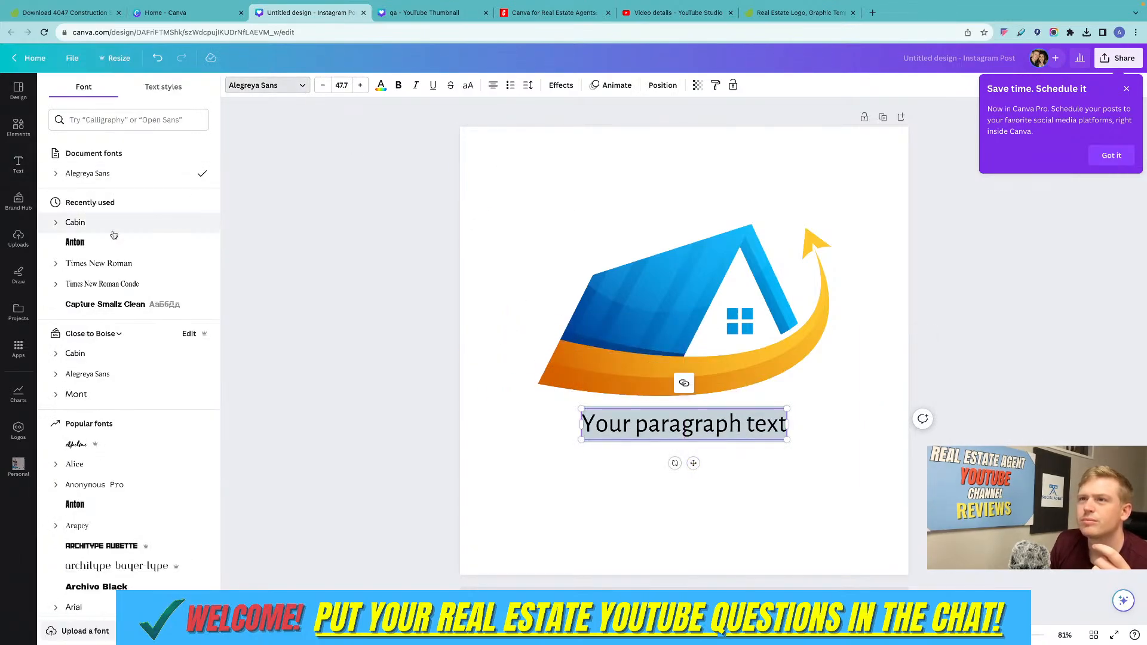
{"action": "left_click", "coordinate": [77, 242]}
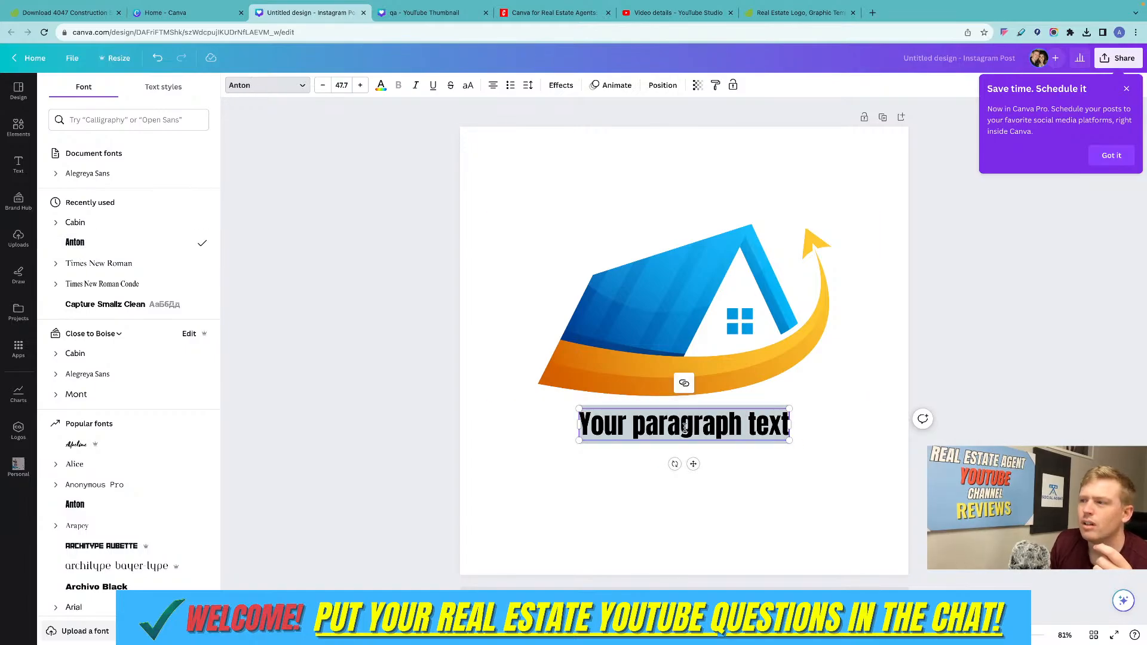
{"action": "type", "text": "swoop"}
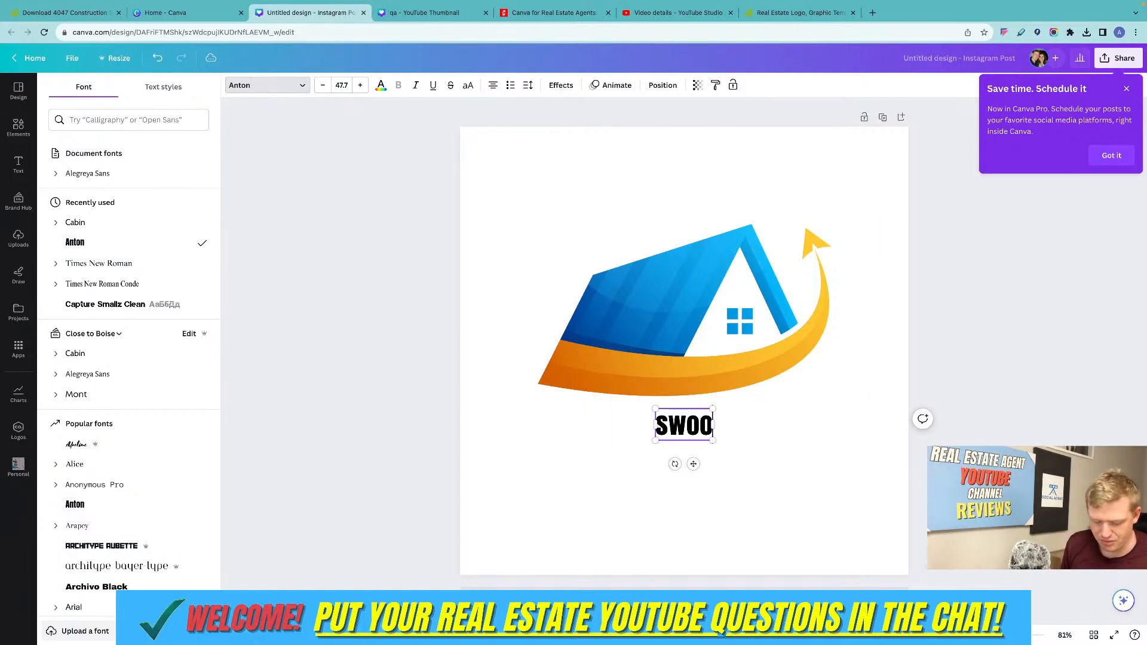
{"action": "type", "text": " real estate"}
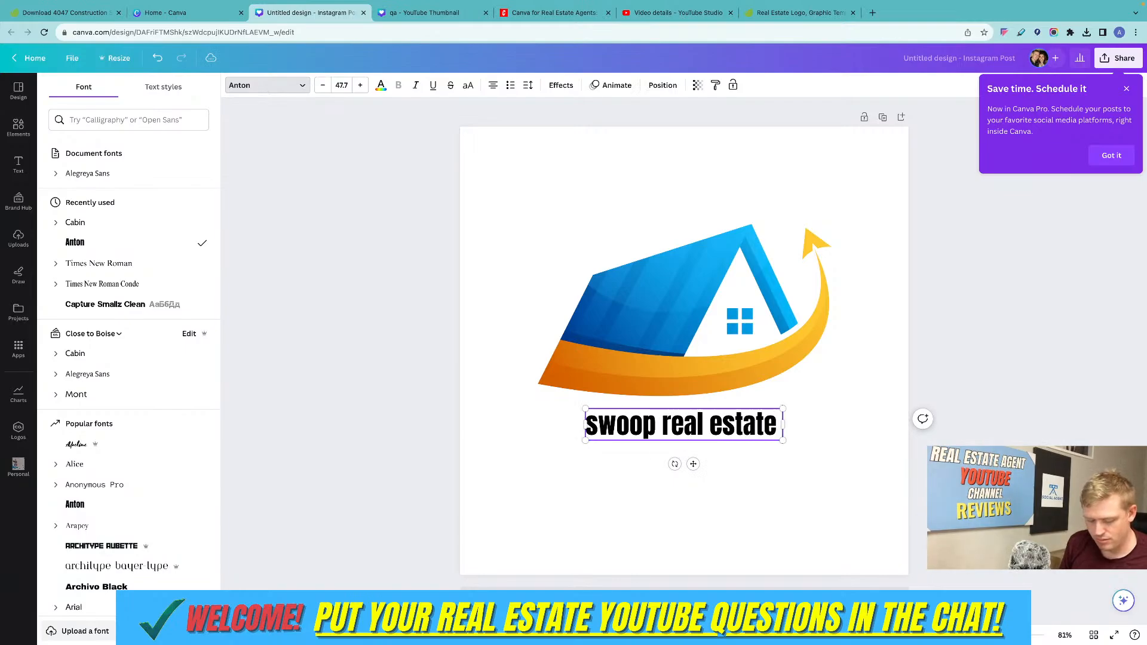
{"action": "key", "text": "BackSpace"}
{"action": "key", "text": "BackSpace"}
{"action": "key", "text": "BackSpace"}
{"action": "key", "text": "BackSpace"}
{"action": "key", "text": "BackSpace"}
{"action": "key", "text": "BackSpace"}
{"action": "key", "text": "BackSpace"}
{"action": "key", "text": "BackSpace"}
{"action": "key", "text": "BackSpace"}
{"action": "key", "text": "BackSpace"}
{"action": "key", "text": "BackSpace"}
{"action": "key", "text": "BackSpace"}
{"action": "key", "text": "BackSpace"}
{"action": "key", "text": "BackSpace"}
{"action": "key", "text": "BackSpace"}
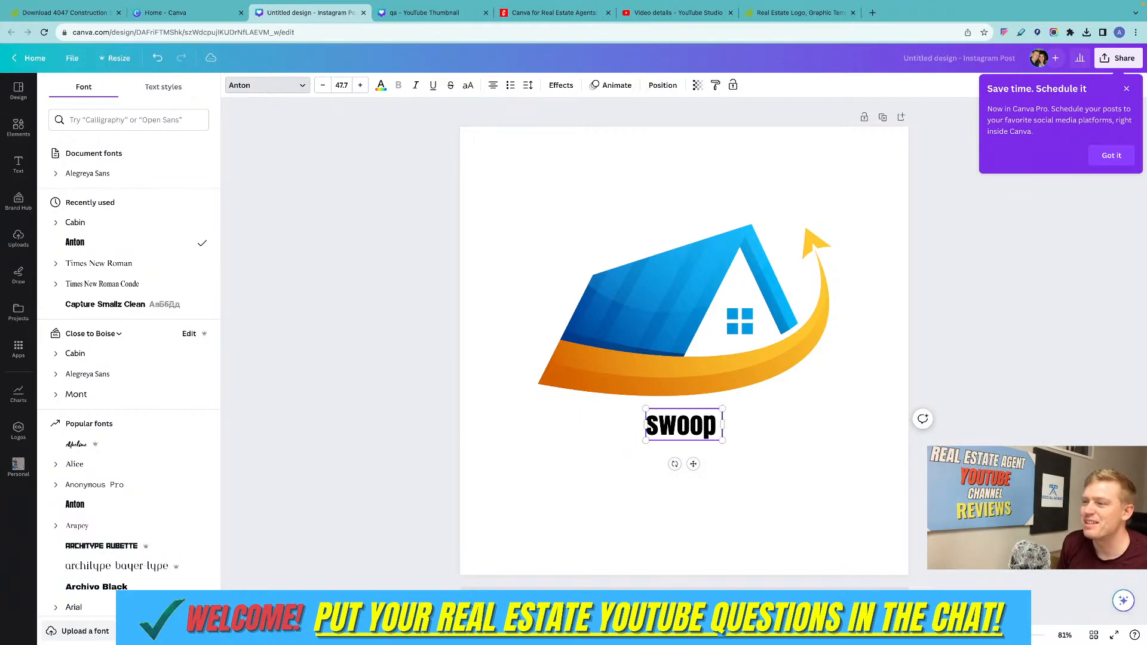
{"action": "type", "text": "oop"}
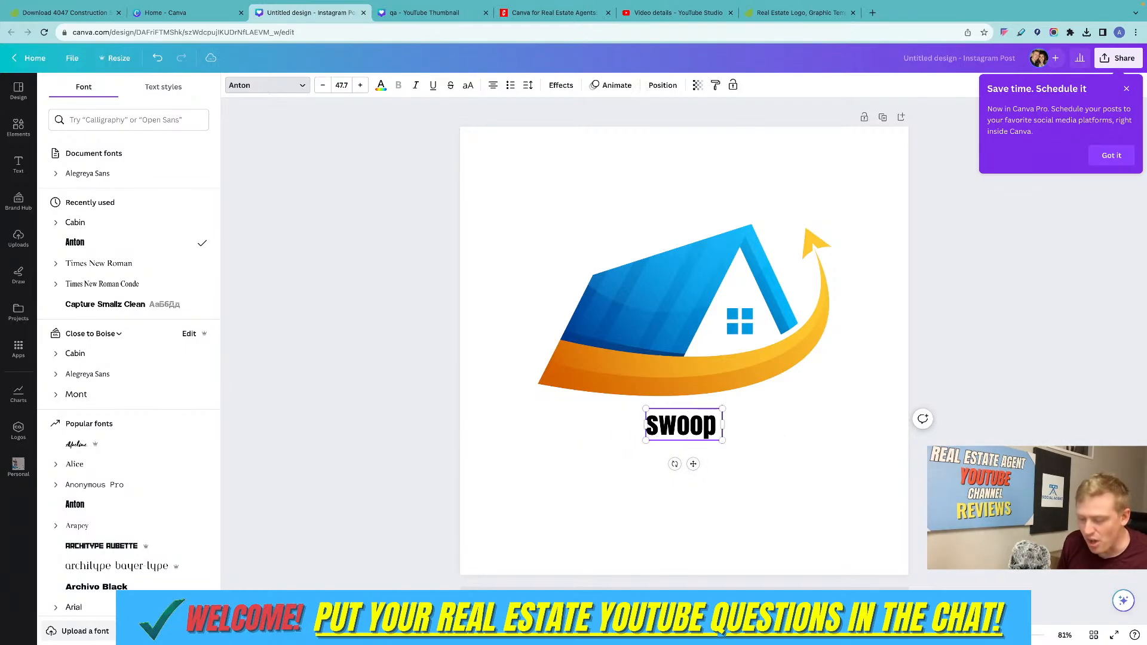
{"action": "type", "text": " real estate"}
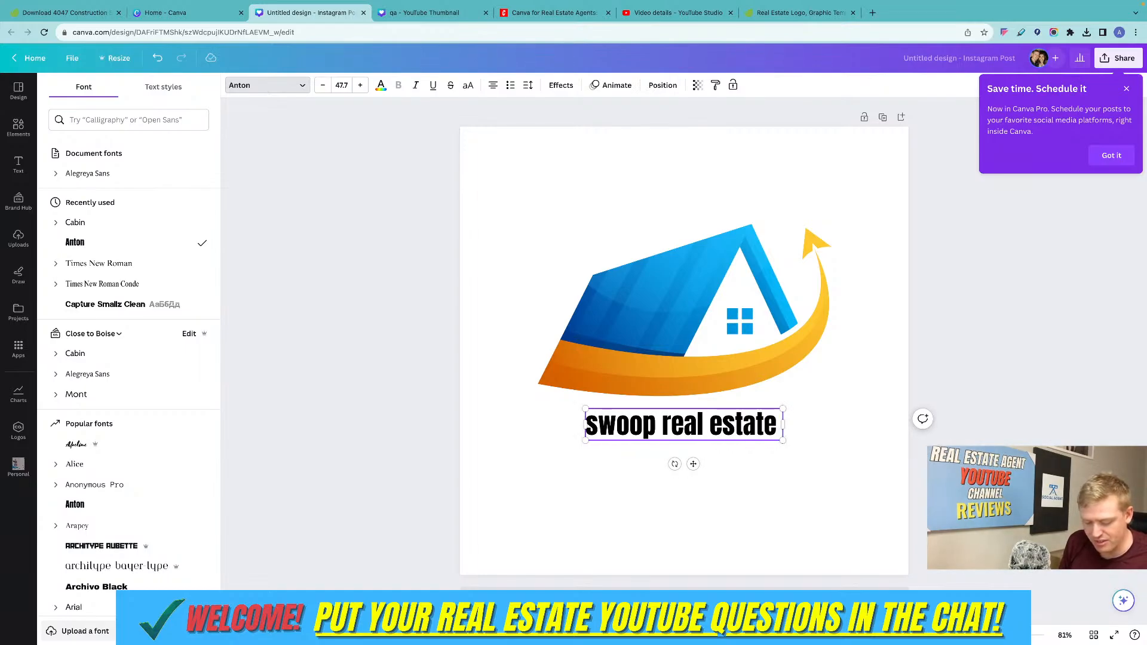
{"action": "key", "text": "BackSpace"}
{"action": "left_click", "coordinate": [770, 481]}
Switch the "swoop real estate" text to uppercase.
{"action": "left_click", "coordinate": [729, 425]}
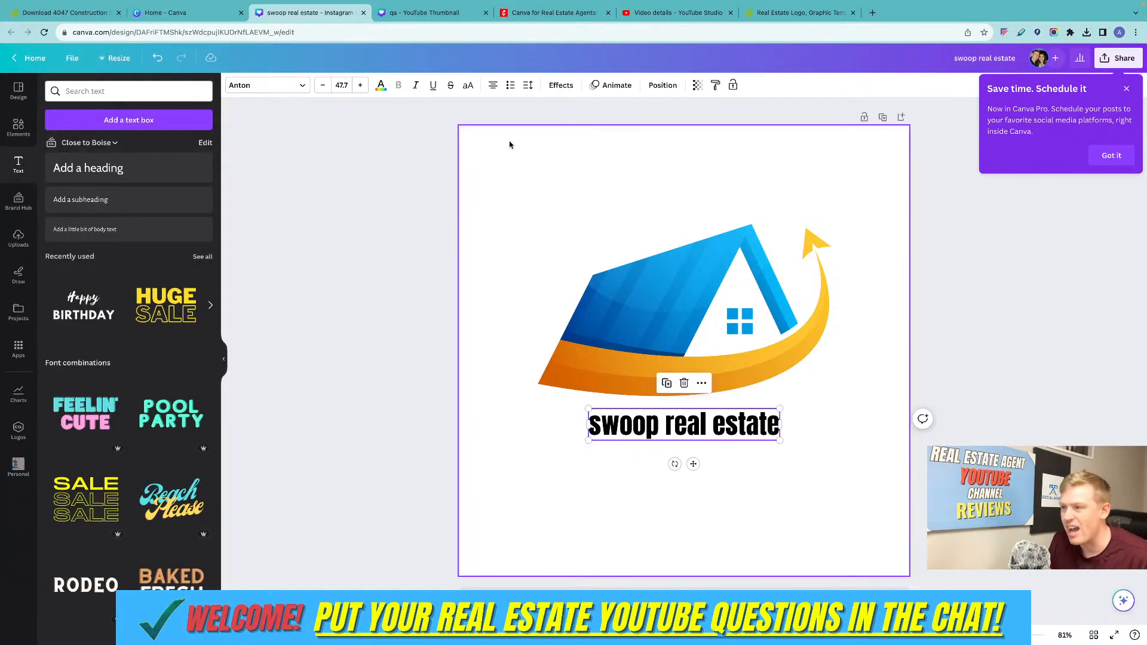
{"action": "left_click", "coordinate": [467, 86]}
{"action": "left_click", "coordinate": [835, 394]}
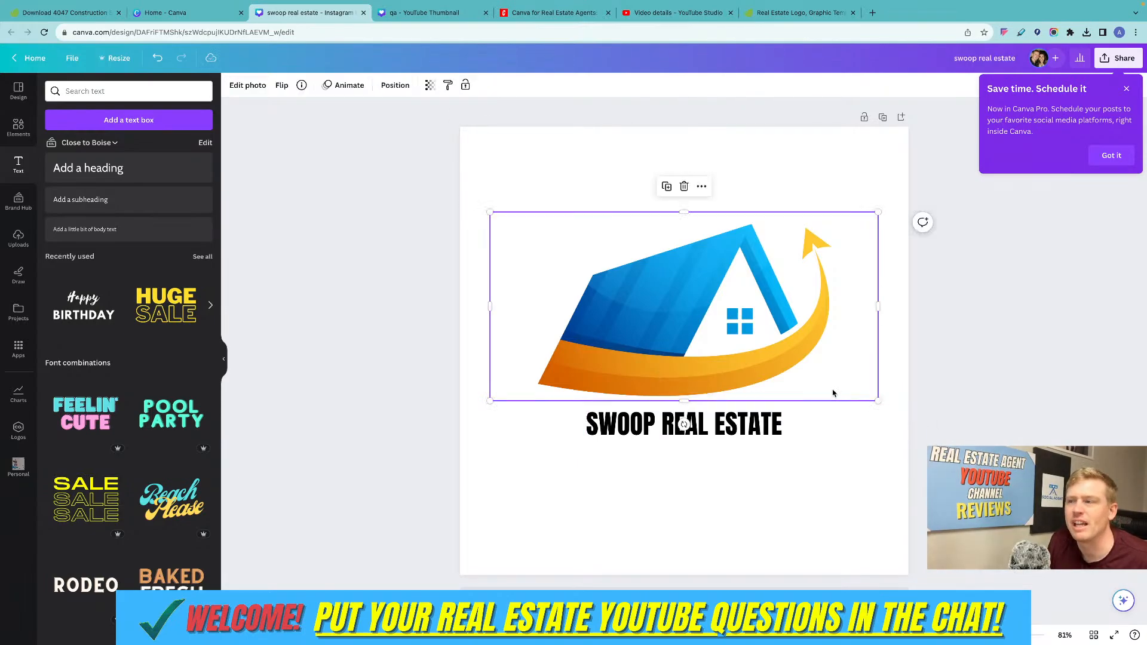
{"action": "left_click", "coordinate": [834, 461]}
Enlarge the "SWOOP REAL ESTATE" text to size 84.4 and center it beneath the house graphic.
{"action": "left_click", "coordinate": [607, 431]}
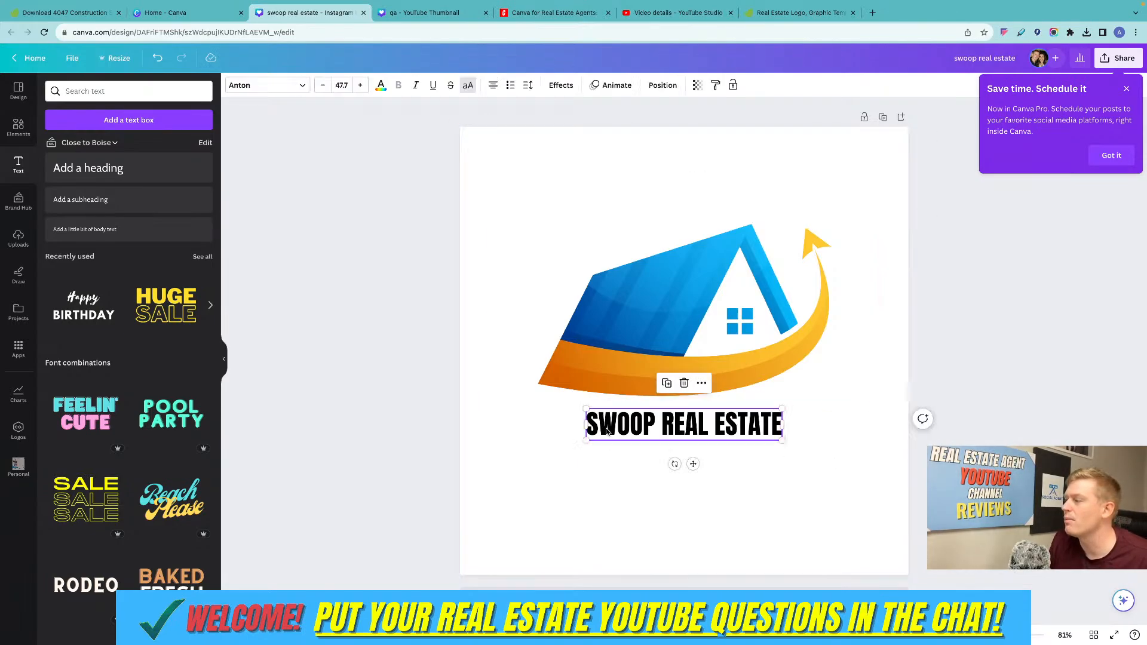
{"action": "left_click_drag", "start_coordinate": [583, 409], "coordinate": [432, 375]}
{"action": "left_click", "coordinate": [660, 507]}
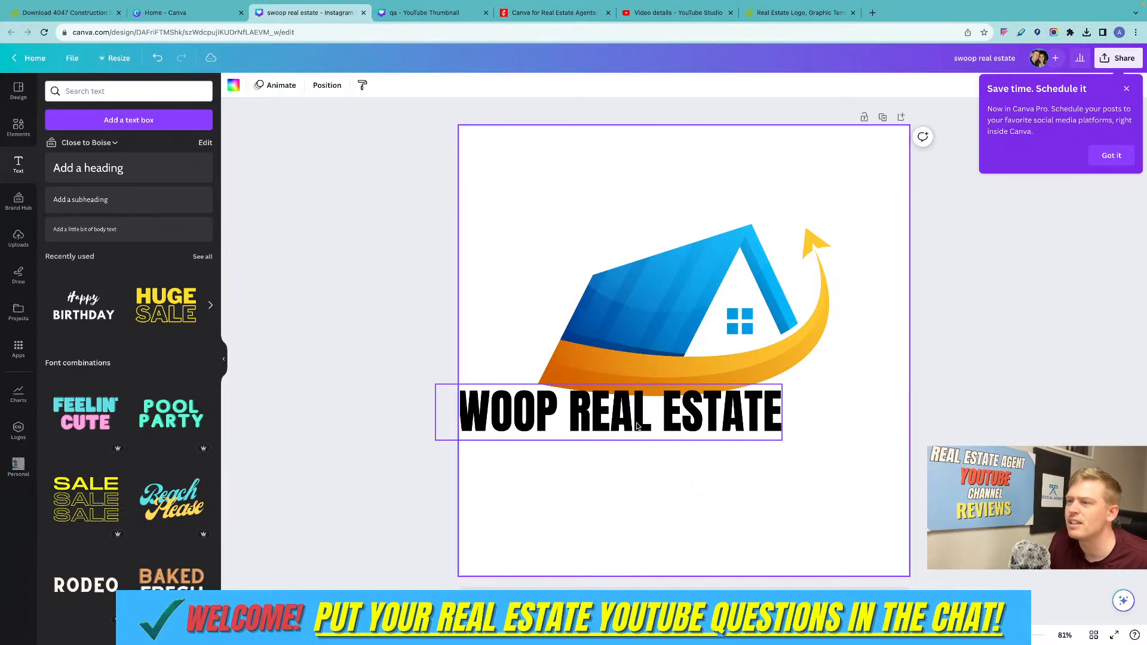
{"action": "left_click_drag", "start_coordinate": [628, 417], "coordinate": [711, 434]}
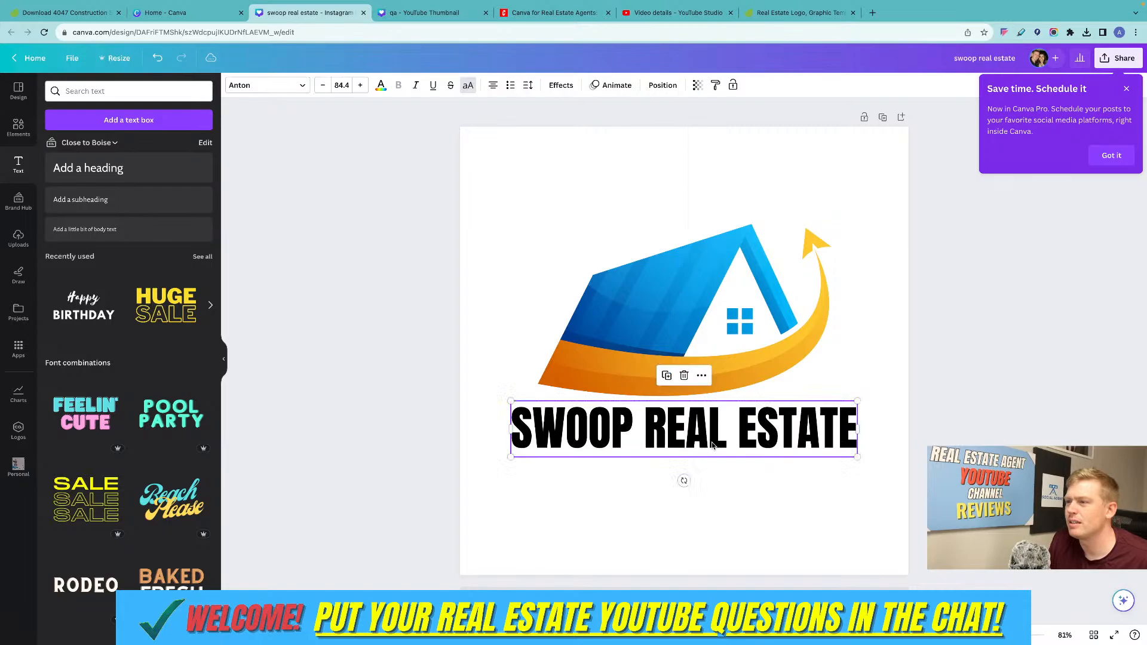
{"action": "left_click", "coordinate": [925, 320]}
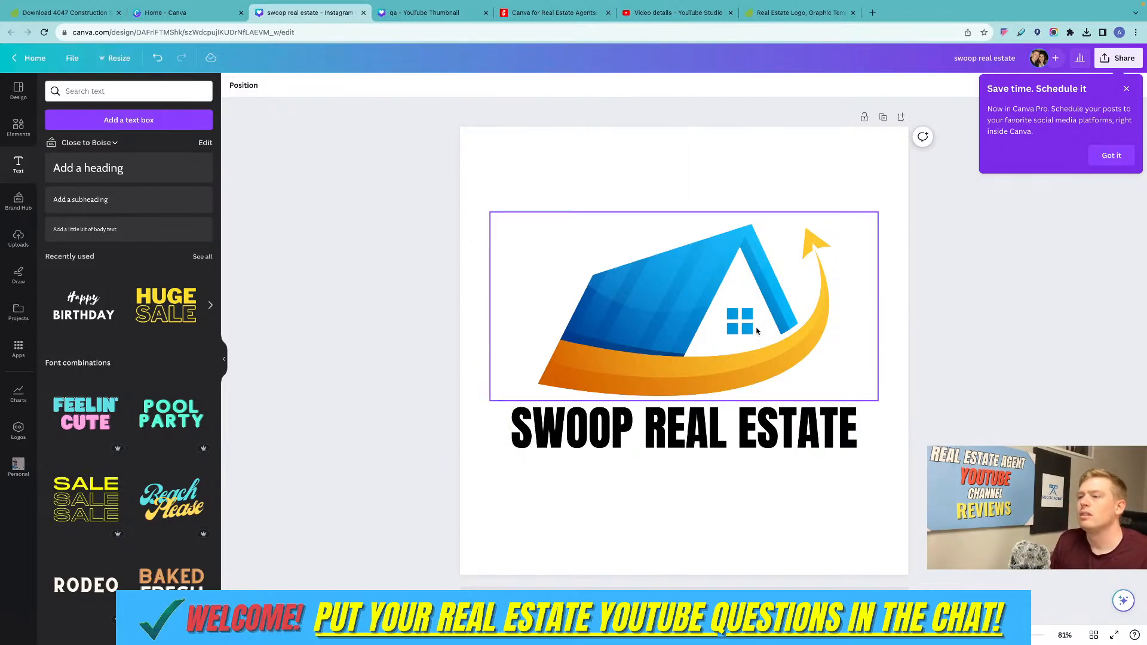
Search the elements library for "underline".
{"action": "left_click", "coordinate": [19, 126]}
{"action": "left_click", "coordinate": [93, 96]}
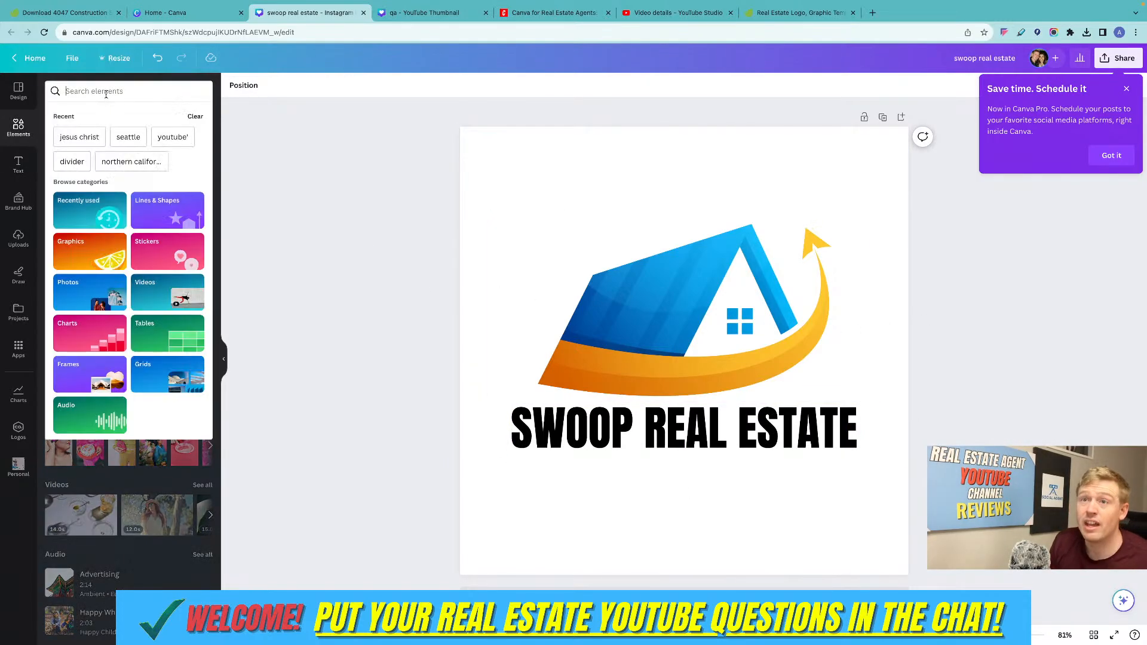
{"action": "type", "text": "unde"}
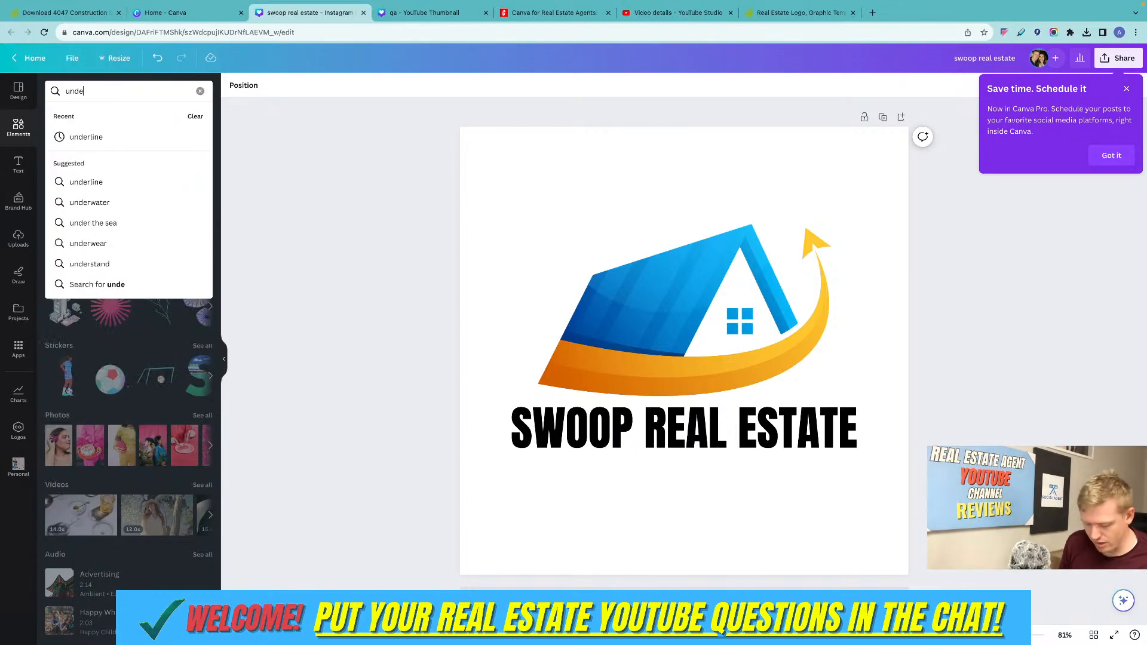
{"action": "type", "text": "rlin"}
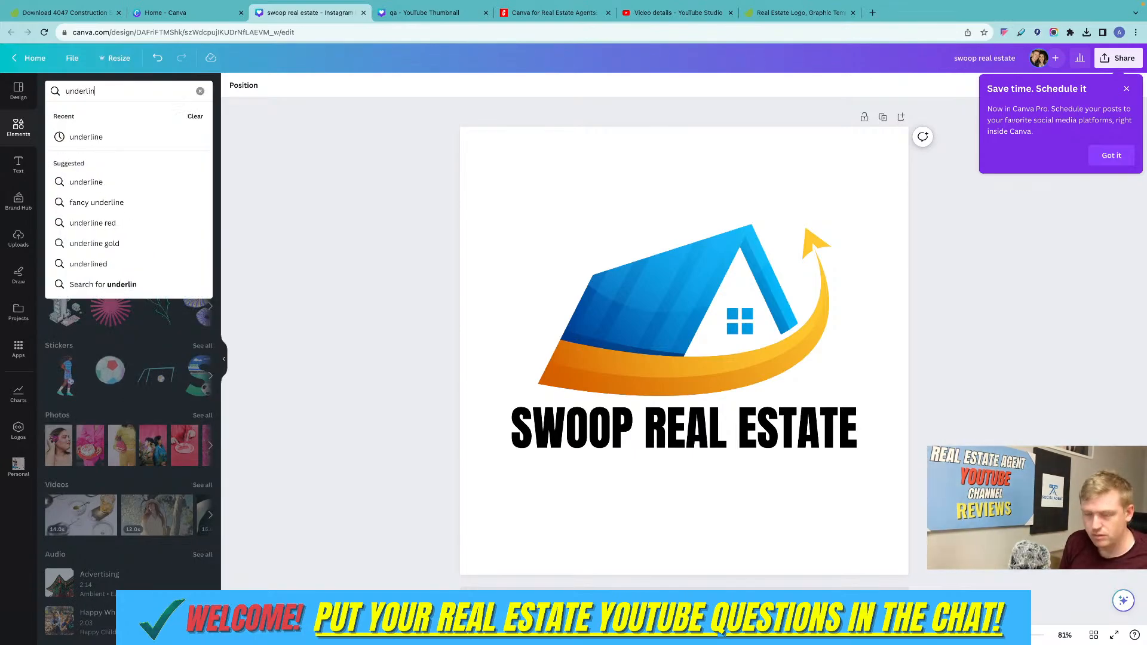
{"action": "type", "text": "e"}
{"action": "key", "text": "Return"}
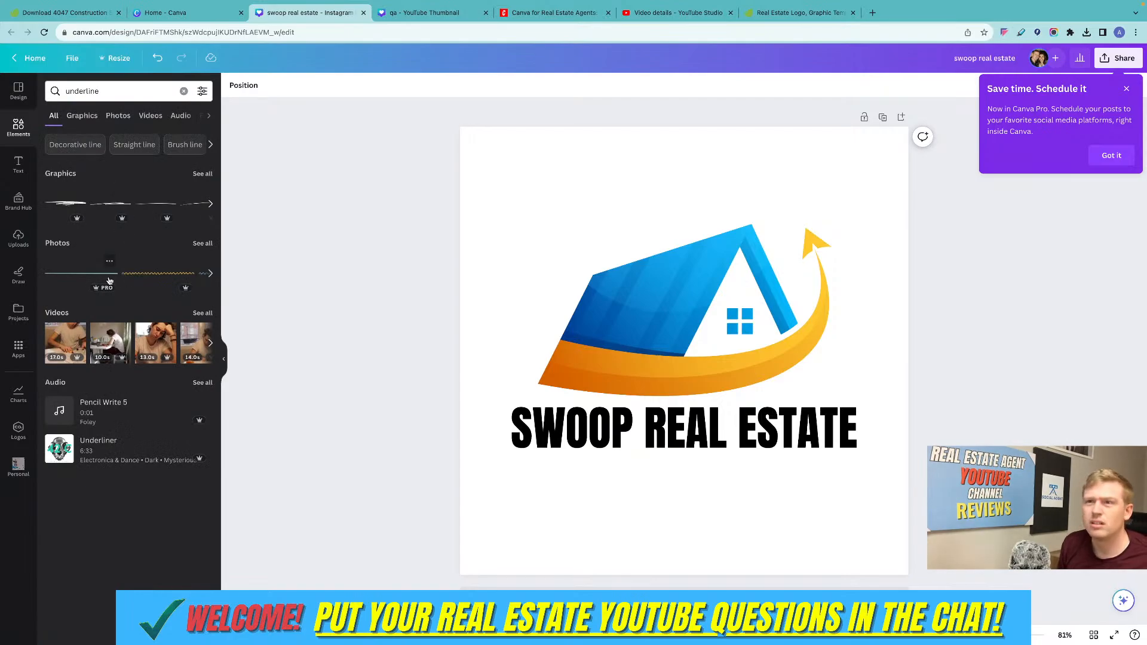
Add a thin brush-stroke underline graphic, widen it and position it beneath the "SWOOP REAL ESTATE" text.
{"action": "left_click", "coordinate": [153, 205]}
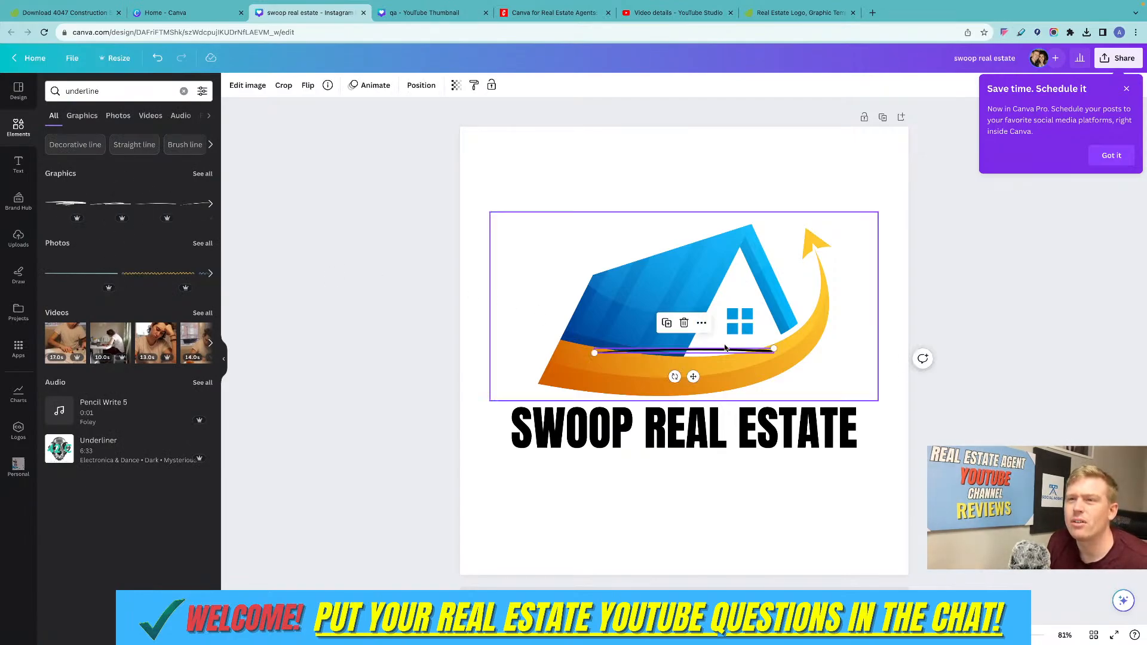
{"action": "left_click_drag", "start_coordinate": [595, 353], "coordinate": [474, 353]}
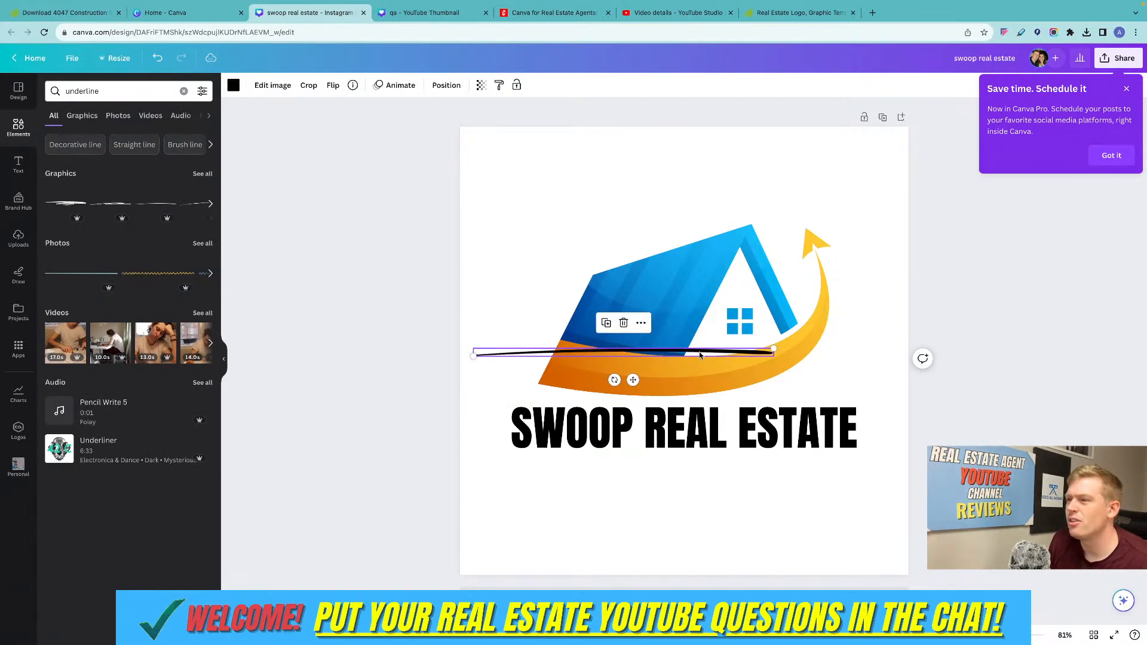
{"action": "left_click_drag", "start_coordinate": [632, 377], "coordinate": [694, 490]}
{"action": "left_click", "coordinate": [1011, 333]}
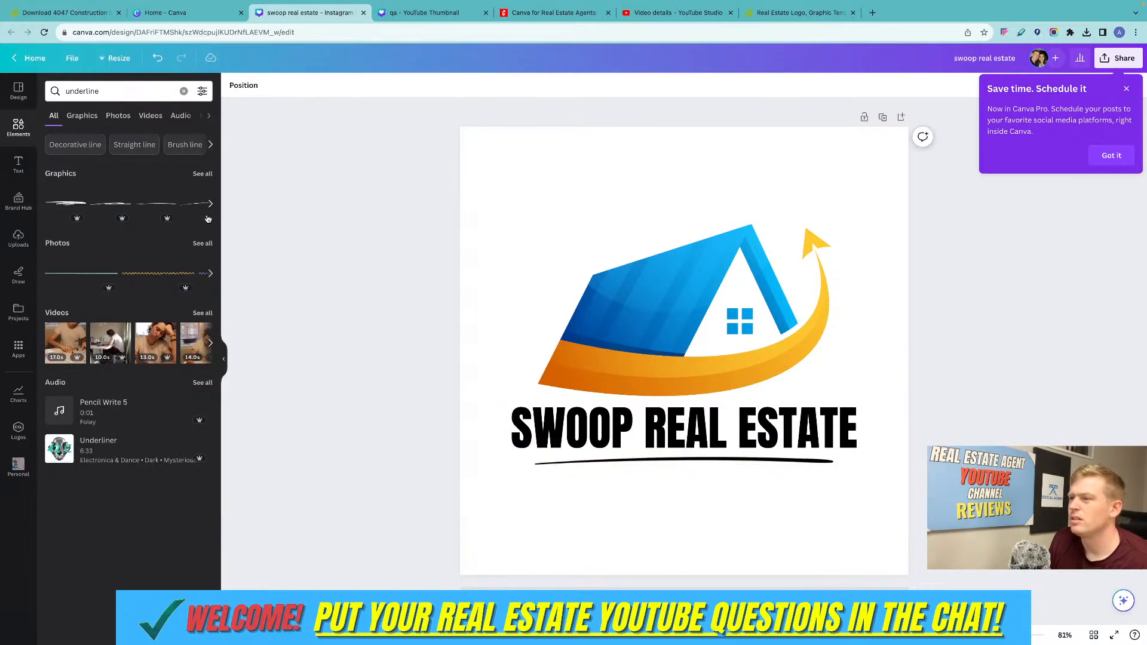
Add a Cabin text box at size 50, centered beneath the underline.
{"action": "left_click", "coordinate": [19, 165]}
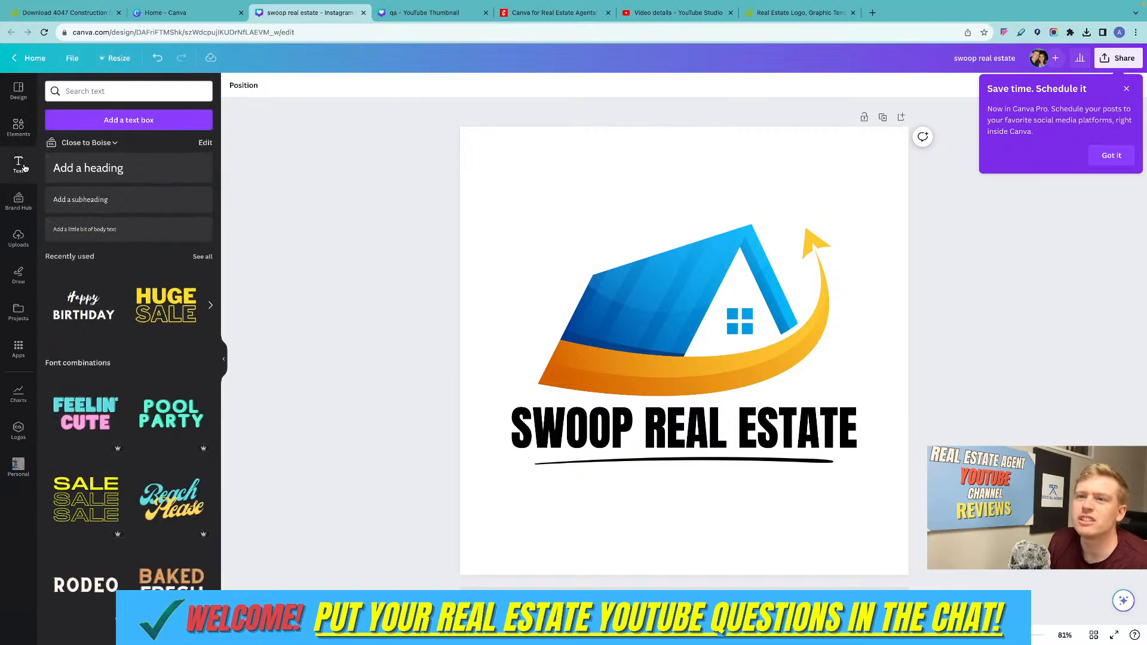
{"action": "left_click", "coordinate": [130, 120]}
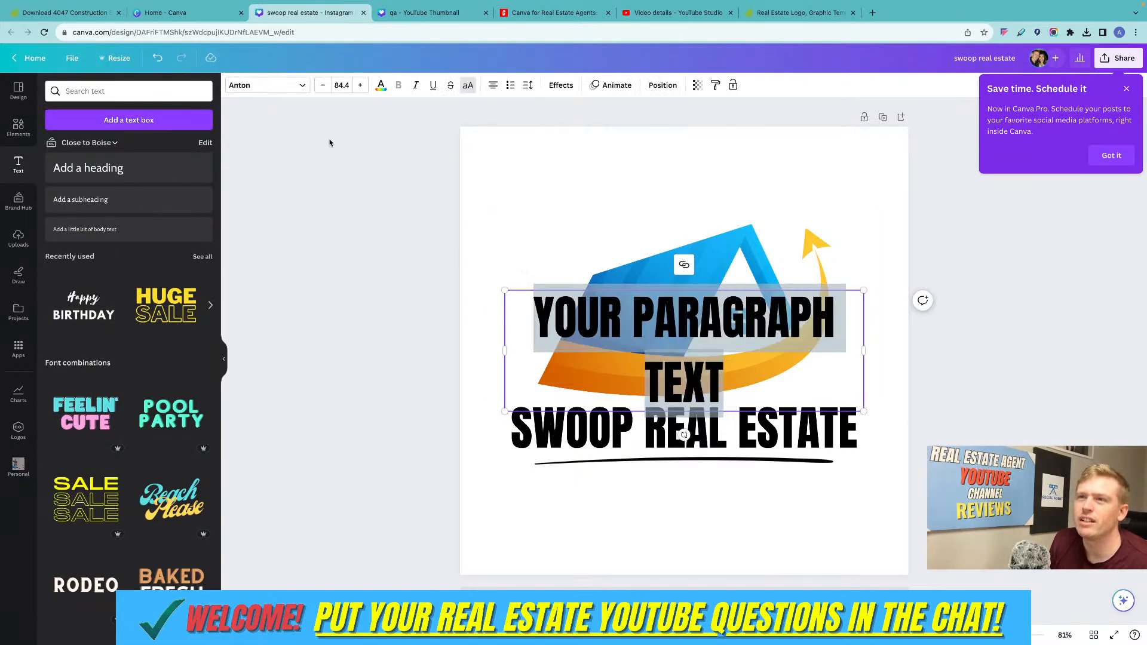
{"action": "left_click", "coordinate": [304, 88]}
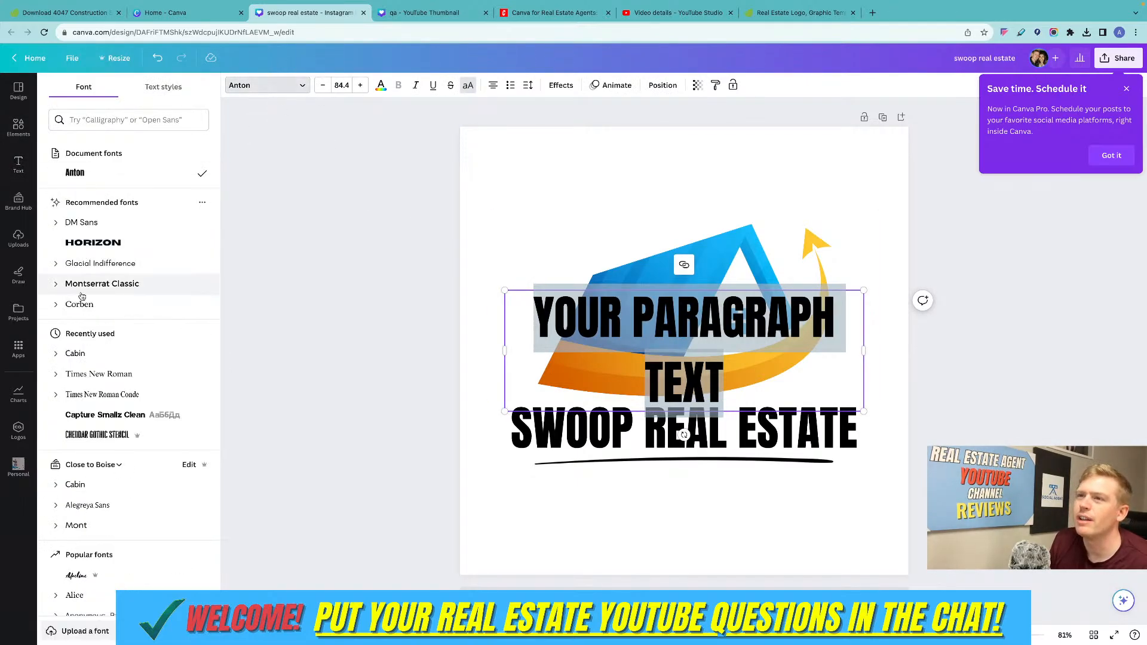
{"action": "left_click", "coordinate": [89, 353]}
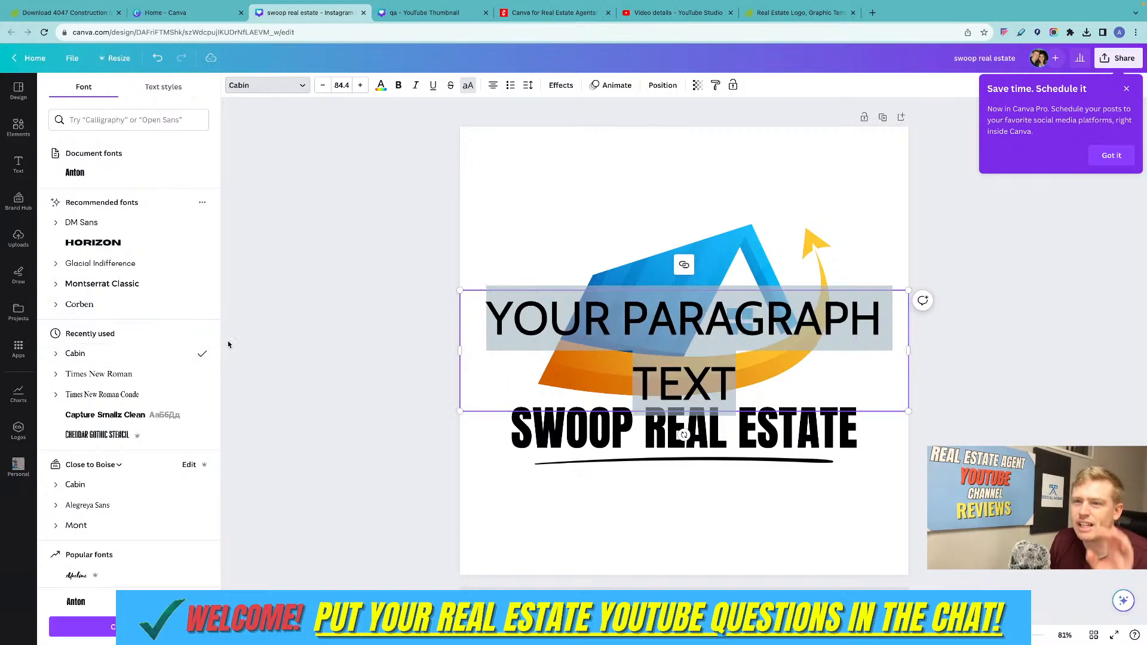
{"action": "left_click_drag", "start_coordinate": [462, 291], "coordinate": [533, 356]}
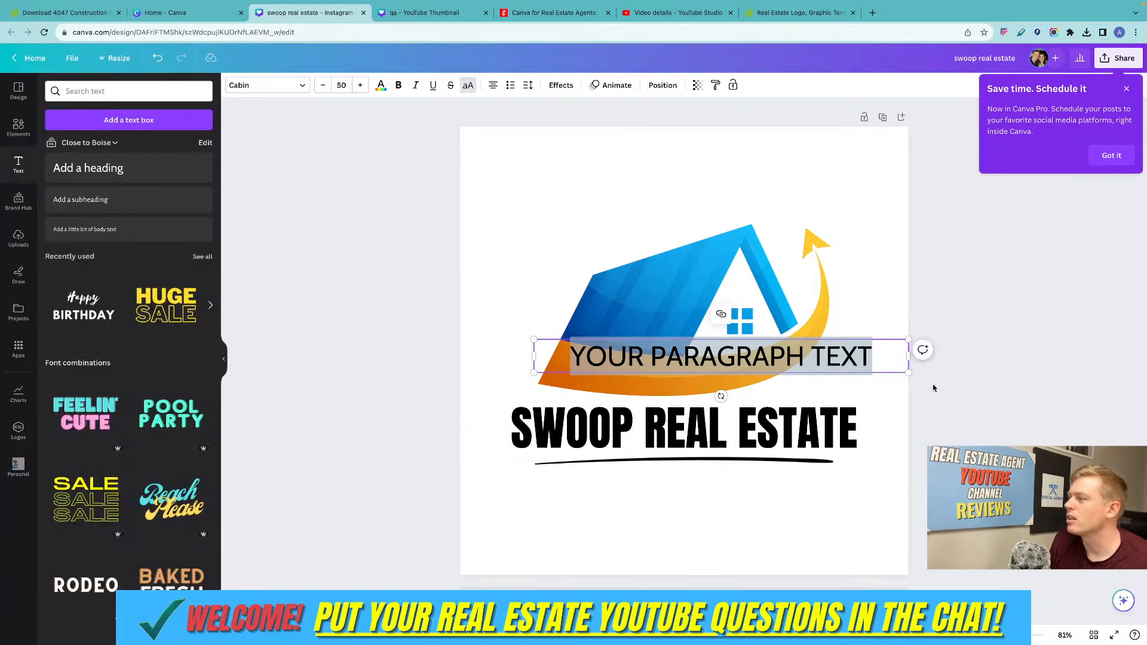
{"action": "left_click_drag", "start_coordinate": [771, 352], "coordinate": [735, 488]}
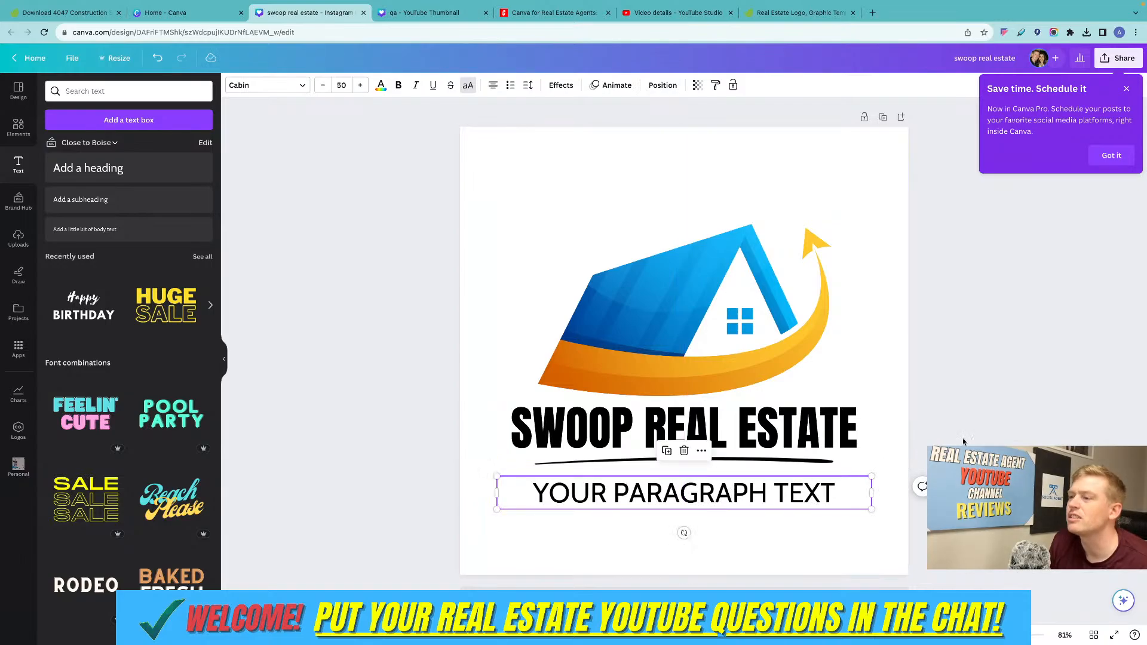
Replace the placeholder text beneath the underline with "SWOOPING ON GREAT DEALS".
{"action": "double_click", "coordinate": [701, 492]}
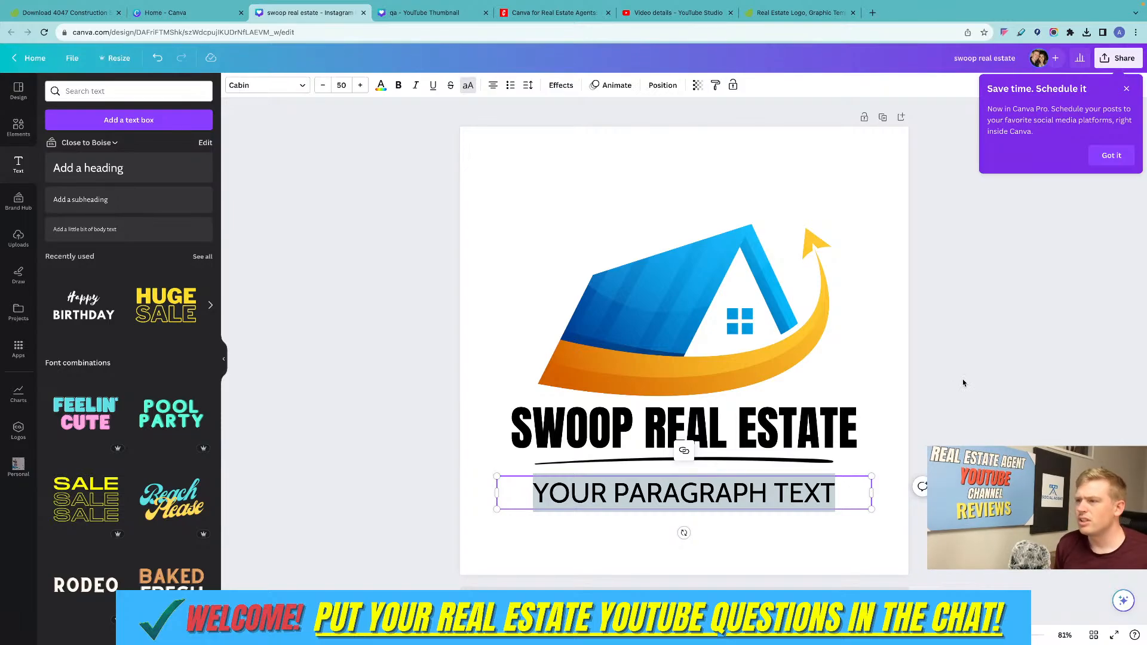
{"action": "type", "text": "SWOOPIM"}
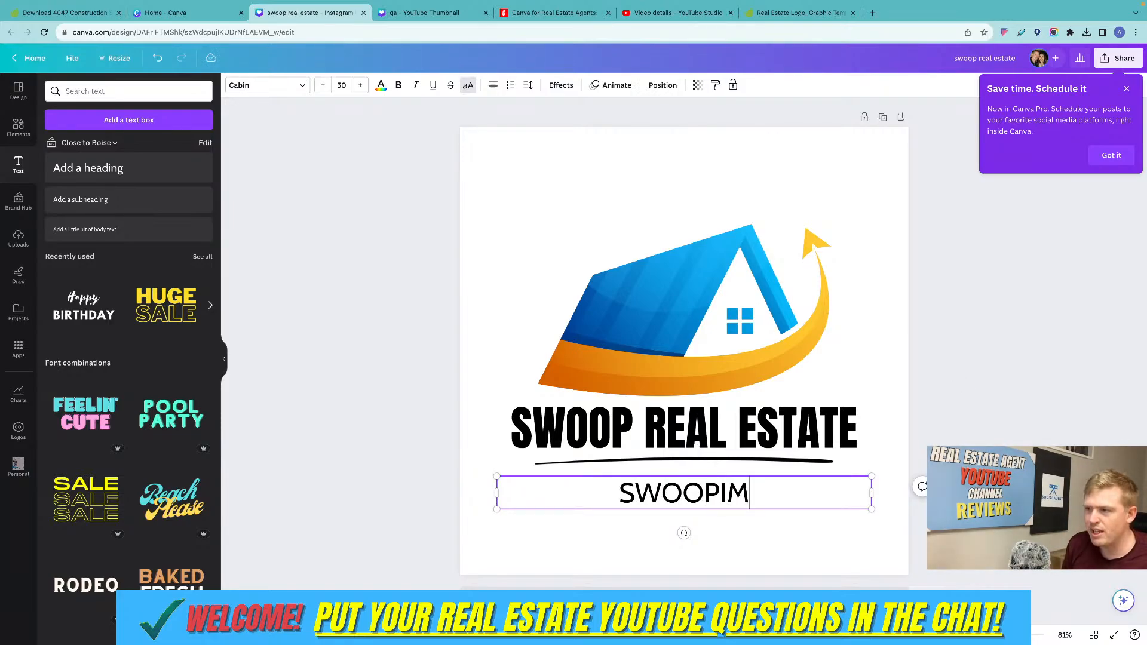
{"action": "key", "text": "BackSpace"}
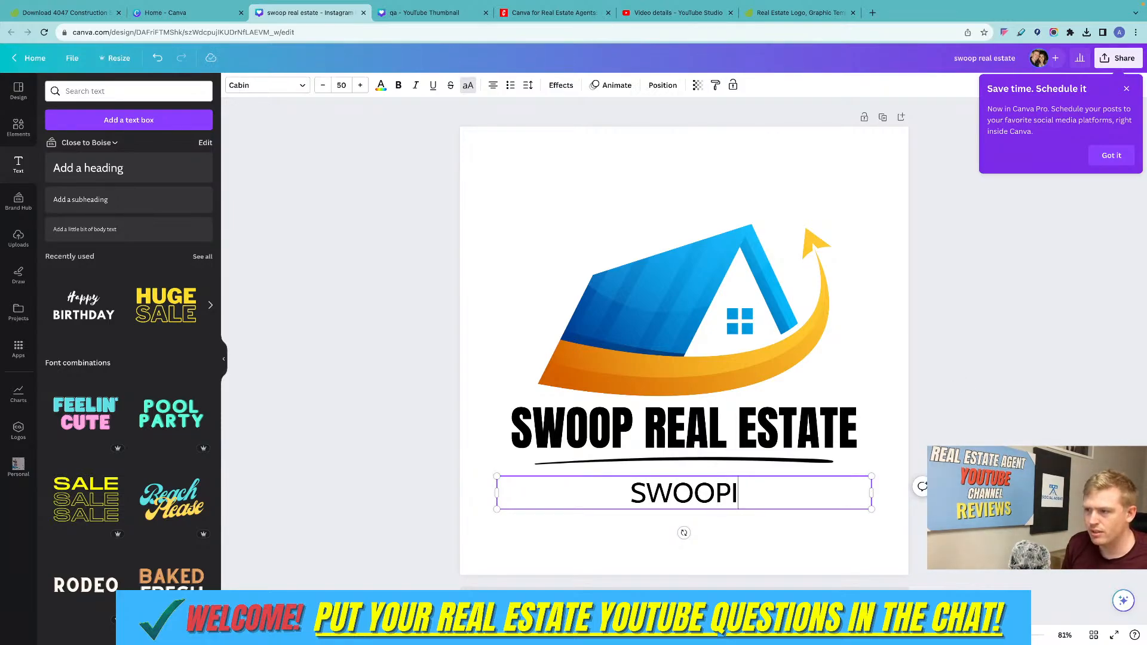
{"action": "type", "text": "NG ON GREAT DEALS"}
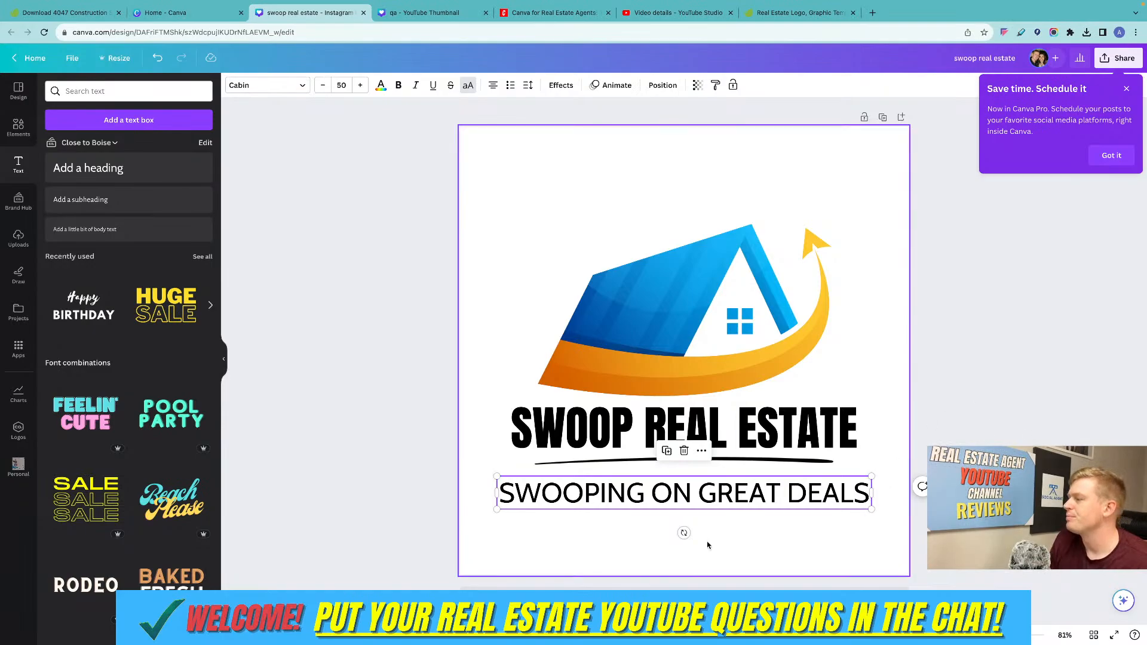
{"action": "left_click", "coordinate": [548, 524]}
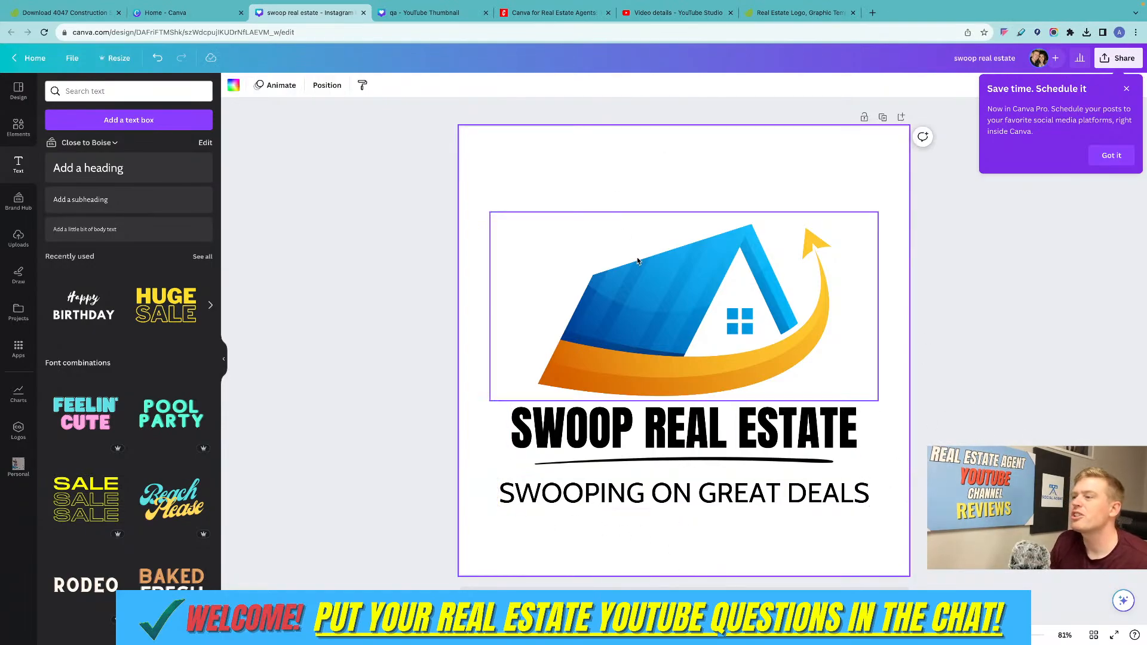
Move the house graphic, both text lines and the underline upward together on the page.
{"action": "left_click_drag", "start_coordinate": [488, 112], "coordinate": [835, 525]}
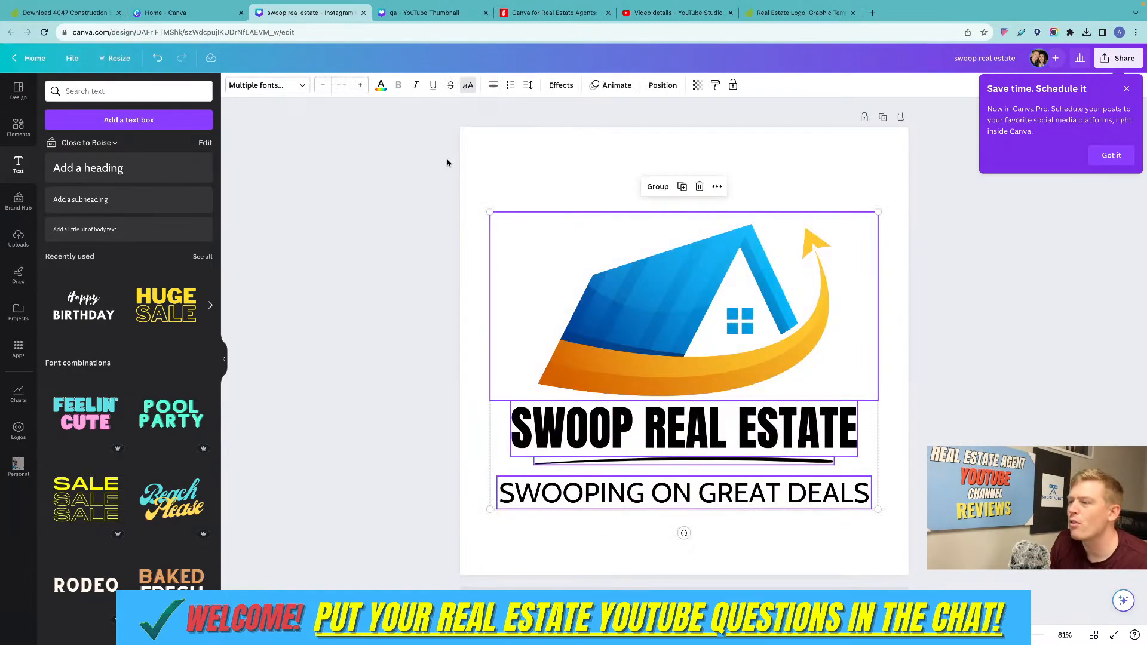
{"action": "left_click_drag", "start_coordinate": [689, 301], "coordinate": [689, 258]}
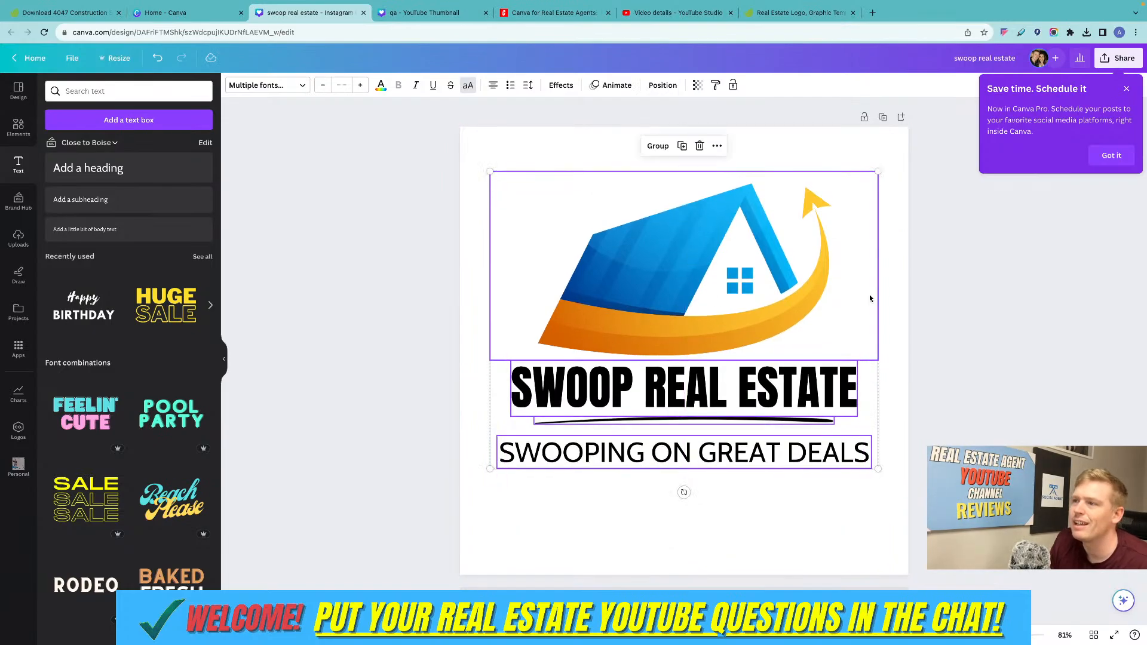
{"action": "left_click", "coordinate": [578, 153]}
{"action": "left_click_drag", "start_coordinate": [579, 153], "coordinate": [747, 471]}
{"action": "left_click", "coordinate": [967, 295]}
Try the Scandi filter on the house graphic and reset its filter to None.
{"action": "left_click", "coordinate": [630, 259]}
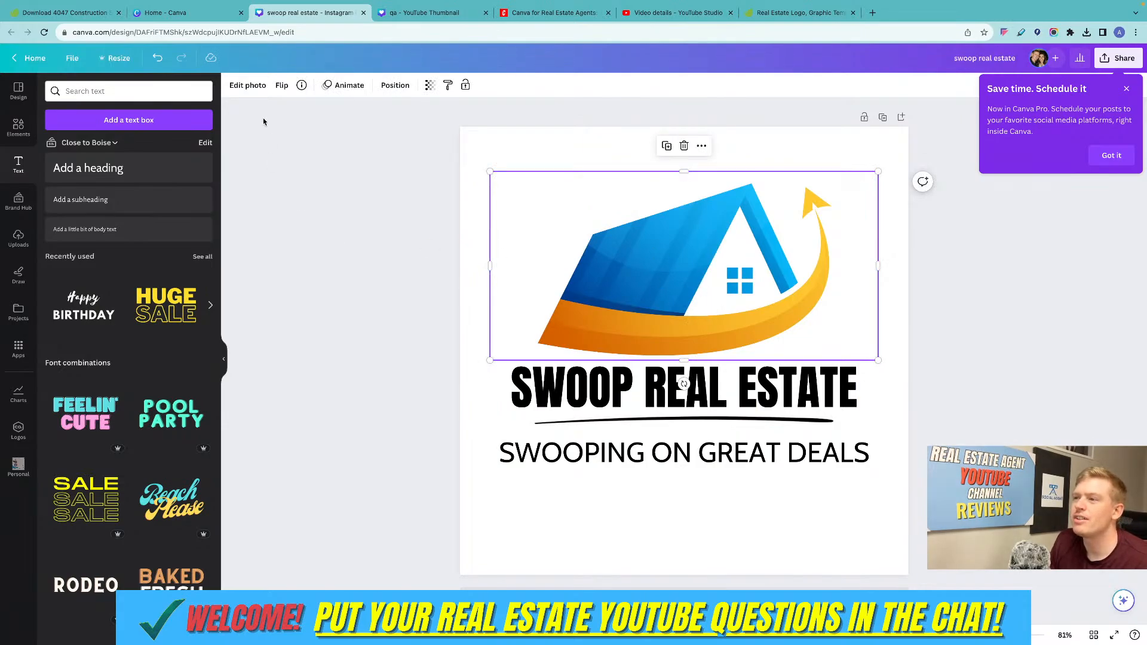
{"action": "left_click", "coordinate": [236, 84]}
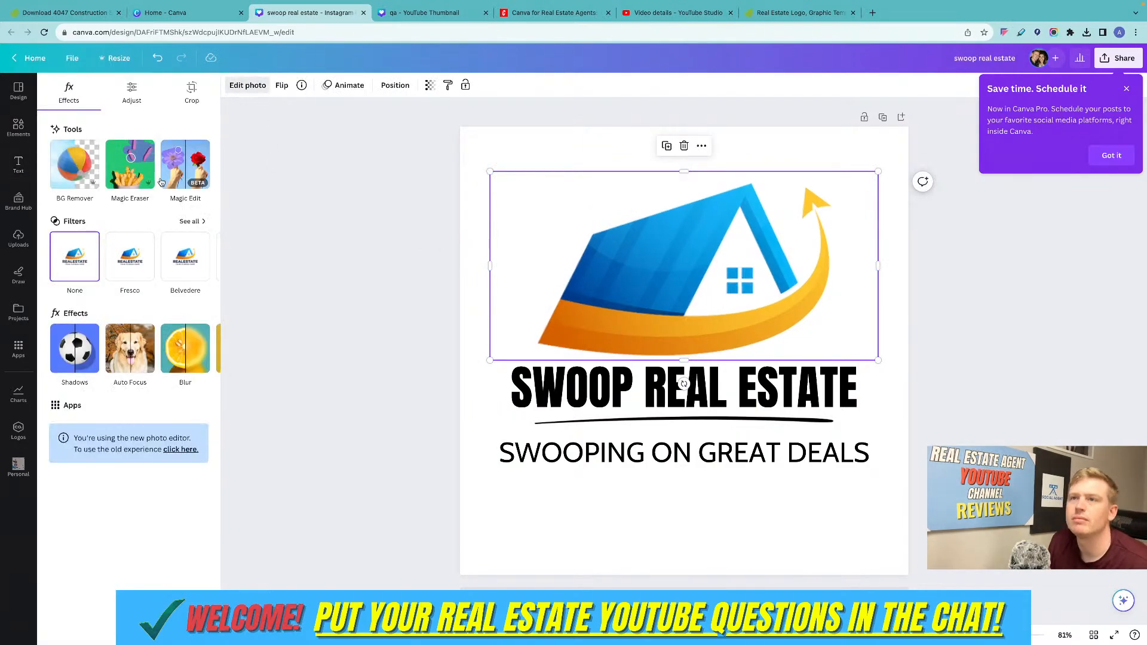
{"action": "left_click", "coordinate": [120, 102]}
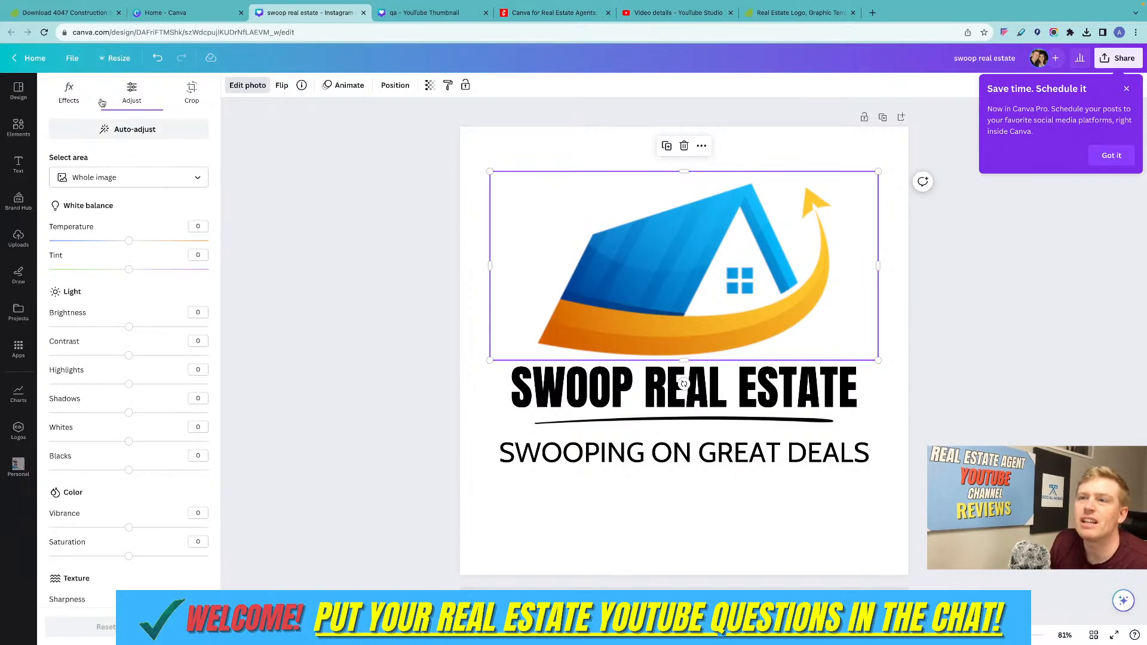
{"action": "left_click", "coordinate": [82, 89]}
{"action": "left_click", "coordinate": [190, 221]}
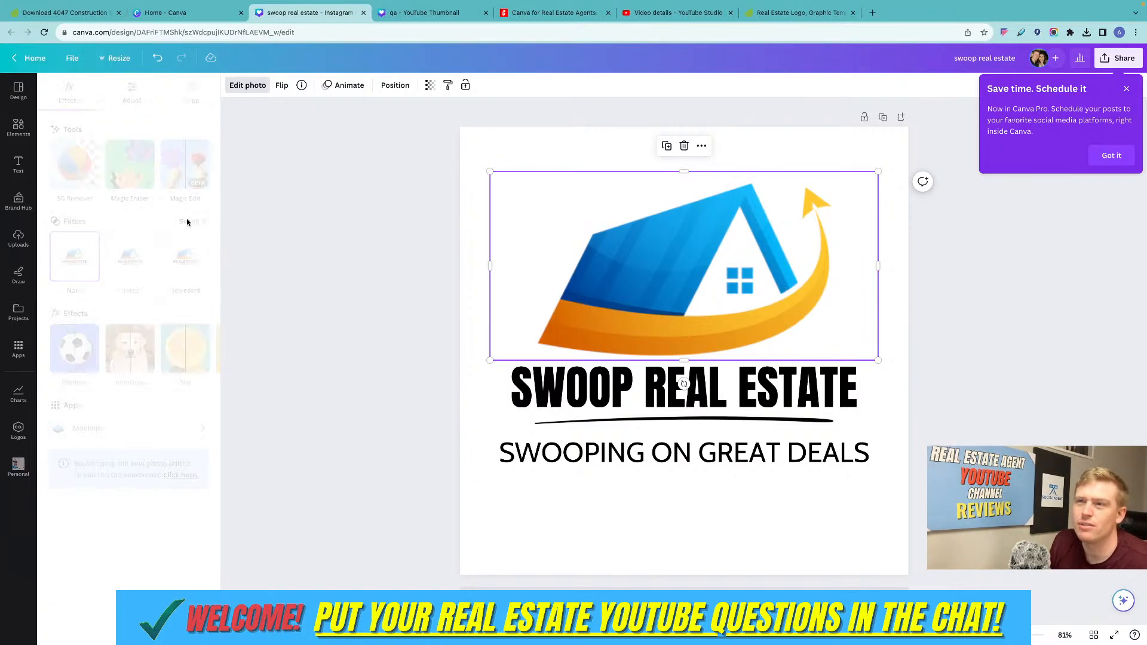
{"action": "scroll", "coordinate": [167, 237], "scroll_direction": "down", "scroll_amount": 1}
{"action": "scroll", "coordinate": [167, 238], "scroll_direction": "down", "scroll_amount": 1}
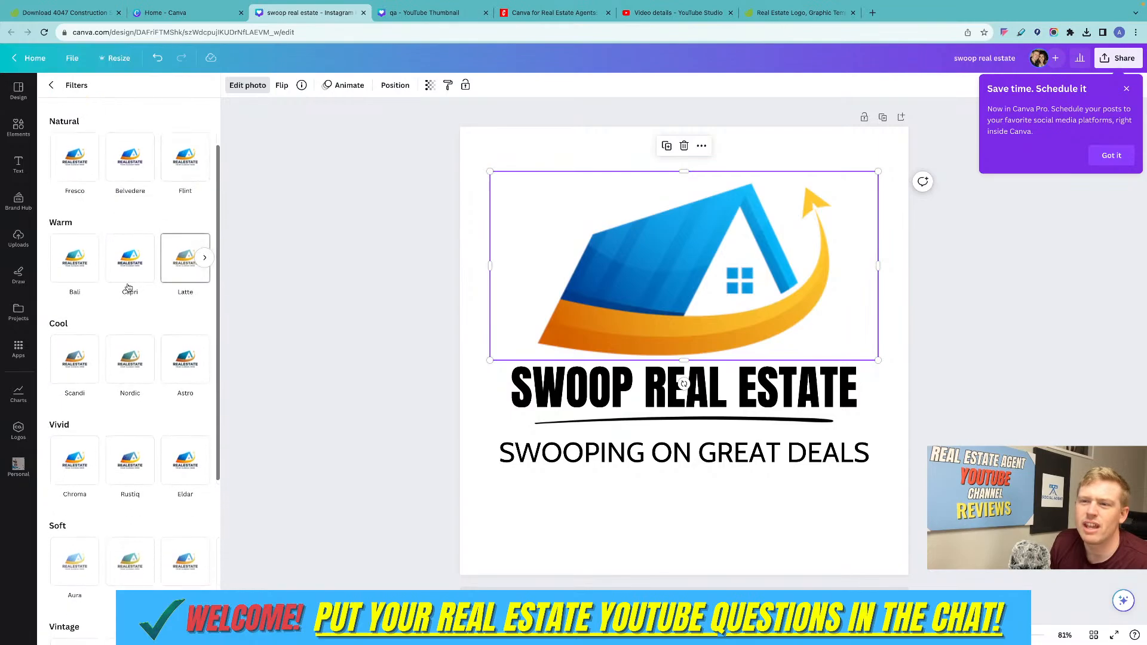
{"action": "left_click", "coordinate": [70, 364]}
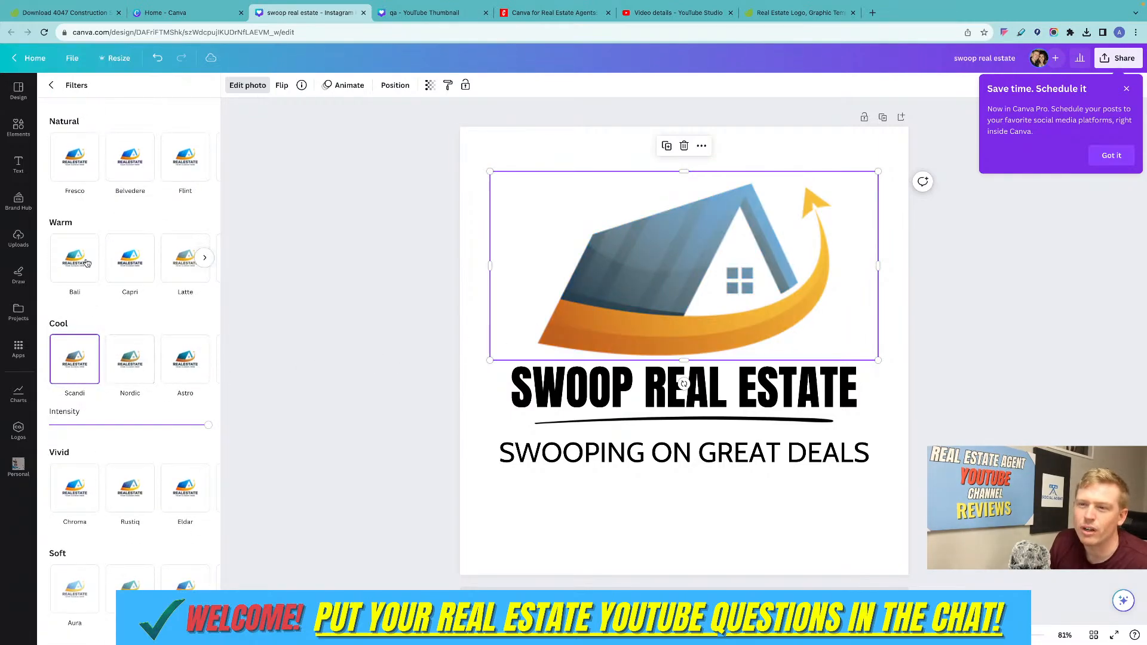
{"action": "left_click", "coordinate": [57, 88]}
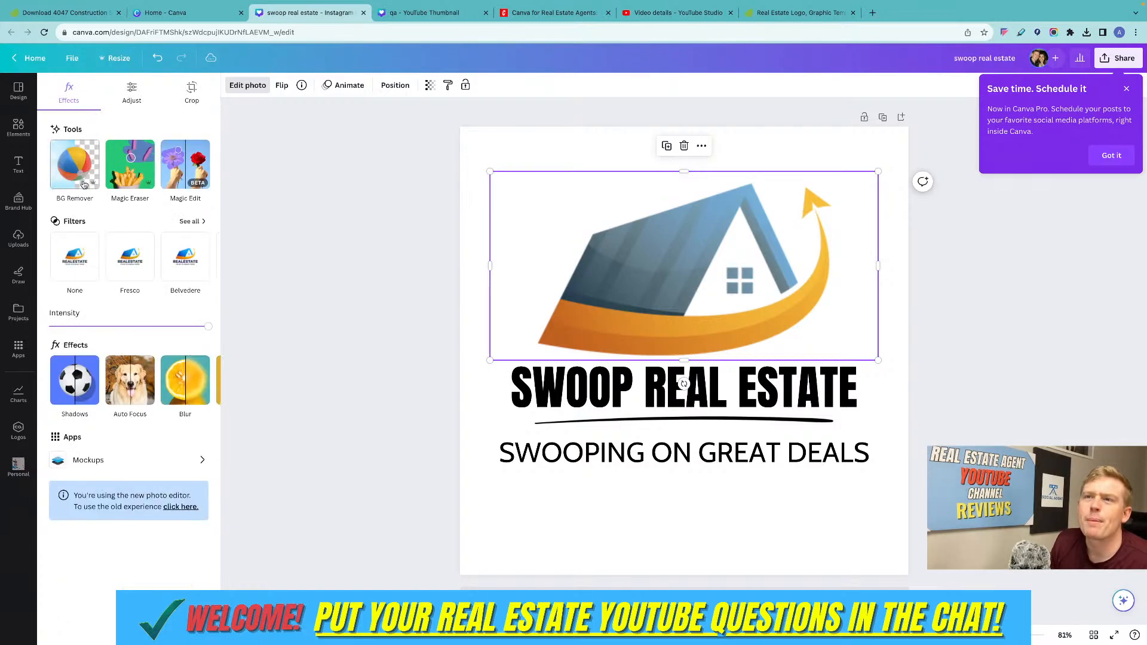
{"action": "left_click", "coordinate": [62, 239]}
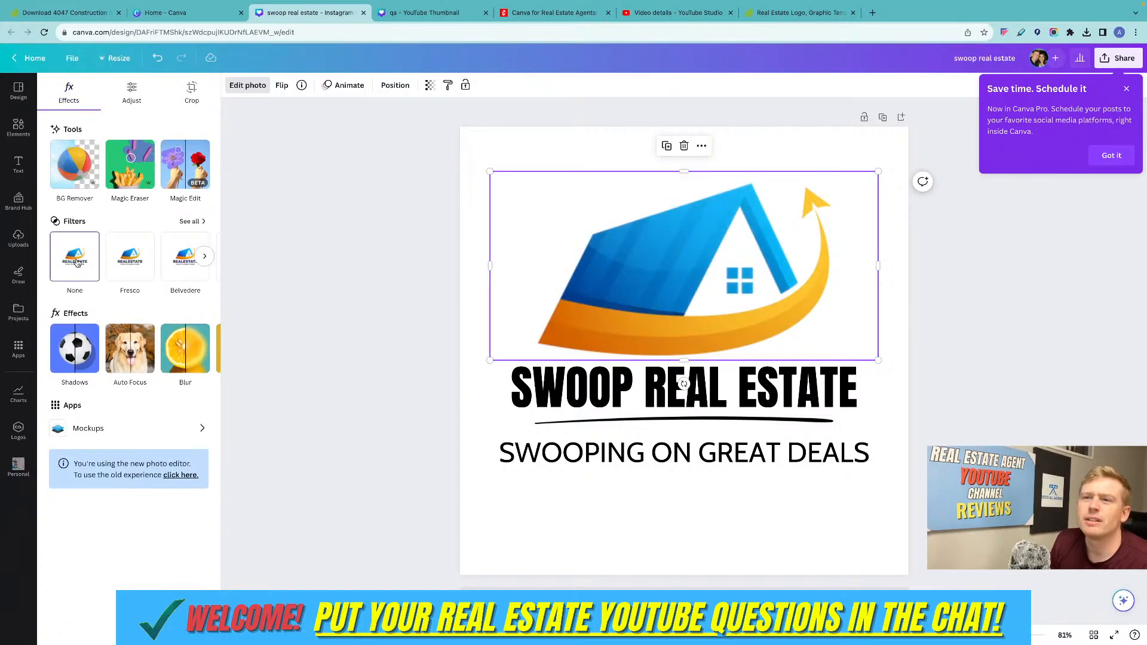
Browse the Duotone presets for the house graphic and apply Fuchsia.
{"action": "left_click", "coordinate": [204, 351]}
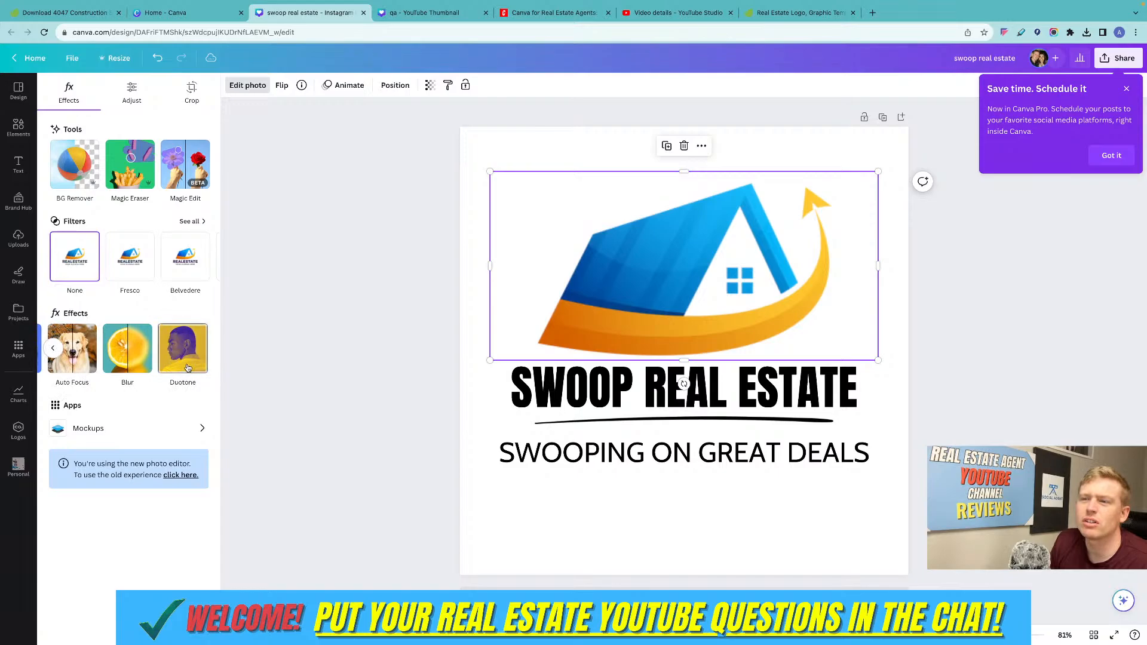
{"action": "left_click", "coordinate": [187, 367]}
{"action": "scroll", "coordinate": [191, 358], "scroll_direction": "down", "scroll_amount": 3}
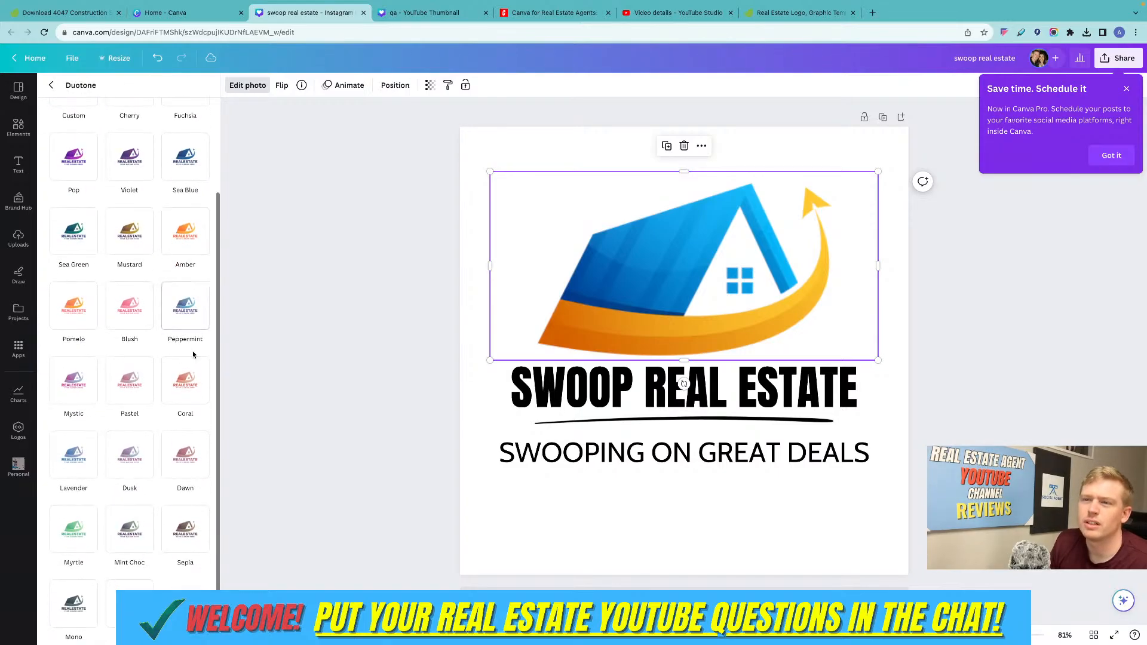
{"action": "scroll", "coordinate": [168, 457], "scroll_direction": "up", "scroll_amount": 2}
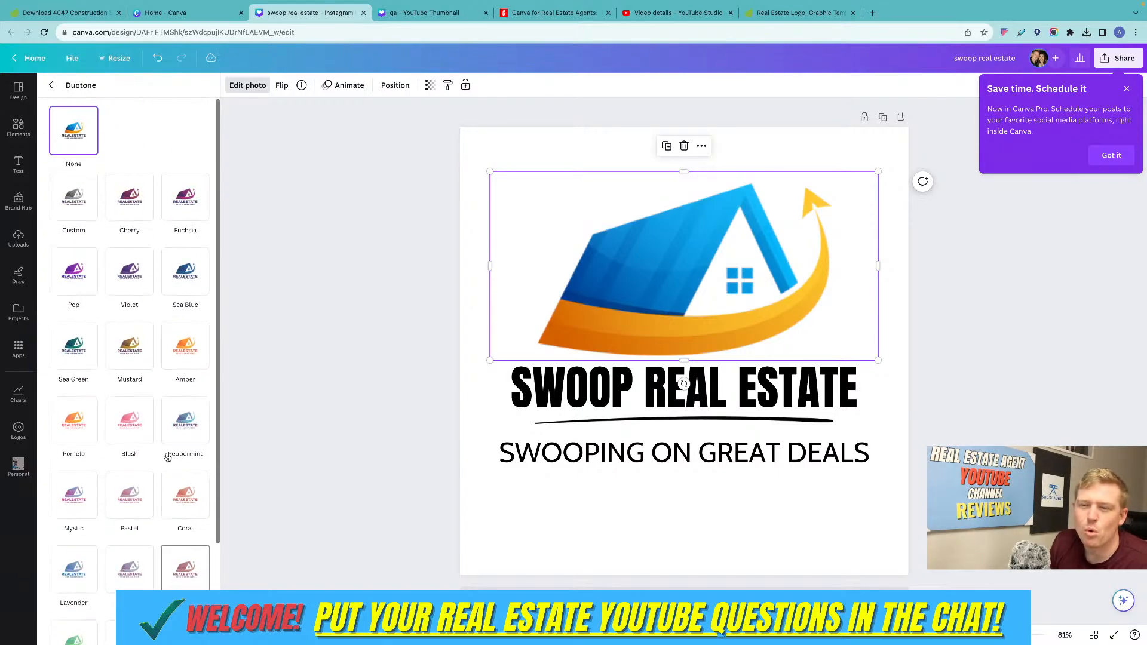
{"action": "scroll", "coordinate": [150, 270], "scroll_direction": "down", "scroll_amount": 1}
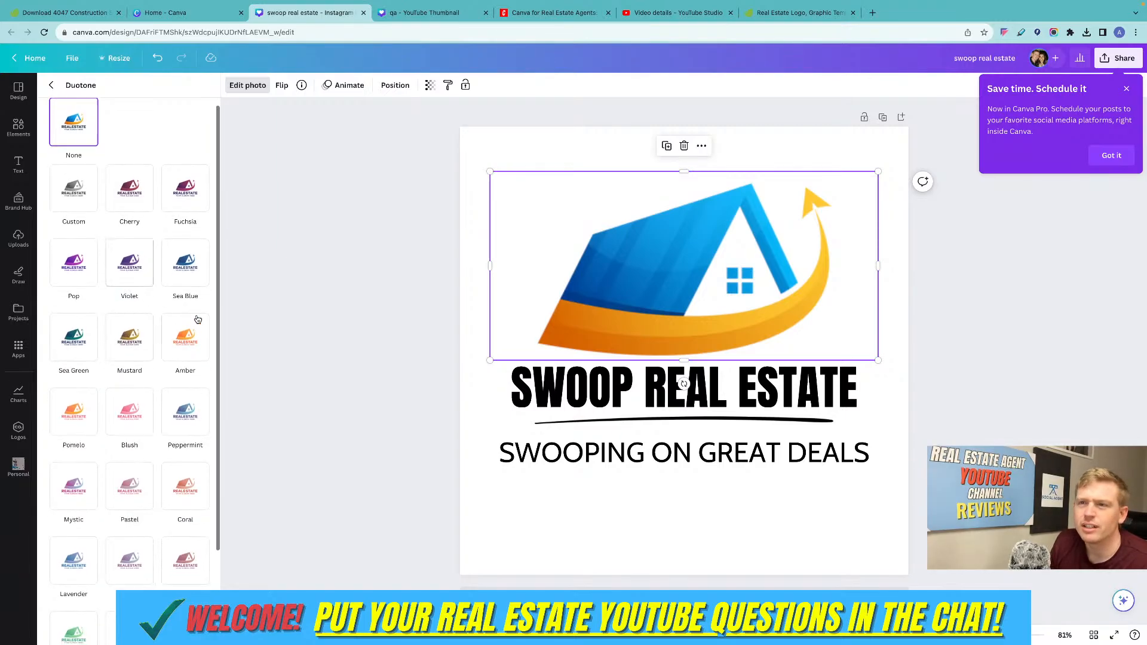
{"action": "scroll", "coordinate": [177, 342], "scroll_direction": "up", "scroll_amount": 1}
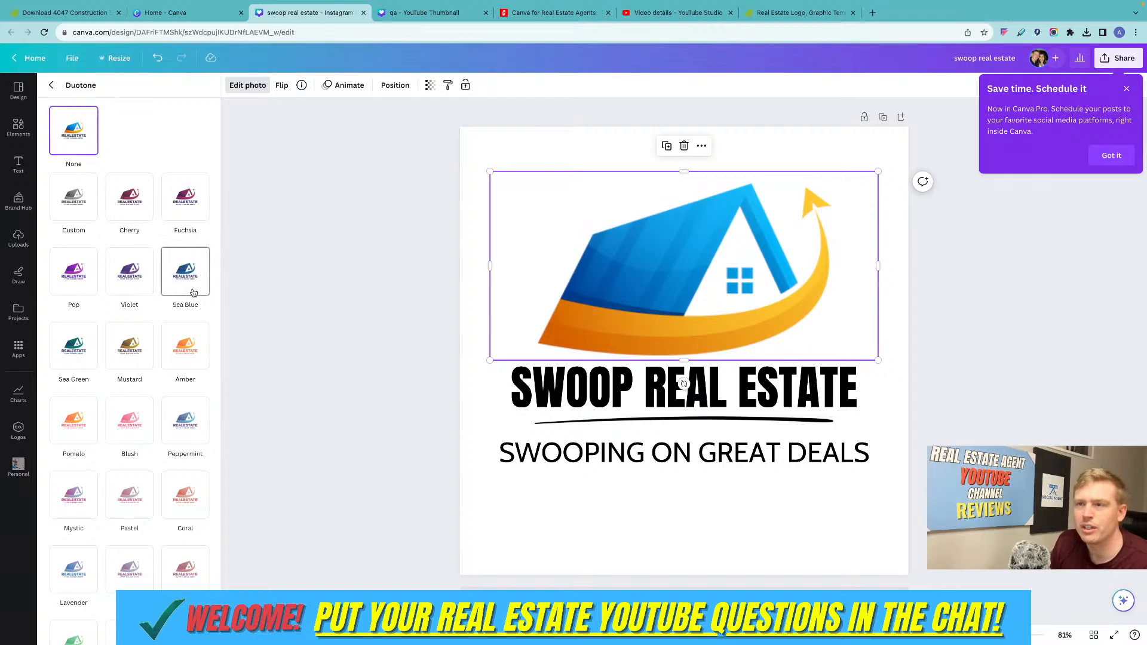
{"action": "left_click", "coordinate": [180, 200]}
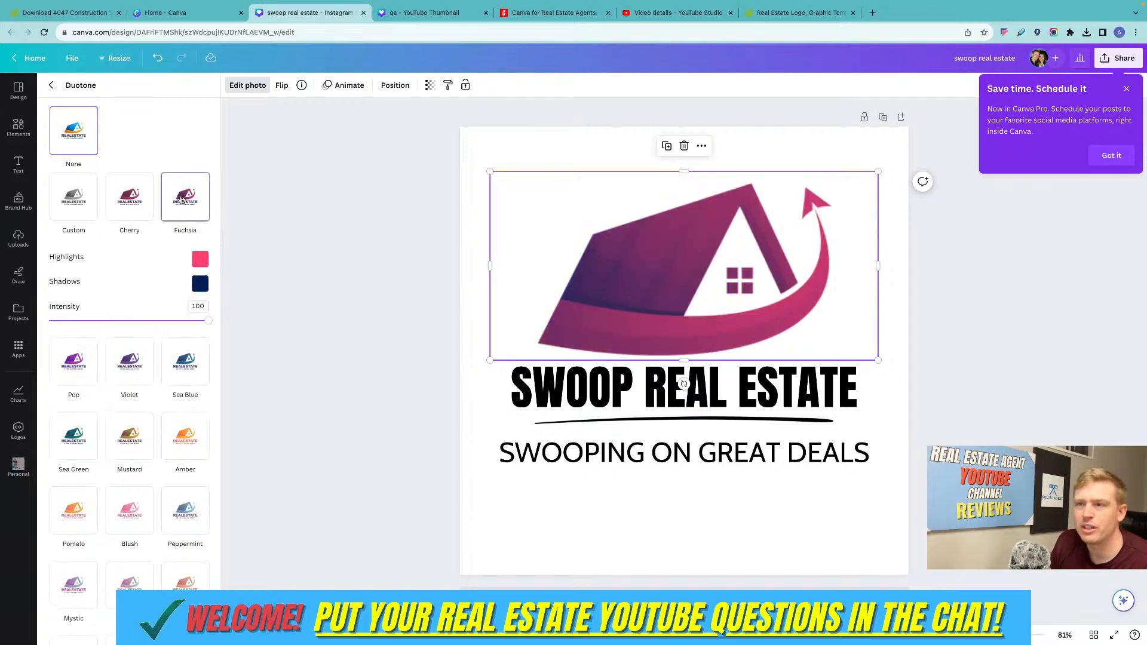
{"action": "left_click", "coordinate": [996, 299]}
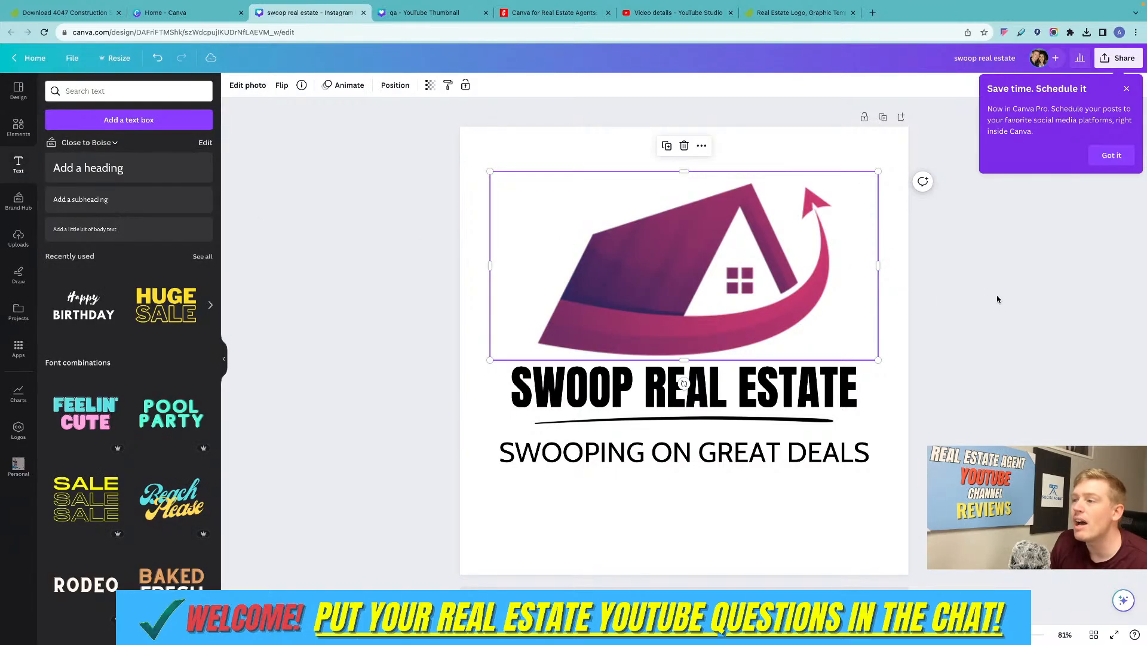
Try the Blush duotone preset on the house graphic and switch it to Sepia.
{"action": "left_click", "coordinate": [642, 268]}
{"action": "left_click", "coordinate": [246, 85]}
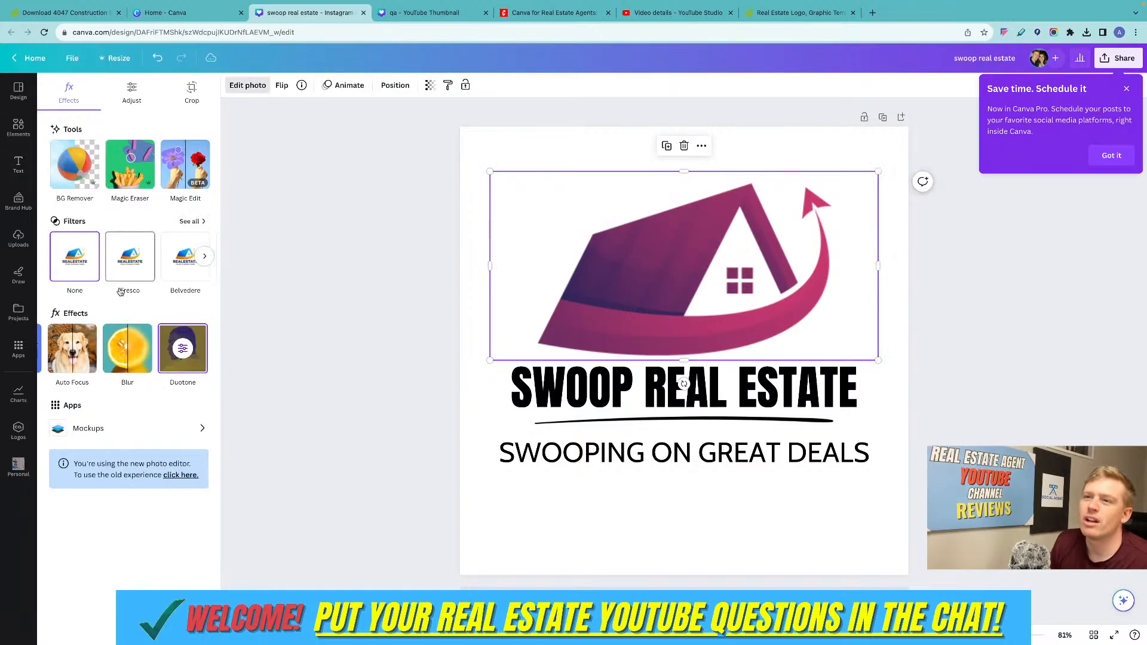
{"action": "left_click", "coordinate": [182, 348]}
{"action": "scroll", "coordinate": [179, 334], "scroll_direction": "down", "scroll_amount": 3}
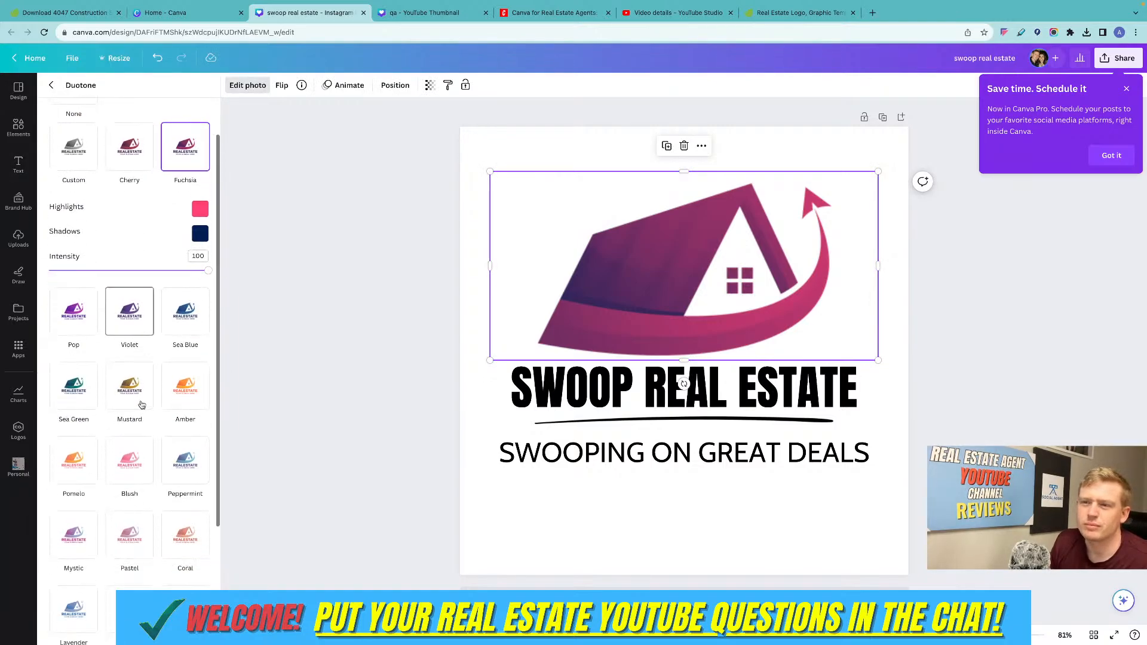
{"action": "left_click", "coordinate": [136, 425]}
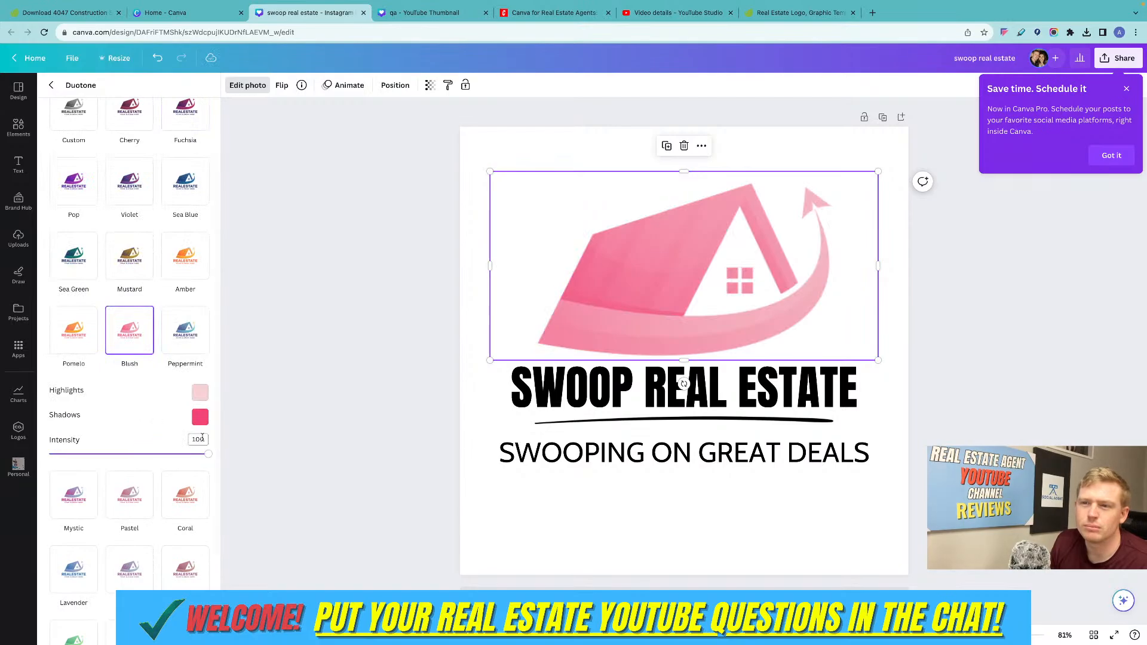
{"action": "scroll", "coordinate": [191, 436], "scroll_direction": "down", "scroll_amount": 2}
{"action": "left_click", "coordinate": [182, 525]}
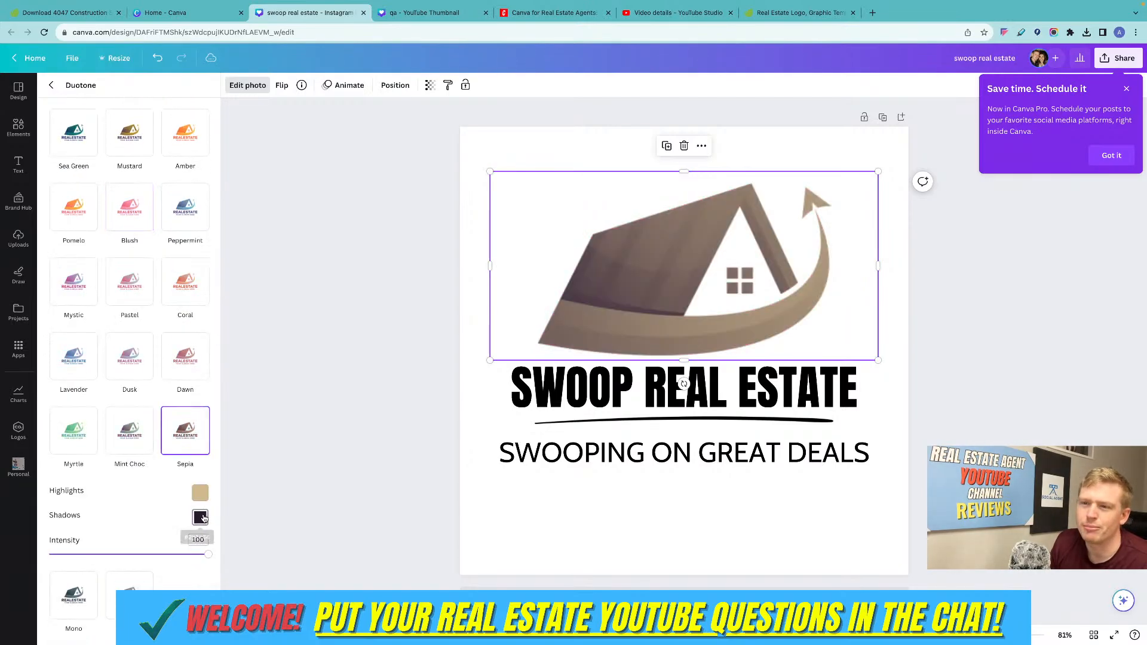
Move the "SWOOP REAL ESTATE" title slightly to the right above its underline.
{"action": "left_click", "coordinate": [371, 357]}
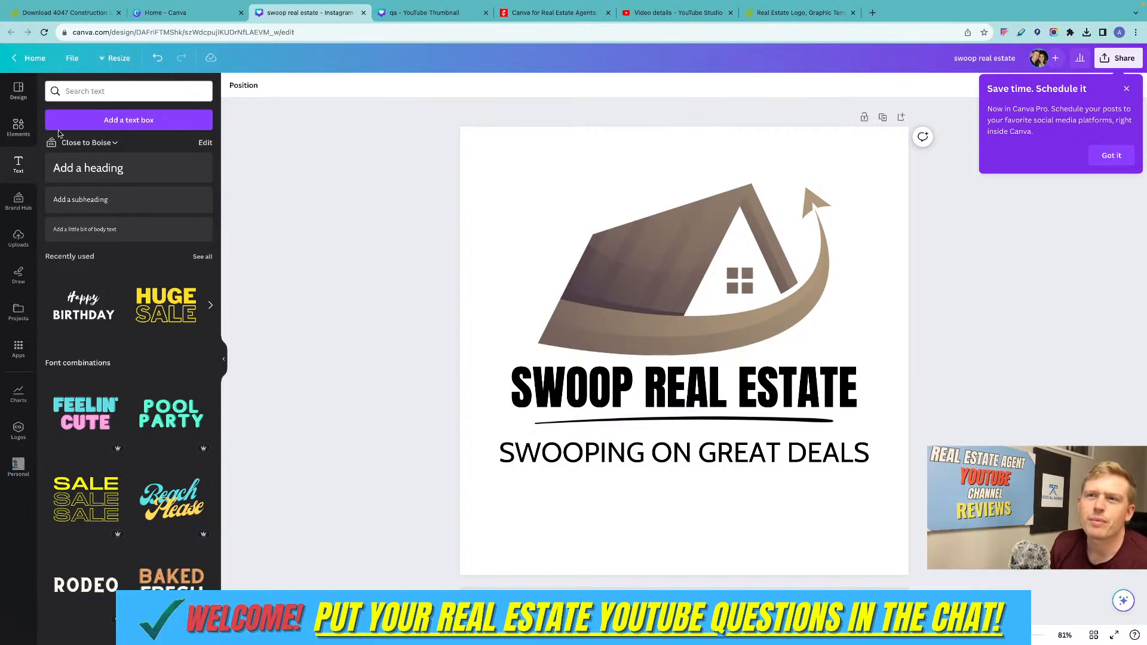
{"action": "left_click", "coordinate": [515, 154]}
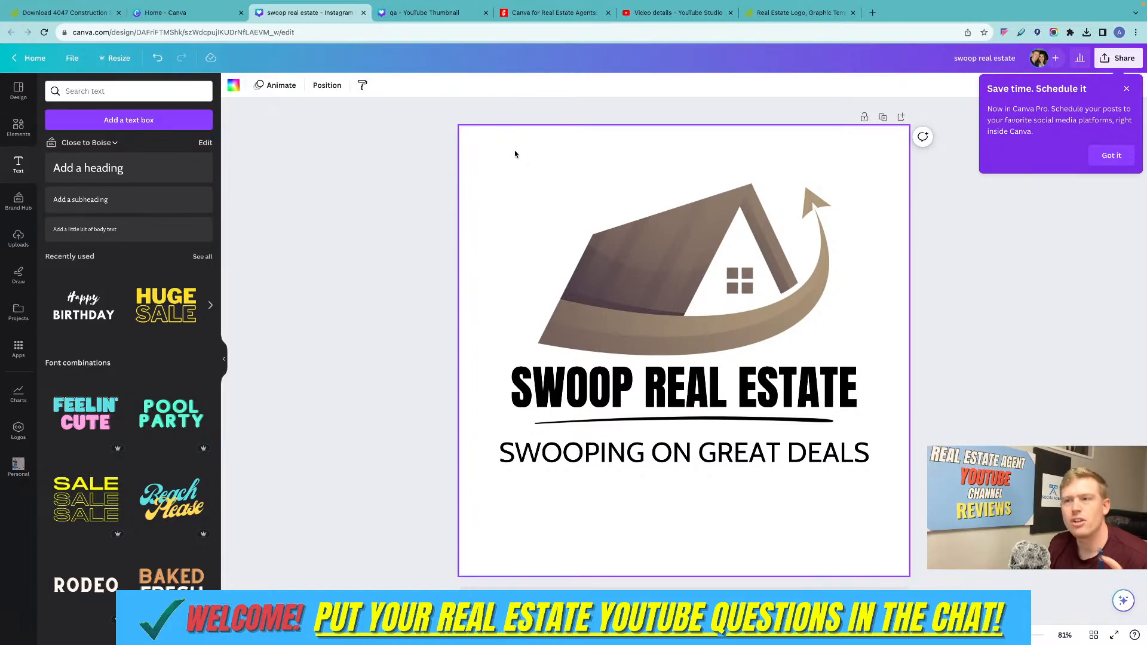
{"action": "mouse_move", "coordinate": [719, 409]}
{"action": "left_mouse_down"}
{"action": "mouse_move", "coordinate": [717, 297]}
{"action": "mouse_move", "coordinate": [721, 394]}
{"action": "left_mouse_up"}
{"action": "left_click", "coordinate": [412, 223]}
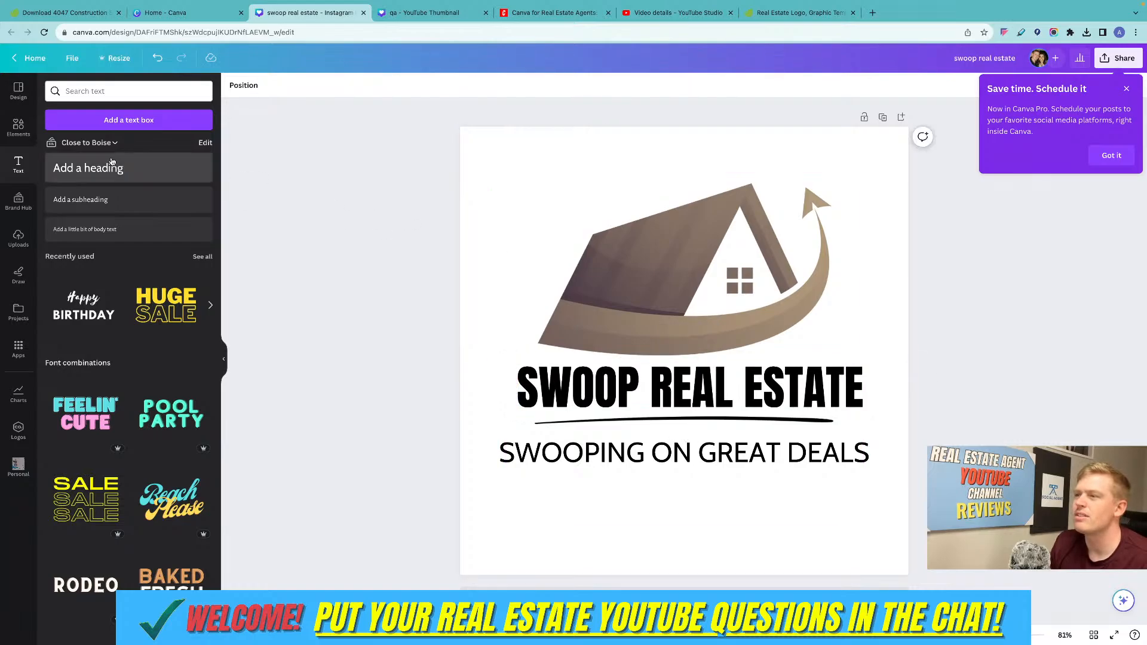
Replace the "underline" element search with "house" and add the beige two-storey house graphic to the page.
{"action": "left_click", "coordinate": [18, 127]}
{"action": "left_click", "coordinate": [84, 119]}
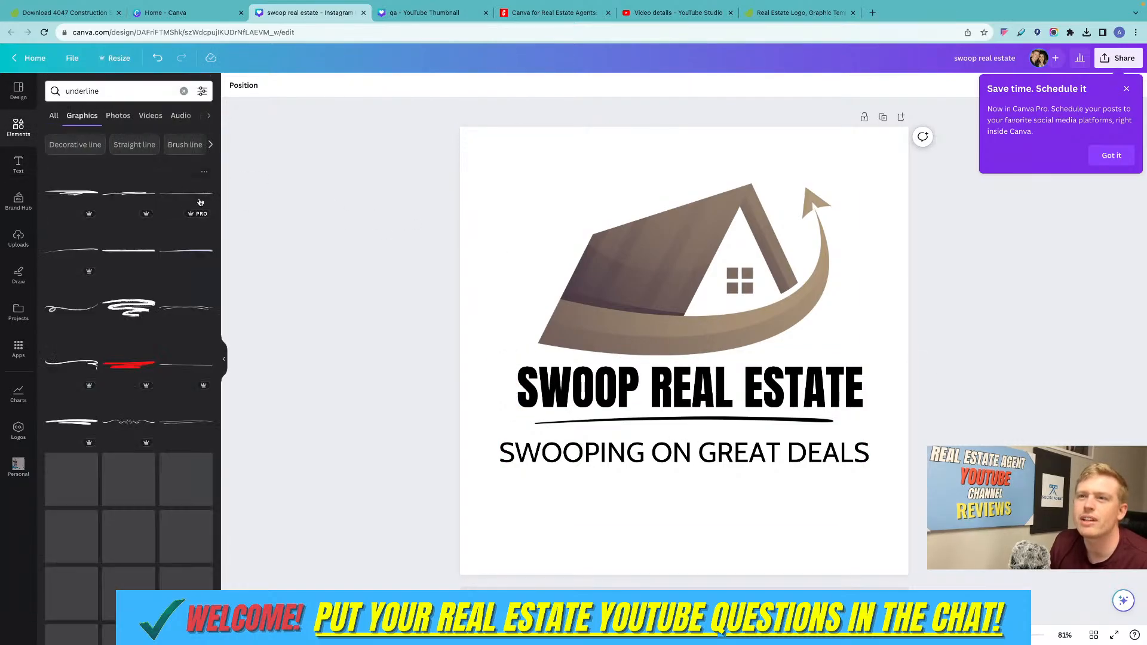
{"action": "left_click", "coordinate": [184, 92]}
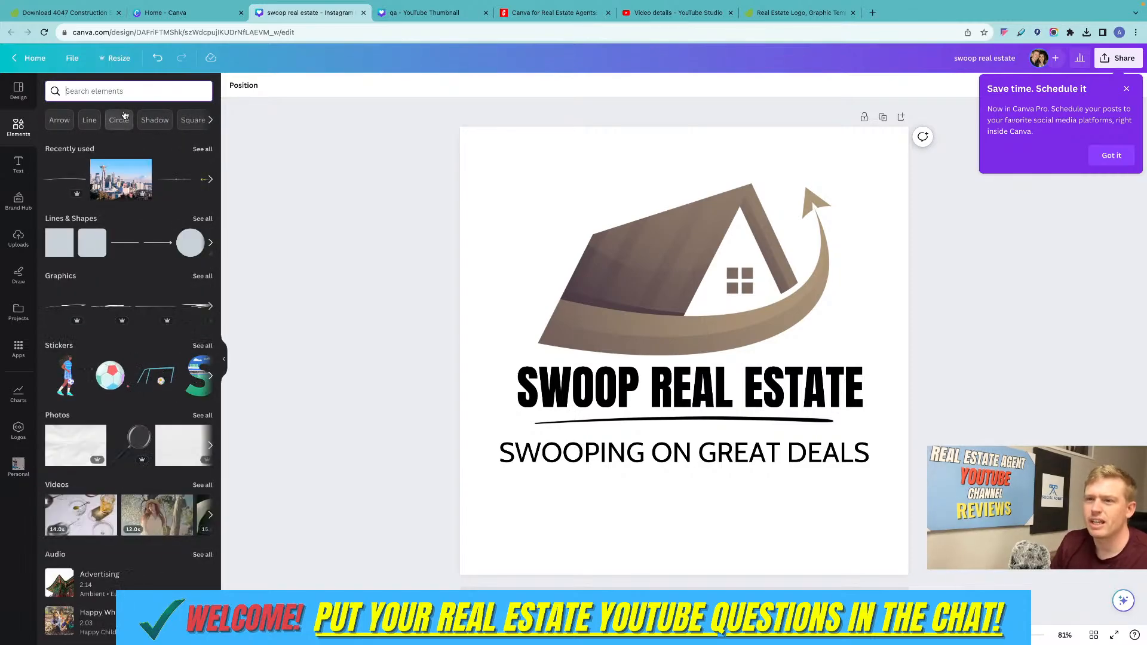
{"action": "type", "text": "house"}
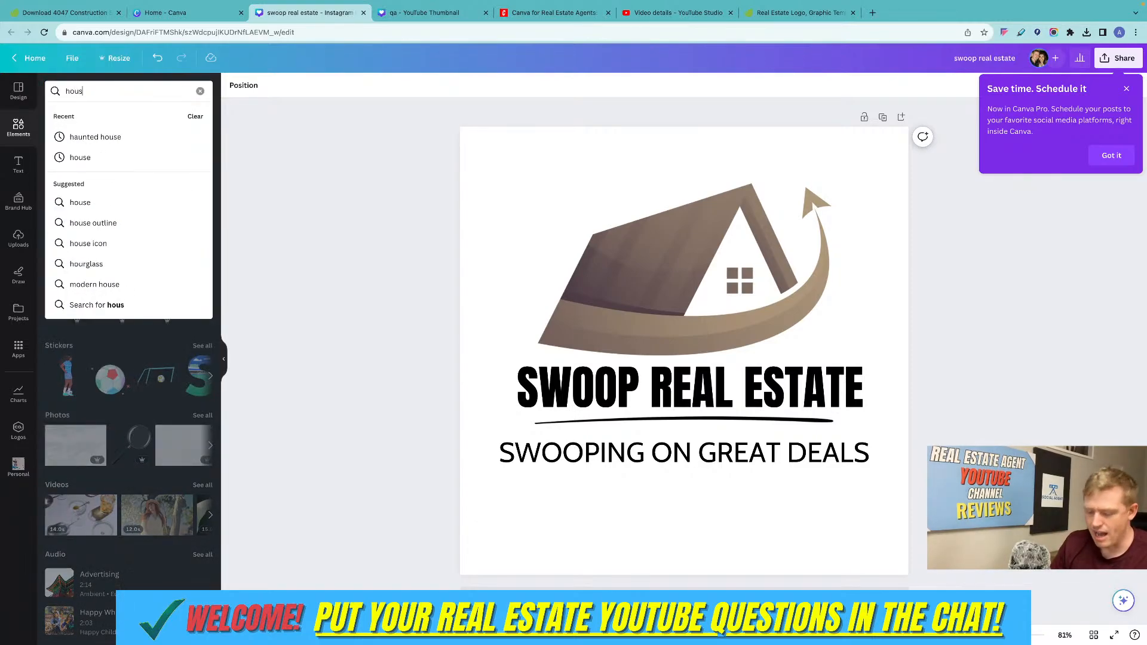
{"action": "key", "text": "Return"}
{"action": "left_click", "coordinate": [103, 205]}
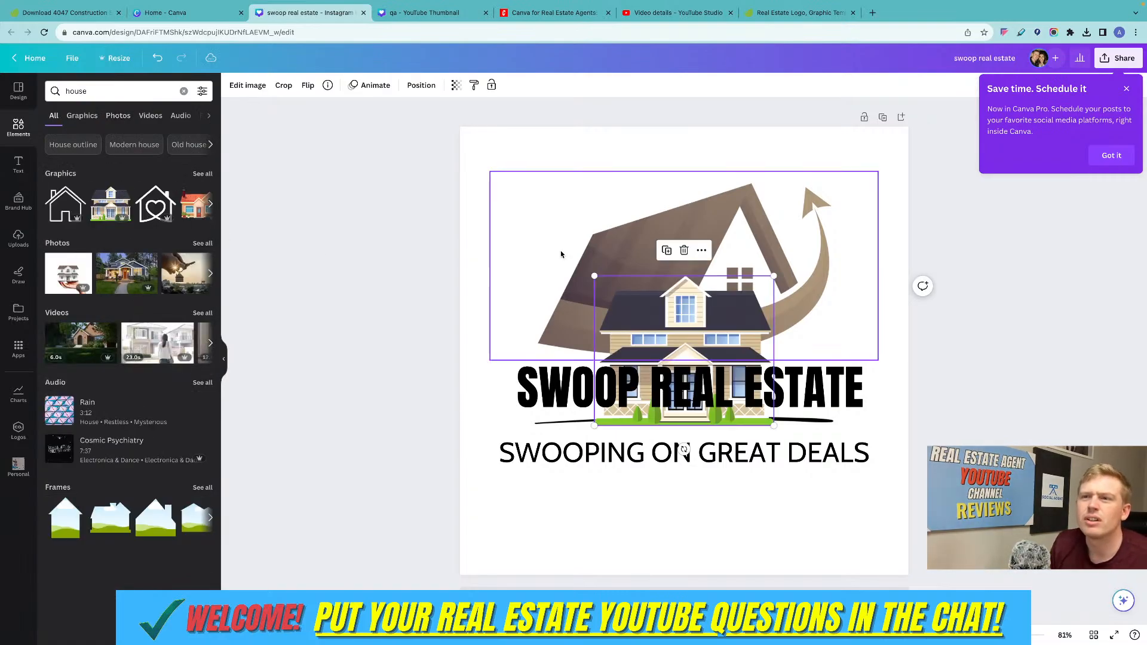
Enlarge the two-storey house illustration to span the page width and position it over the existing logo.
{"action": "left_click_drag", "start_coordinate": [595, 276], "coordinate": [211, 119]}
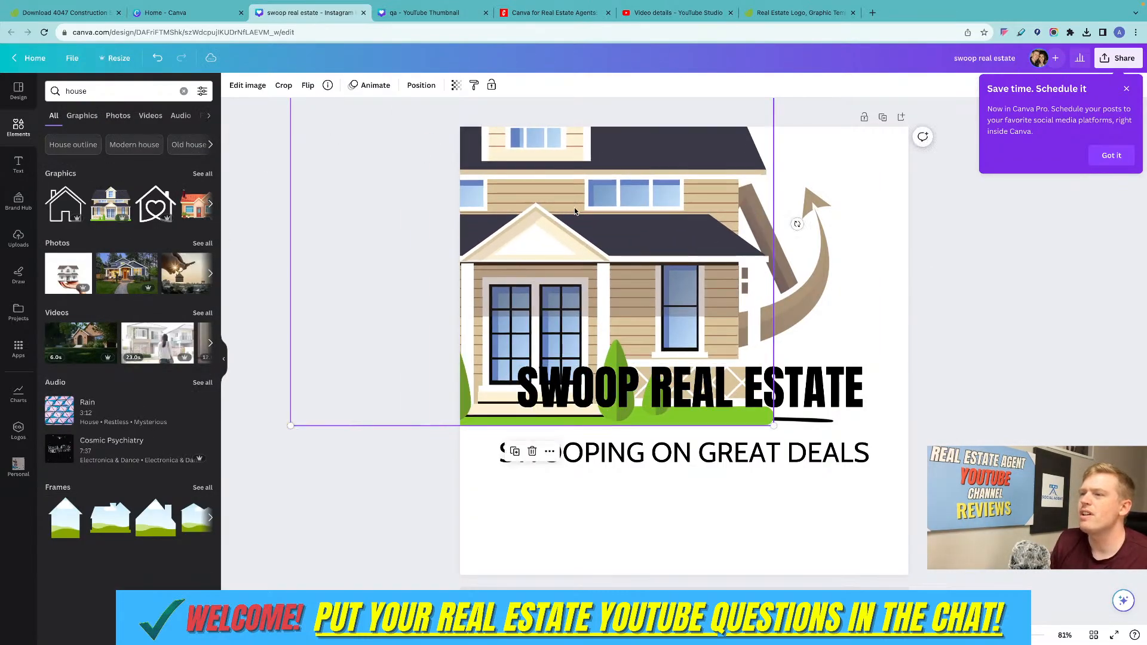
{"action": "left_click_drag", "start_coordinate": [574, 209], "coordinate": [721, 259]}
{"action": "left_click", "coordinate": [1018, 305]}
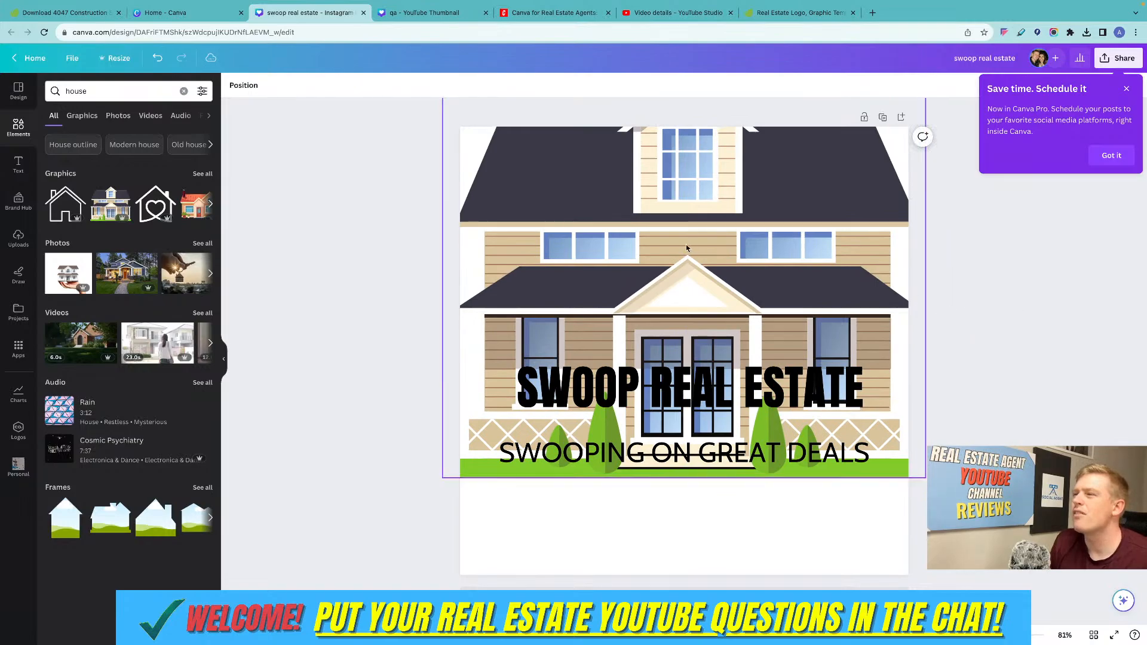
{"action": "double_click", "coordinate": [569, 193]}
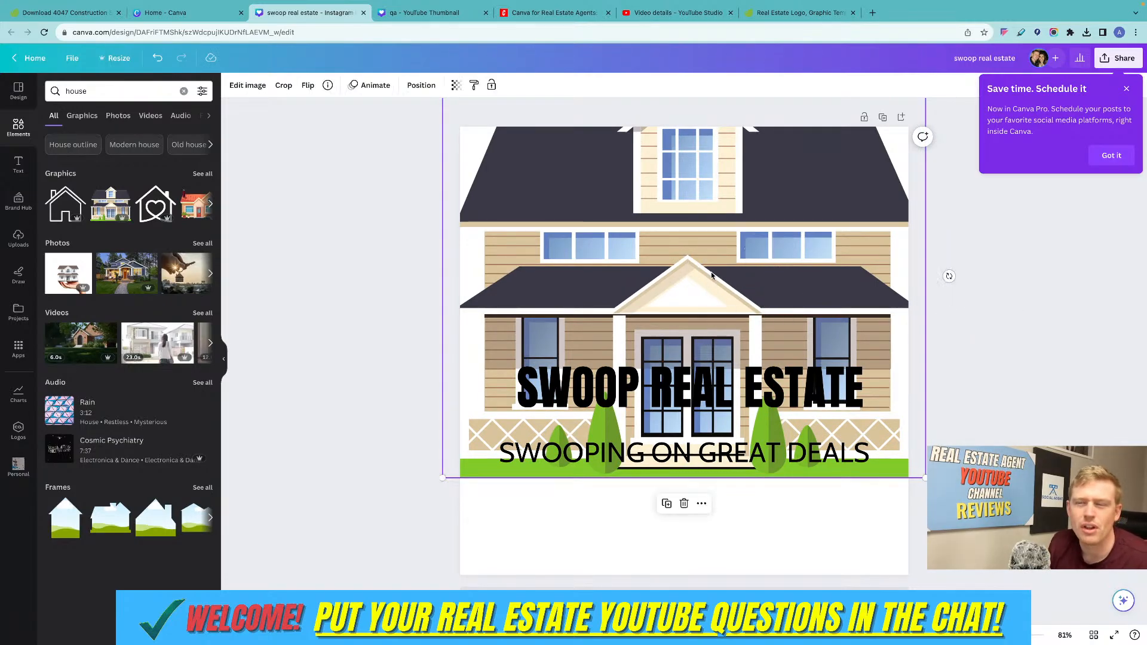
{"action": "left_click", "coordinate": [376, 190]}
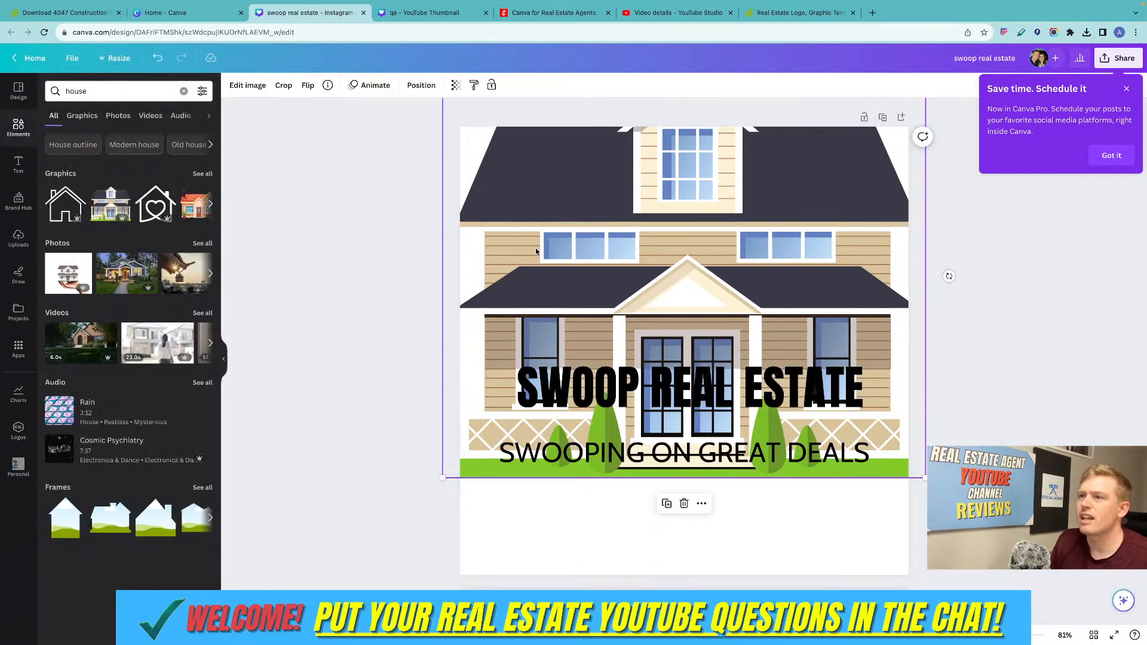
{"action": "left_click_drag", "start_coordinate": [536, 252], "coordinate": [525, 273]}
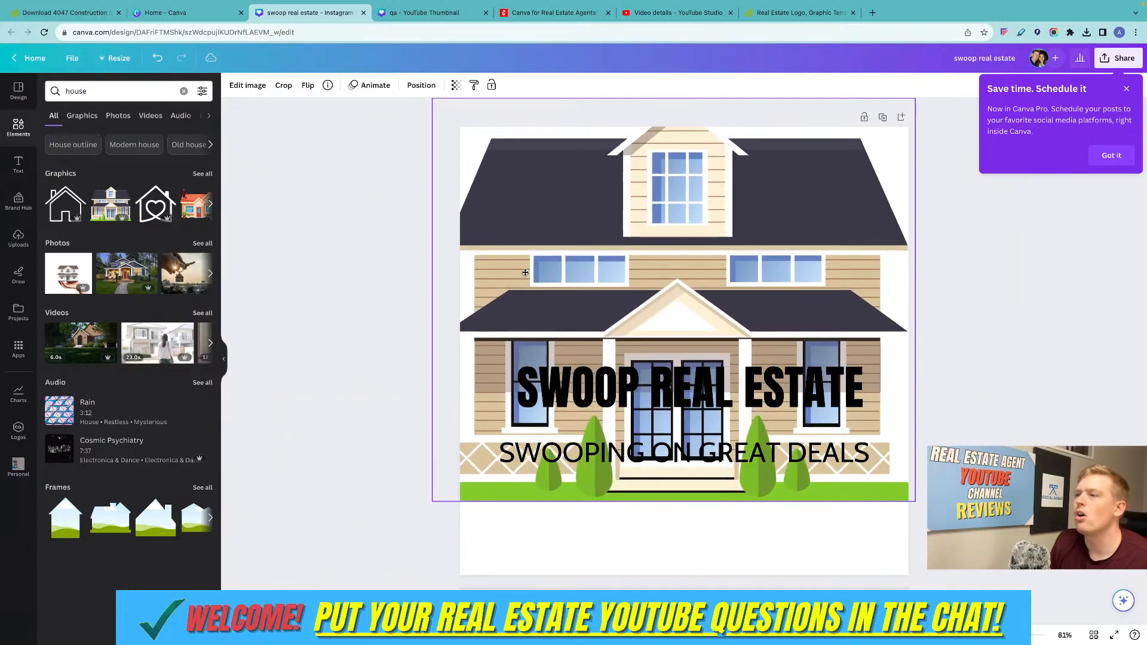
Move the sepia swoosh house graphic hidden behind the large house illustration farther down the page.
{"action": "left_click", "coordinate": [736, 259]}
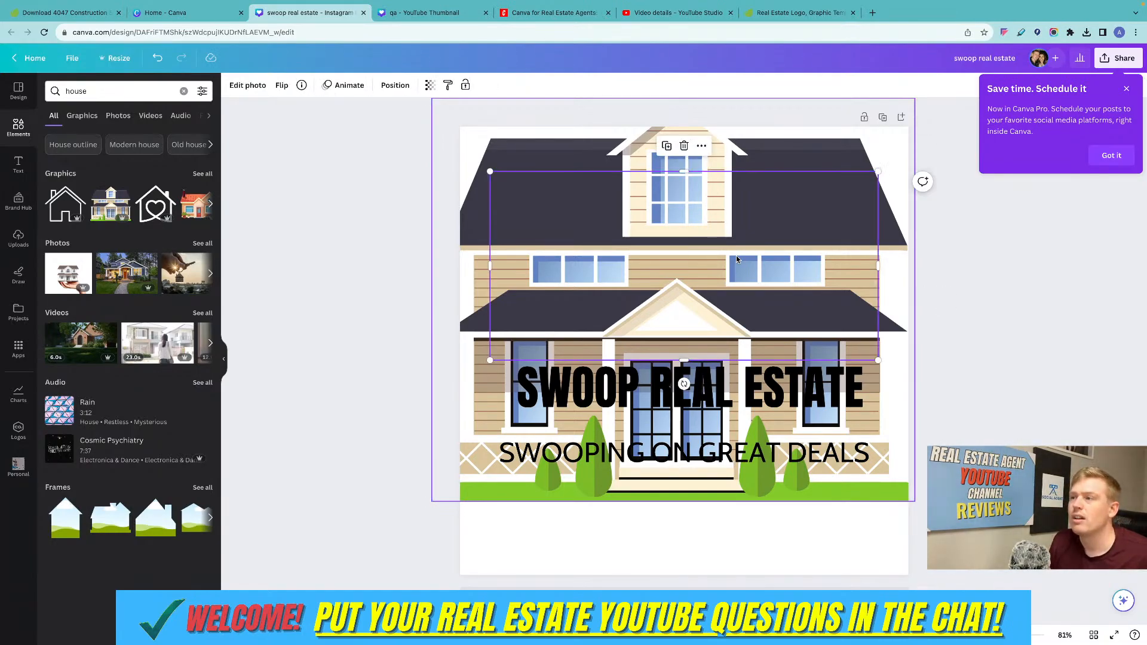
{"action": "left_click_drag", "start_coordinate": [729, 245], "coordinate": [740, 428]}
{"action": "scroll", "coordinate": [742, 478], "scroll_direction": "down", "scroll_amount": 5}
{"action": "left_click_drag", "start_coordinate": [738, 427], "coordinate": [719, 343]}
Send the "SWOOP REAL ESTATE" title backward behind the large house illustration.
{"action": "left_click", "coordinate": [723, 377]}
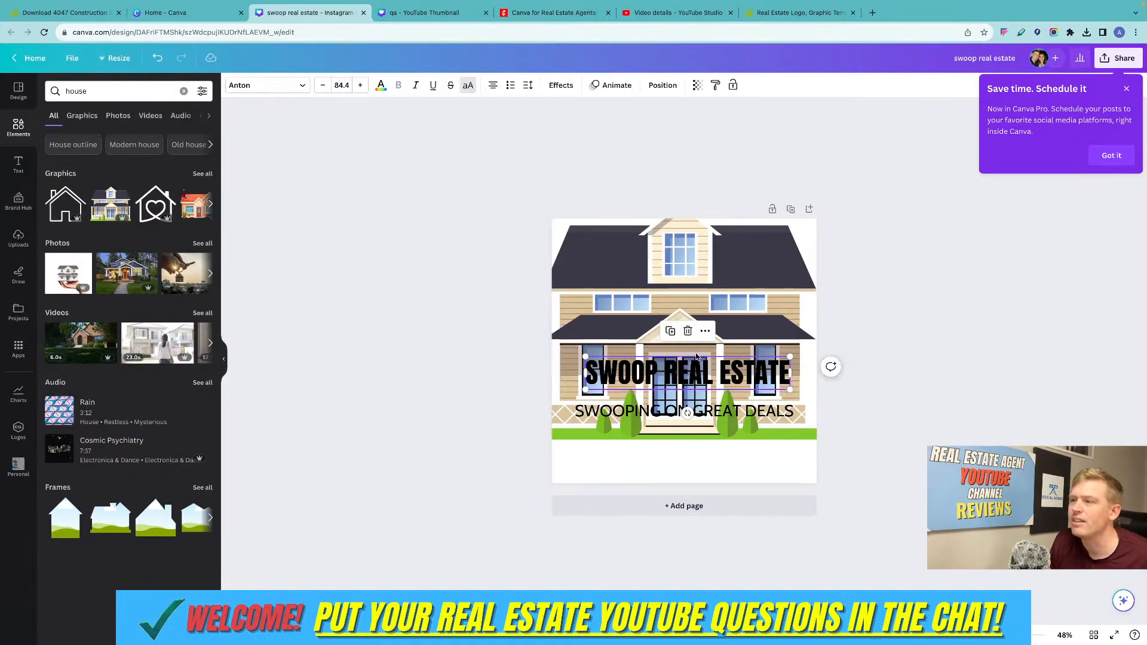
{"action": "left_click", "coordinate": [662, 85]}
{"action": "left_click", "coordinate": [168, 111]}
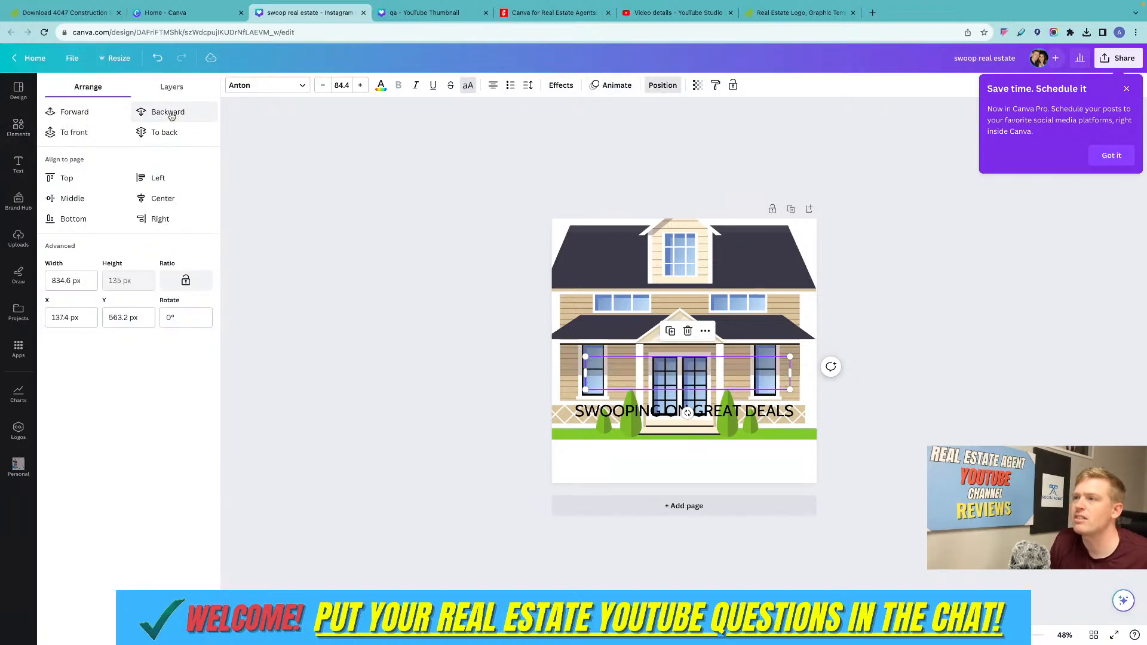
{"action": "left_click", "coordinate": [860, 324]}
Select the hidden "SWOOP REAL ESTATE" title and move it into the white space below the house illustration.
{"action": "left_click", "coordinate": [686, 400]}
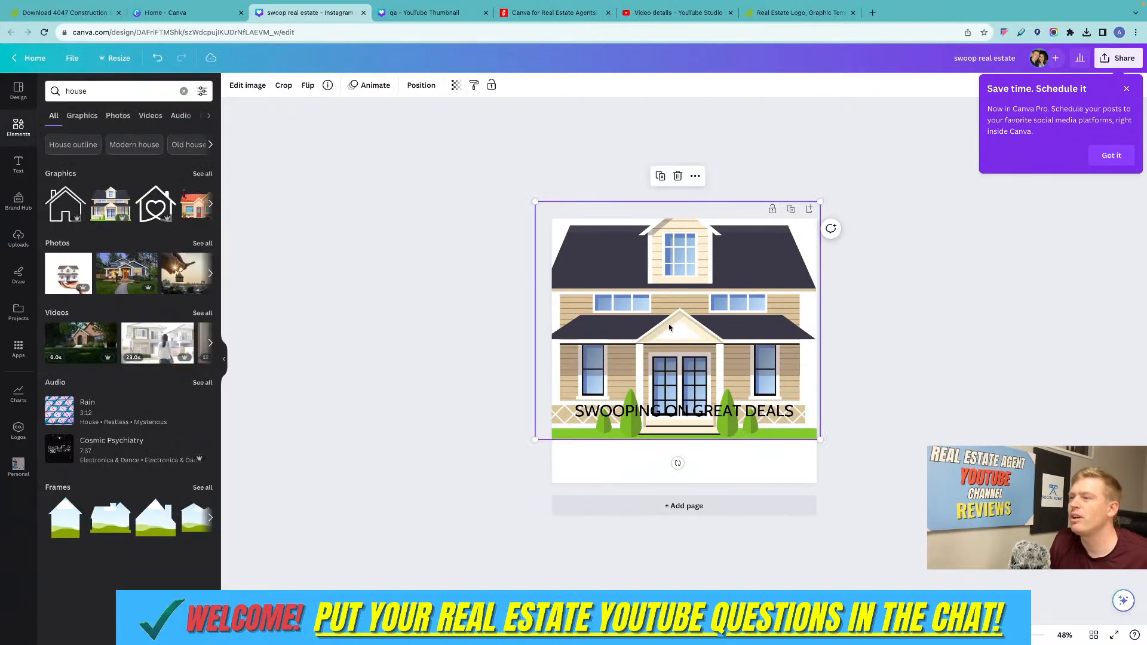
{"action": "left_click", "coordinate": [686, 406]}
{"action": "left_click", "coordinate": [651, 366]}
{"action": "left_click", "coordinate": [663, 375]}
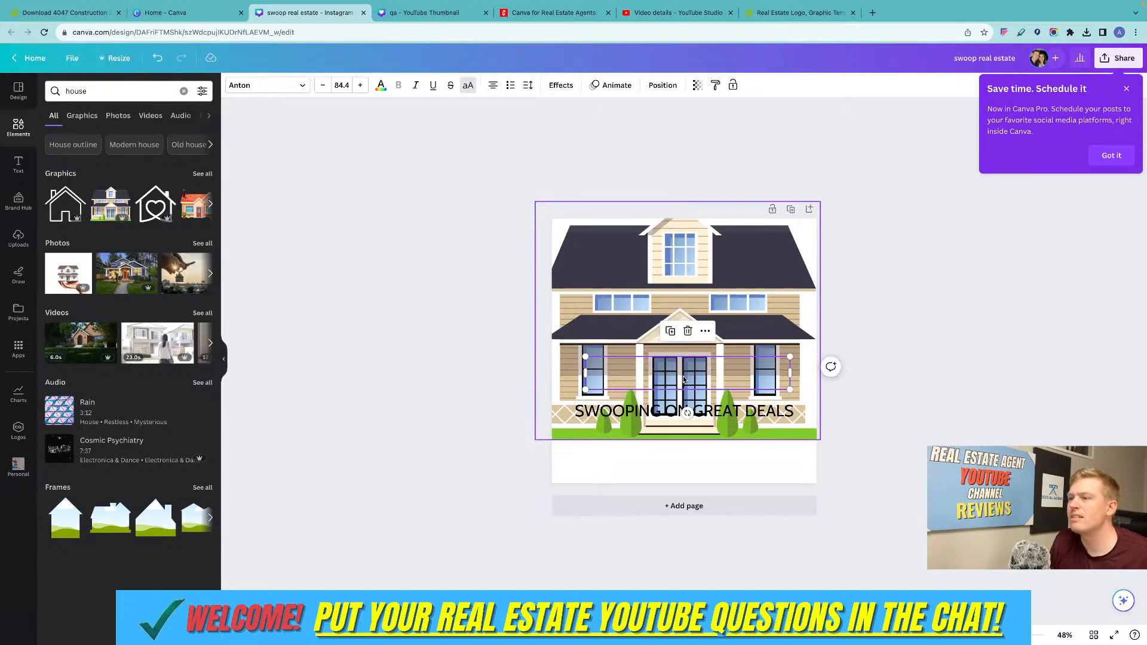
{"action": "left_click", "coordinate": [684, 380]}
{"action": "left_click", "coordinate": [684, 379]}
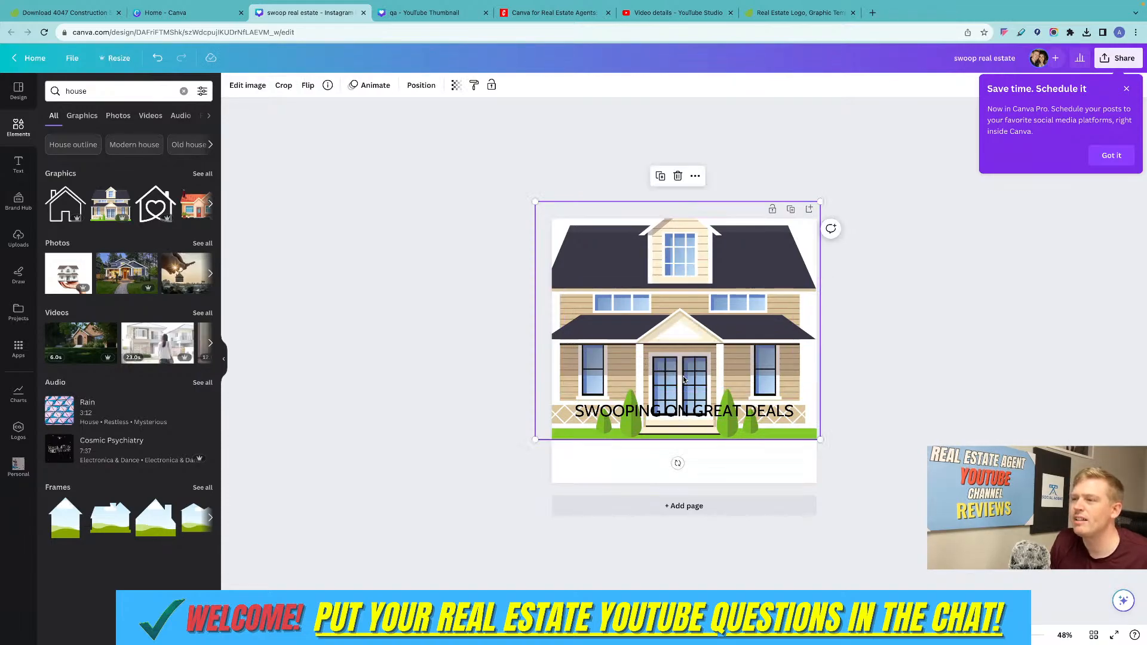
{"action": "left_click", "coordinate": [684, 379]}
{"action": "left_click_drag", "start_coordinate": [684, 380], "coordinate": [673, 470]}
{"action": "left_click", "coordinate": [889, 377]}
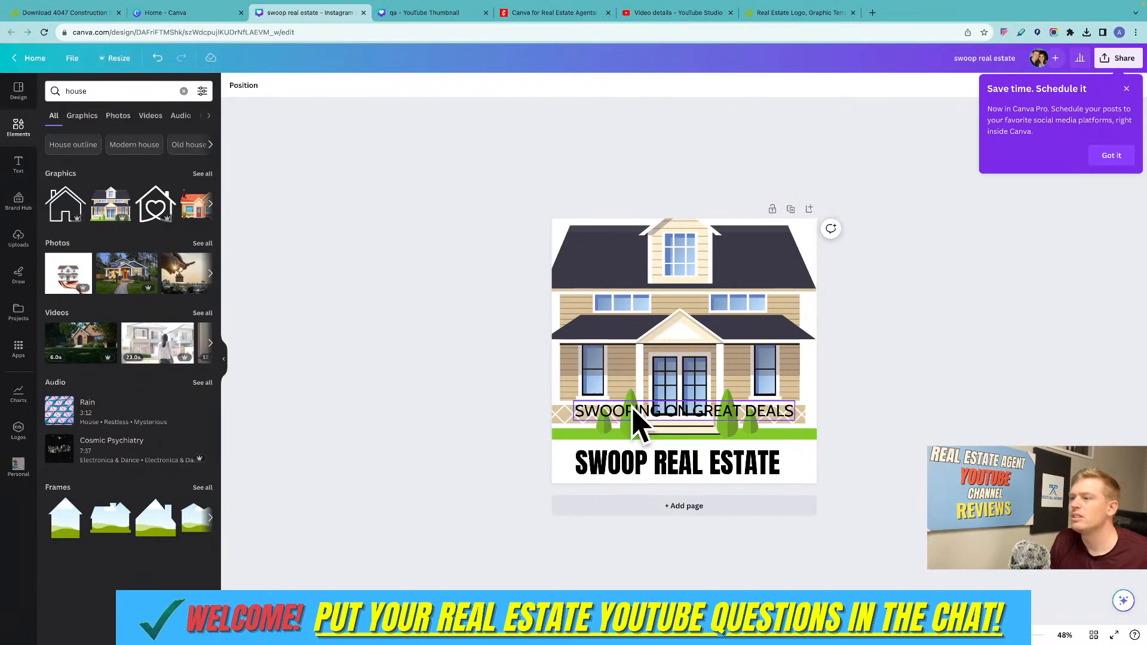
{"action": "left_click", "coordinate": [635, 421]}
{"action": "mouse_move", "coordinate": [698, 469]}
{"action": "left_mouse_down"}
{"action": "mouse_move", "coordinate": [707, 341]}
{"action": "mouse_move", "coordinate": [697, 470]}
{"action": "mouse_move", "coordinate": [709, 473]}
{"action": "left_mouse_up"}
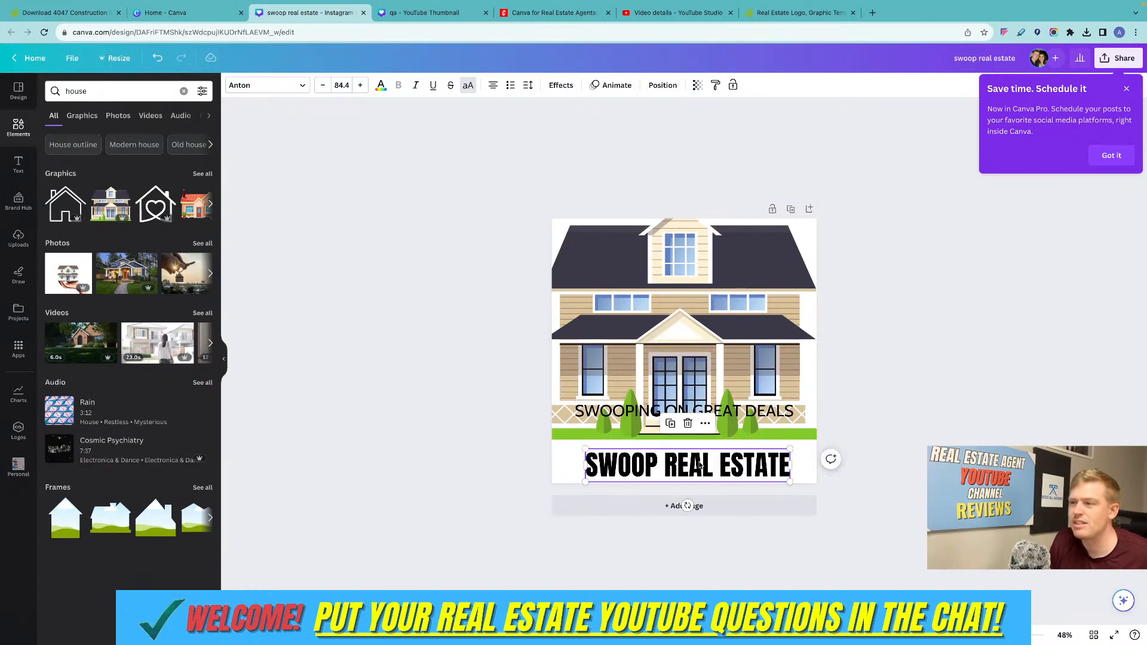
Shift the hidden sepia house graphic slightly down, and move the large house illustration down and left over the title.
{"action": "left_click", "coordinate": [698, 328]}
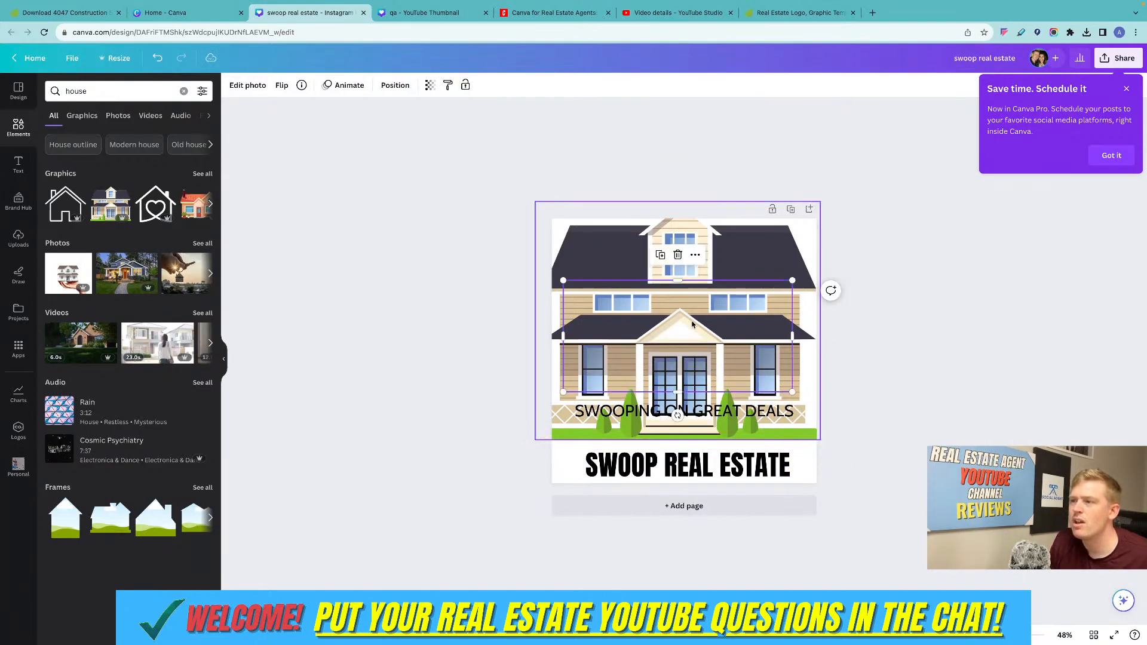
{"action": "left_click_drag", "start_coordinate": [693, 324], "coordinate": [695, 334]}
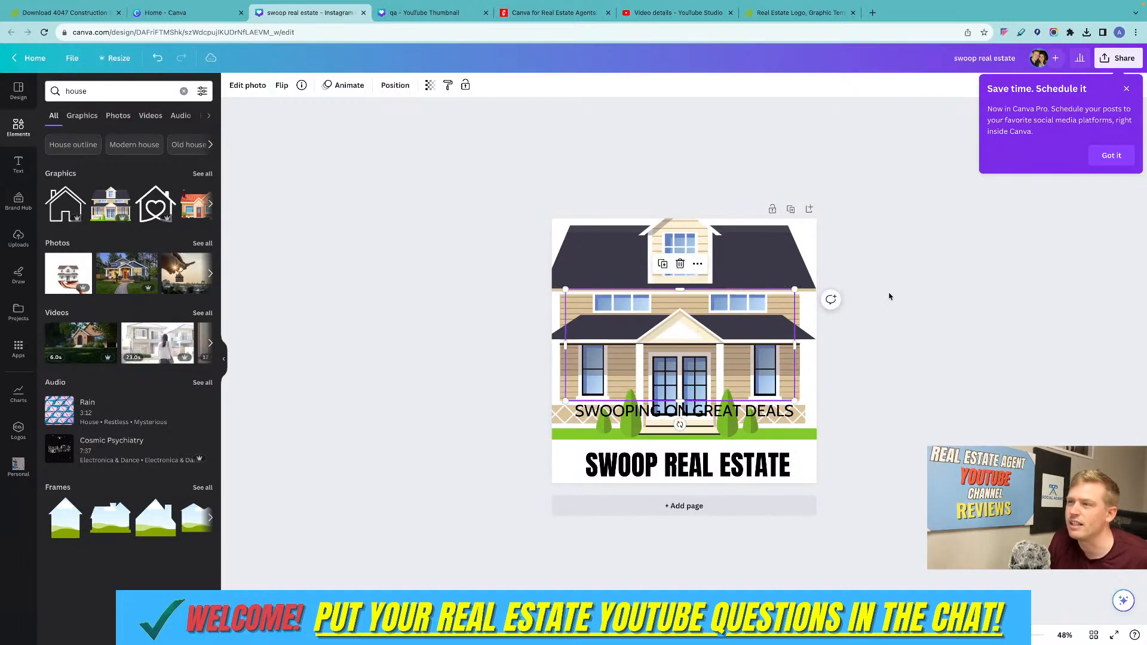
{"action": "left_click", "coordinate": [697, 371]}
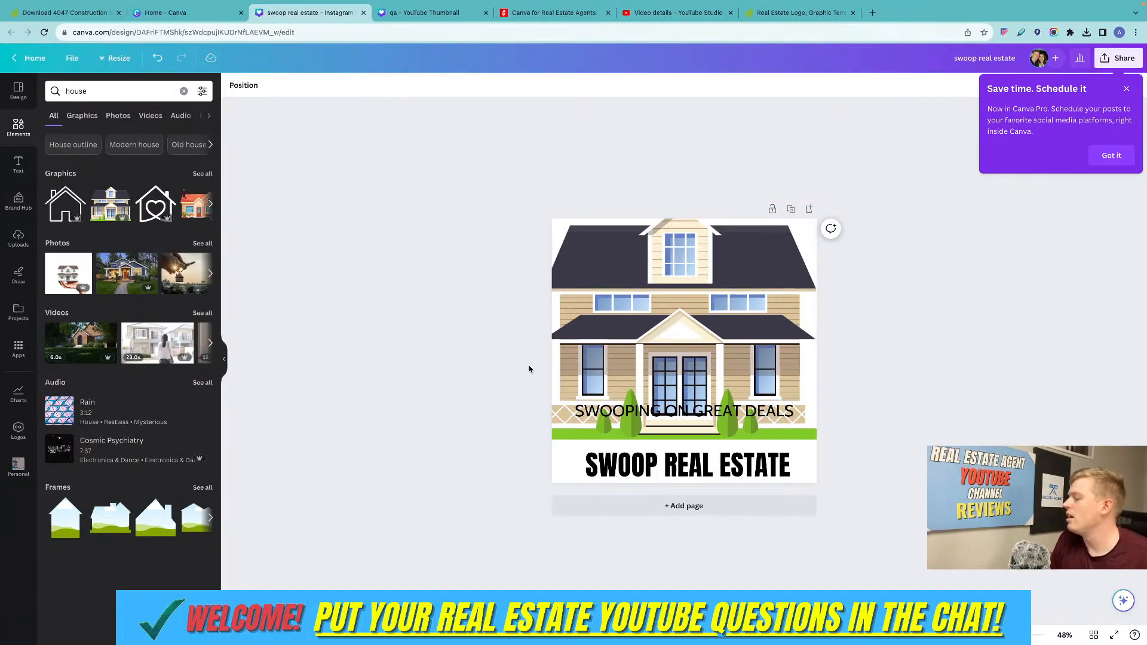
{"action": "left_click", "coordinate": [723, 316]}
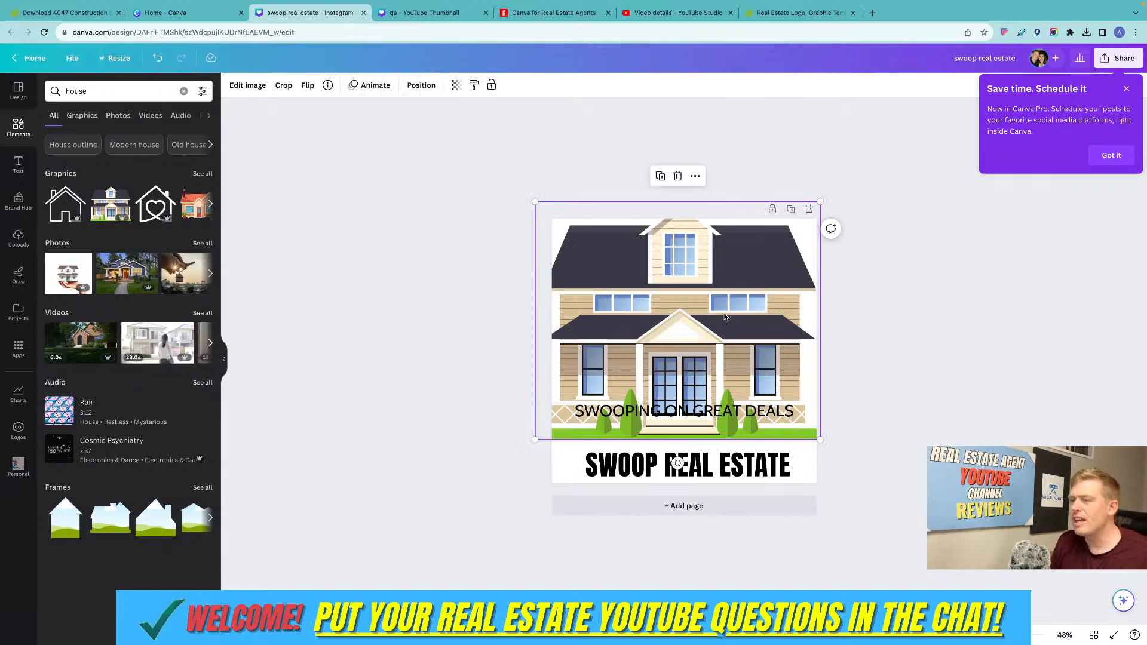
{"action": "mouse_move", "coordinate": [725, 317]}
{"action": "left_mouse_down"}
{"action": "mouse_move", "coordinate": [744, 328]}
{"action": "mouse_move", "coordinate": [718, 333]}
{"action": "left_mouse_up"}
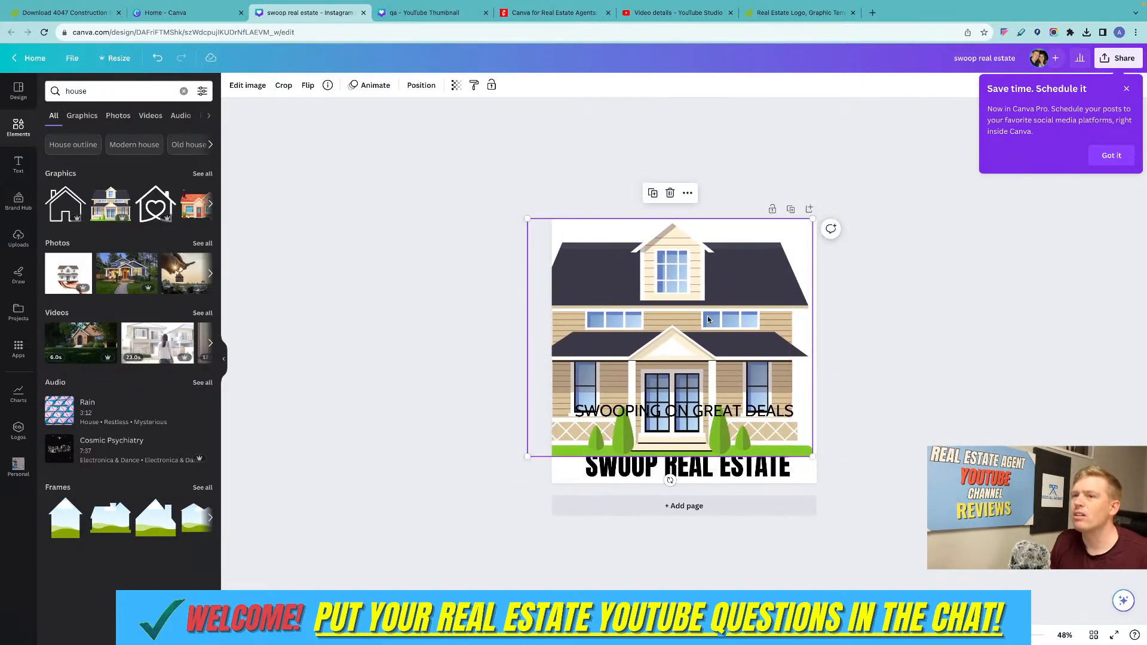
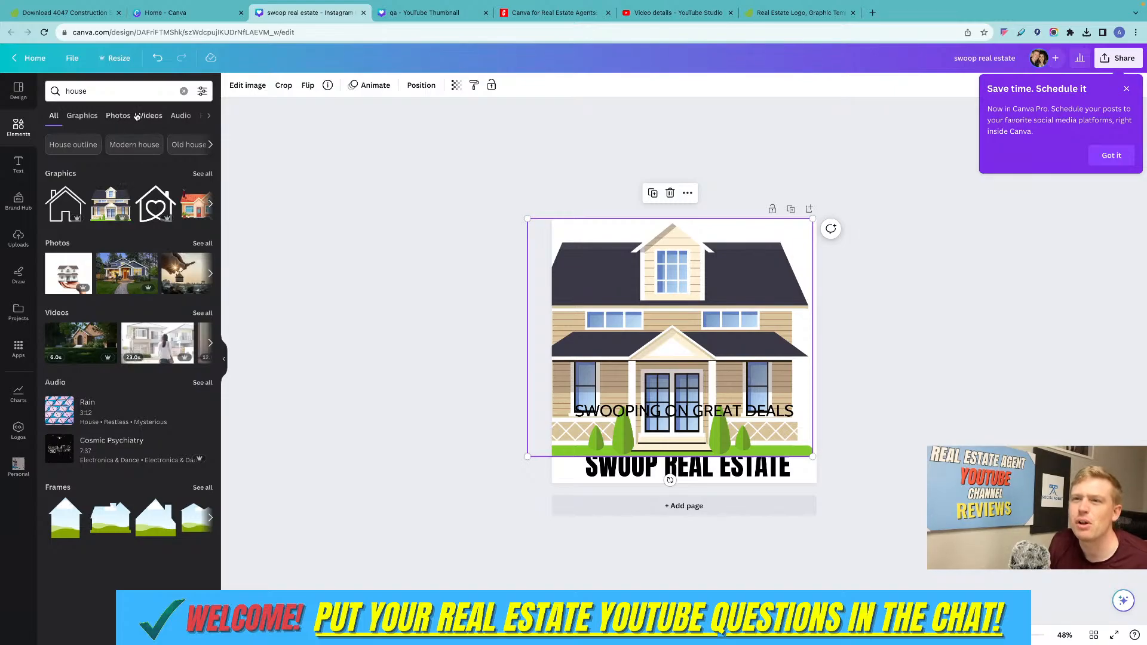
{"action": "left_click", "coordinate": [249, 88]}
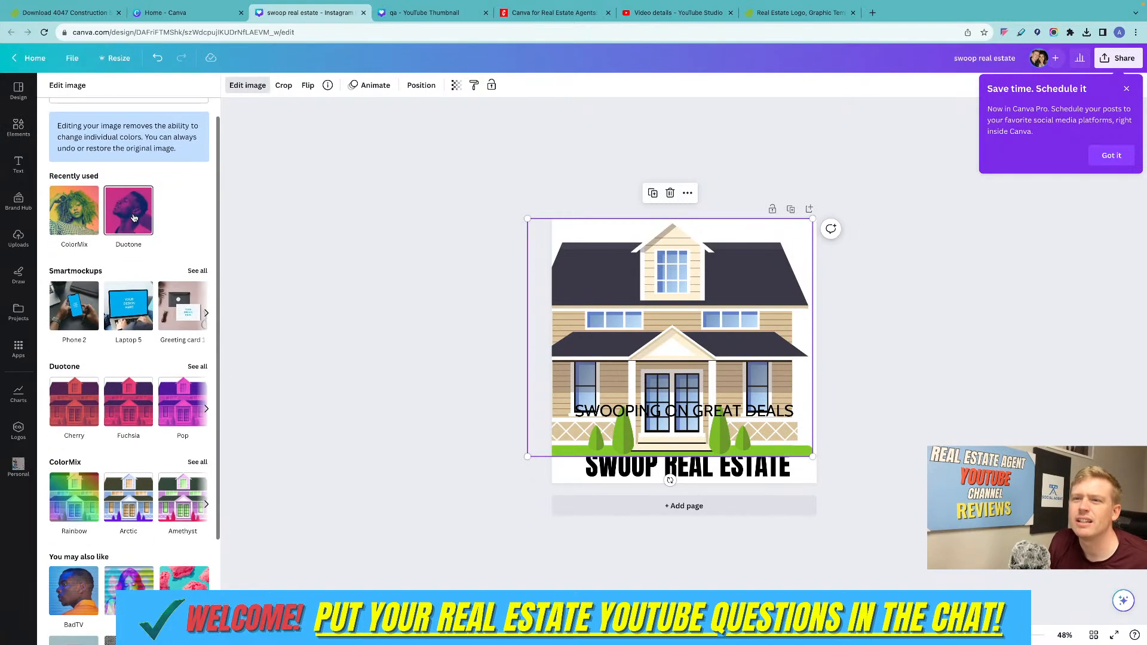
{"action": "scroll", "coordinate": [133, 217], "scroll_direction": "down", "scroll_amount": 3}
{"action": "scroll", "coordinate": [134, 217], "scroll_direction": "down", "scroll_amount": 2}
{"action": "scroll", "coordinate": [134, 217], "scroll_direction": "up", "scroll_amount": 5}
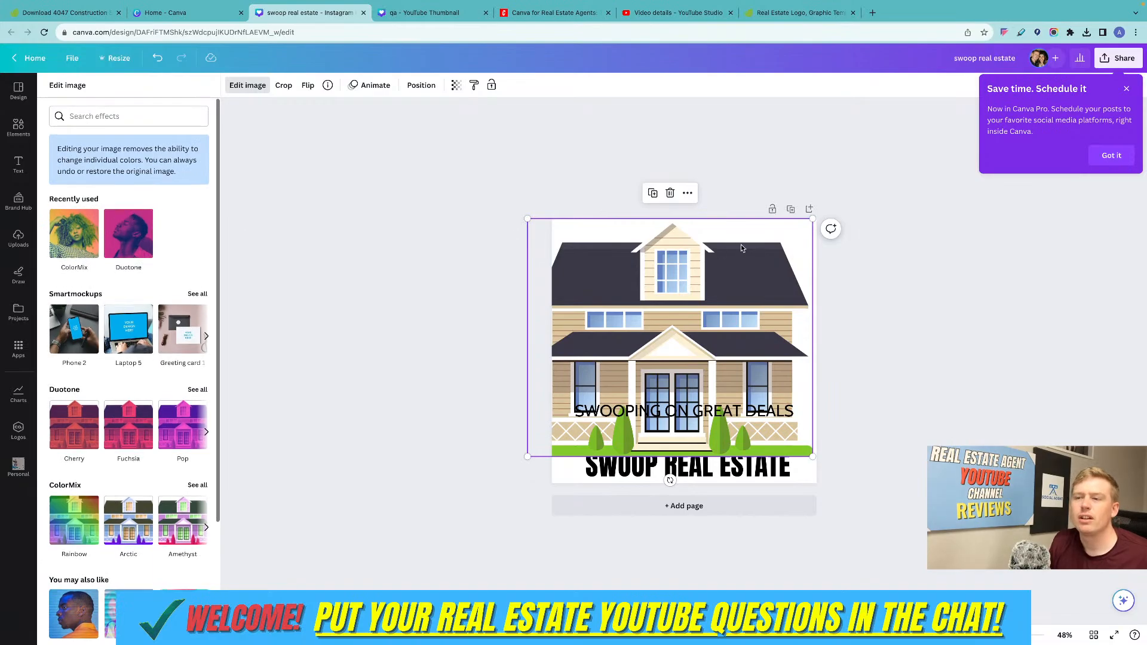
{"action": "scroll", "coordinate": [161, 269], "scroll_direction": "down", "scroll_amount": 3}
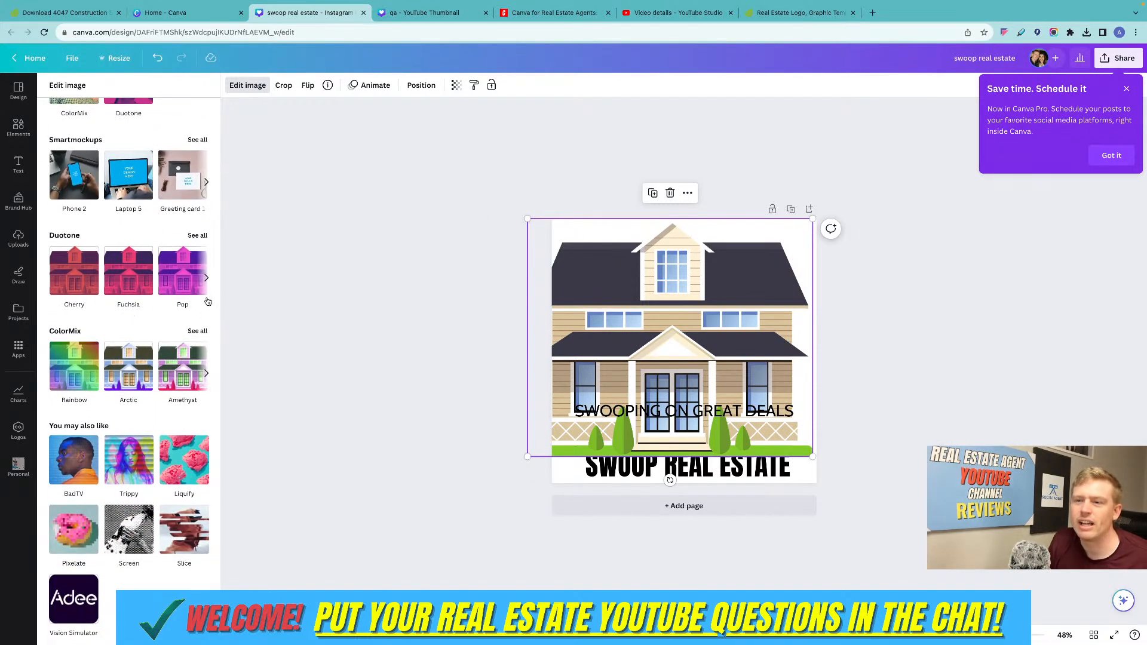
Add a second page and place the stock photo of a hand holding a white house on it.
{"action": "left_click", "coordinate": [809, 209]}
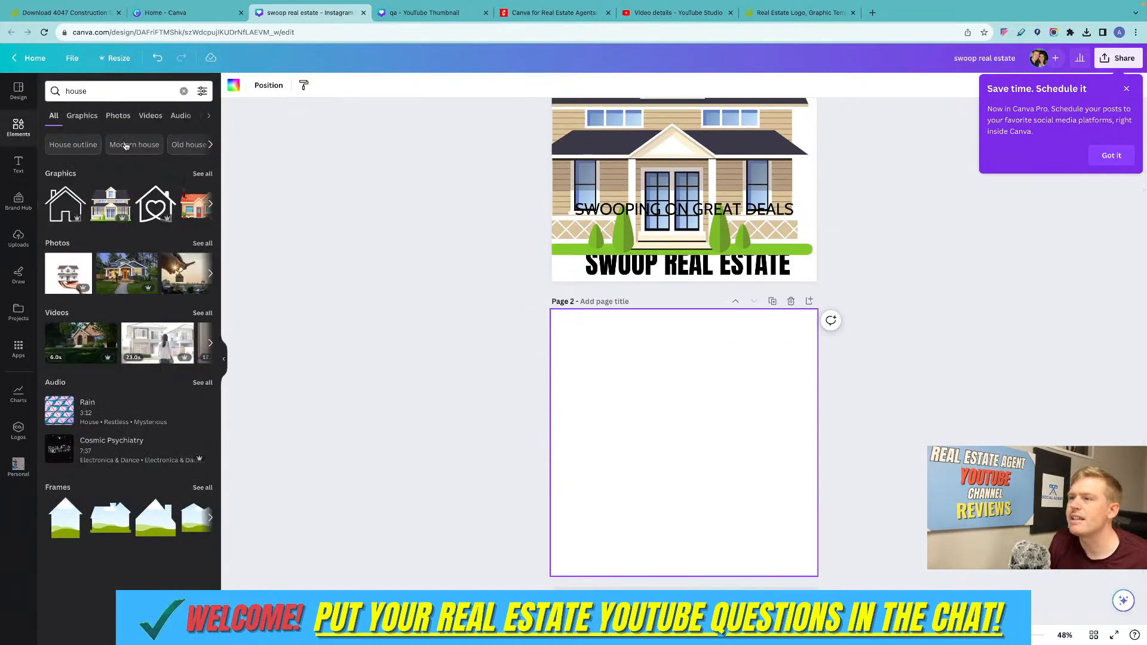
{"action": "left_click", "coordinate": [122, 117]}
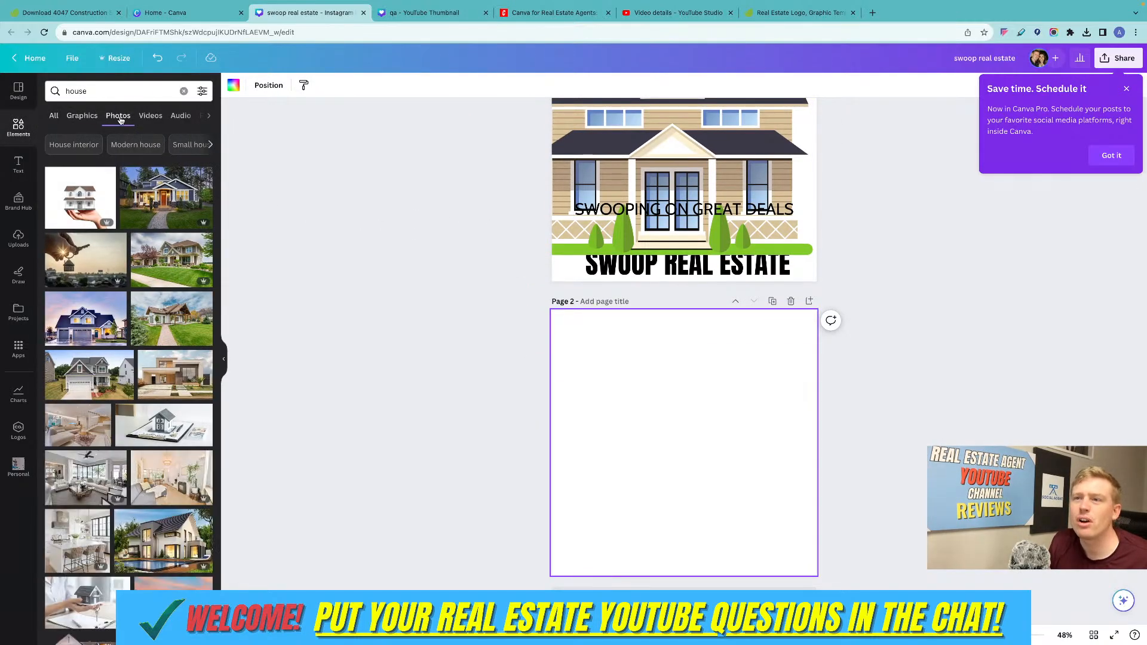
{"action": "left_click", "coordinate": [110, 182]}
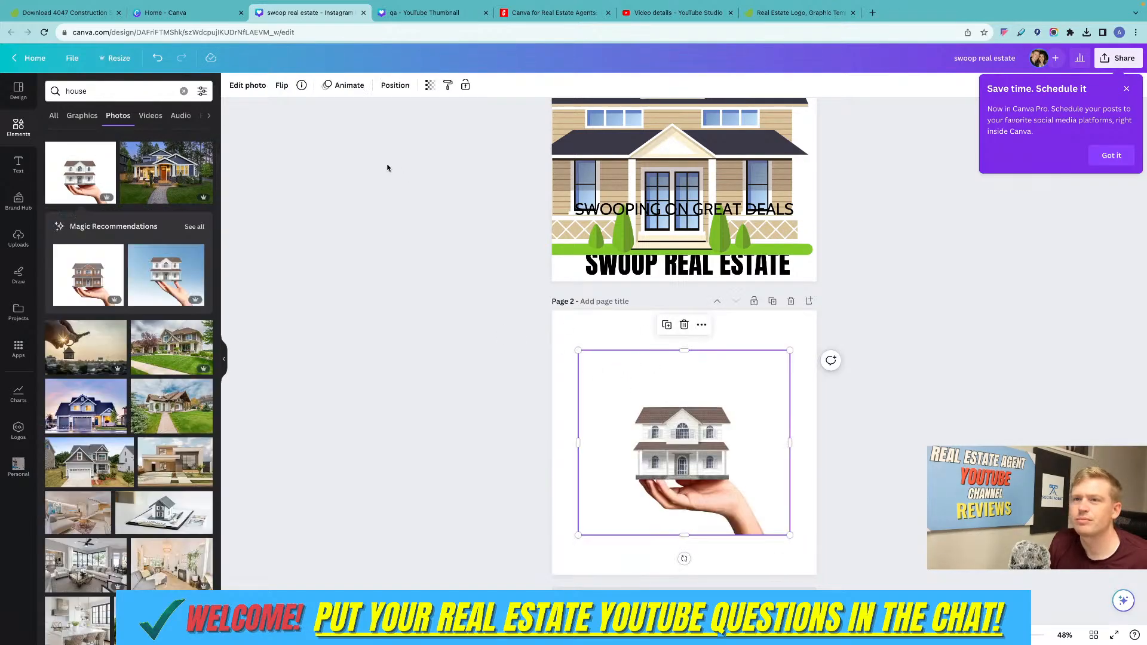
Remove the background of the hand-held house photo and fill page 2 with the medium blue brand colour.
{"action": "left_click", "coordinate": [244, 85]}
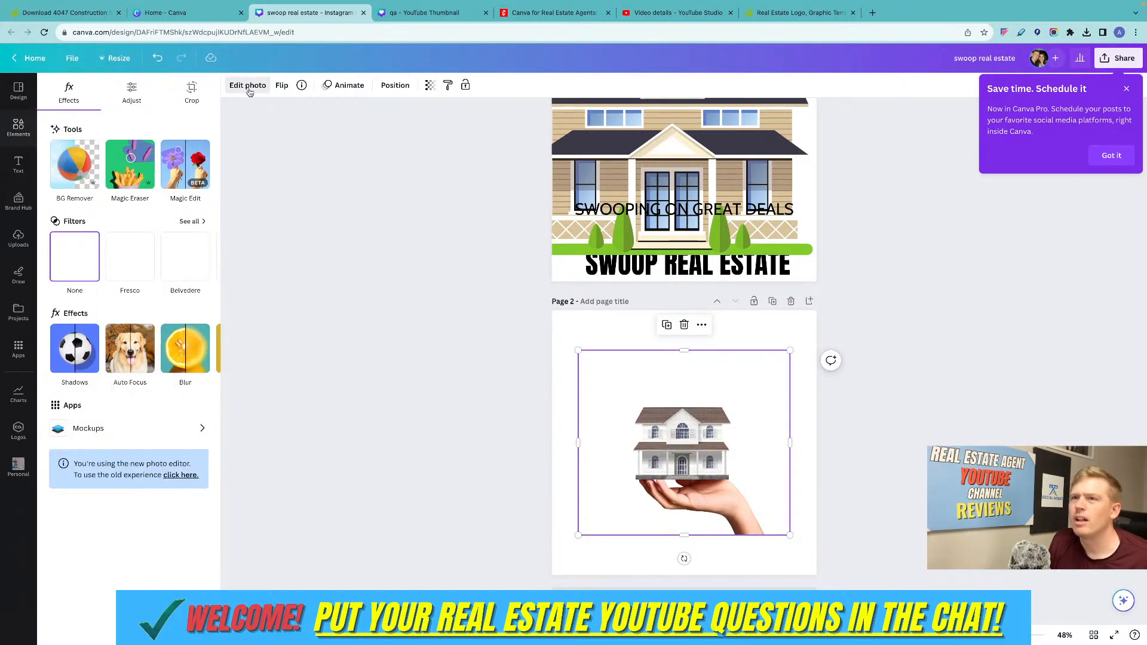
{"action": "left_click", "coordinate": [76, 160]}
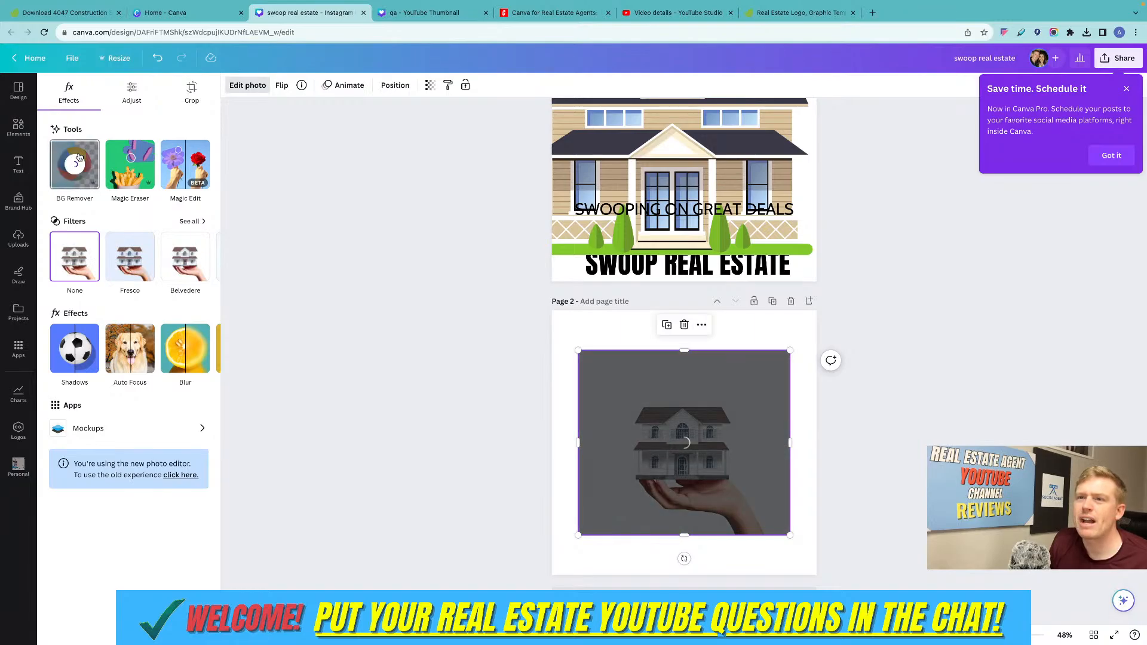
{"action": "left_click", "coordinate": [590, 328]}
{"action": "left_click", "coordinate": [233, 86]}
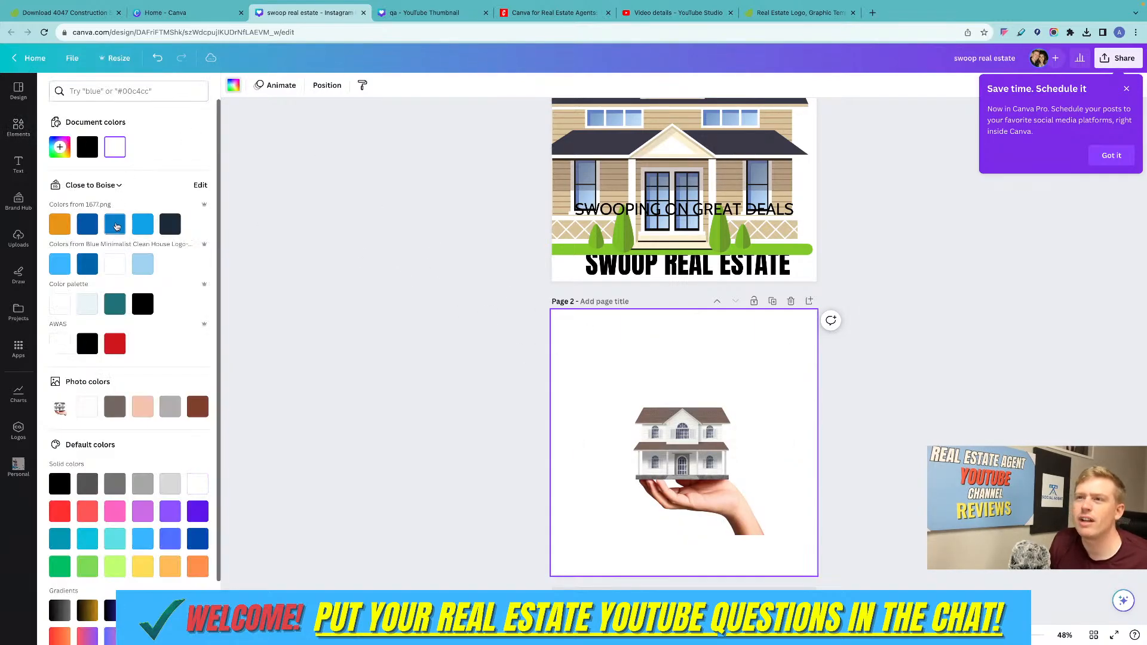
{"action": "left_click", "coordinate": [116, 226]}
{"action": "left_click", "coordinate": [844, 397]}
Apply the Outline shadow effect to the hand-held house photo.
{"action": "left_click", "coordinate": [709, 453]}
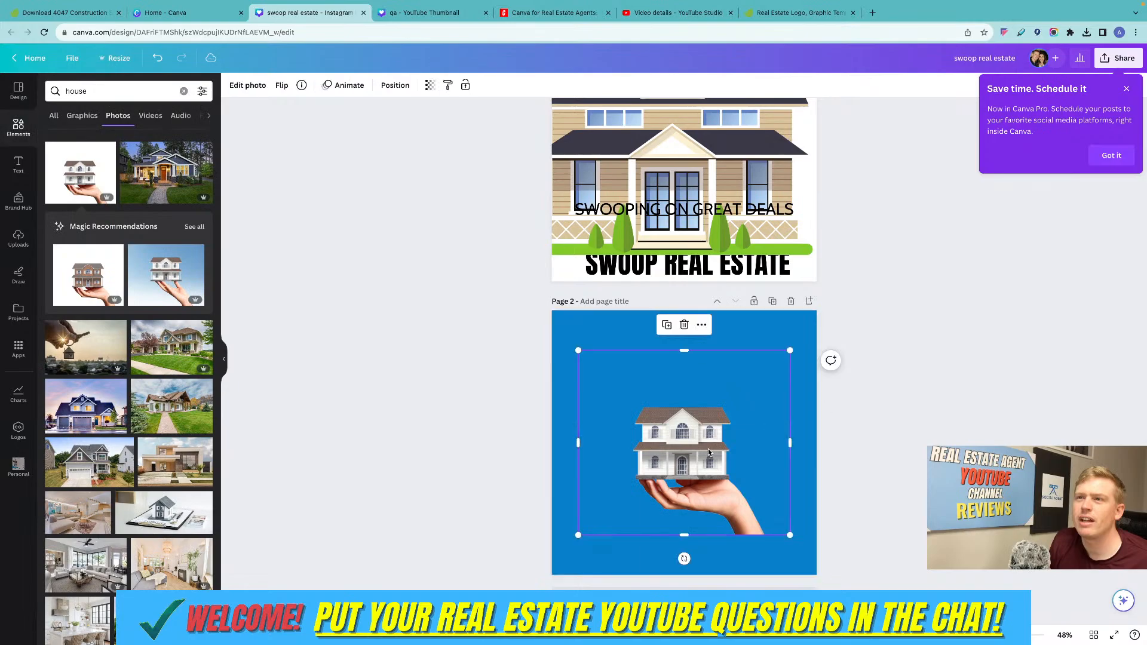
{"action": "left_click", "coordinate": [248, 85]}
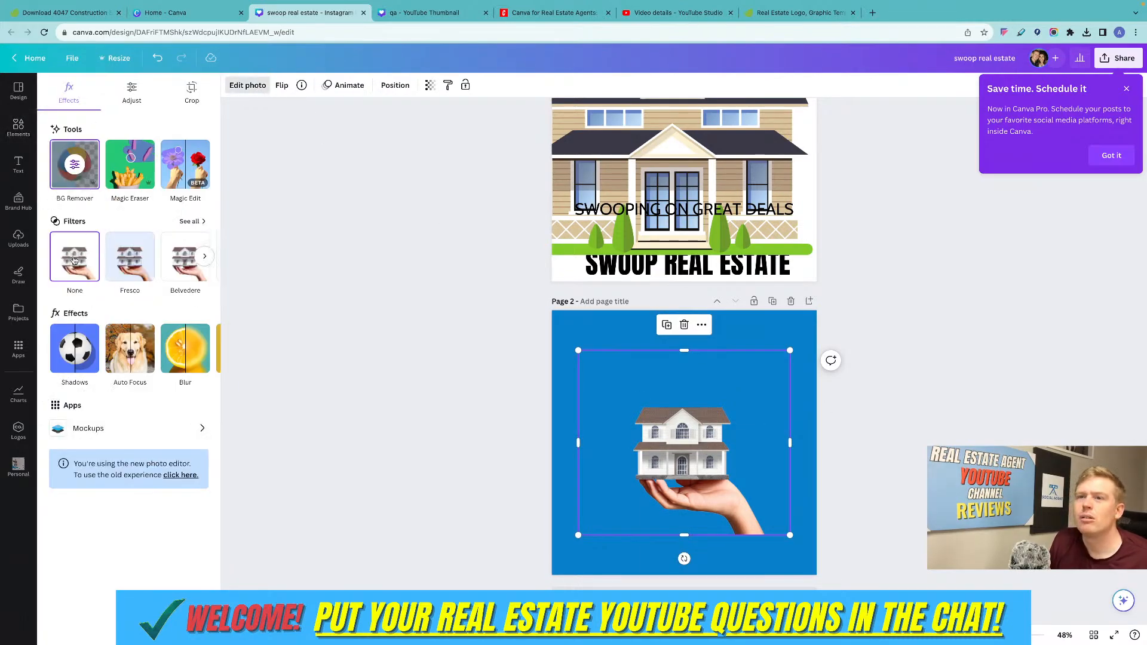
{"action": "left_click", "coordinate": [82, 358]}
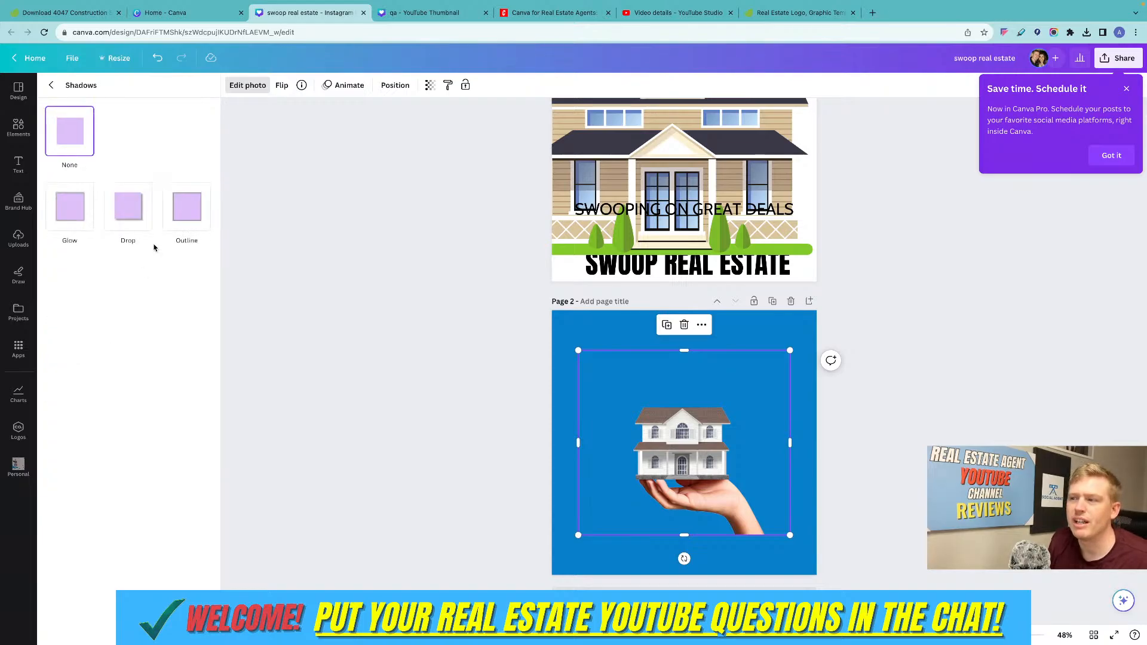
{"action": "left_click", "coordinate": [183, 228]}
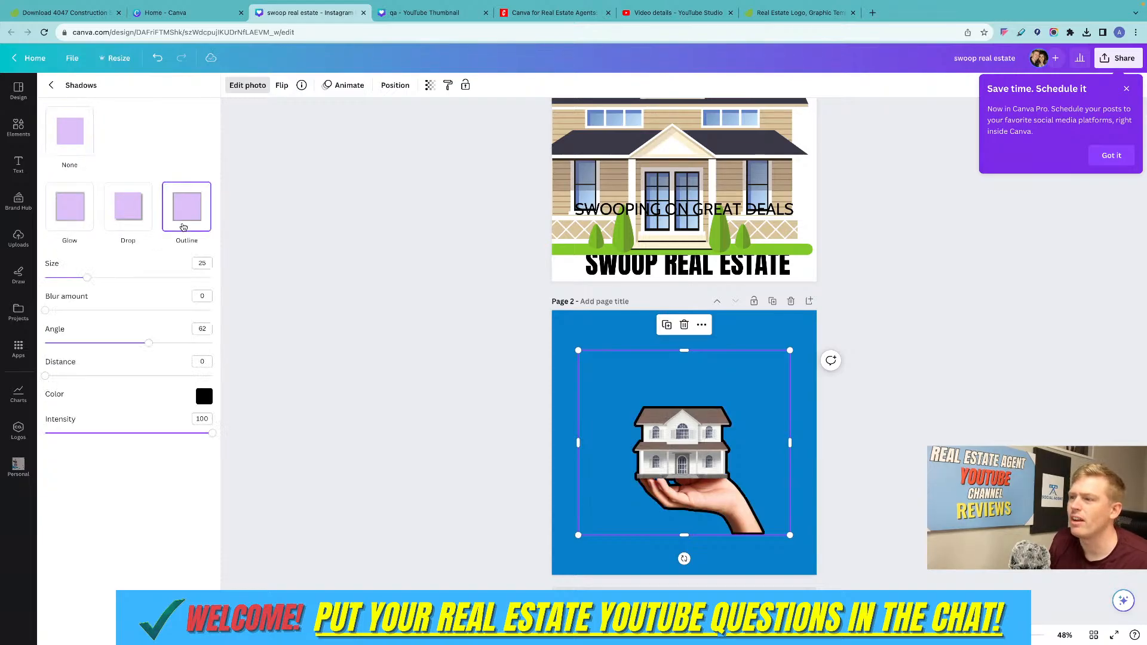
Shrink the house illustration on page 1 and move it toward the page's upper-left corner, clear of the elements beneath.
{"action": "scroll", "coordinate": [690, 180], "scroll_direction": "up", "scroll_amount": 2}
{"action": "left_click", "coordinate": [690, 182]}
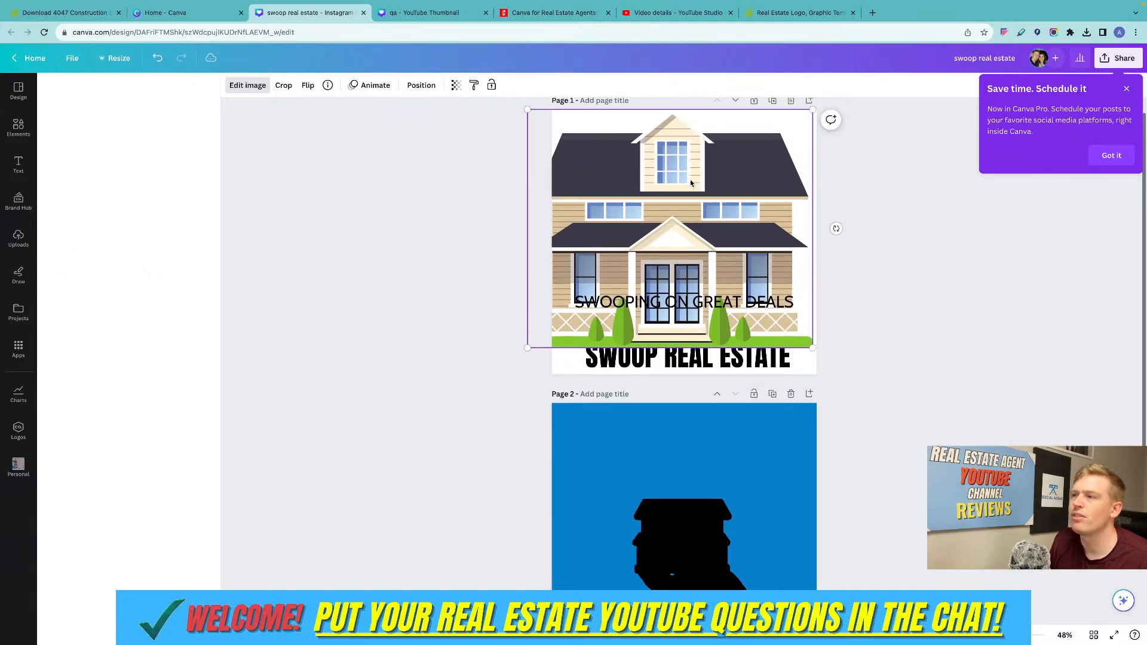
{"action": "scroll", "coordinate": [689, 181], "scroll_direction": "up", "scroll_amount": 1}
{"action": "left_click_drag", "start_coordinate": [690, 181], "coordinate": [709, 194]}
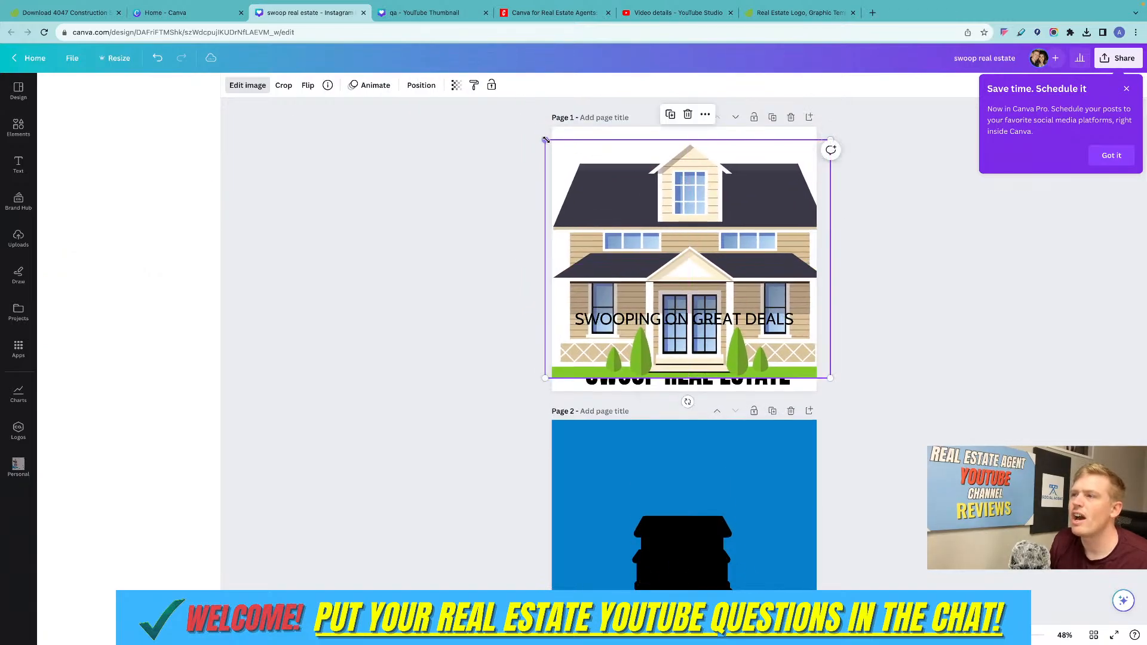
{"action": "left_click_drag", "start_coordinate": [545, 140], "coordinate": [669, 198]}
{"action": "left_click_drag", "start_coordinate": [732, 266], "coordinate": [695, 187]}
Delete the sepia swoosh house graphic, the "SWOOPING ON GREAT DEALS" tagline and the "SWOOP REAL ESTATE" title from page 1.
{"action": "left_click", "coordinate": [778, 261]}
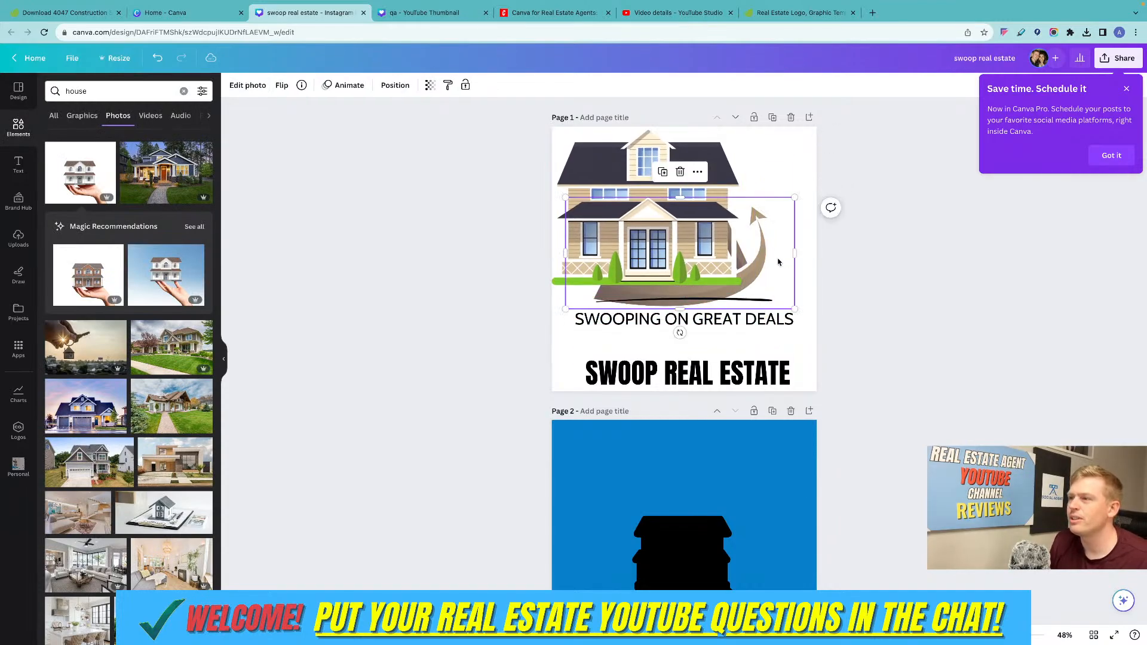
{"action": "key", "text": "Delete"}
{"action": "left_click", "coordinate": [739, 316]}
{"action": "key", "text": "Delete"}
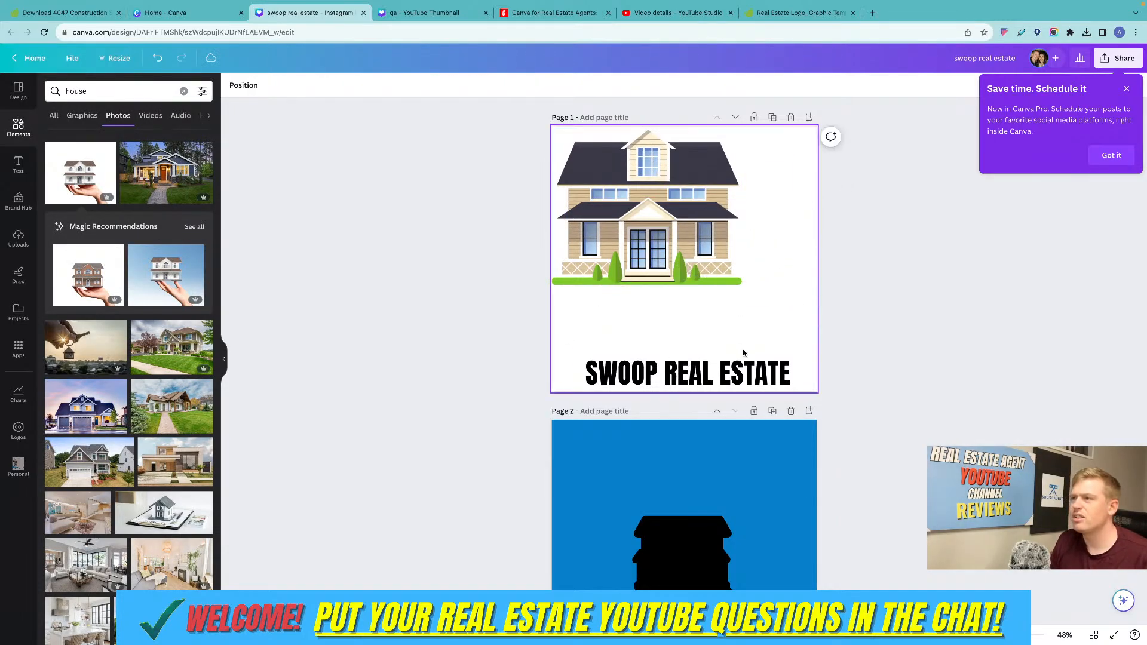
{"action": "left_click", "coordinate": [741, 371]}
{"action": "key", "text": "Delete"}
Centre the house illustration on page 1 and enlarge it to nearly the full page width.
{"action": "left_click_drag", "start_coordinate": [686, 251], "coordinate": [724, 317]}
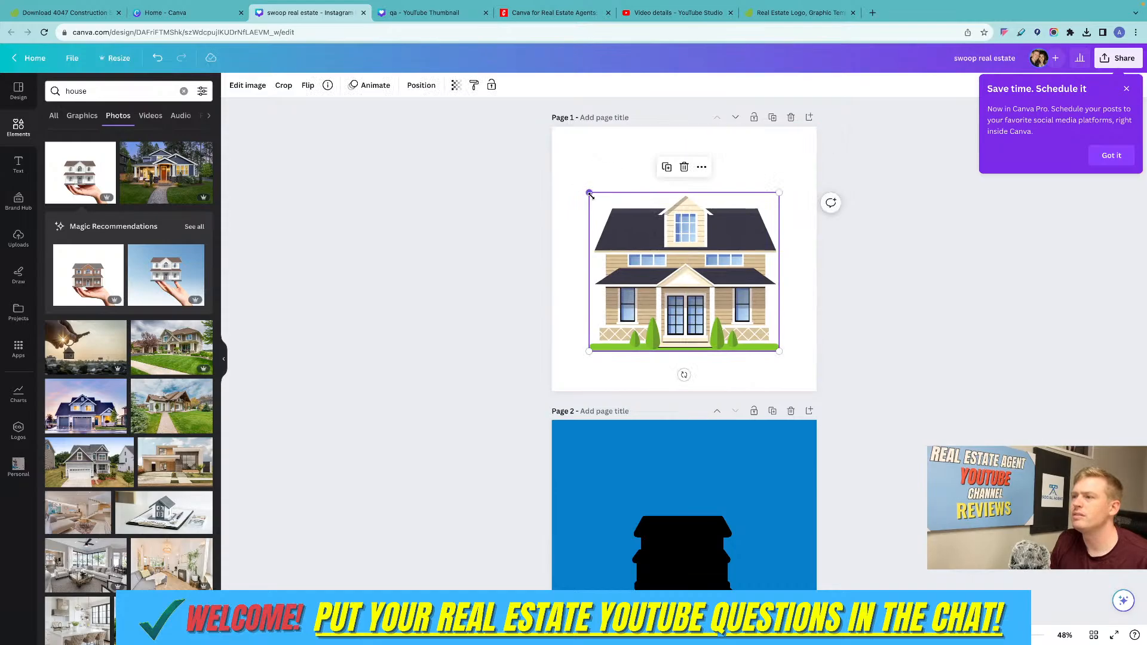
{"action": "left_click_drag", "start_coordinate": [589, 194], "coordinate": [535, 151]}
{"action": "left_click_drag", "start_coordinate": [659, 229], "coordinate": [696, 194]}
Duplicate the house illustration and apply the Peppermint Duotone effect to the copy.
{"action": "left_click", "coordinate": [667, 129]}
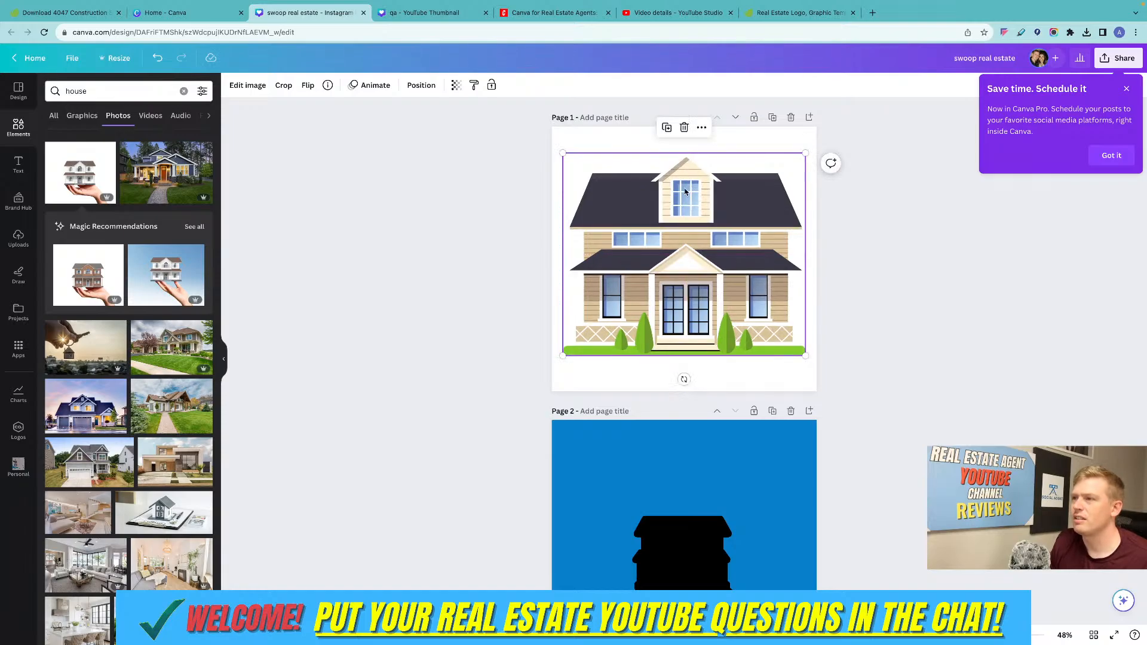
{"action": "left_click", "coordinate": [248, 86]}
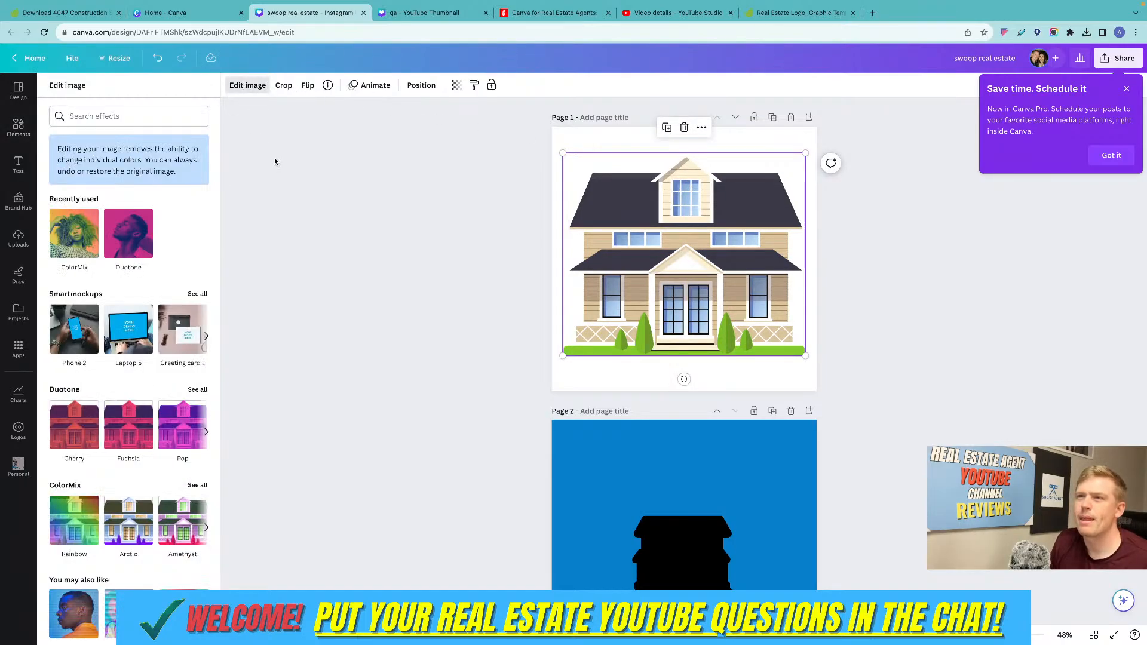
{"action": "scroll", "coordinate": [194, 230], "scroll_direction": "down", "scroll_amount": 3}
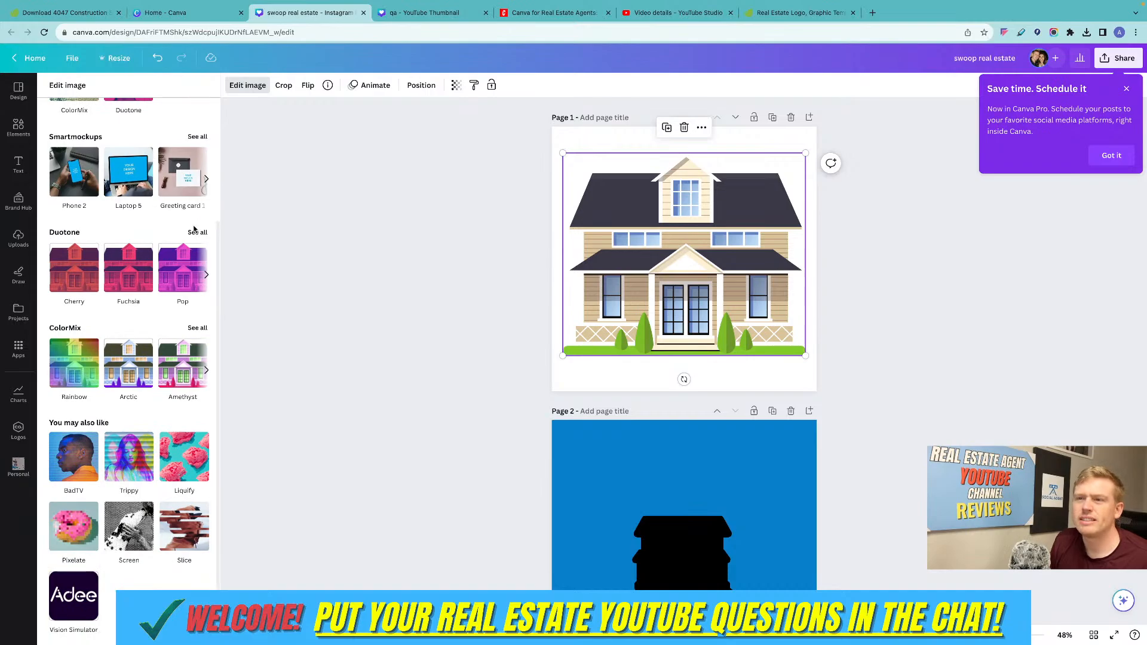
{"action": "left_click", "coordinate": [196, 232]}
{"action": "scroll", "coordinate": [163, 223], "scroll_direction": "down", "scroll_amount": 1}
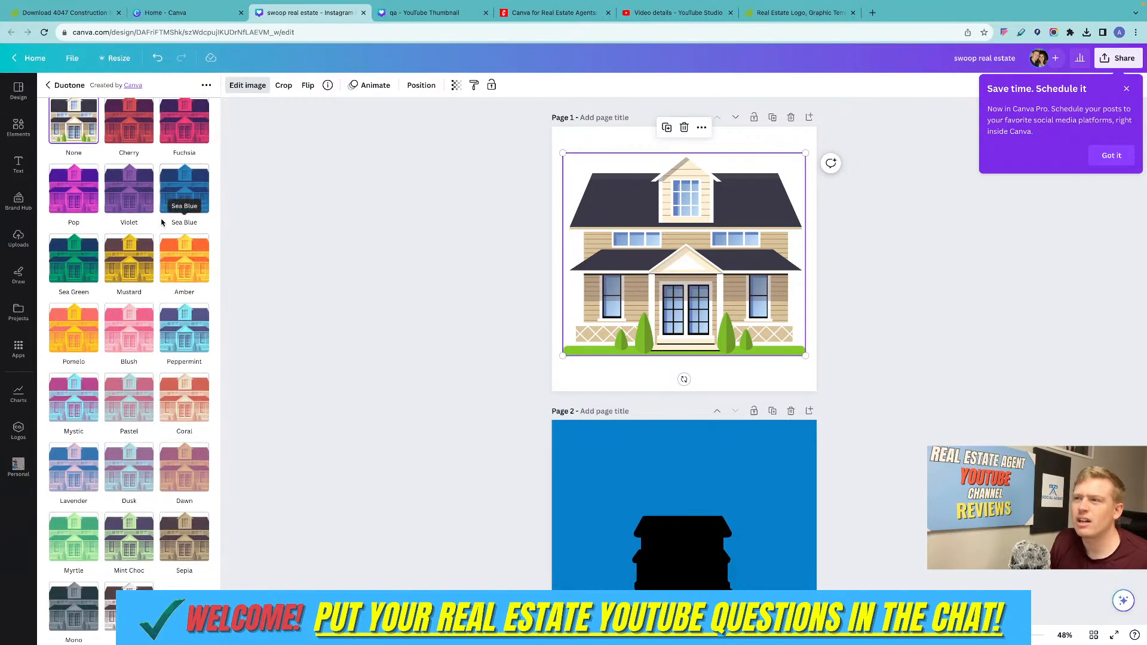
{"action": "left_click", "coordinate": [187, 328]}
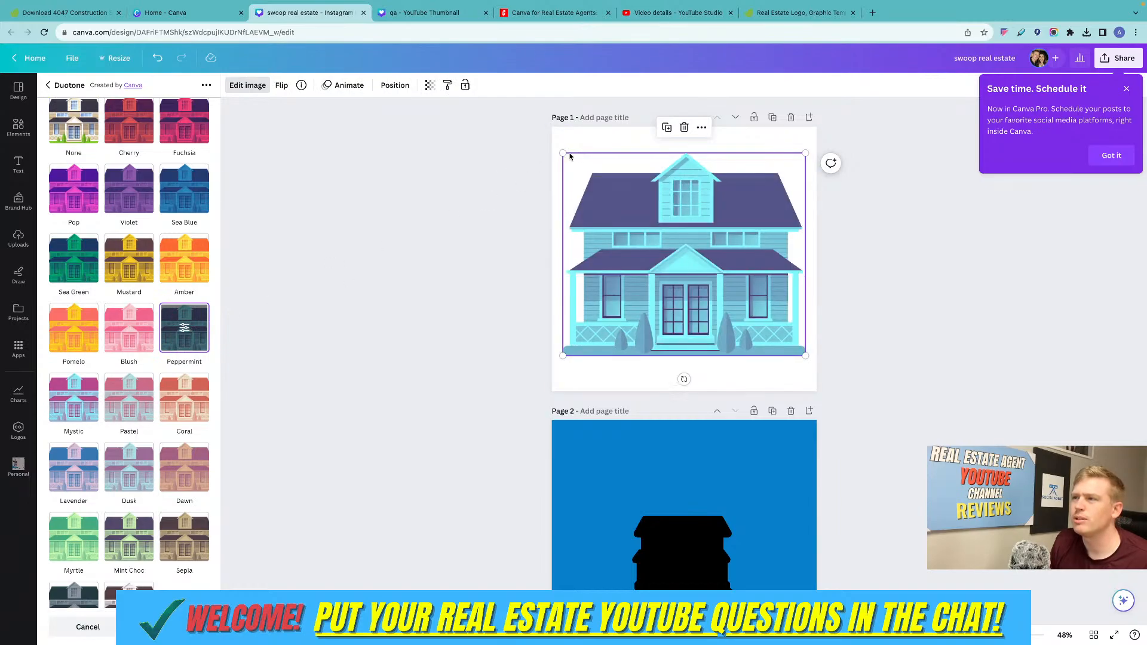
Enlarge the Peppermint house copy slightly beyond the page width and centre it over the original illustration.
{"action": "left_click_drag", "start_coordinate": [563, 153], "coordinate": [511, 108]}
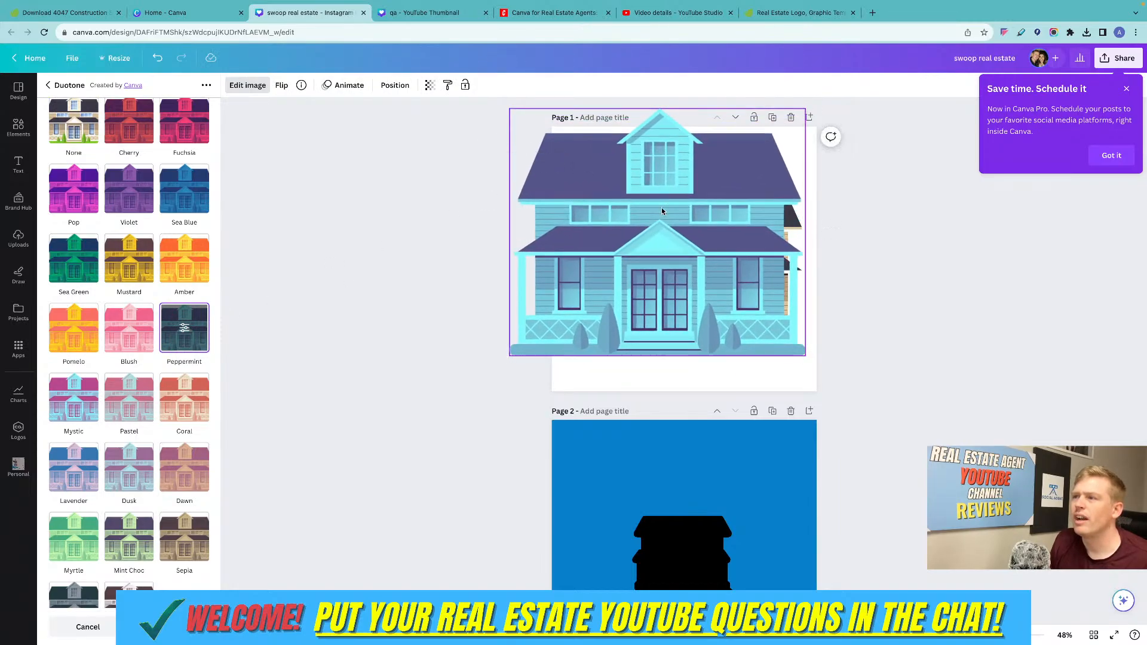
{"action": "left_click_drag", "start_coordinate": [658, 205], "coordinate": [684, 222]}
{"action": "left_click_drag", "start_coordinate": [536, 127], "coordinate": [548, 137]}
{"action": "left_click_drag", "start_coordinate": [703, 209], "coordinate": [698, 214]}
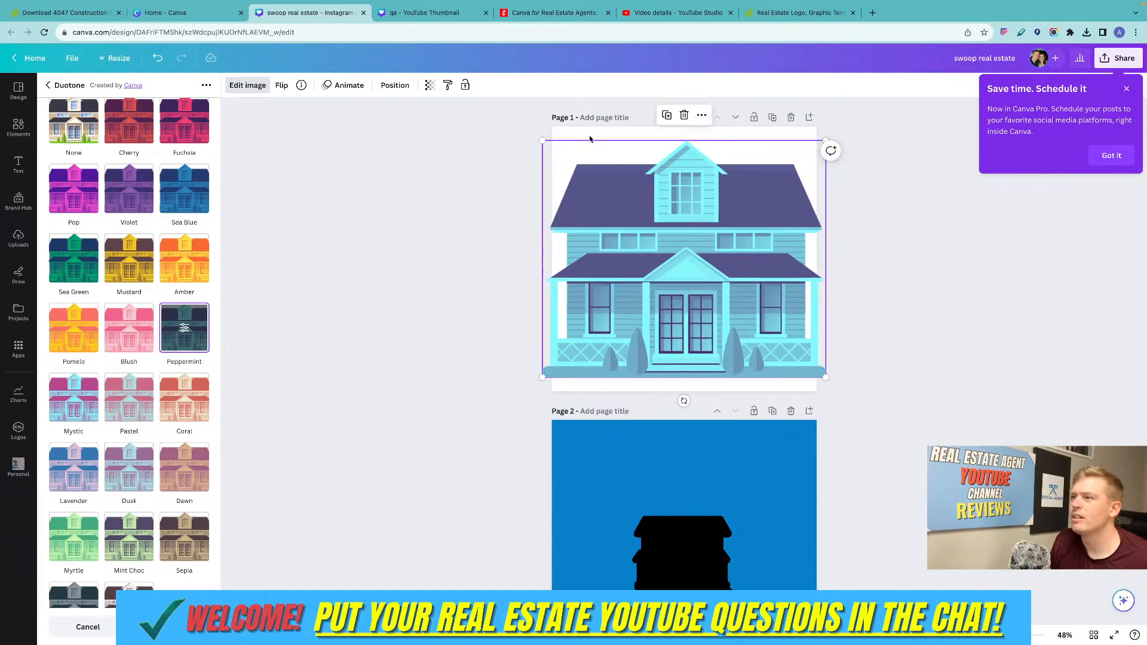
Send the Peppermint house copy backward behind the original house illustration.
{"action": "right_click", "coordinate": [620, 216]}
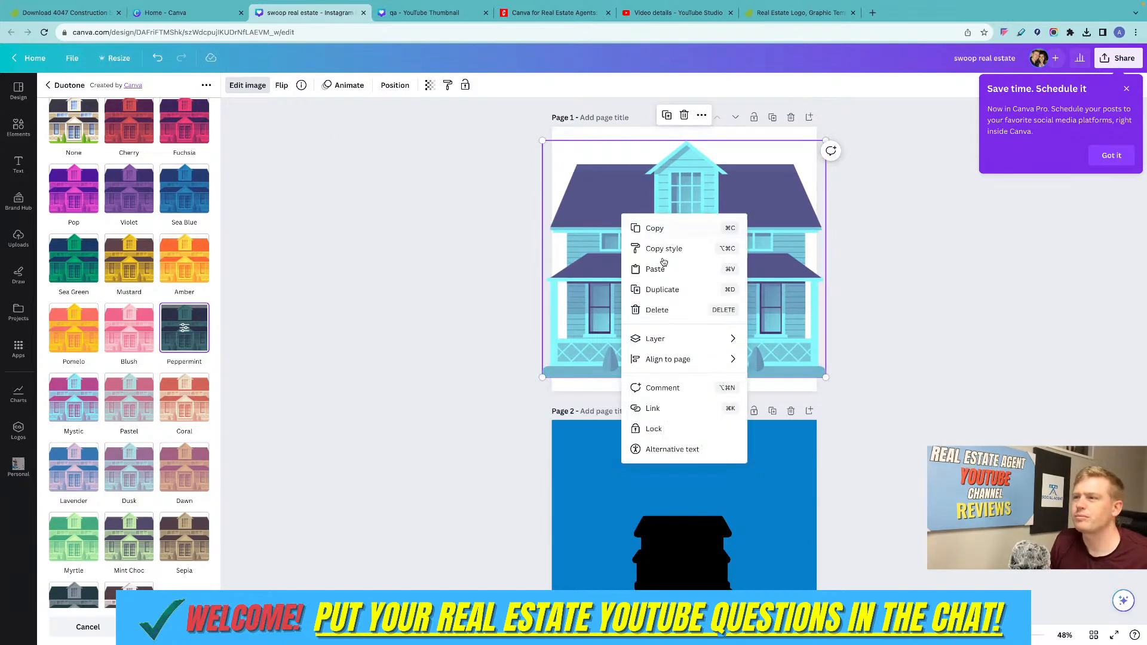
{"action": "left_click", "coordinate": [699, 359]}
{"action": "left_click", "coordinate": [159, 115]}
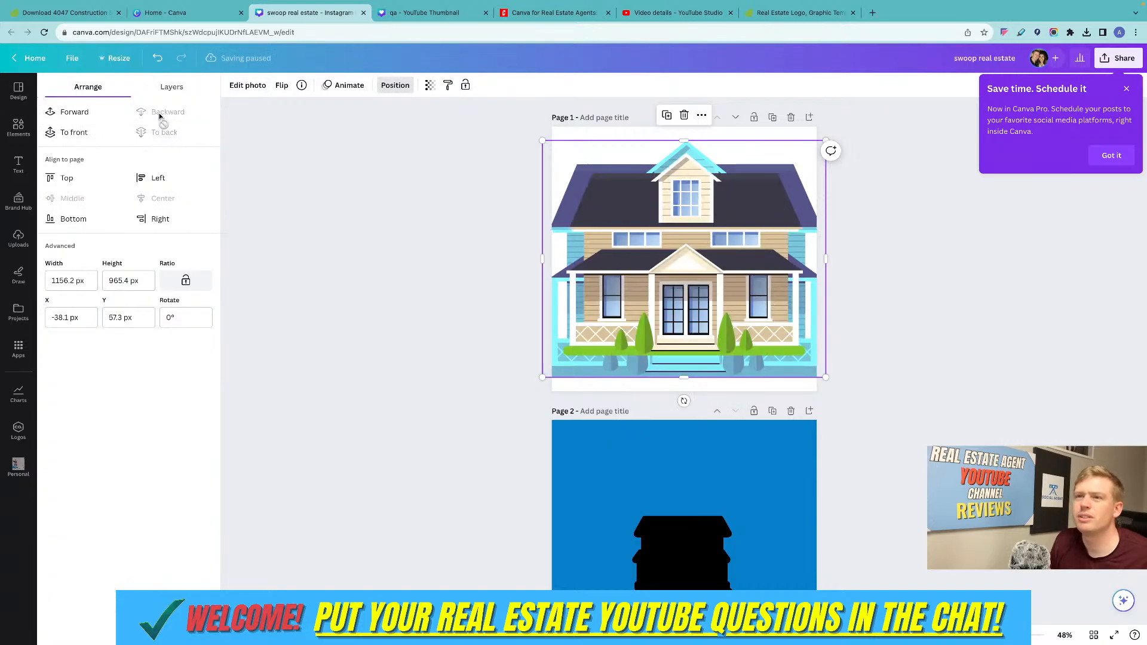
Shrink the Peppermint house copy slightly from its upper-left corner.
{"action": "left_click_drag", "start_coordinate": [542, 141], "coordinate": [556, 152]}
{"action": "left_click", "coordinate": [832, 253]}
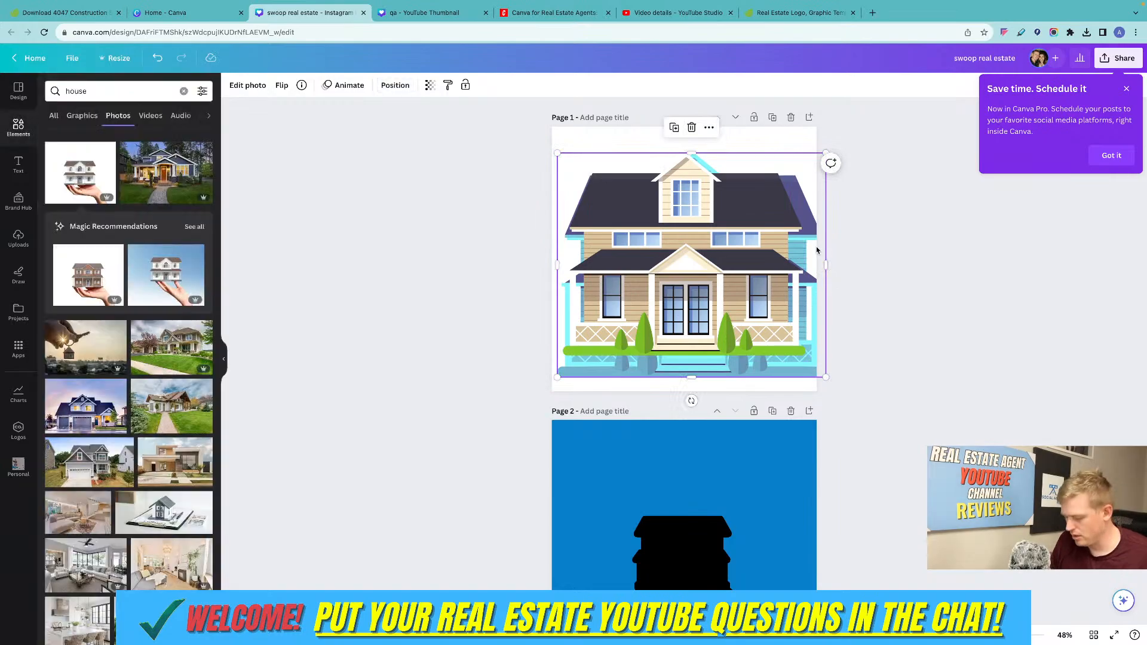
{"action": "left_click", "coordinate": [798, 168]}
{"action": "left_click_drag", "start_coordinate": [797, 168], "coordinate": [796, 169]}
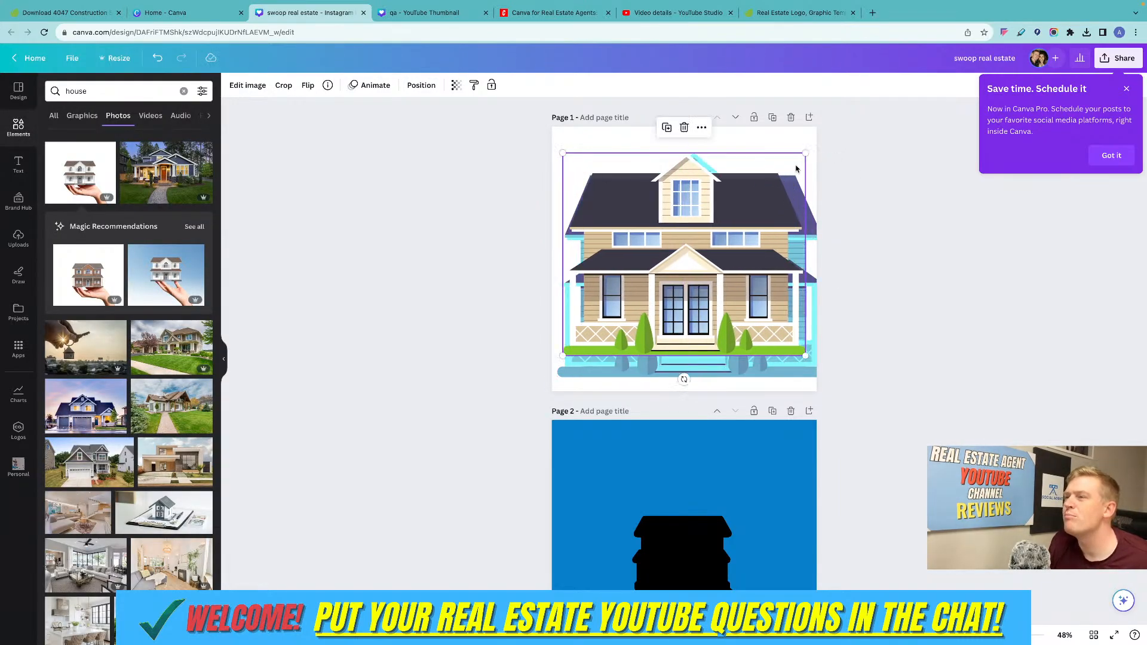
Nudge the Peppermint house copy left and up so it frames the original house evenly as an outline.
{"action": "left_click", "coordinate": [816, 287]}
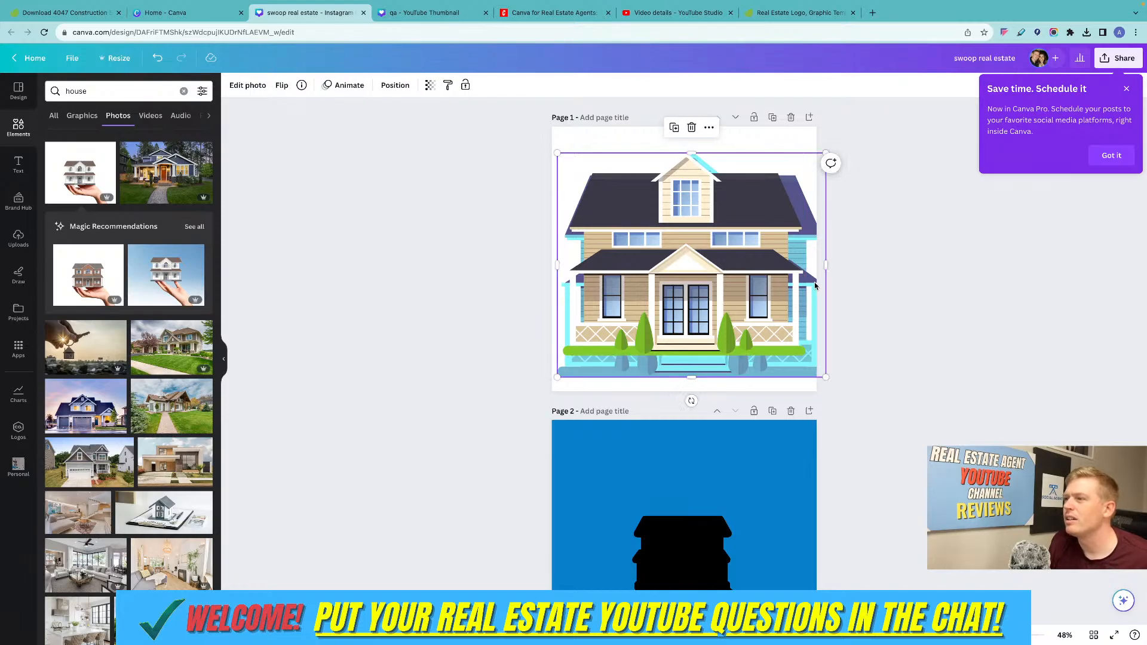
{"action": "key", "text": "Left"}
{"action": "key", "text": "Left"}
{"action": "key", "text": "Left"}
{"action": "key", "text": "Left"}
{"action": "key", "text": "Left"}
{"action": "key", "text": "Left"}
{"action": "key", "text": "Left"}
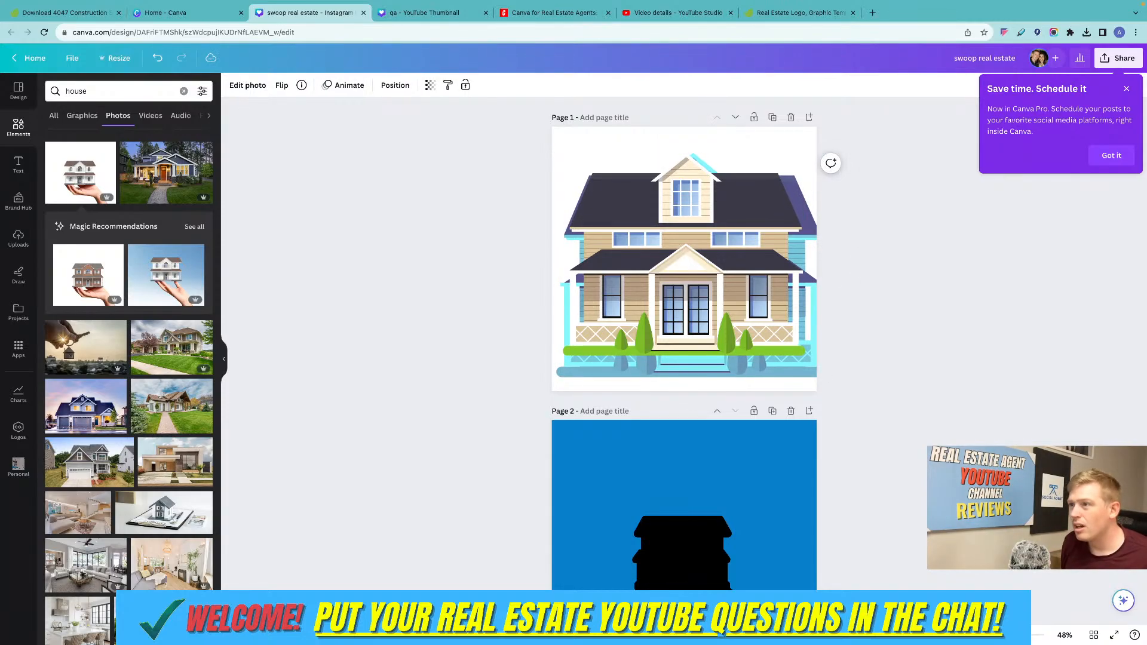
{"action": "key", "text": "Left"}
{"action": "key", "text": "Left"}
{"action": "key", "text": "Left"}
{"action": "key", "text": "Left"}
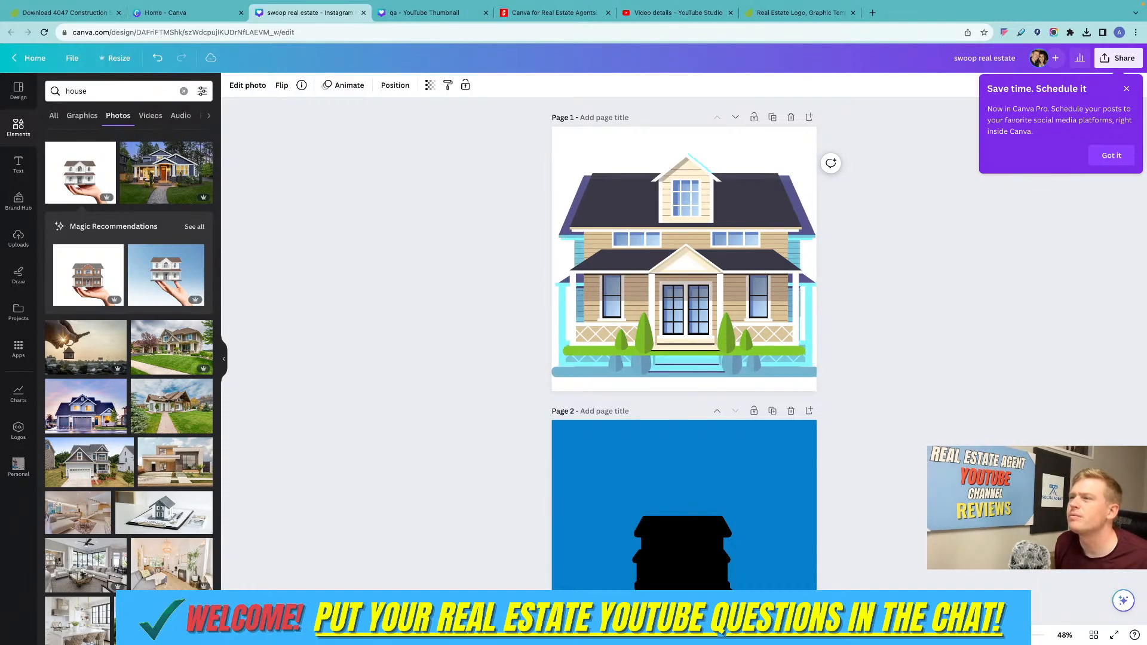
{"action": "key", "text": "Up"}
{"action": "key", "text": "Up"}
{"action": "key", "text": "Up"}
{"action": "key", "text": "Up"}
{"action": "key", "text": "Up"}
{"action": "key", "text": "Up"}
{"action": "key", "text": "Up"}
{"action": "key", "text": "Up"}
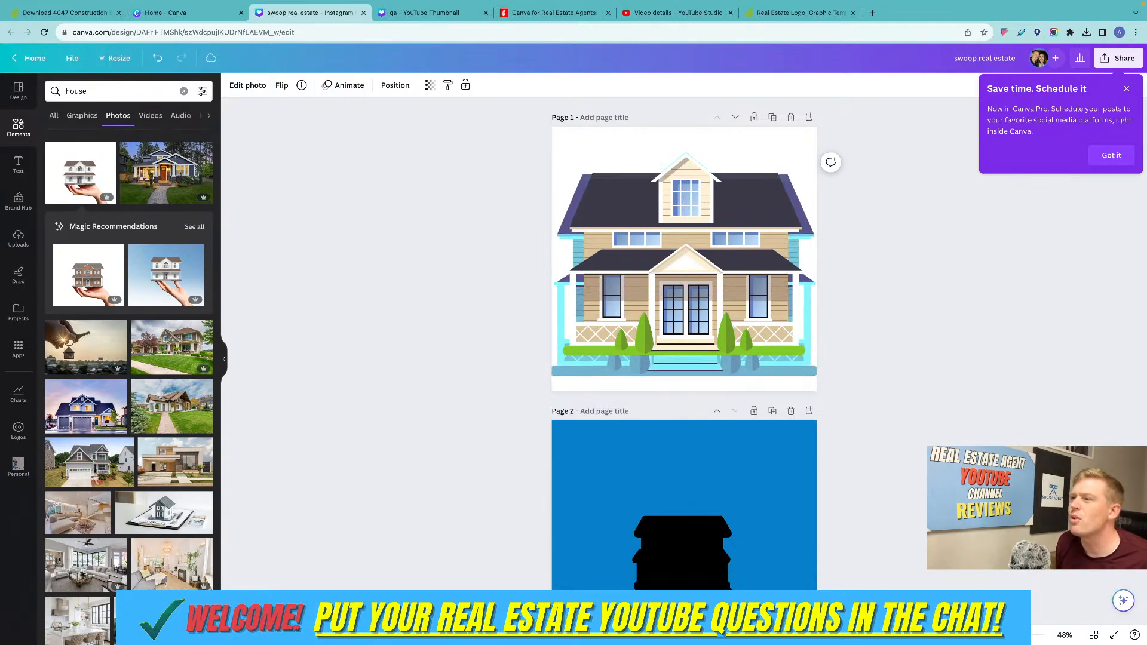
{"action": "key", "text": "Up"}
{"action": "key", "text": "Up"}
{"action": "key", "text": "Up"}
{"action": "key", "text": "Up"}
{"action": "key", "text": "Up"}
{"action": "key", "text": "Up"}
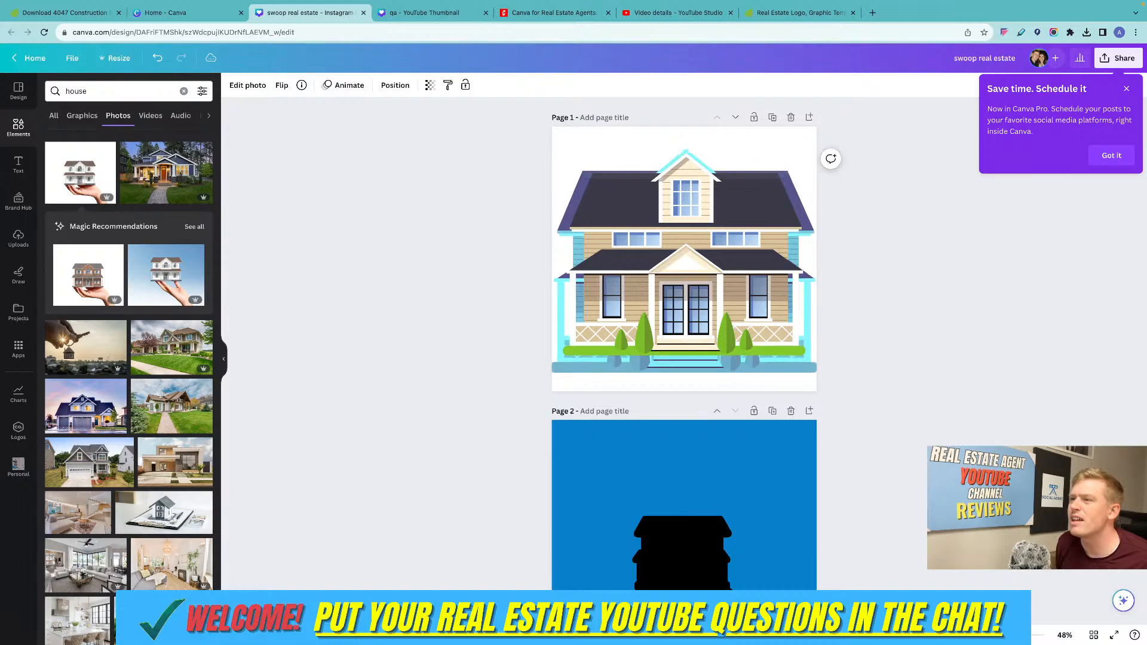
{"action": "key", "text": "Up"}
{"action": "key", "text": "Up"}
{"action": "key", "text": "Up"}
{"action": "key", "text": "Up"}
{"action": "key", "text": "Up"}
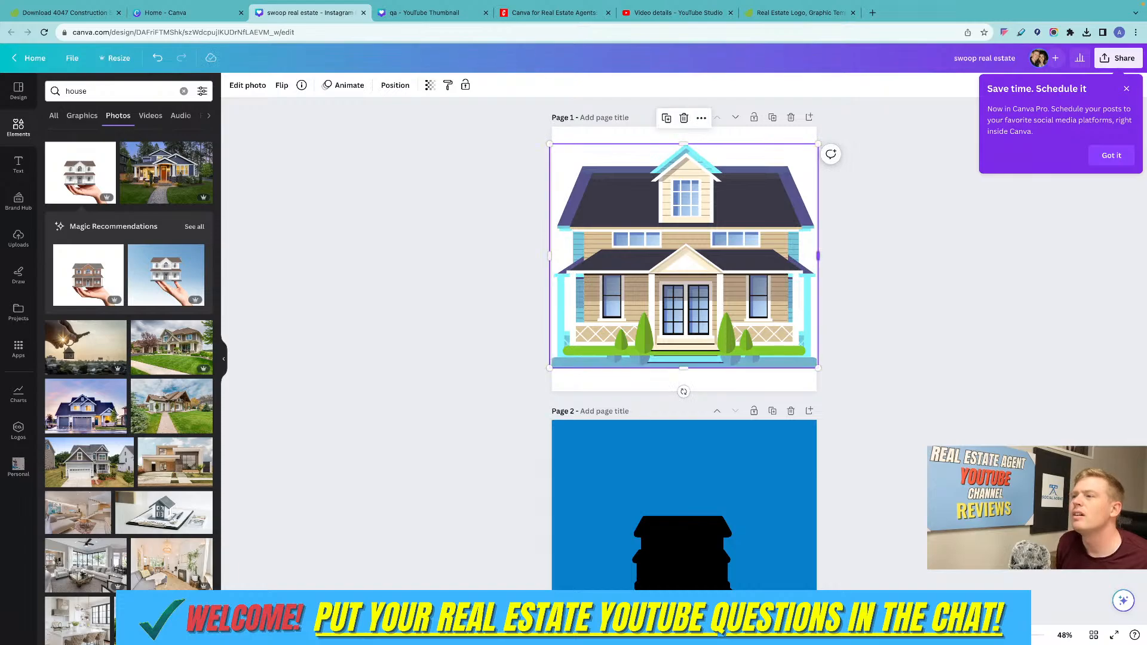
Delete both overlapping house illustrations so that page 1 is empty.
{"action": "left_click_drag", "start_coordinate": [551, 144], "coordinate": [602, 162]}
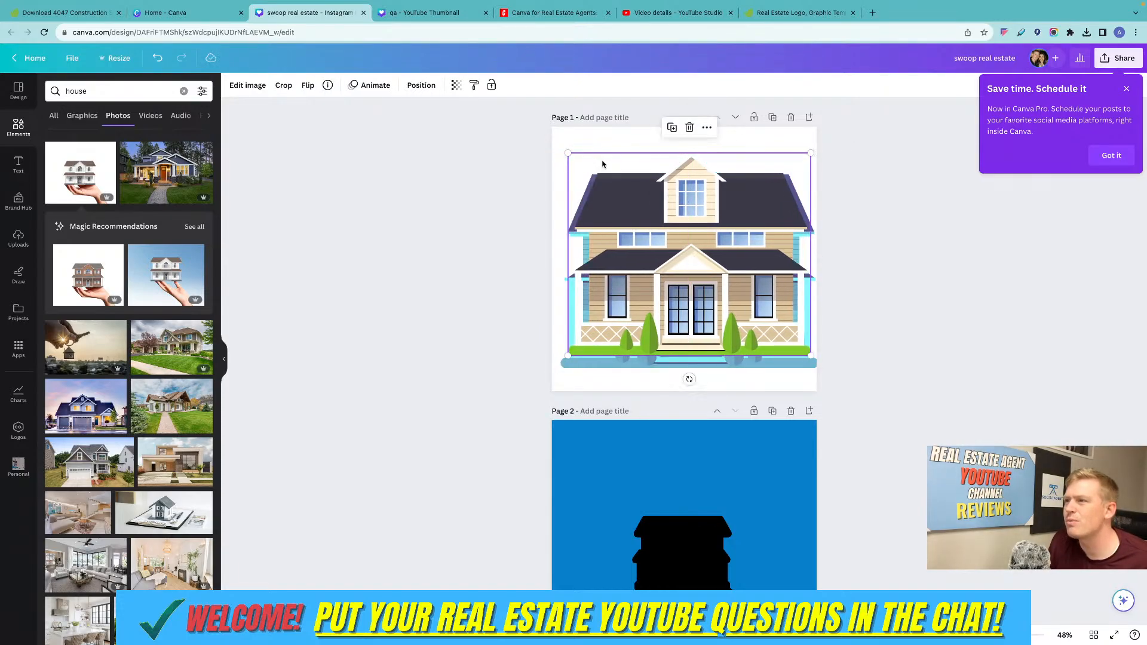
{"action": "left_click", "coordinate": [944, 241]}
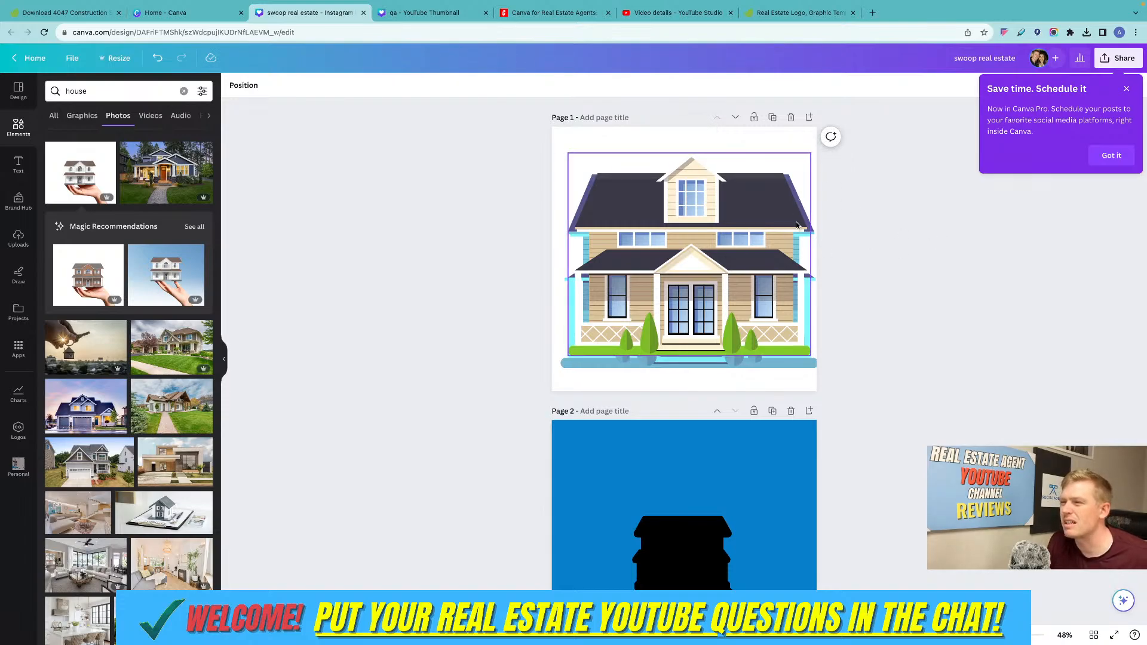
{"action": "left_click", "coordinate": [782, 251]}
{"action": "left_click_drag", "start_coordinate": [910, 228], "coordinate": [652, 296]}
{"action": "key", "text": "Delete"}
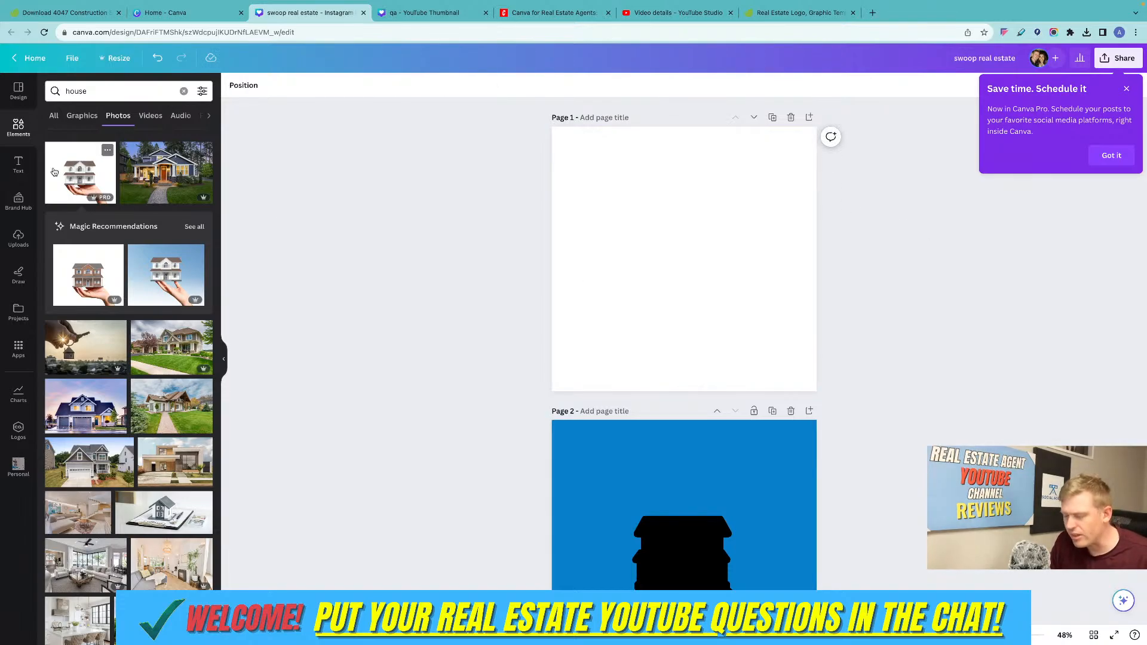
Browse the graphics results for "House interior" and return to all element types.
{"action": "left_click", "coordinate": [87, 128]}
{"action": "left_click", "coordinate": [82, 116]}
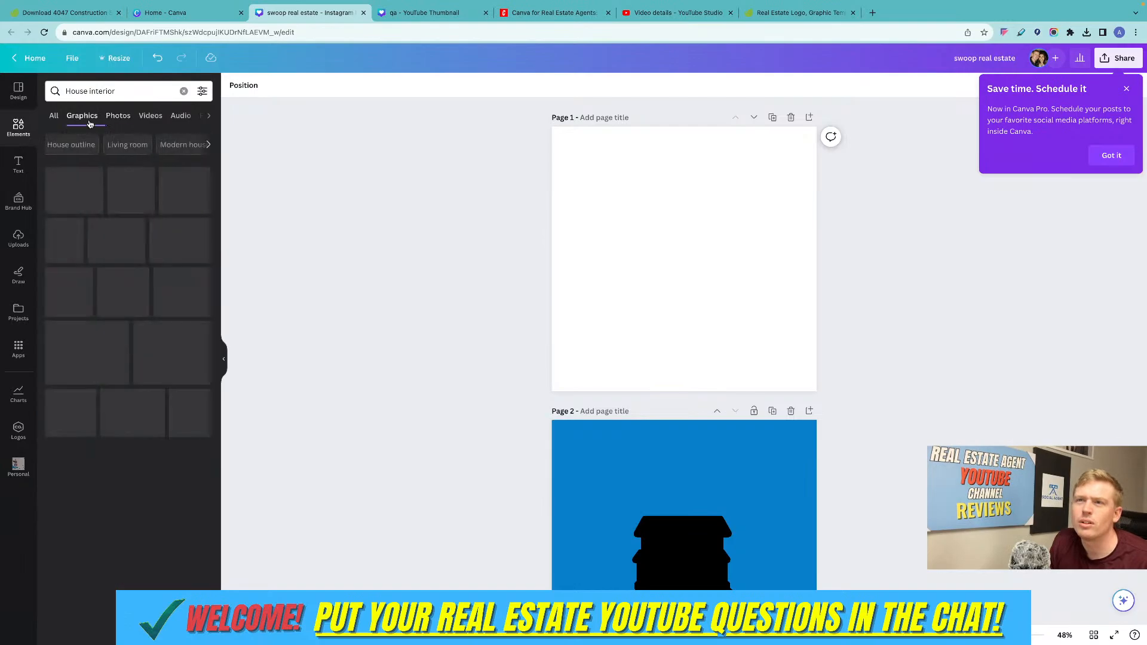
{"action": "scroll", "coordinate": [146, 257], "scroll_direction": "down", "scroll_amount": 1}
{"action": "scroll", "coordinate": [145, 257], "scroll_direction": "up", "scroll_amount": 1}
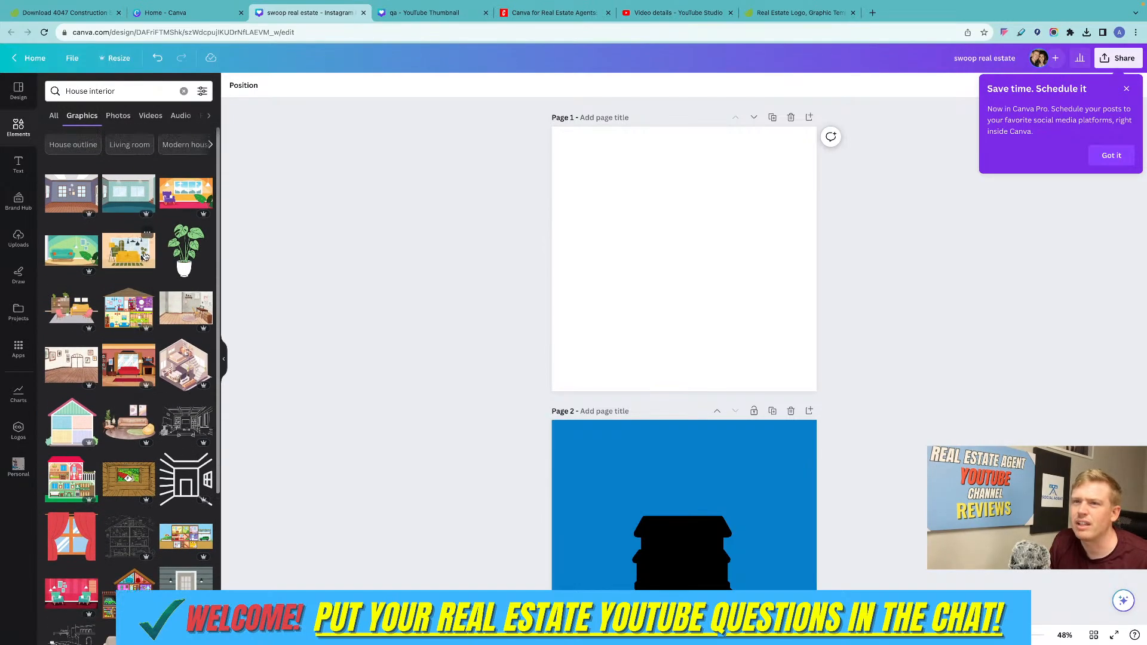
{"action": "scroll", "coordinate": [141, 267], "scroll_direction": "down", "scroll_amount": 2}
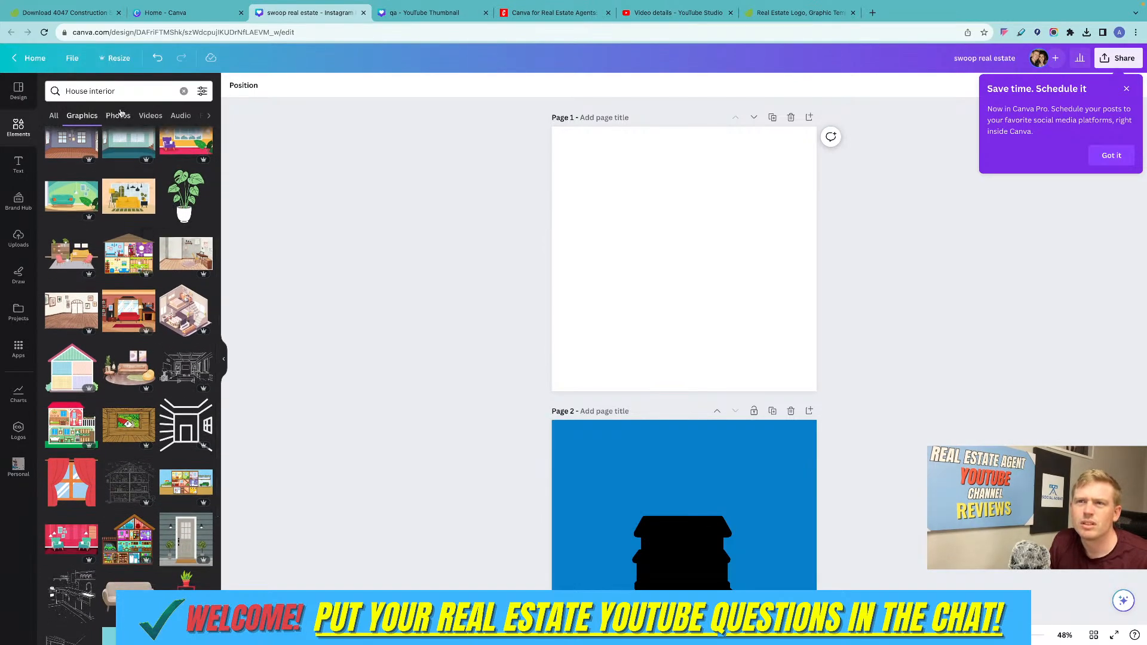
{"action": "left_click", "coordinate": [124, 91]}
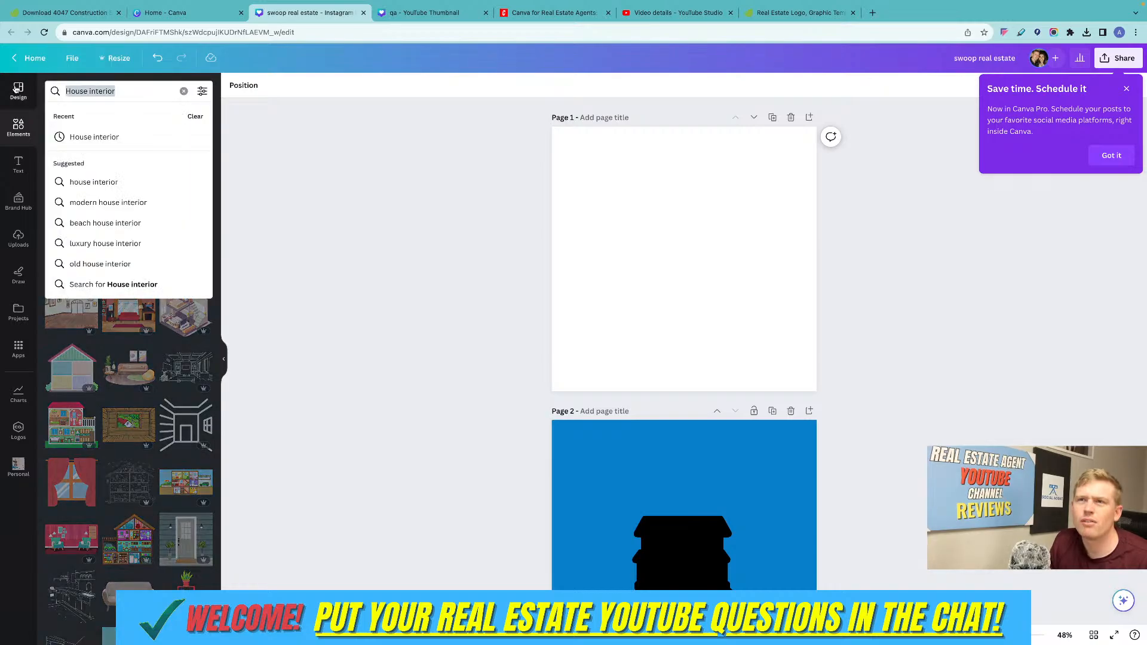
{"action": "left_click", "coordinate": [276, 388]}
{"action": "left_click", "coordinate": [53, 115]}
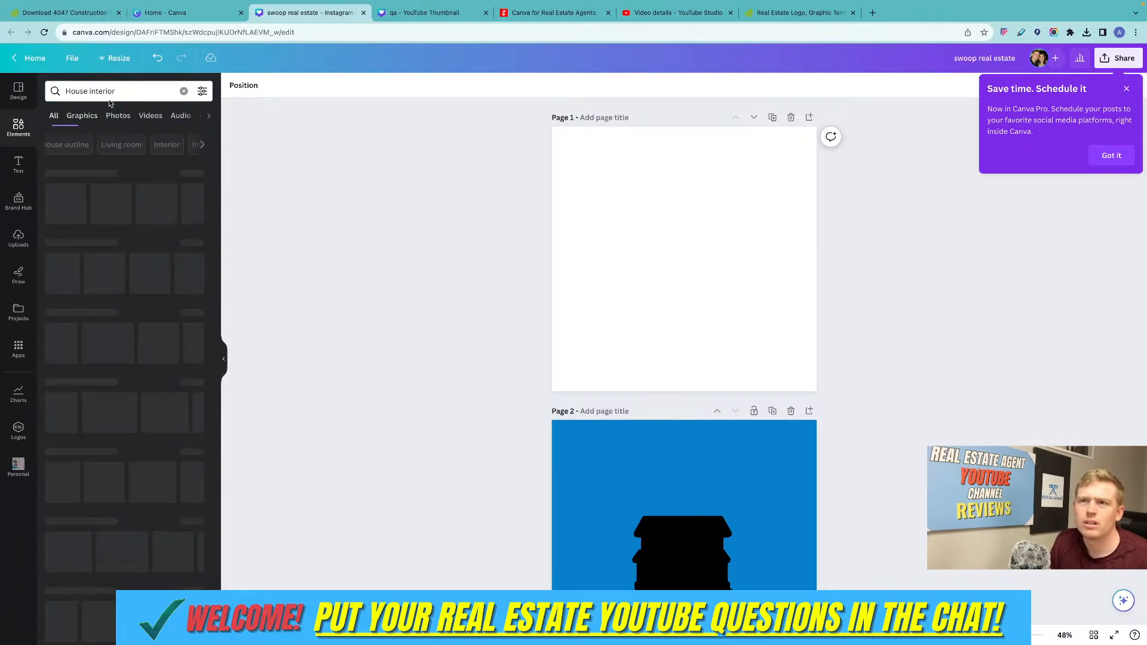
Search the elements library for "arrow".
{"action": "double_click", "coordinate": [119, 91]}
{"action": "key", "text": "super+a"}
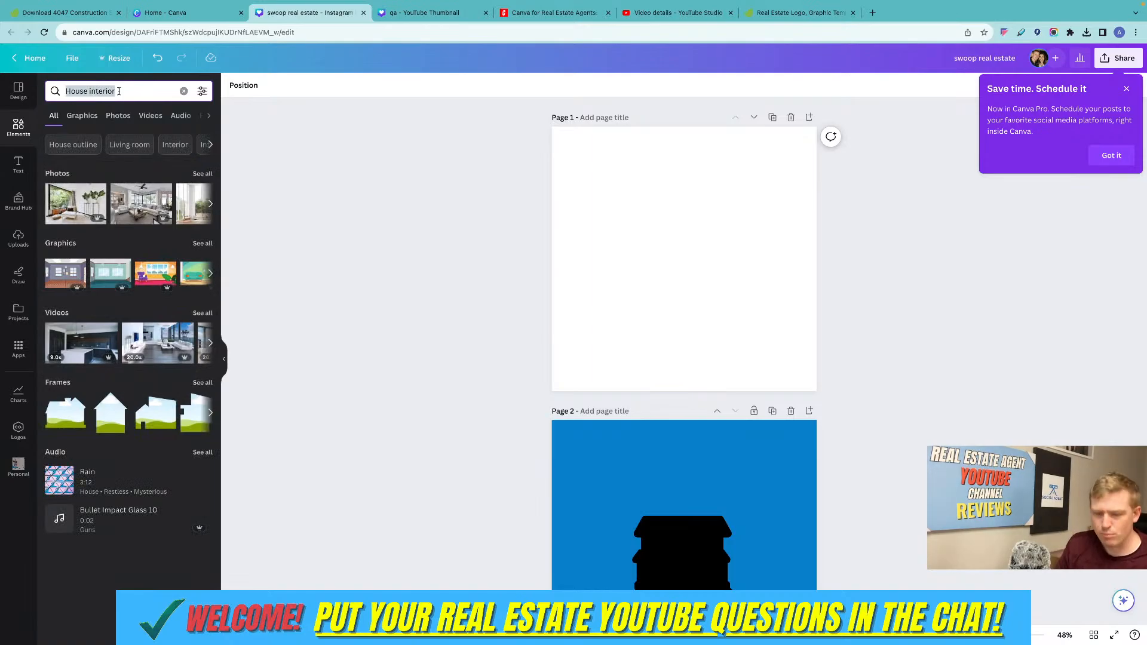
{"action": "type", "text": "as"}
{"action": "key", "text": "BackSpace"}
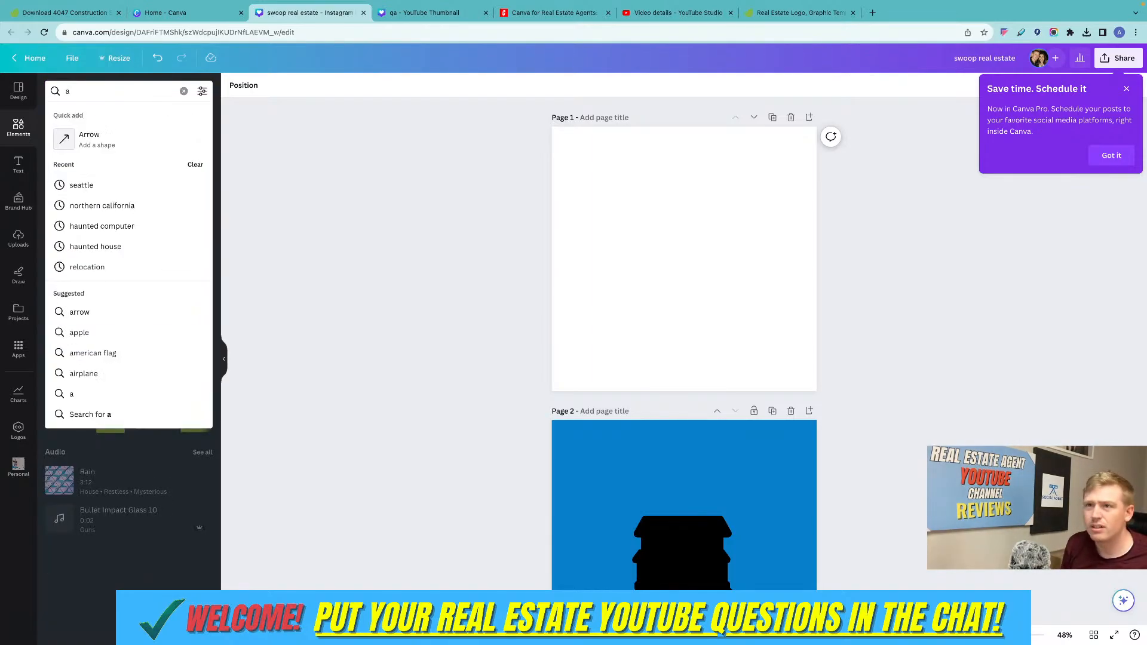
{"action": "type", "text": "rrow"}
{"action": "left_click", "coordinate": [84, 247]}
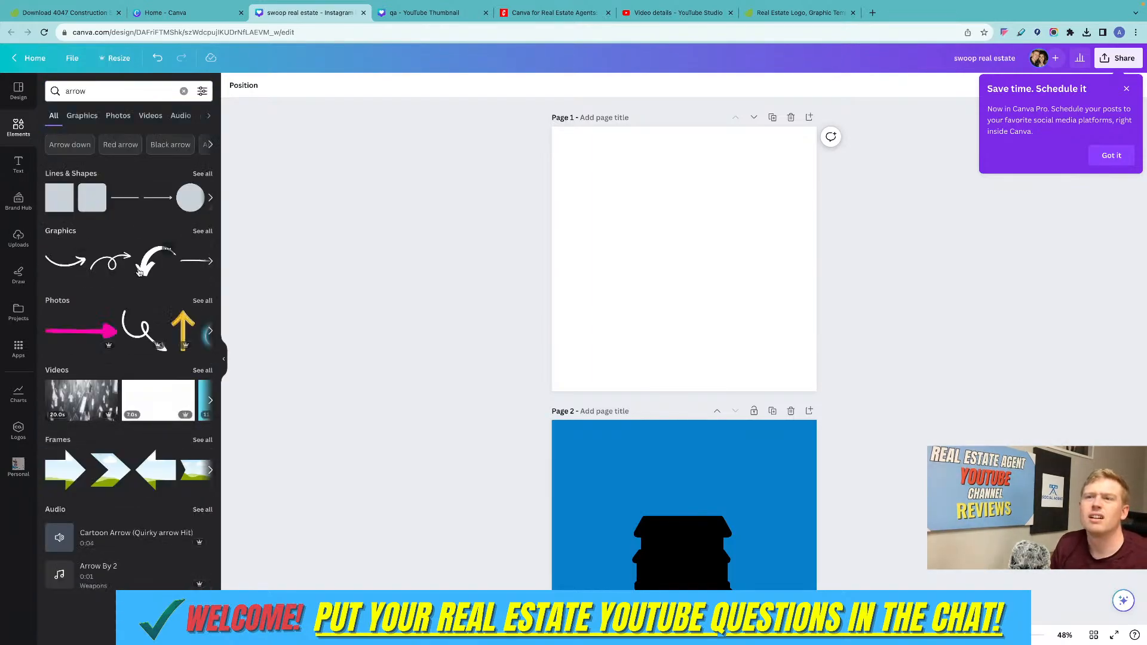
Add the thick curved white arrow graphic to page 1 and recolour it with the dark navy brand colour.
{"action": "left_click", "coordinate": [139, 272]}
{"action": "left_click", "coordinate": [233, 85]}
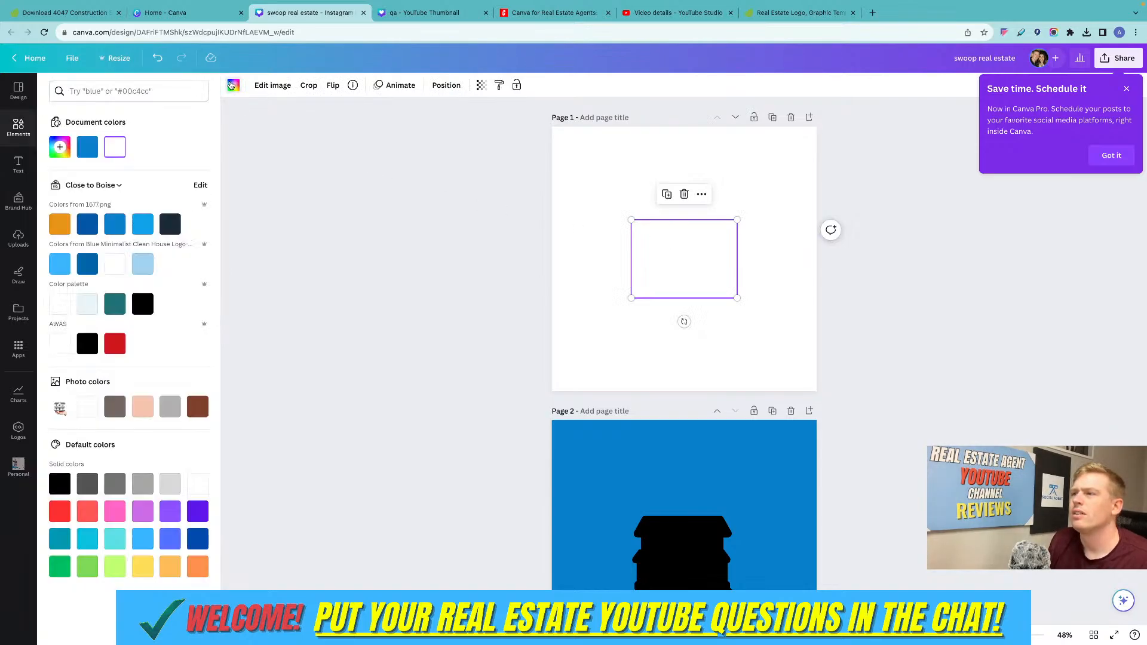
{"action": "left_click", "coordinate": [169, 224]}
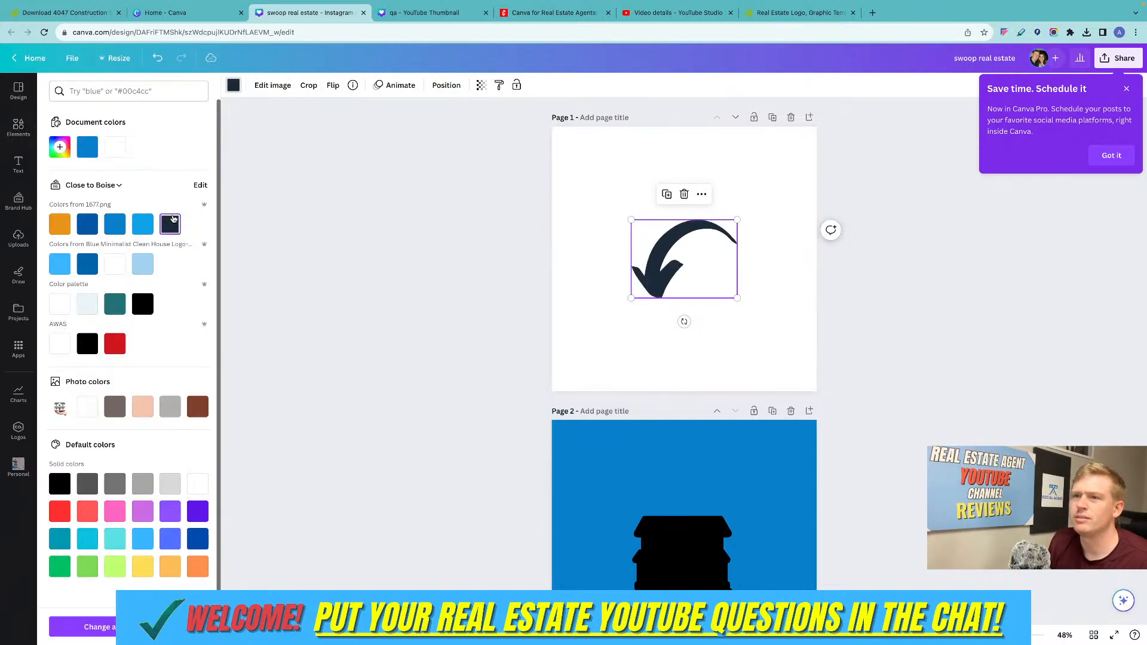
Enlarge the navy arrow to span most of page 1 and centre it on the page.
{"action": "left_click_drag", "start_coordinate": [632, 220], "coordinate": [525, 138]}
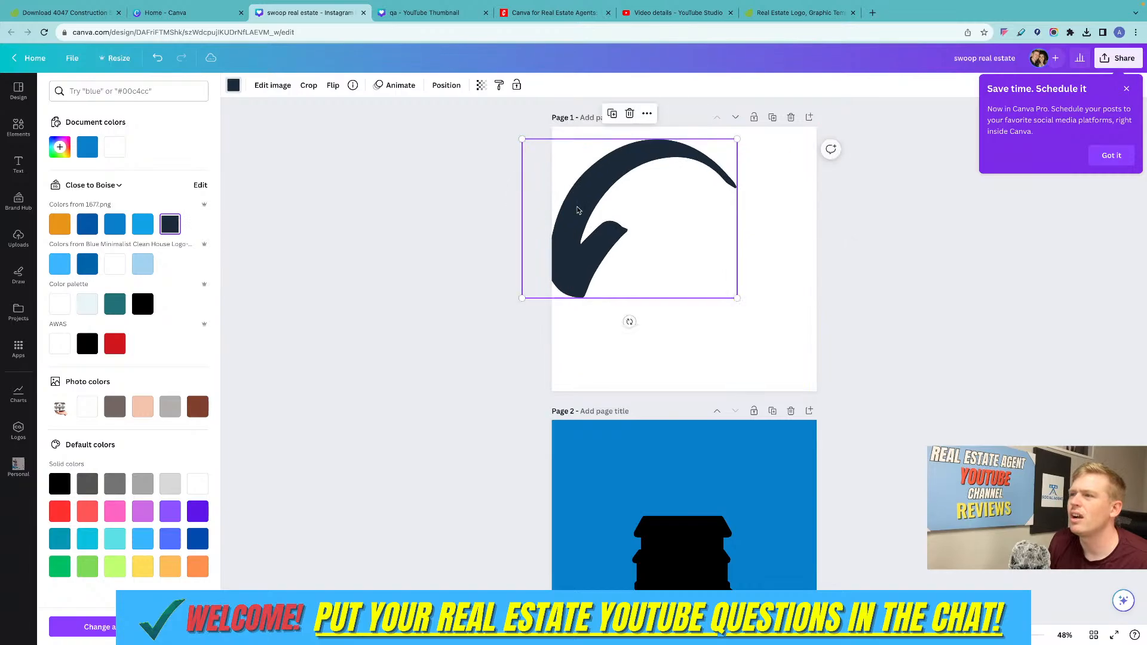
{"action": "left_click_drag", "start_coordinate": [579, 205], "coordinate": [629, 248]}
{"action": "left_click", "coordinate": [801, 233]}
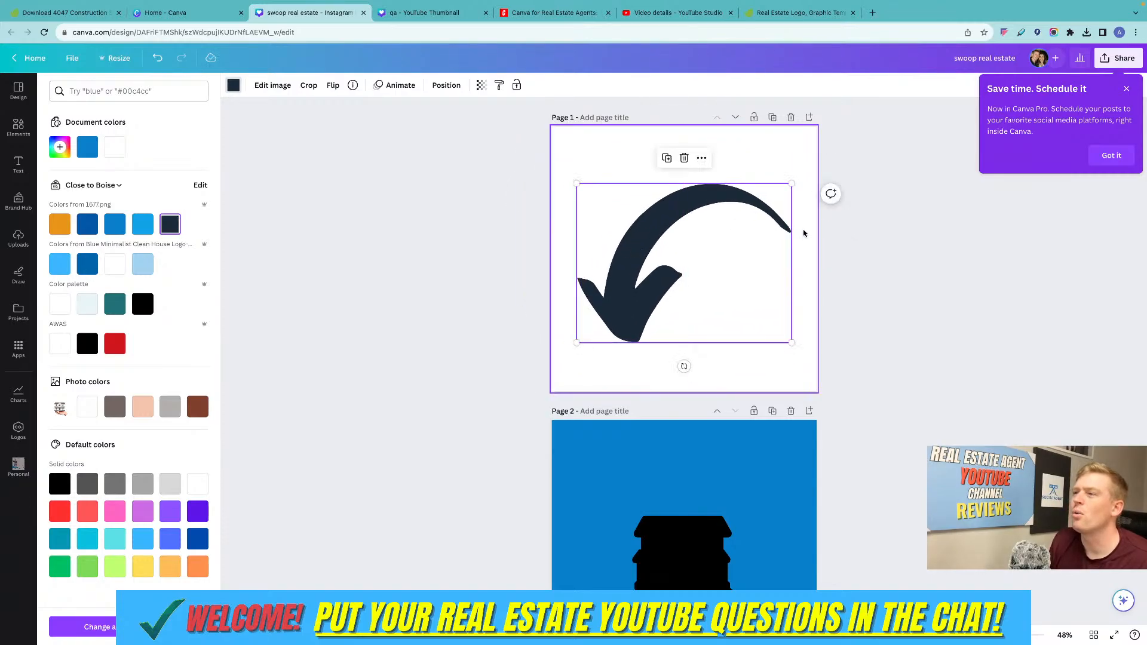
Overlay a duplicate of the navy arrow, recolour it brand orange and enlarge it slightly from its upper-left corner.
{"action": "left_click", "coordinate": [635, 246]}
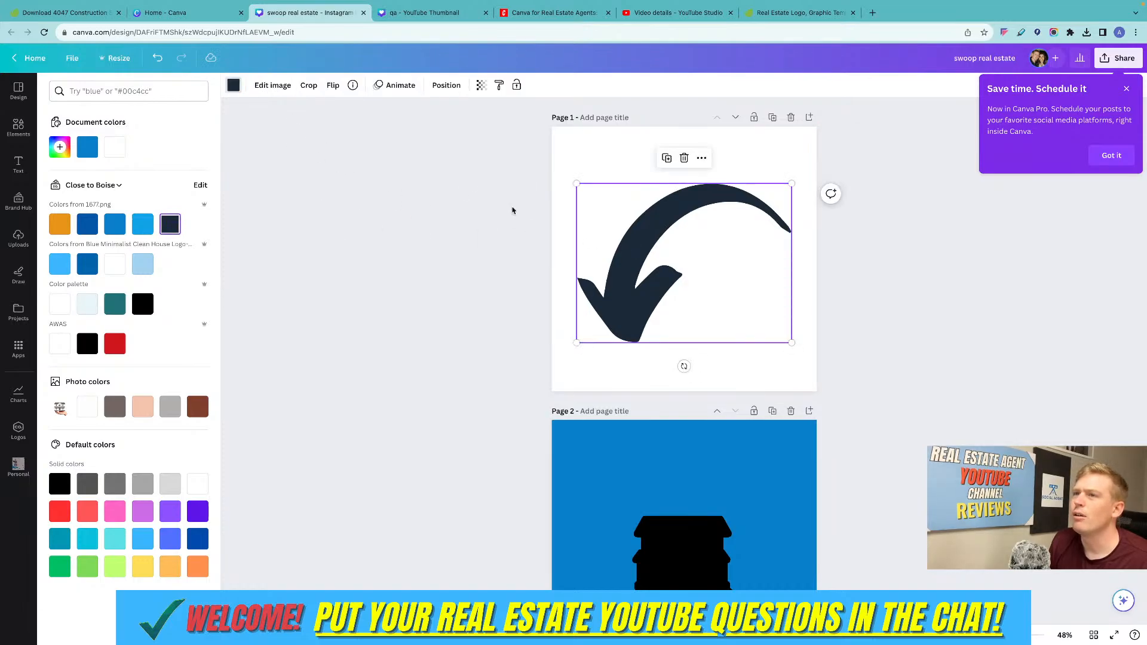
{"action": "left_click_drag", "start_coordinate": [654, 229], "coordinate": [651, 250]}
{"action": "left_click", "coordinate": [59, 224]}
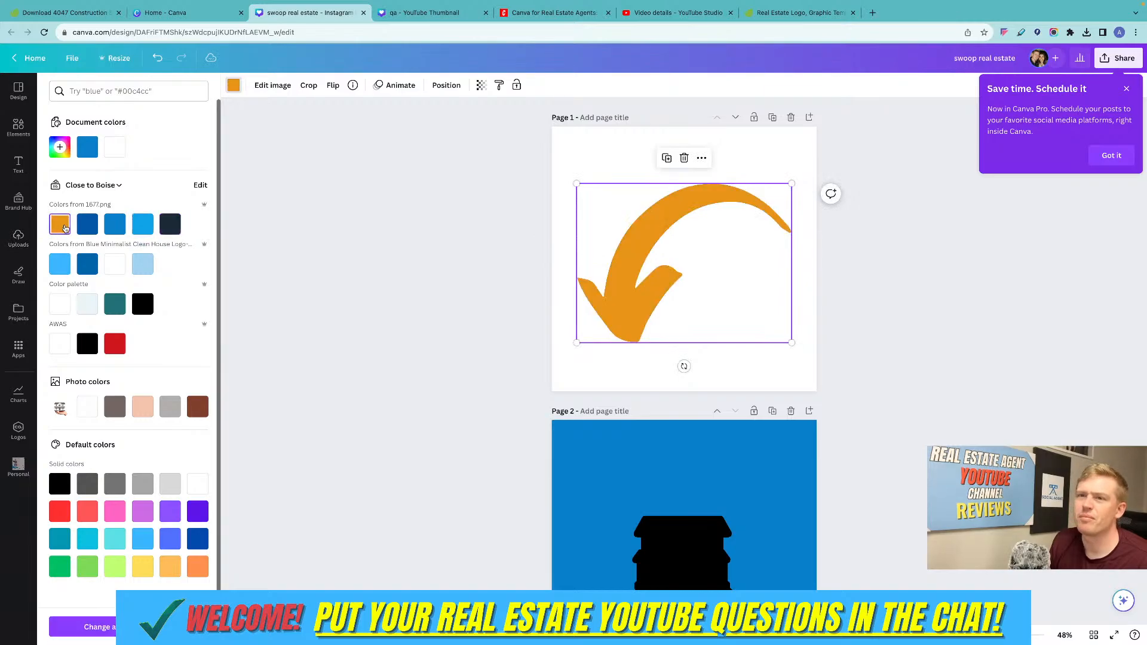
{"action": "left_click_drag", "start_coordinate": [576, 183], "coordinate": [572, 180]}
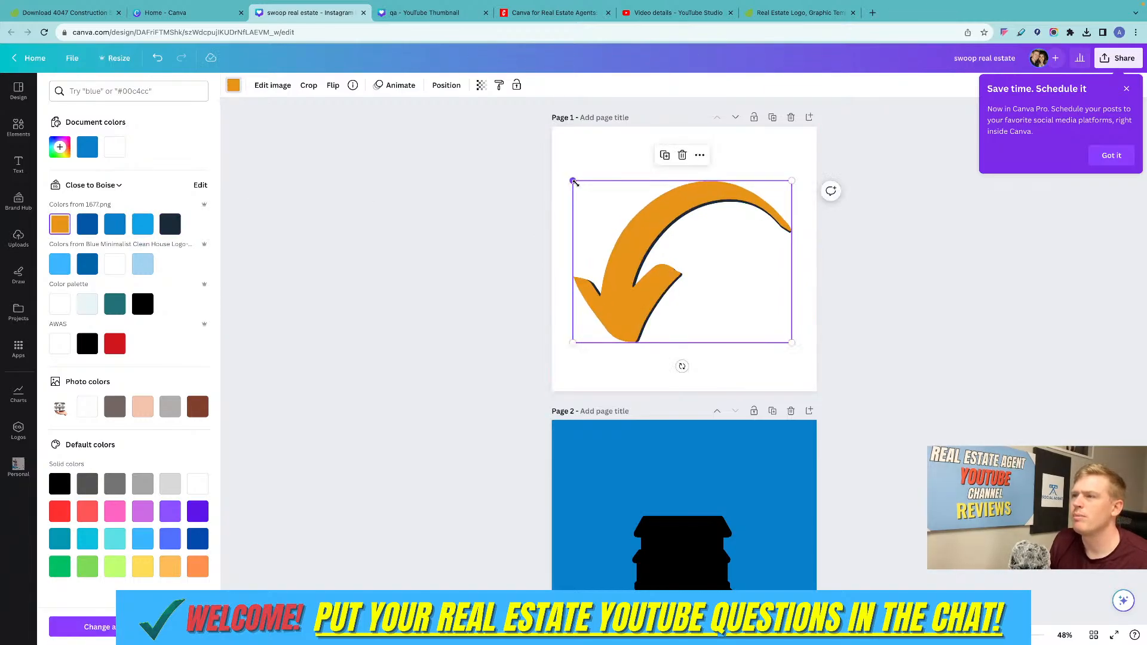
{"action": "key", "text": "Escape"}
{"action": "left_click", "coordinate": [841, 291]}
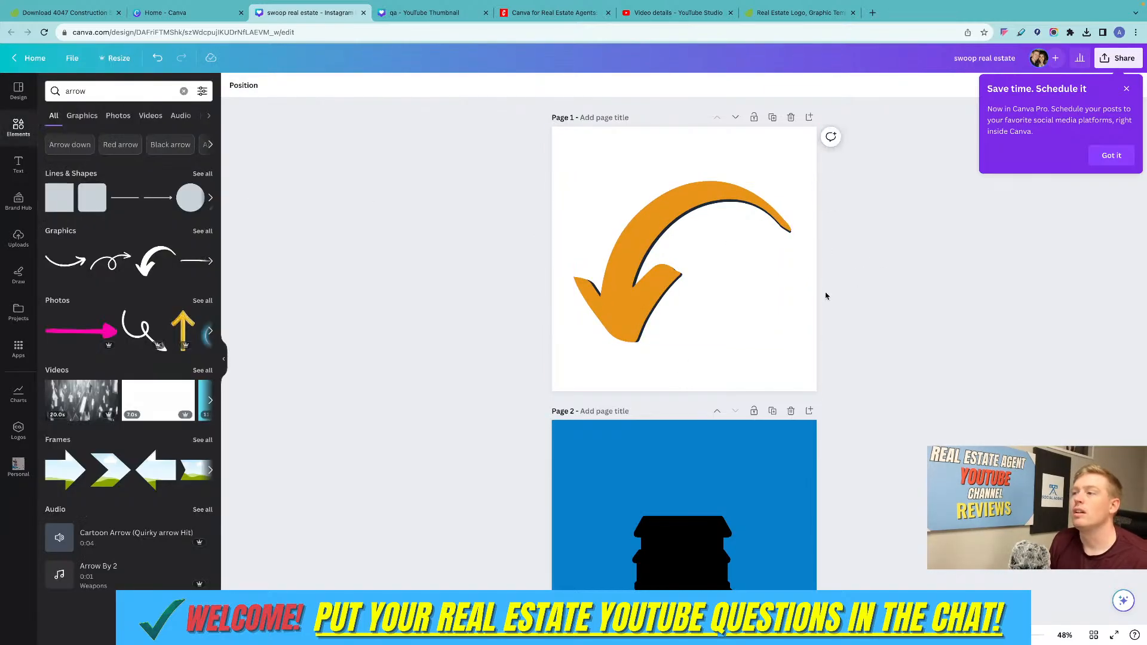
Send the orange arrow backward behind the navy arrow so it forms an outline.
{"action": "left_click", "coordinate": [661, 229]}
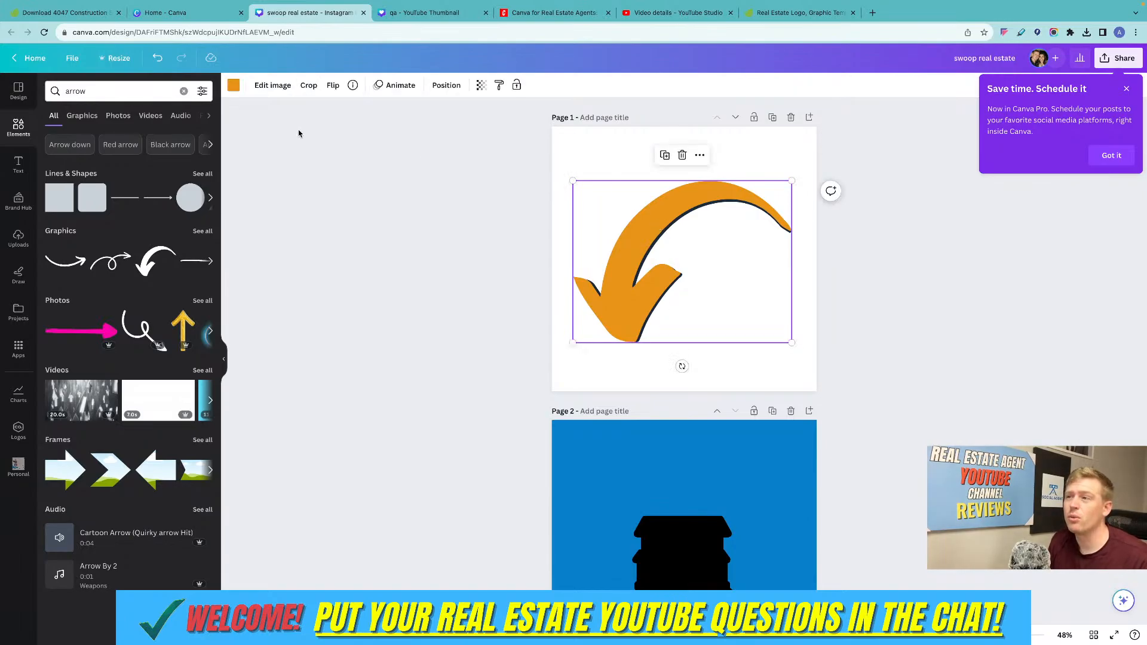
{"action": "left_click", "coordinate": [445, 85]}
{"action": "left_click", "coordinate": [164, 112]}
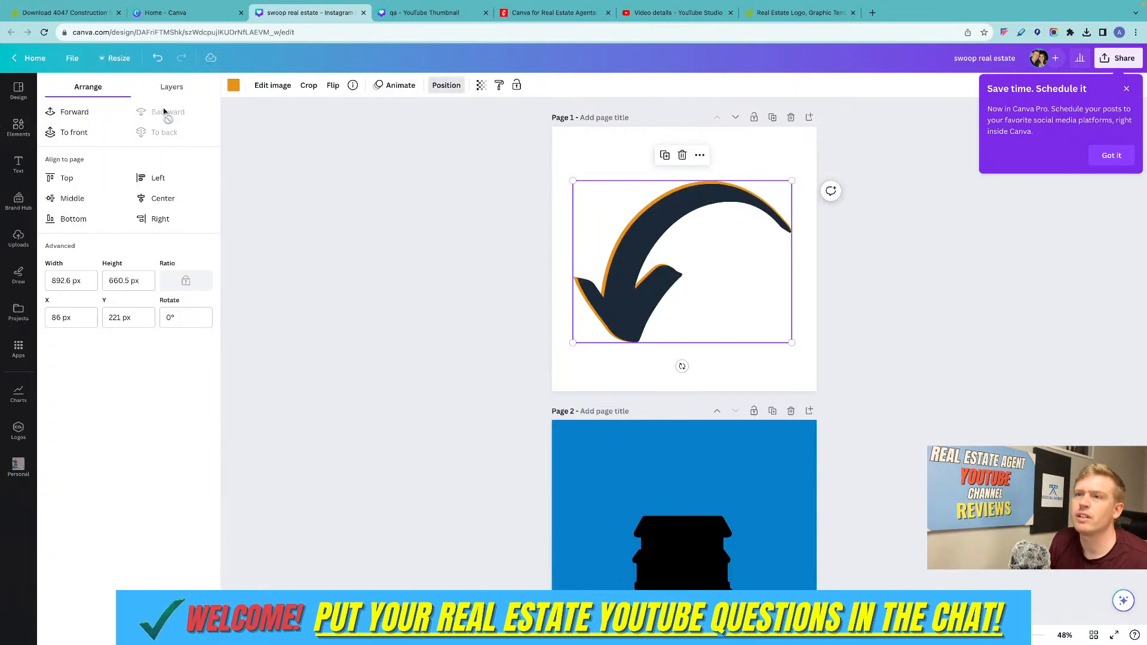
{"action": "left_click", "coordinate": [894, 239]}
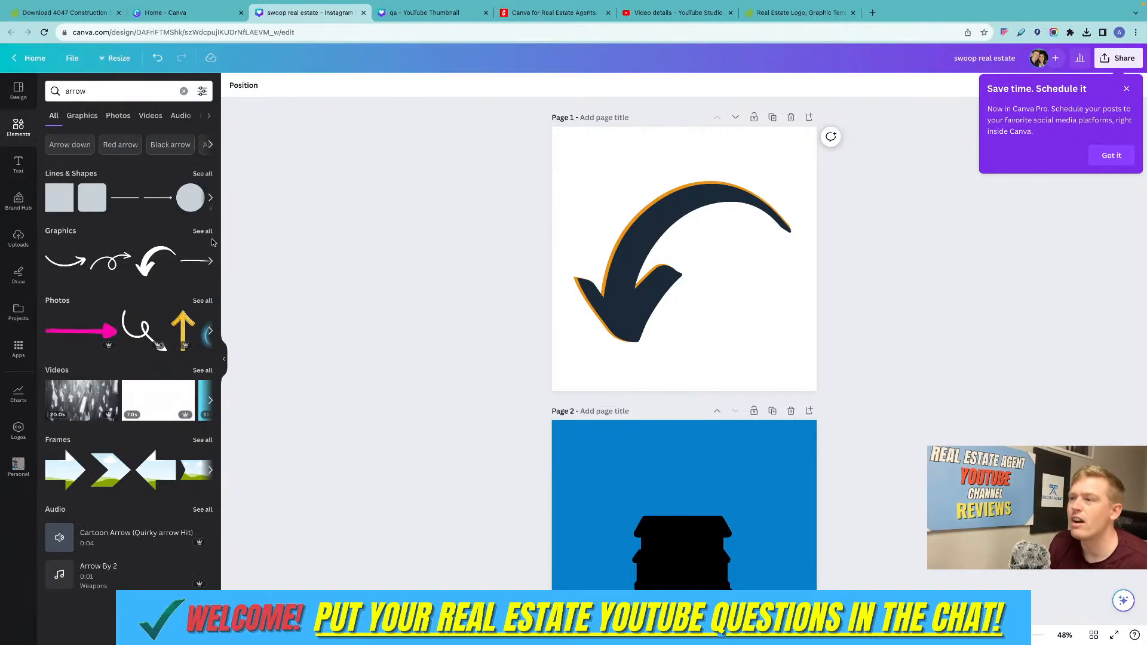
Add another white curved arrow over the existing ones and look through its available image effects.
{"action": "left_click", "coordinate": [142, 263]}
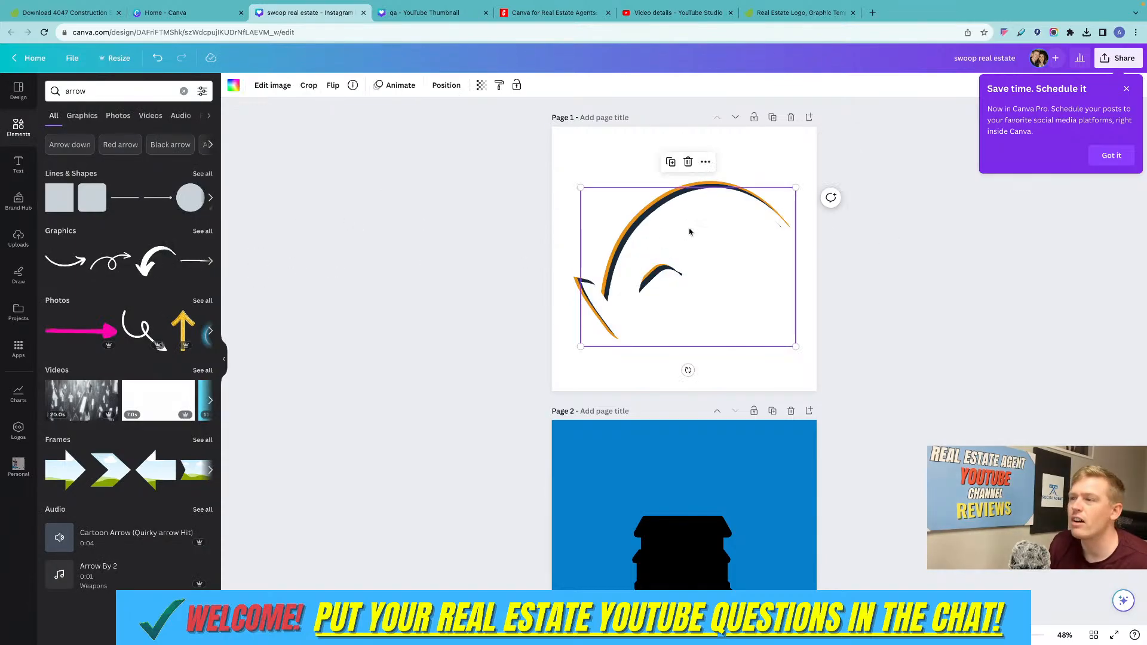
{"action": "left_click", "coordinate": [272, 86]}
{"action": "scroll", "coordinate": [72, 370], "scroll_direction": "down", "scroll_amount": 5}
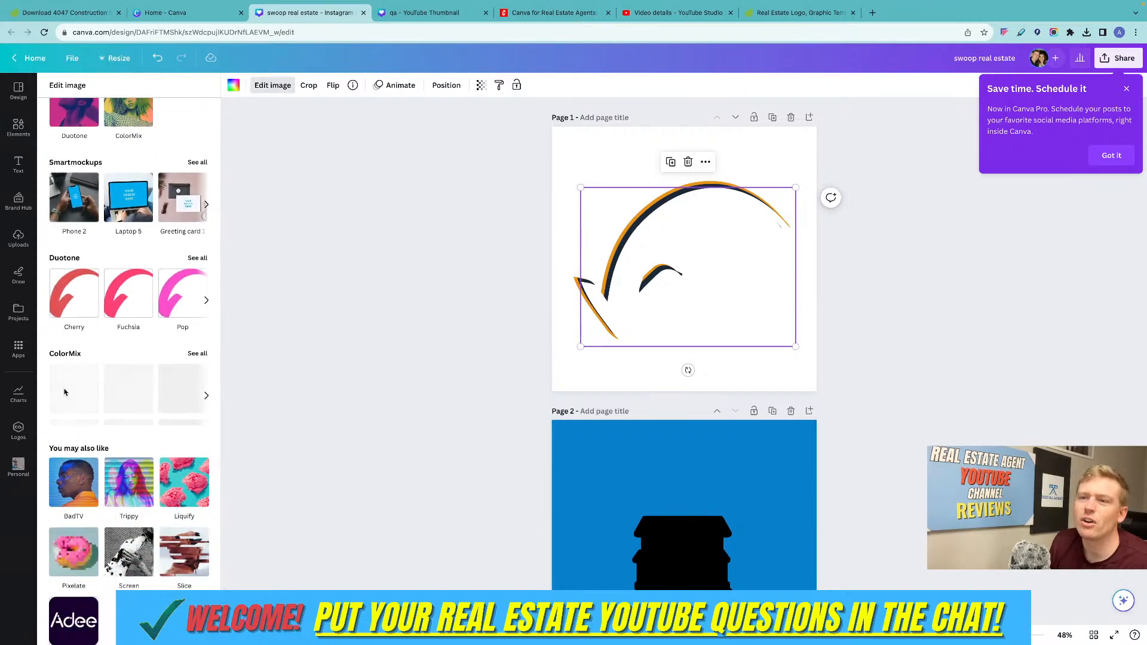
{"action": "scroll", "coordinate": [132, 323], "scroll_direction": "up", "scroll_amount": 3}
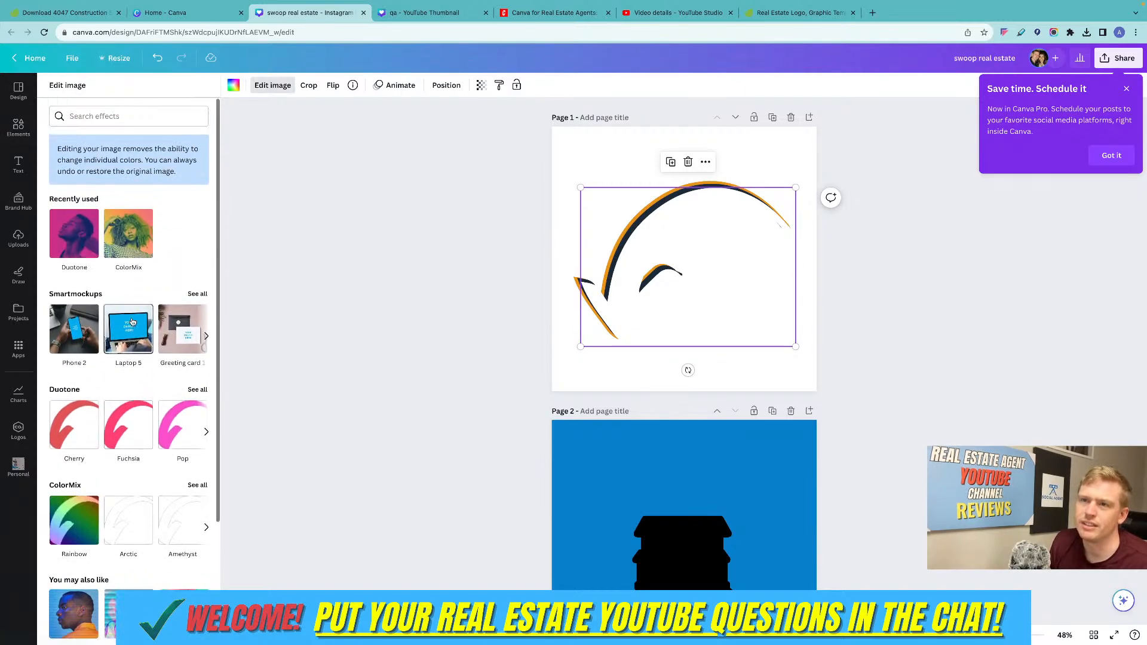
{"action": "scroll", "coordinate": [132, 322], "scroll_direction": "down", "scroll_amount": 5}
Apply the Glow shadow style to the photo of the hand holding a house on page 2.
{"action": "scroll", "coordinate": [684, 454], "scroll_direction": "down", "scroll_amount": 3}
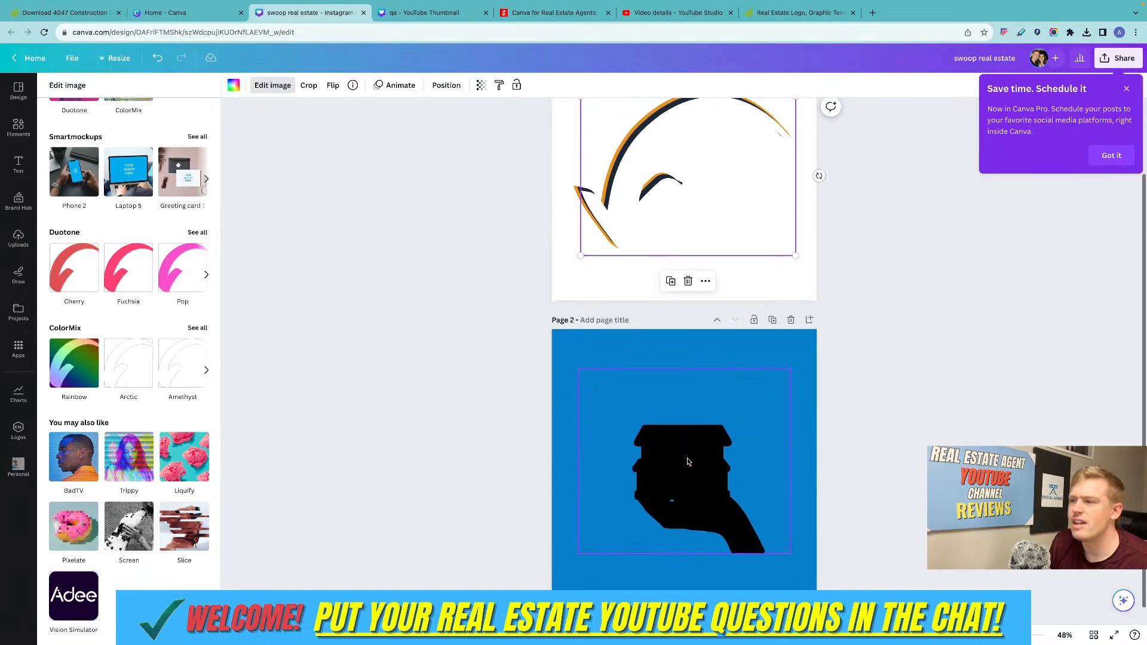
{"action": "left_click", "coordinate": [686, 461]}
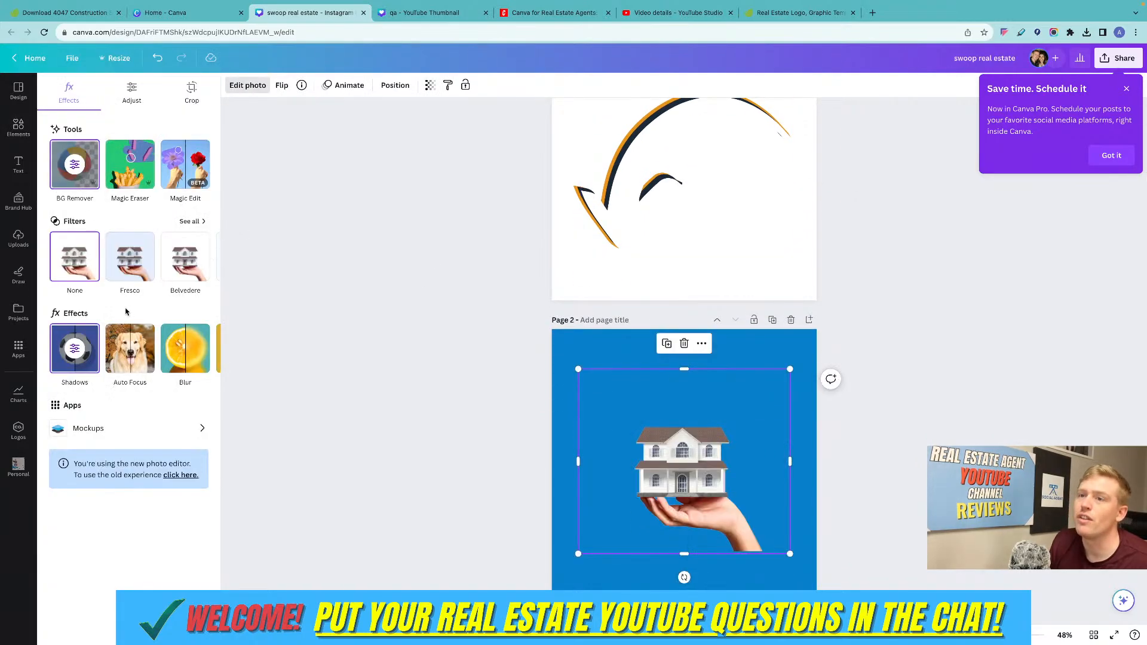
{"action": "left_click", "coordinate": [78, 352]}
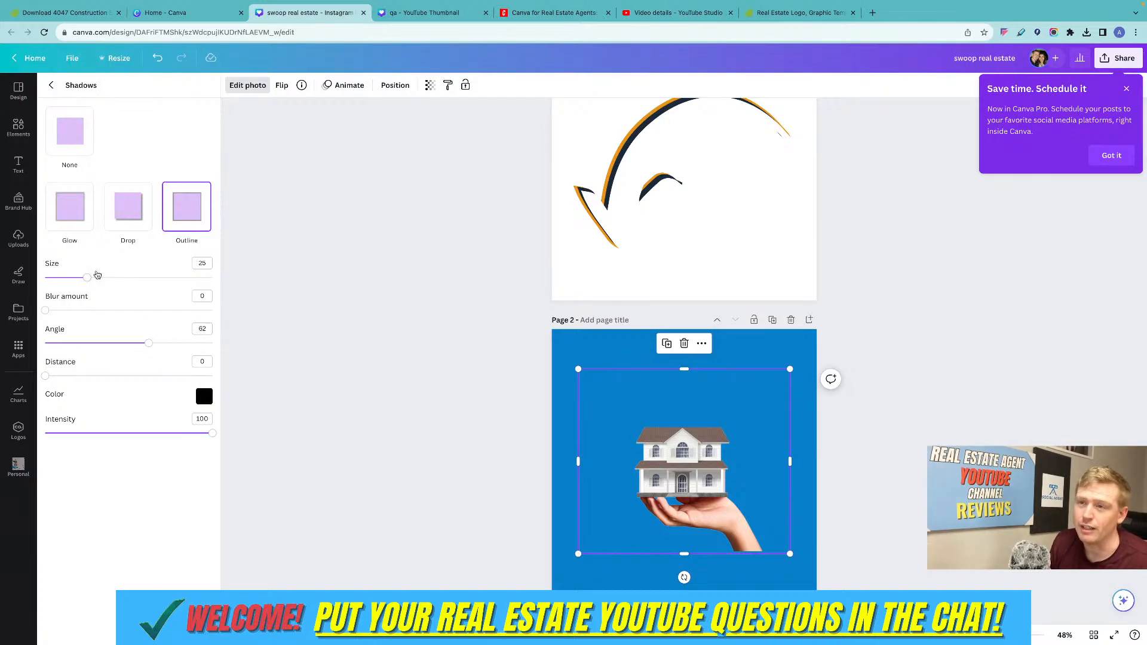
{"action": "left_click", "coordinate": [72, 232]}
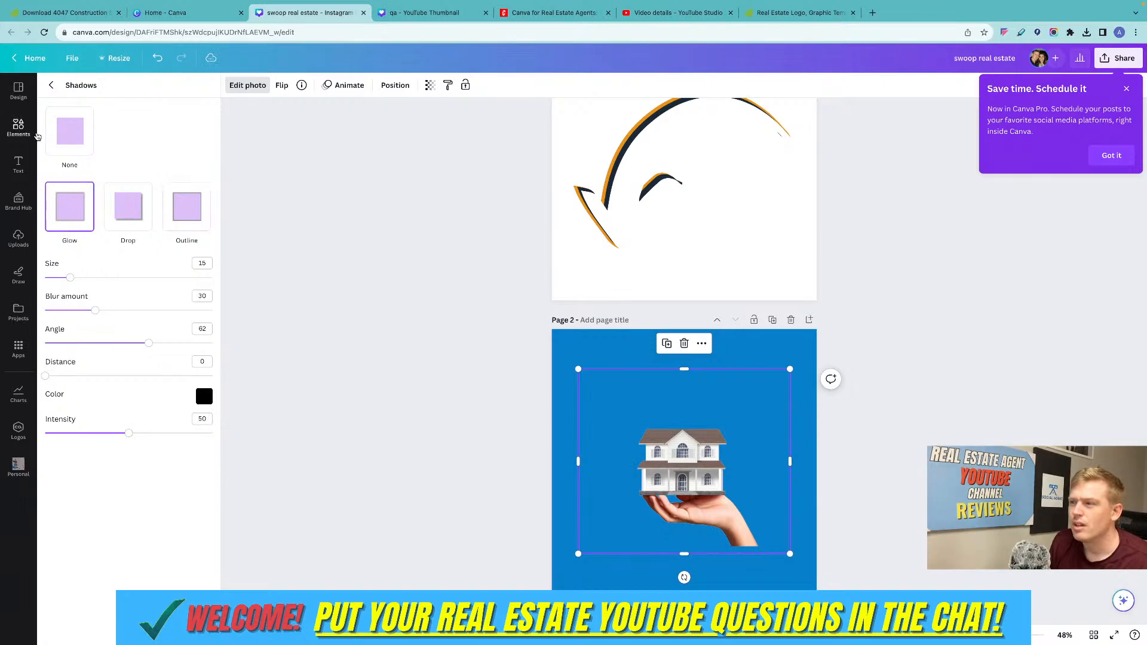
{"action": "left_click", "coordinate": [51, 86]}
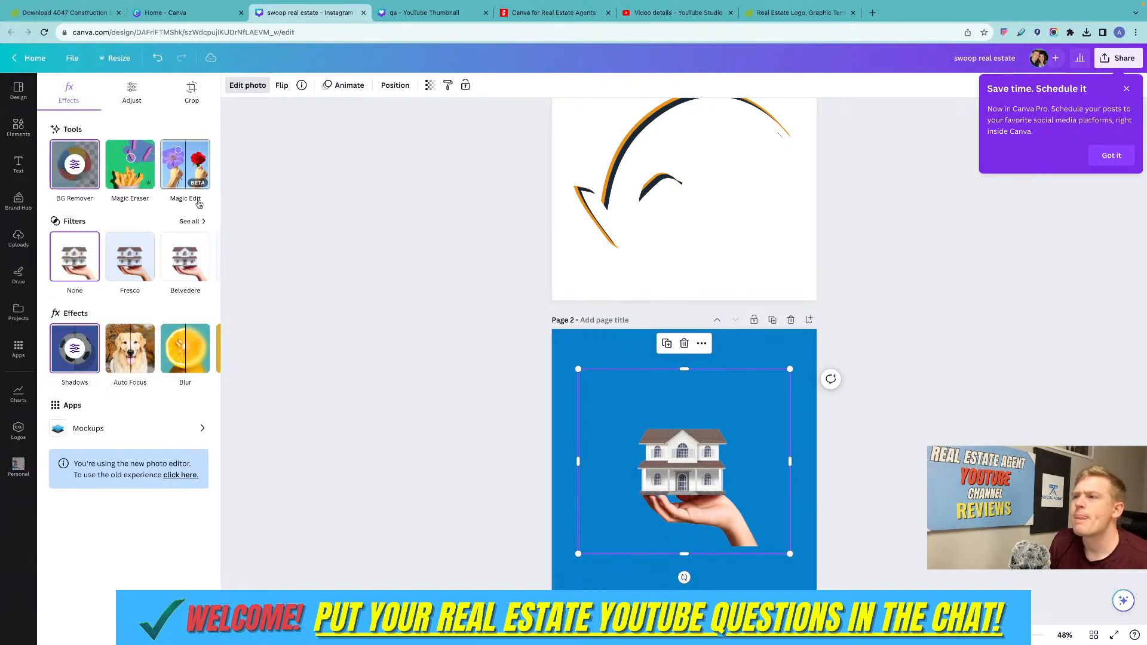
Delete all the arrows from page 1 and the hand-held house photo from page 2.
{"action": "scroll", "coordinate": [532, 161], "scroll_direction": "up", "scroll_amount": 2}
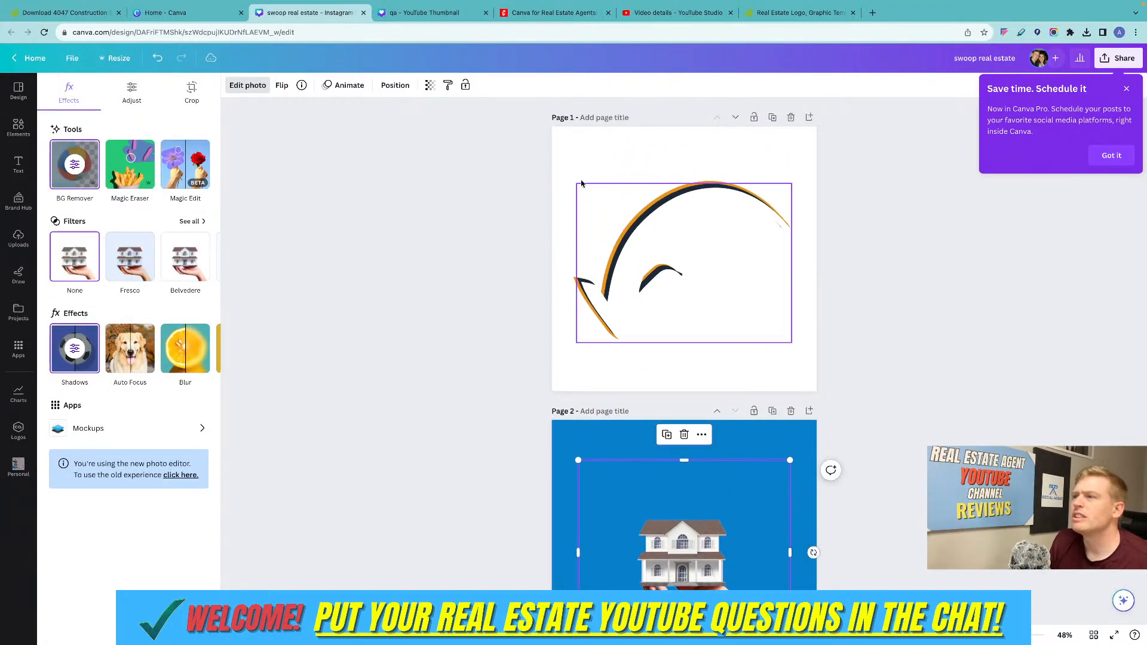
{"action": "mouse_move", "coordinate": [568, 159]}
{"action": "left_mouse_down"}
{"action": "mouse_move", "coordinate": [795, 338]}
{"action": "mouse_move", "coordinate": [556, 144]}
{"action": "left_mouse_up"}
{"action": "left_click", "coordinate": [872, 289]}
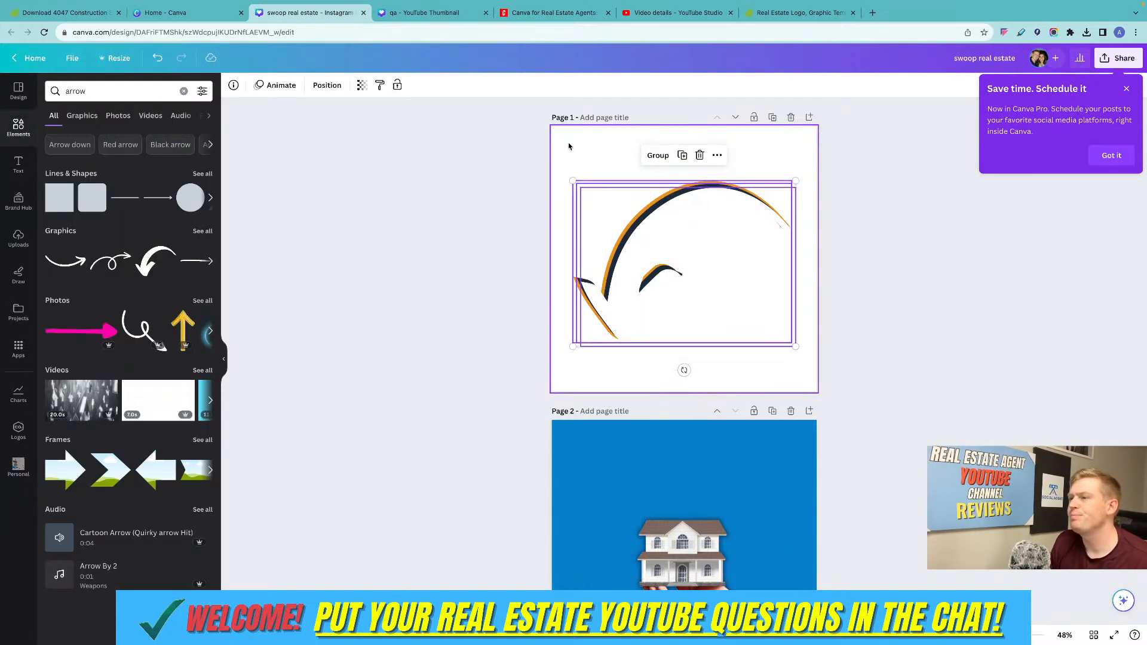
{"action": "key", "text": "Delete"}
{"action": "scroll", "coordinate": [758, 397], "scroll_direction": "down", "scroll_amount": 2}
{"action": "scroll", "coordinate": [731, 279], "scroll_direction": "up", "scroll_amount": 2}
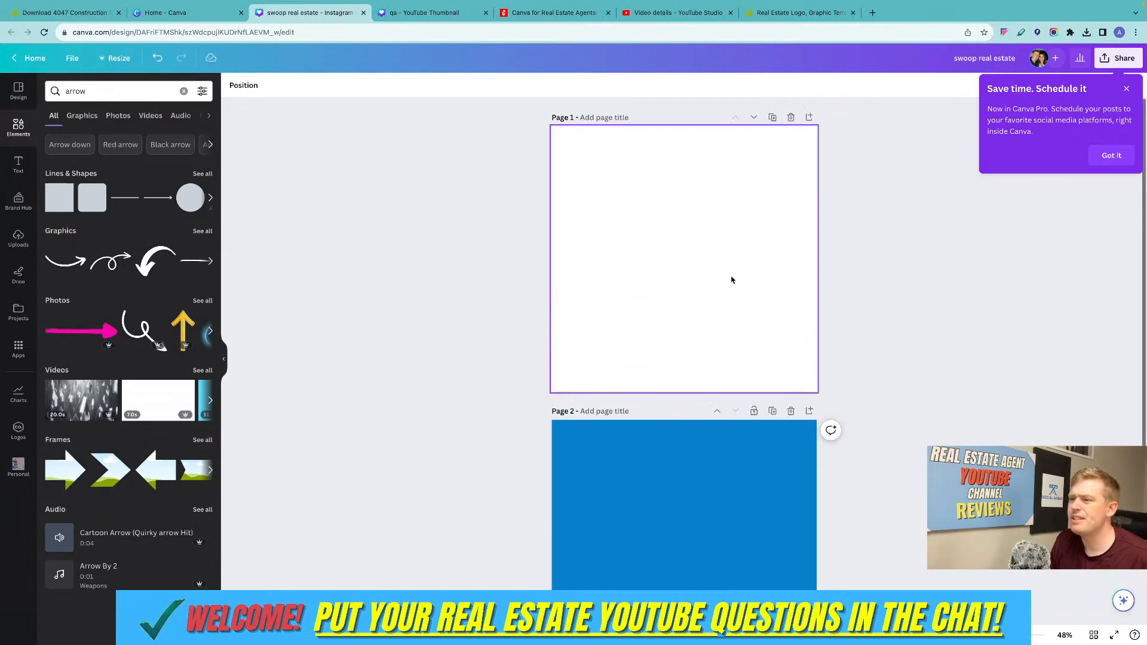
Add a square shape to page 1 and move it to the lower-left area of the page.
{"action": "left_click", "coordinate": [65, 203]}
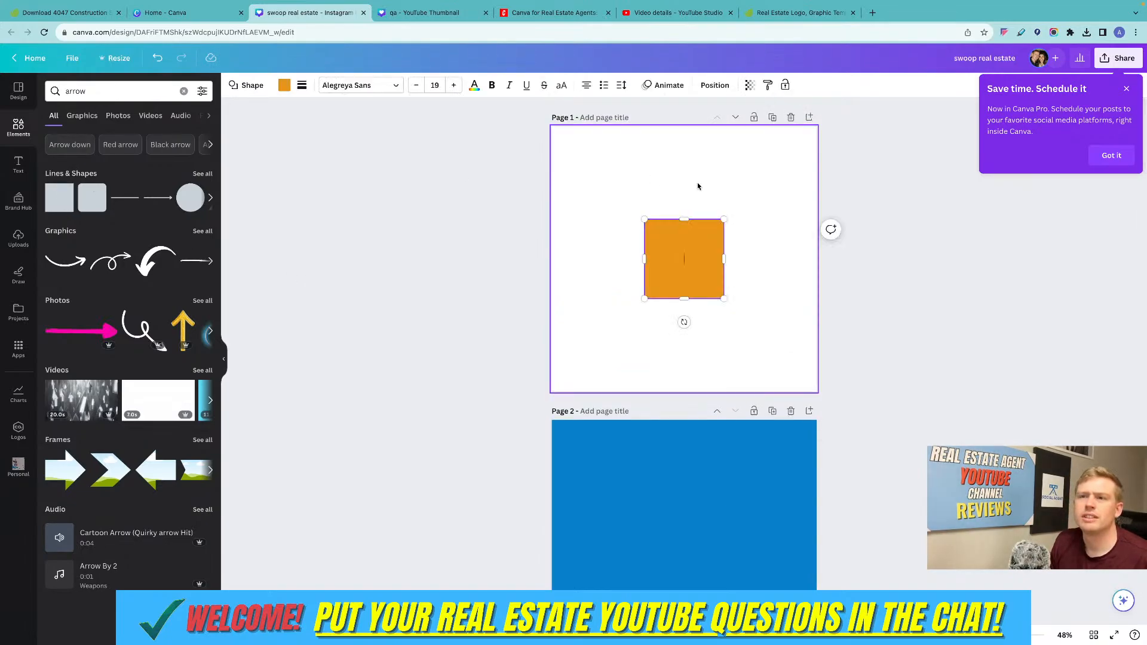
{"action": "left_click_drag", "start_coordinate": [669, 230], "coordinate": [638, 255]}
{"action": "left_click", "coordinate": [835, 191]}
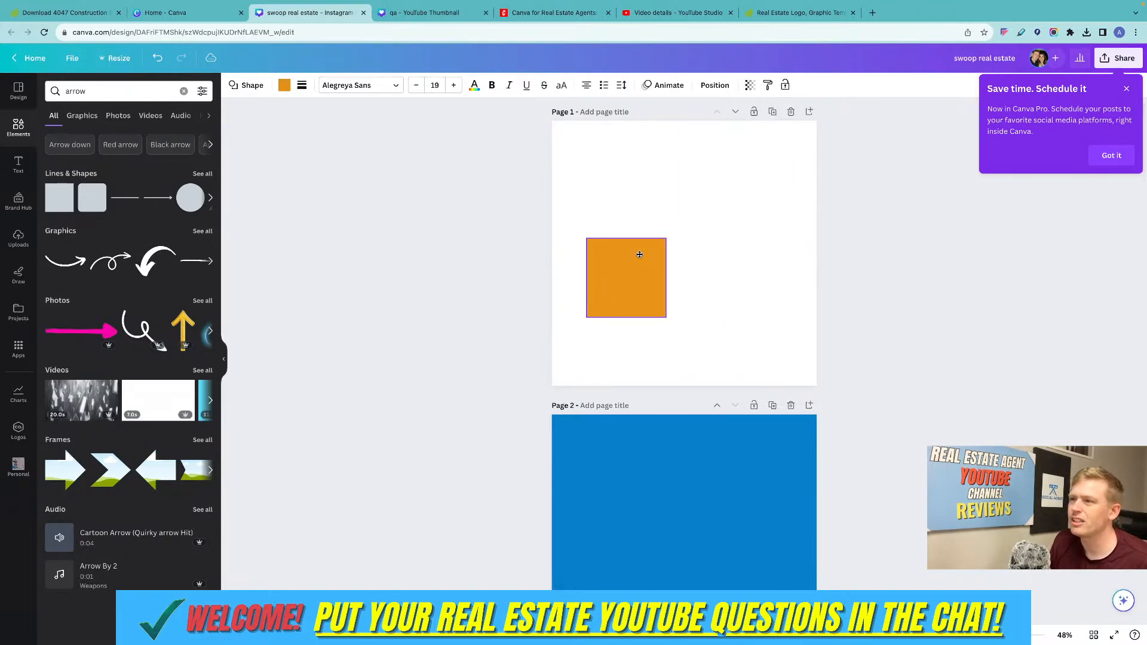
Align the orange square to the horizontal center and vertical middle of page 1.
{"action": "right_click", "coordinate": [632, 263]}
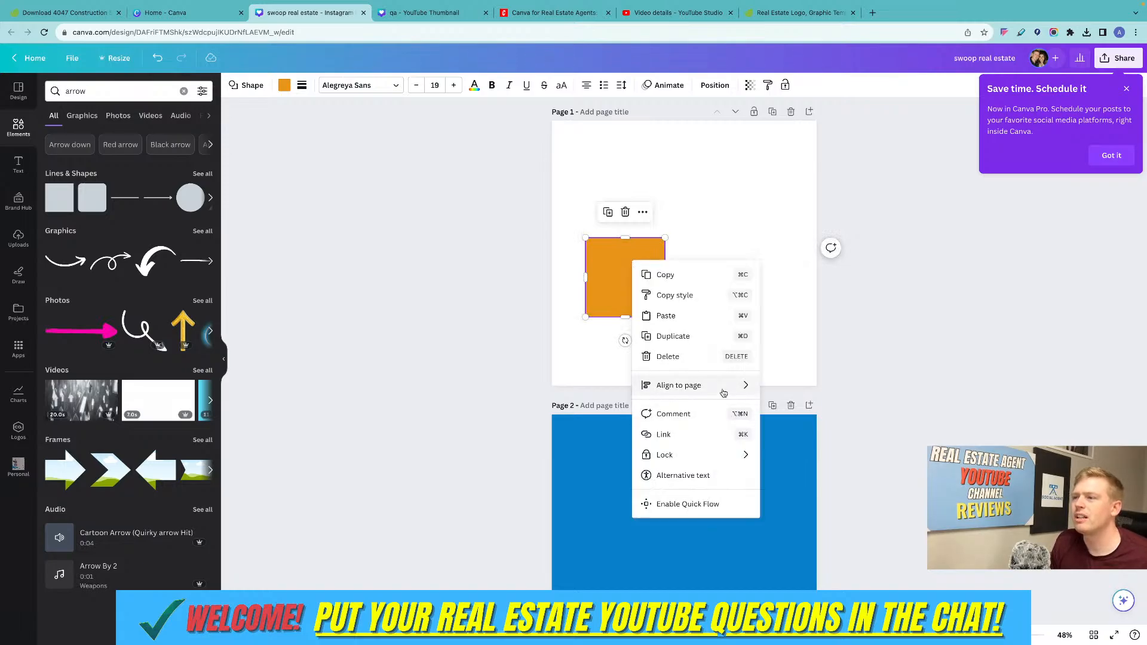
{"action": "mouse_move", "coordinate": [734, 387]}
{"action": "left_click", "coordinate": [798, 408]}
{"action": "right_click", "coordinate": [695, 278]}
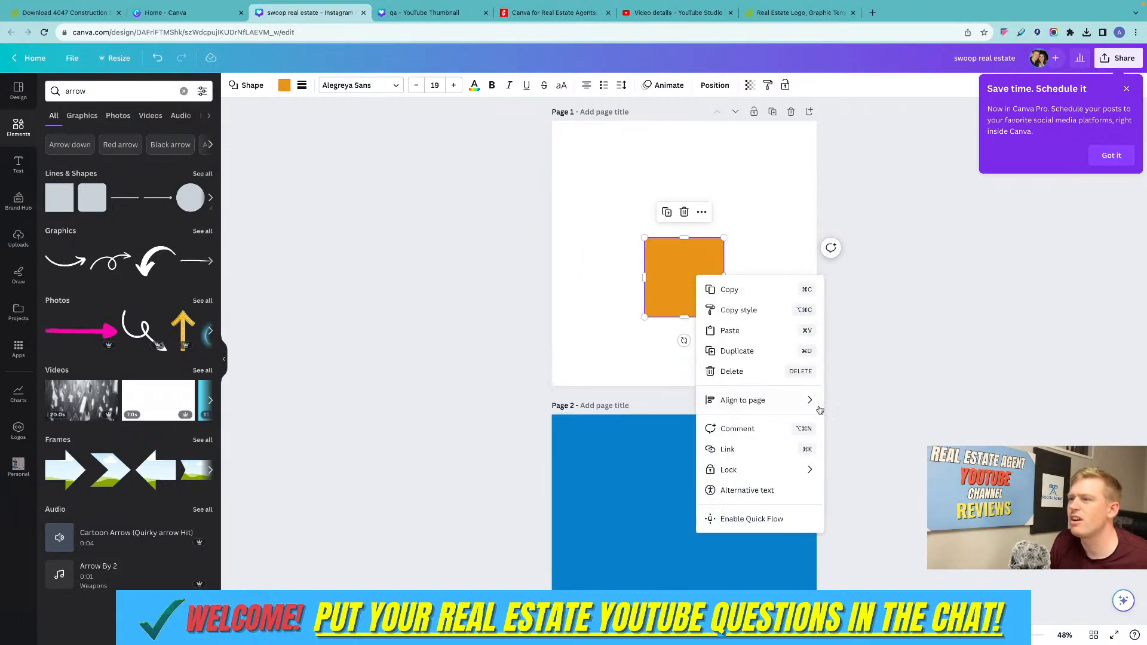
{"action": "left_click", "coordinate": [860, 485]}
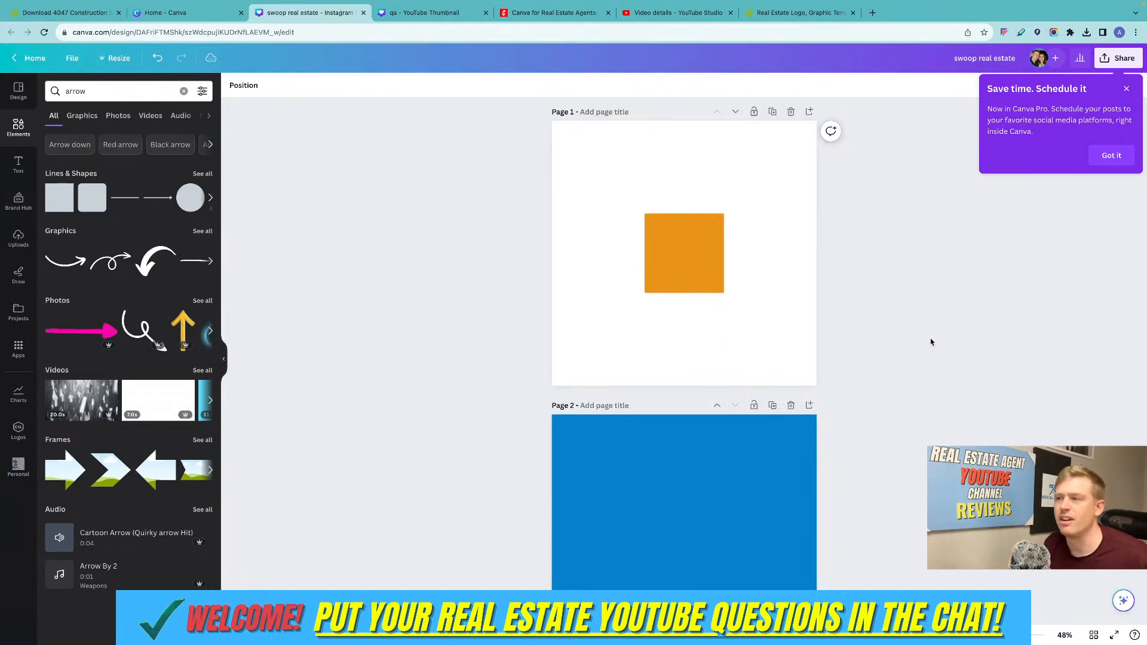
{"action": "mouse_move", "coordinate": [661, 246]}
{"action": "left_mouse_down"}
{"action": "mouse_move", "coordinate": [653, 200]}
{"action": "mouse_move", "coordinate": [664, 248]}
{"action": "left_mouse_up"}
{"action": "left_click", "coordinate": [765, 209]}
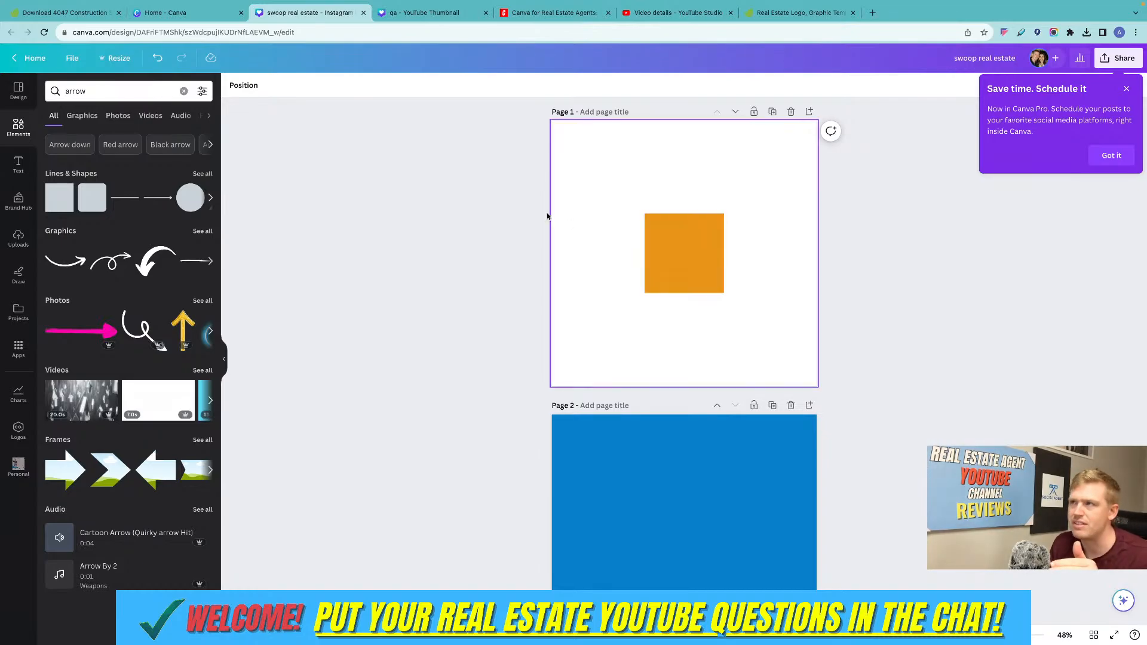
Browse the full set of arrow photos and add the pink brush-stroke arrow over the orange square on page 1.
{"action": "scroll", "coordinate": [515, 194], "scroll_direction": "down", "scroll_amount": 1}
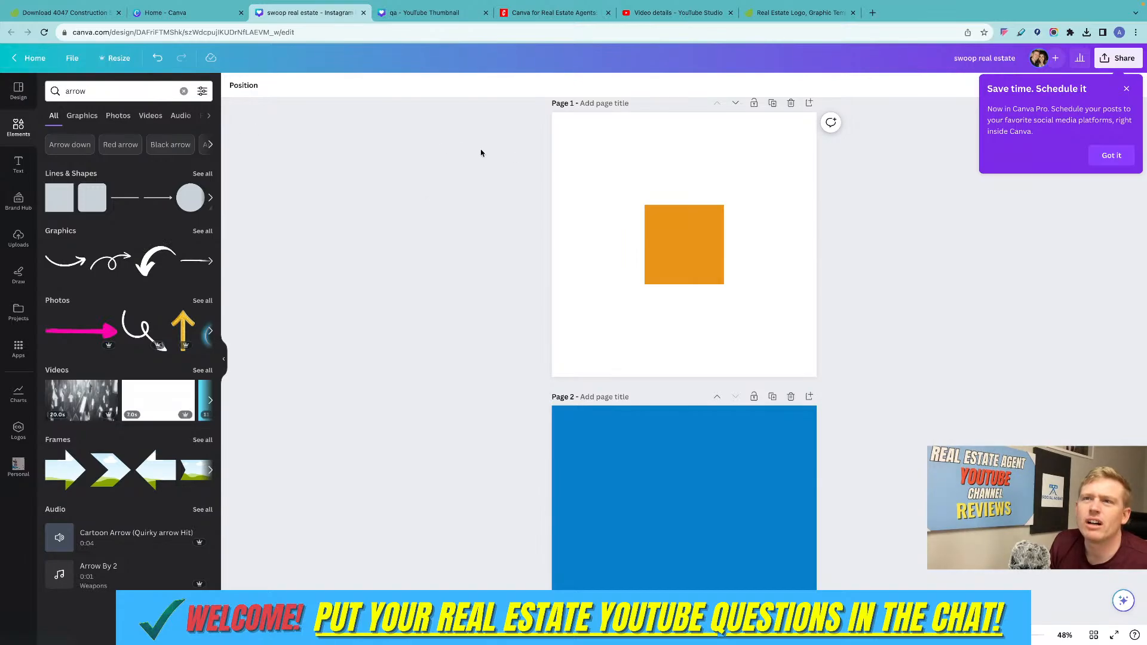
{"action": "scroll", "coordinate": [482, 196], "scroll_direction": "up", "scroll_amount": 1}
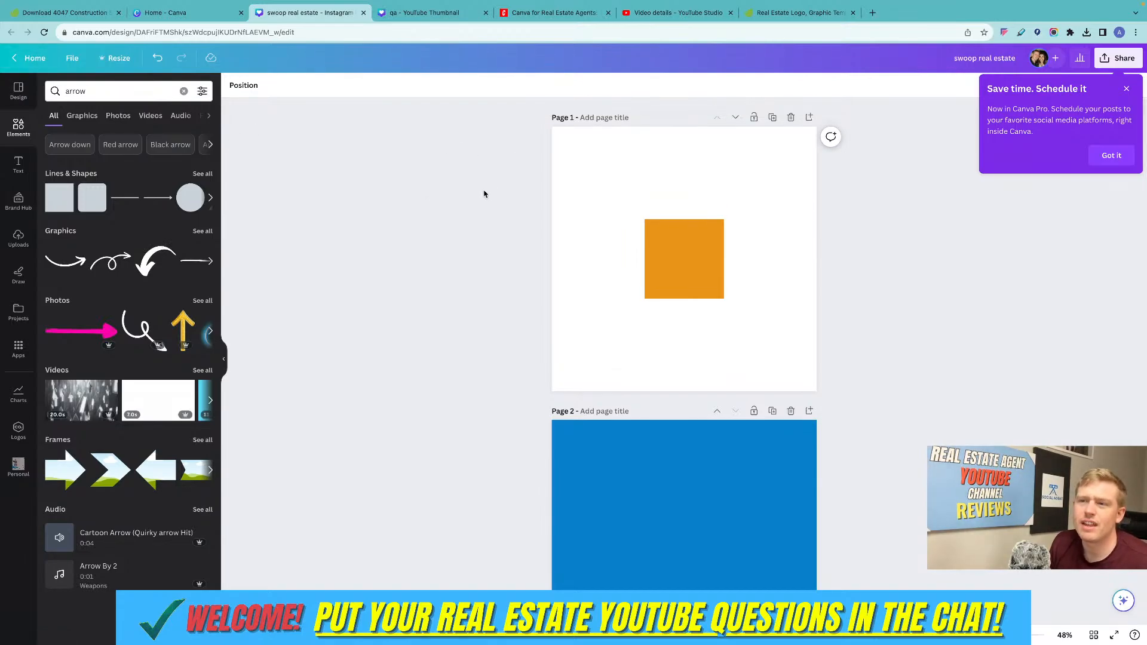
{"action": "left_click", "coordinate": [202, 299]}
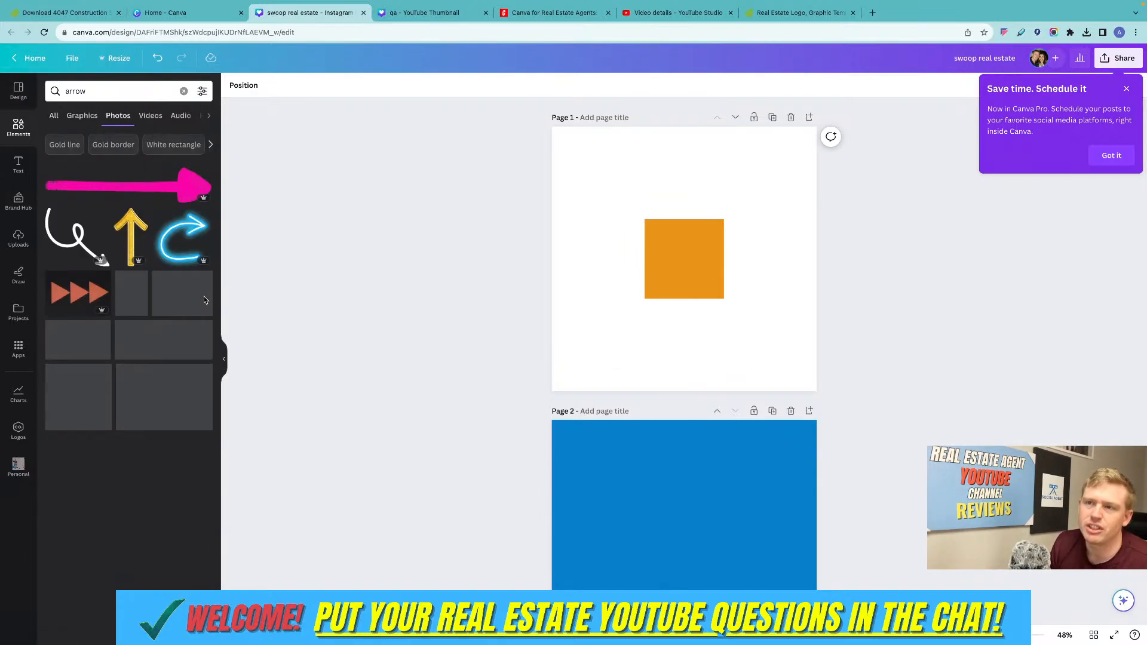
{"action": "scroll", "coordinate": [168, 275], "scroll_direction": "down", "scroll_amount": 1}
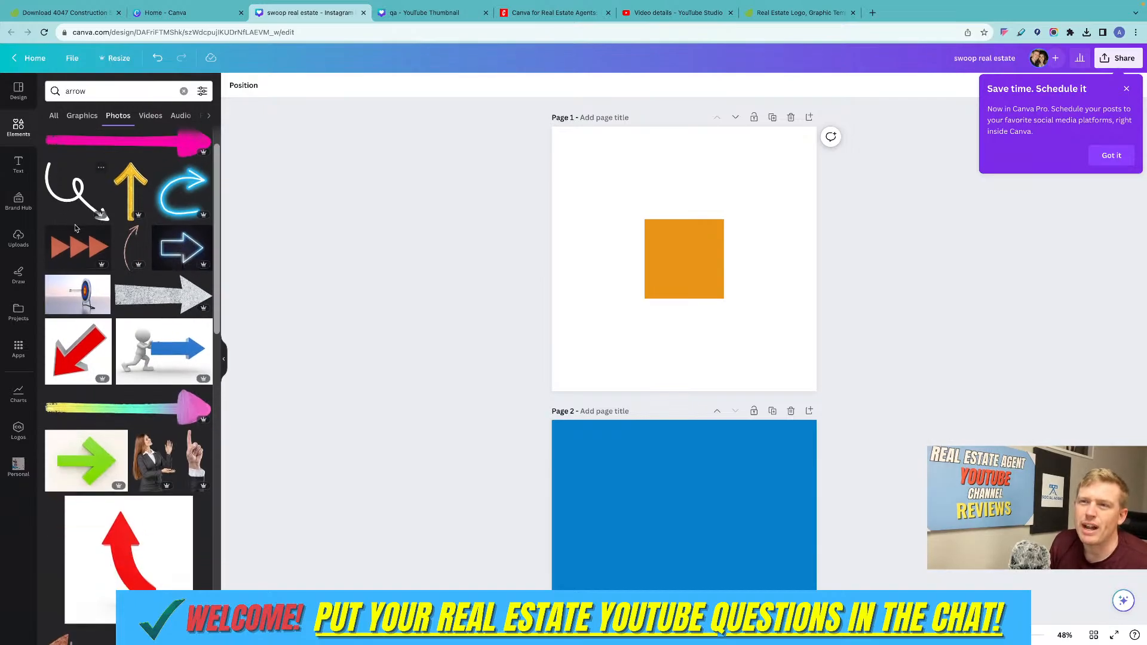
{"action": "scroll", "coordinate": [75, 228], "scroll_direction": "up", "scroll_amount": 1}
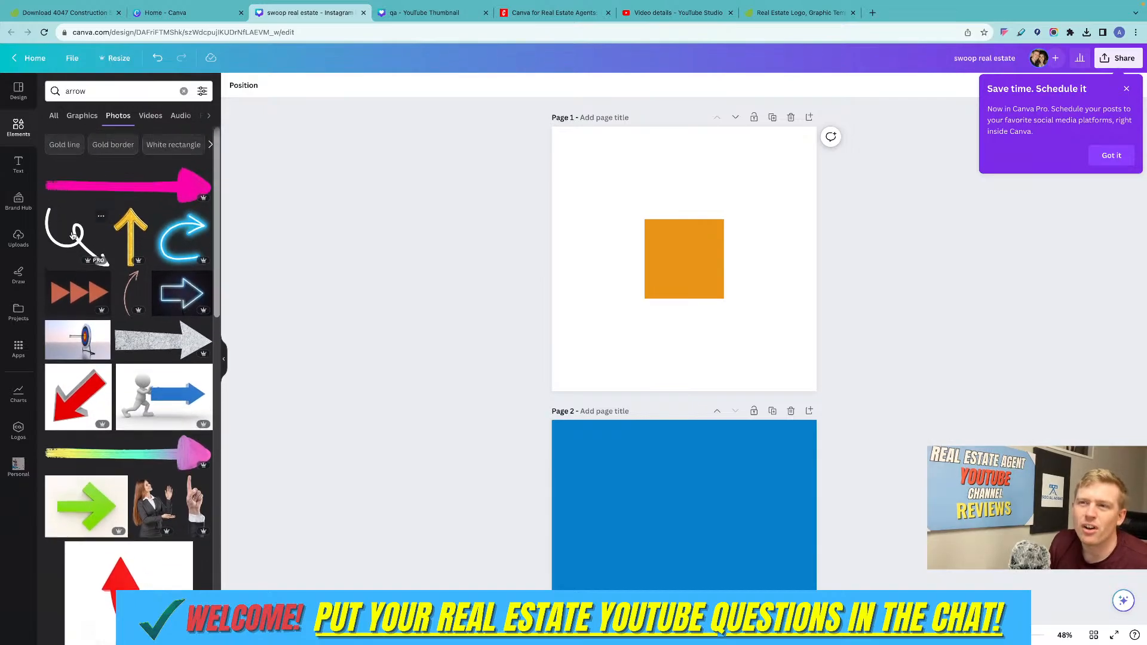
{"action": "left_click", "coordinate": [185, 188]}
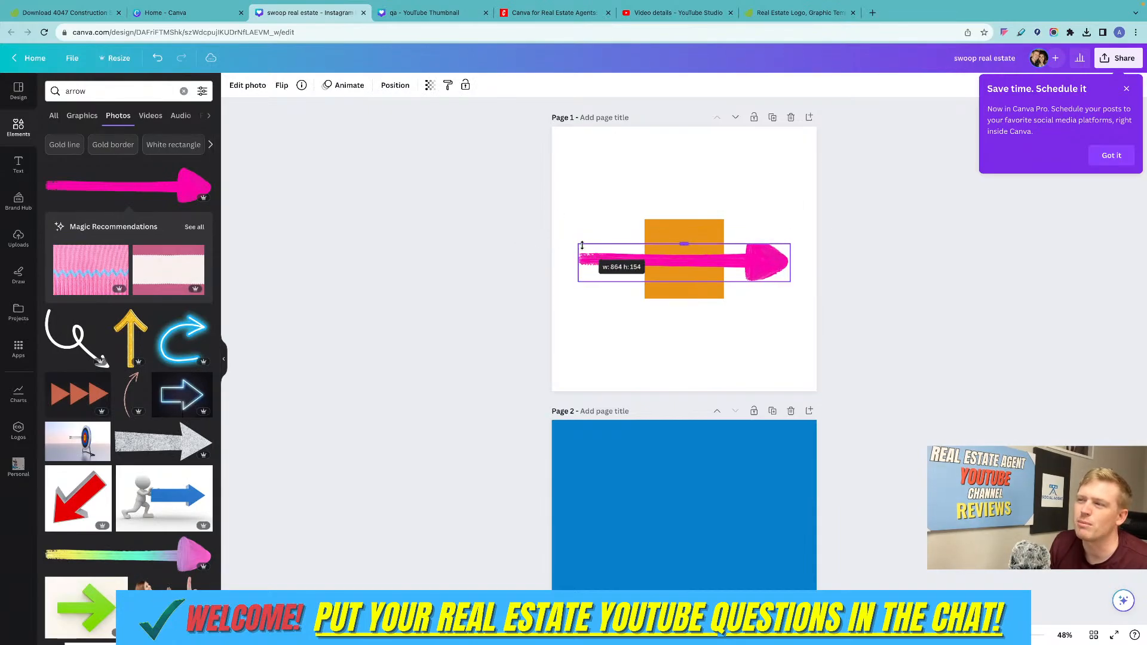
{"action": "left_click", "coordinate": [746, 223]}
{"action": "left_click", "coordinate": [762, 259]}
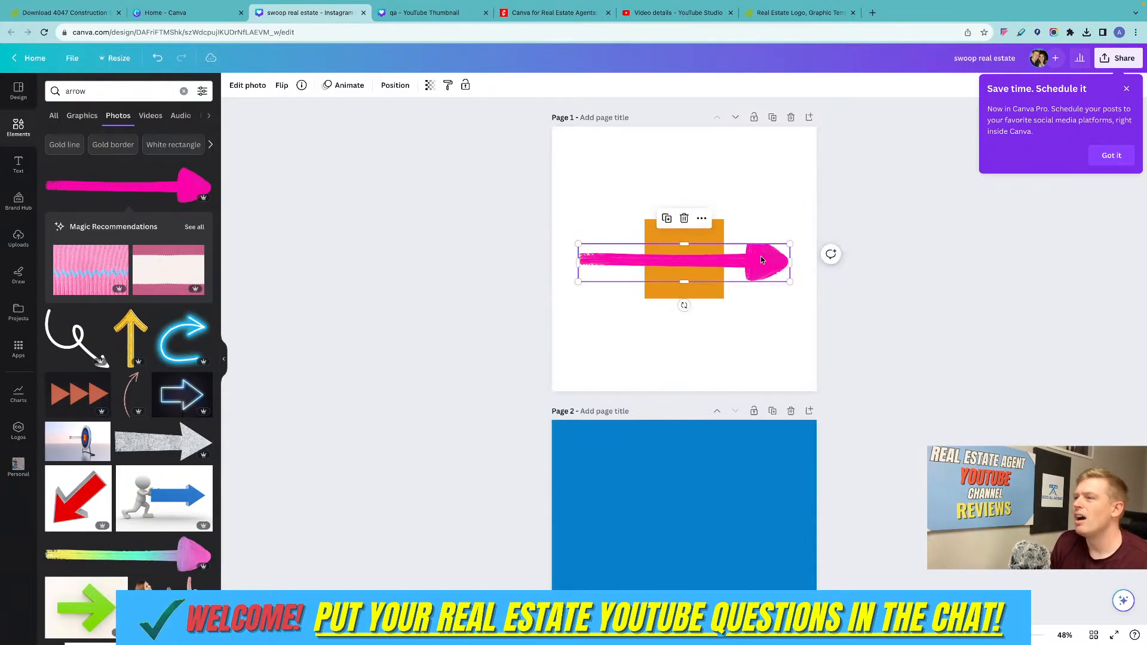
Delete the pink arrow and the orange square from page 1.
{"action": "key", "text": "Delete"}
{"action": "left_click", "coordinate": [664, 239]}
{"action": "key", "text": "Delete"}
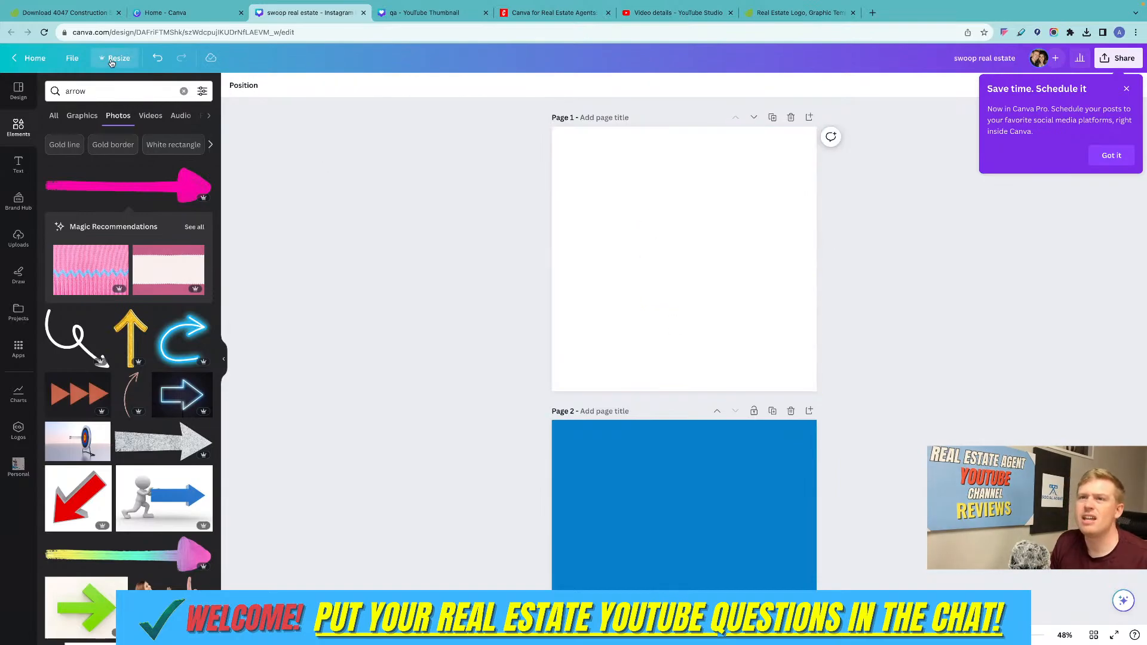
Place the pink brush-stroke arrow photo on the emptied page 1.
{"action": "left_click", "coordinate": [111, 59]}
{"action": "left_click", "coordinate": [399, 160]}
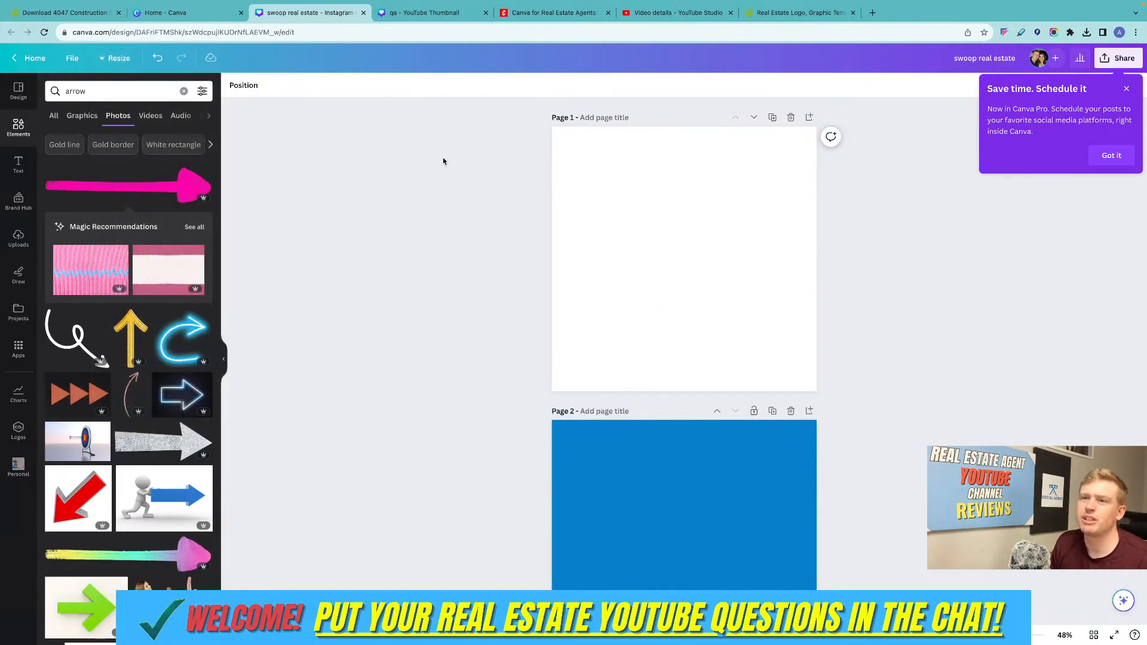
{"action": "scroll", "coordinate": [451, 164], "scroll_direction": "down", "scroll_amount": 2}
{"action": "scroll", "coordinate": [623, 187], "scroll_direction": "up", "scroll_amount": 1}
{"action": "left_click", "coordinate": [195, 198]}
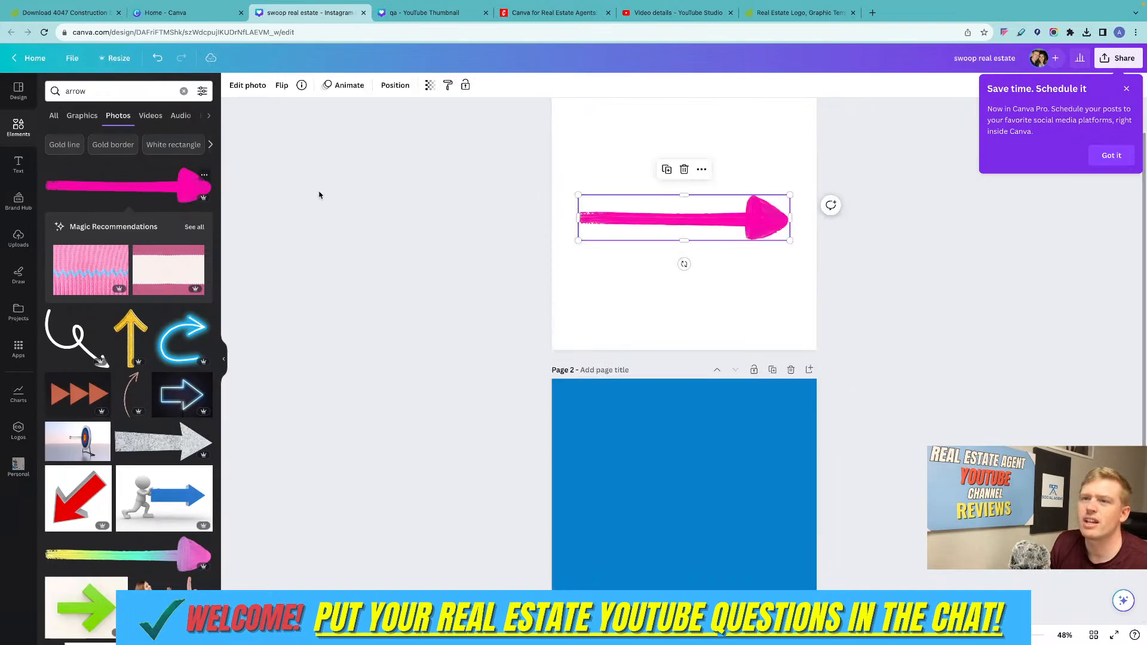
Add the golden glitter arrow to page 1, shrink it, and center it over the pink arrow.
{"action": "left_click", "coordinate": [139, 317]}
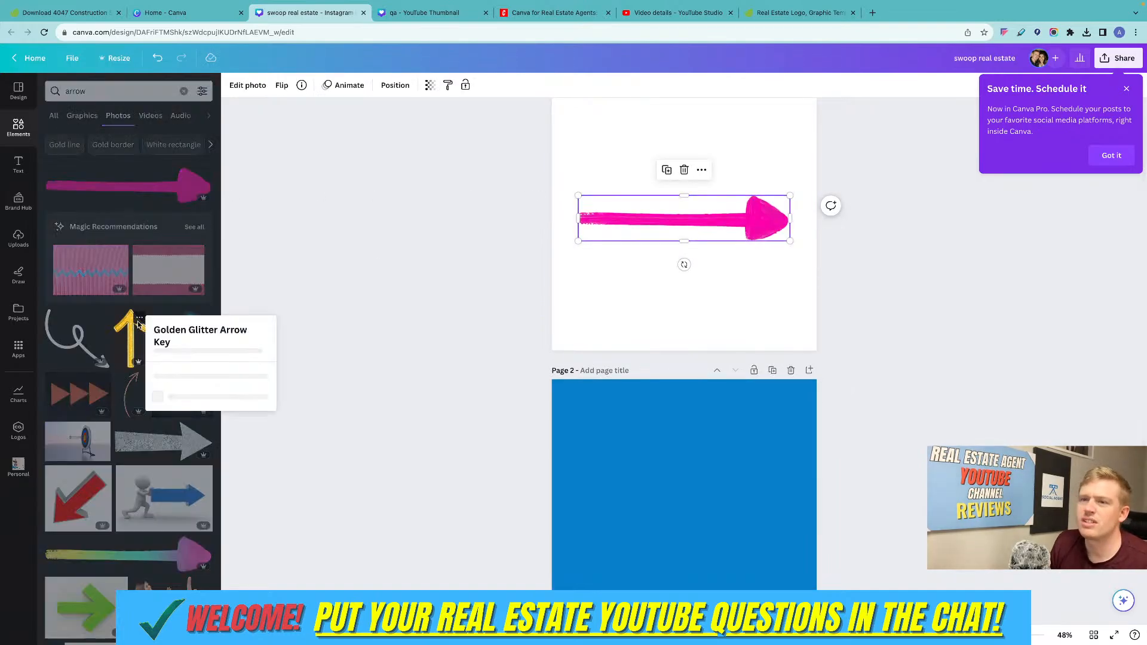
{"action": "left_click", "coordinate": [128, 327]}
{"action": "left_click", "coordinate": [128, 328]}
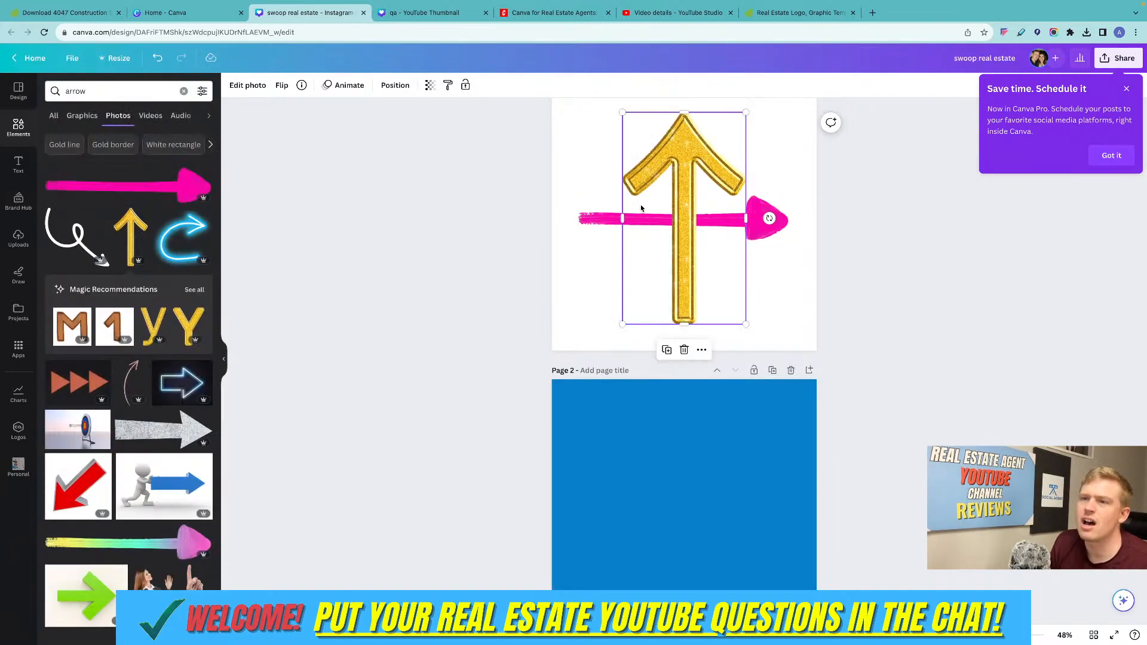
{"action": "scroll", "coordinate": [691, 198], "scroll_direction": "up", "scroll_amount": 1}
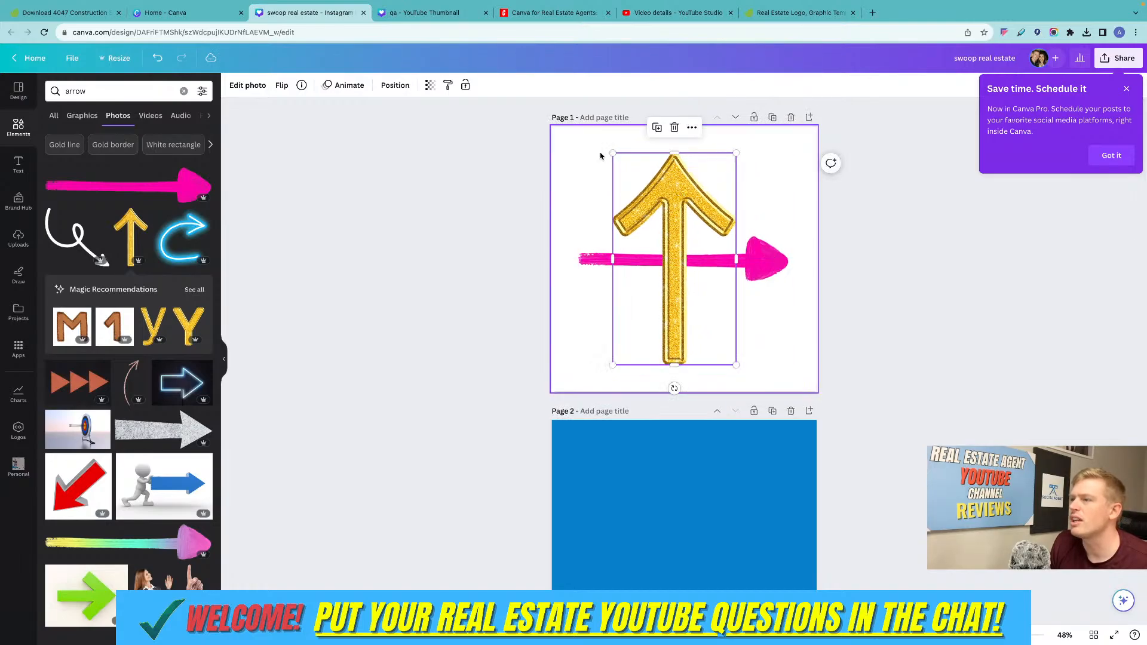
{"action": "left_click_drag", "start_coordinate": [622, 153], "coordinate": [642, 205]}
{"action": "left_click_drag", "start_coordinate": [697, 239], "coordinate": [691, 214]}
{"action": "left_click", "coordinate": [831, 202]}
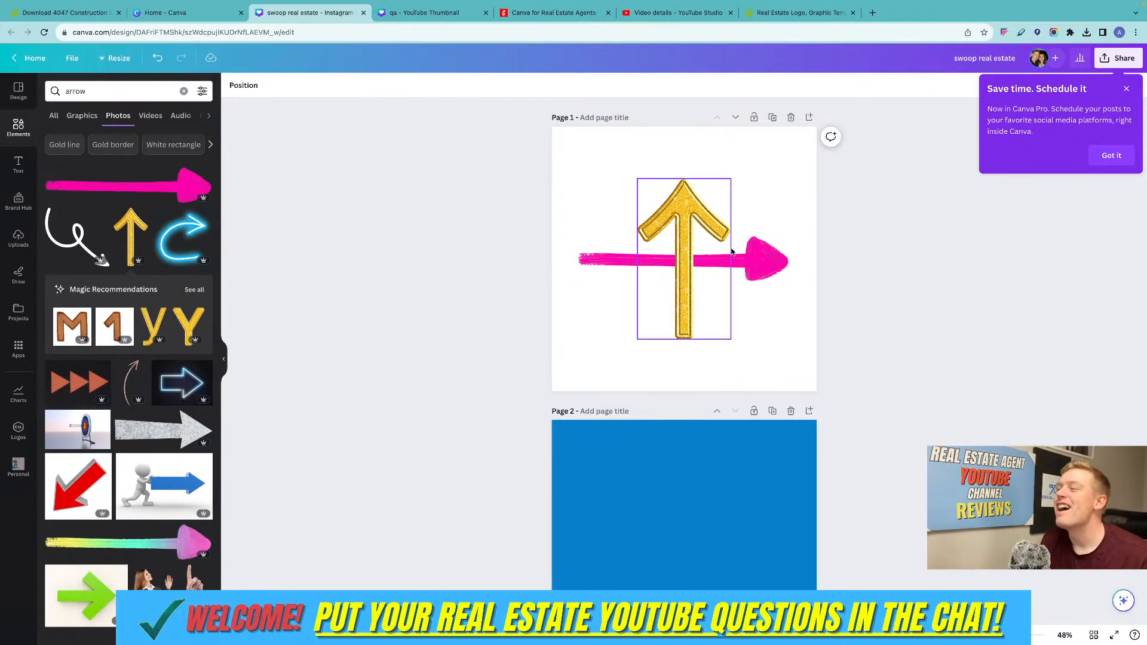
Resize the current design to the recent 1546 × 423 px size without making a copy.
{"action": "left_click", "coordinate": [109, 57]}
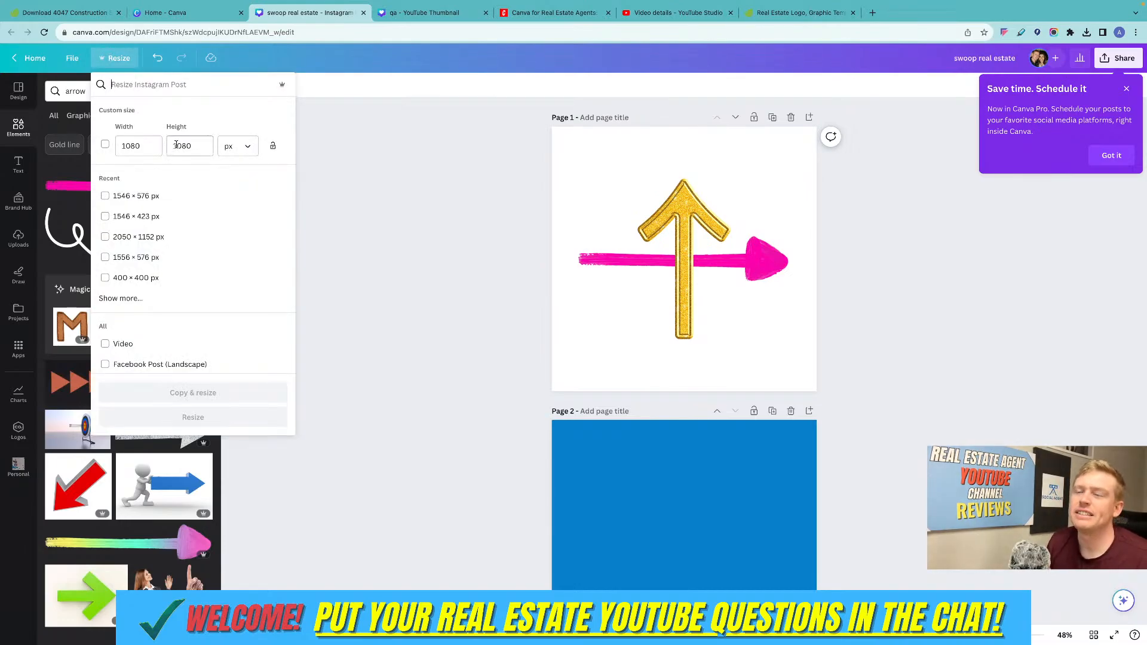
{"action": "left_click", "coordinate": [111, 217]}
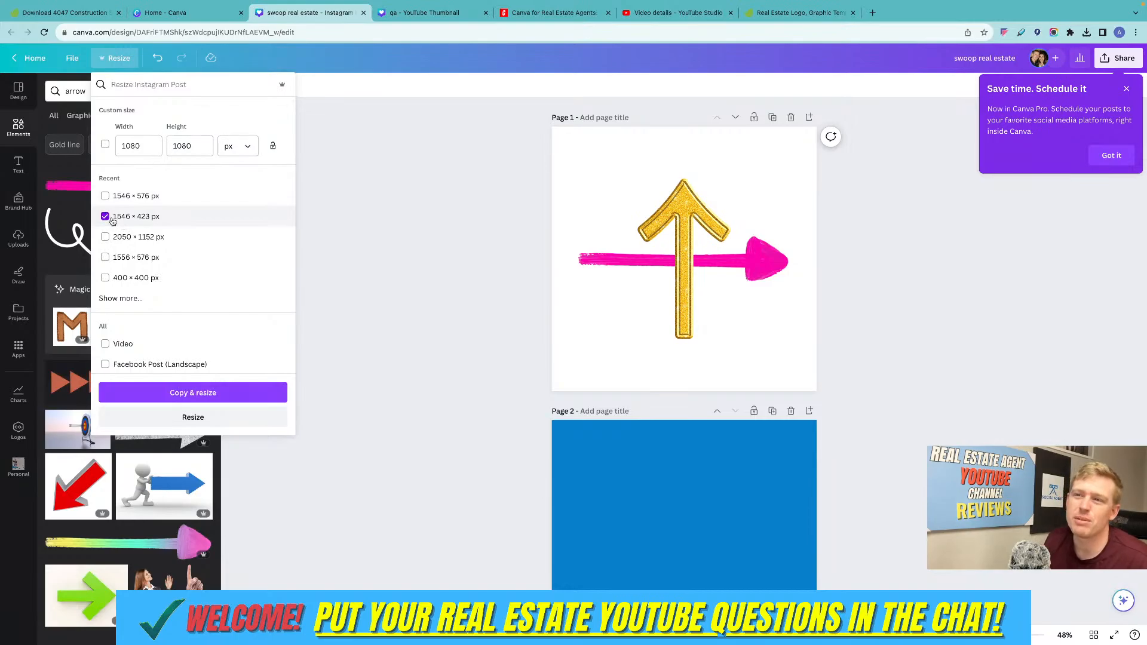
{"action": "left_click", "coordinate": [192, 417]}
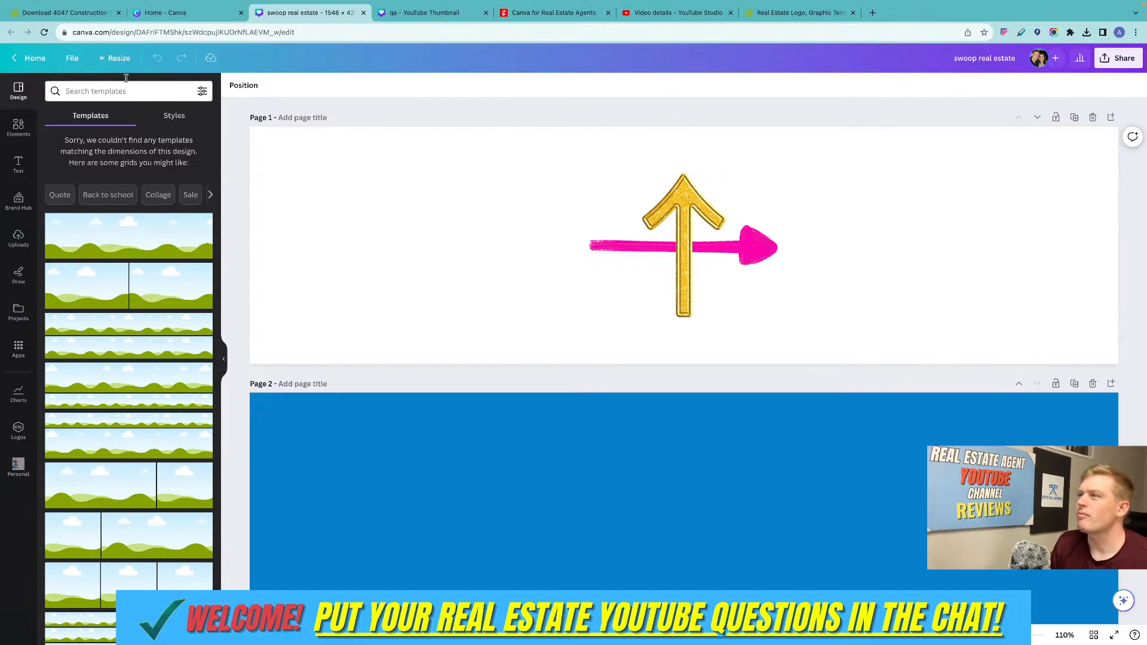
Search the elements library for "photo".
{"action": "left_click", "coordinate": [19, 126]}
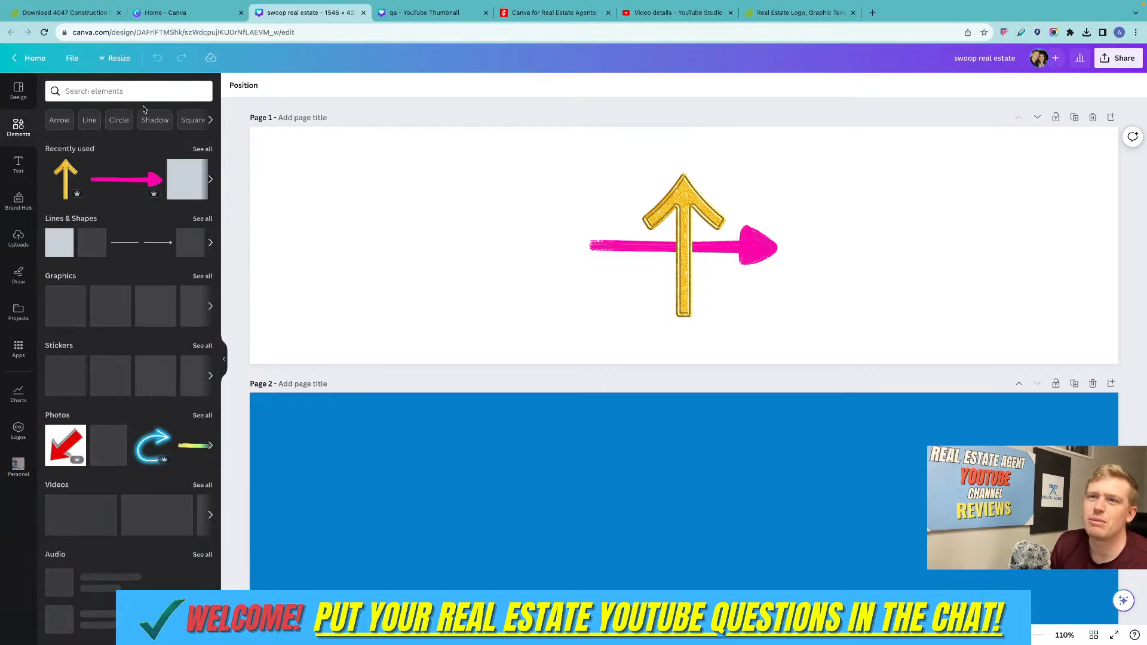
{"action": "scroll", "coordinate": [63, 172], "scroll_direction": "down", "scroll_amount": 1}
{"action": "scroll", "coordinate": [89, 179], "scroll_direction": "up", "scroll_amount": 1}
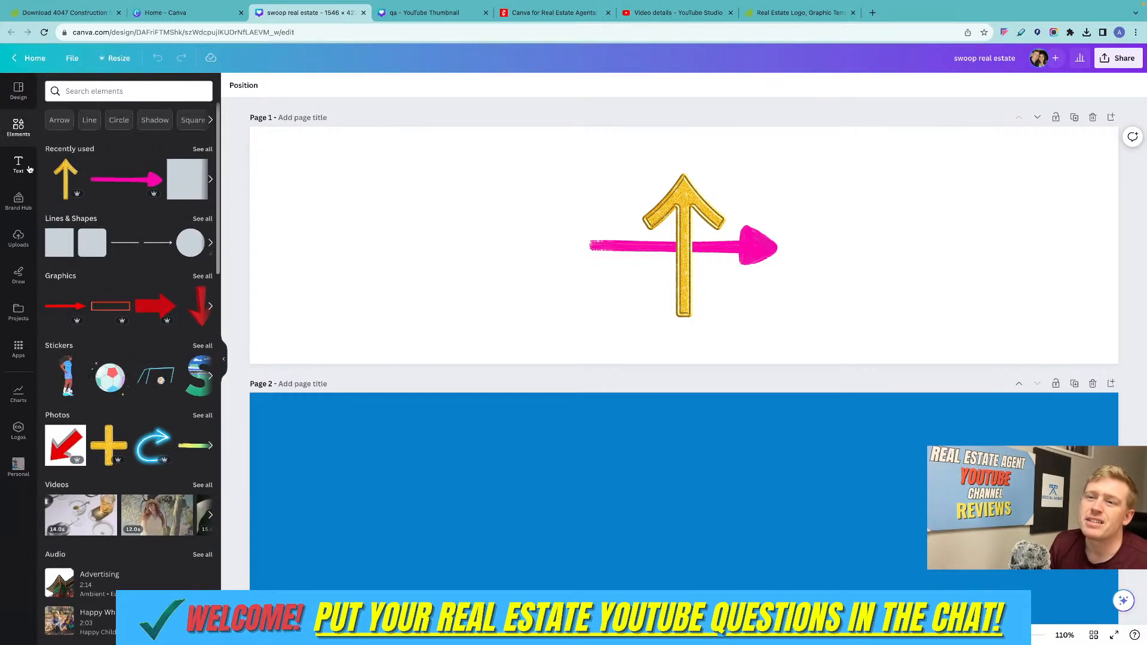
{"action": "left_click", "coordinate": [133, 95]}
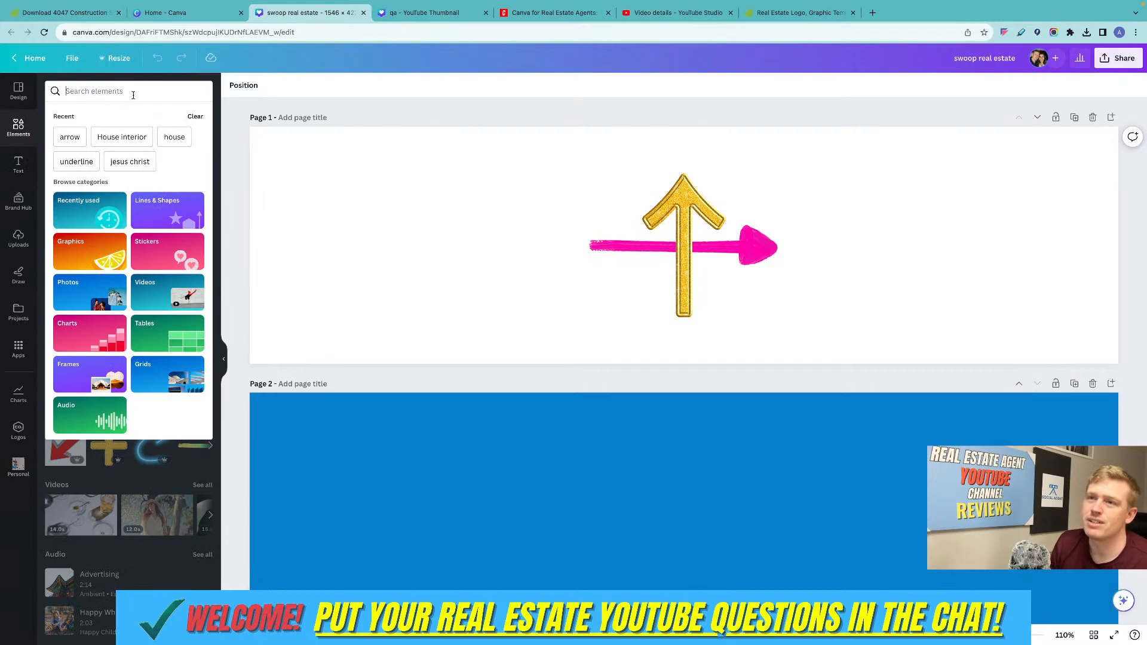
{"action": "type", "text": "photo"}
{"action": "key", "text": "Return"}
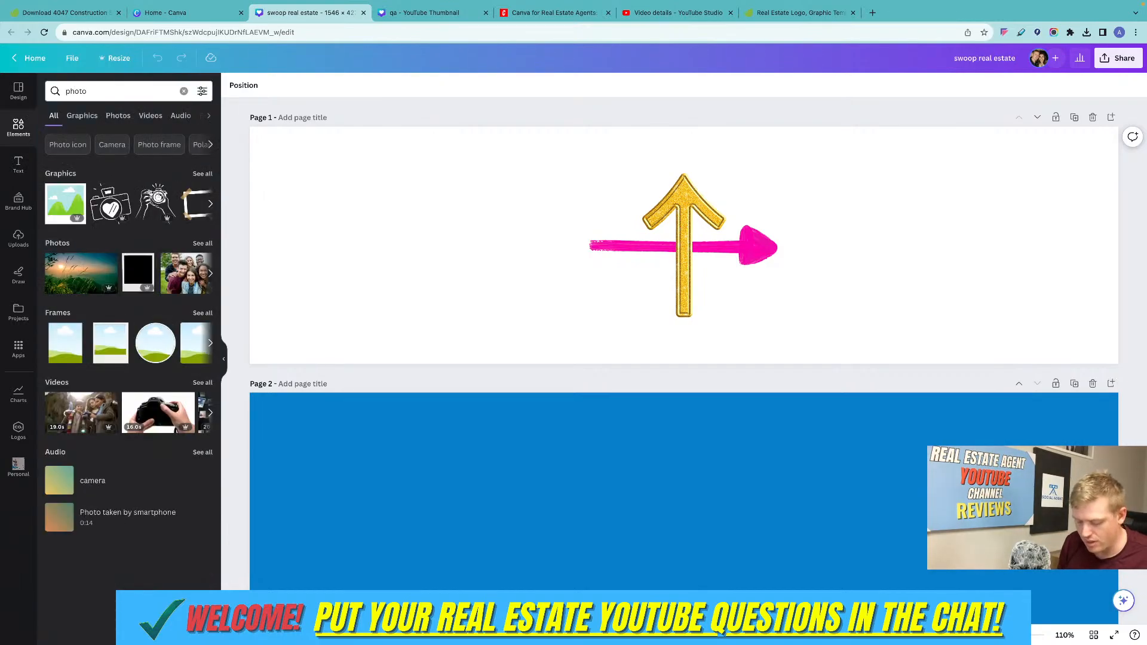
Restrict the element results to photos and search for "house".
{"action": "left_click", "coordinate": [117, 115]}
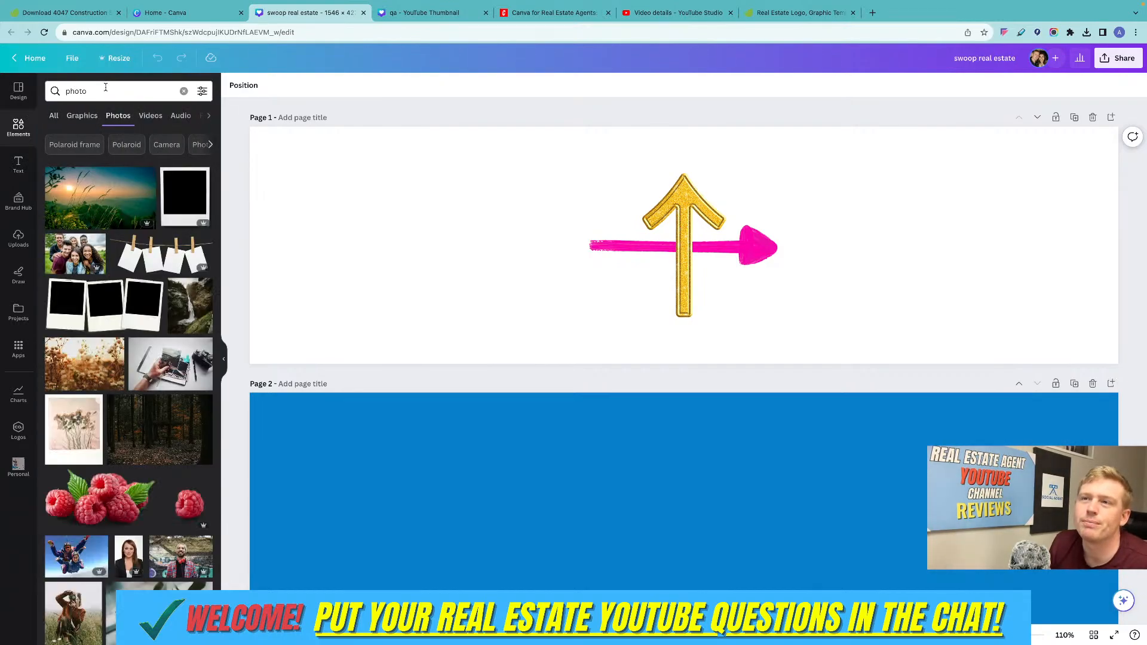
{"action": "left_click", "coordinate": [106, 88]}
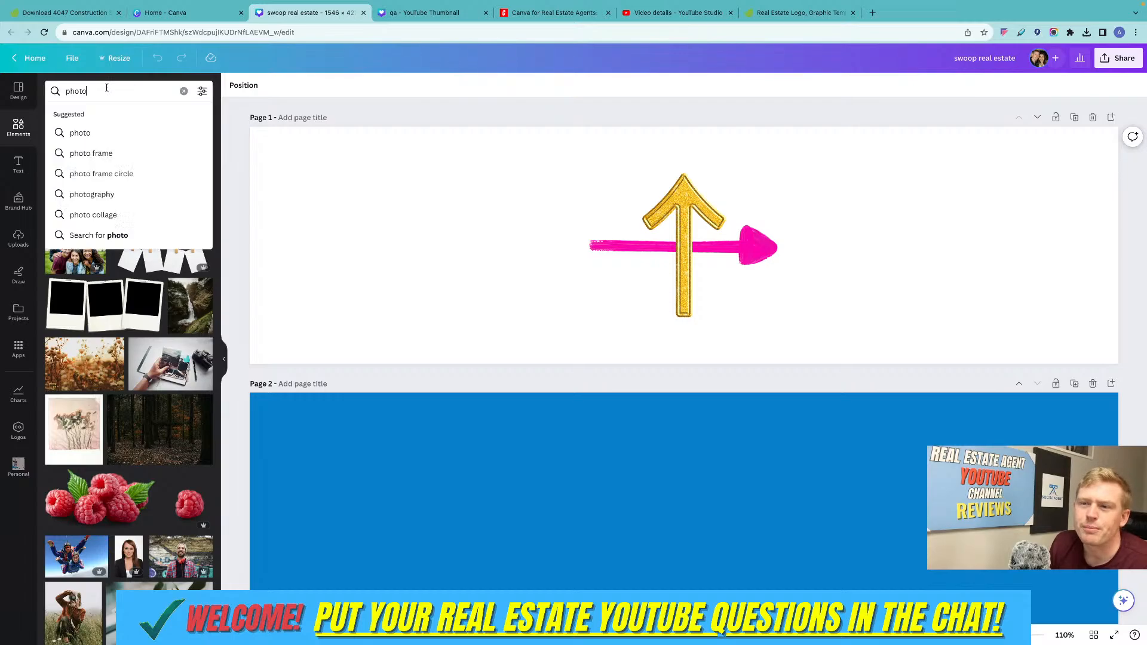
{"action": "left_click_drag", "start_coordinate": [106, 88], "coordinate": [65, 87]}
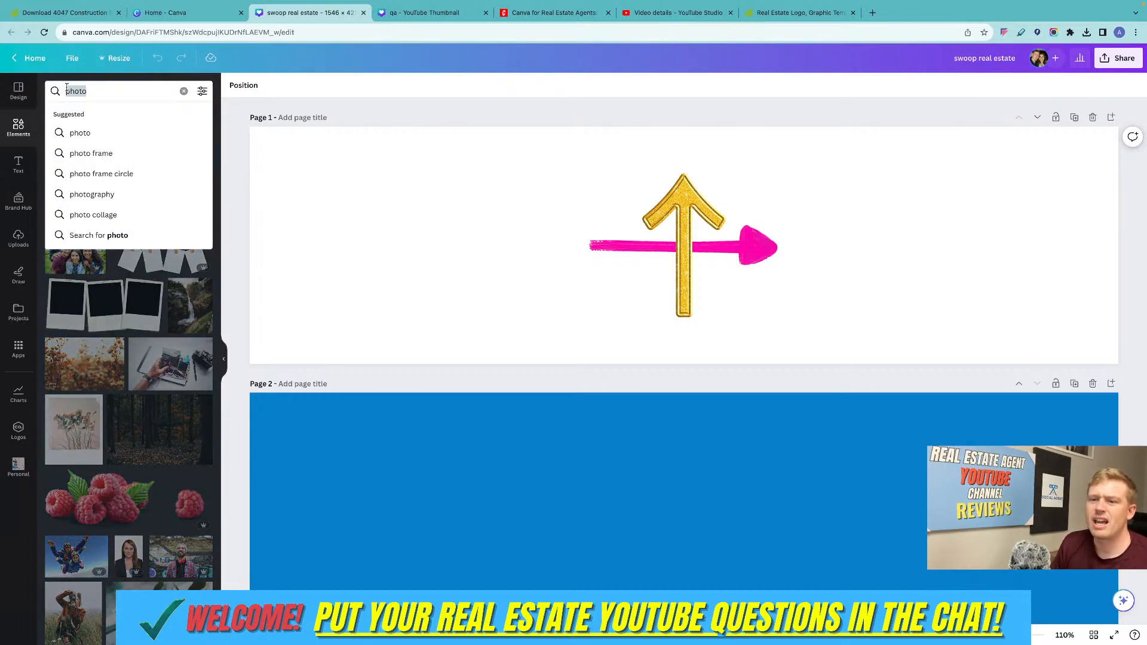
{"action": "type", "text": "ho"}
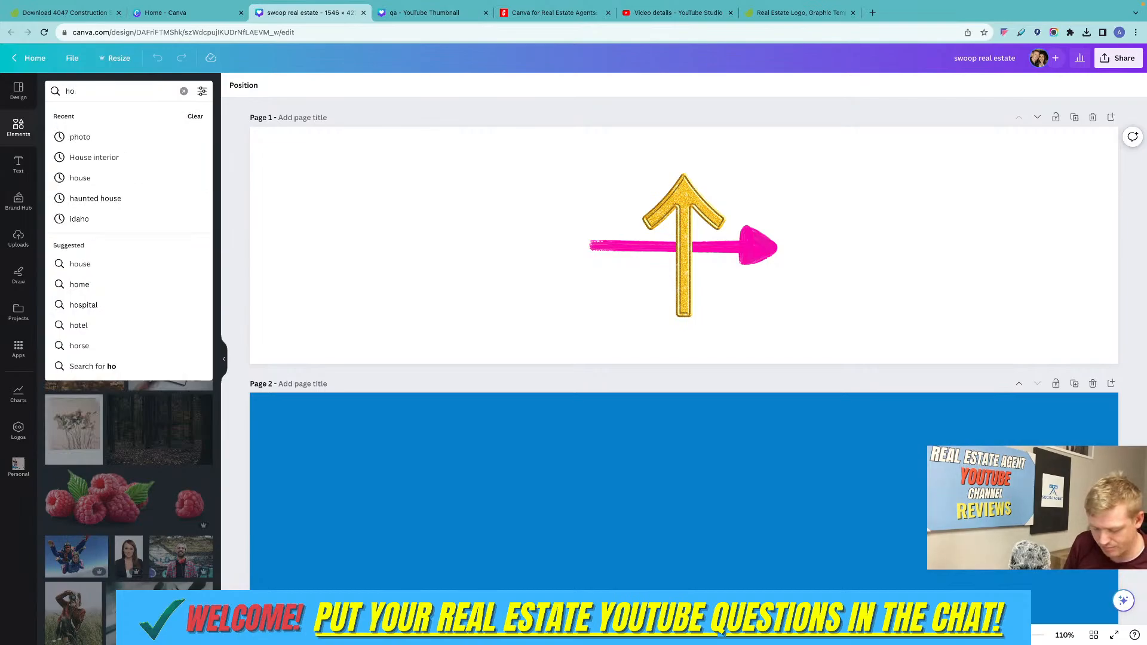
{"action": "type", "text": "use"}
{"action": "key", "text": "Return"}
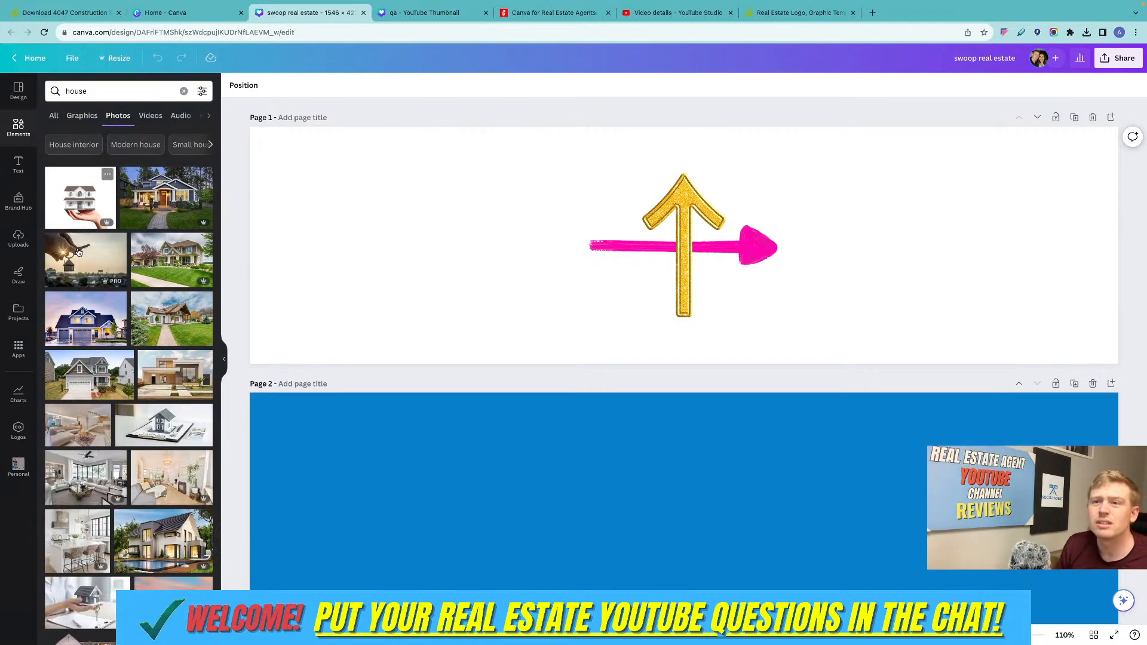
Add the photo of the dark-roofed house at dusk to page 1, centered over the arrows.
{"action": "left_click", "coordinate": [95, 328]}
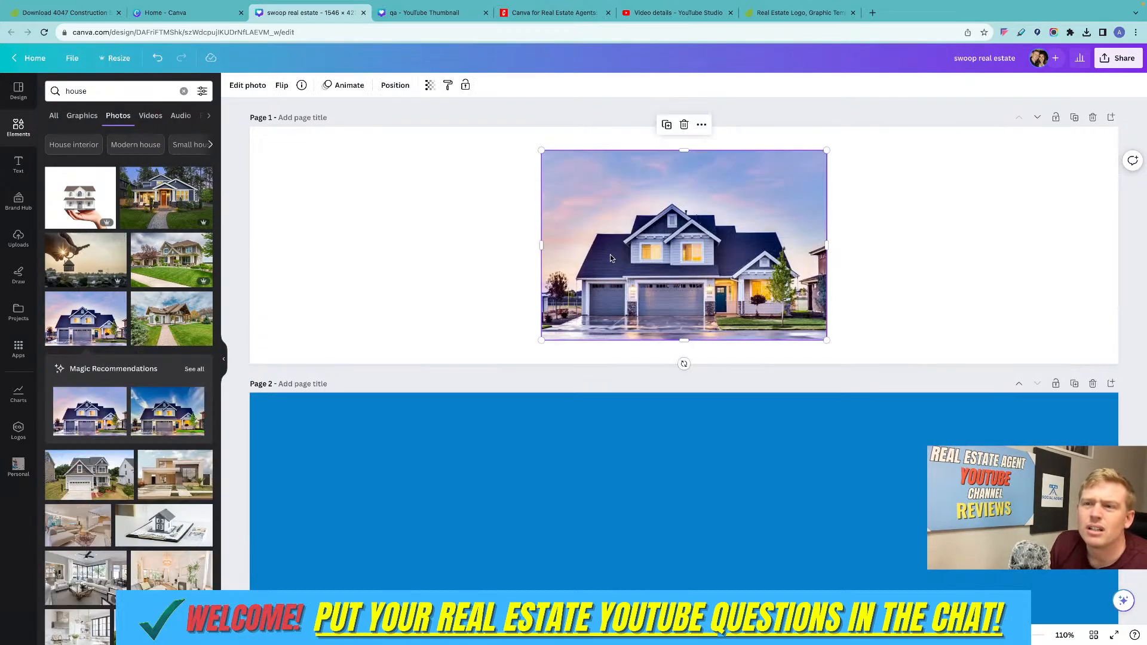
{"action": "mouse_move", "coordinate": [677, 246]}
{"action": "left_mouse_down"}
{"action": "mouse_move", "coordinate": [657, 268]}
{"action": "mouse_move", "coordinate": [677, 248]}
{"action": "left_mouse_up"}
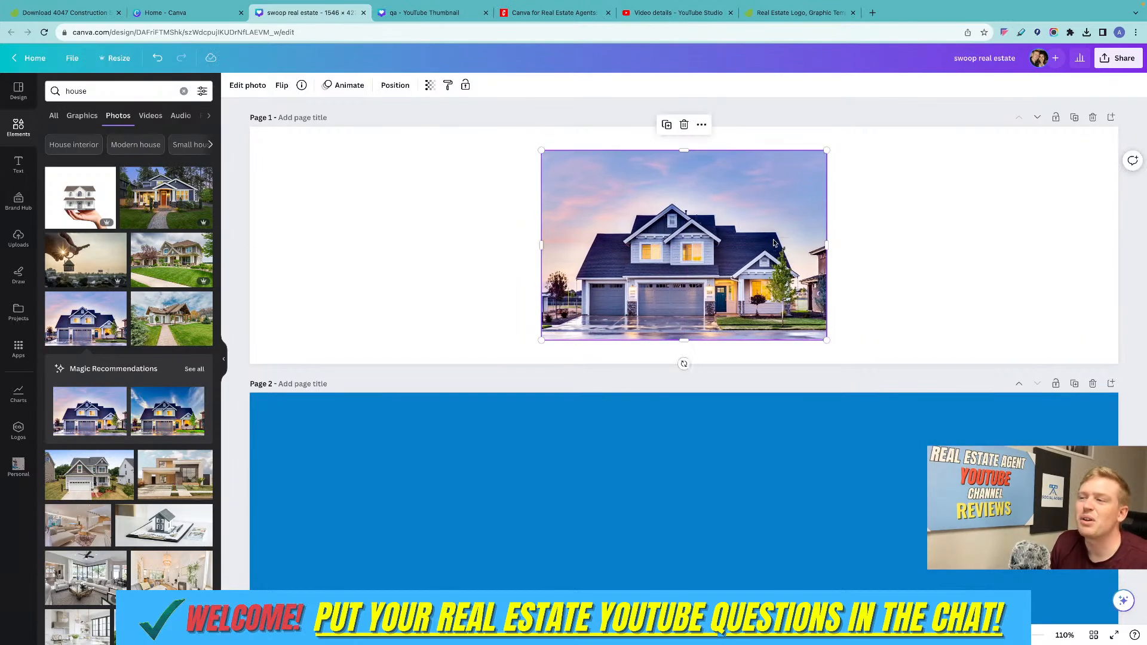
{"action": "left_click", "coordinate": [859, 248]}
Remove the background from the house photo on page 1.
{"action": "left_click", "coordinate": [800, 247]}
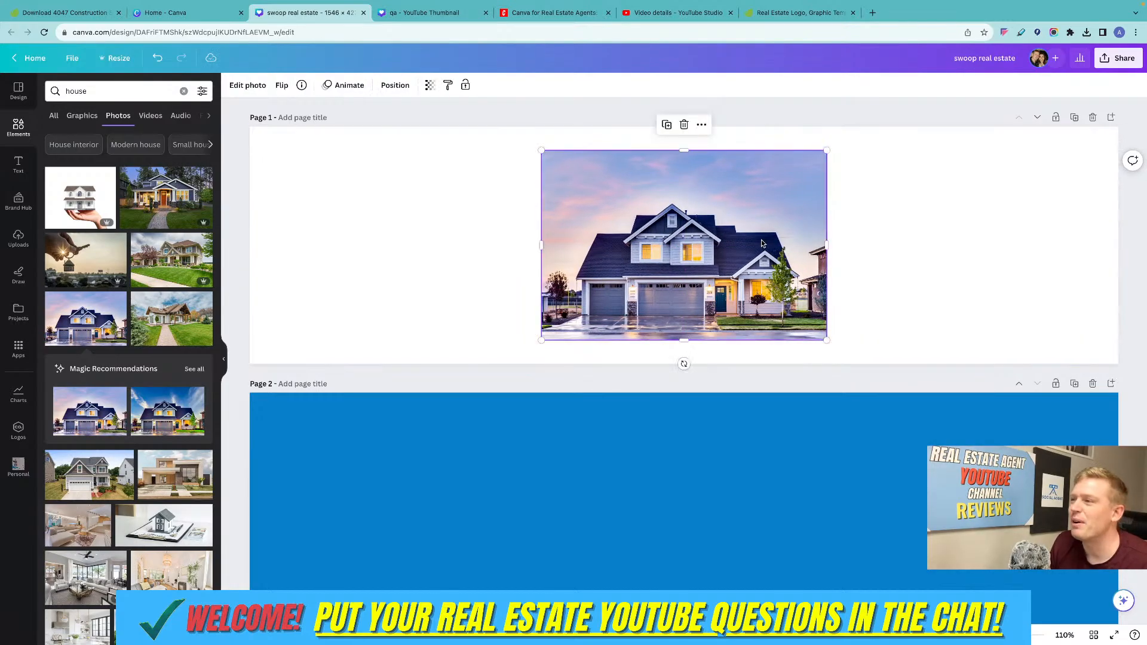
{"action": "left_click", "coordinate": [247, 85]}
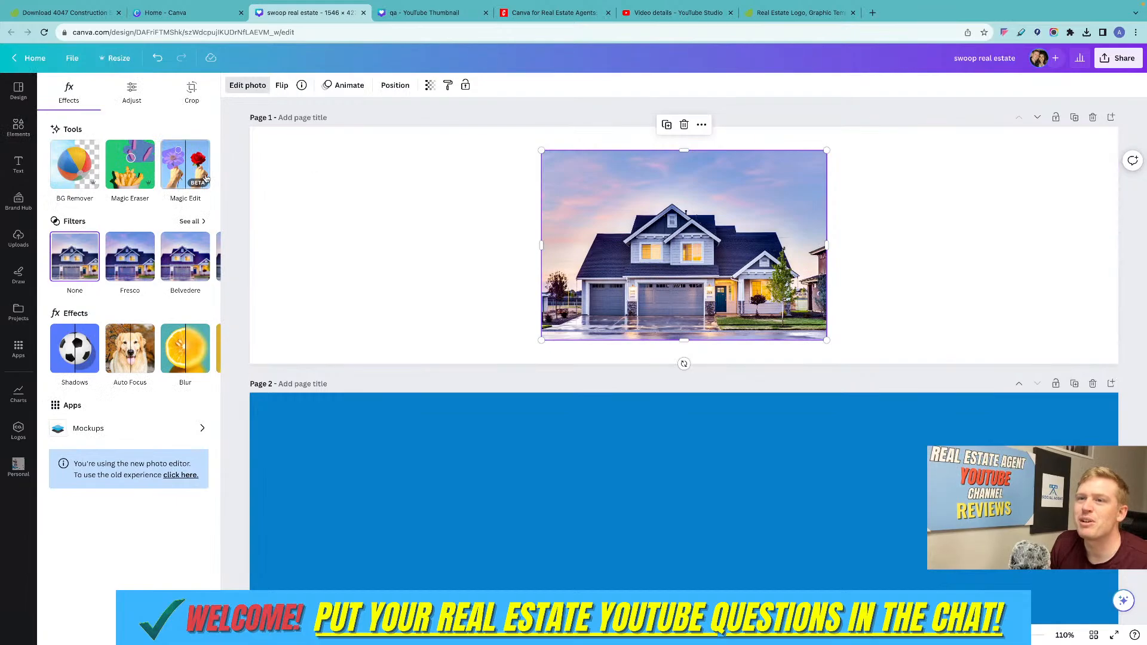
{"action": "left_click", "coordinate": [76, 173]}
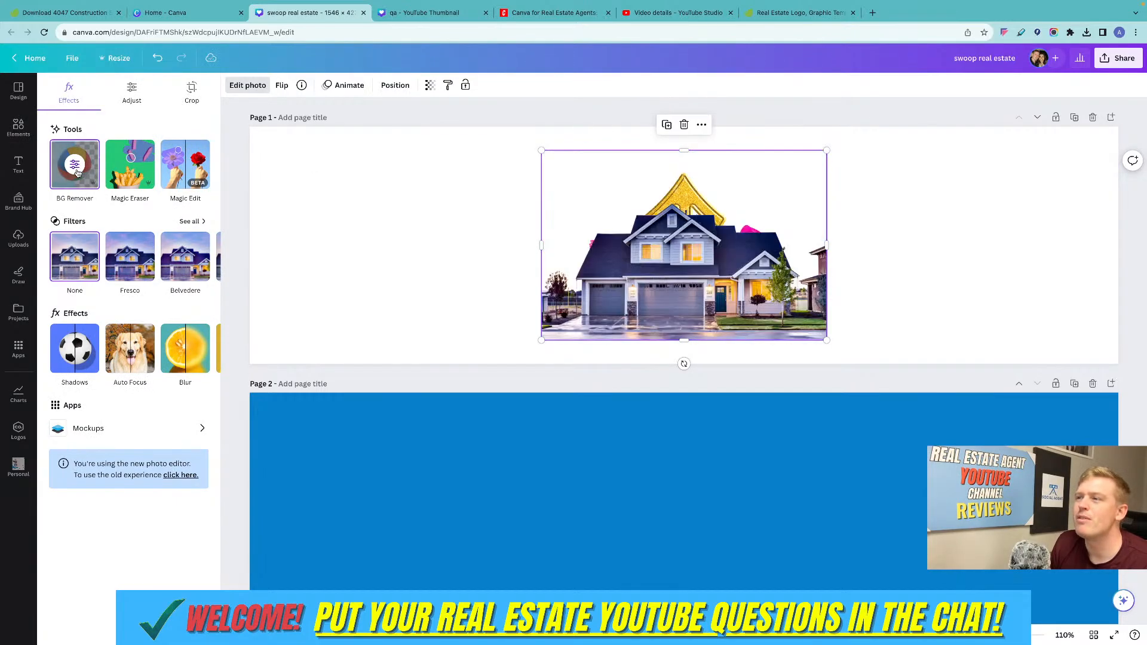
Enlarge the house cutout on page 1 to about 790 px wide and position it near the middle, over the arrows.
{"action": "left_click_drag", "start_coordinate": [638, 276], "coordinate": [400, 272]}
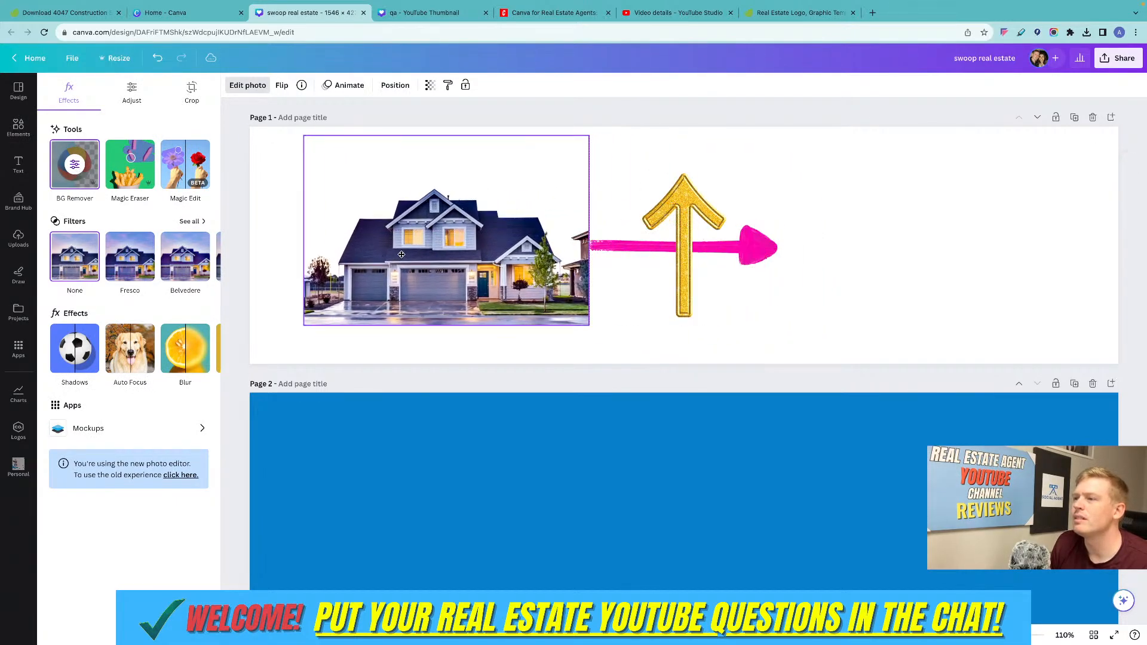
{"action": "left_click", "coordinate": [776, 198]}
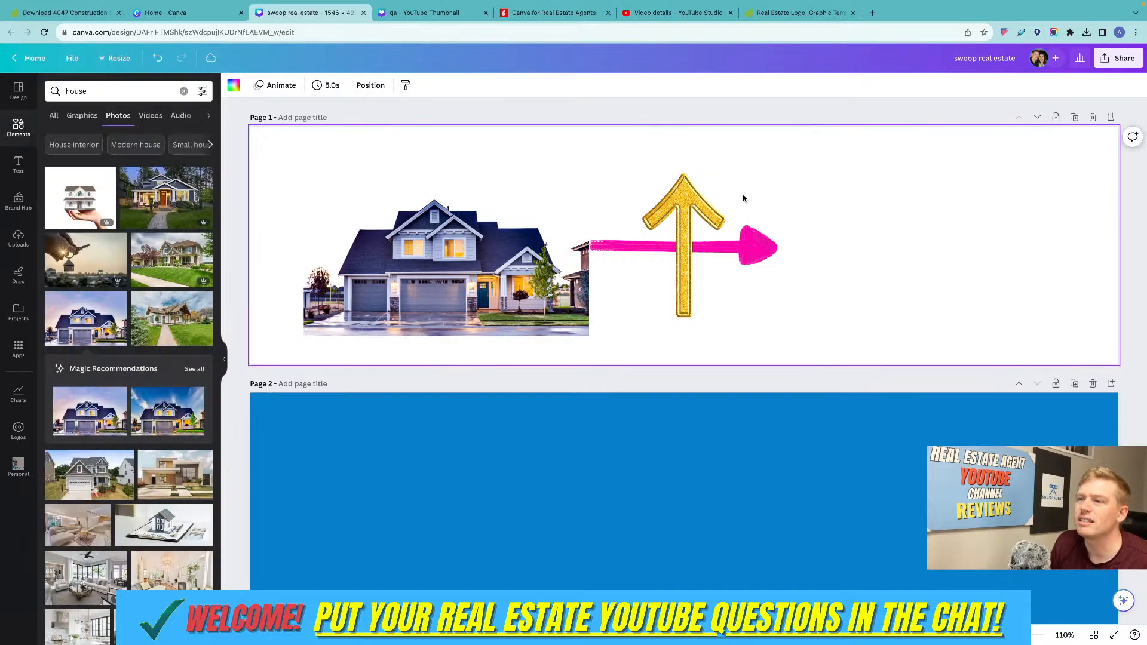
{"action": "left_click_drag", "start_coordinate": [470, 224], "coordinate": [416, 251]}
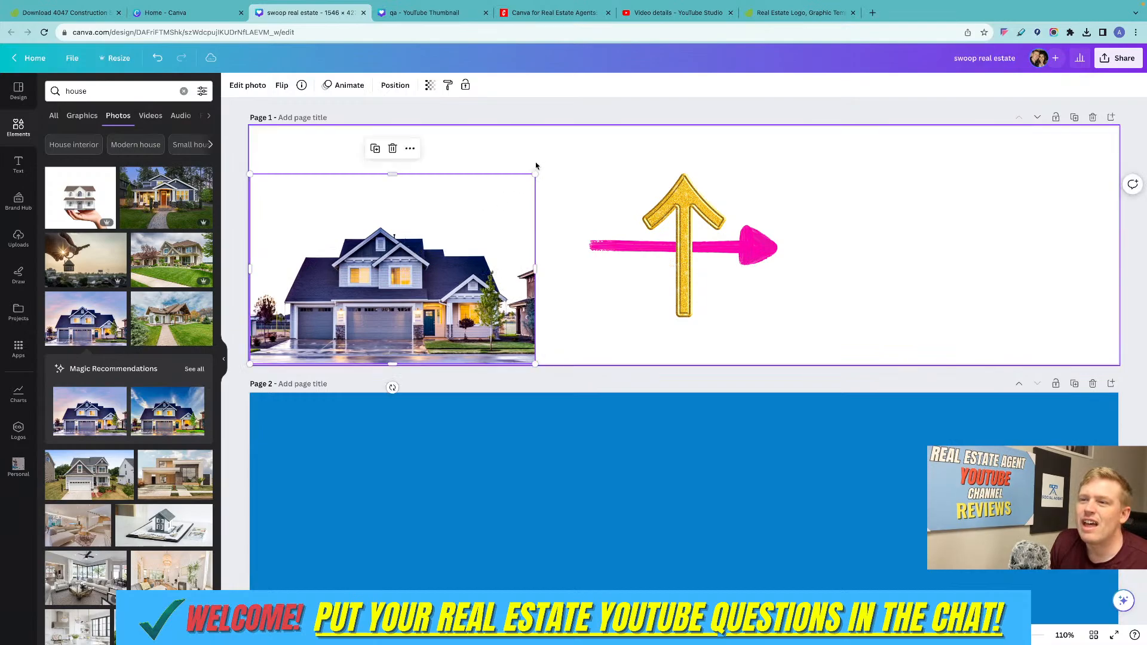
{"action": "left_click_drag", "start_coordinate": [535, 173], "coordinate": [729, 138]}
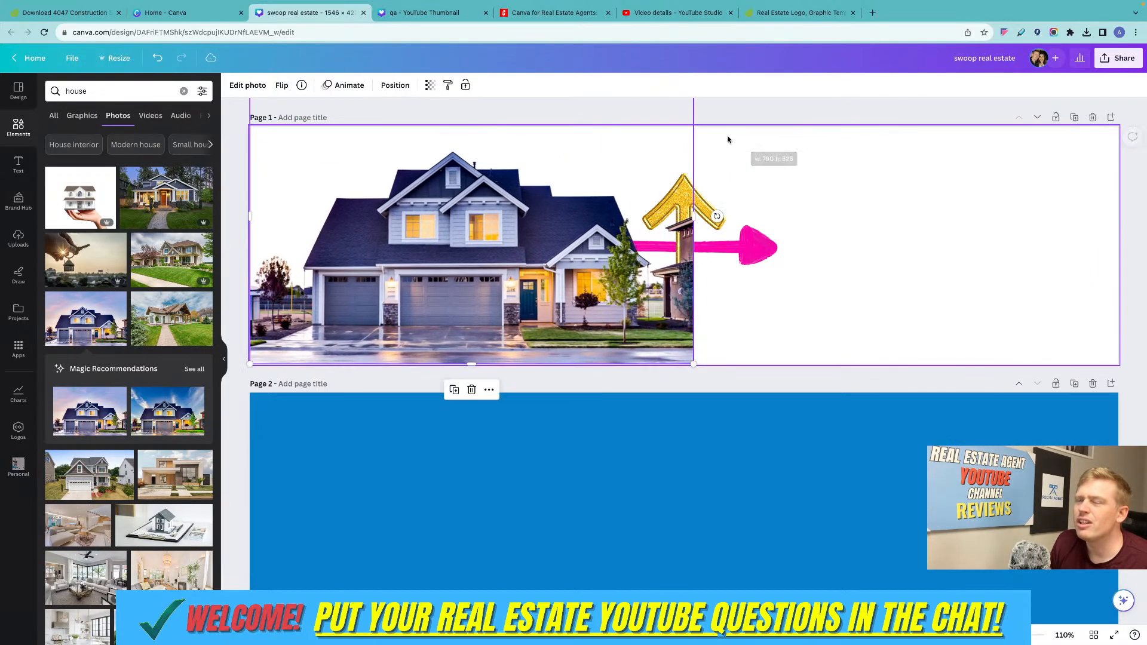
{"action": "left_click_drag", "start_coordinate": [520, 245], "coordinate": [690, 242]}
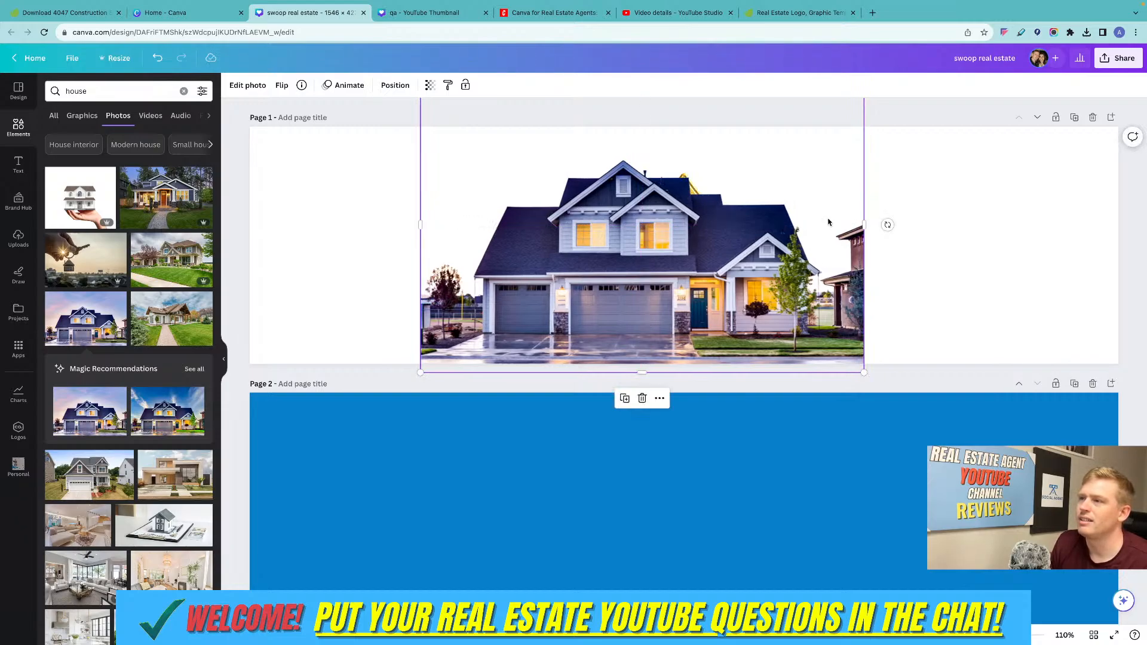
{"action": "left_click", "coordinate": [954, 204]}
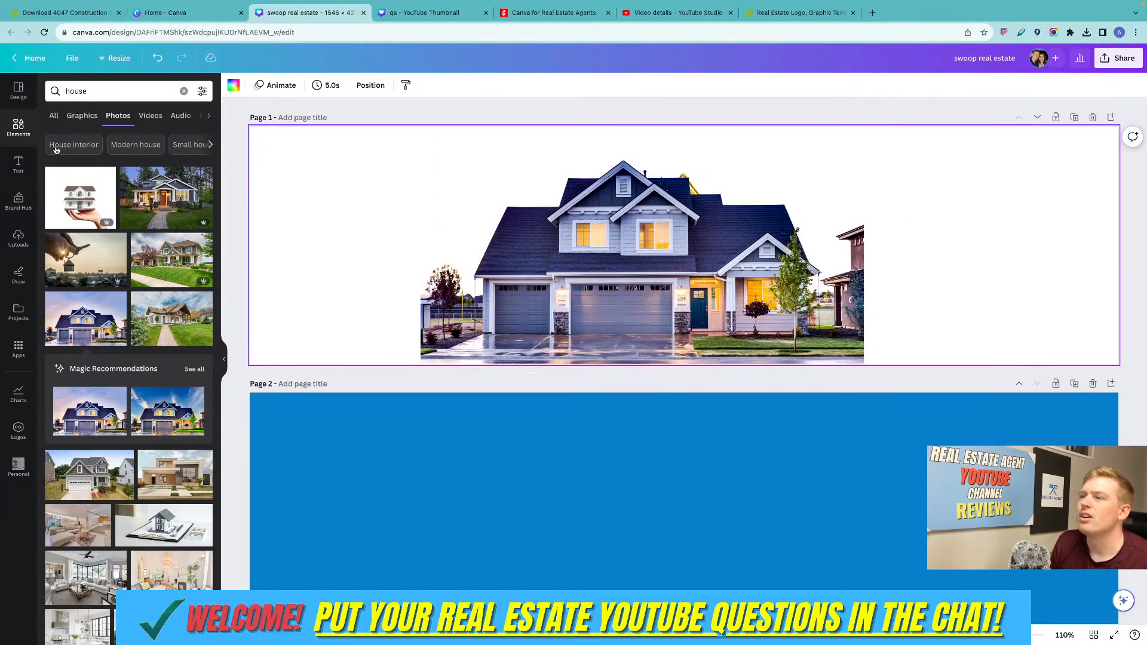
{"action": "left_click_drag", "start_coordinate": [727, 279], "coordinate": [702, 278]}
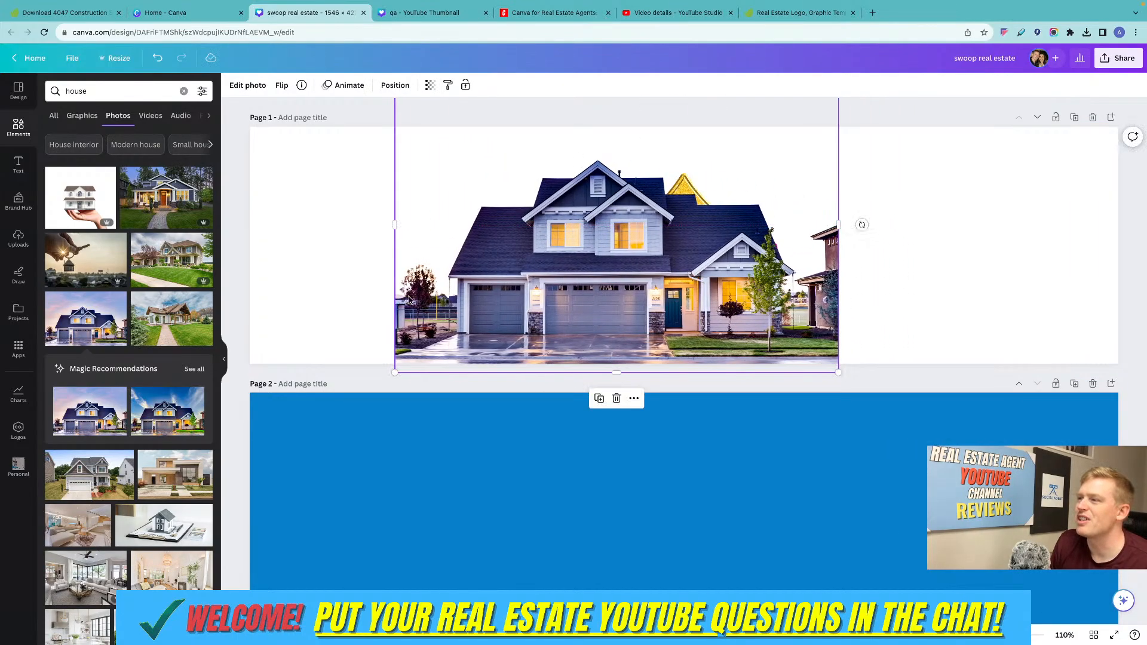
Search the photo library for "sky".
{"action": "double_click", "coordinate": [88, 93]}
{"action": "type", "text": "sky"}
{"action": "key", "text": "Return"}
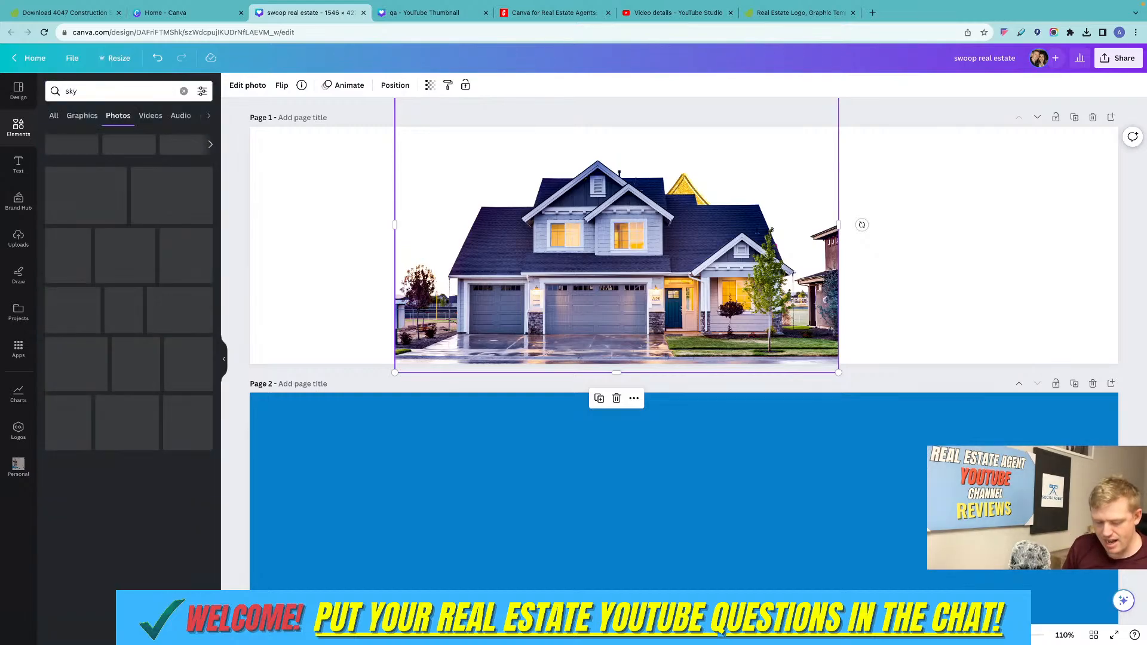
Fill page 1 with the dark sunset cloud photo and send it behind the house.
{"action": "left_click_drag", "start_coordinate": [120, 362], "coordinate": [286, 161]}
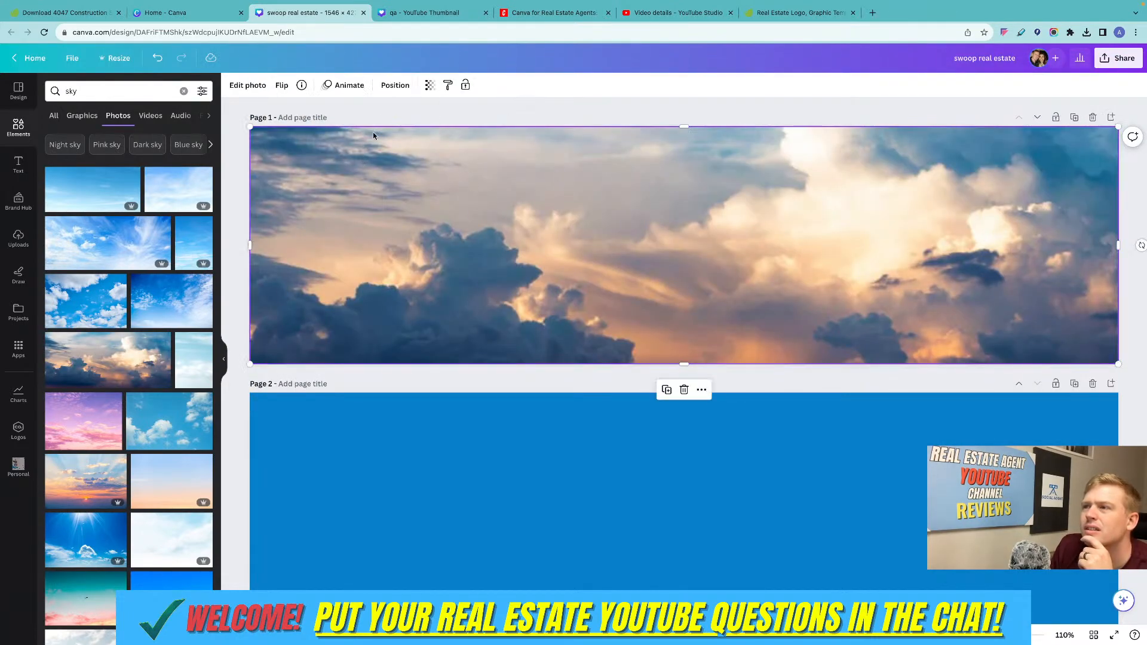
{"action": "left_click", "coordinate": [390, 87]}
{"action": "left_click", "coordinate": [164, 133]}
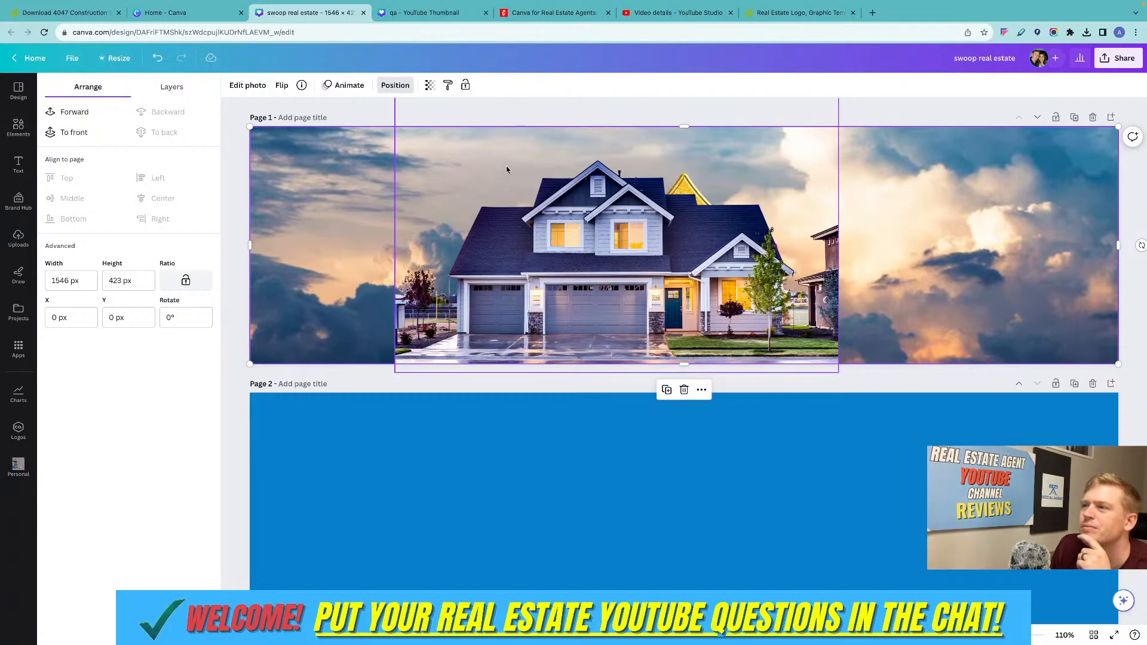
Move the house to the left edge of page 1 and shift the sky photo left to about X -56.5 px.
{"action": "left_click_drag", "start_coordinate": [606, 249], "coordinate": [452, 266]}
{"action": "left_click", "coordinate": [599, 265]}
{"action": "left_click", "coordinate": [885, 225]}
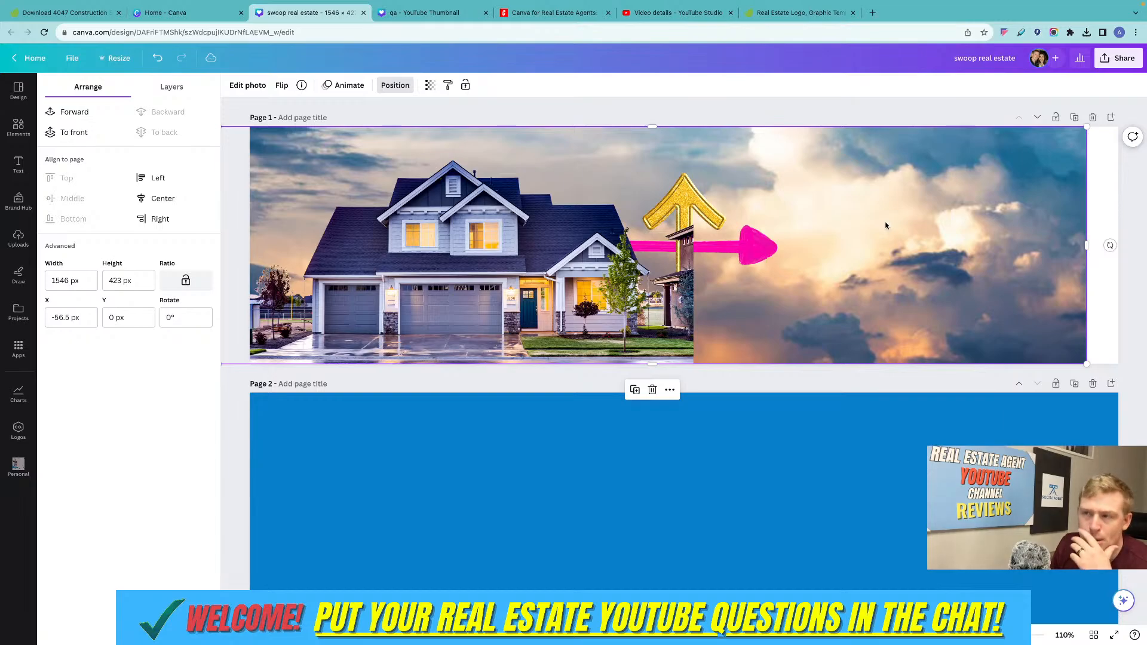
Delete the gold and pink arrows from page 1.
{"action": "left_click", "coordinate": [693, 203]}
{"action": "key", "text": "Delete"}
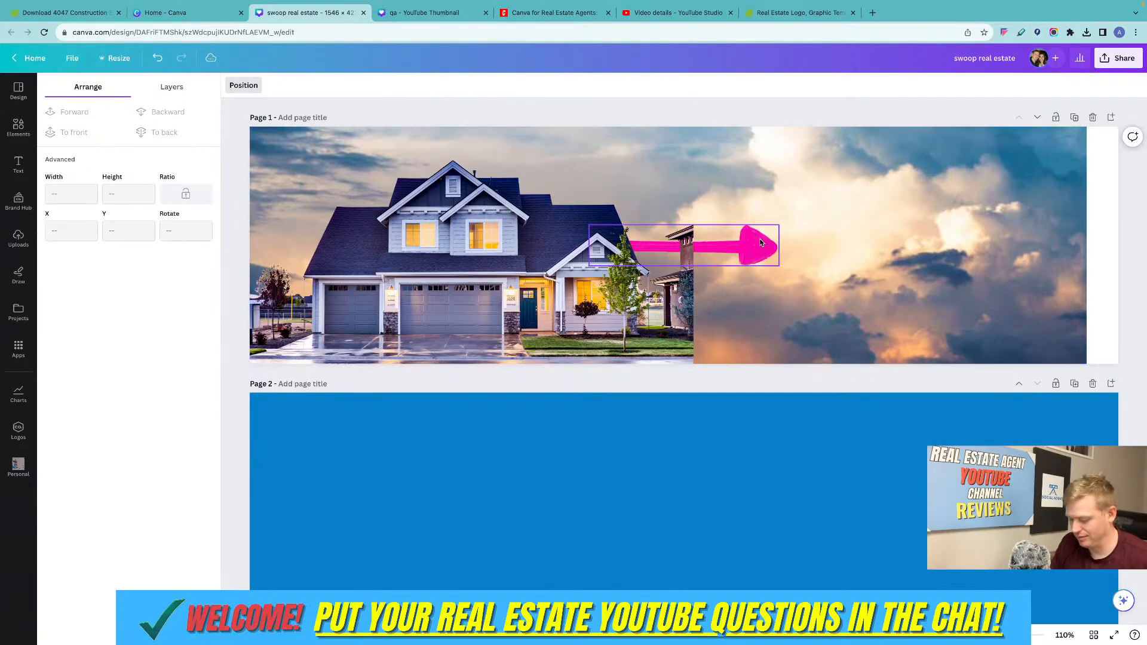
{"action": "key", "text": "Delete"}
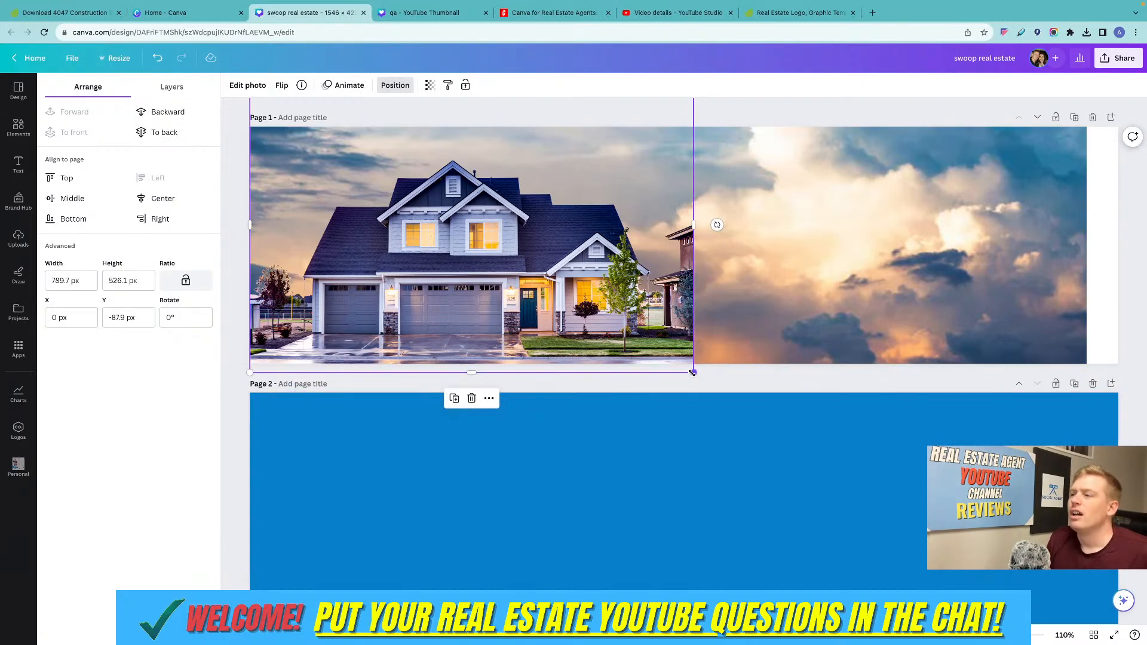
Enlarge the house to about 984 px wide and move it to the middle of page 1 over the sky.
{"action": "left_click_drag", "start_coordinate": [693, 373], "coordinate": [801, 443]}
{"action": "left_click_drag", "start_coordinate": [661, 295], "coordinate": [770, 237]}
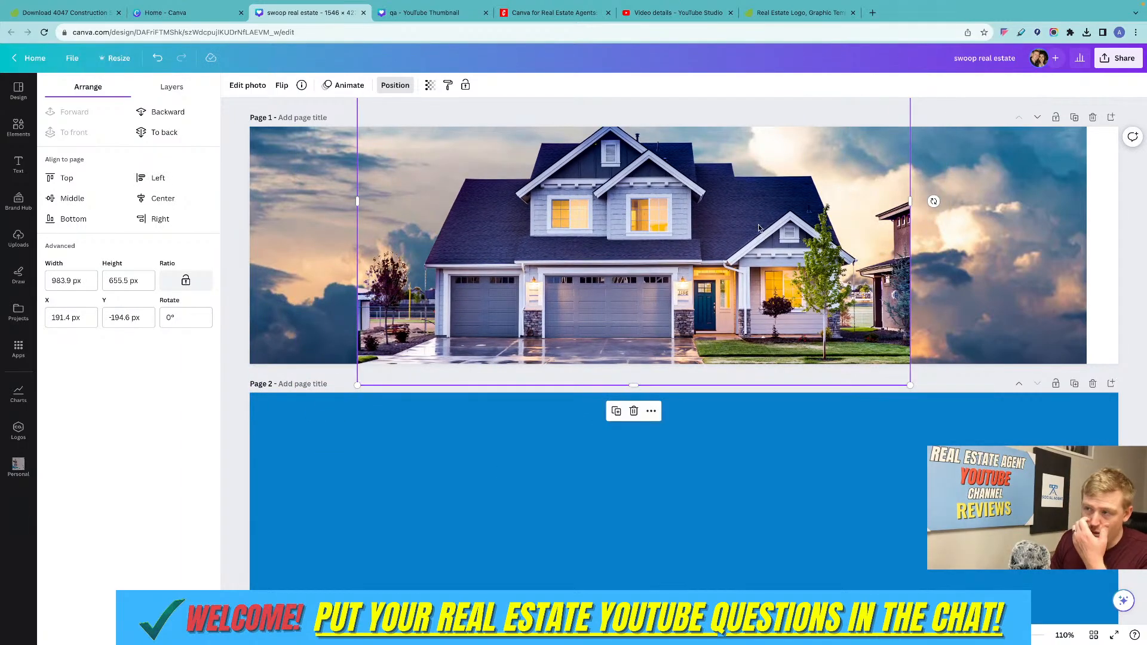
Switch to Envato Elements, restrict the search to photos and search for "house".
{"action": "left_click", "coordinate": [783, 14]}
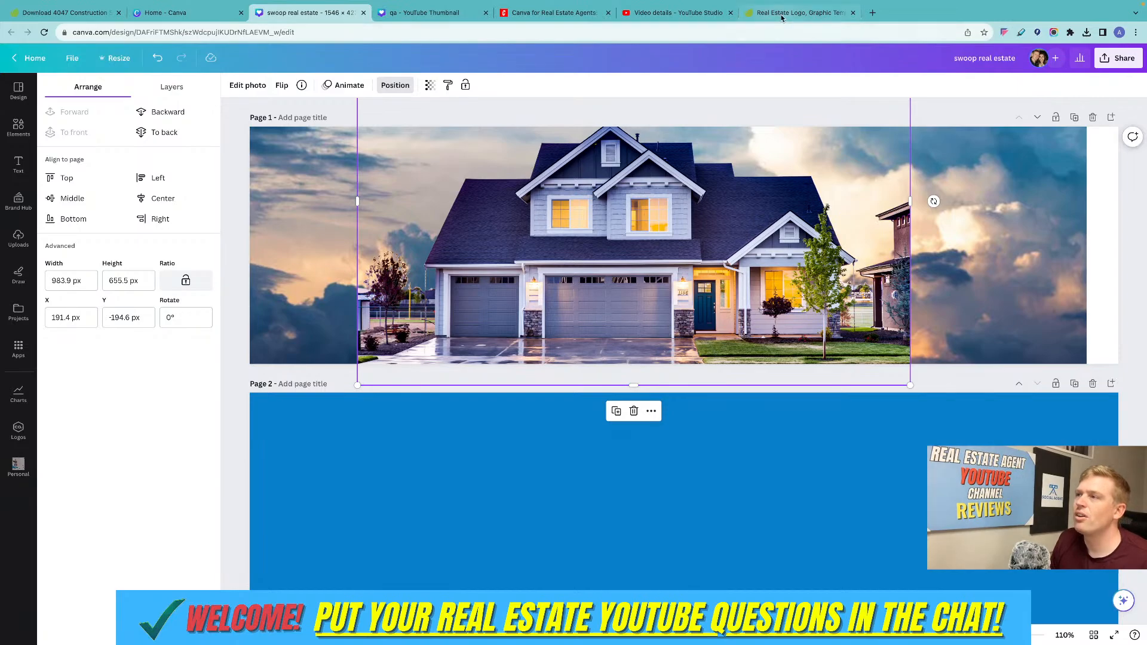
{"action": "left_click", "coordinate": [348, 59]}
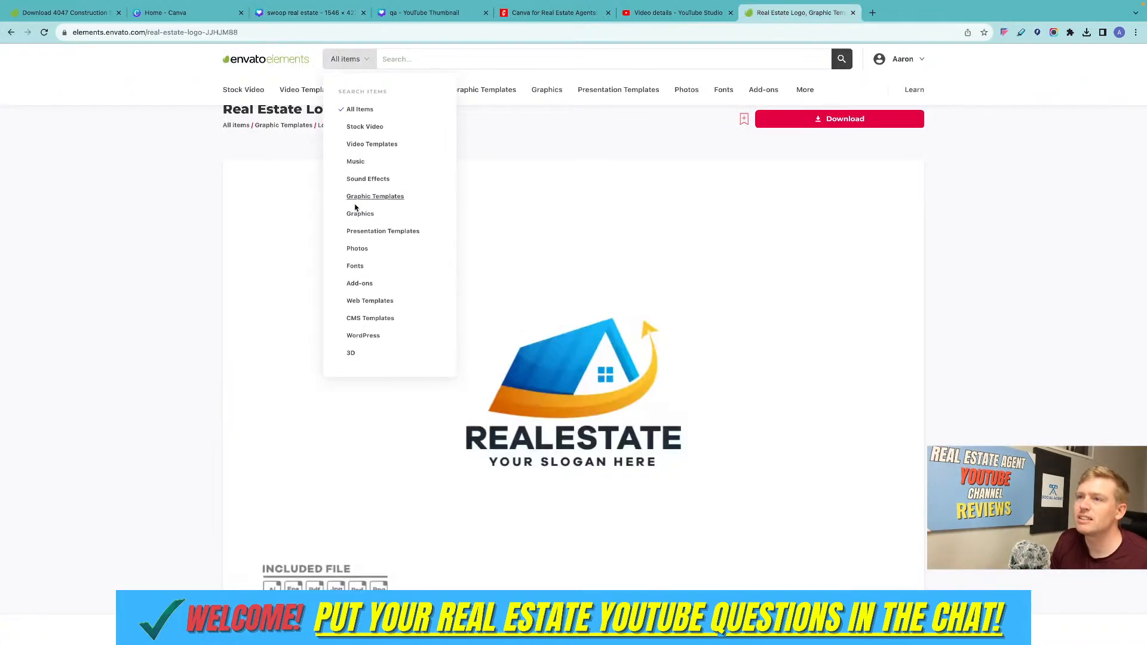
{"action": "left_click", "coordinate": [357, 249]}
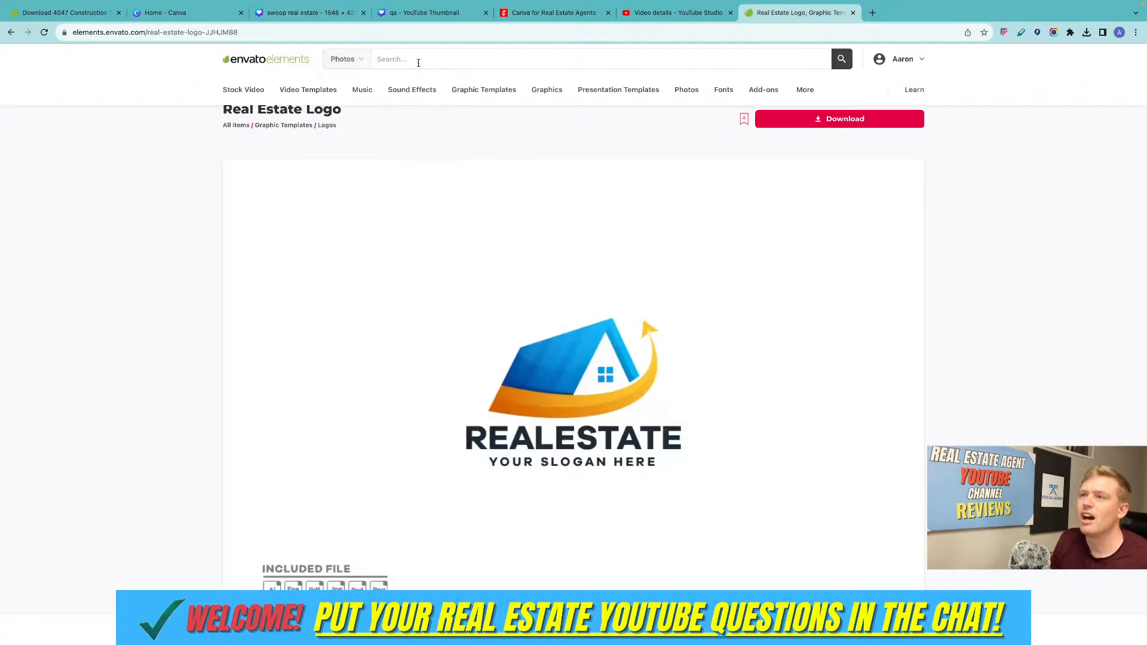
{"action": "left_click", "coordinate": [418, 63]}
{"action": "type", "text": "house"}
{"action": "key", "text": "Return"}
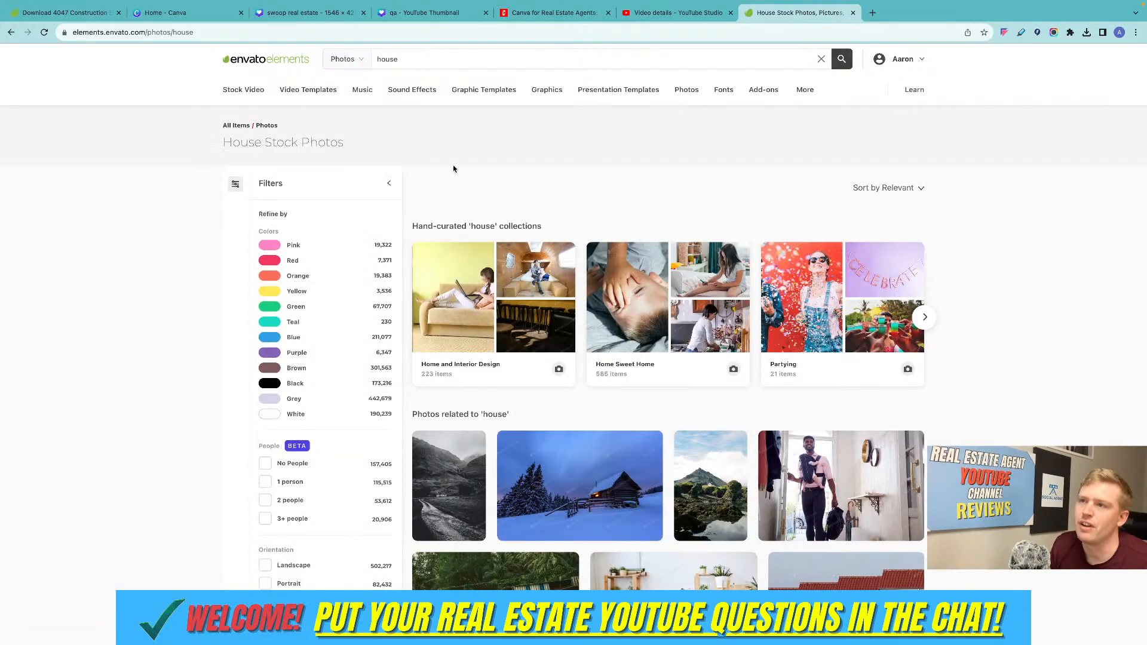
Look through the "house" stock photos for a suitable house exterior.
{"action": "scroll", "coordinate": [569, 234], "scroll_direction": "down", "scroll_amount": 3}
{"action": "scroll", "coordinate": [569, 233], "scroll_direction": "up", "scroll_amount": 1}
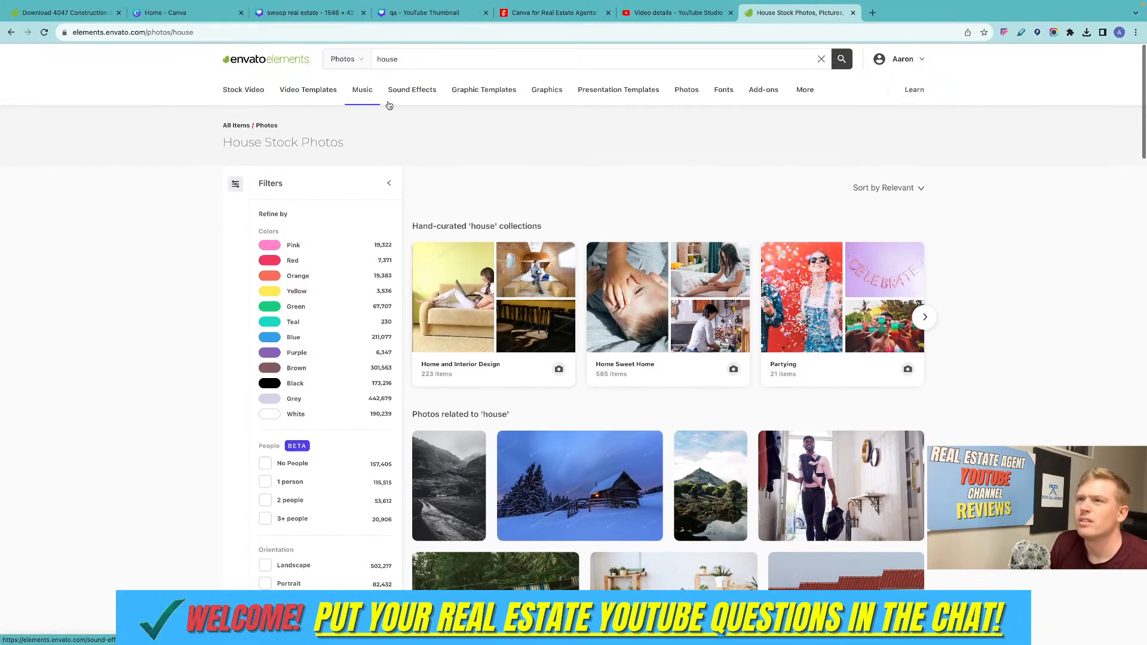
{"action": "scroll", "coordinate": [554, 189], "scroll_direction": "down", "scroll_amount": 5}
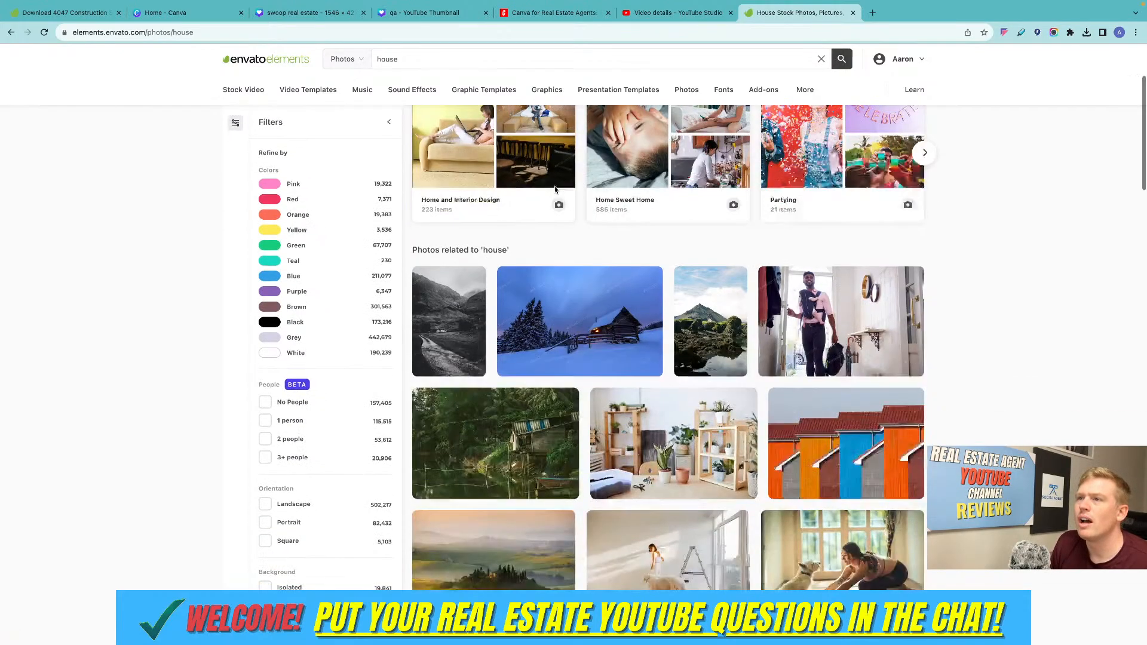
{"action": "scroll", "coordinate": [554, 190], "scroll_direction": "up", "scroll_amount": 5}
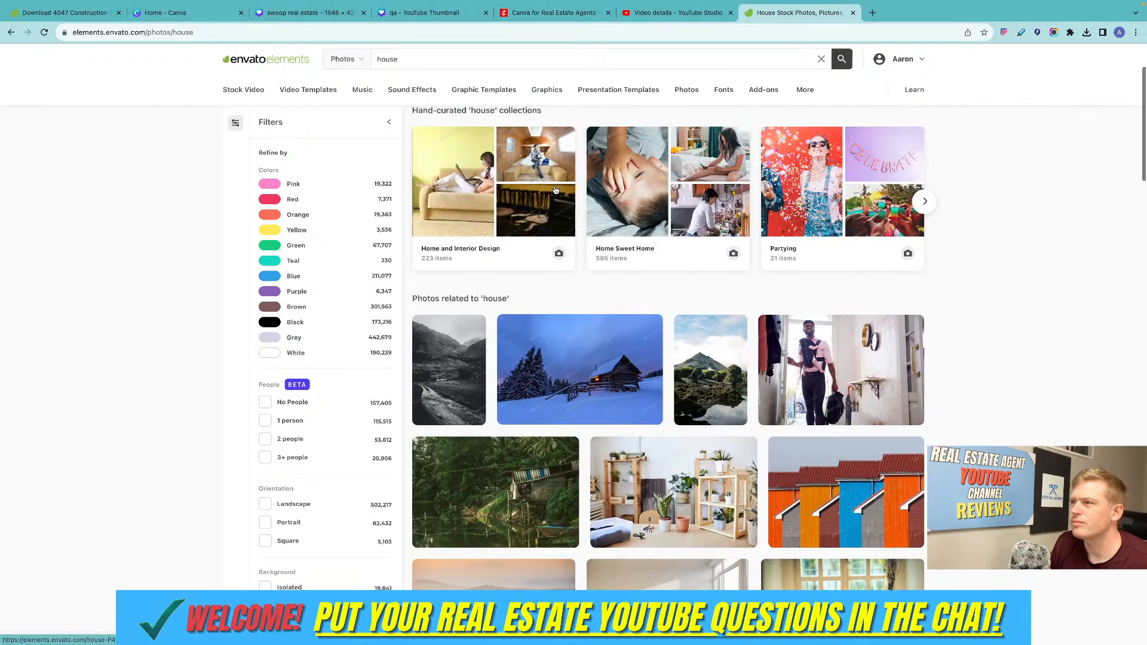
{"action": "scroll", "coordinate": [594, 264], "scroll_direction": "down", "scroll_amount": 1}
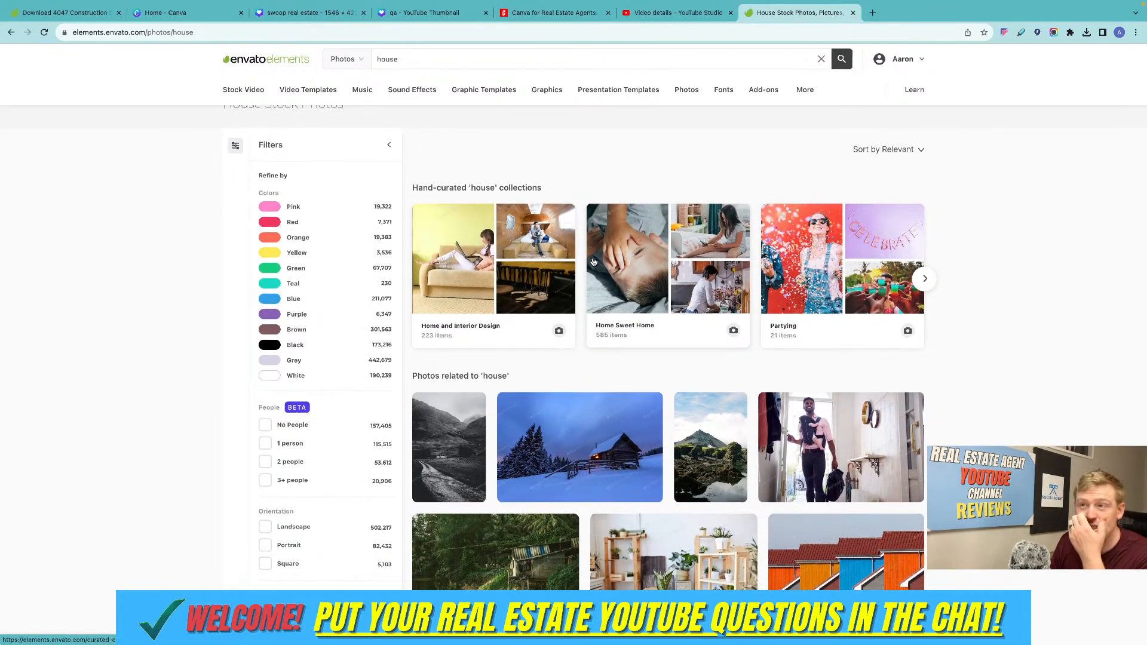
{"action": "scroll", "coordinate": [593, 261], "scroll_direction": "down", "scroll_amount": 8}
{"action": "scroll", "coordinate": [593, 261], "scroll_direction": "down", "scroll_amount": 9}
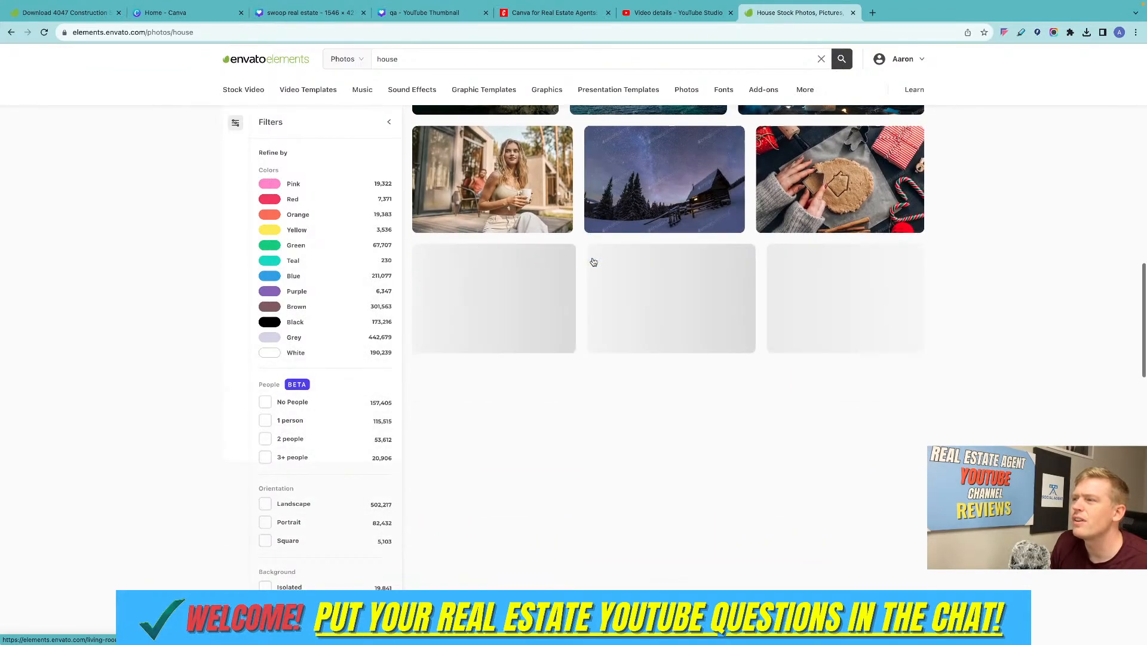
{"action": "scroll", "coordinate": [593, 261], "scroll_direction": "up", "scroll_amount": 3}
{"action": "scroll", "coordinate": [593, 260], "scroll_direction": "down", "scroll_amount": 9}
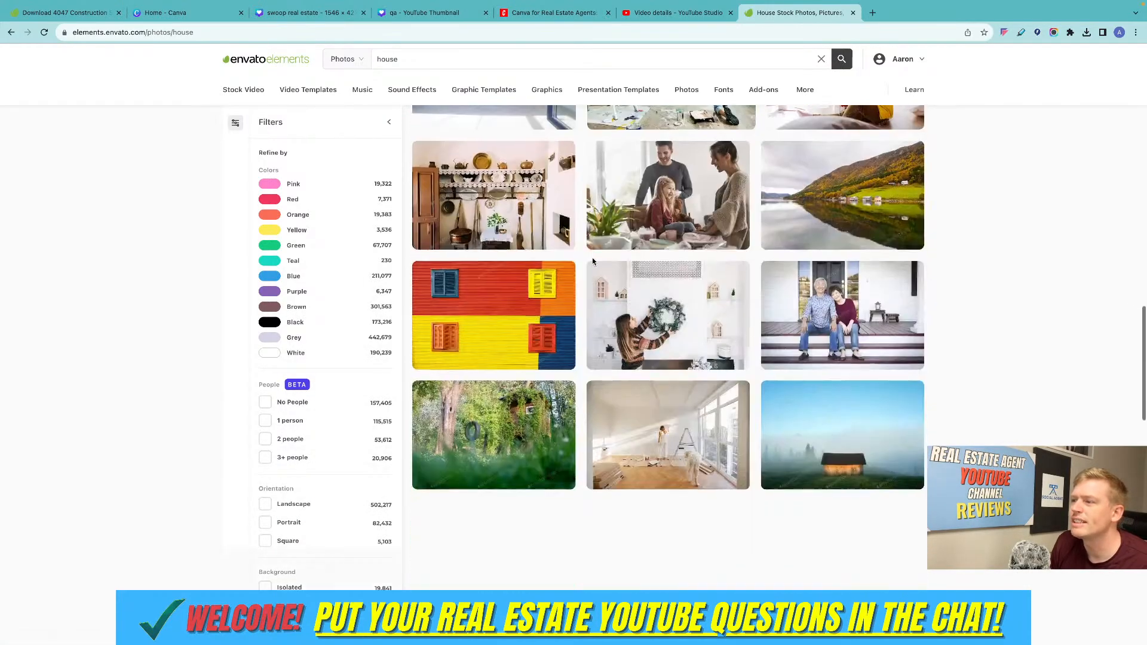
{"action": "scroll", "coordinate": [598, 268], "scroll_direction": "down", "scroll_amount": 1}
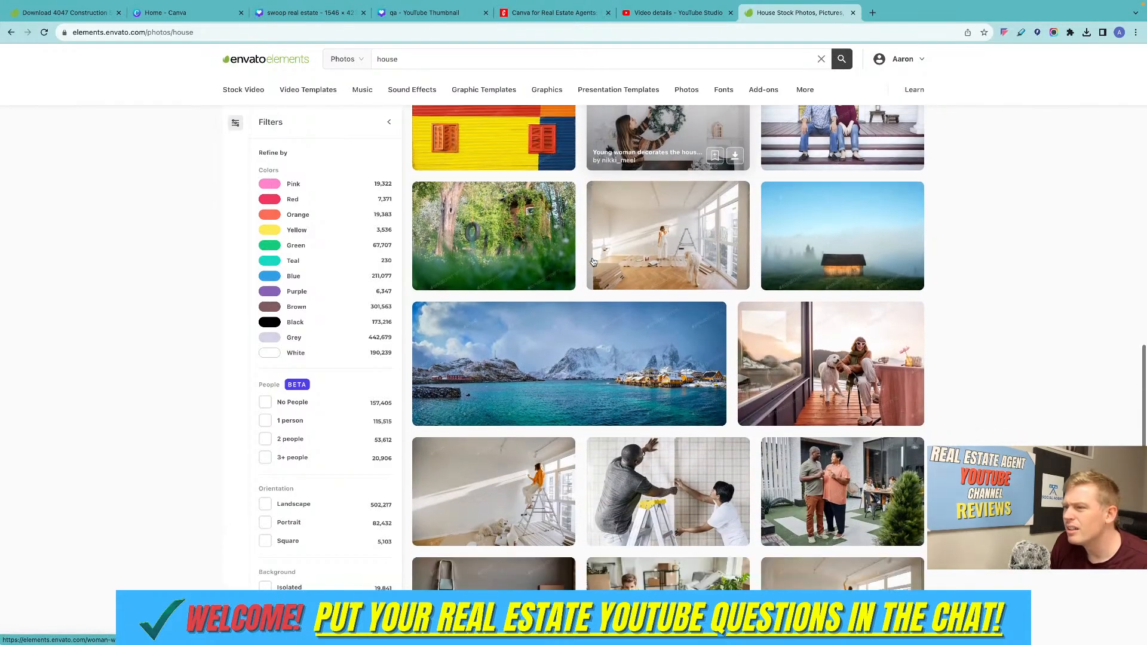
{"action": "scroll", "coordinate": [628, 406], "scroll_direction": "down", "scroll_amount": 6}
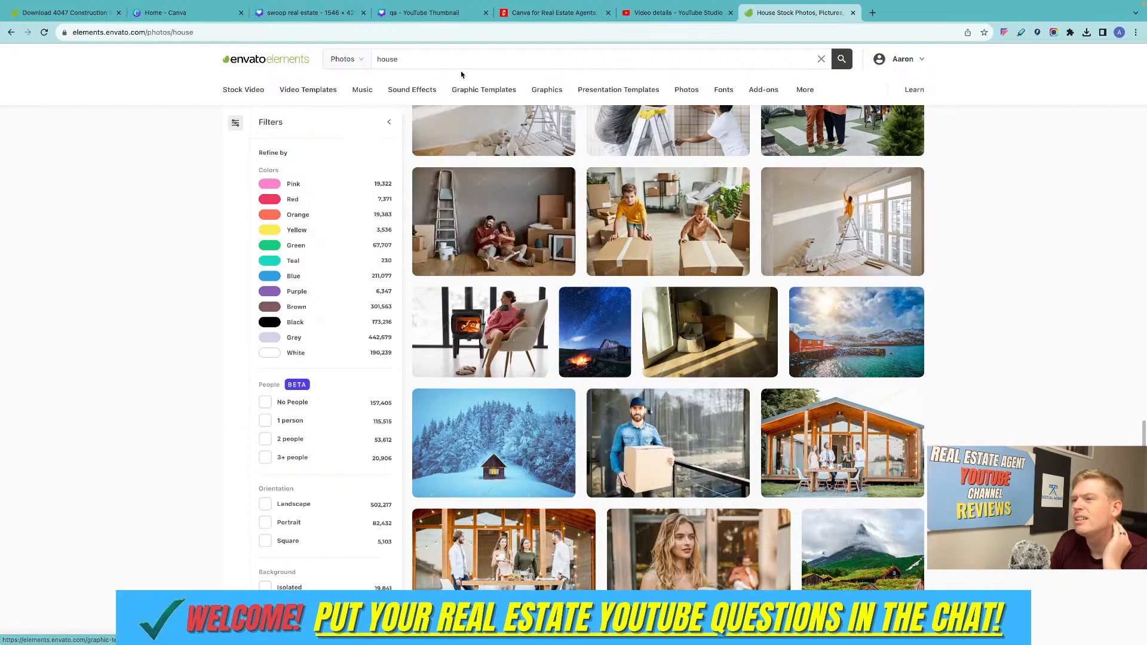
Refine the photo search to "house outside".
{"action": "left_click", "coordinate": [435, 54]}
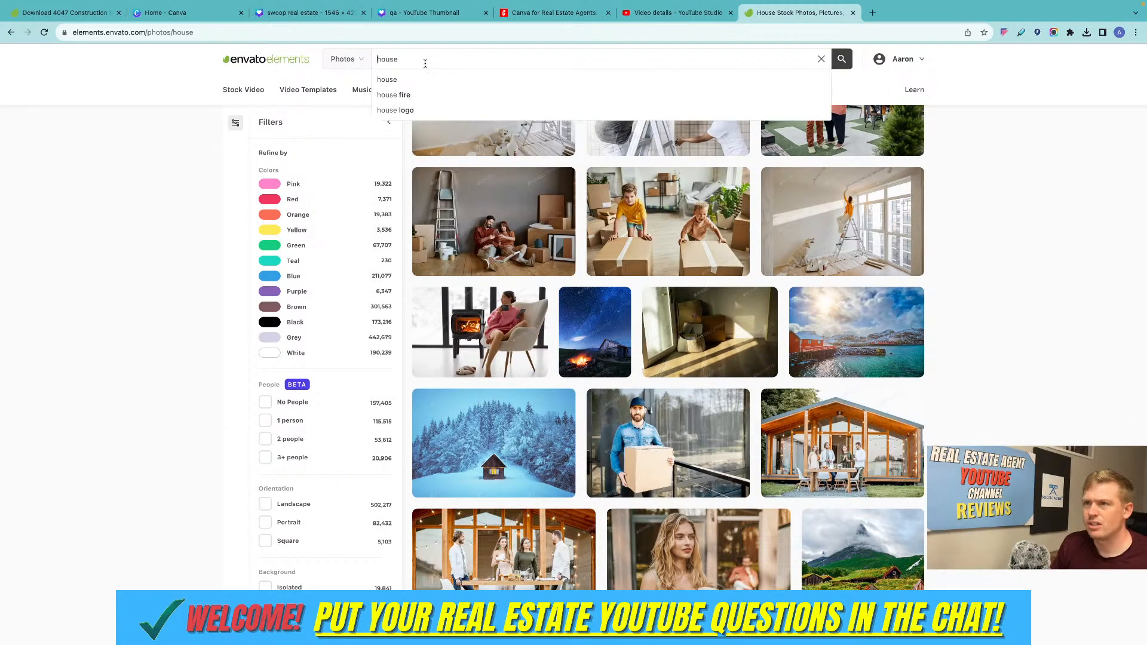
{"action": "type", "text": "outs"}
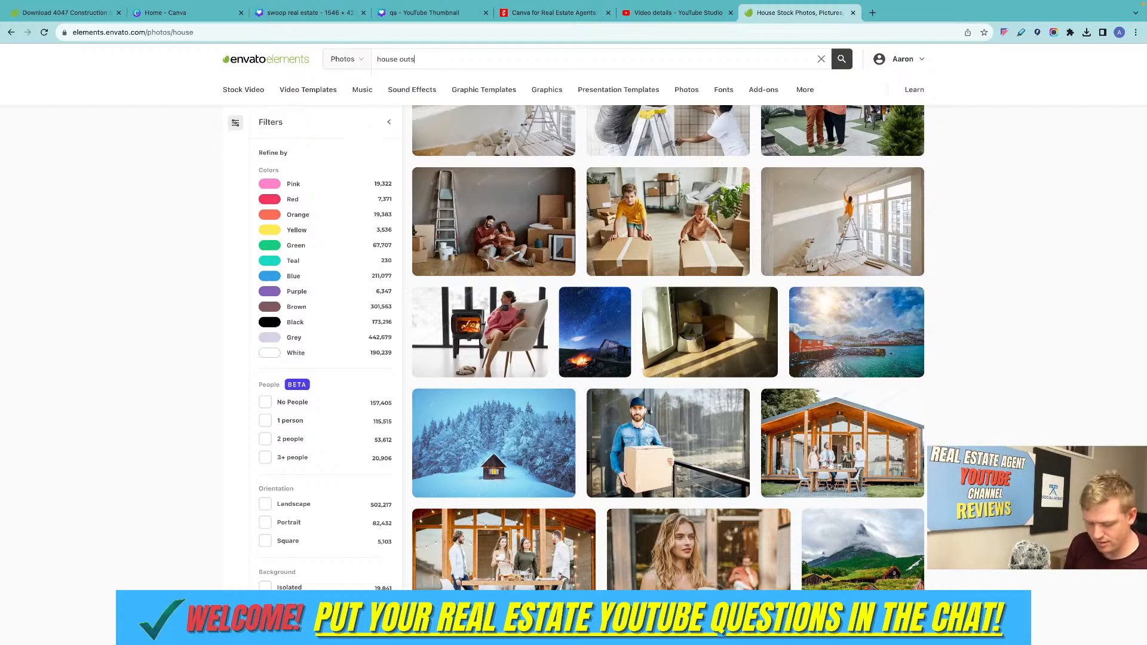
{"action": "type", "text": "ide"}
{"action": "key", "text": "Return"}
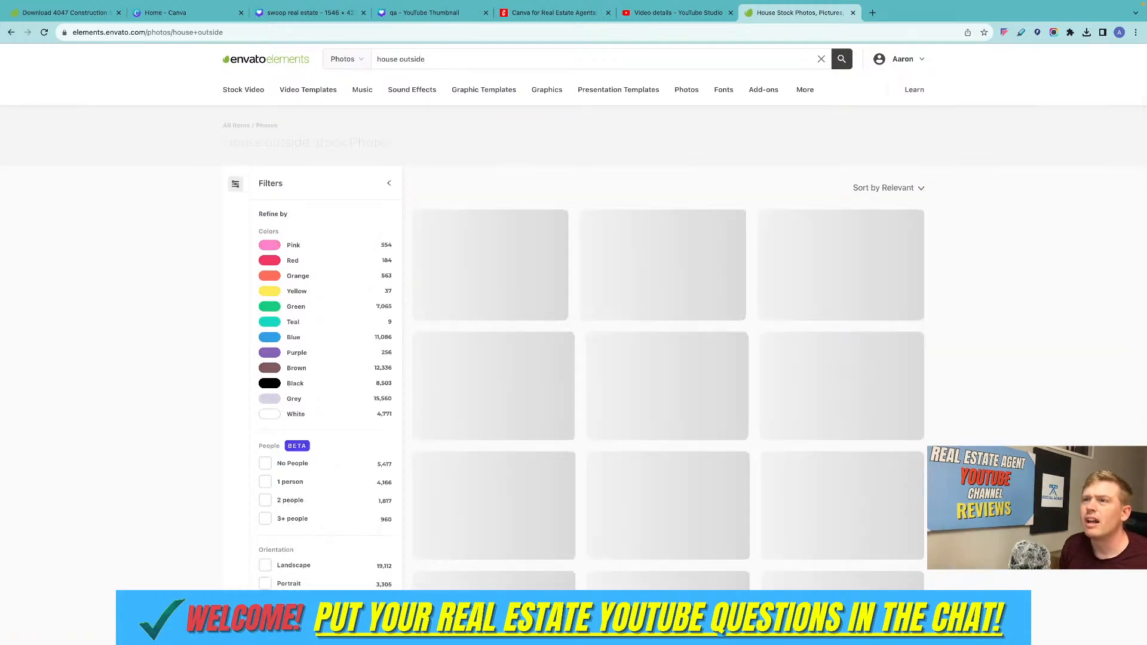
Filter the "house outside" photos to those with no people and look through them.
{"action": "scroll", "coordinate": [800, 254], "scroll_direction": "down", "scroll_amount": 1}
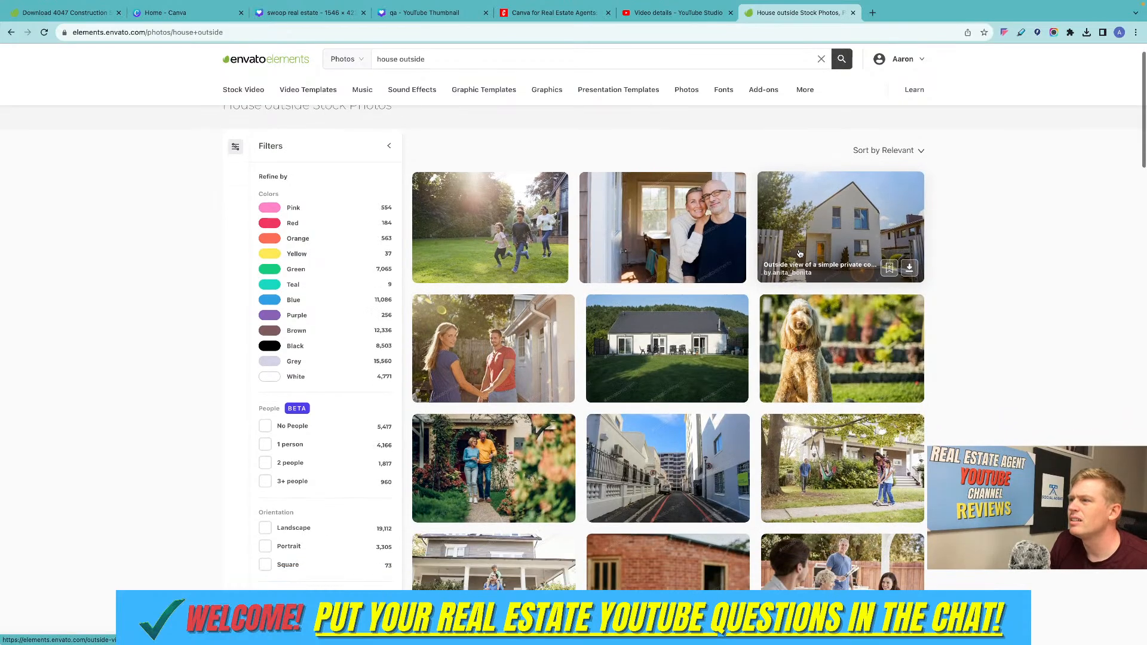
{"action": "scroll", "coordinate": [800, 253], "scroll_direction": "down", "scroll_amount": 1}
{"action": "scroll", "coordinate": [675, 296], "scroll_direction": "down", "scroll_amount": 2}
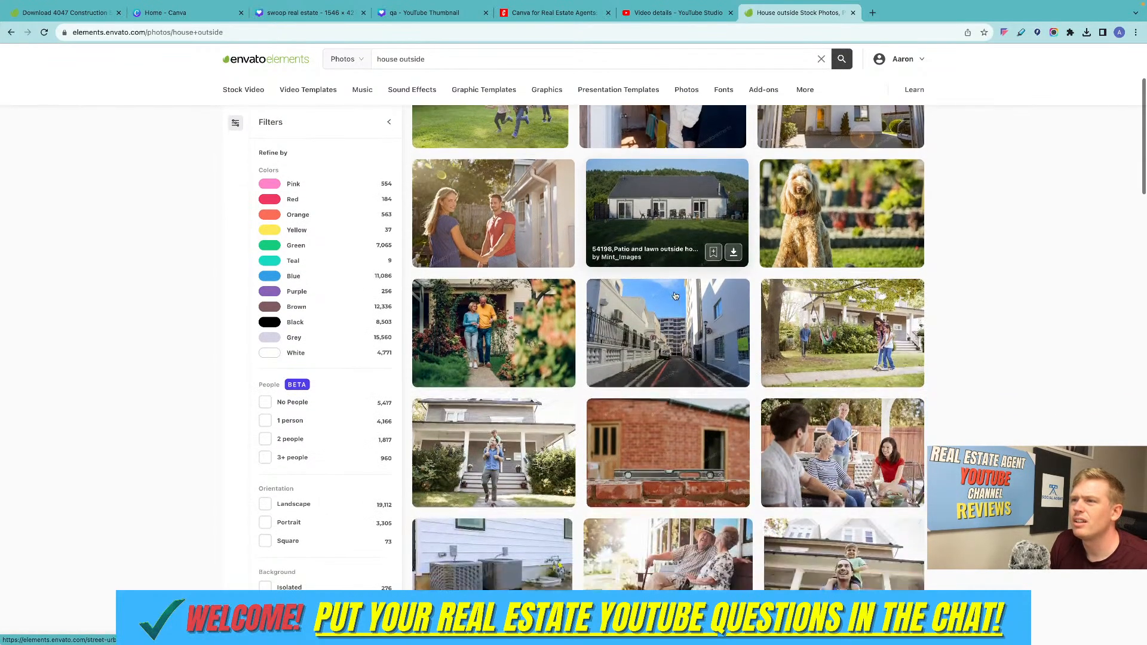
{"action": "scroll", "coordinate": [674, 296], "scroll_direction": "down", "scroll_amount": 3}
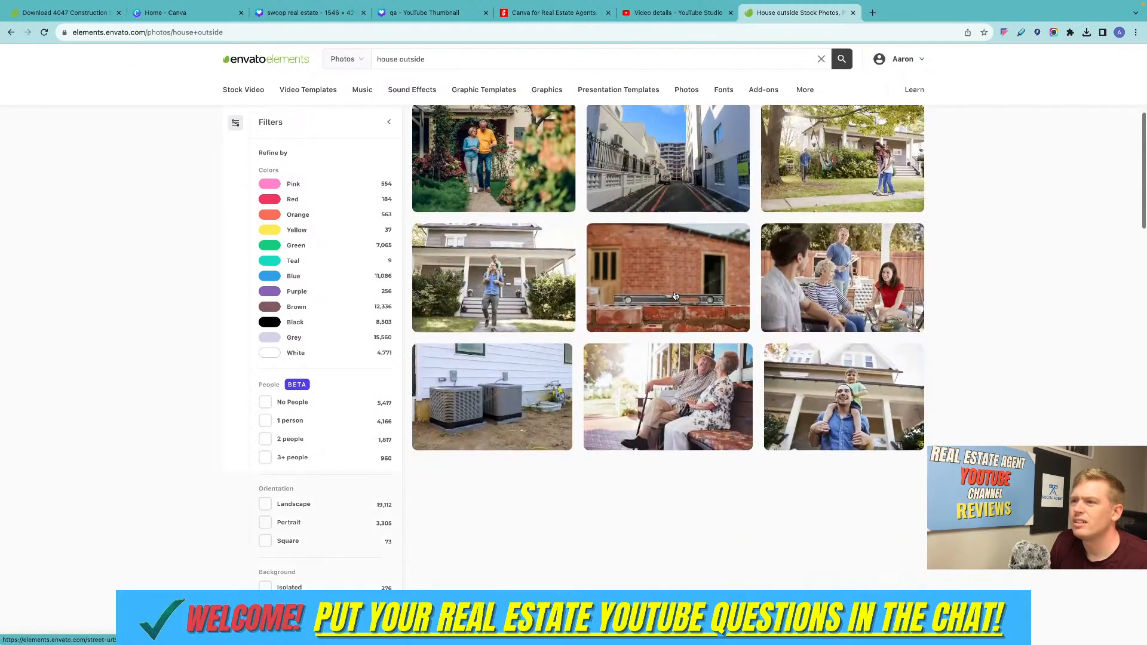
{"action": "left_click", "coordinate": [268, 401]}
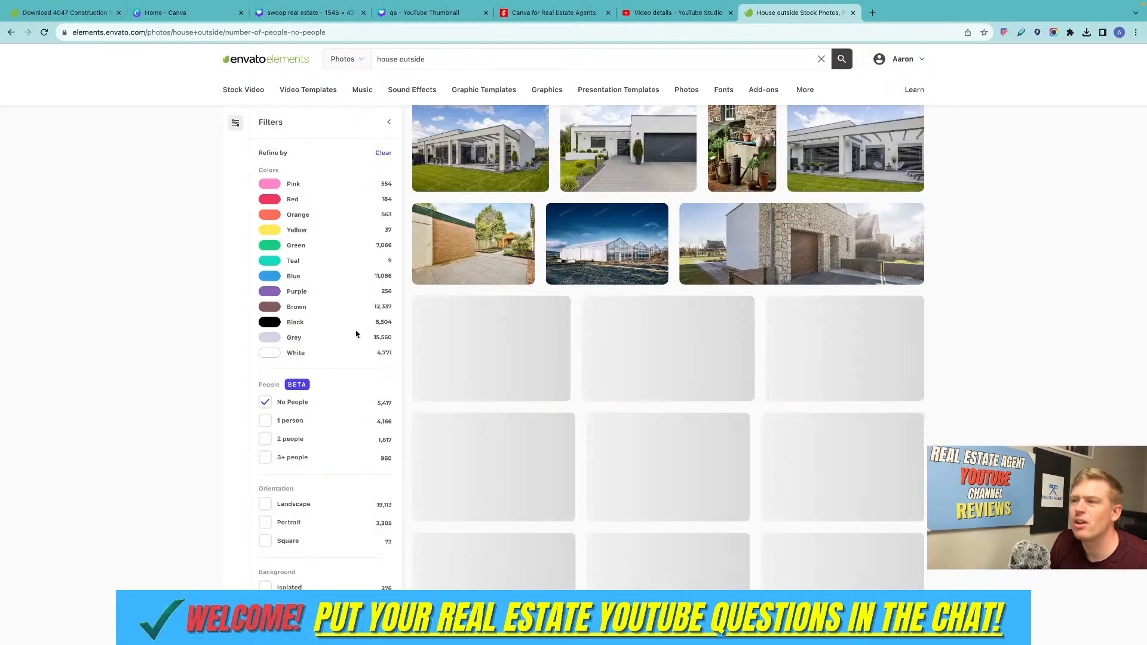
{"action": "scroll", "coordinate": [358, 335], "scroll_direction": "up", "scroll_amount": 6}
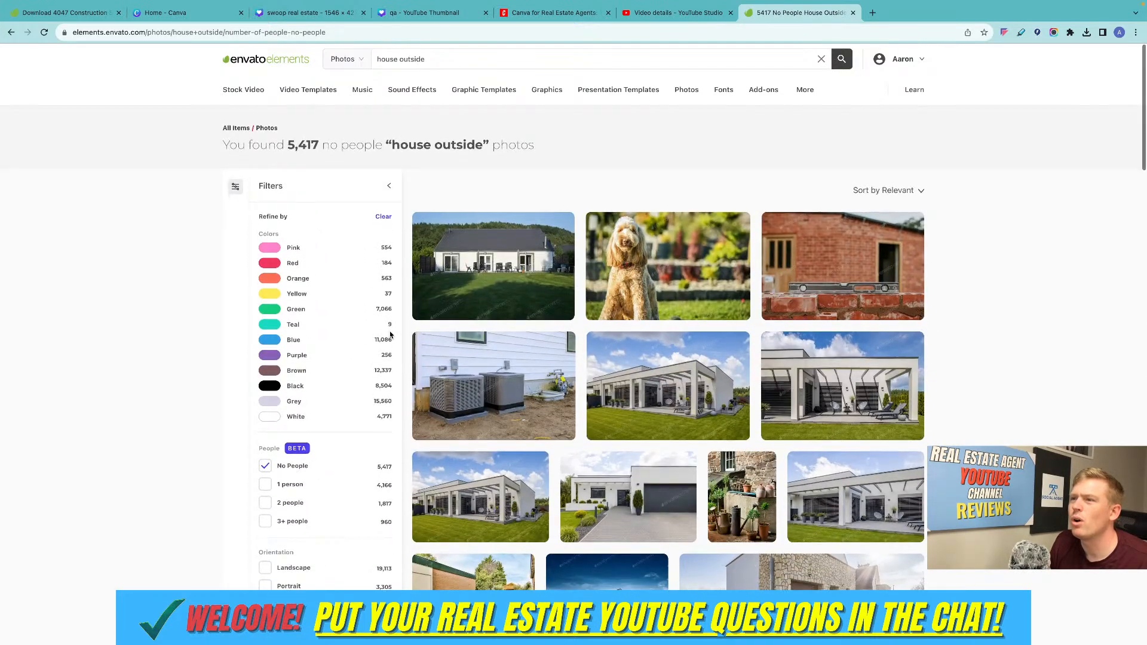
{"action": "scroll", "coordinate": [388, 334], "scroll_direction": "down", "scroll_amount": 1}
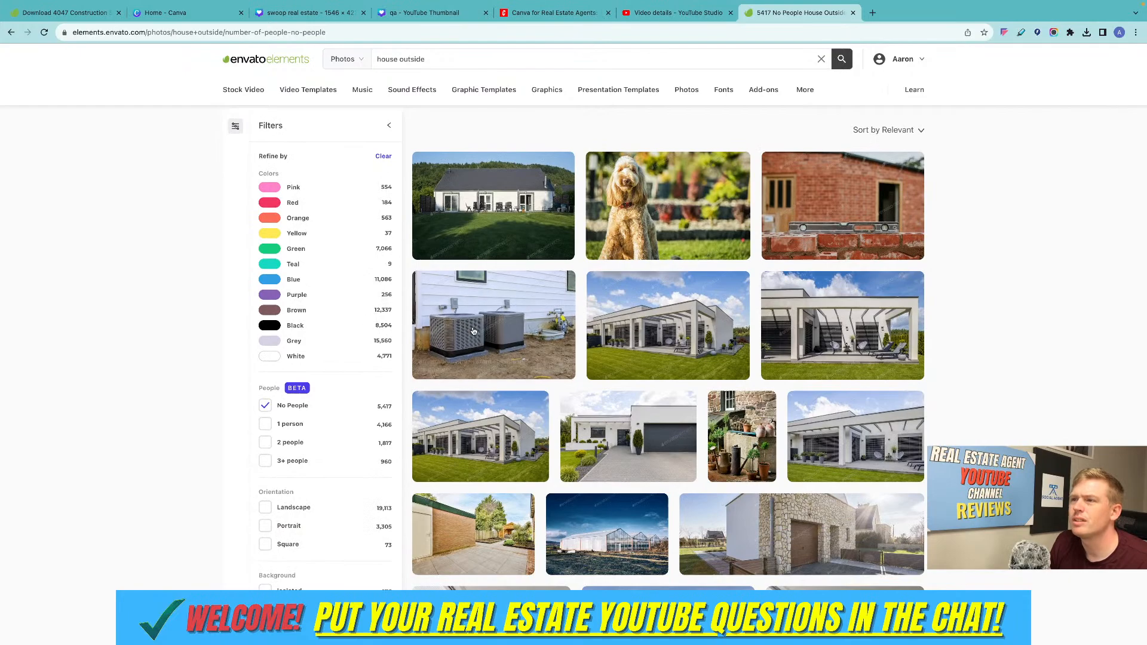
Look further through the no-people "house outside" photos for a suitable house exterior.
{"action": "mouse_move", "coordinate": [569, 366]}
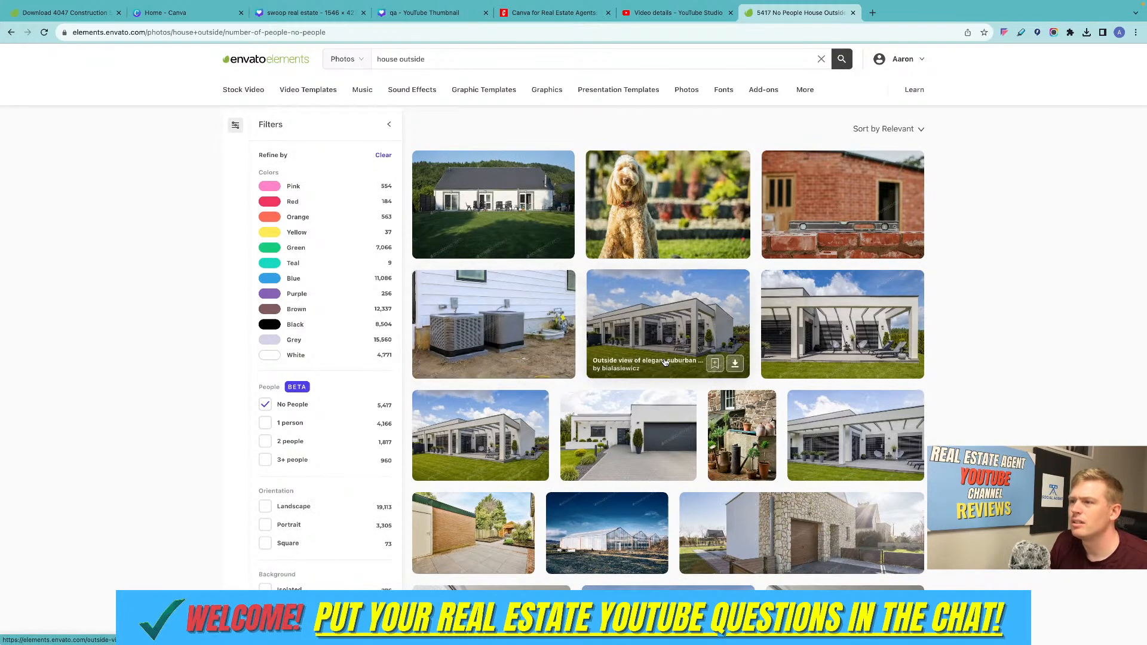
{"action": "scroll", "coordinate": [664, 363], "scroll_direction": "down", "scroll_amount": 2}
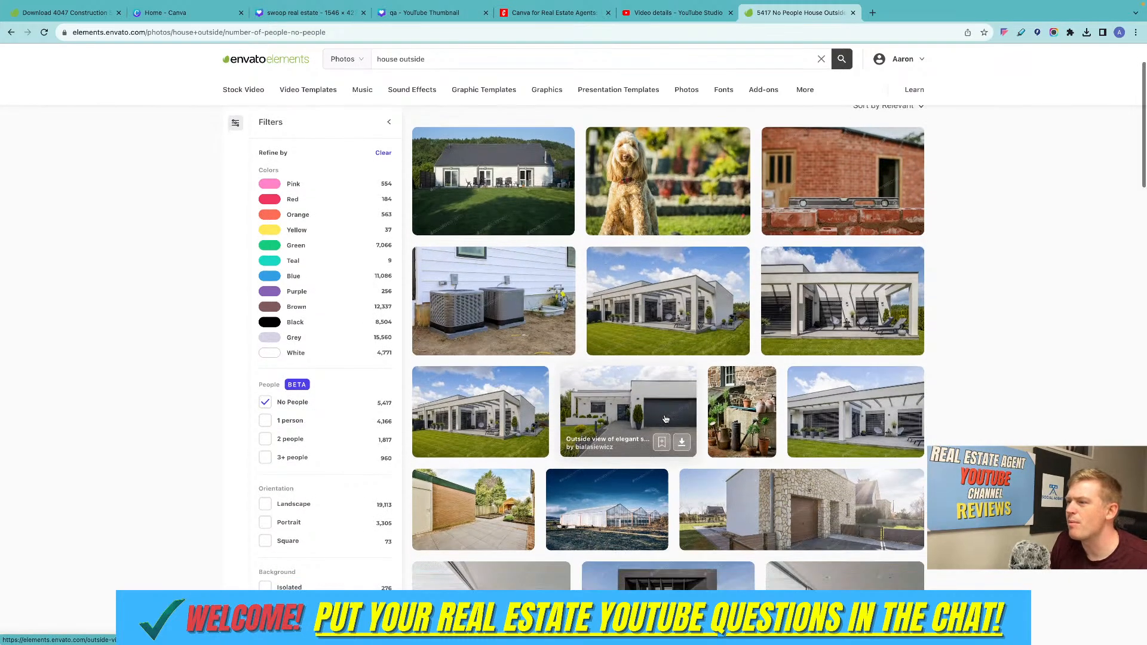
{"action": "scroll", "coordinate": [664, 419], "scroll_direction": "down", "scroll_amount": 5}
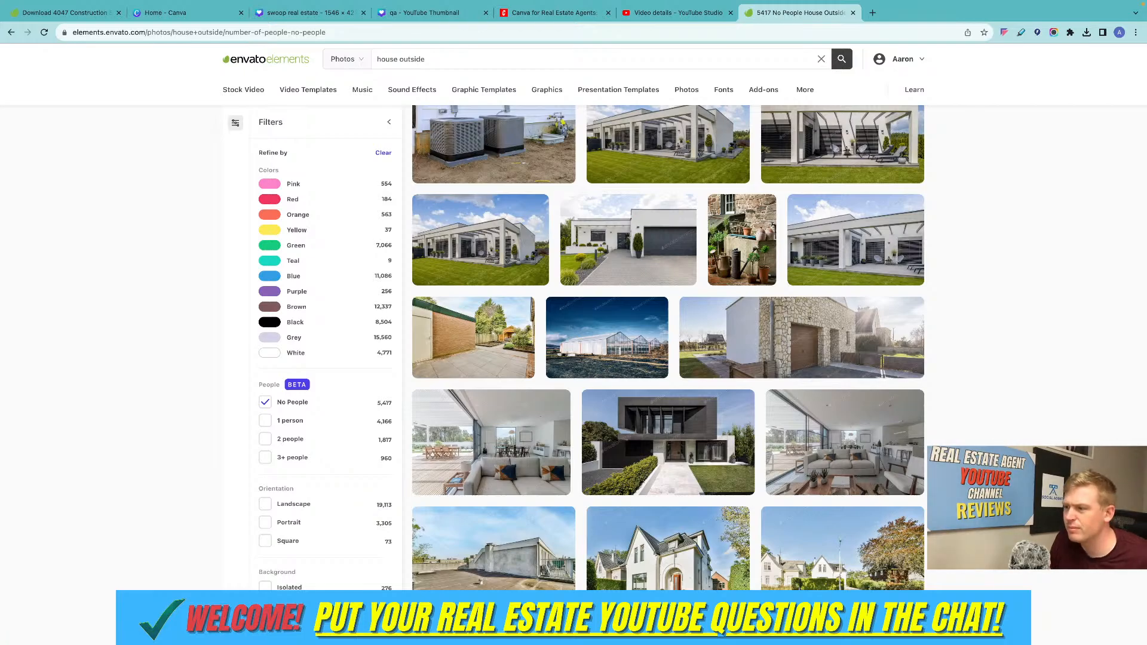
Quit the unneeded apps running in the background, including Photo Booth and Voice Memos.
{"action": "right_click", "coordinate": [824, 628]}
{"action": "left_click", "coordinate": [791, 601]}
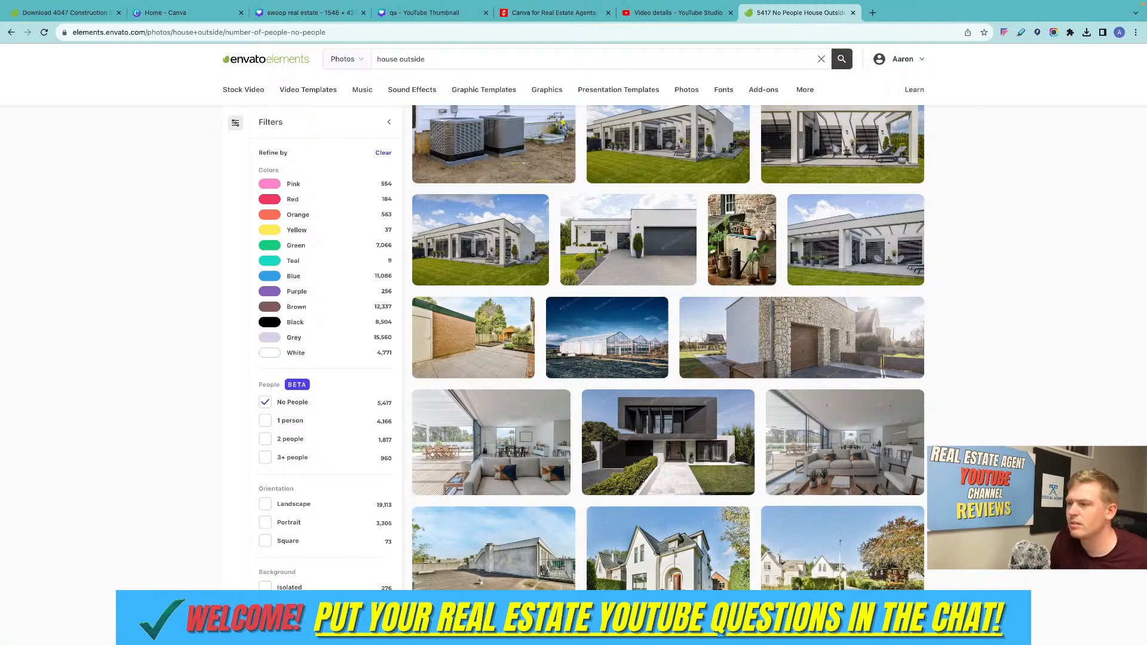
{"action": "right_click", "coordinate": [794, 628]}
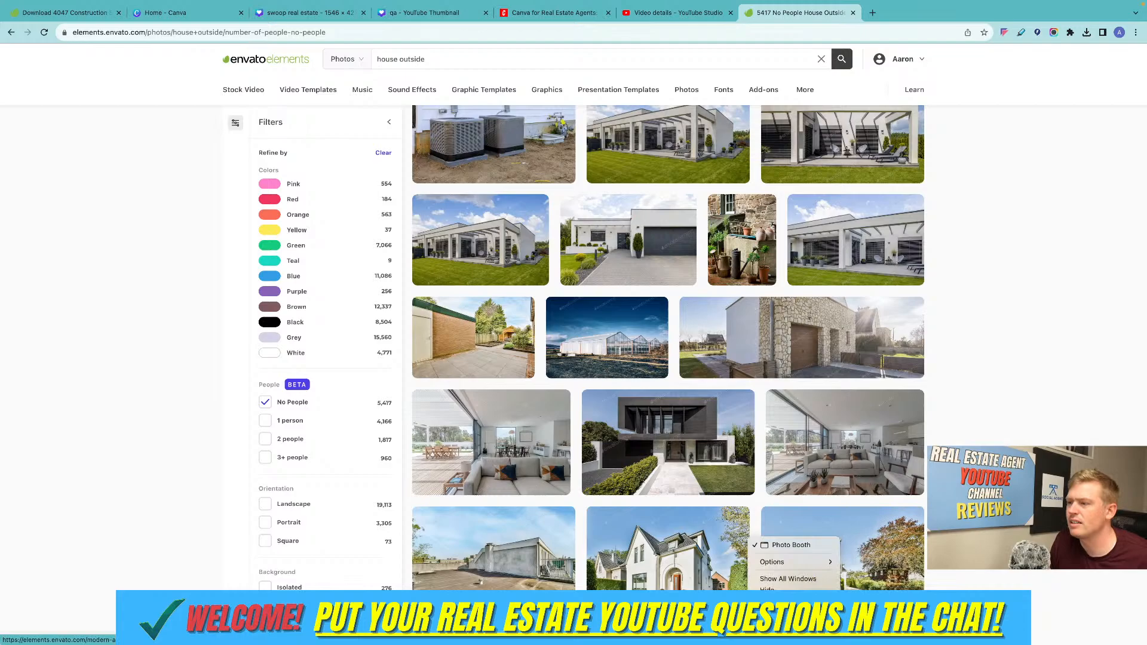
{"action": "left_click", "coordinate": [788, 604]}
{"action": "right_click", "coordinate": [778, 629]}
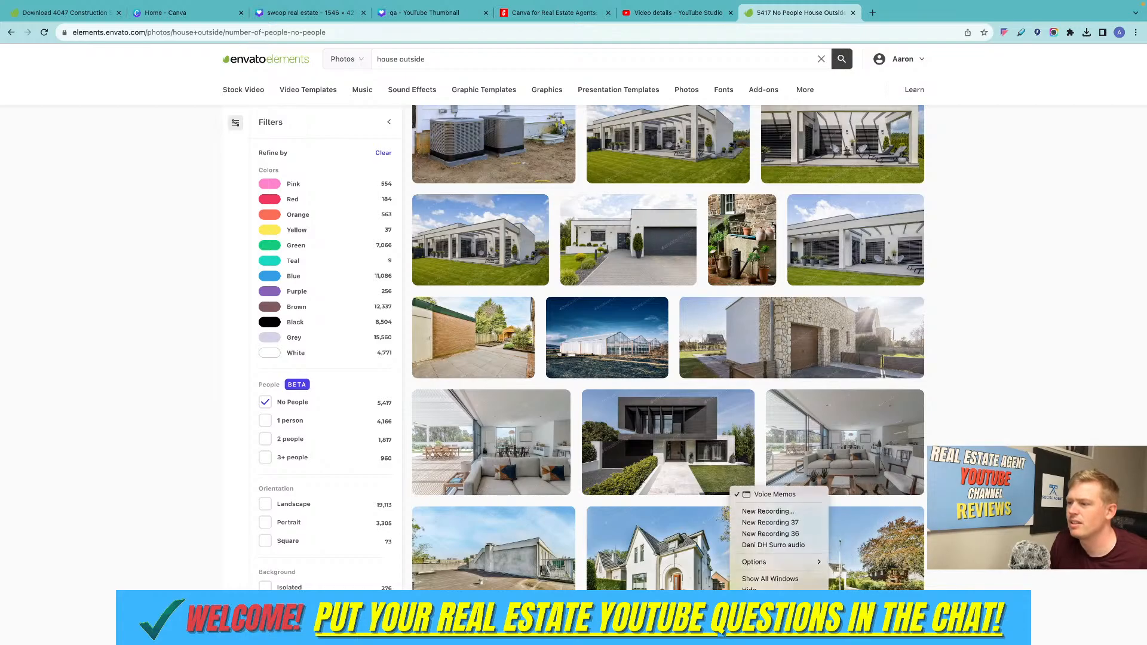
{"action": "left_click", "coordinate": [771, 602]}
Change the search category from photos to 3D and search for "house".
{"action": "scroll", "coordinate": [731, 391], "scroll_direction": "up", "scroll_amount": 4}
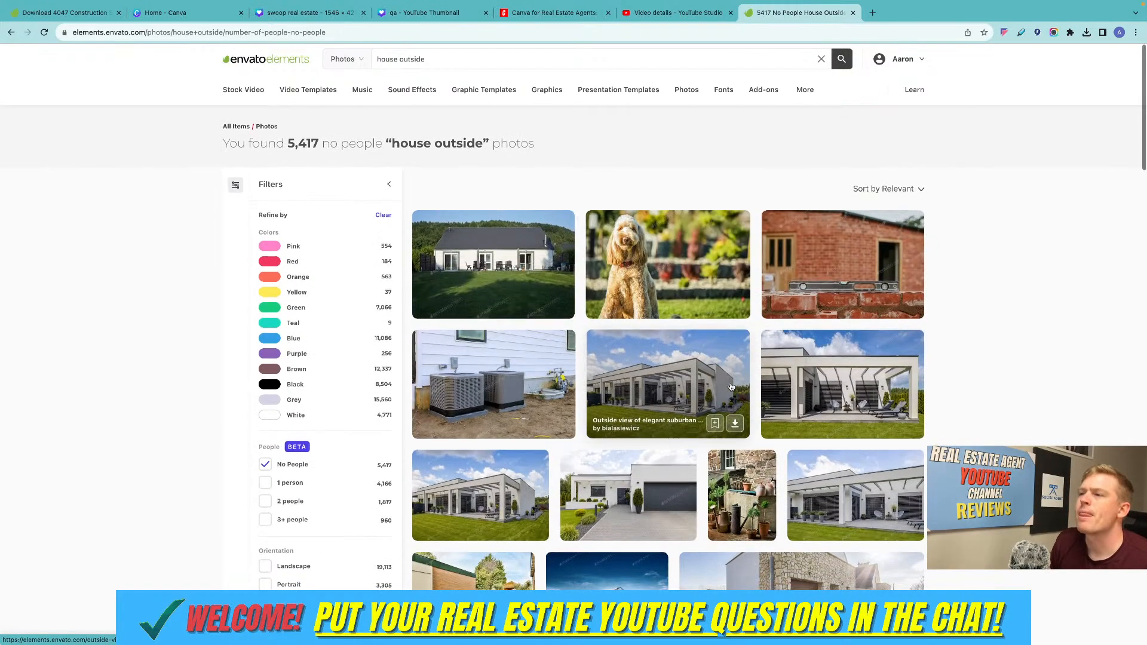
{"action": "left_click", "coordinate": [350, 67]}
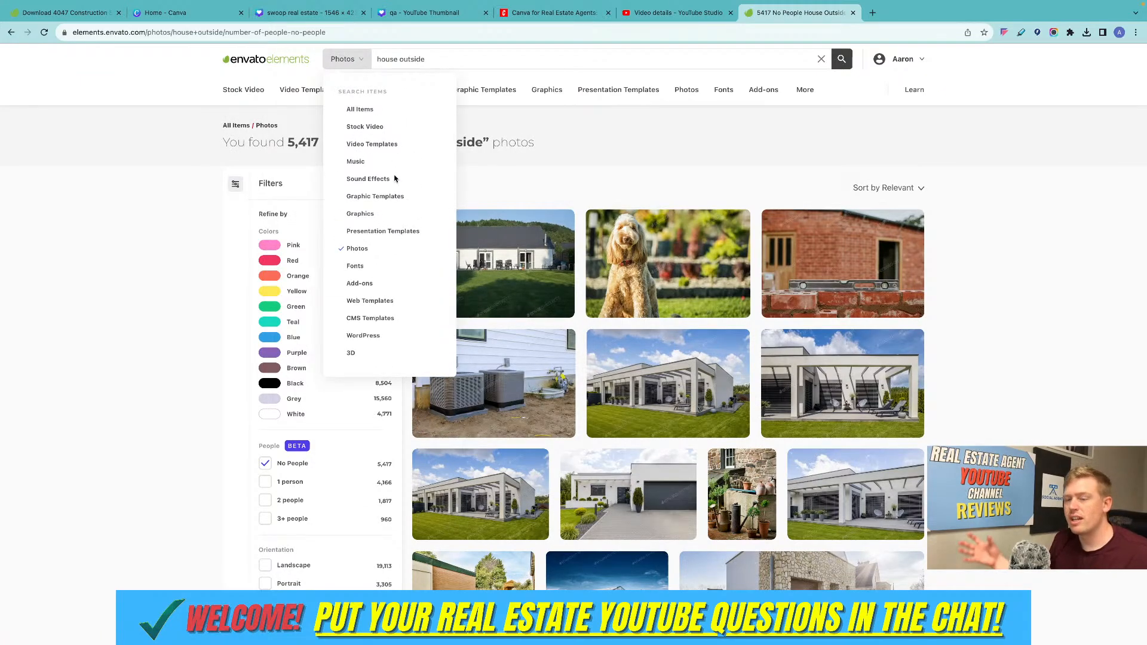
{"action": "left_click", "coordinate": [351, 353]}
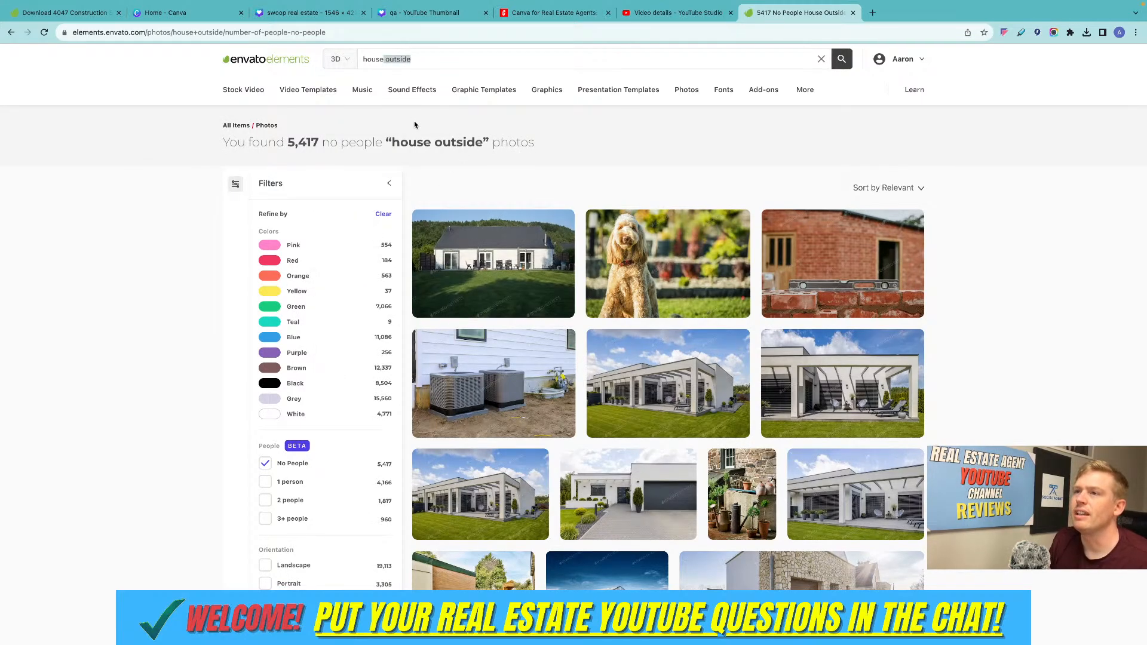
{"action": "key", "text": "BackSpace"}
{"action": "key", "text": "Return"}
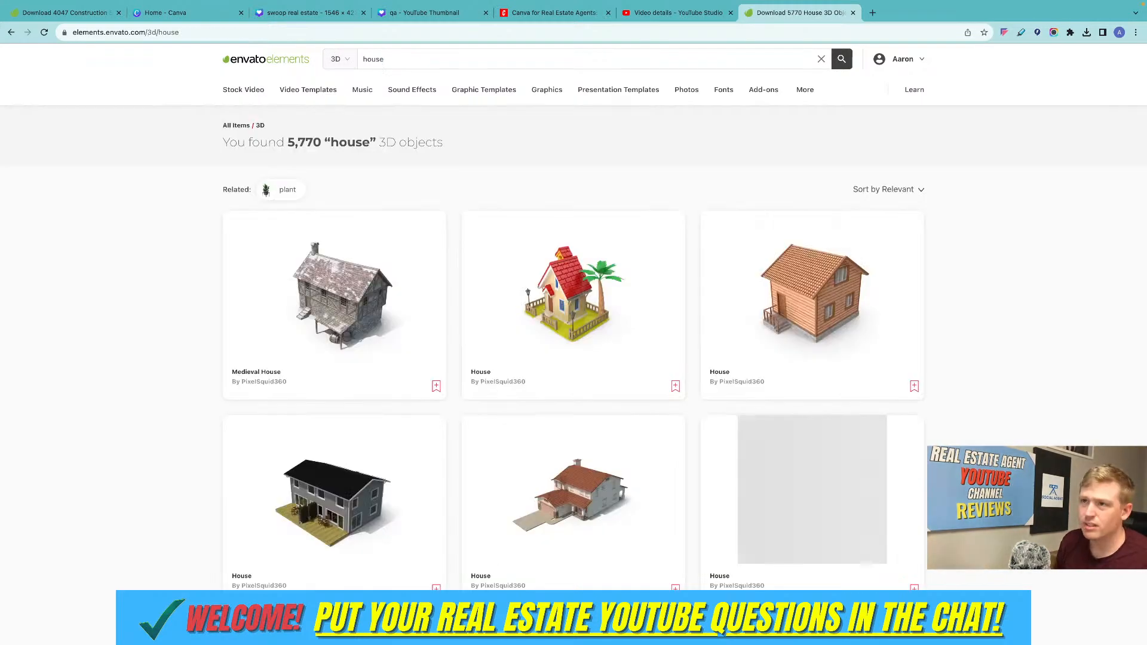
Look through the 3D "house" objects for a suitable house model.
{"action": "scroll", "coordinate": [545, 206], "scroll_direction": "down", "scroll_amount": 5}
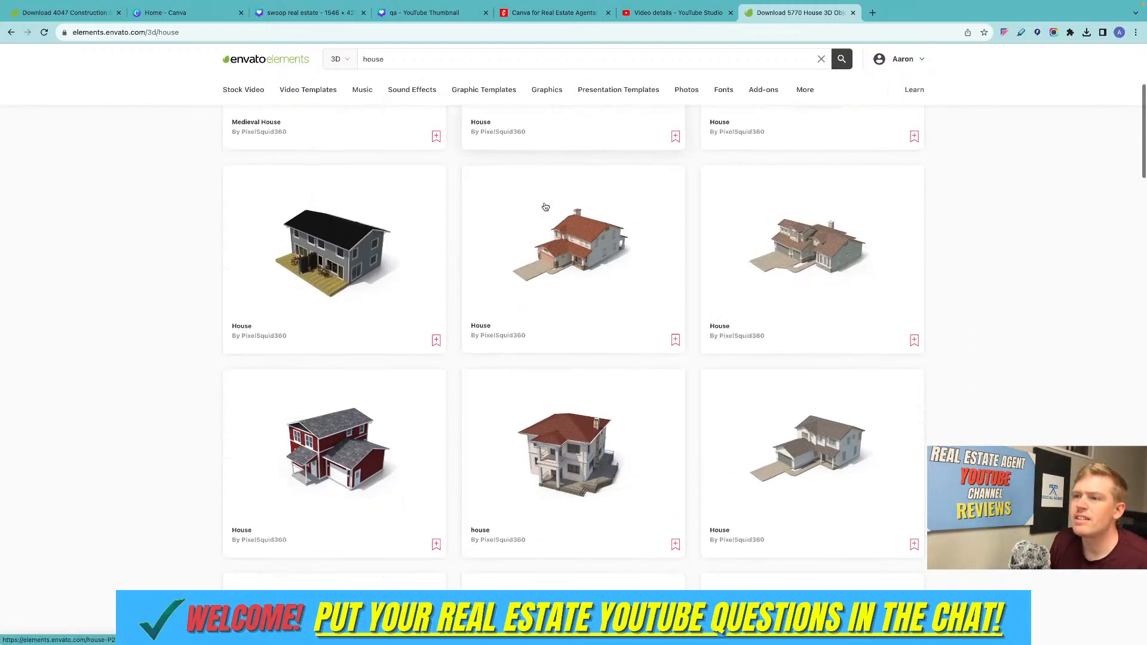
{"action": "scroll", "coordinate": [545, 207], "scroll_direction": "down", "scroll_amount": 3}
{"action": "scroll", "coordinate": [545, 205], "scroll_direction": "up", "scroll_amount": 8}
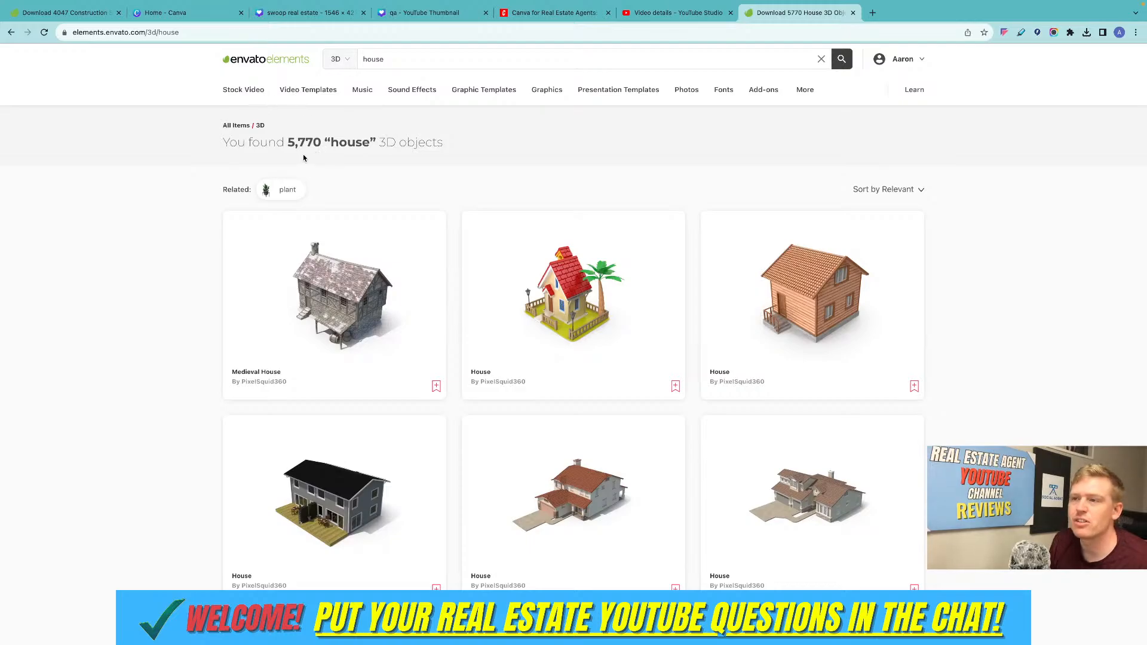
{"action": "left_click_drag", "start_coordinate": [288, 142], "coordinate": [372, 139]}
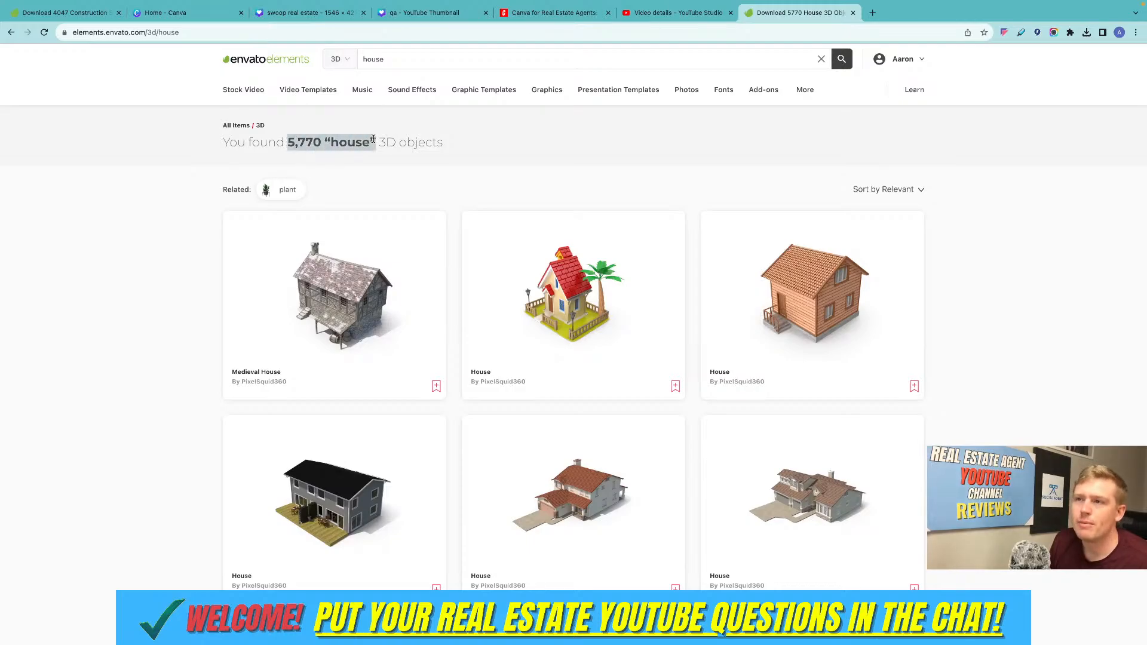
{"action": "left_click", "coordinate": [541, 153]}
{"action": "scroll", "coordinate": [624, 171], "scroll_direction": "down", "scroll_amount": 2}
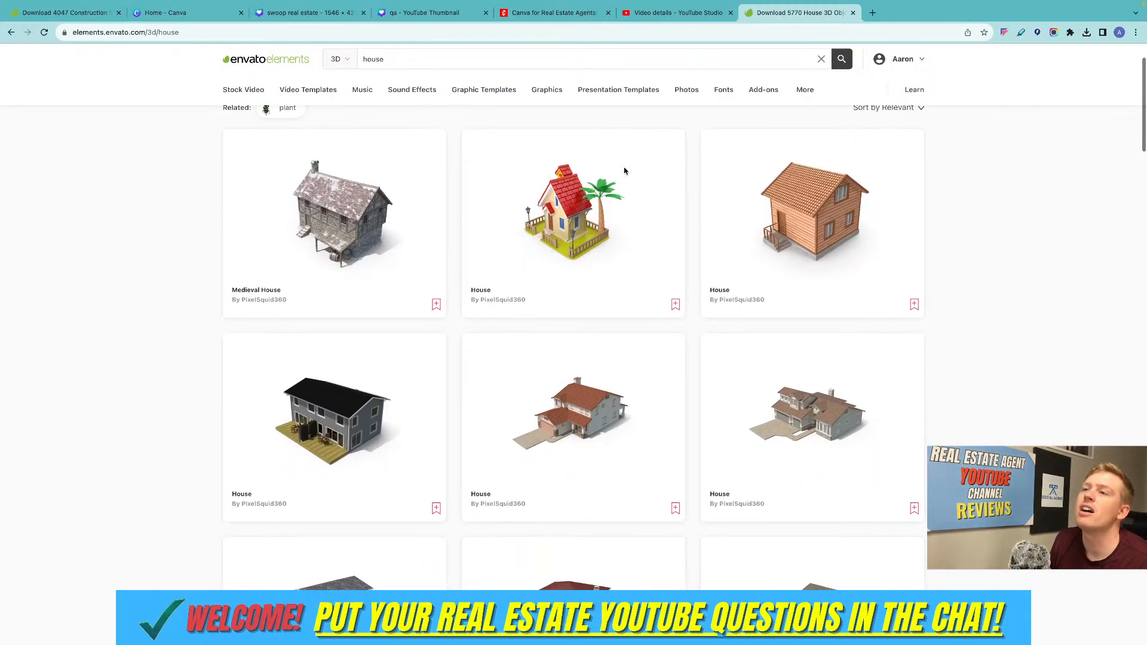
{"action": "scroll", "coordinate": [625, 170], "scroll_direction": "down", "scroll_amount": 7}
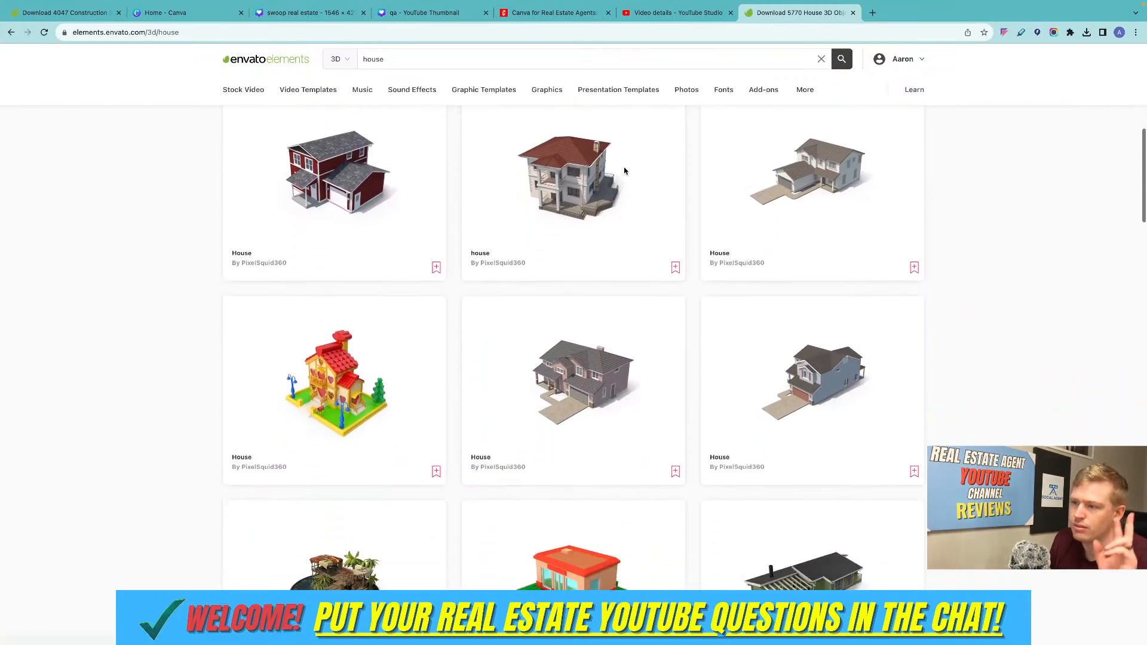
{"action": "scroll", "coordinate": [624, 170], "scroll_direction": "down", "scroll_amount": 6}
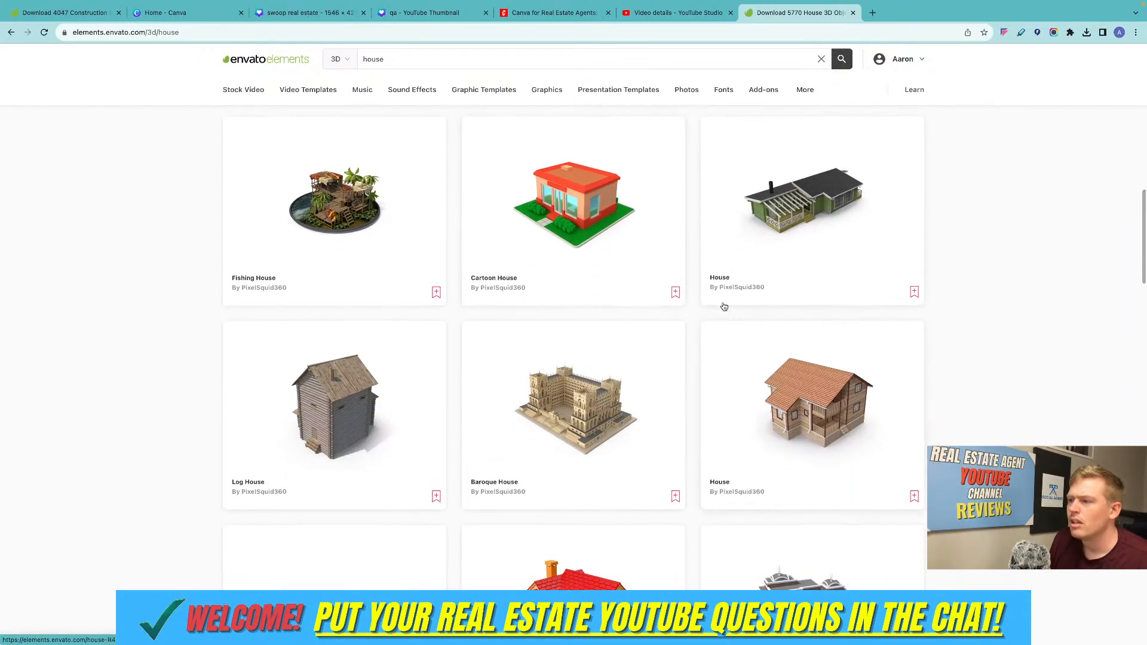
Open the 3D wooden house with the orange tiled roof and rotate it to an eye-level view of its four-window wall.
{"action": "left_click", "coordinate": [837, 395]}
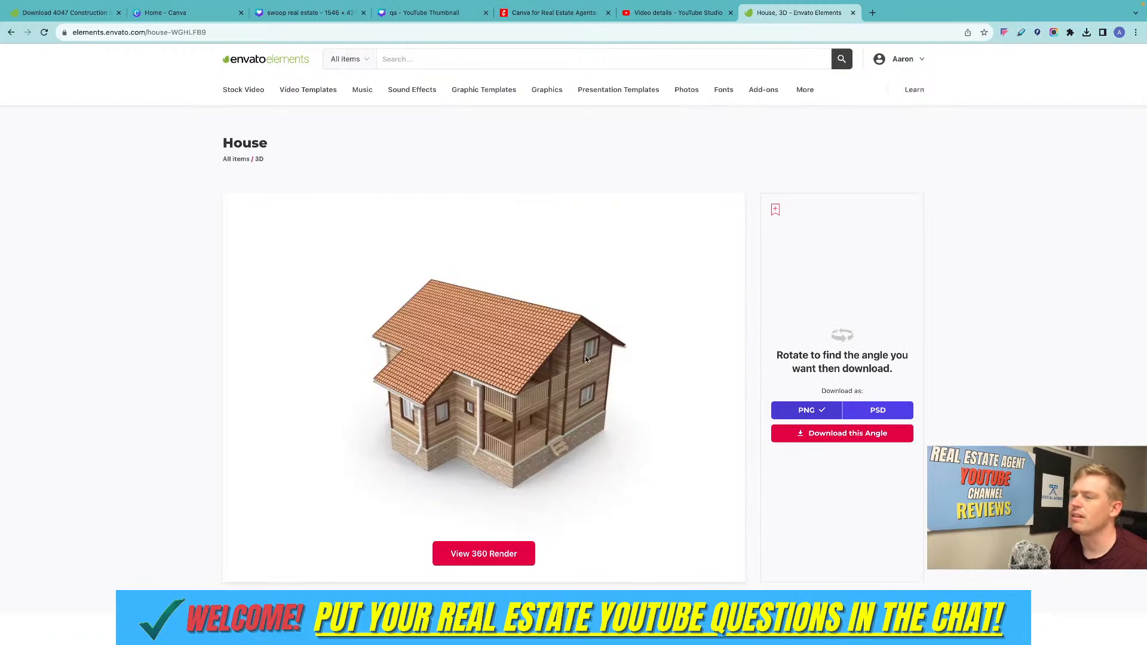
{"action": "scroll", "coordinate": [578, 359], "scroll_direction": "down", "scroll_amount": 1}
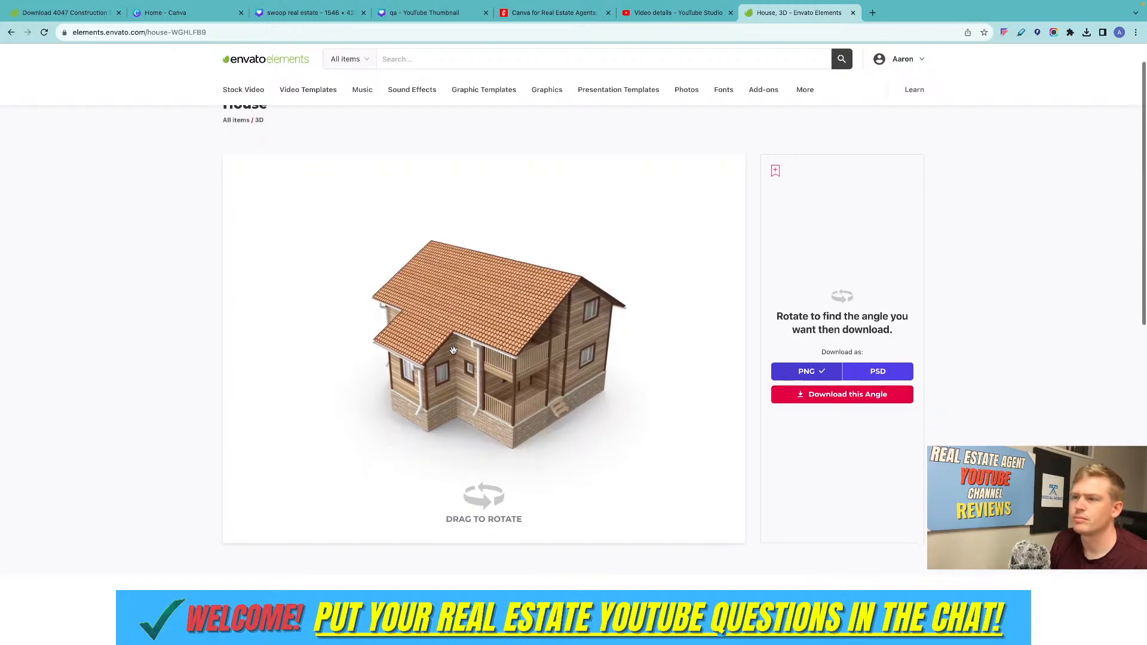
{"action": "scroll", "coordinate": [476, 348], "scroll_direction": "down", "scroll_amount": 1}
{"action": "left_click_drag", "start_coordinate": [472, 365], "coordinate": [576, 380]}
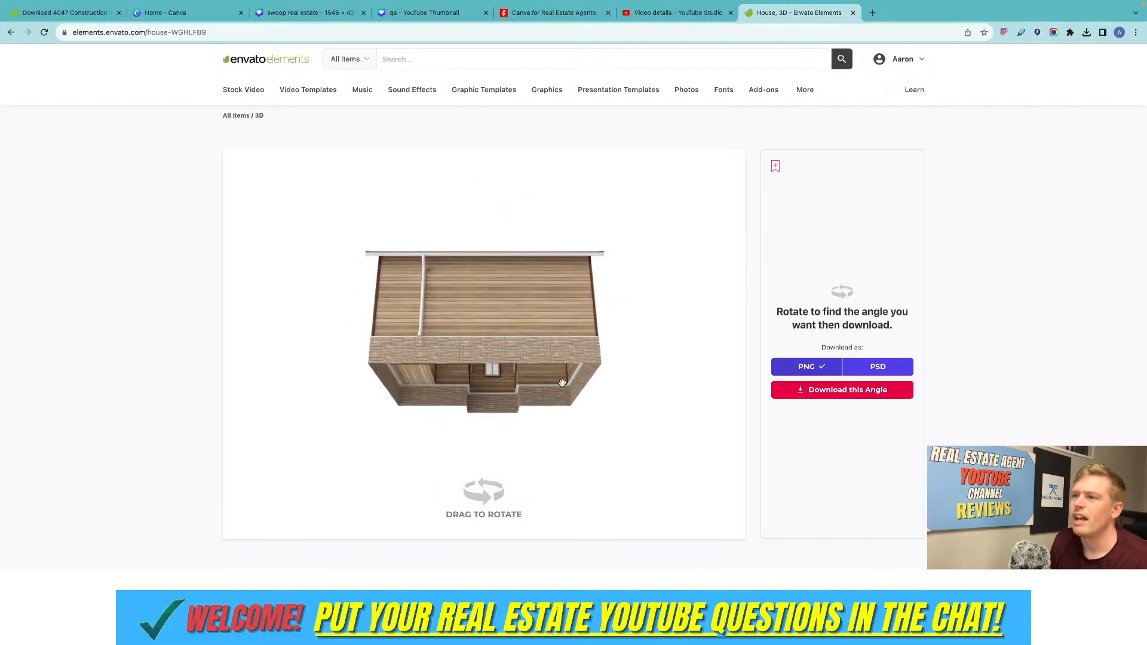
{"action": "left_click_drag", "start_coordinate": [484, 343], "coordinate": [495, 331]}
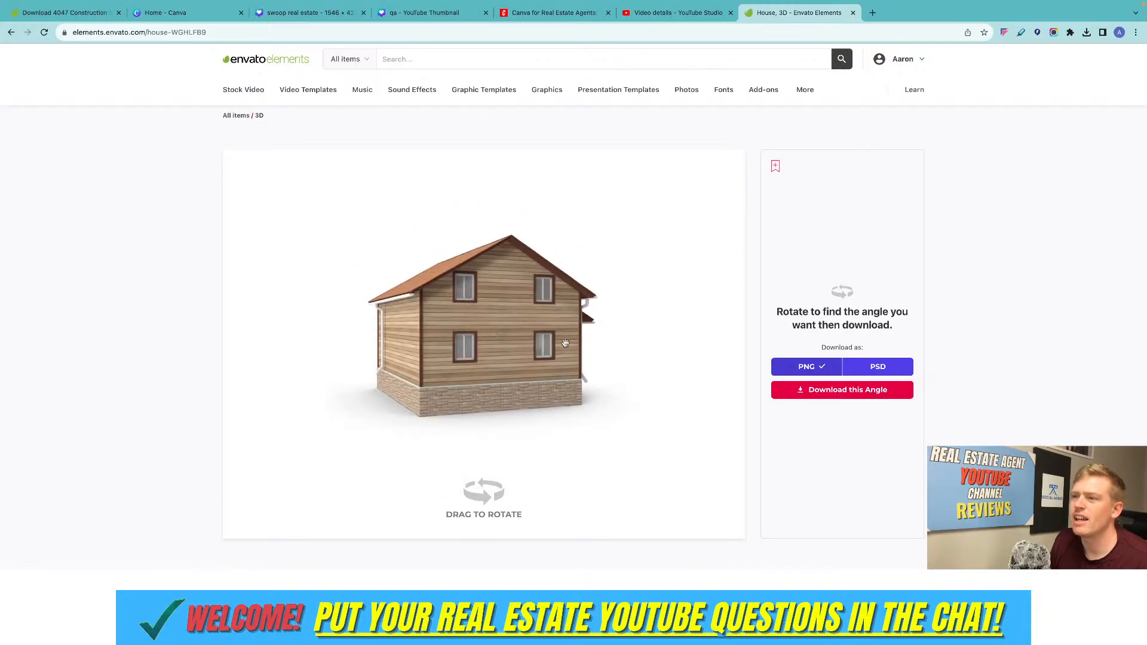
Download this angle of the house as a PNG, adding it to the "graphics" project.
{"action": "left_click", "coordinate": [847, 392]}
{"action": "left_click", "coordinate": [473, 328]}
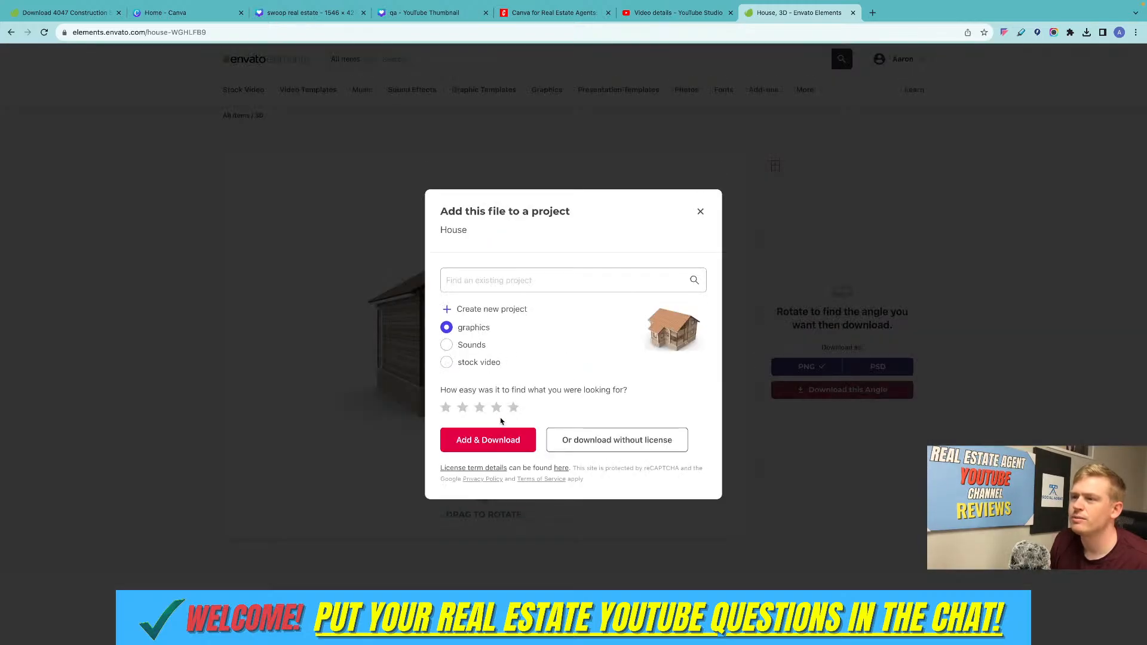
{"action": "left_click", "coordinate": [501, 439]}
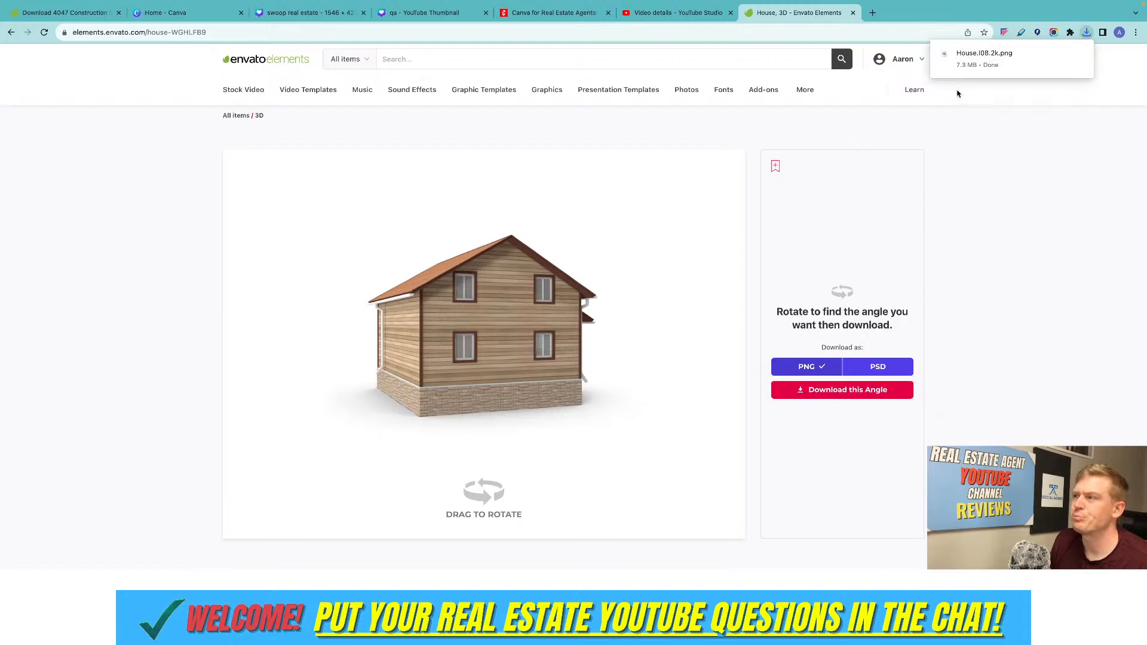
Switch to the "swoop real estate" design in Canva, place the downloaded House.I08.2k.png on page 1 and delete the old house photo.
{"action": "left_click", "coordinate": [311, 13]}
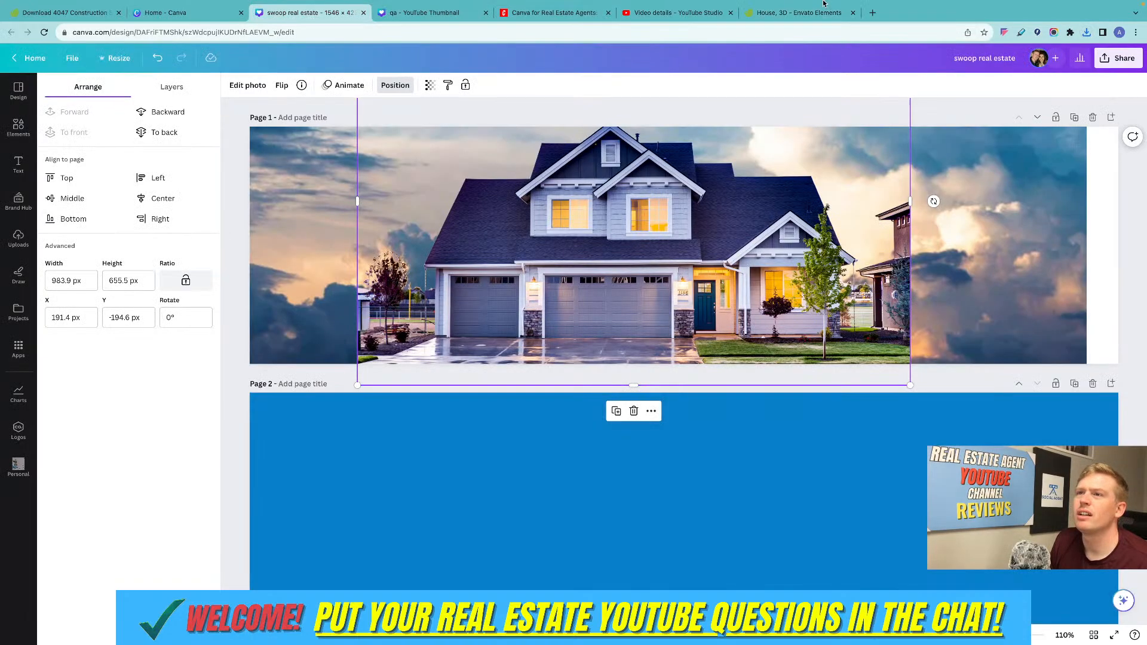
{"action": "left_click", "coordinate": [1088, 59]}
{"action": "left_click_drag", "start_coordinate": [984, 105], "coordinate": [804, 162]}
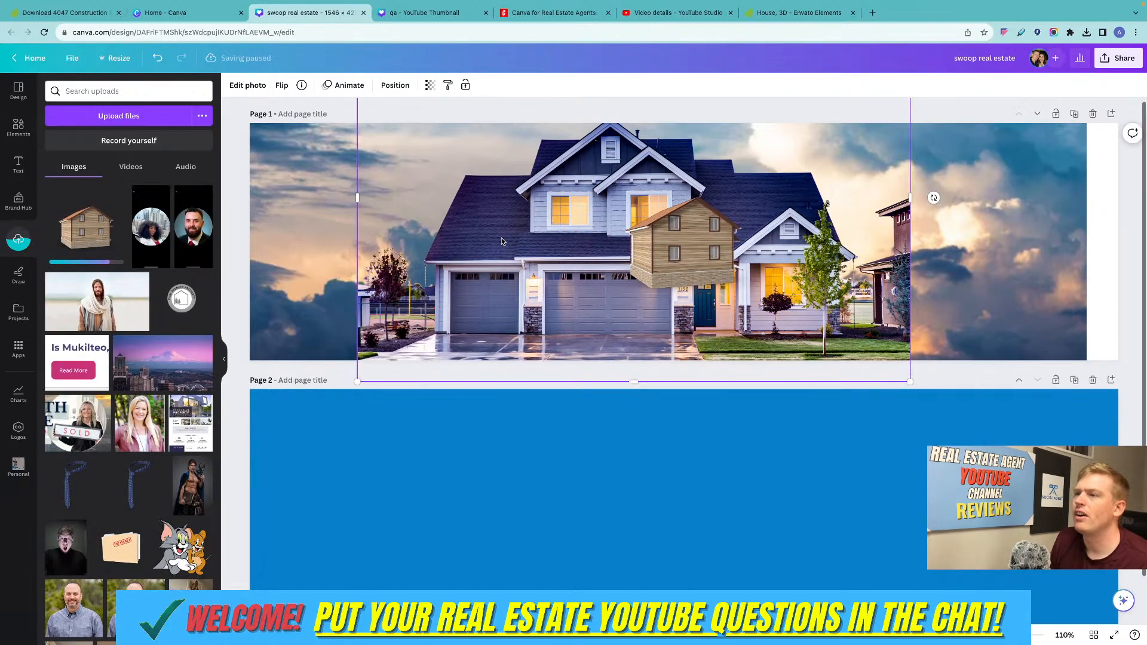
{"action": "key", "text": "Delete"}
Enlarge the wooden house image and reposition it near the middle of the page 1 banner.
{"action": "left_click", "coordinate": [607, 314]}
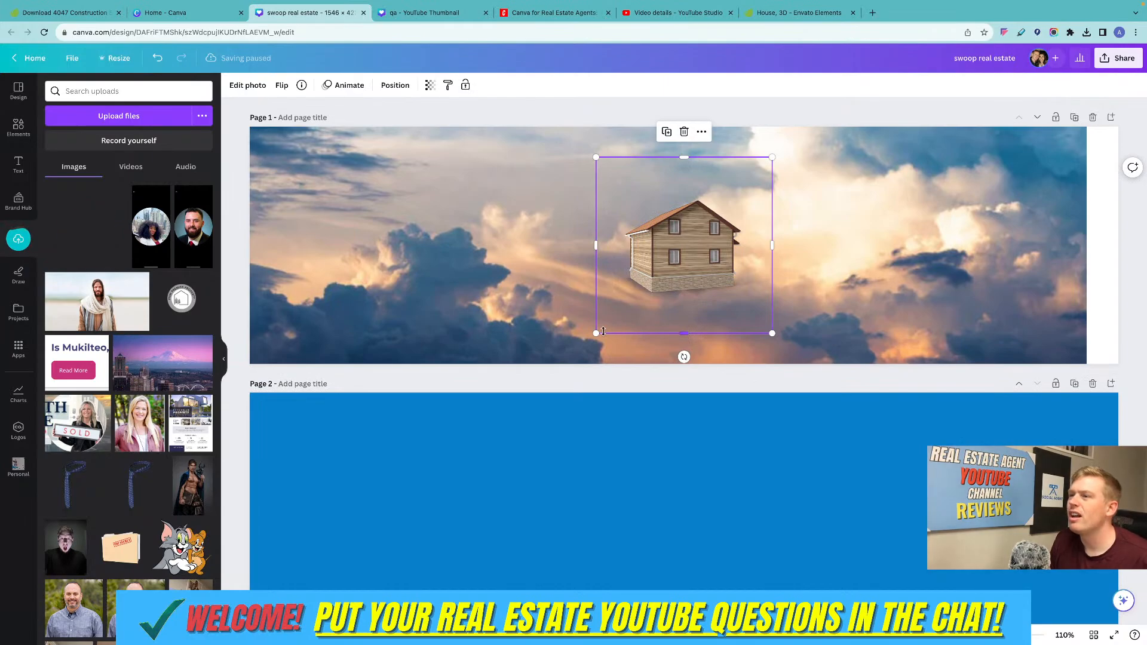
{"action": "left_click_drag", "start_coordinate": [602, 331], "coordinate": [495, 431]}
{"action": "left_click_drag", "start_coordinate": [630, 289], "coordinate": [663, 258]}
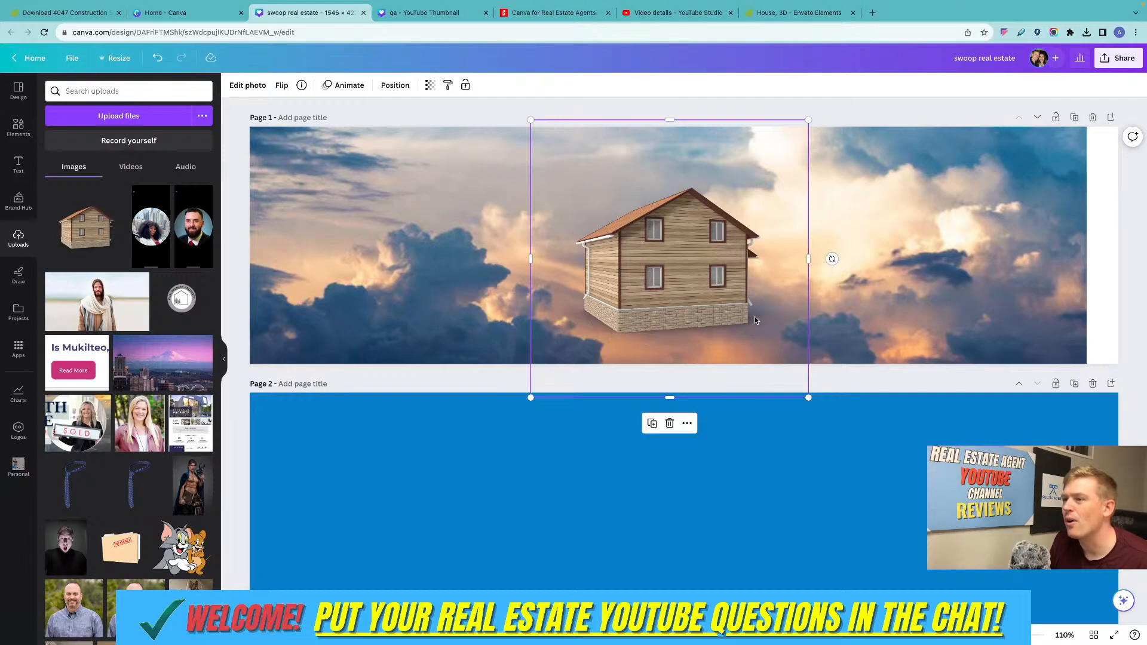
Delete the cloudy sky background from page 1, then enlarge the wooden house to nearly fill the banner's height and recentre it.
{"action": "left_click", "coordinate": [408, 213]}
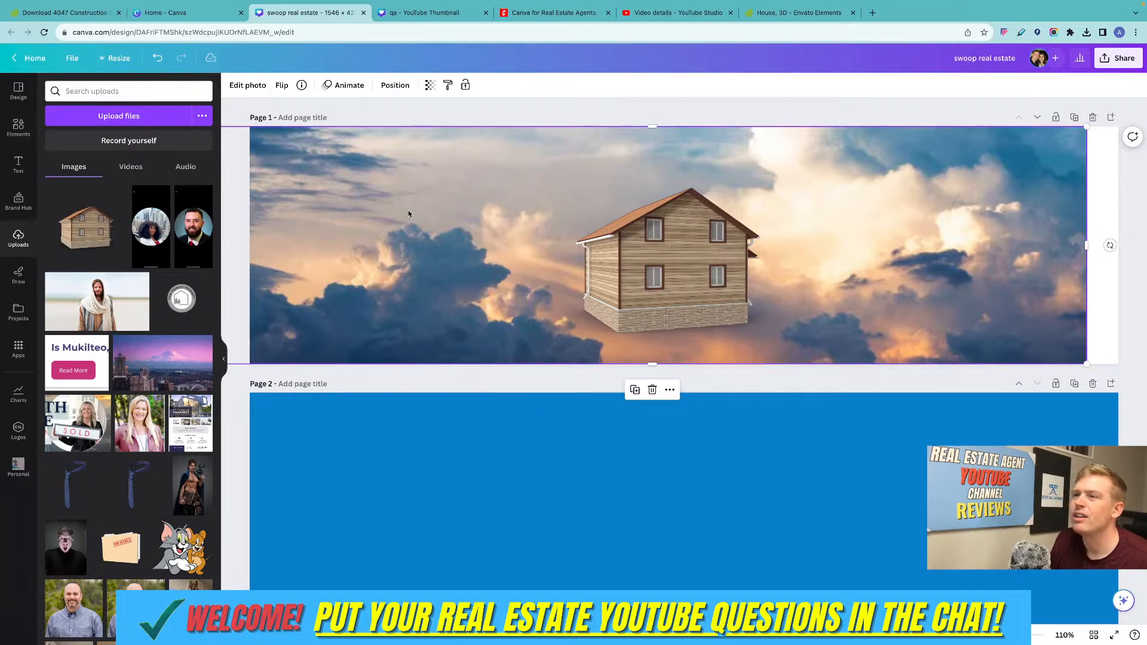
{"action": "key", "text": "Delete"}
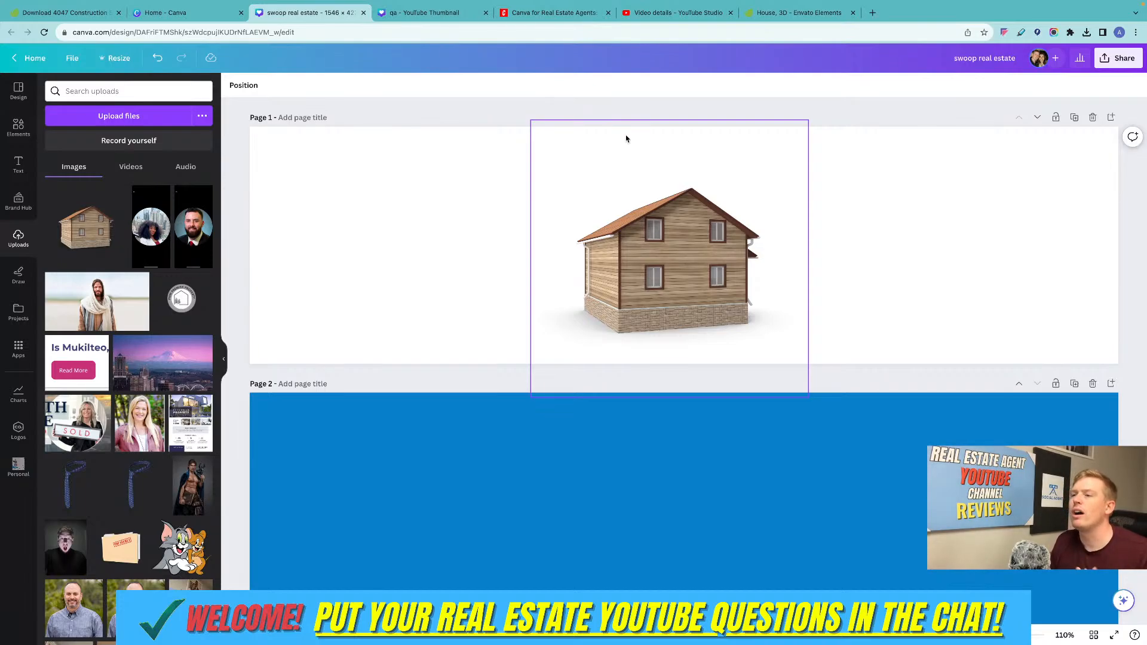
{"action": "left_click", "coordinate": [550, 350]}
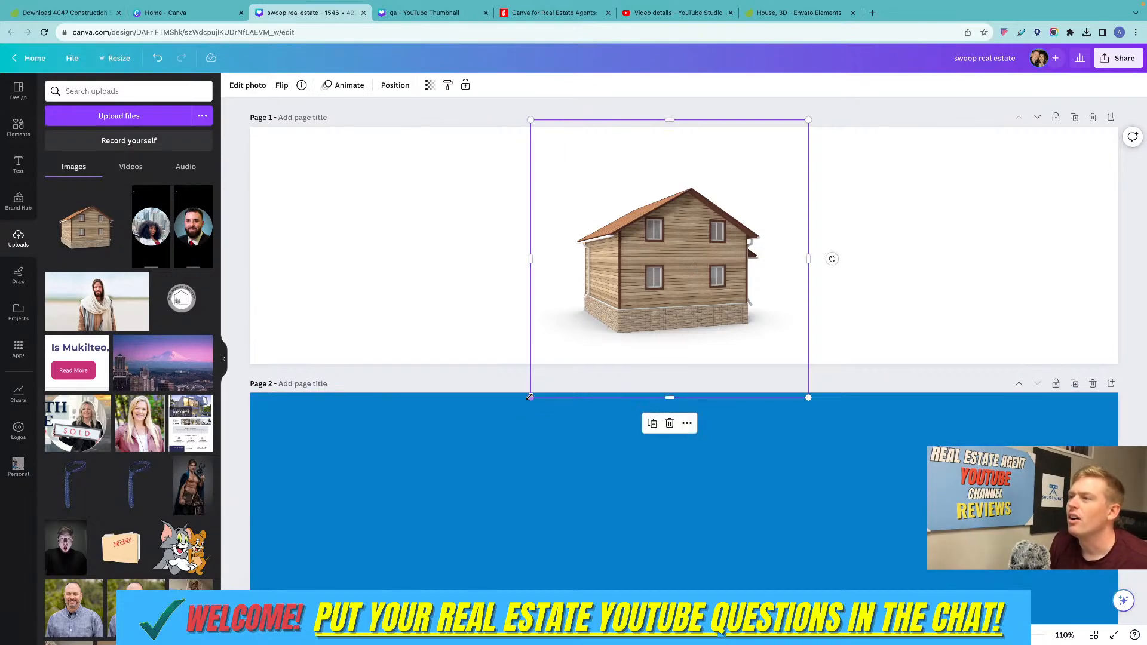
{"action": "left_click_drag", "start_coordinate": [529, 397], "coordinate": [438, 487]}
{"action": "left_click_drag", "start_coordinate": [647, 336], "coordinate": [713, 250]}
{"action": "left_click", "coordinate": [880, 234]}
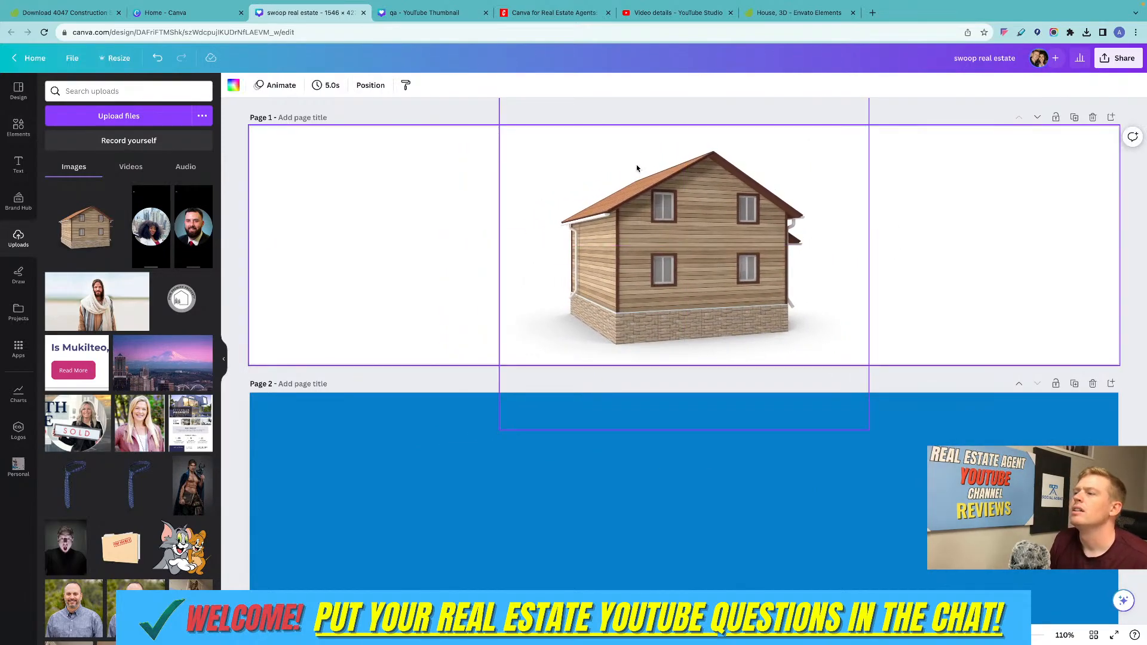
{"action": "left_click", "coordinate": [18, 127]}
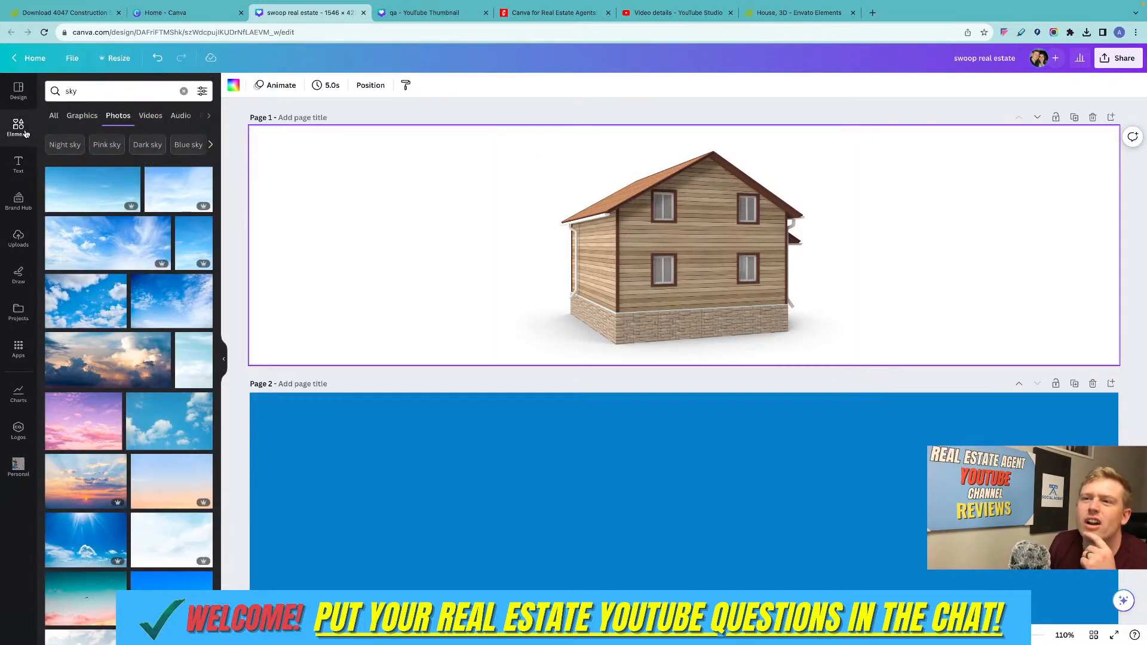
{"action": "left_click", "coordinate": [19, 208]}
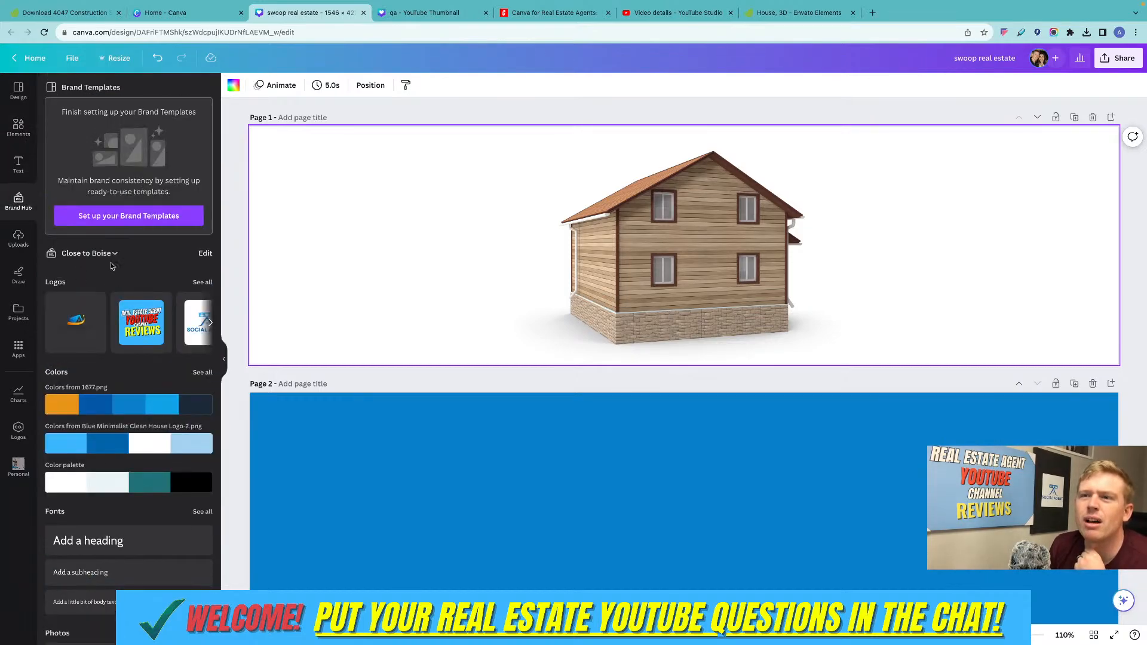
{"action": "scroll", "coordinate": [112, 263], "scroll_direction": "down", "scroll_amount": 3}
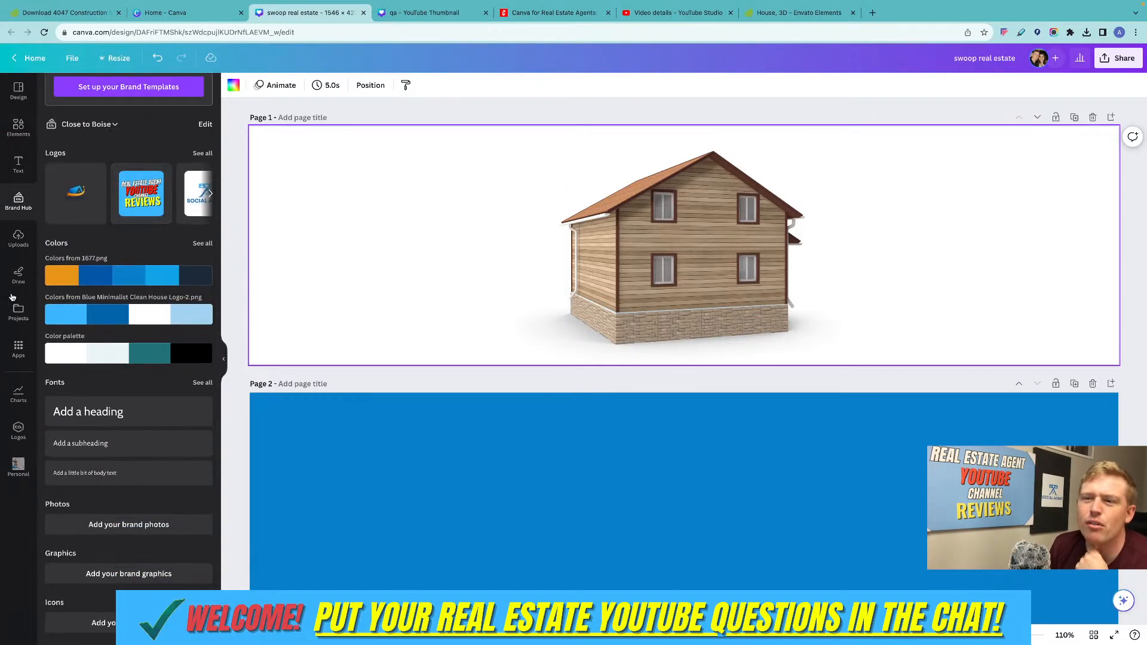
Browse the available Canva apps and open the Text to Image app.
{"action": "left_click", "coordinate": [18, 348]}
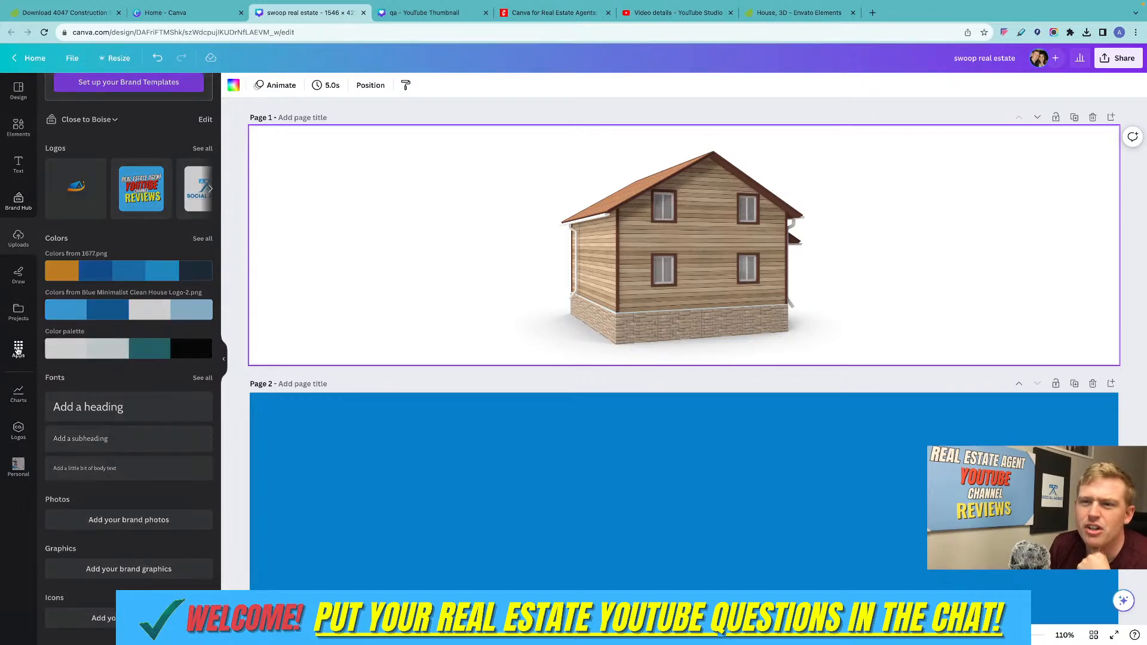
{"action": "scroll", "coordinate": [148, 352], "scroll_direction": "down", "scroll_amount": 1}
{"action": "scroll", "coordinate": [148, 353], "scroll_direction": "down", "scroll_amount": 5}
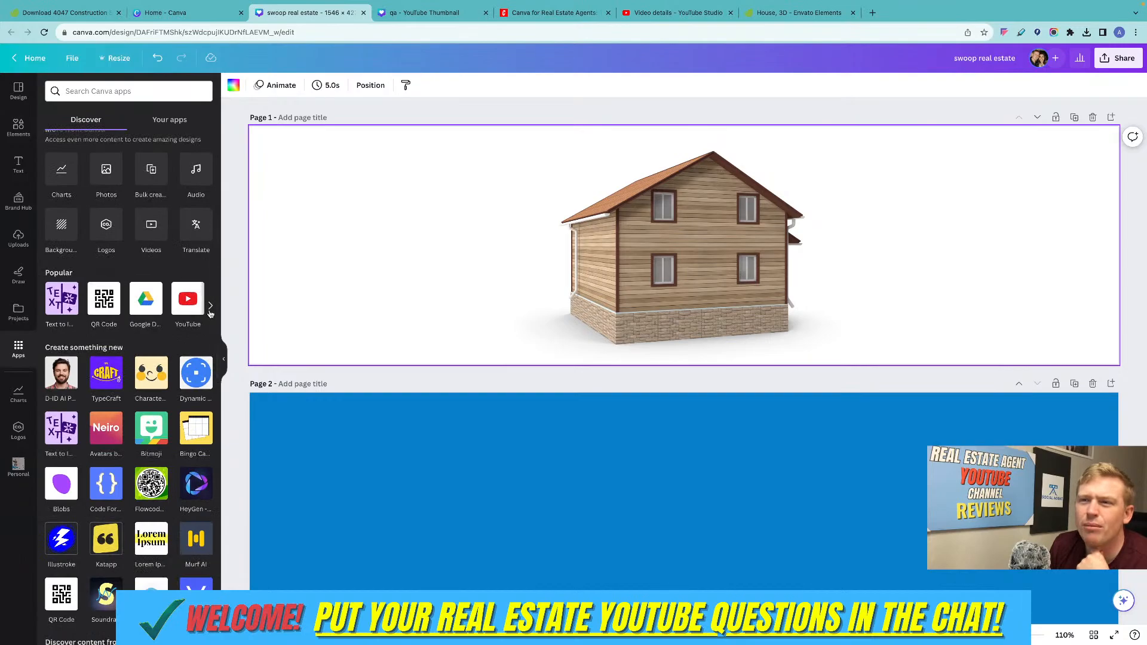
{"action": "left_click", "coordinate": [210, 306]}
{"action": "scroll", "coordinate": [84, 247], "scroll_direction": "up", "scroll_amount": 6}
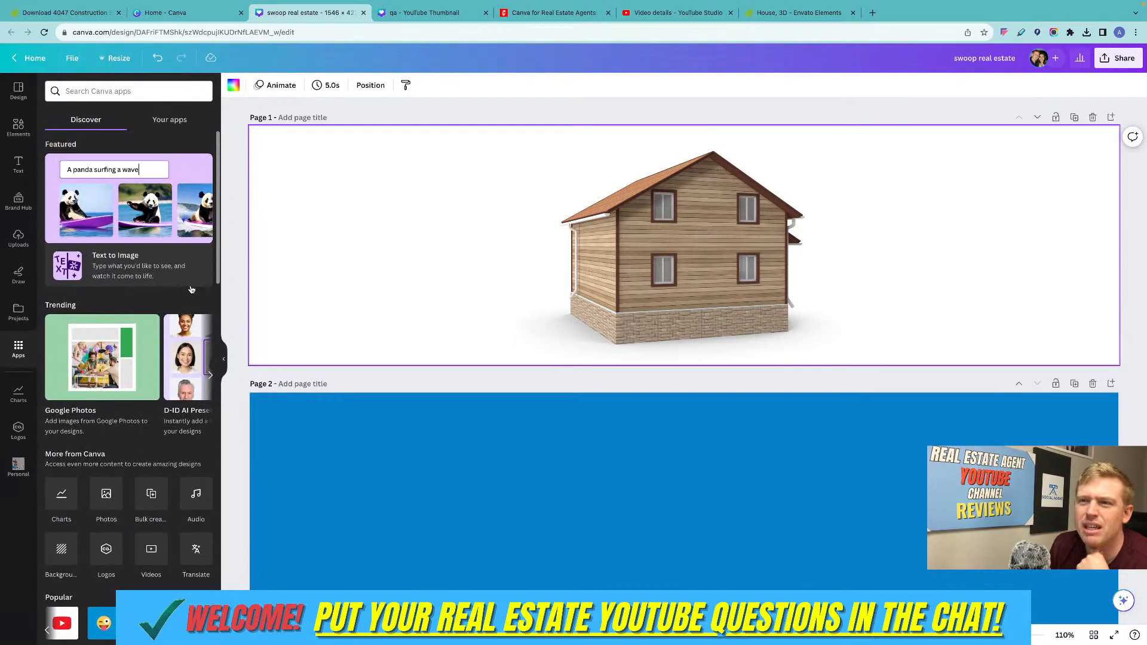
{"action": "left_click", "coordinate": [113, 263]}
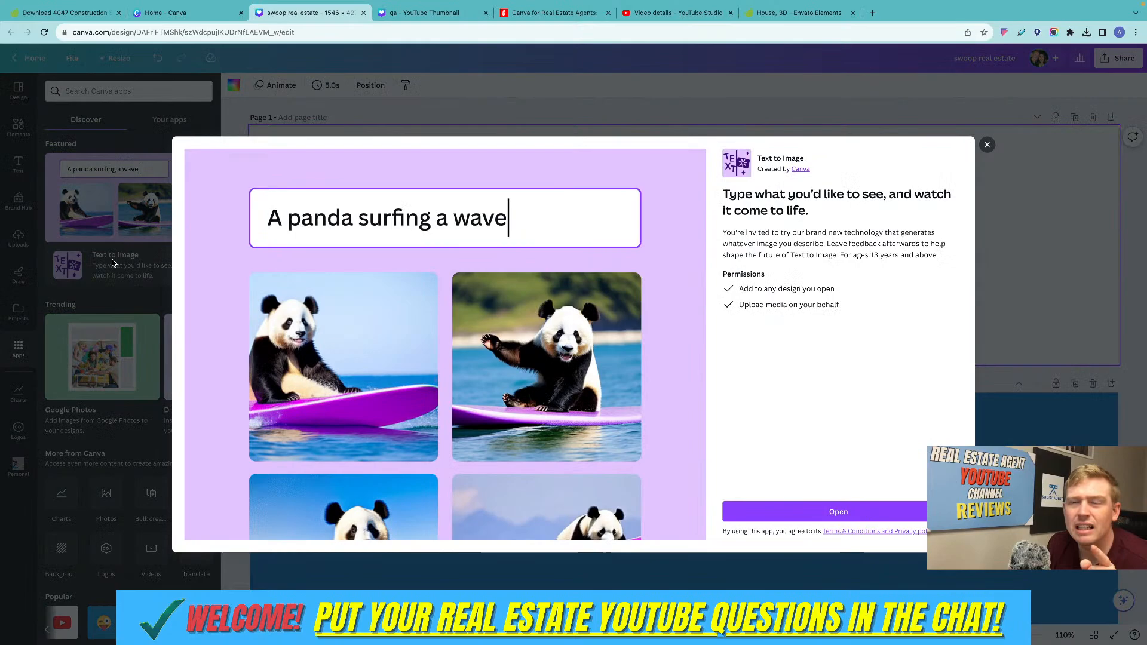
{"action": "left_click", "coordinate": [806, 512]}
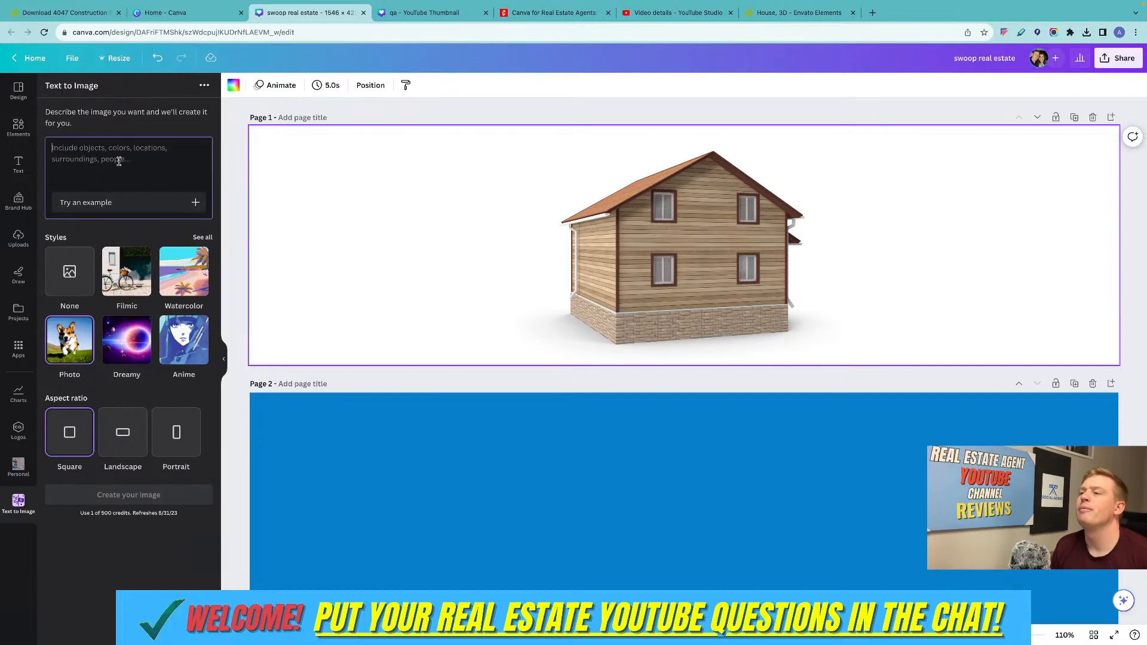
Generate square Photo-style images from the prompt "real estate agent knocking on door".
{"action": "type", "text": "real estate agent kno"}
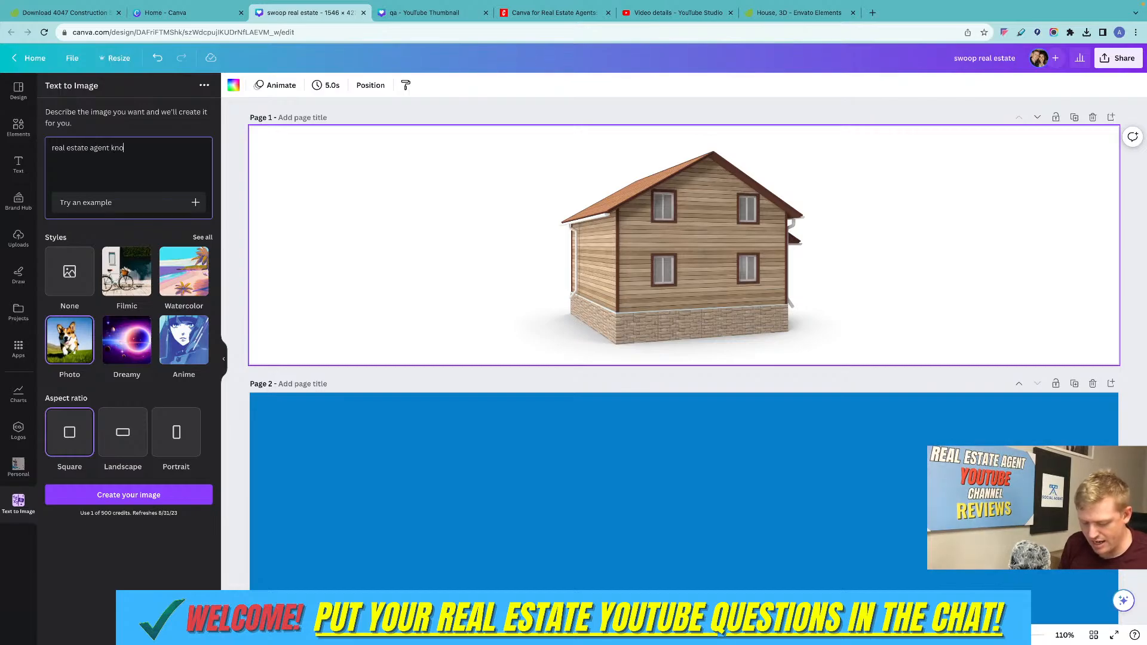
{"action": "type", "text": "cking o"}
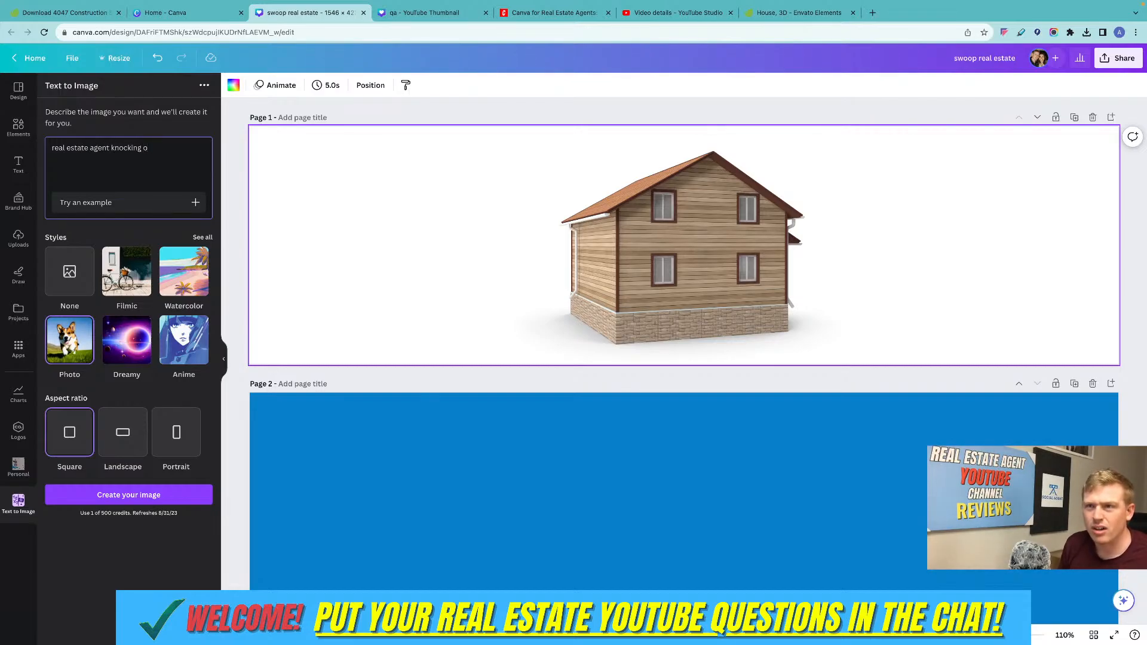
{"action": "type", "text": "m n door"}
{"action": "key", "text": "Return"}
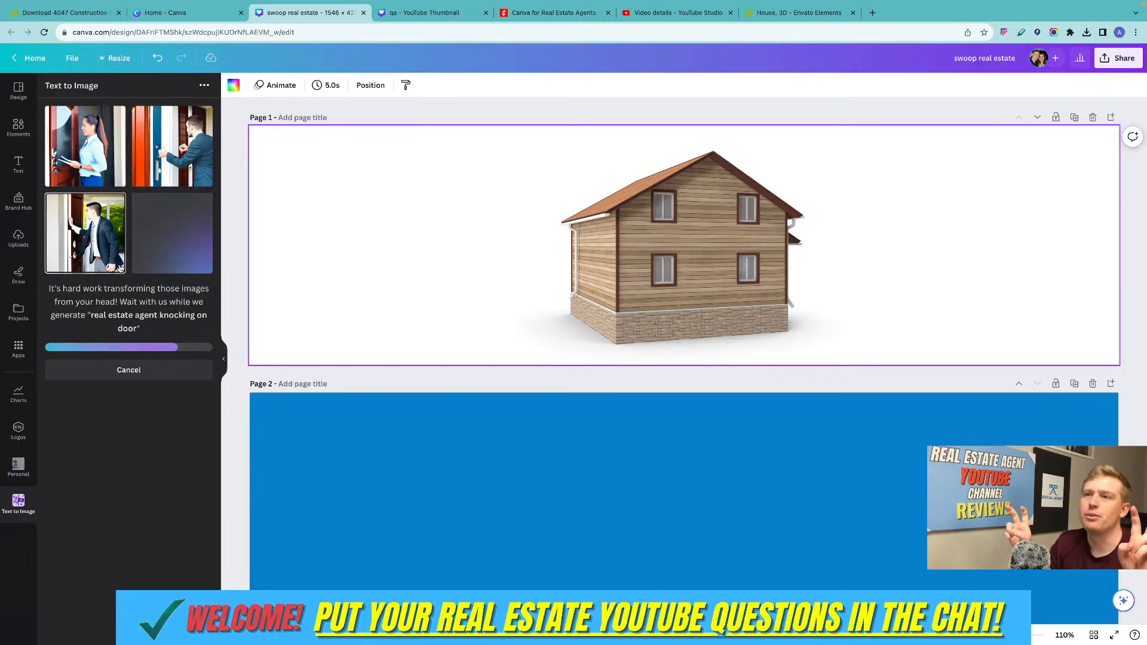
Delete the wooden house image from page 1.
{"action": "scroll", "coordinate": [383, 233], "scroll_direction": "down", "scroll_amount": 1}
{"action": "left_click_drag", "start_coordinate": [751, 226], "coordinate": [753, 227]}
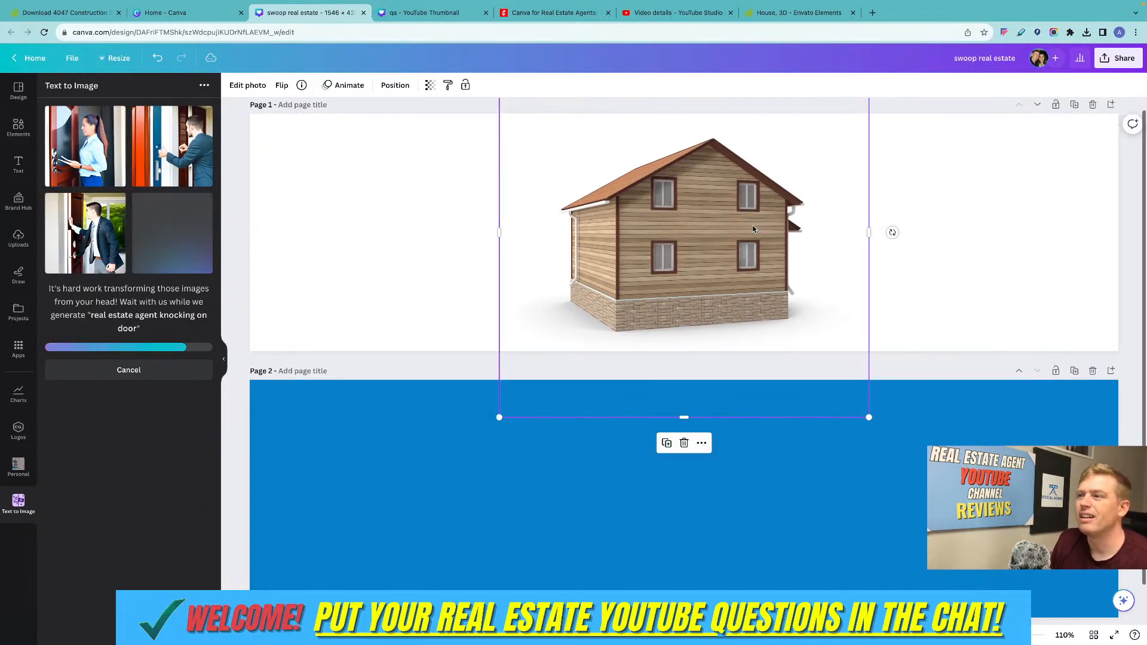
{"action": "key", "text": "Delete"}
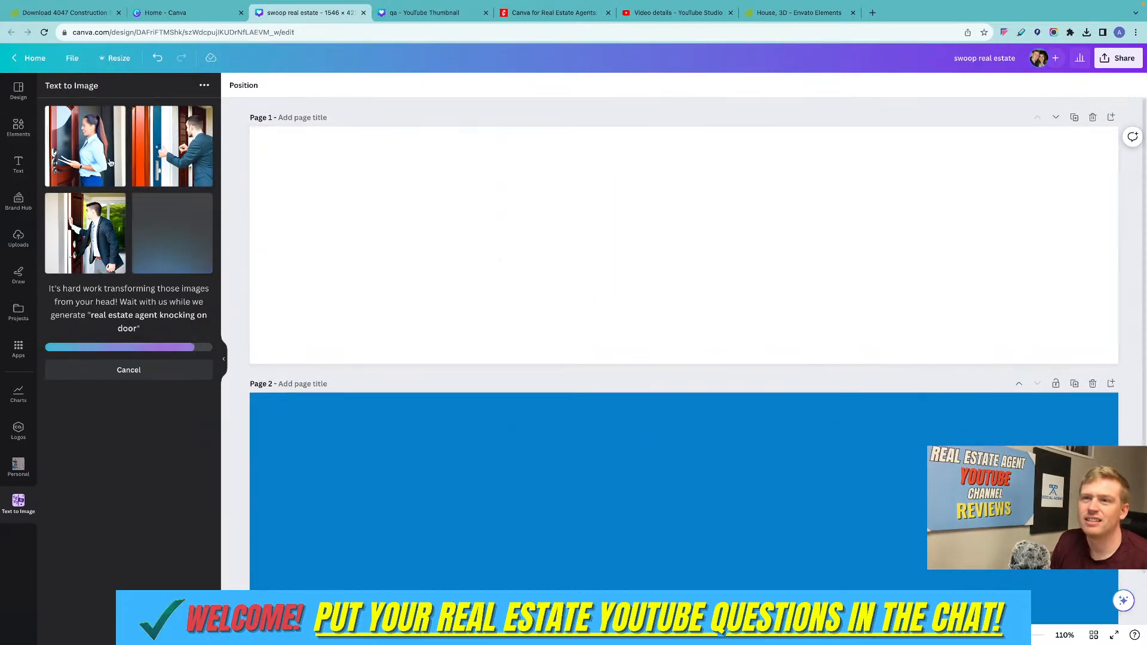
Place the generated image of the woman at the door on page 1, enlarge it to nearly the banner's height and centre it vertically.
{"action": "left_click", "coordinate": [108, 163]}
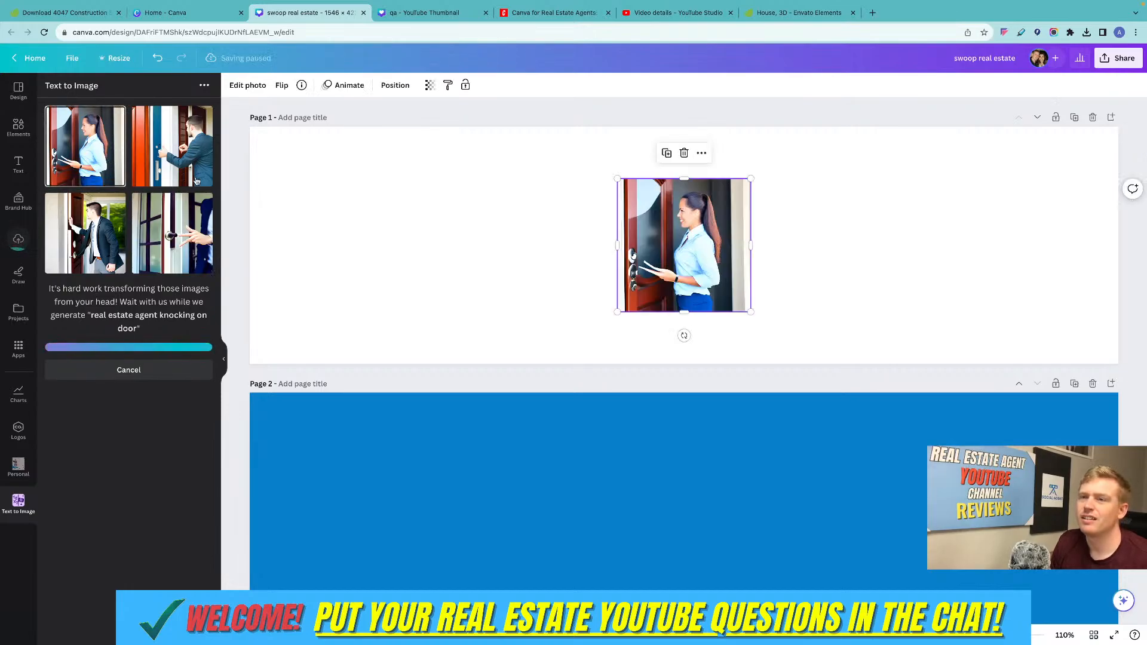
{"action": "left_click_drag", "start_coordinate": [617, 312], "coordinate": [525, 404]}
{"action": "left_click_drag", "start_coordinate": [613, 264], "coordinate": [644, 213]}
{"action": "left_click", "coordinate": [823, 232]}
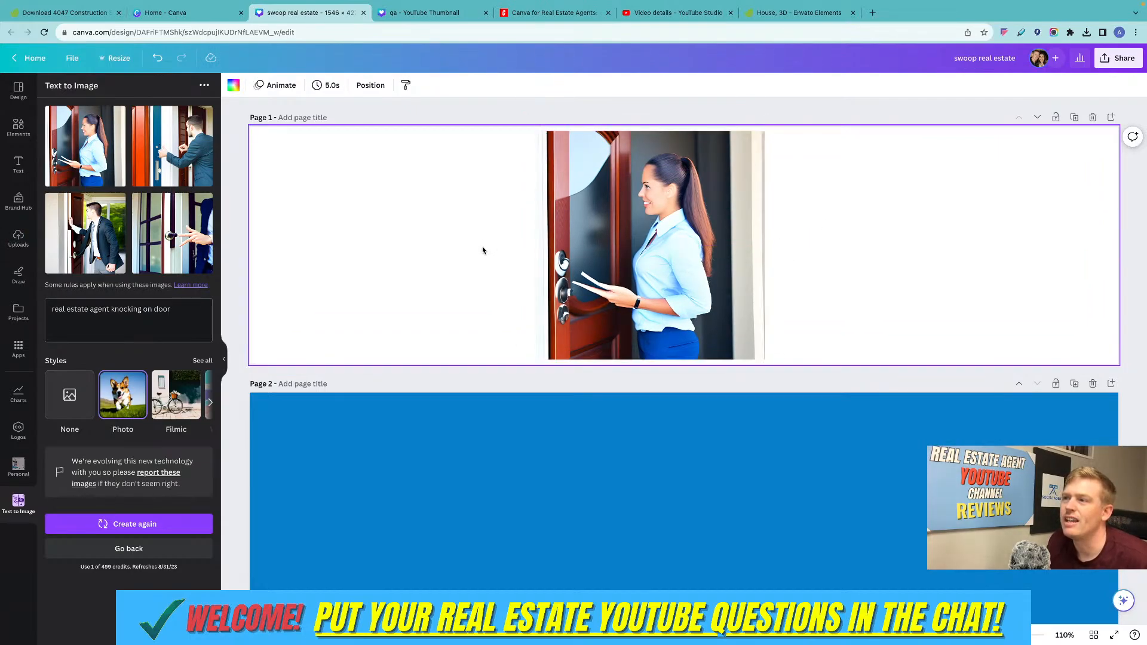
Replace the woman's image on page 1 with the generated man in front of the blue door, enlarged to cover the banner's height.
{"action": "left_click", "coordinate": [627, 239]}
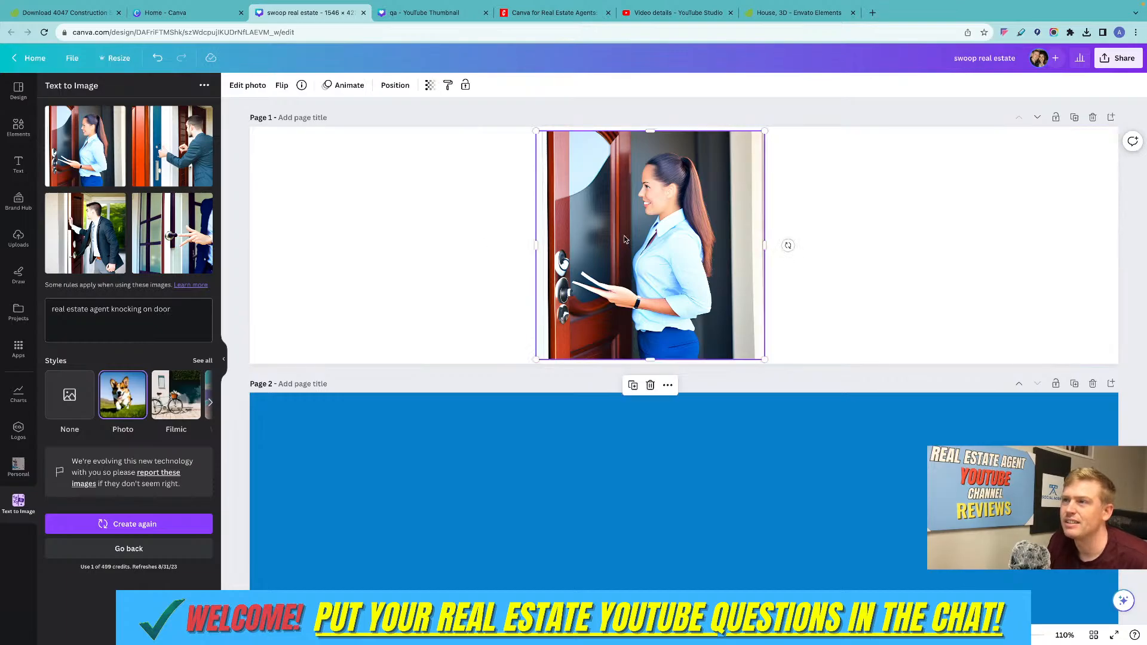
{"action": "key", "text": "Delete"}
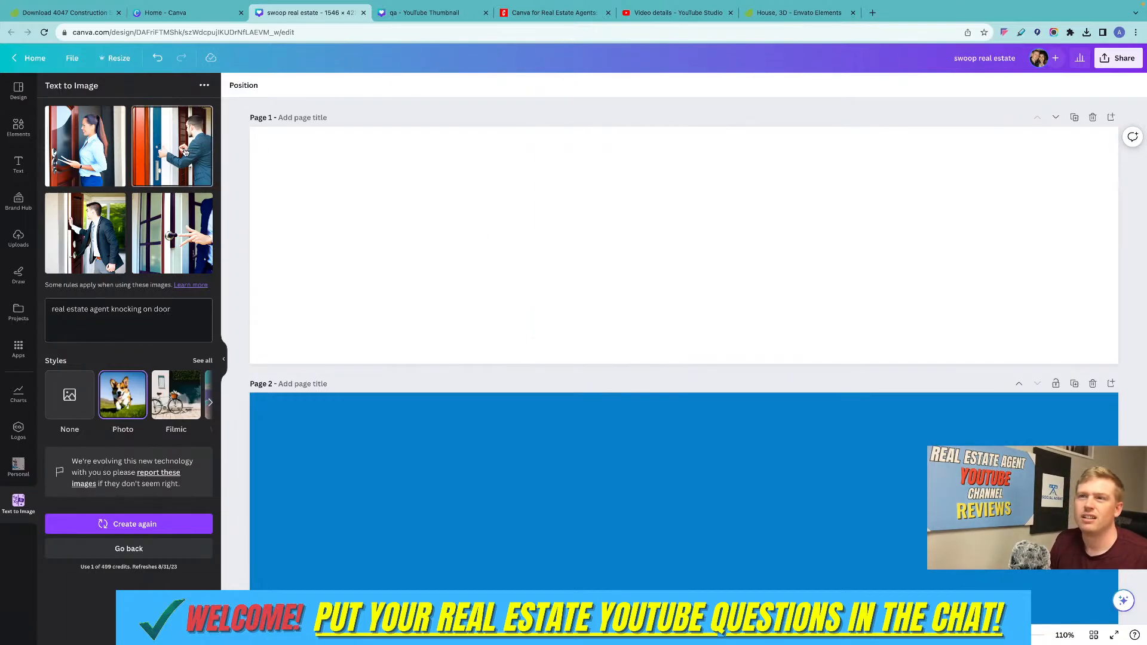
{"action": "left_click", "coordinate": [185, 153]}
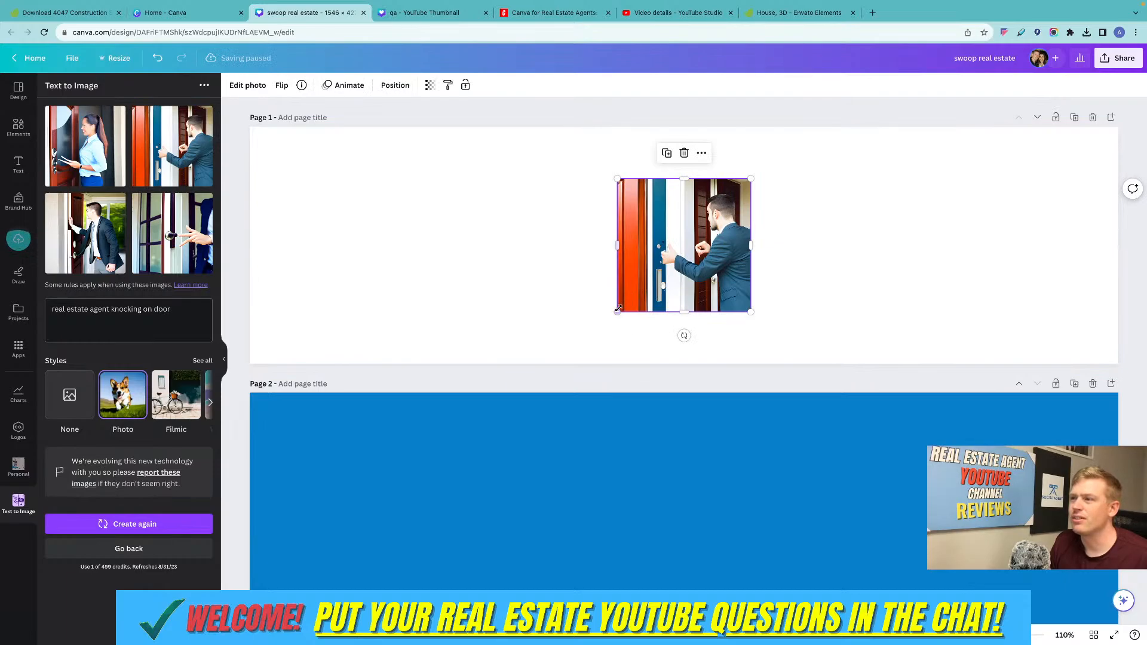
{"action": "left_click_drag", "start_coordinate": [618, 309], "coordinate": [406, 374]}
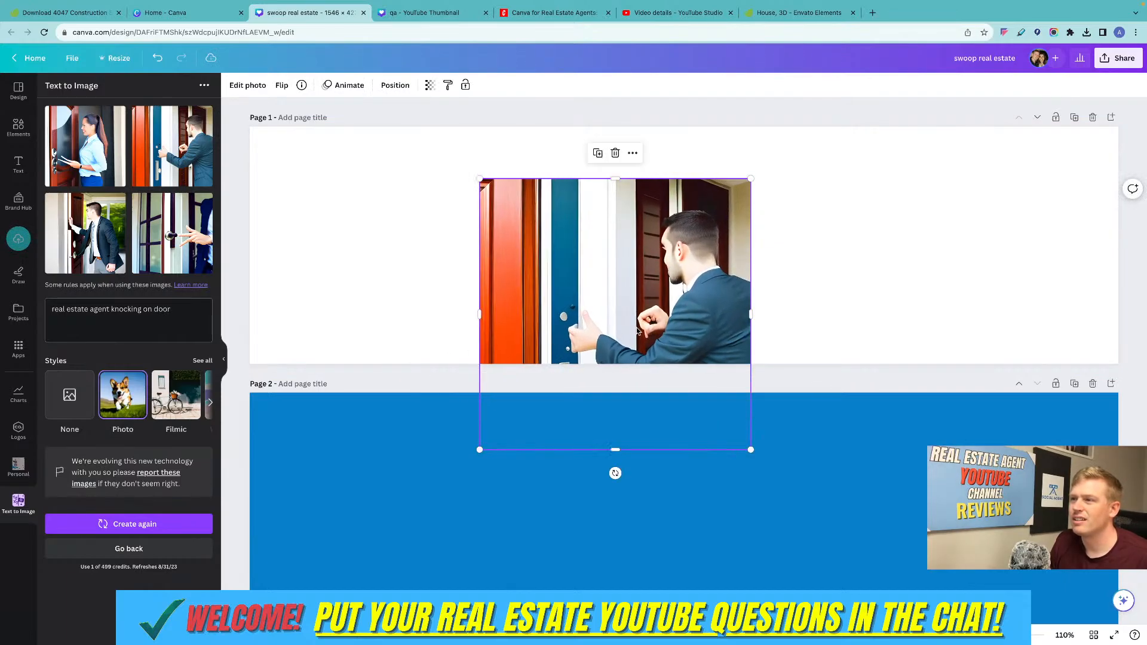
{"action": "left_click_drag", "start_coordinate": [637, 330], "coordinate": [656, 241]}
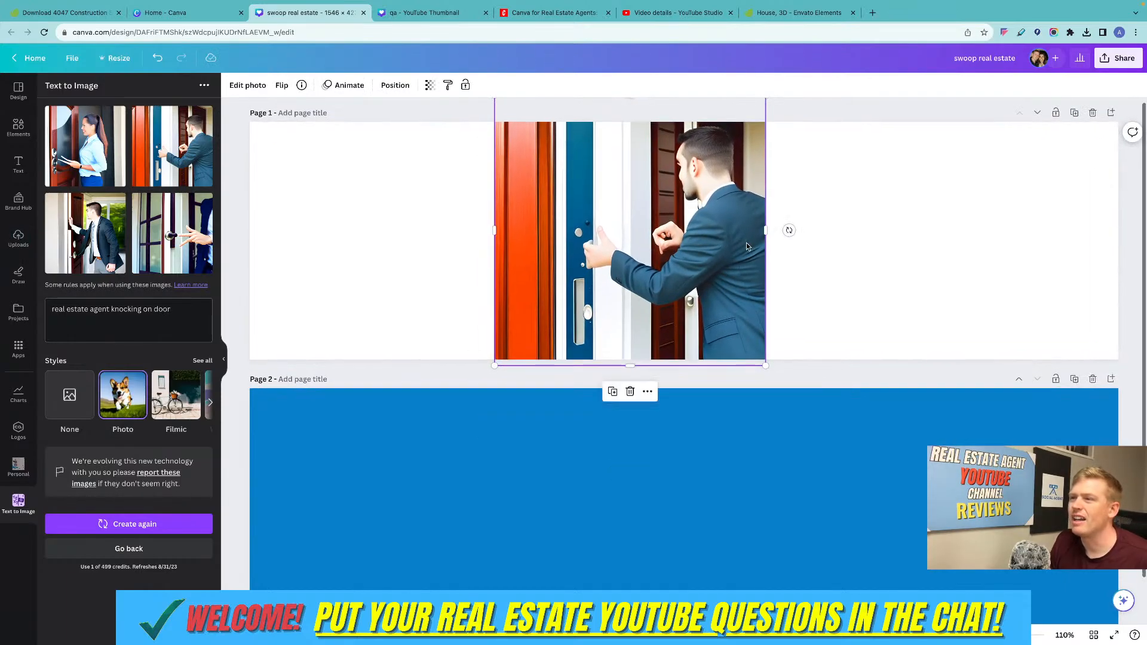
Examine the hands of the man knocking on the door at 500% zoom.
{"action": "scroll", "coordinate": [682, 274], "scroll_direction": "up", "scroll_amount": 10}
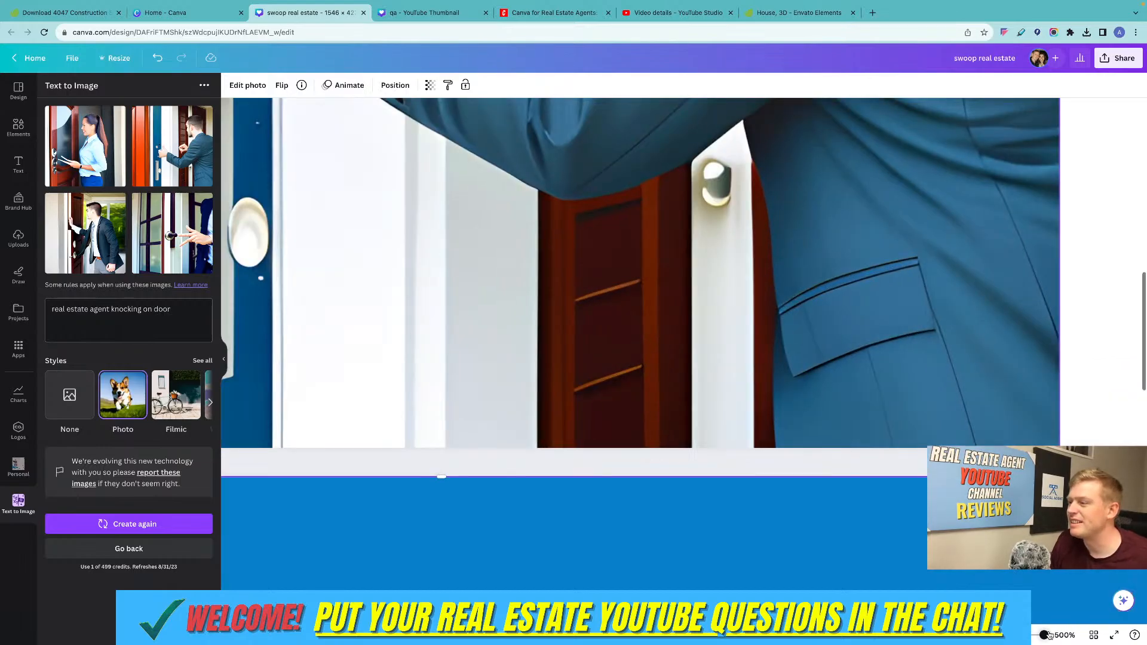
{"action": "scroll", "coordinate": [795, 400], "scroll_direction": "up", "scroll_amount": 2}
{"action": "scroll", "coordinate": [792, 399], "scroll_direction": "left", "scroll_amount": 1}
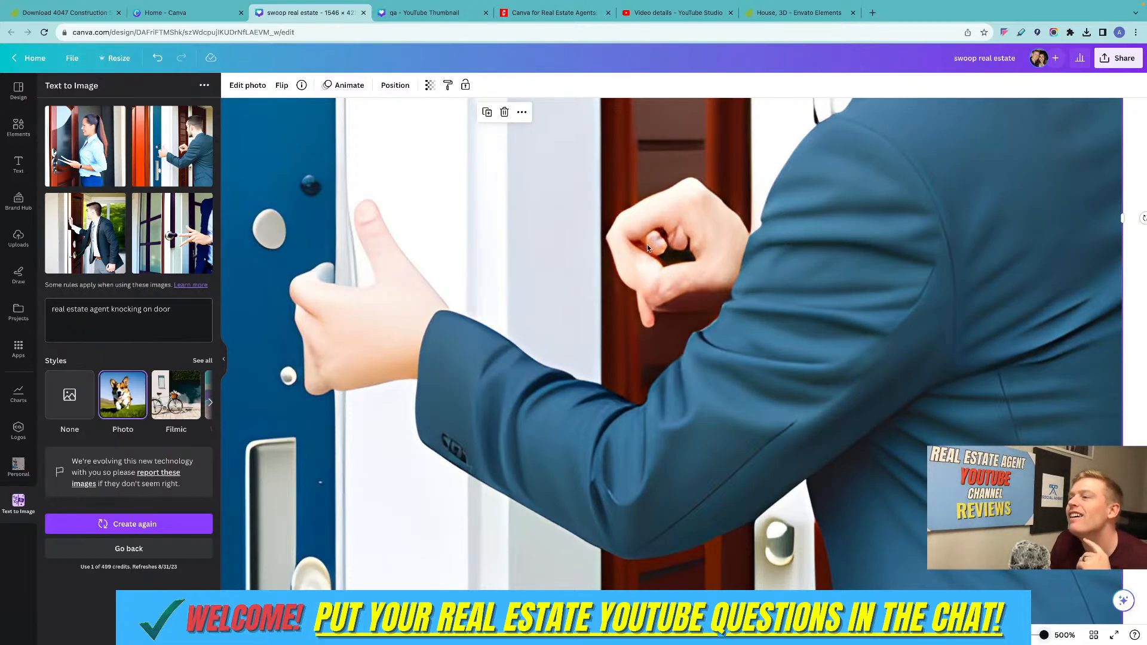
{"action": "scroll", "coordinate": [662, 277], "scroll_direction": "left", "scroll_amount": 3}
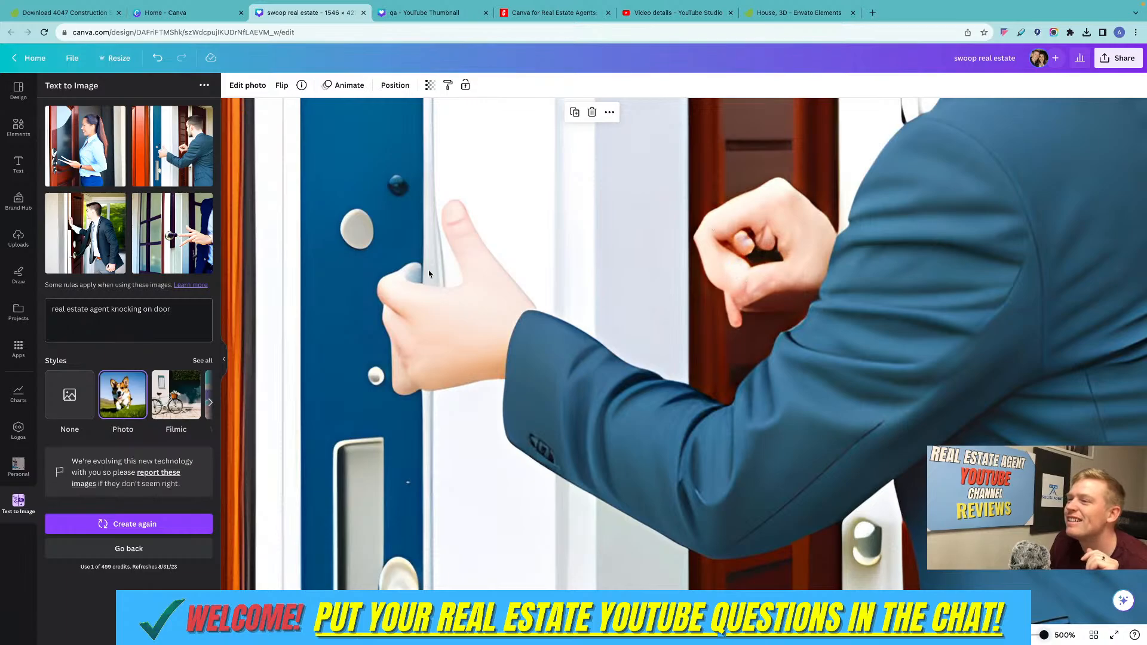
{"action": "scroll", "coordinate": [408, 356], "scroll_direction": "down", "scroll_amount": 1}
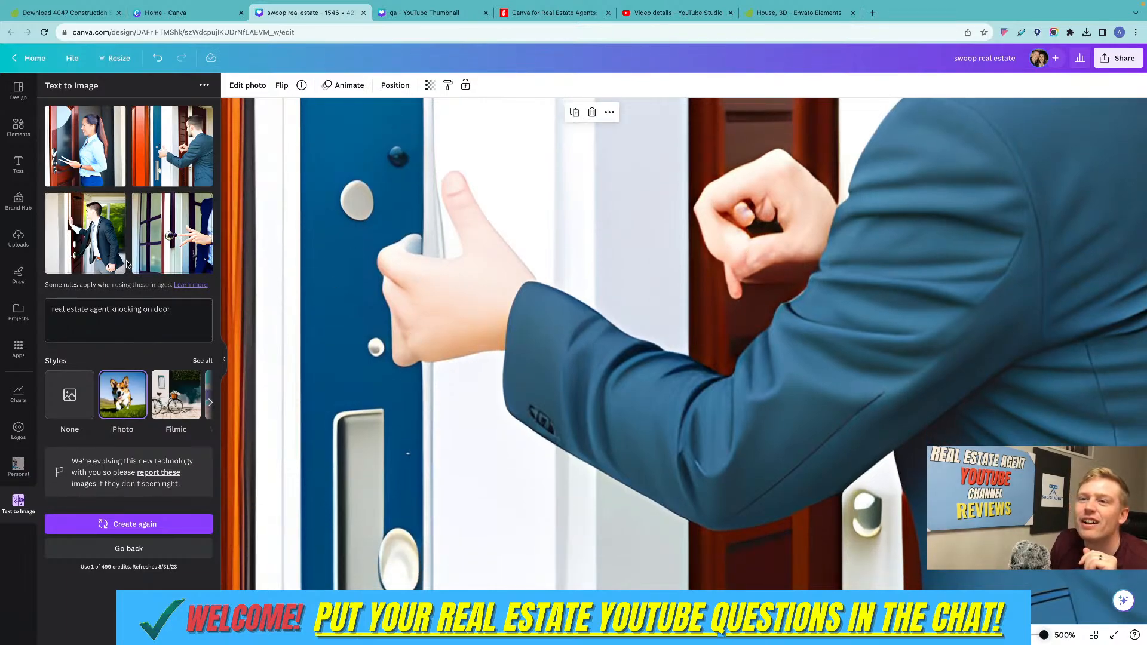
Add the generated image of the man leaning against the dark door to page 1 and inspect his face, tie and hands up close.
{"action": "left_click", "coordinate": [85, 243]}
{"action": "scroll", "coordinate": [734, 326], "scroll_direction": "up", "scroll_amount": 1}
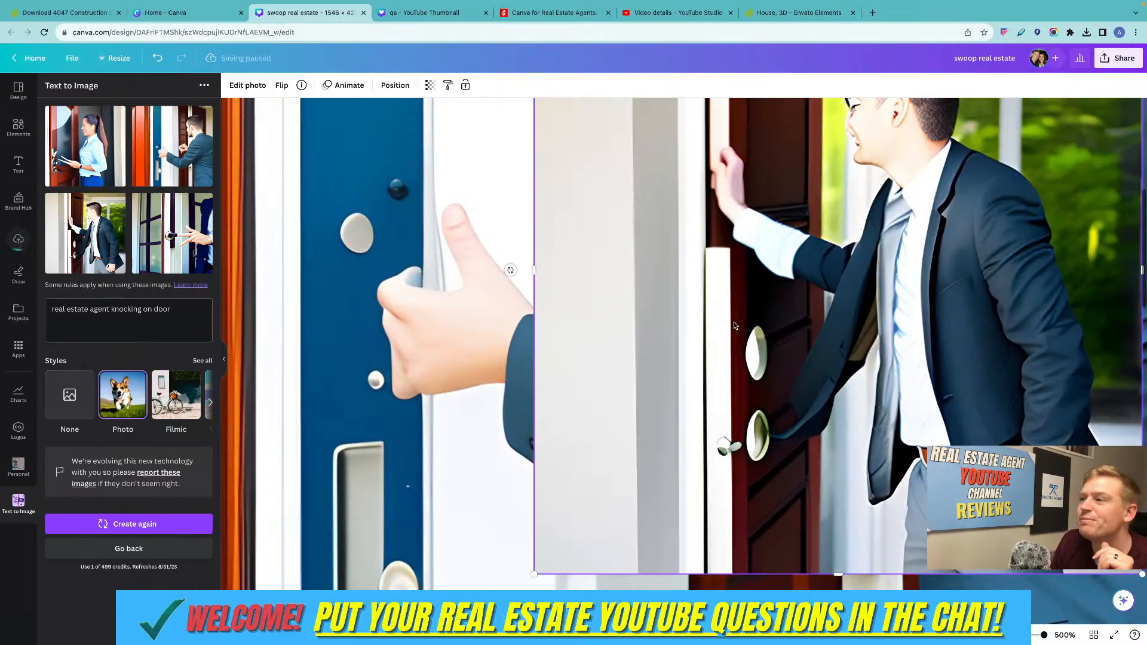
{"action": "scroll", "coordinate": [733, 321], "scroll_direction": "right", "scroll_amount": 6}
{"action": "scroll", "coordinate": [734, 321], "scroll_direction": "up", "scroll_amount": 5}
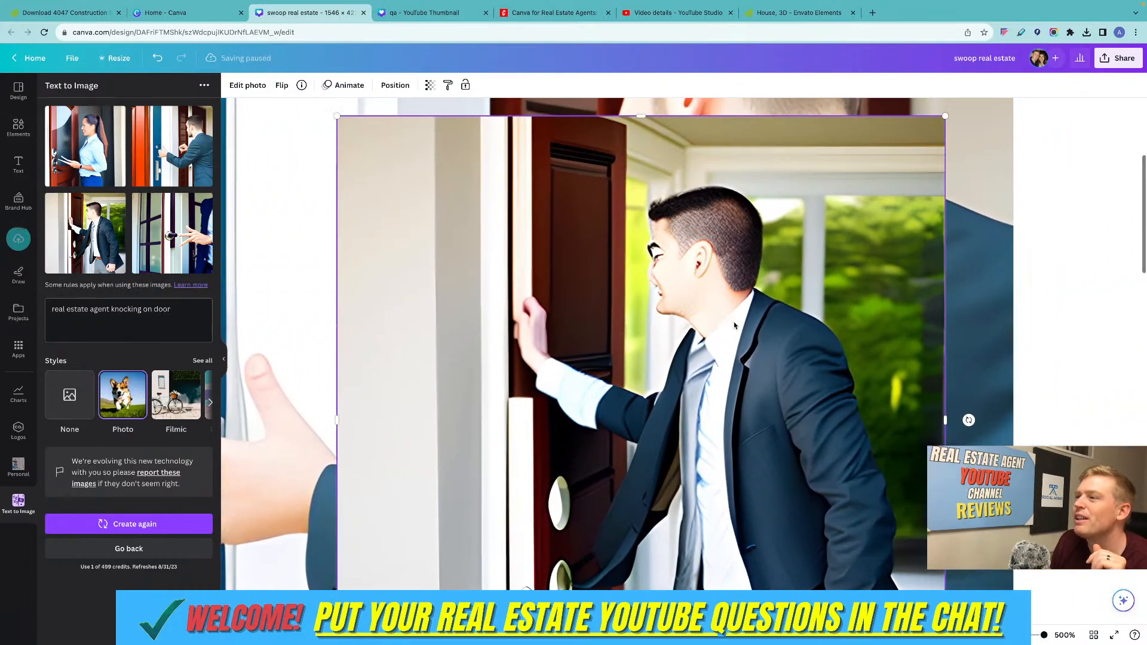
{"action": "scroll", "coordinate": [733, 322], "scroll_direction": "right", "scroll_amount": 1}
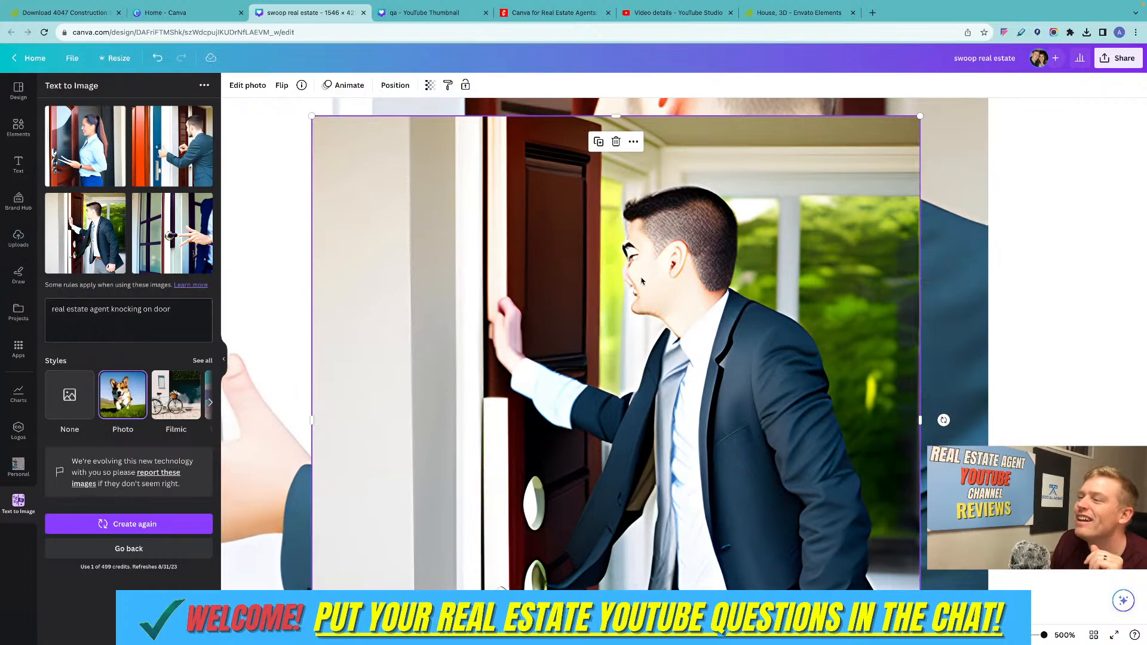
{"action": "scroll", "coordinate": [642, 280], "scroll_direction": "down", "scroll_amount": 6}
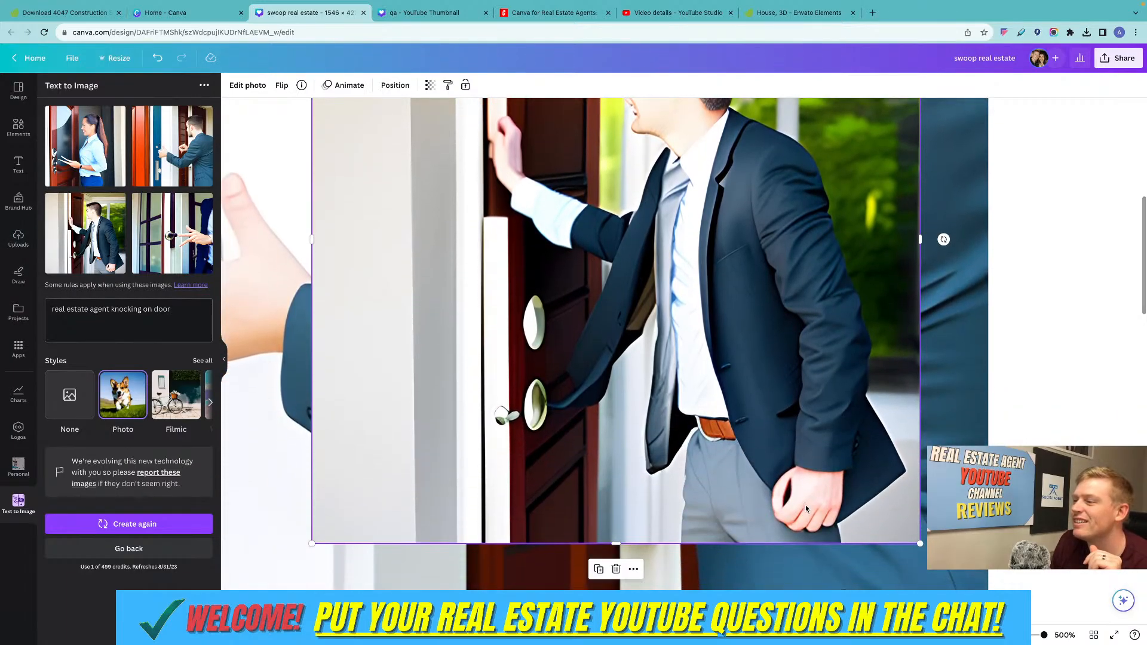
{"action": "scroll", "coordinate": [691, 402], "scroll_direction": "up", "scroll_amount": 2}
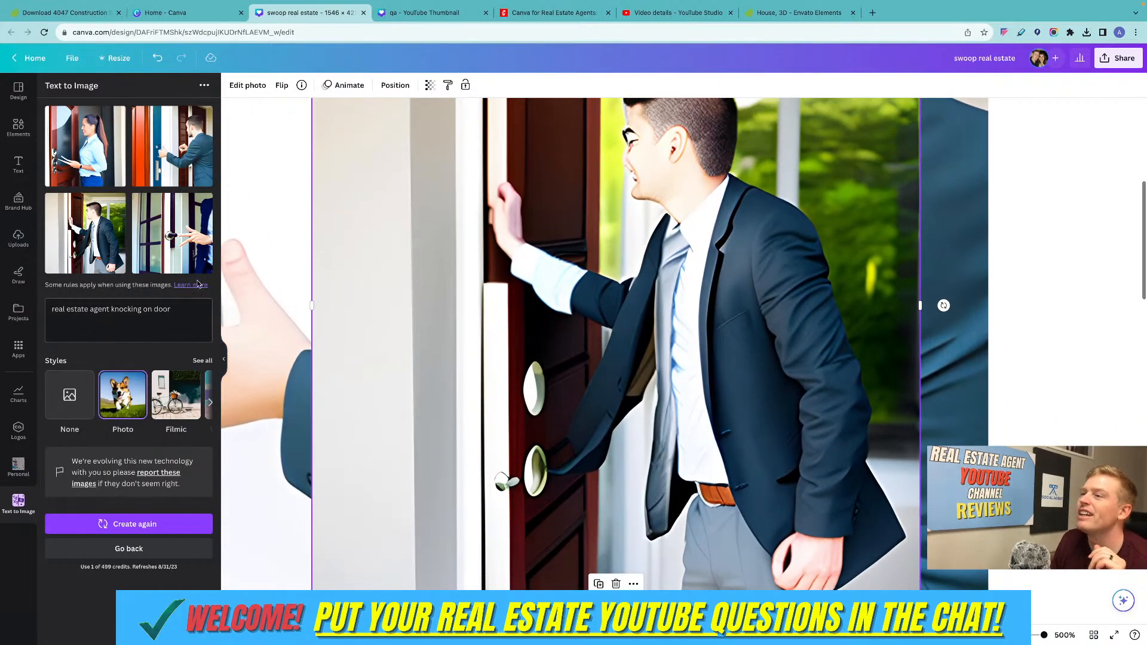
Generate the "real estate agent knocking on door" images again in the Watercolor style.
{"action": "scroll", "coordinate": [164, 396], "scroll_direction": "right", "scroll_amount": 3}
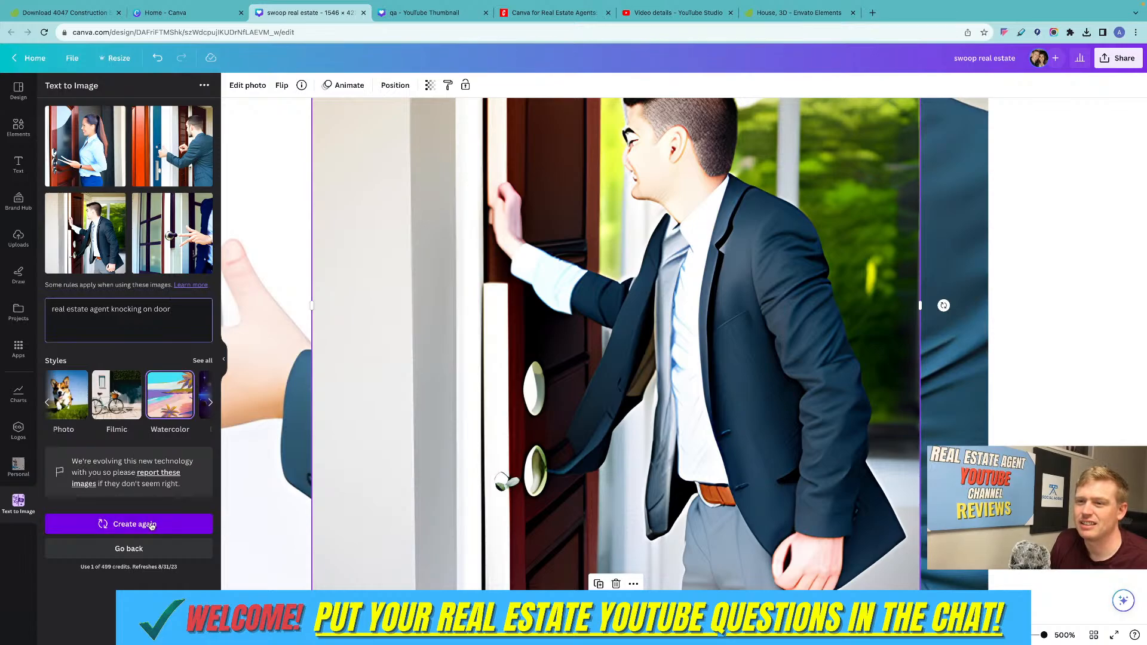
{"action": "left_click", "coordinate": [131, 524]}
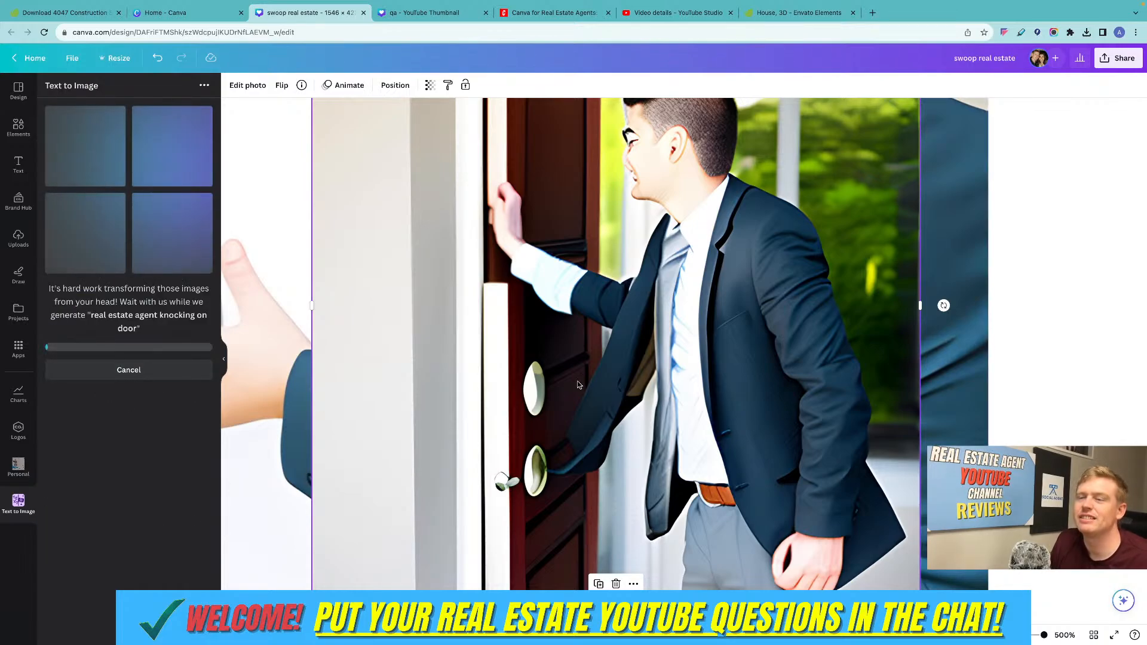
Delete both door-knocking photos from page 1 and zoom out until both pages are in view.
{"action": "left_click_drag", "start_coordinate": [1042, 352], "coordinate": [749, 377]}
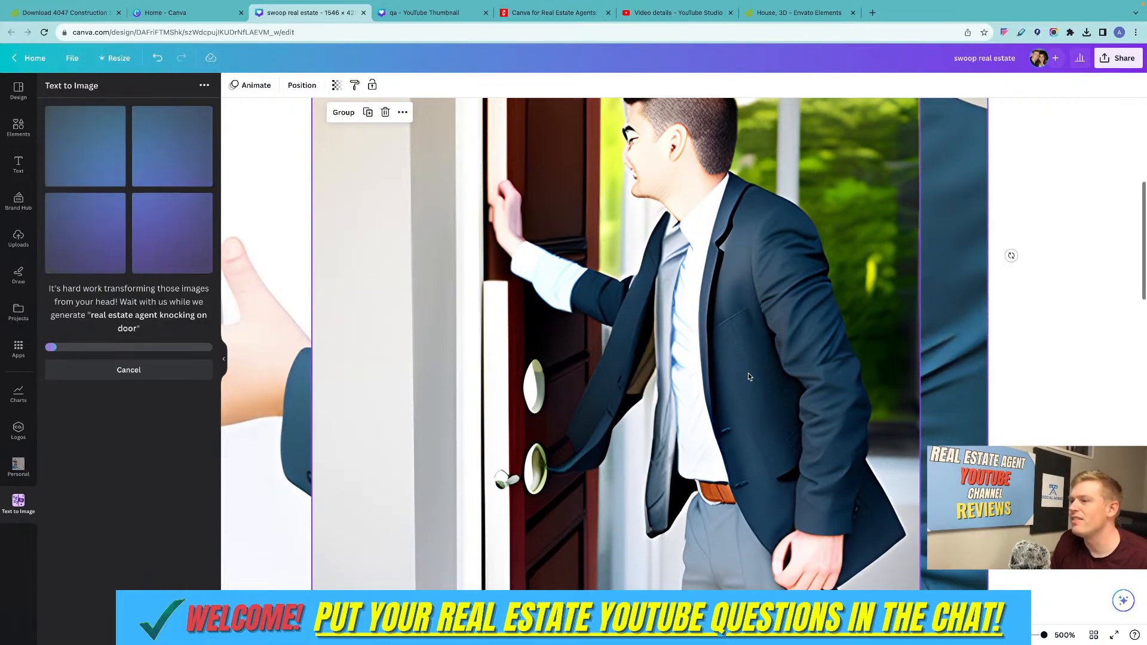
{"action": "key", "text": "Delete"}
{"action": "scroll", "coordinate": [871, 427], "scroll_direction": "down", "scroll_amount": 5}
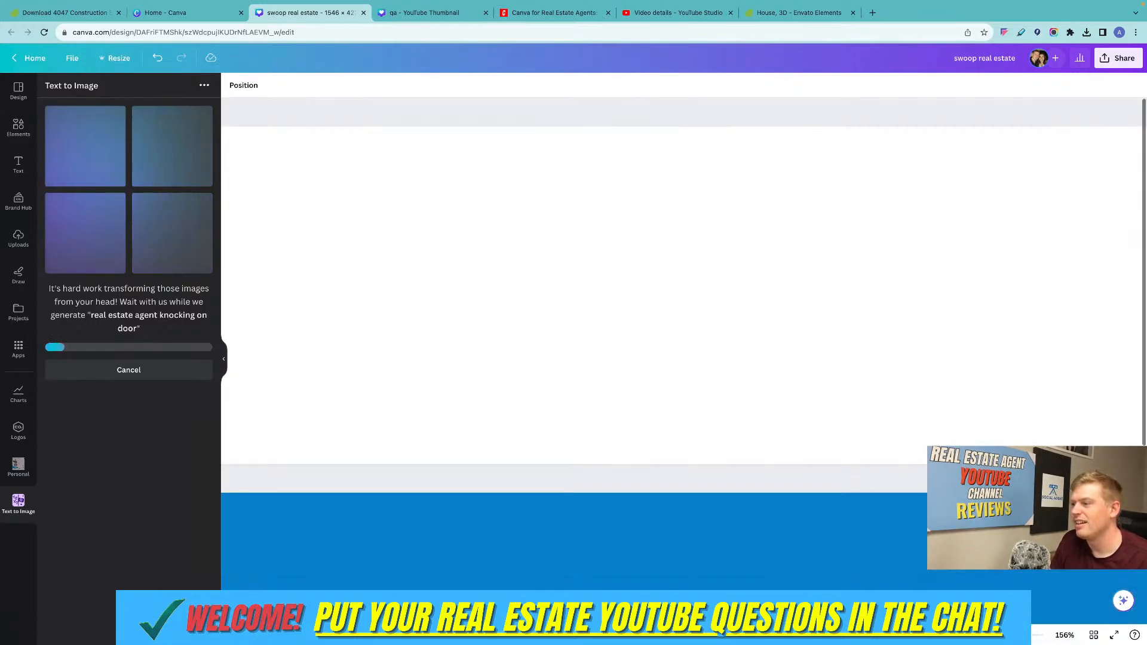
{"action": "scroll", "coordinate": [707, 450], "scroll_direction": "down", "scroll_amount": 3}
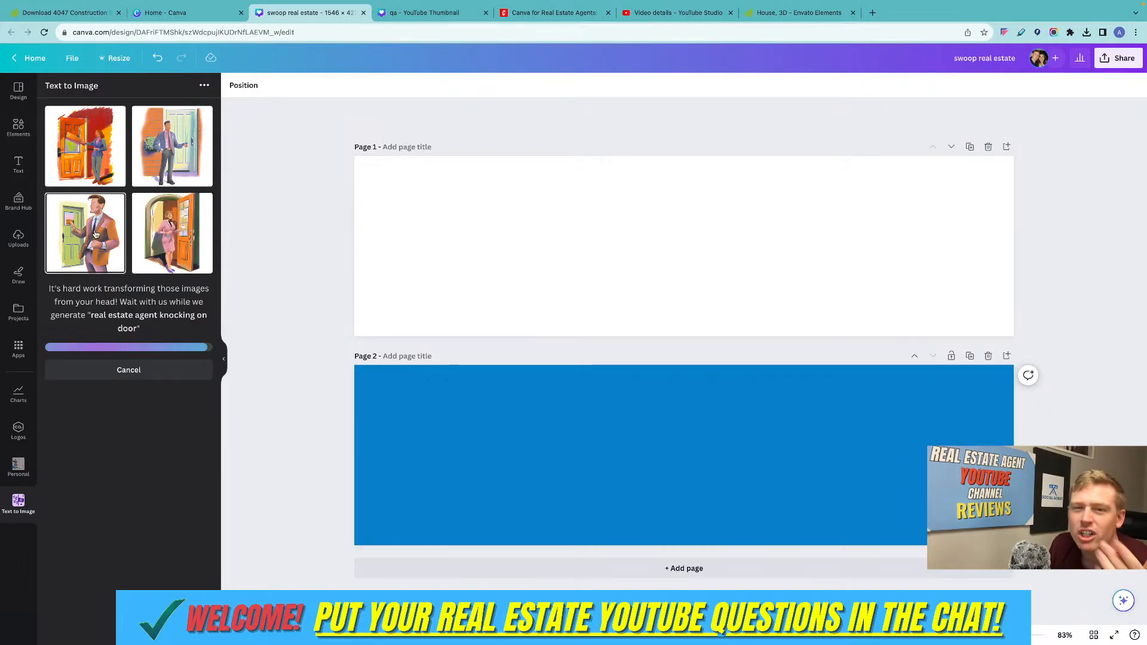
Add the watercolor image of the woman in the pink suit to page 1, enlarging it to fill the page height.
{"action": "left_click", "coordinate": [170, 241]}
{"action": "left_click_drag", "start_coordinate": [665, 427], "coordinate": [518, 237]}
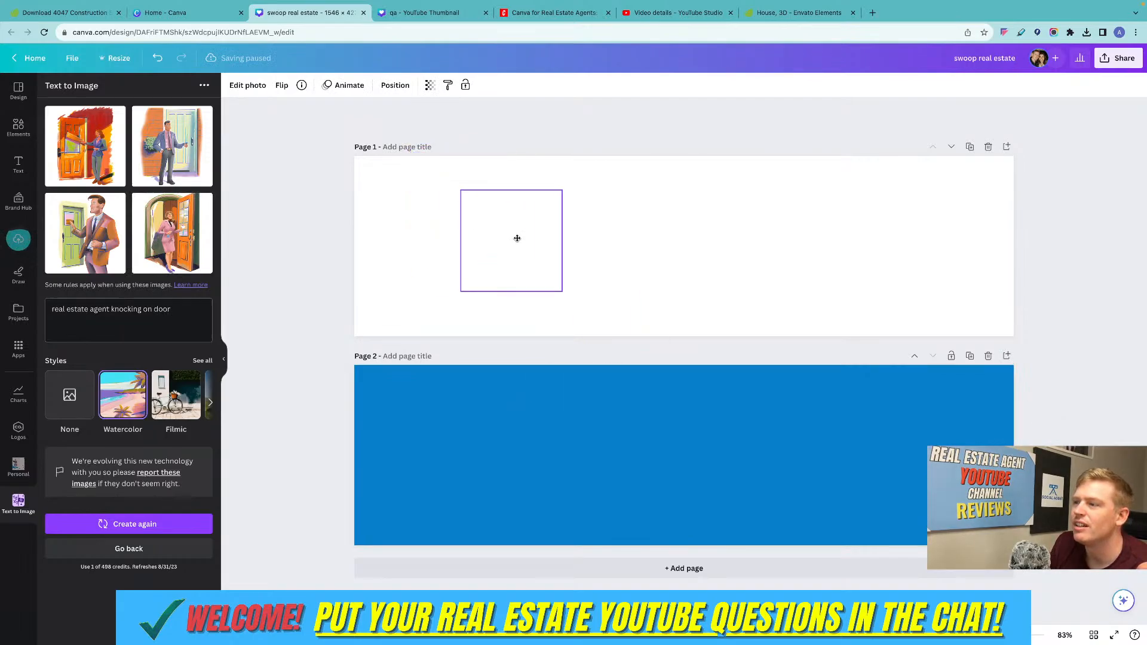
{"action": "left_click_drag", "start_coordinate": [560, 290], "coordinate": [750, 343]}
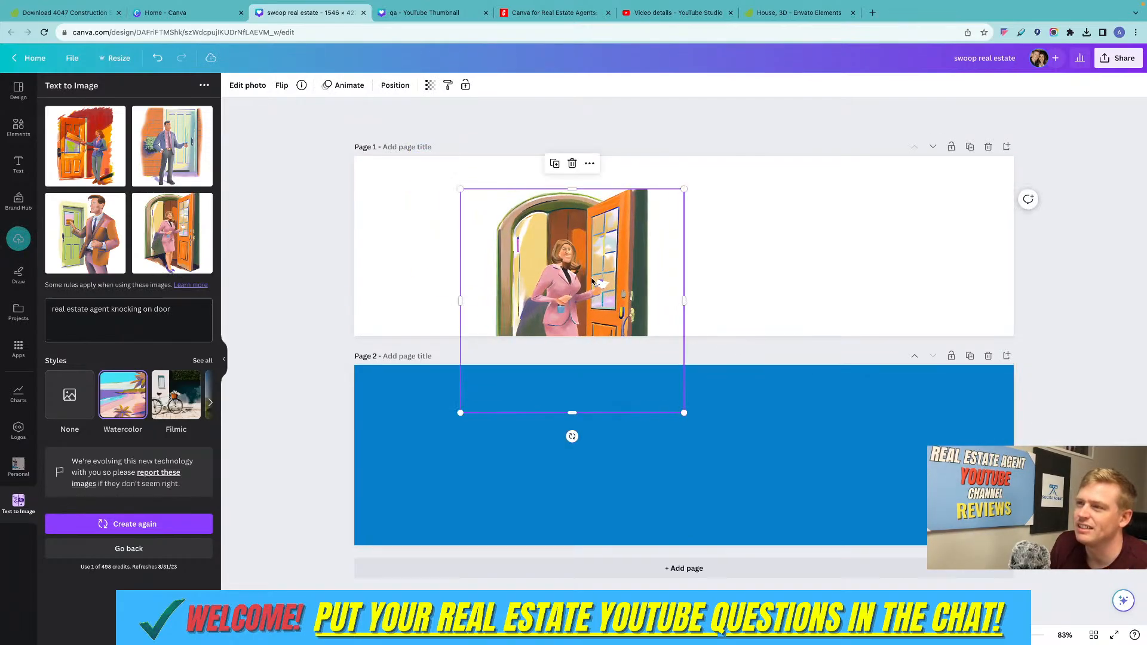
{"action": "left_click_drag", "start_coordinate": [587, 281], "coordinate": [640, 216]}
{"action": "left_click", "coordinate": [742, 251]}
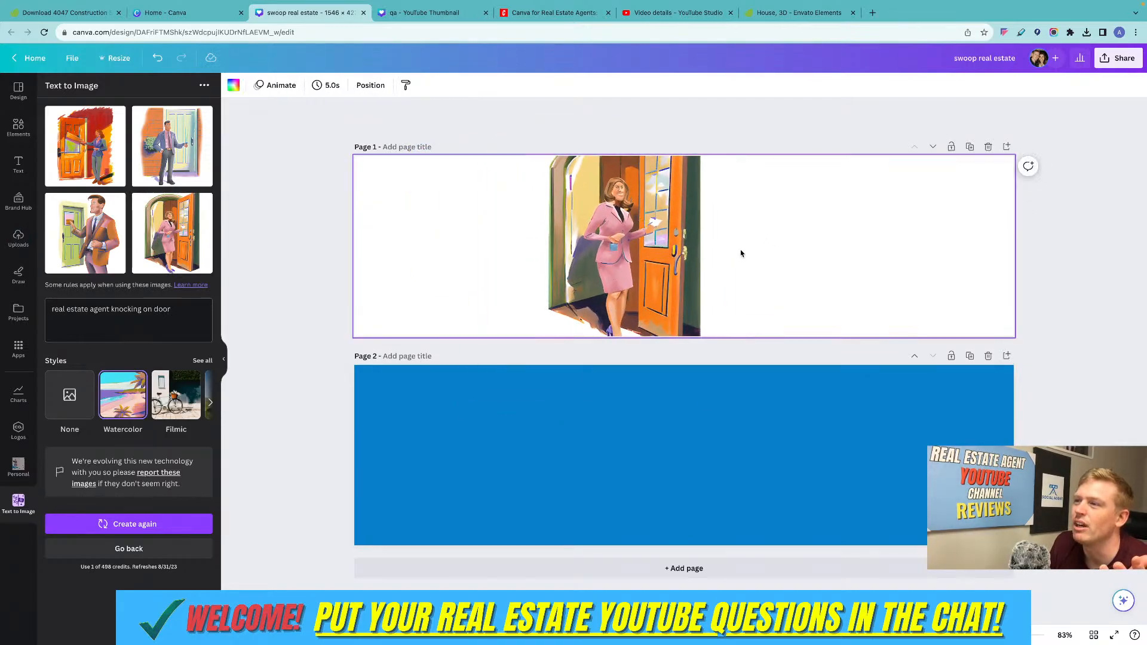
Add the watercolor images of the man at the light blue door and the man at the green door to page 1, enlarging both.
{"action": "left_click", "coordinate": [182, 174]}
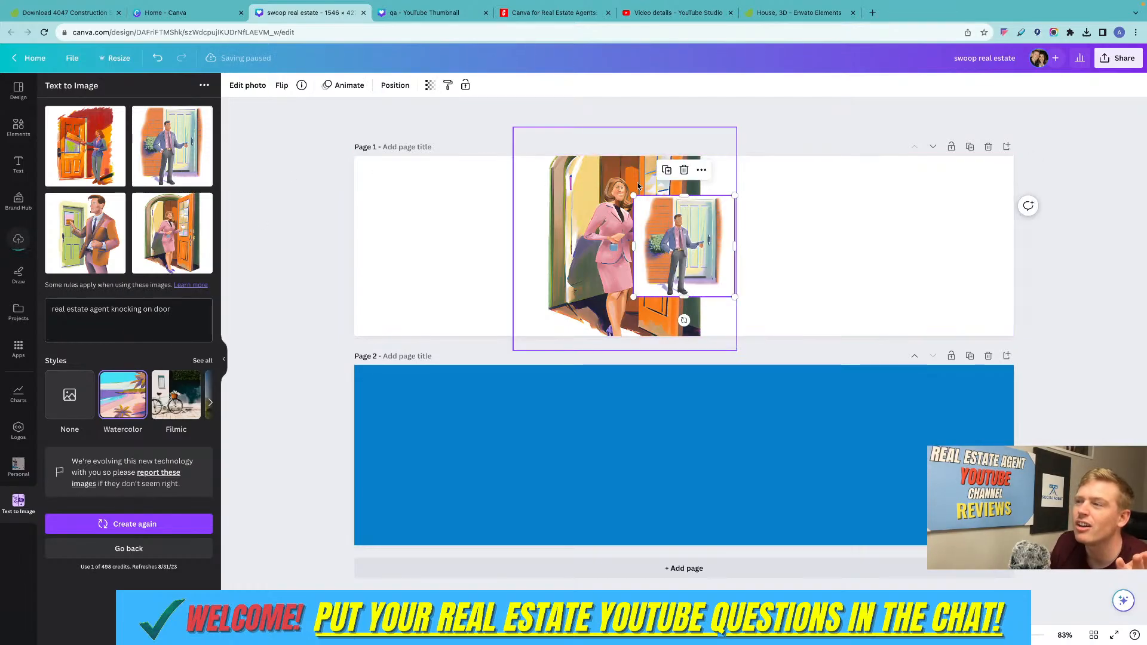
{"action": "left_click_drag", "start_coordinate": [737, 196], "coordinate": [874, 276]}
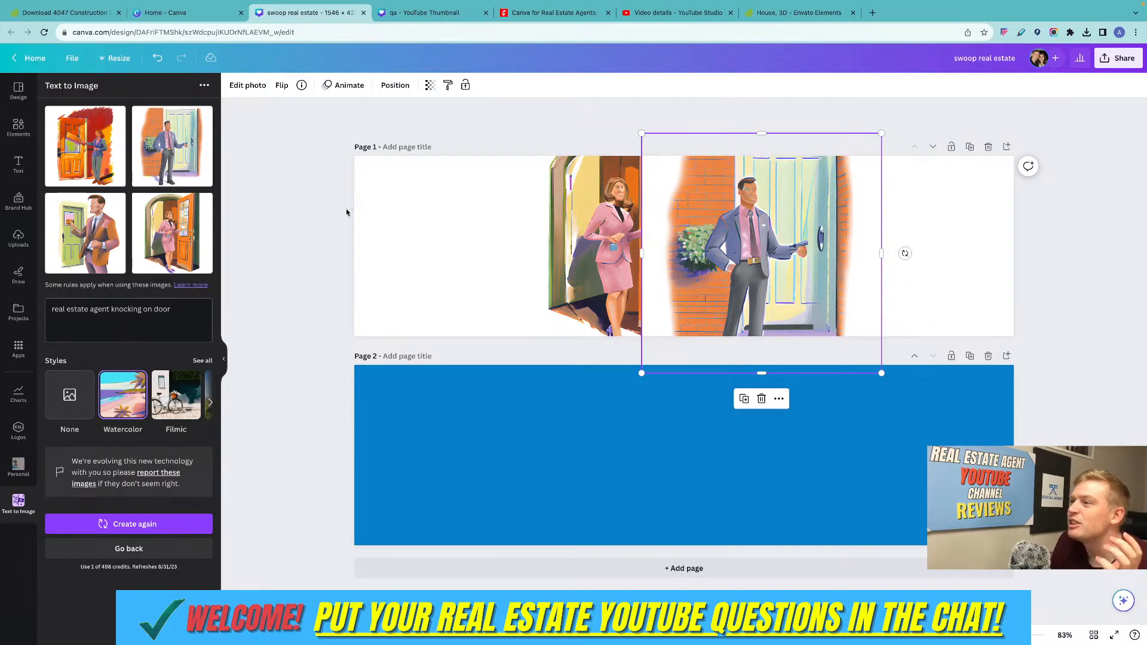
{"action": "left_click", "coordinate": [86, 233]}
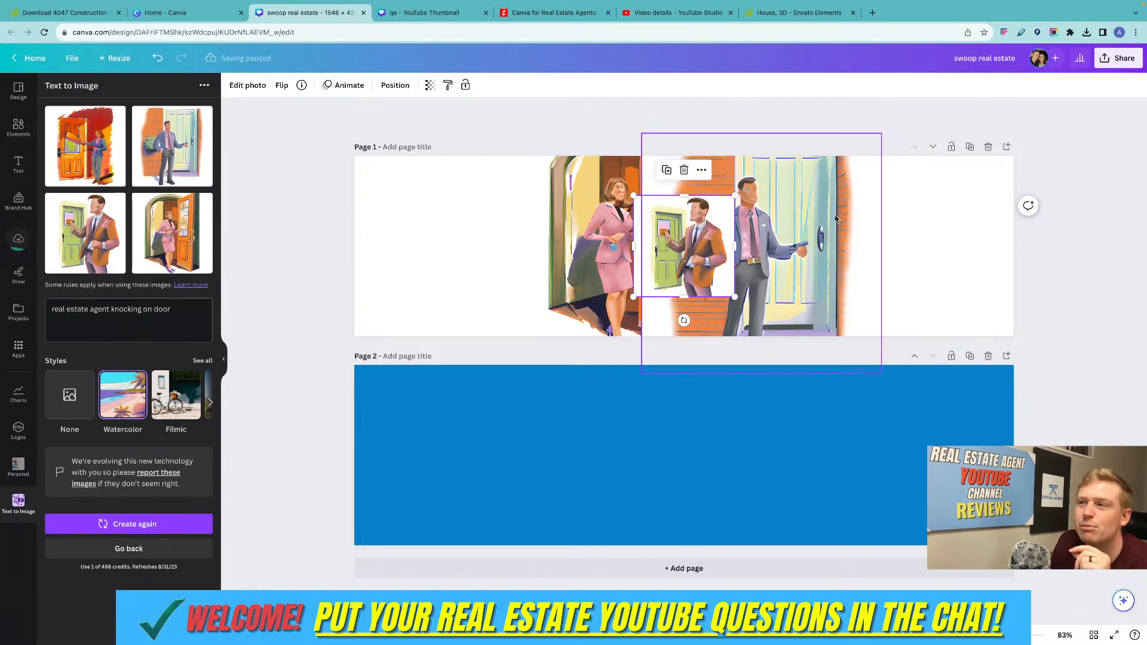
{"action": "left_click_drag", "start_coordinate": [735, 195], "coordinate": [990, 154]}
{"action": "left_click_drag", "start_coordinate": [742, 229], "coordinate": [608, 297]}
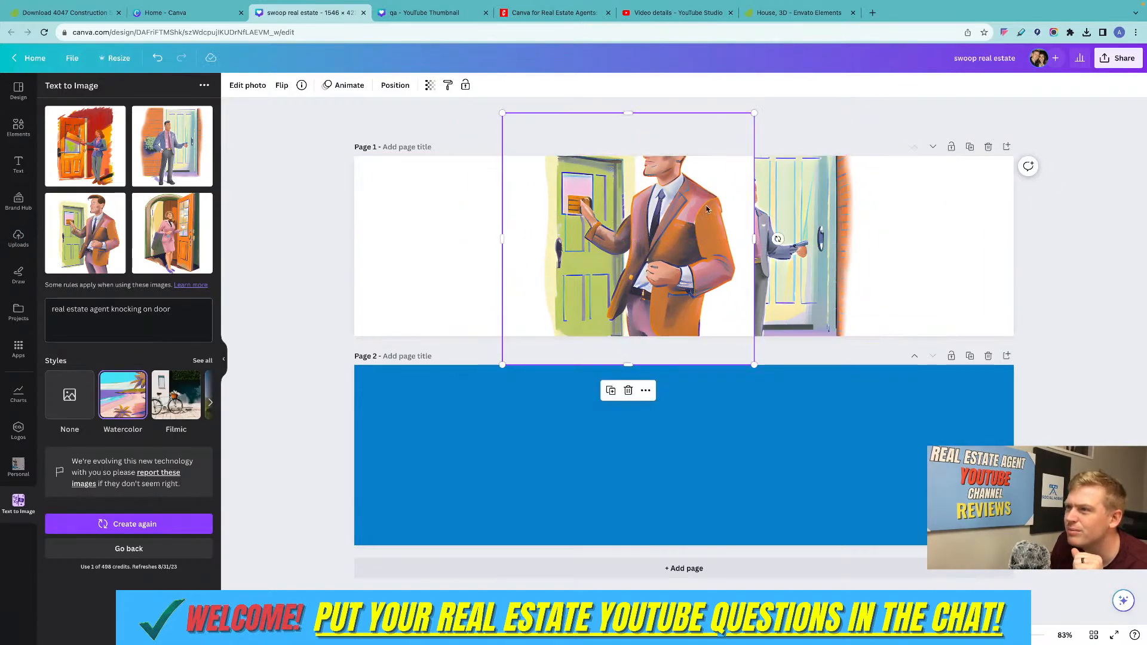
Add the watercolor image of the woman at the orange door to page 1, enlarge it and center it over the other images.
{"action": "left_click", "coordinate": [53, 145]}
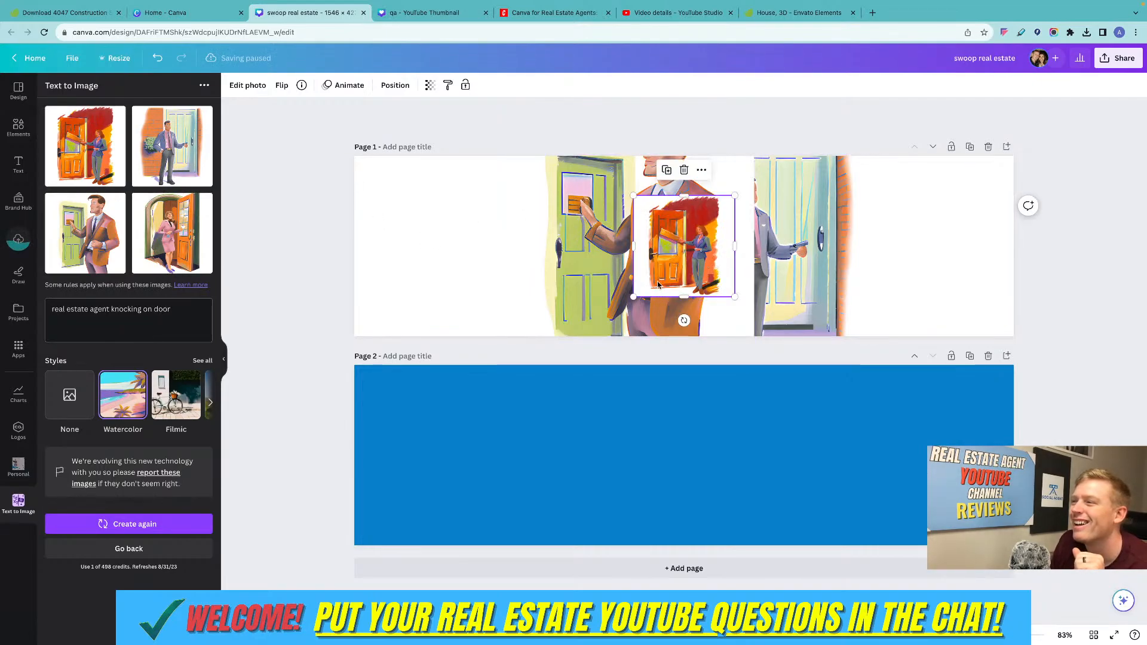
{"action": "left_click_drag", "start_coordinate": [634, 297], "coordinate": [324, 302]}
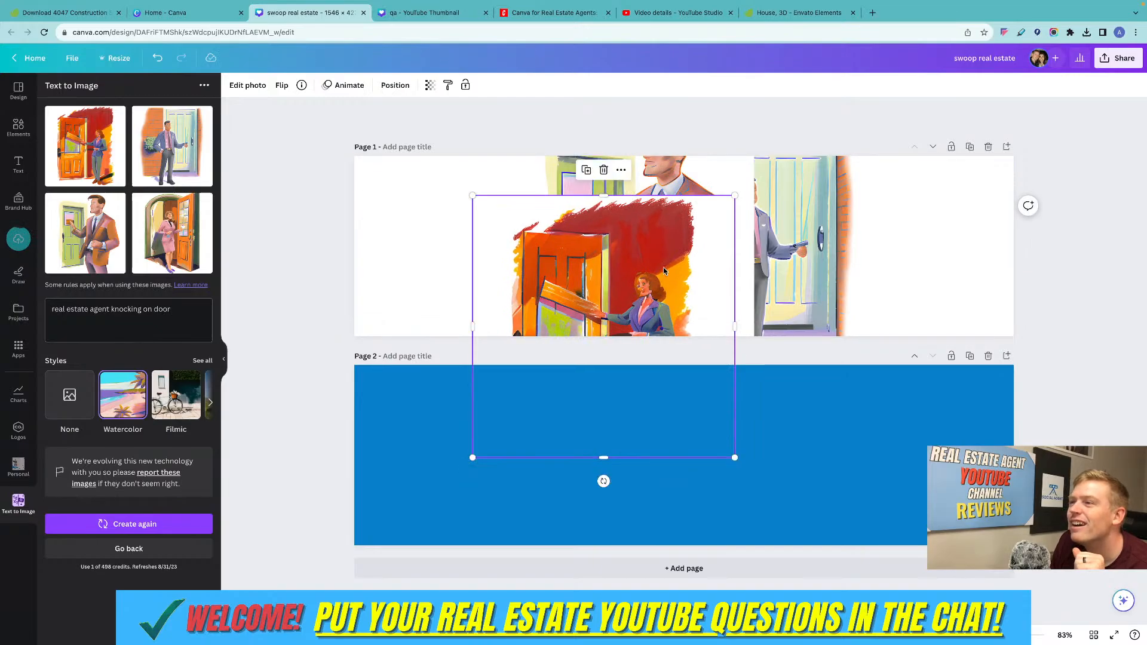
{"action": "left_click_drag", "start_coordinate": [663, 275], "coordinate": [703, 213]}
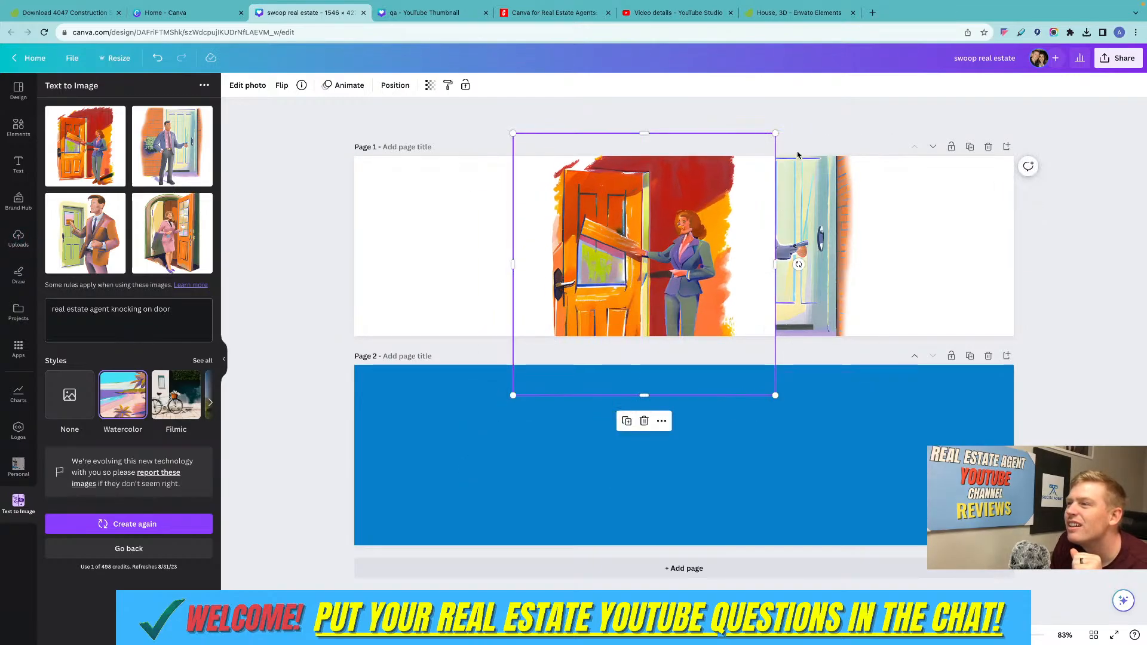
{"action": "left_click_drag", "start_coordinate": [774, 133], "coordinate": [993, 108]}
{"action": "left_click_drag", "start_coordinate": [769, 163], "coordinate": [758, 236]}
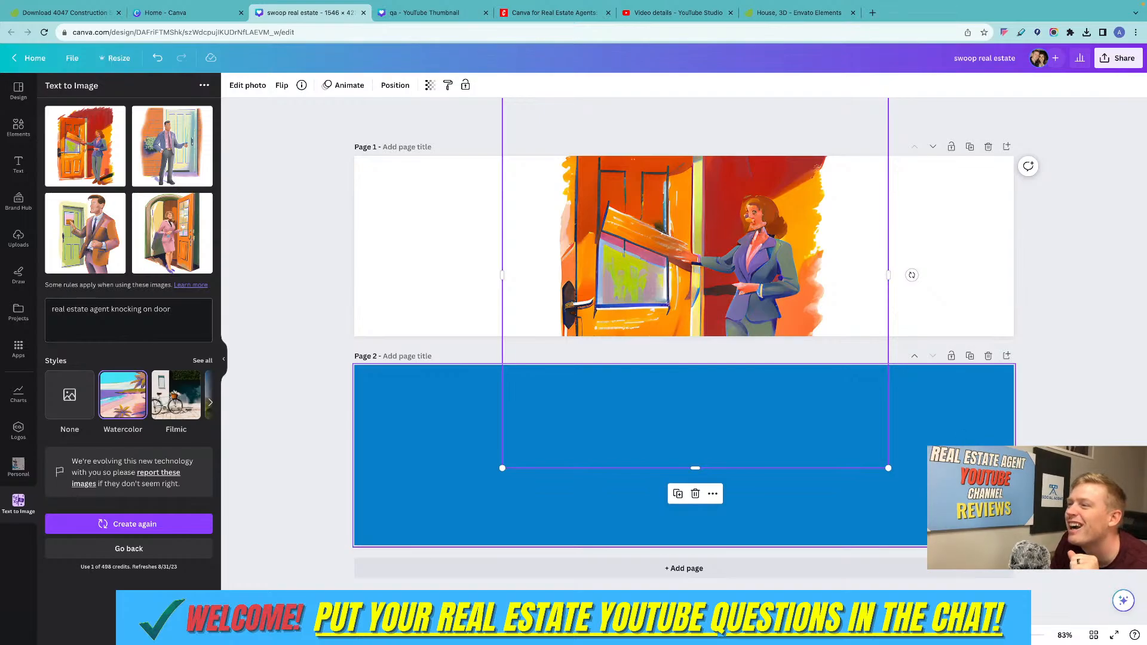
Examine the woman's face and arm and the orange door in the watercolor image at 500% zoom.
{"action": "scroll", "coordinate": [684, 335], "scroll_direction": "up", "scroll_amount": 10}
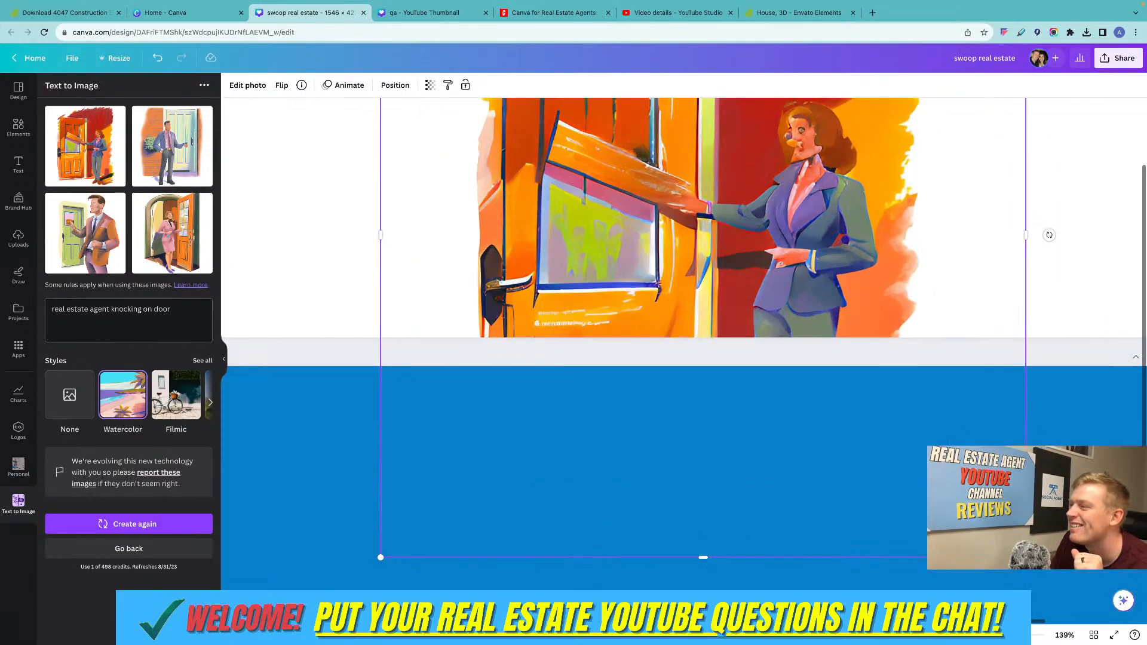
{"action": "scroll", "coordinate": [683, 336], "scroll_direction": "up", "scroll_amount": 8}
{"action": "scroll", "coordinate": [808, 318], "scroll_direction": "right", "scroll_amount": 8}
{"action": "scroll", "coordinate": [808, 317], "scroll_direction": "up", "scroll_amount": 2}
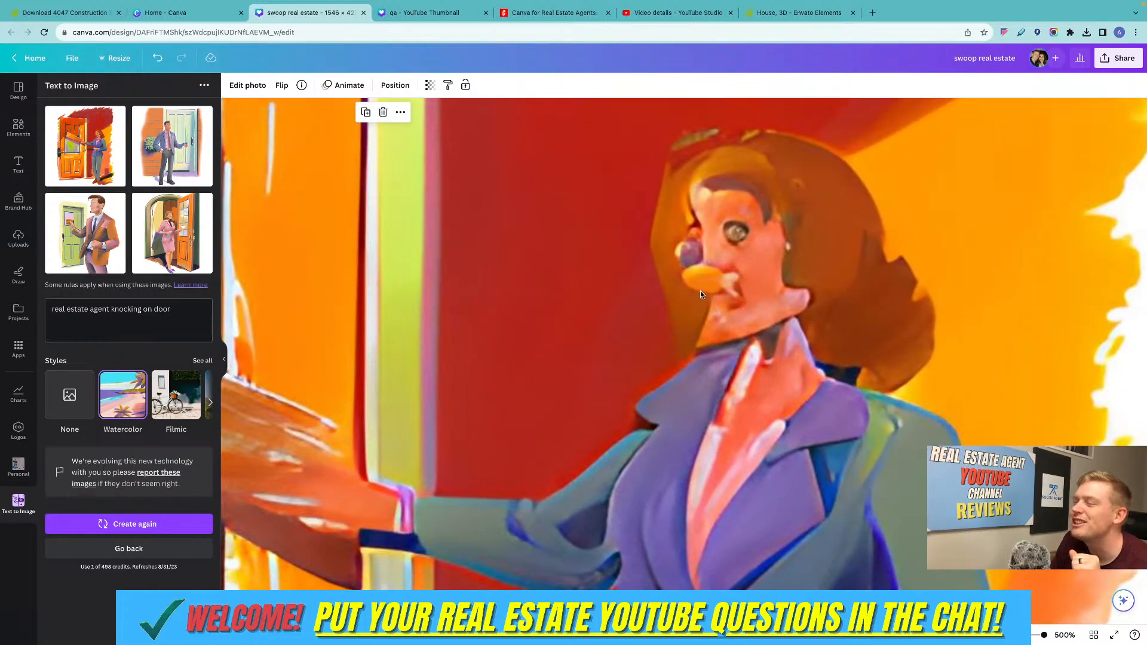
{"action": "scroll", "coordinate": [735, 286], "scroll_direction": "left", "scroll_amount": 5}
{"action": "scroll", "coordinate": [735, 287], "scroll_direction": "down", "scroll_amount": 1}
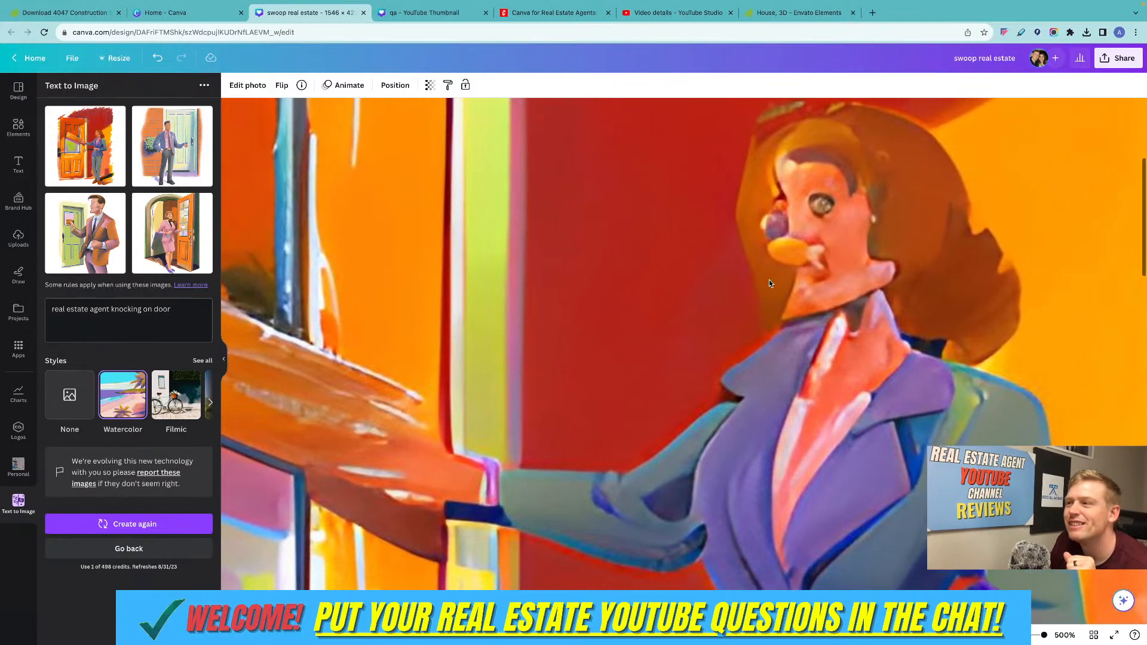
{"action": "scroll", "coordinate": [771, 281], "scroll_direction": "left", "scroll_amount": 9}
{"action": "scroll", "coordinate": [770, 281], "scroll_direction": "up", "scroll_amount": 4}
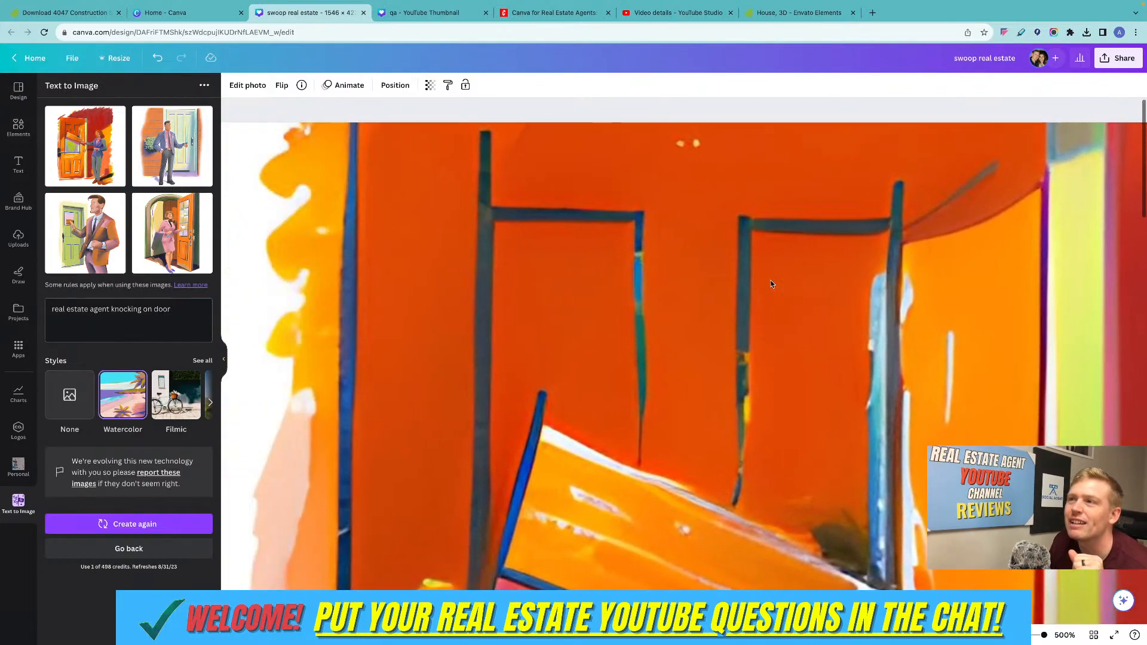
{"action": "scroll", "coordinate": [771, 281], "scroll_direction": "right", "scroll_amount": 10}
{"action": "scroll", "coordinate": [771, 281], "scroll_direction": "down", "scroll_amount": 1}
{"action": "scroll", "coordinate": [697, 282], "scroll_direction": "right", "scroll_amount": 5}
{"action": "left_click", "coordinate": [18, 127]}
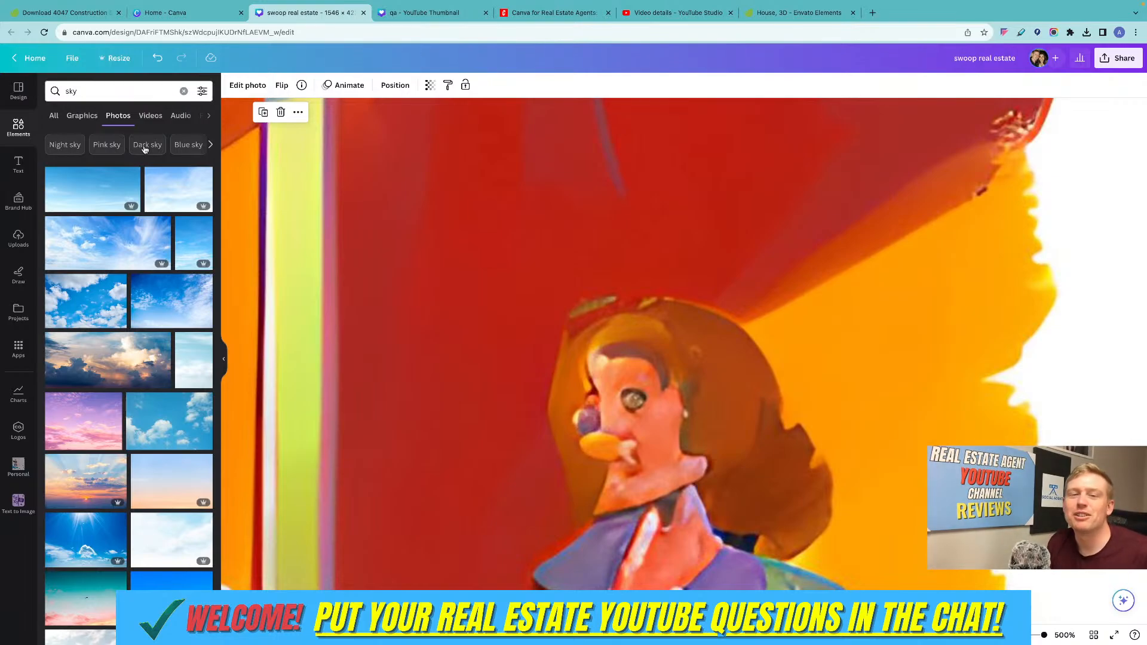
{"action": "left_click", "coordinate": [93, 89]}
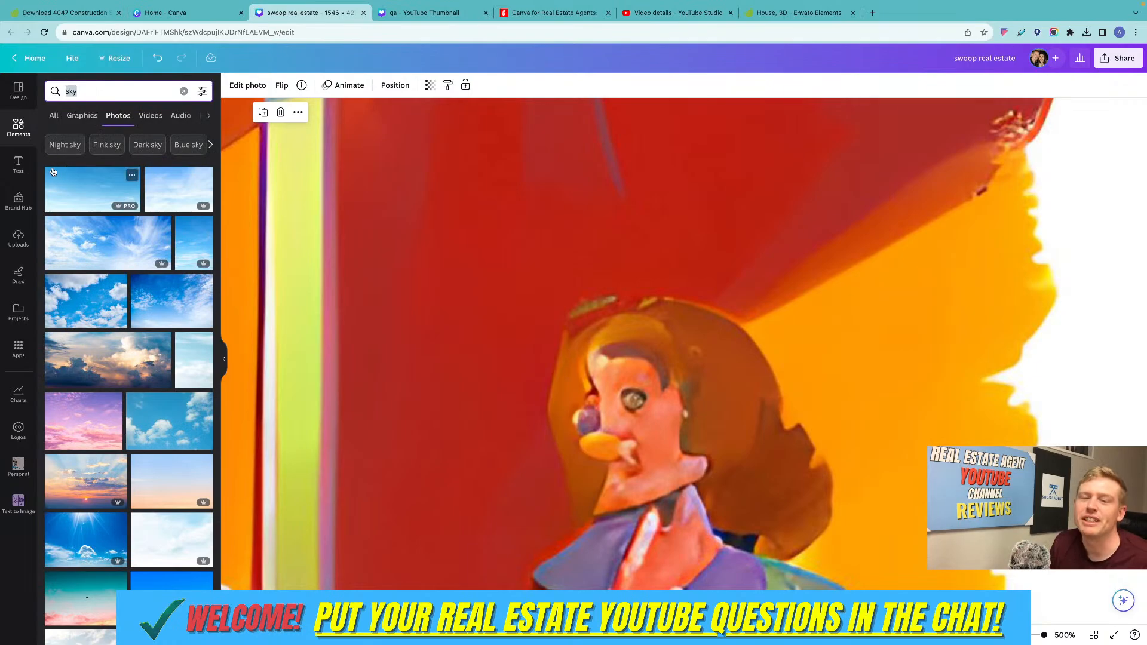
{"action": "scroll", "coordinate": [52, 172], "scroll_direction": "down", "scroll_amount": 1}
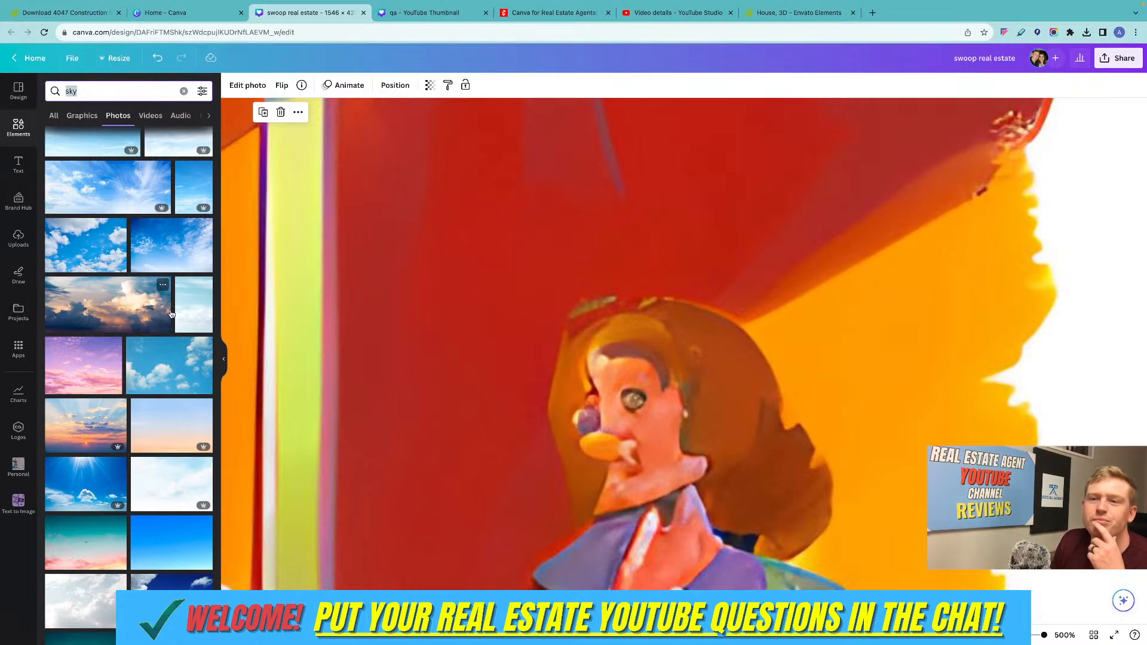
{"action": "scroll", "coordinate": [314, 234], "scroll_direction": "left", "scroll_amount": 3}
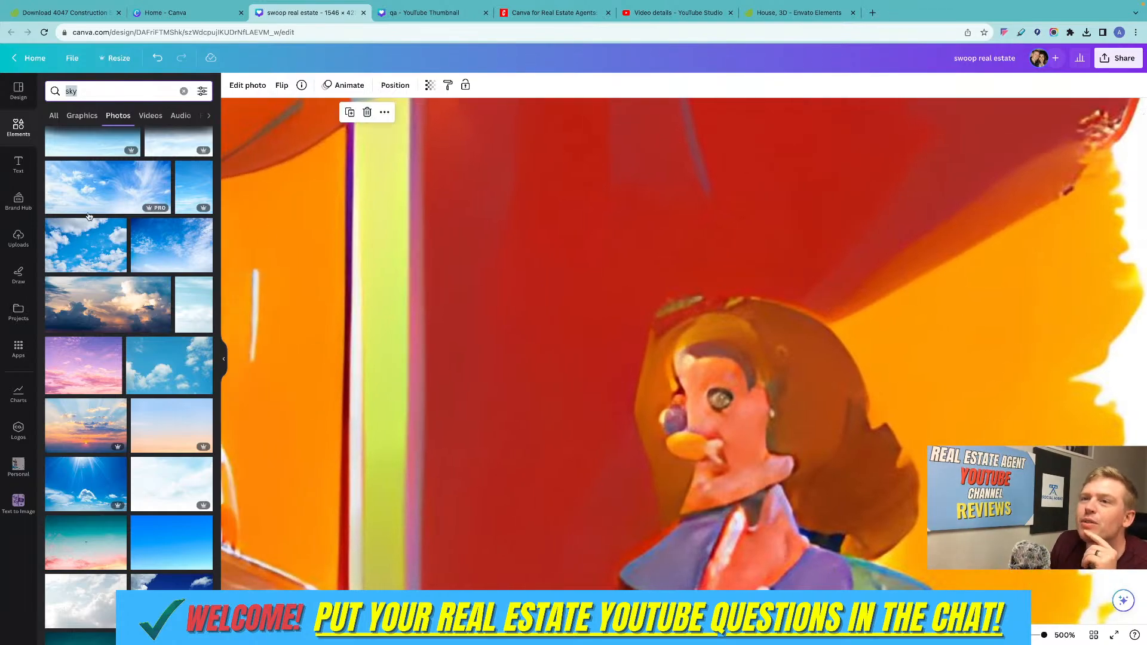
Browse the ready-made font combinations available for text.
{"action": "left_click", "coordinate": [20, 166]}
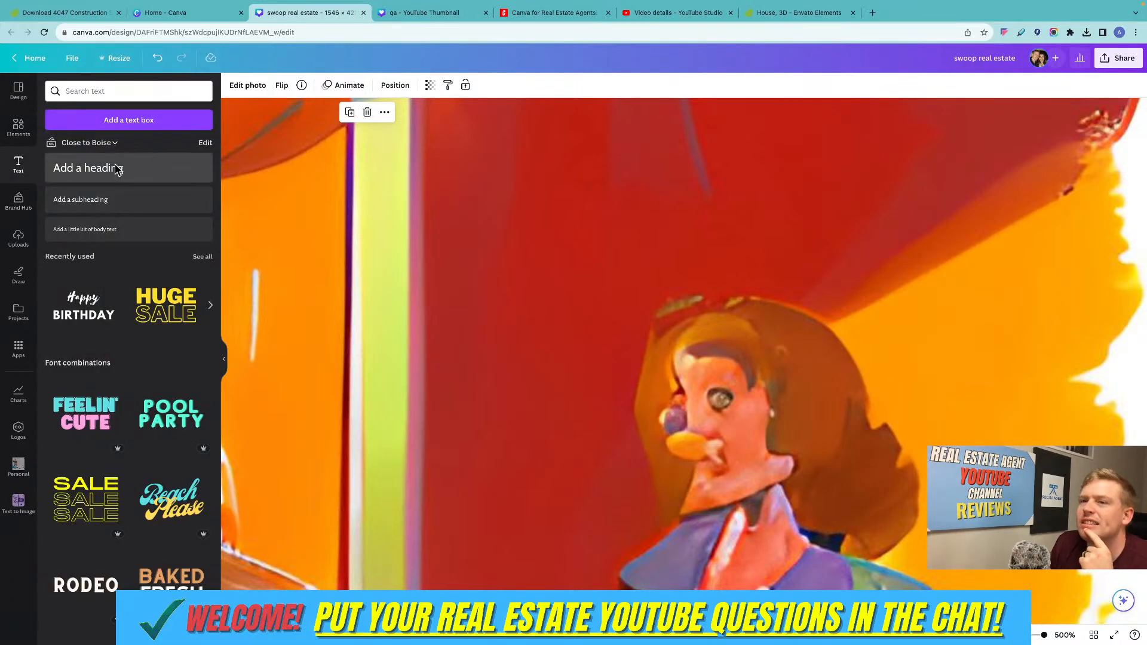
{"action": "scroll", "coordinate": [161, 345], "scroll_direction": "down", "scroll_amount": 8}
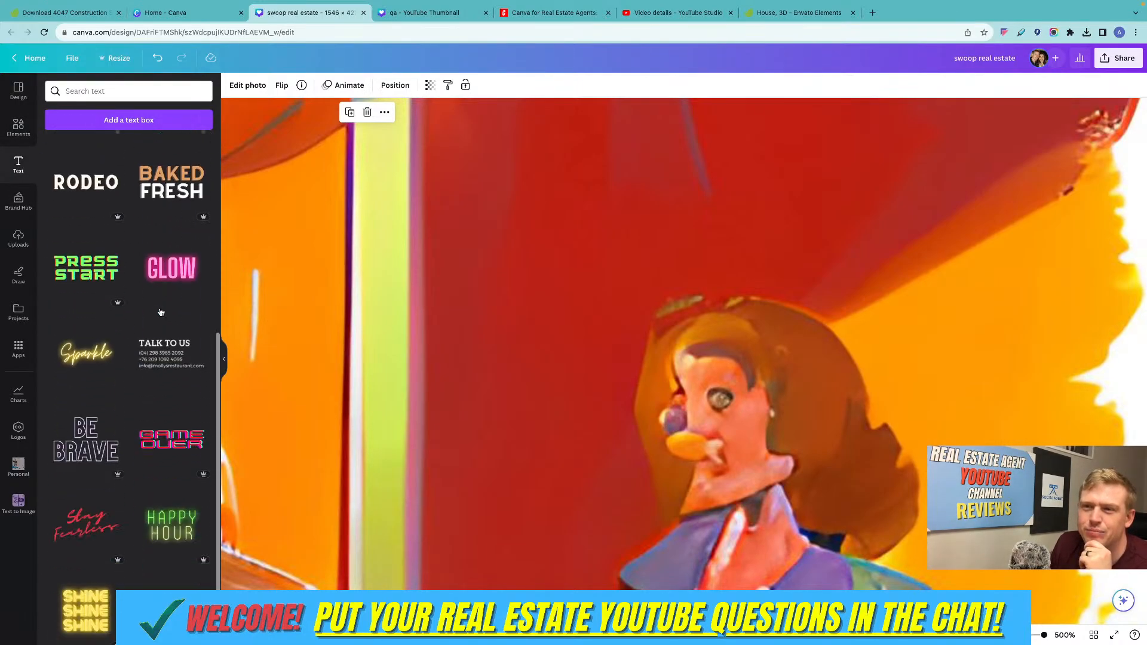
{"action": "scroll", "coordinate": [160, 312], "scroll_direction": "up", "scroll_amount": 2}
{"action": "scroll", "coordinate": [160, 312], "scroll_direction": "up", "scroll_amount": 3}
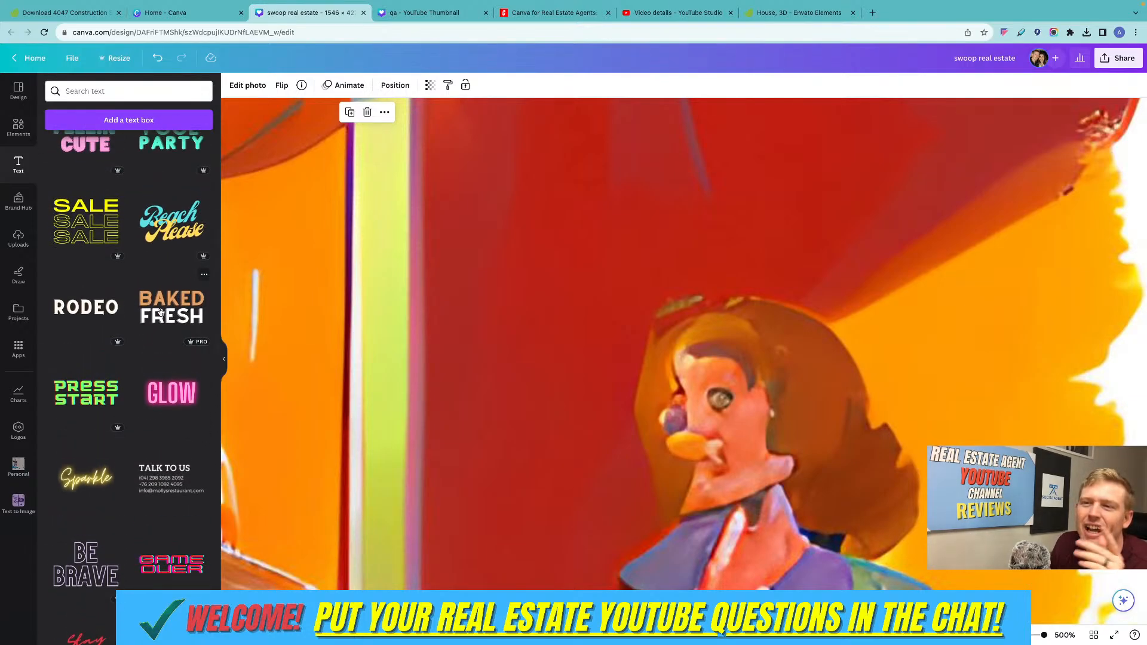
{"action": "scroll", "coordinate": [160, 311], "scroll_direction": "down", "scroll_amount": 9}
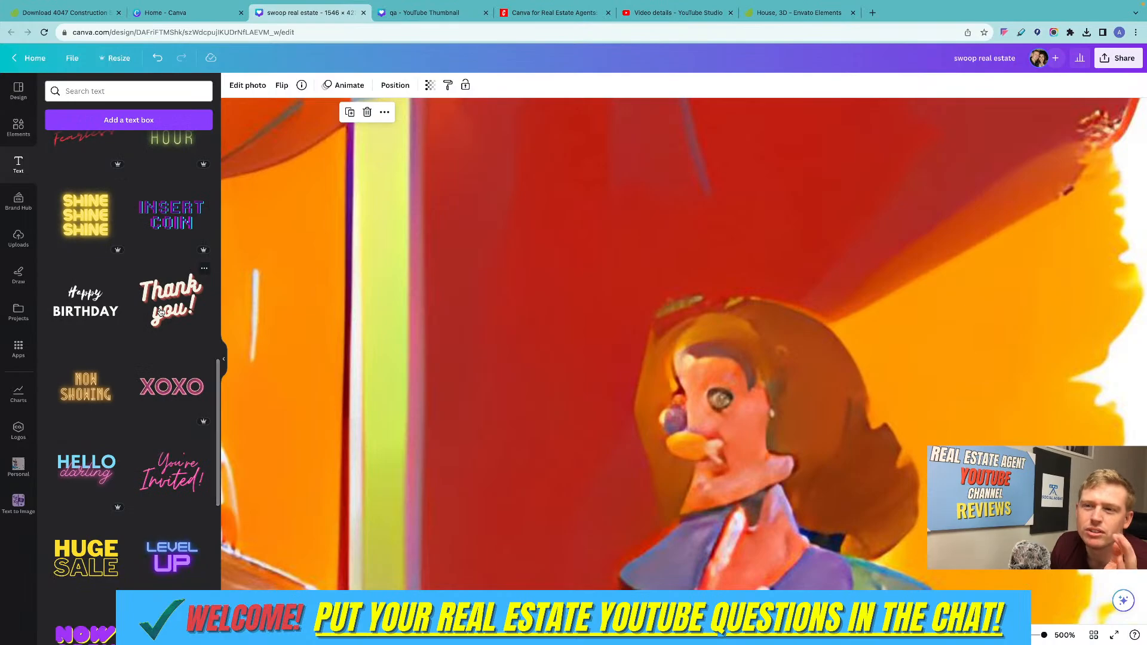
{"action": "scroll", "coordinate": [160, 312], "scroll_direction": "up", "scroll_amount": 5}
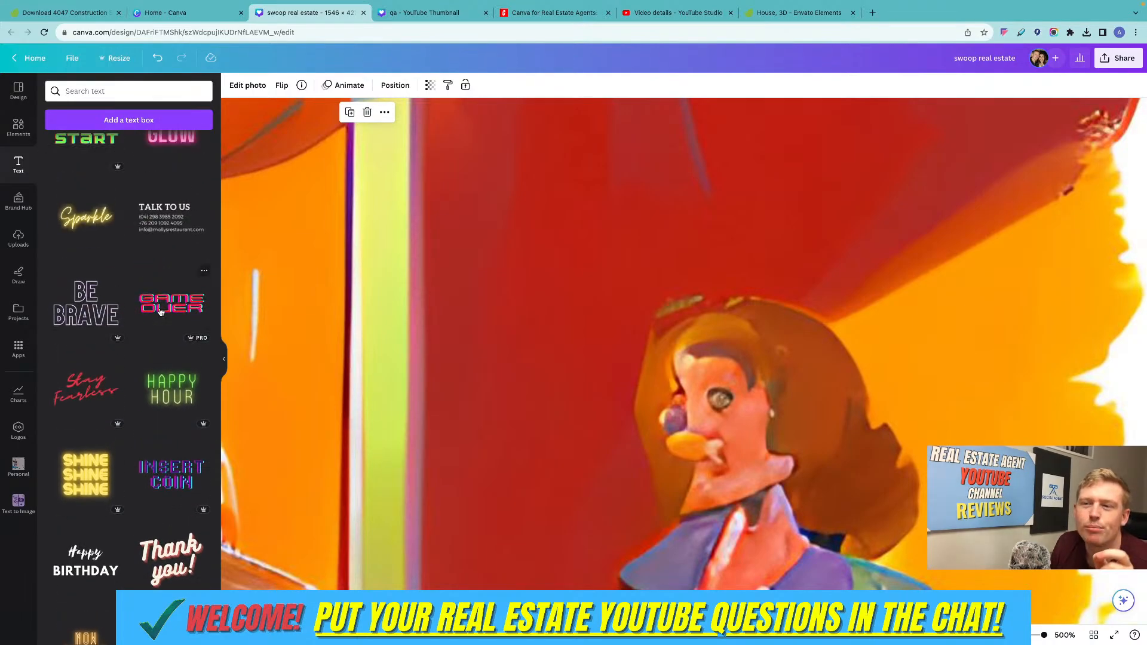
{"action": "scroll", "coordinate": [160, 312], "scroll_direction": "up", "scroll_amount": 8}
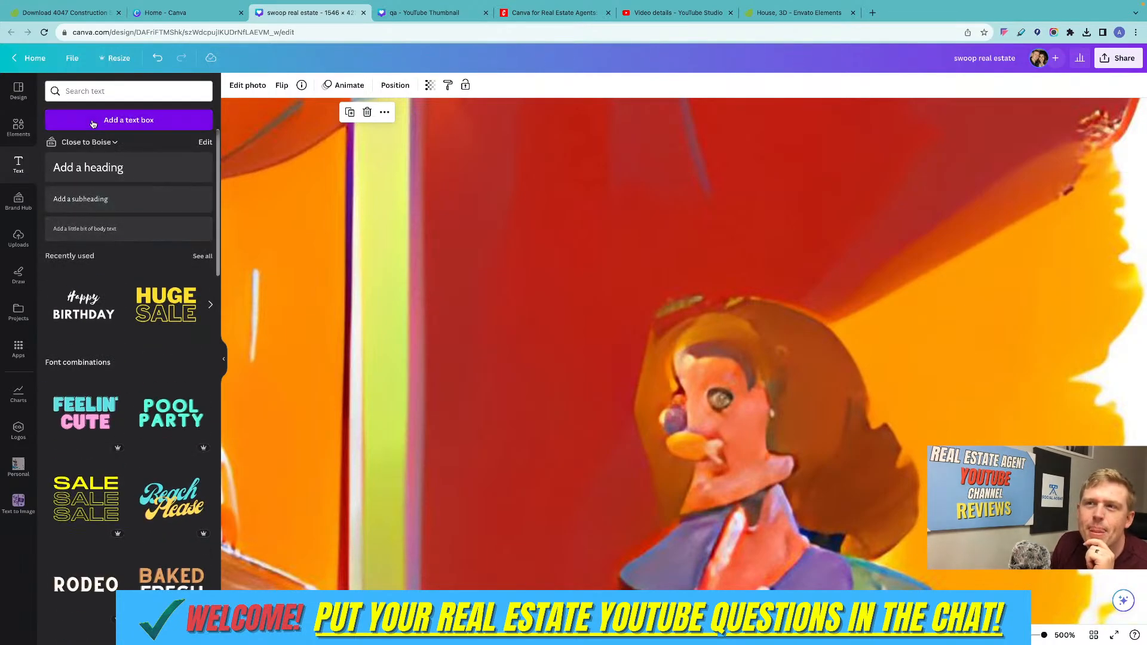
Add a text box with the default paragraph text over the watercolor image and set its font to Anton.
{"action": "left_click", "coordinate": [120, 120]}
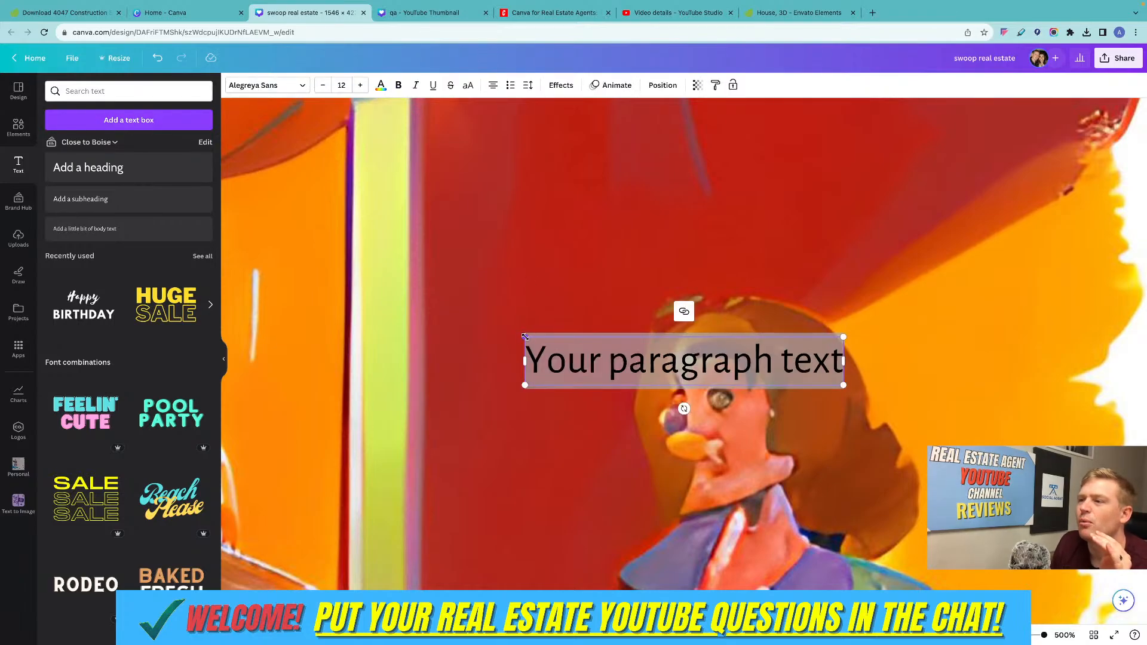
{"action": "left_click", "coordinate": [257, 85]}
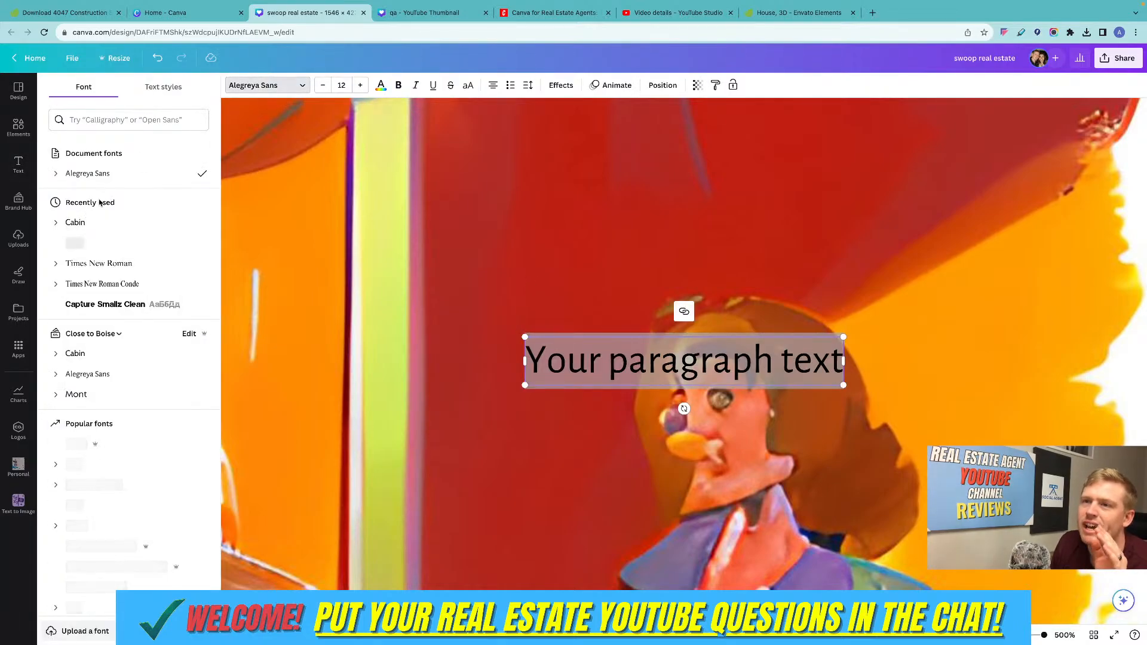
{"action": "left_click", "coordinate": [18, 239]}
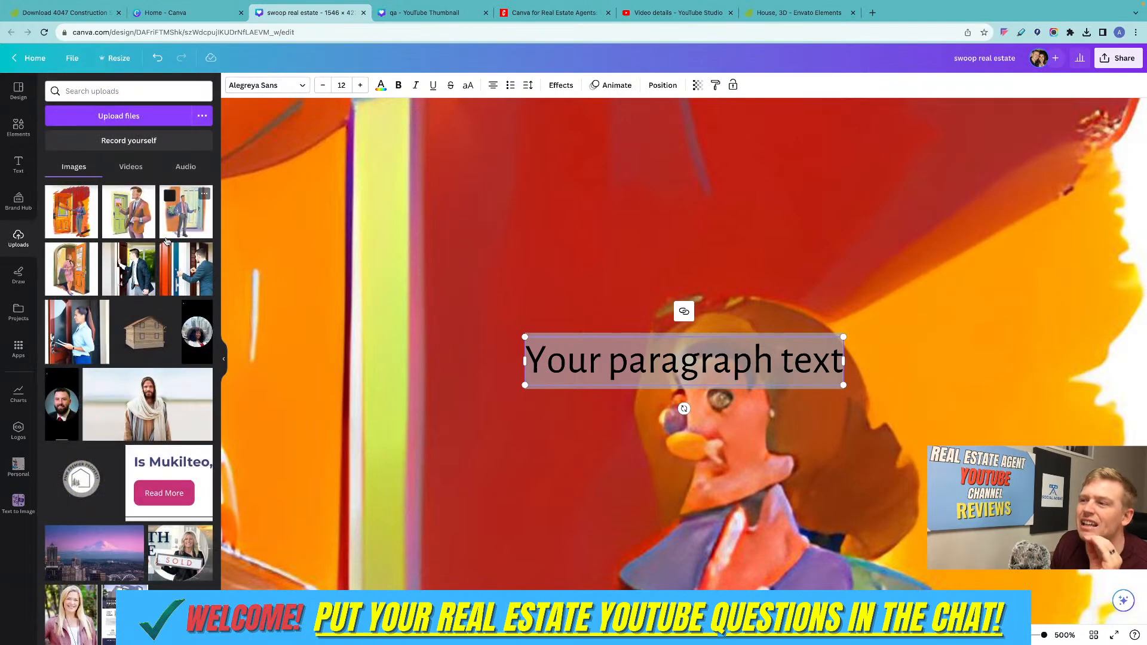
{"action": "left_click", "coordinate": [257, 85]}
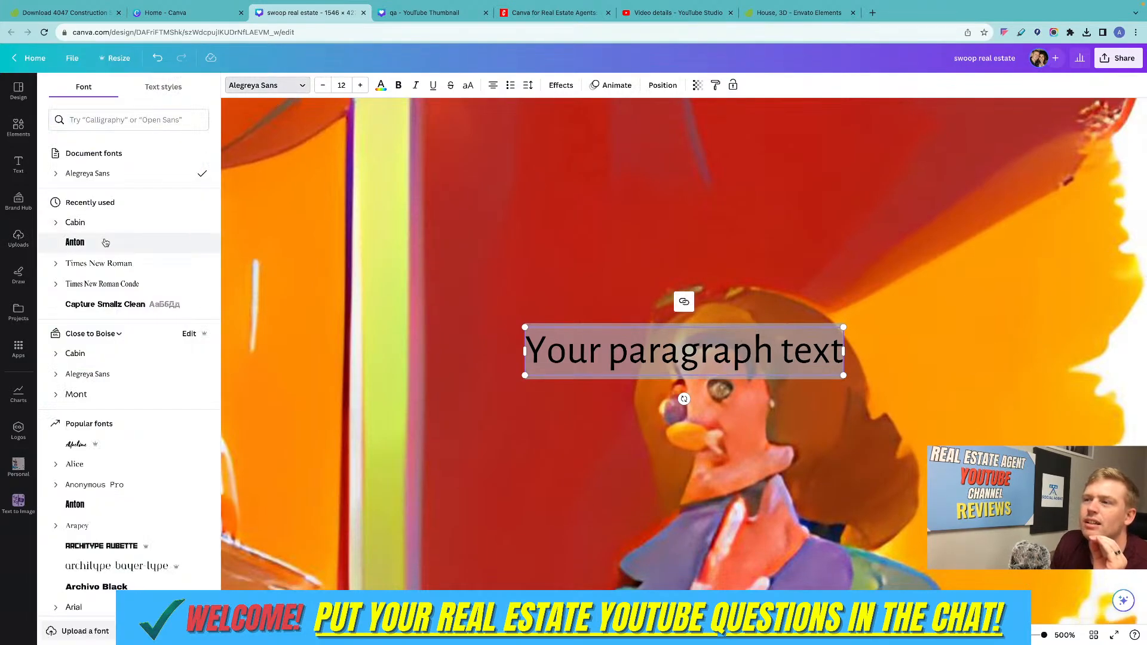
{"action": "scroll", "coordinate": [550, 275], "scroll_direction": "left", "scroll_amount": 1}
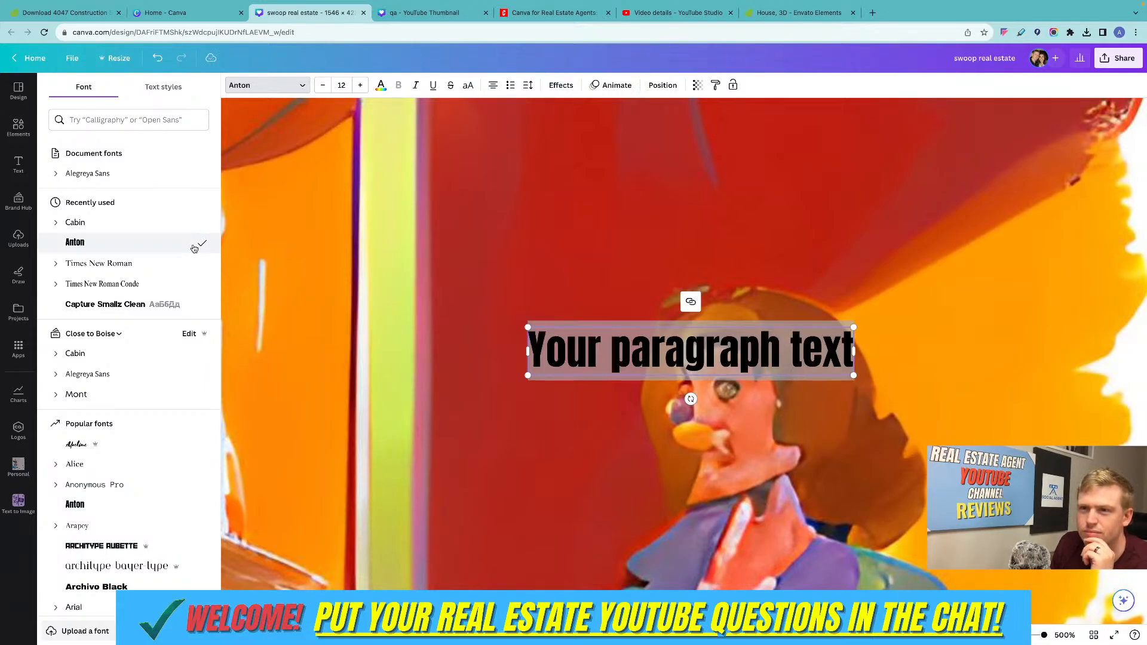
{"action": "key", "text": "Escape"}
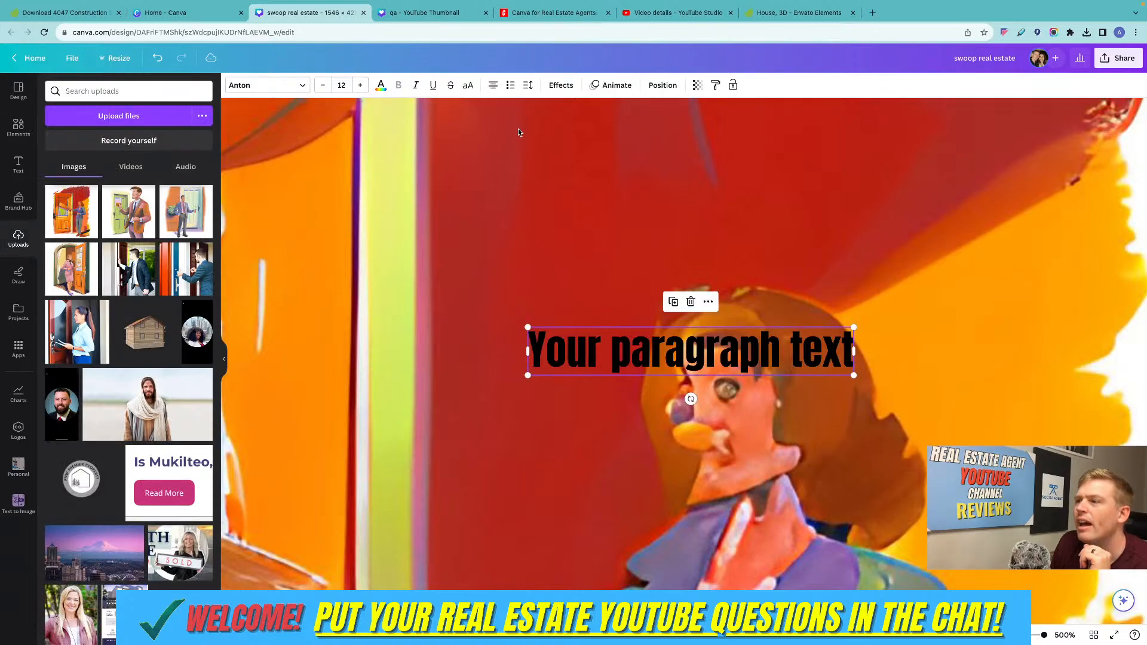
Apply a white Outline effect to the paragraph text and enlarge it to size 22.5.
{"action": "left_click", "coordinate": [560, 85]}
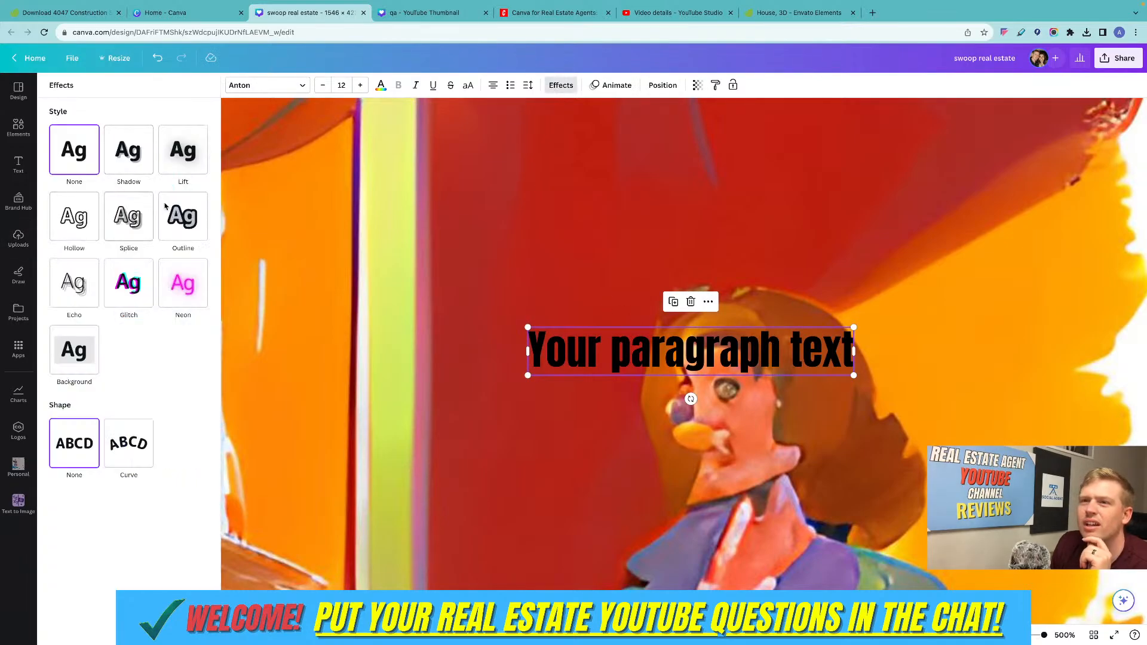
{"action": "left_click", "coordinate": [182, 216]}
{"action": "left_click", "coordinate": [200, 298]}
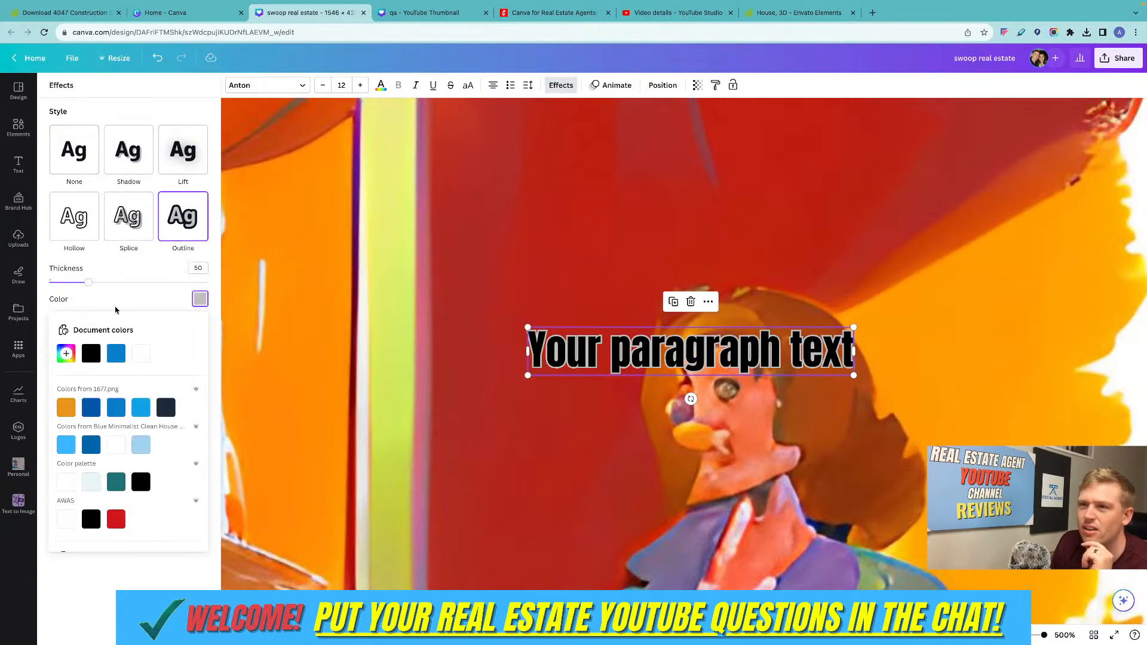
{"action": "left_click", "coordinate": [141, 353]}
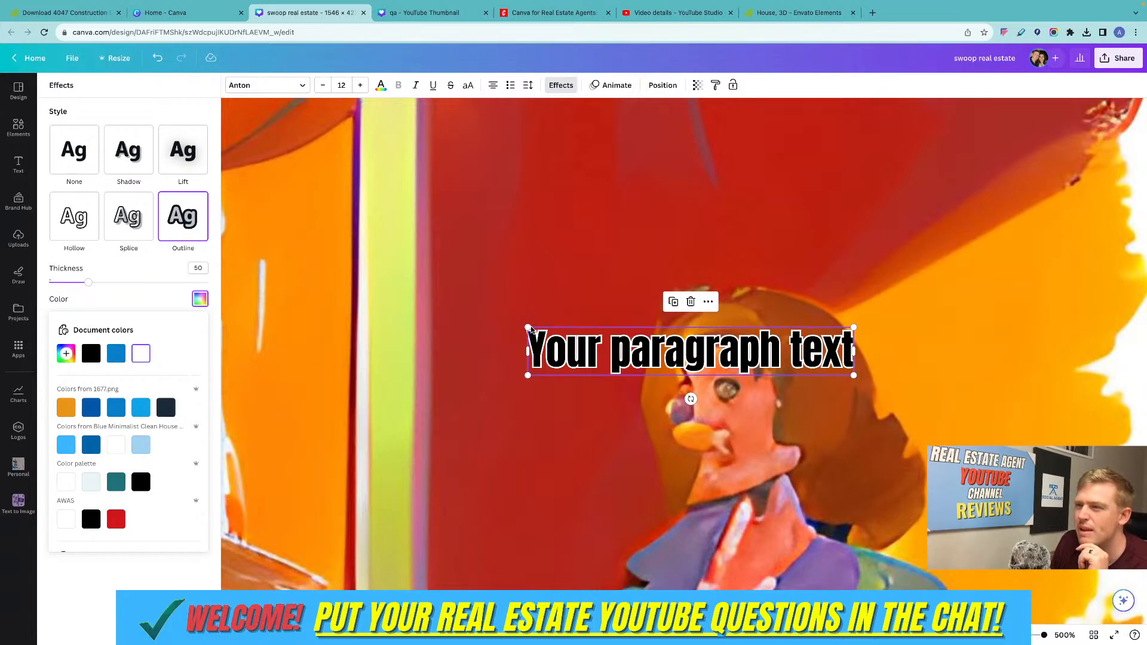
{"action": "left_click_drag", "start_coordinate": [529, 327], "coordinate": [264, 184]}
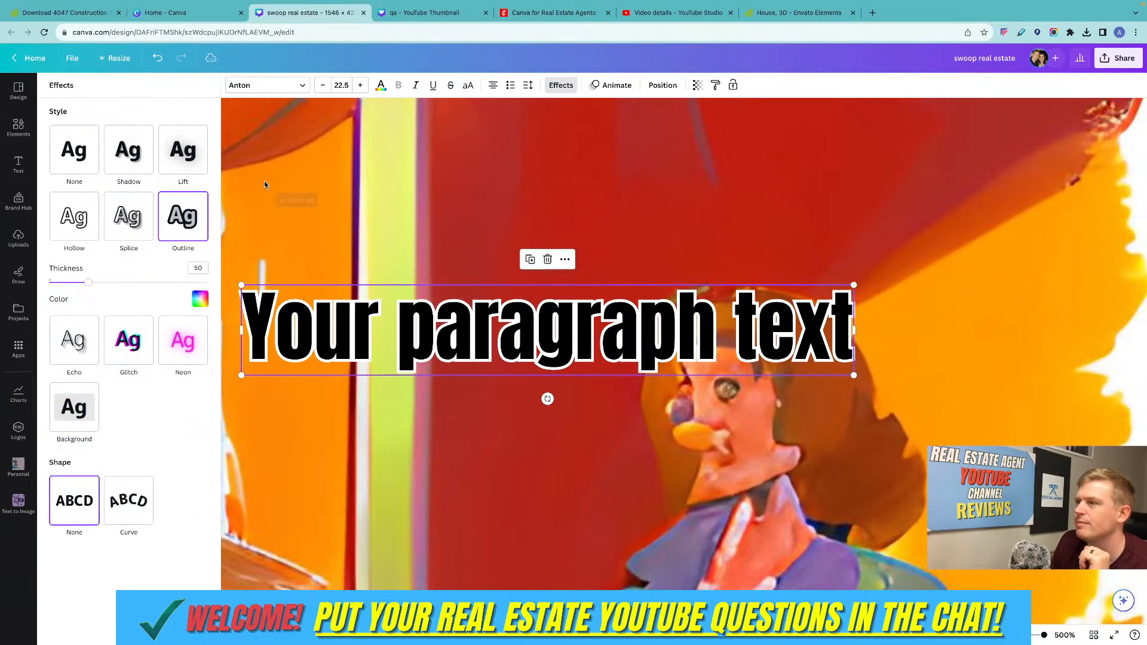
Move the paragraph text so that it overlaps the woman's head.
{"action": "left_click", "coordinate": [596, 248]}
{"action": "left_click_drag", "start_coordinate": [734, 341], "coordinate": [731, 342]}
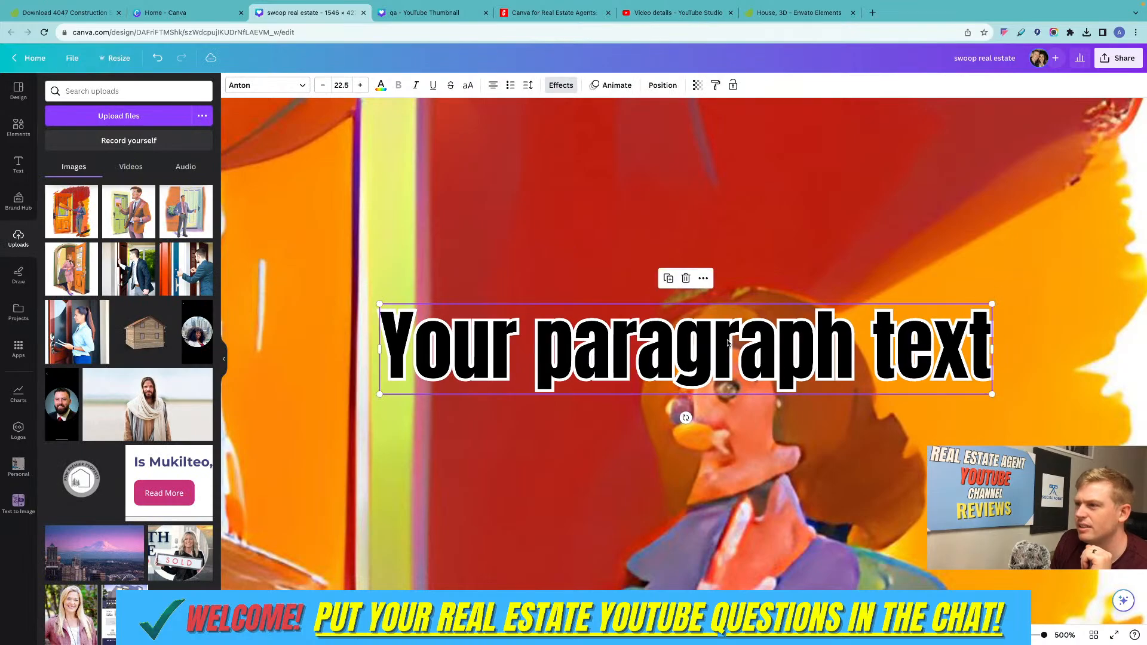
{"action": "left_click", "coordinate": [790, 229]}
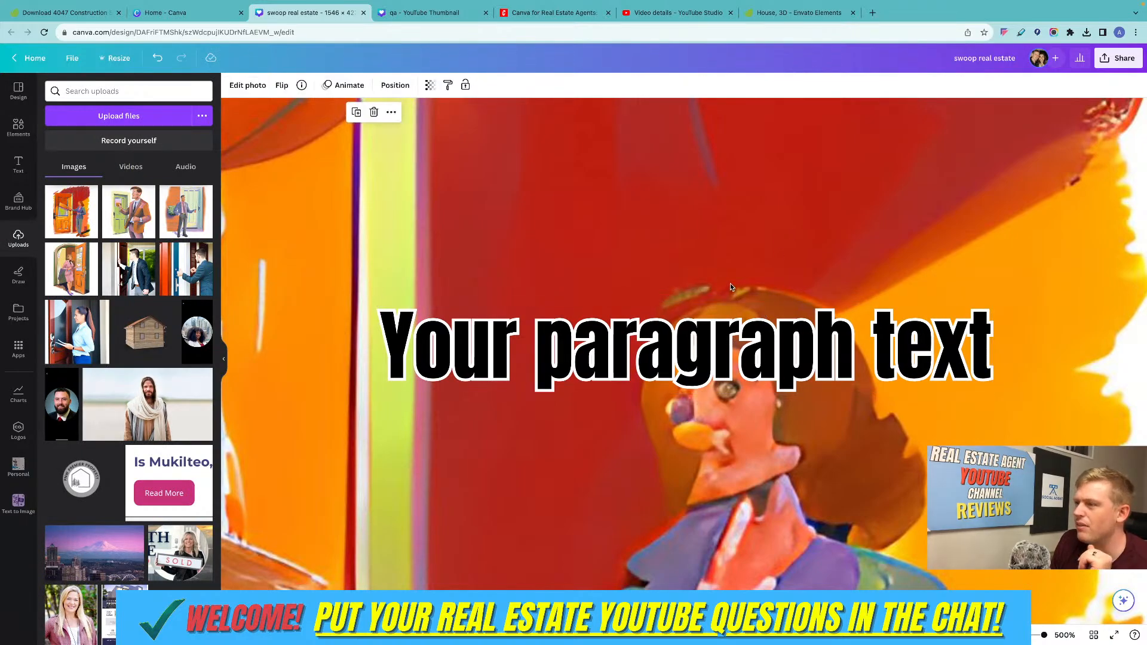
Replace the paragraph text's outline with a Shadow effect at transparency 100, trying Lift first.
{"action": "left_click", "coordinate": [609, 311]}
{"action": "left_click", "coordinate": [559, 86]}
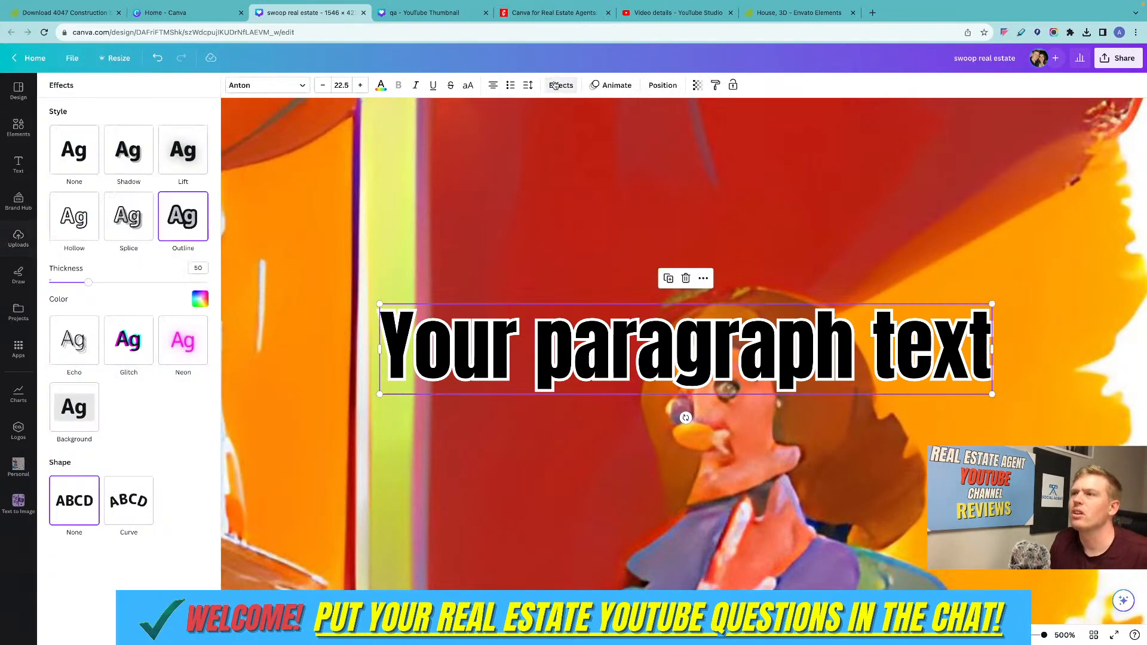
{"action": "left_click", "coordinate": [177, 157]}
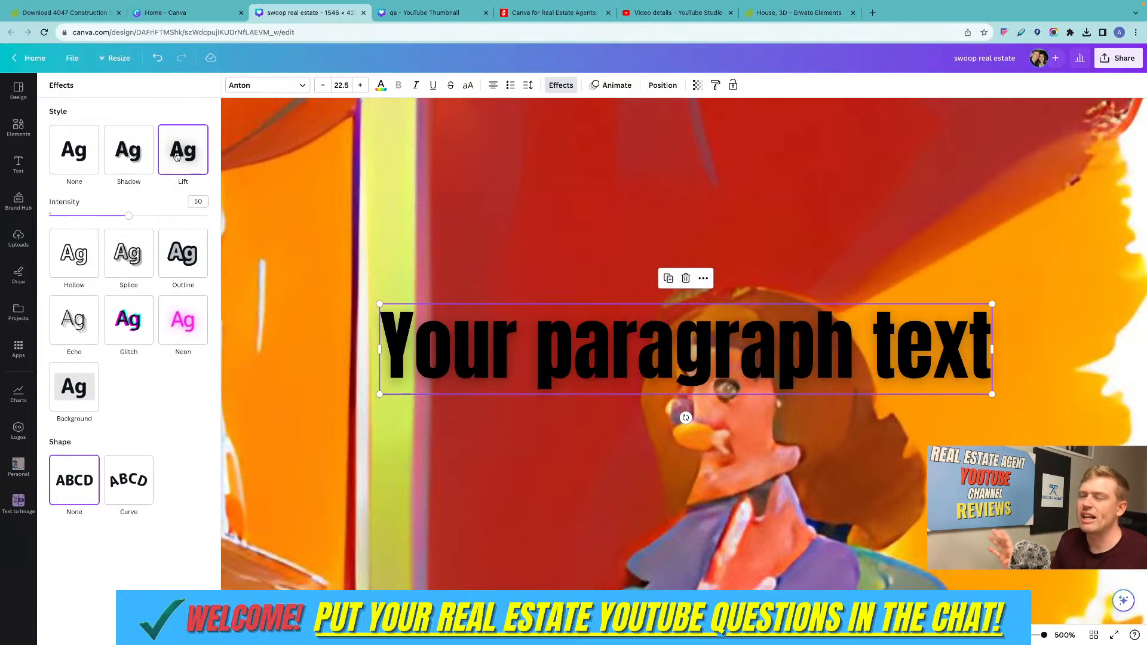
{"action": "left_click", "coordinate": [141, 160]}
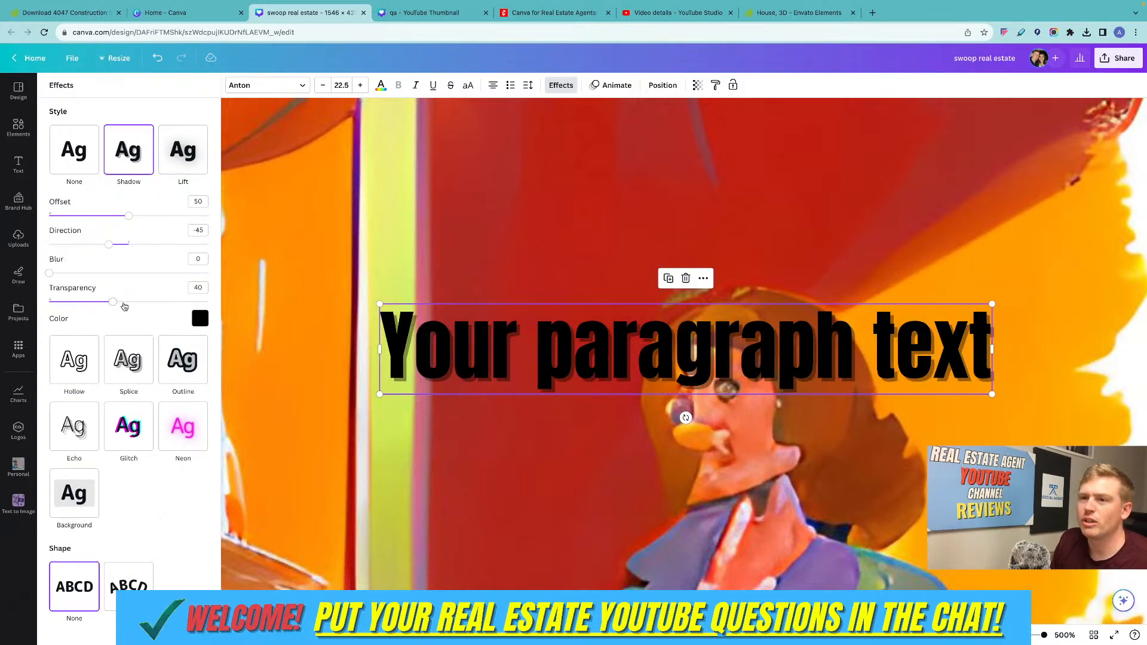
{"action": "left_click_drag", "start_coordinate": [114, 303], "coordinate": [207, 302]}
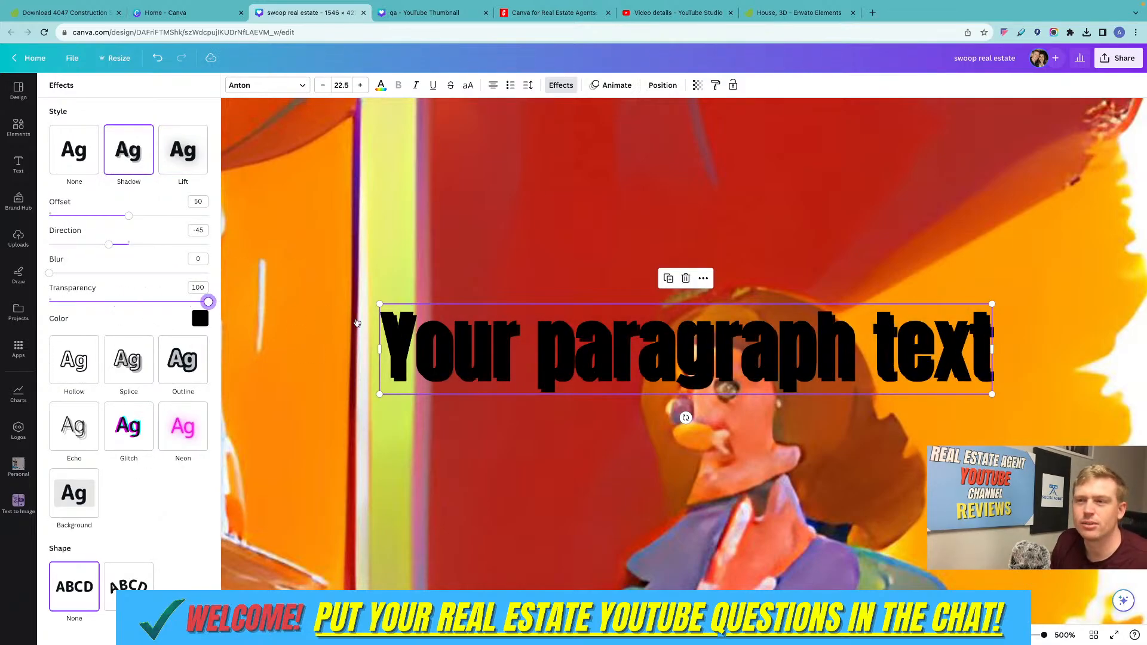
Recolor the paragraph text with the light blue from the brand logo colors.
{"action": "left_click", "coordinate": [381, 85]}
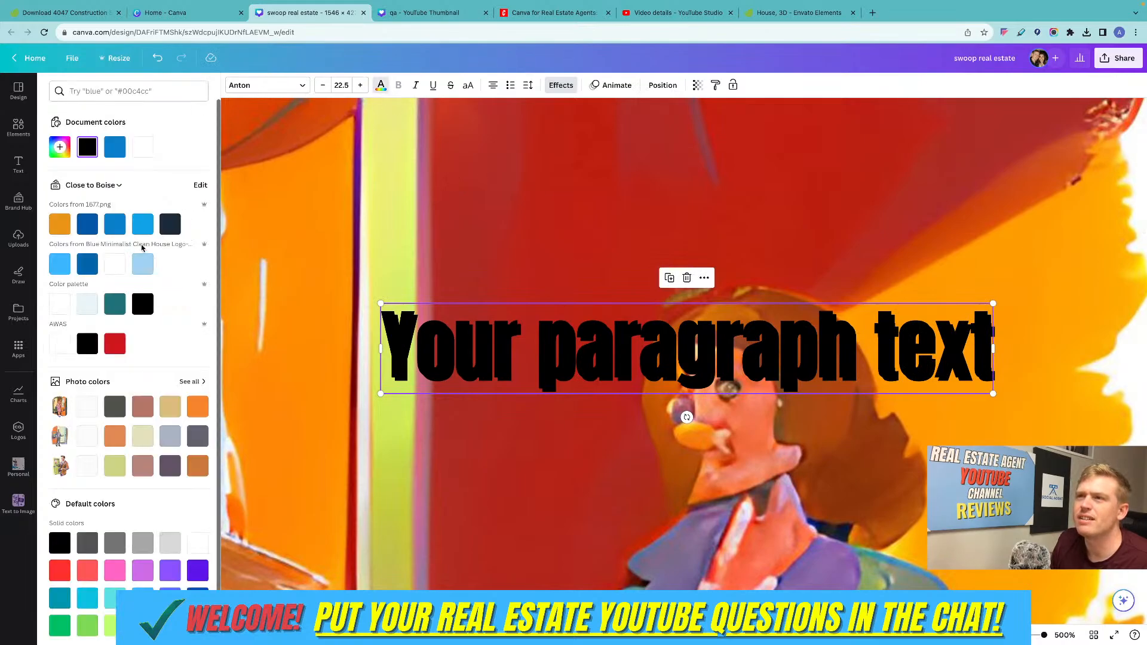
{"action": "left_click", "coordinate": [142, 264]}
{"action": "left_click", "coordinate": [746, 231]}
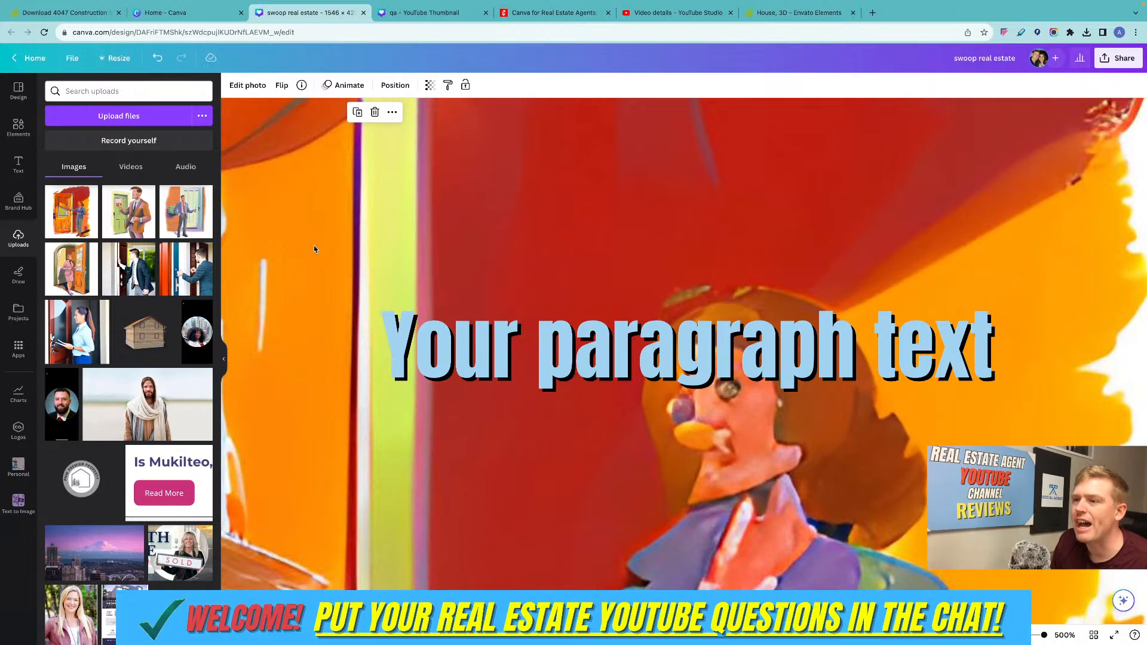
Apply the Splice effect to the paragraph text and change its text color to the brand's dark navy.
{"action": "left_click", "coordinate": [522, 338]}
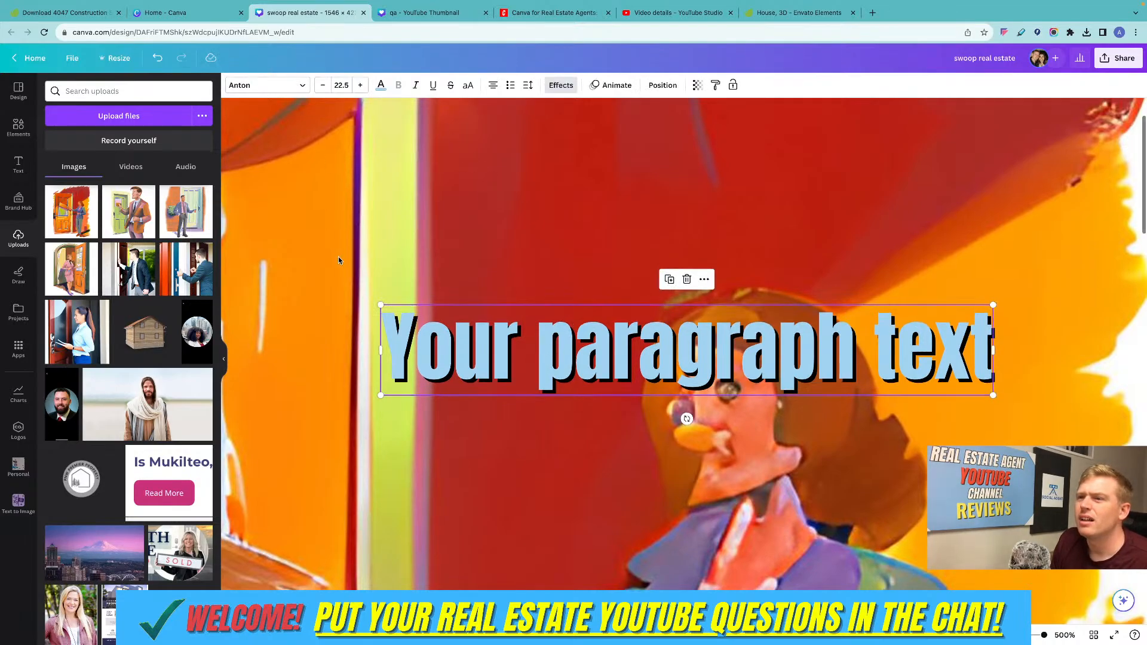
{"action": "left_click", "coordinate": [560, 85]}
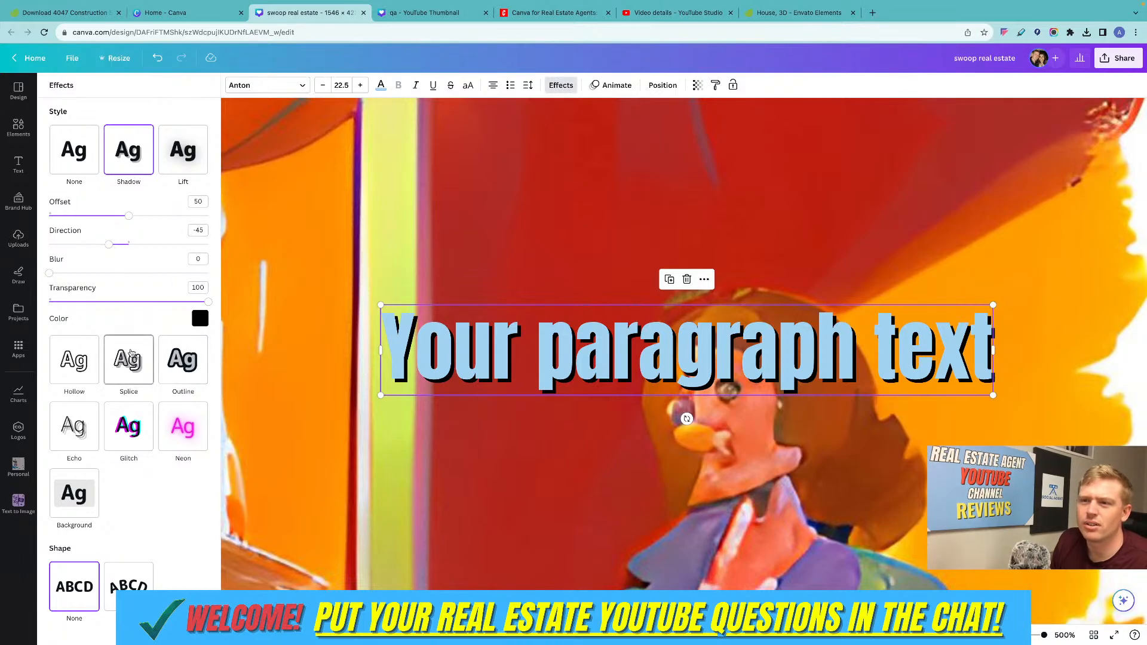
{"action": "left_click", "coordinate": [125, 371]}
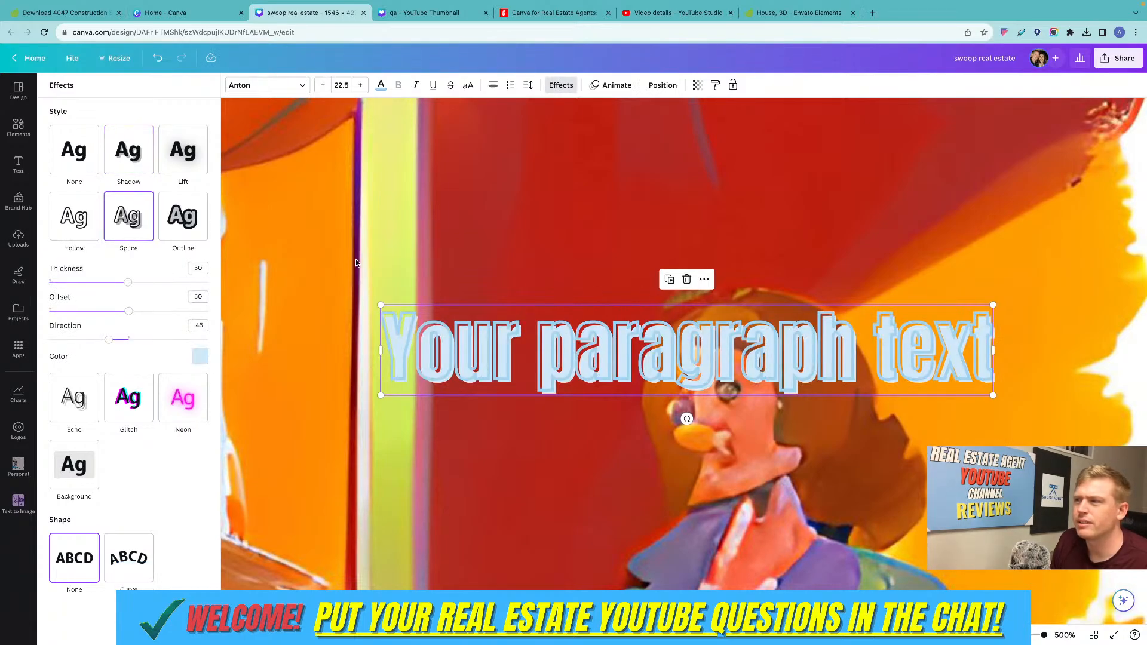
{"action": "left_click", "coordinate": [380, 85]}
{"action": "left_click", "coordinate": [169, 224]}
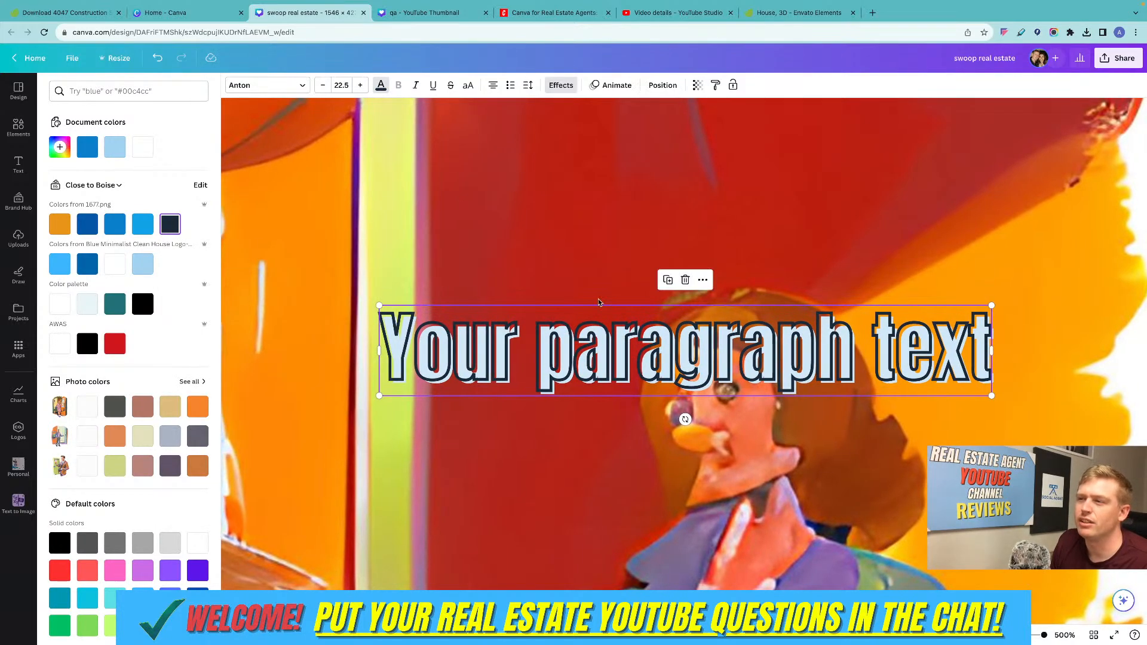
Apply the Neon effect at intensity 100 to the paragraph text and set its color to the brand orange.
{"action": "left_click", "coordinate": [562, 86]}
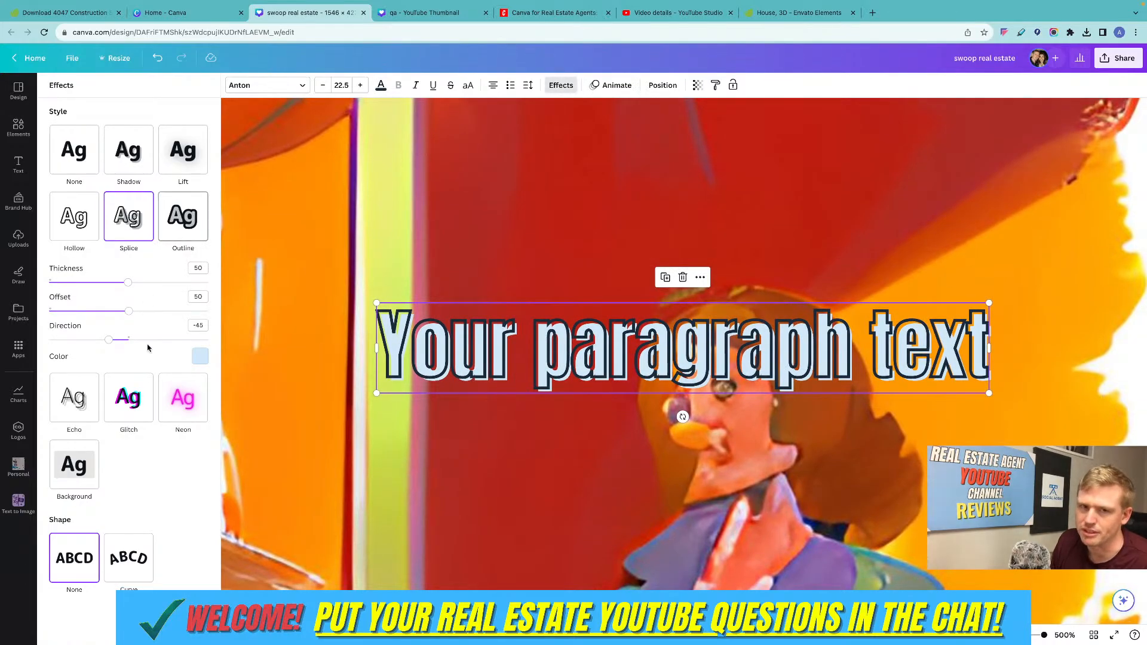
{"action": "left_click", "coordinate": [183, 398]}
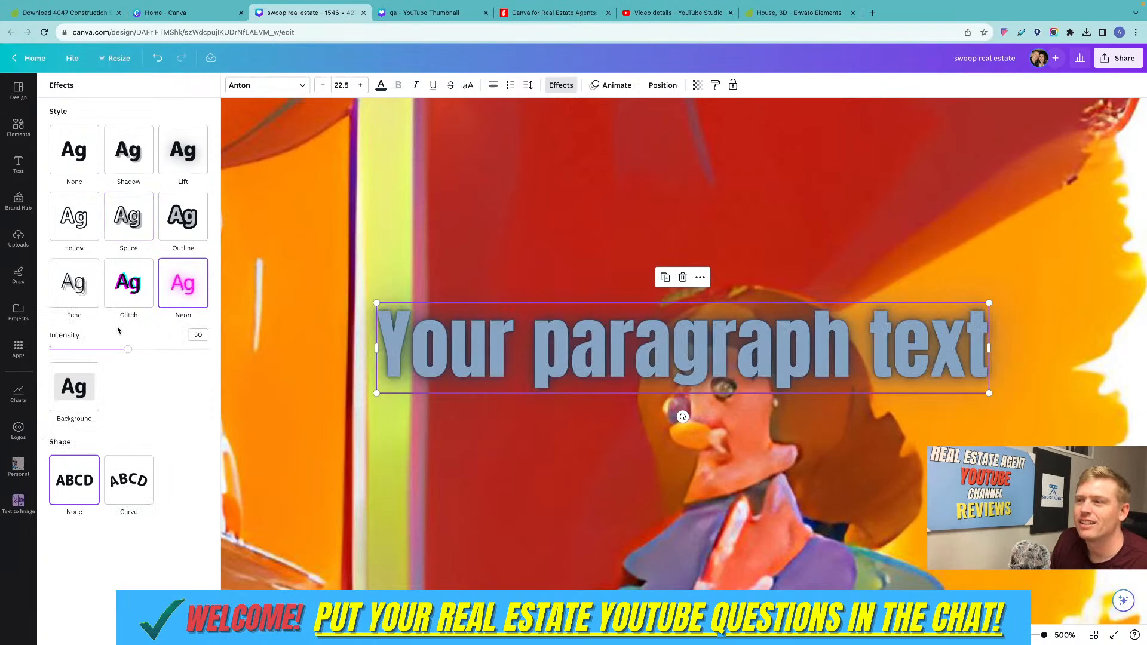
{"action": "left_click_drag", "start_coordinate": [136, 351], "coordinate": [215, 346]}
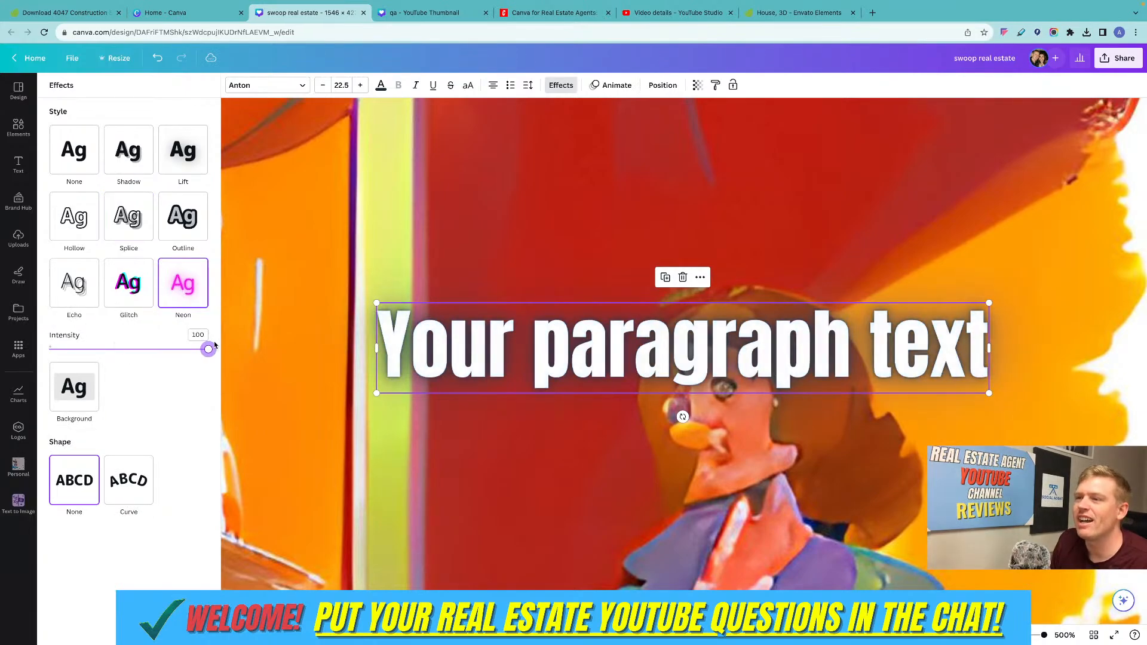
{"action": "left_click", "coordinate": [381, 86]}
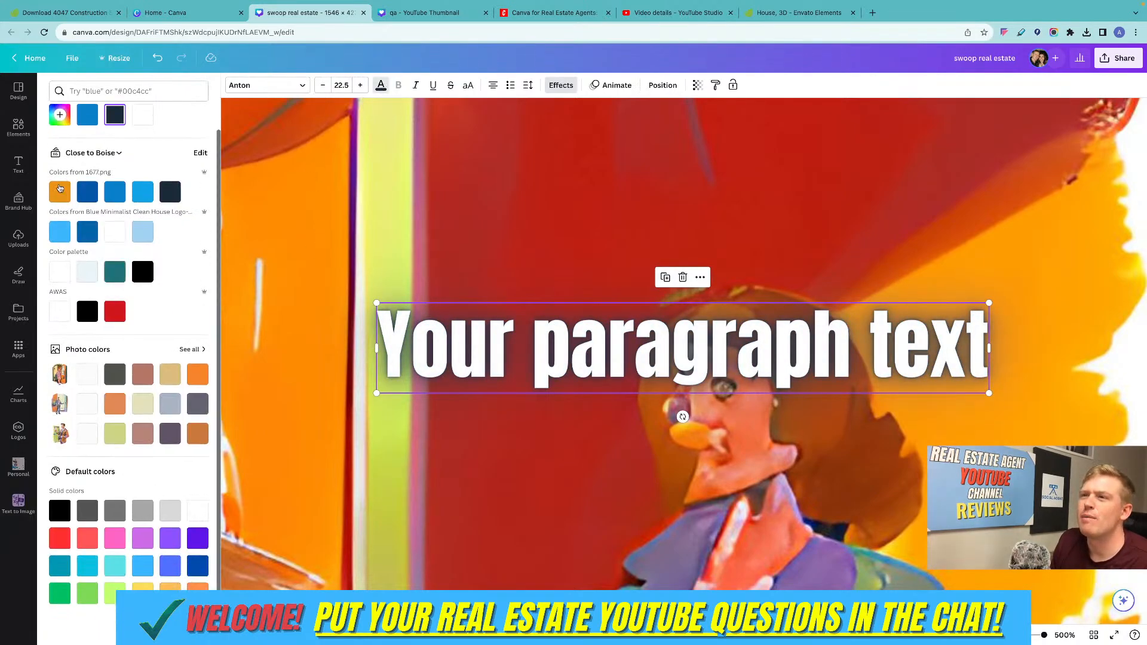
{"action": "left_click", "coordinate": [60, 189]}
{"action": "scroll", "coordinate": [506, 264], "scroll_direction": "up", "scroll_amount": 2}
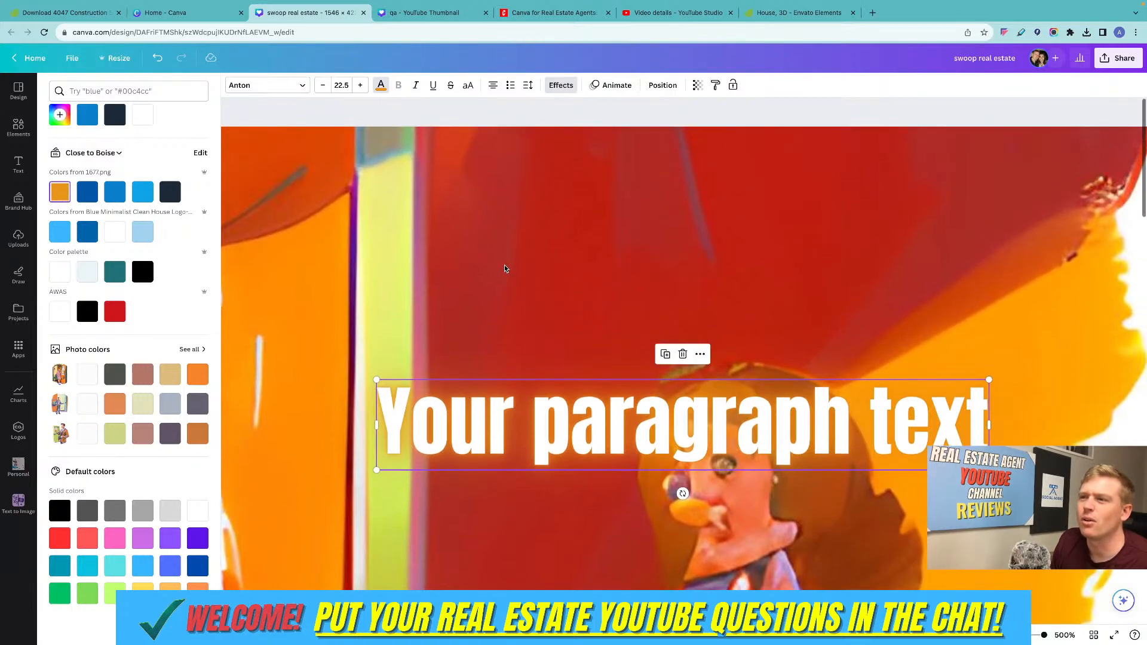
Try the Glitch effect, apply a Background effect to the paragraph text instead, and shrink the text to size 14.6.
{"action": "left_click", "coordinate": [561, 90]}
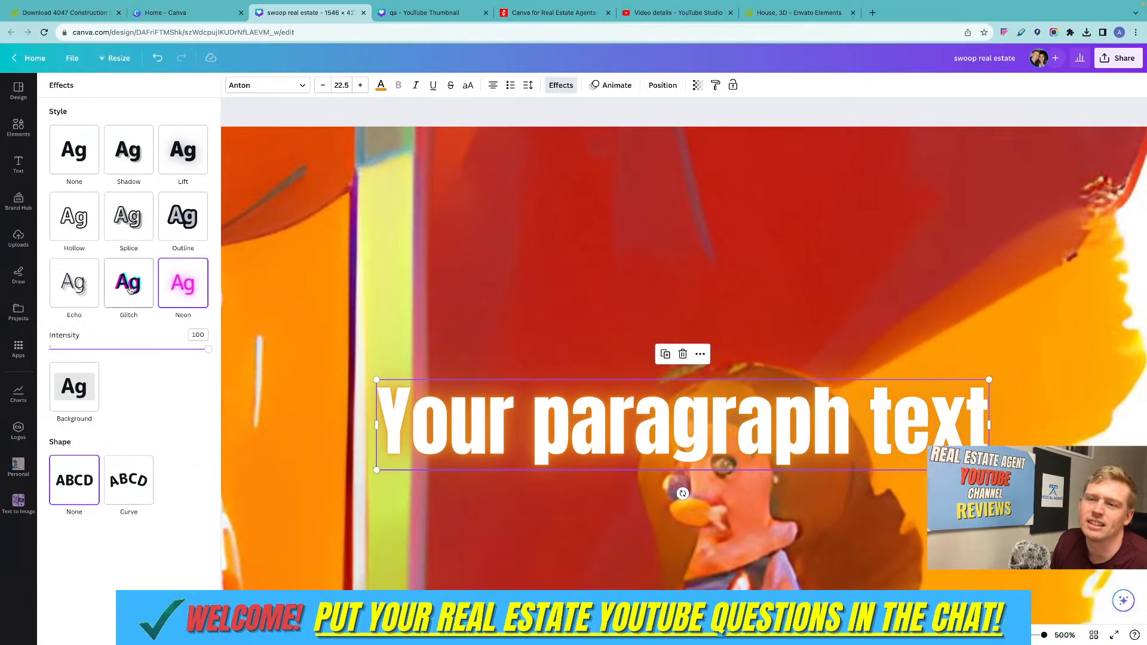
{"action": "left_click", "coordinate": [132, 294]}
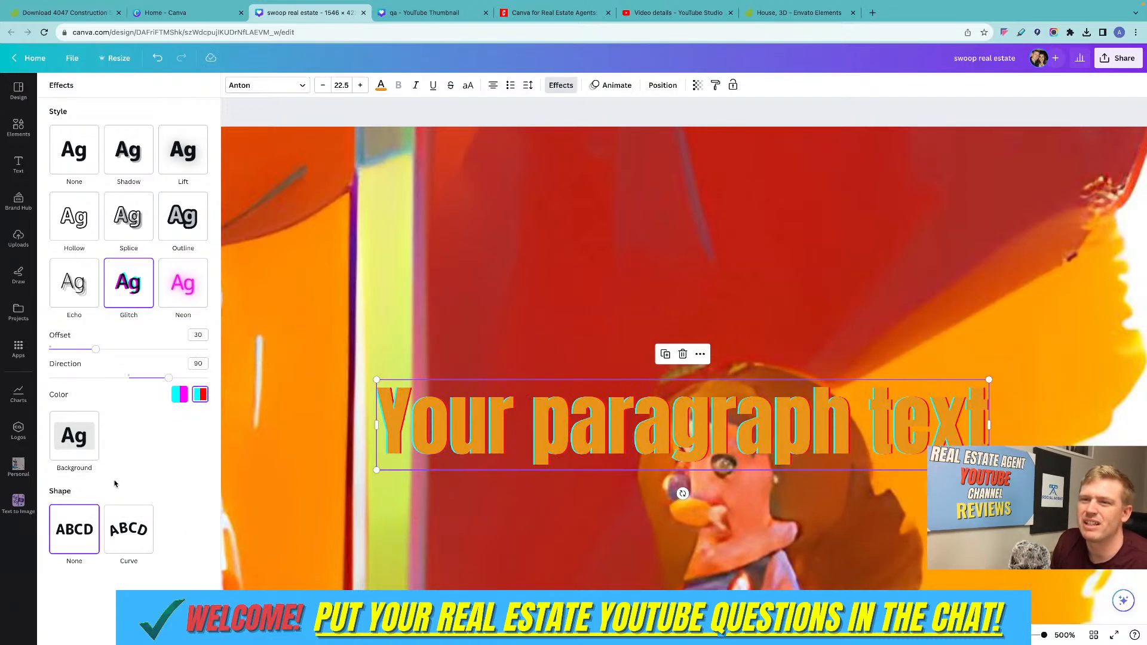
{"action": "left_click", "coordinate": [74, 439]}
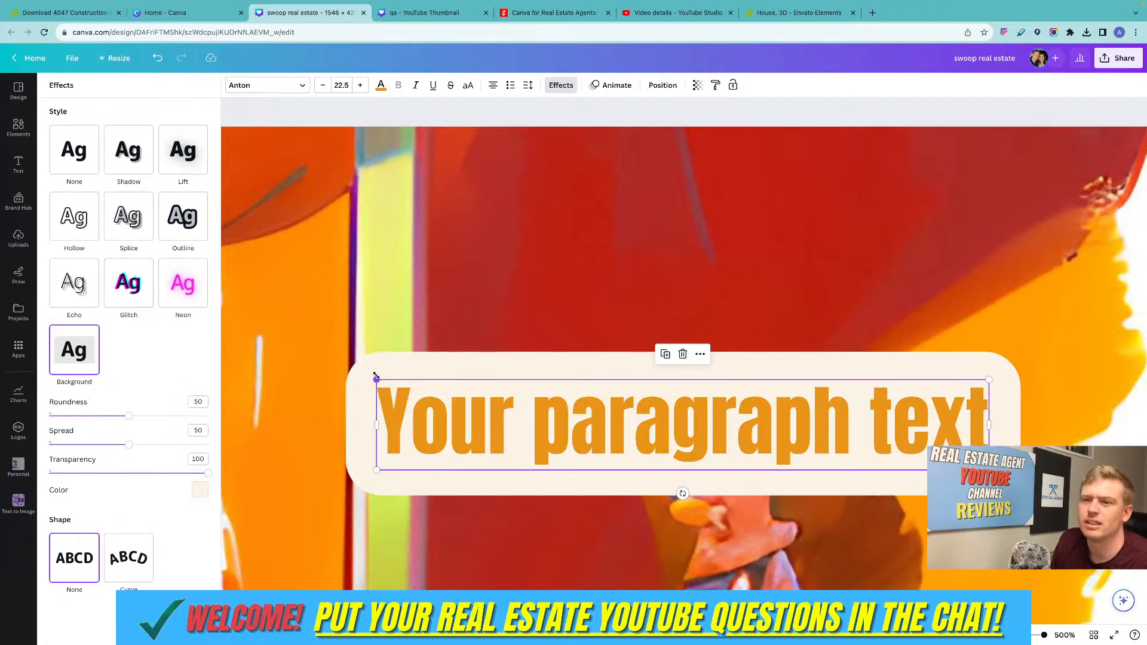
{"action": "left_click_drag", "start_coordinate": [376, 376], "coordinate": [591, 412]}
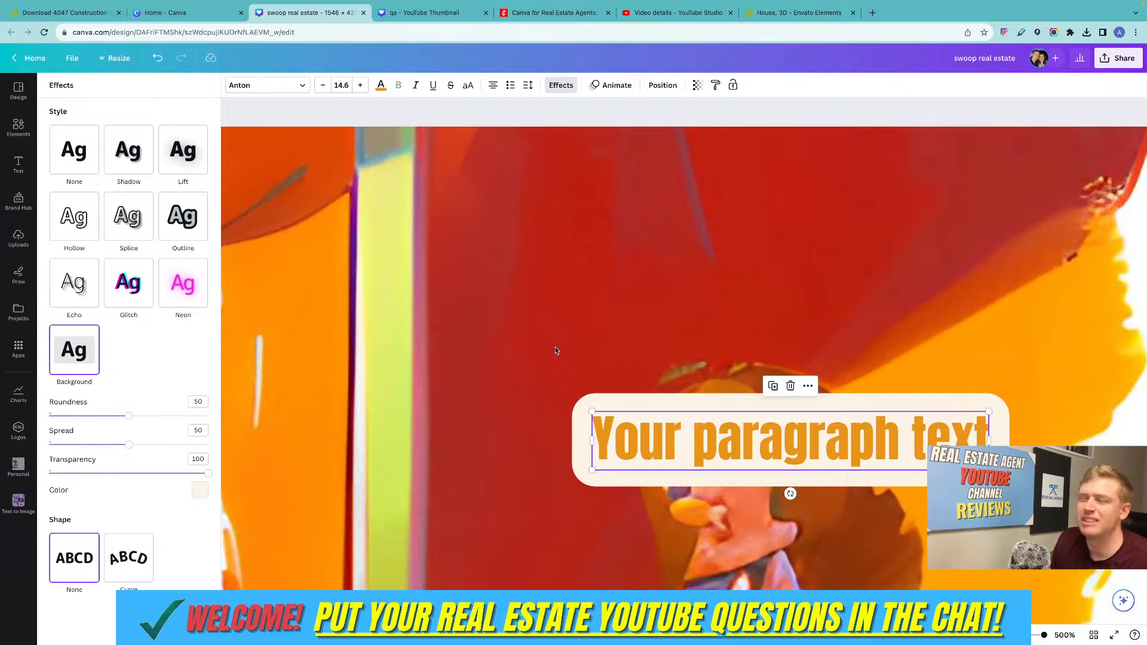
{"action": "scroll", "coordinate": [638, 406], "scroll_direction": "down", "scroll_amount": 1}
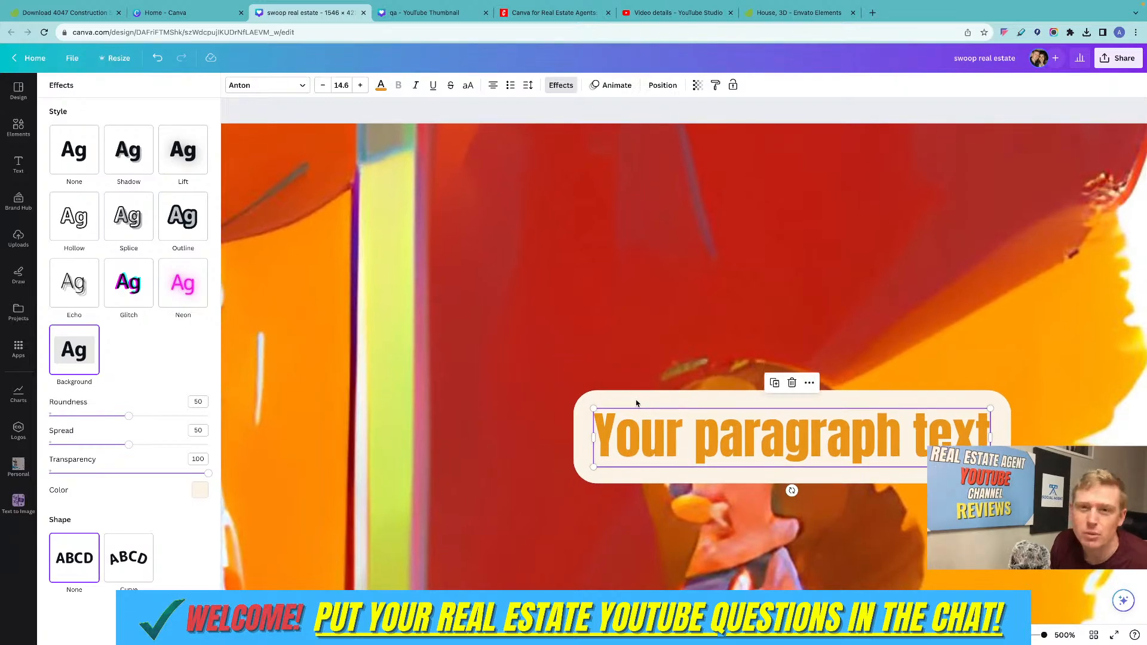
{"action": "left_click", "coordinate": [571, 305]}
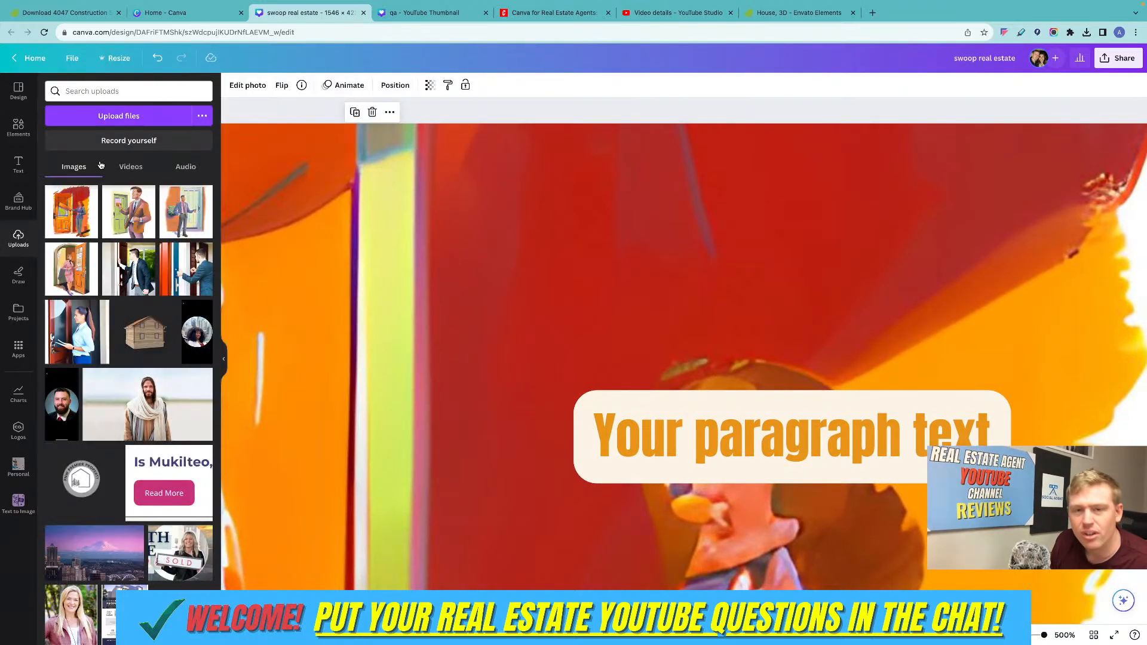
Clear the "sky" element search and bring up the recent template searches for this design.
{"action": "left_click", "coordinate": [15, 137]}
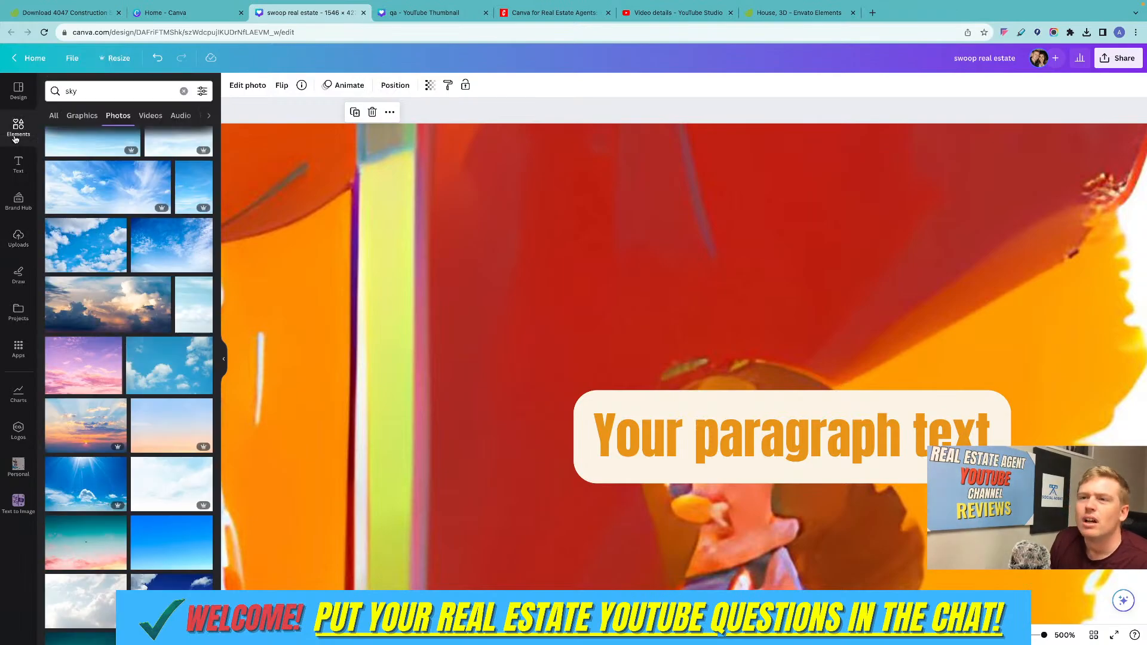
{"action": "left_click", "coordinate": [182, 92]}
{"action": "left_click", "coordinate": [17, 90]}
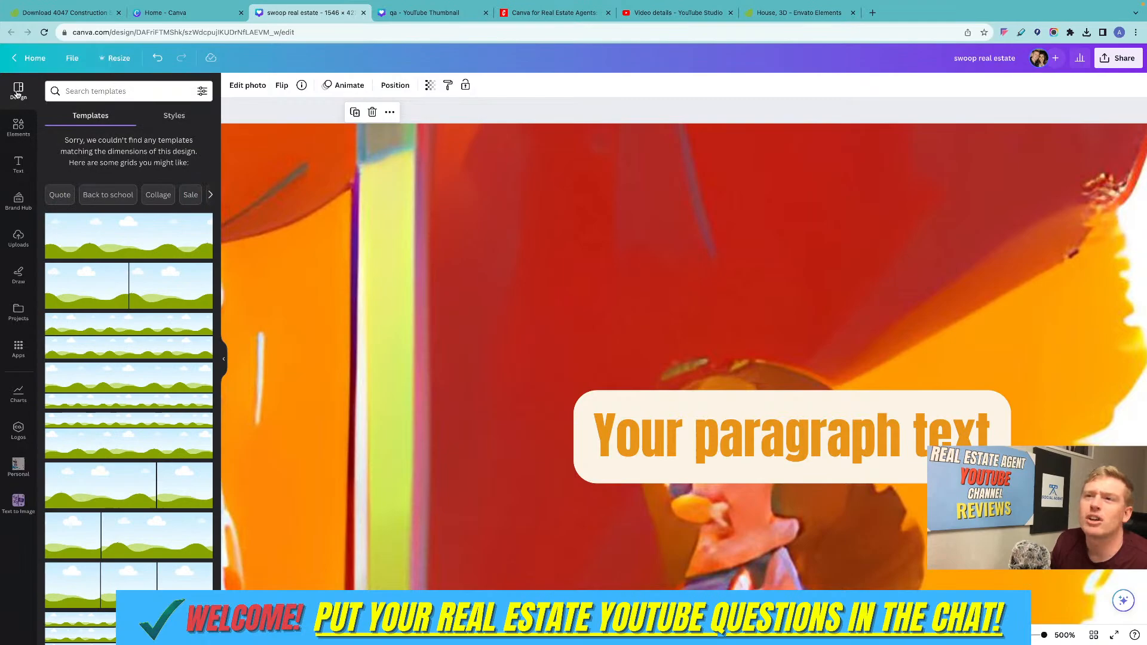
{"action": "left_click", "coordinate": [119, 93]}
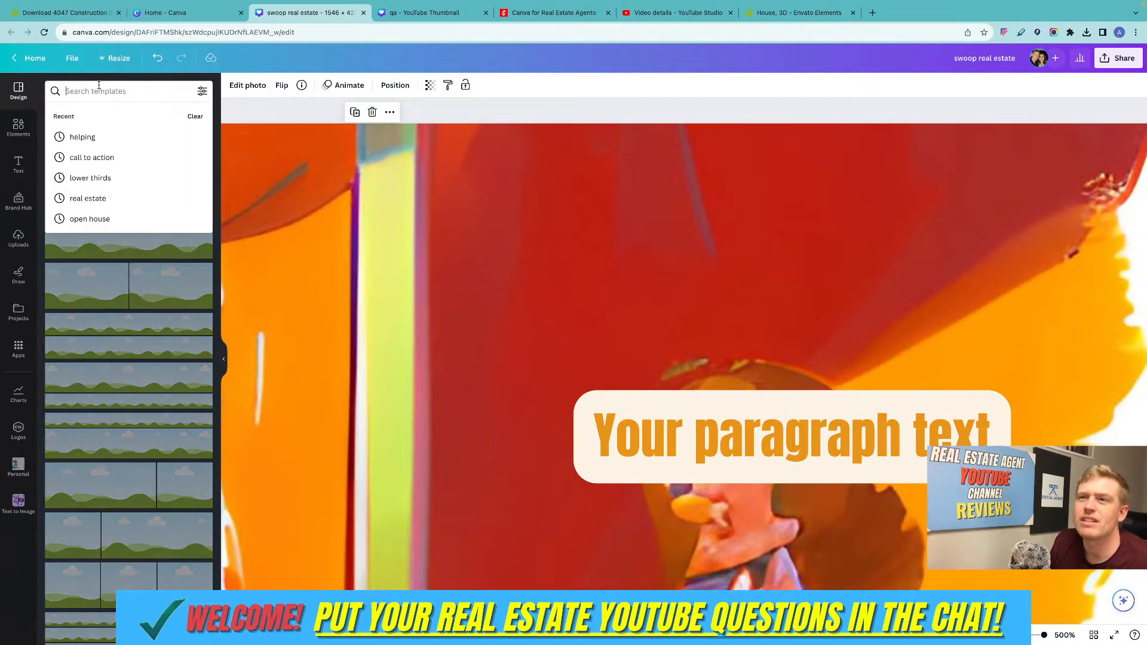
Return to the Canva home page and search the templates for "real estate listing".
{"action": "left_click", "coordinate": [36, 59]}
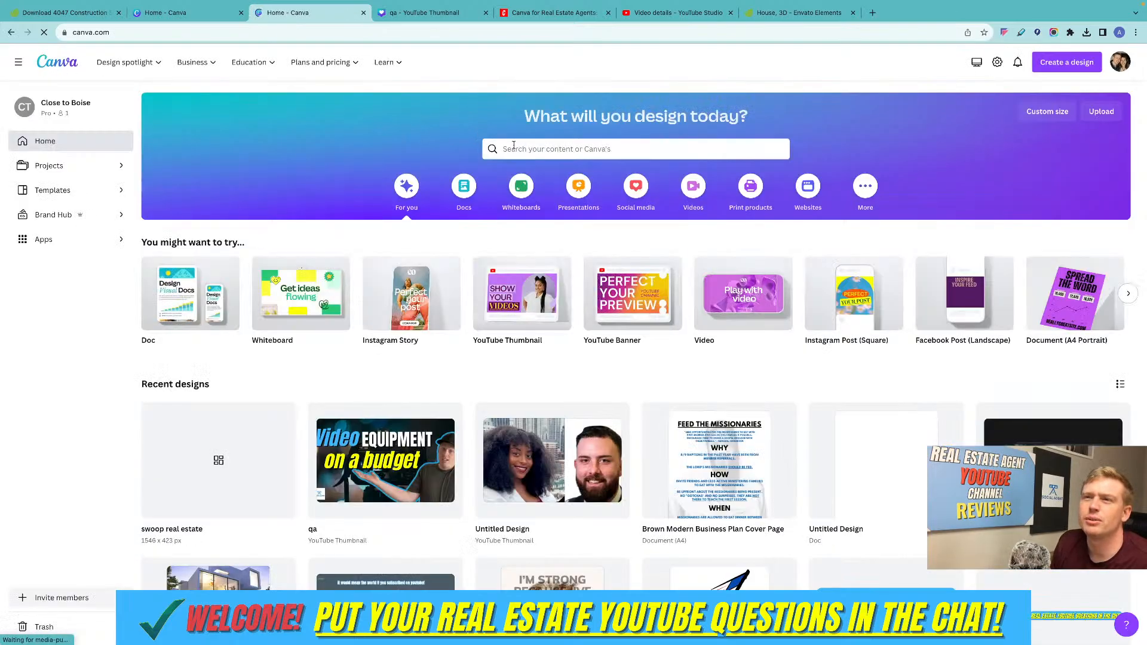
{"action": "left_click", "coordinate": [514, 147]}
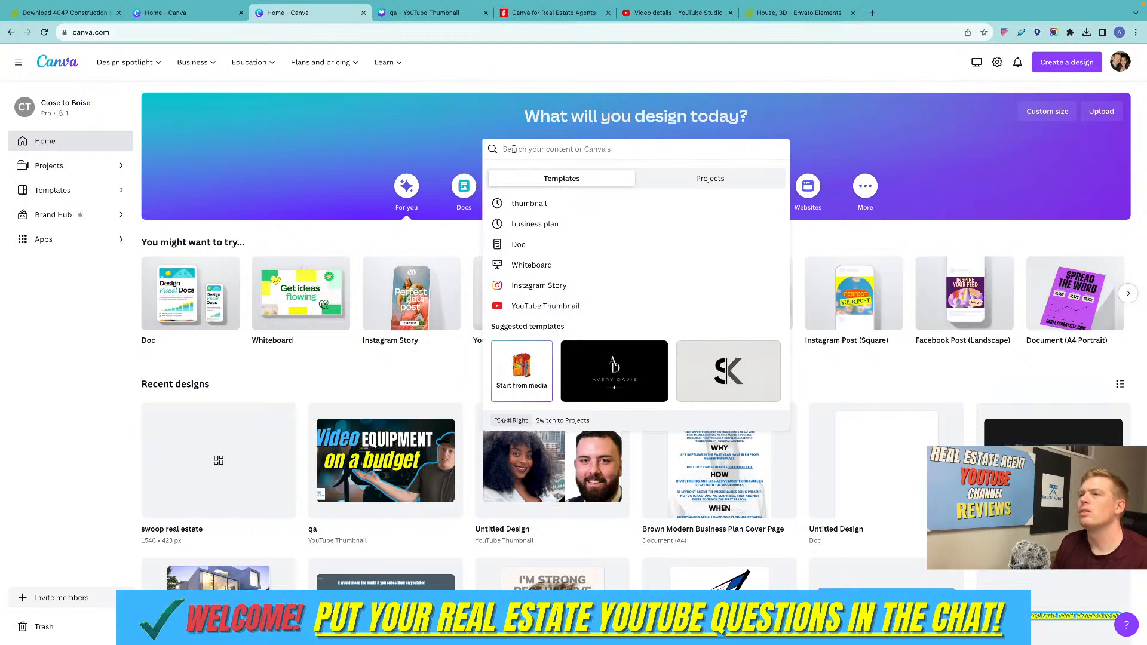
{"action": "type", "text": "t"}
{"action": "key", "text": "BackSpace"}
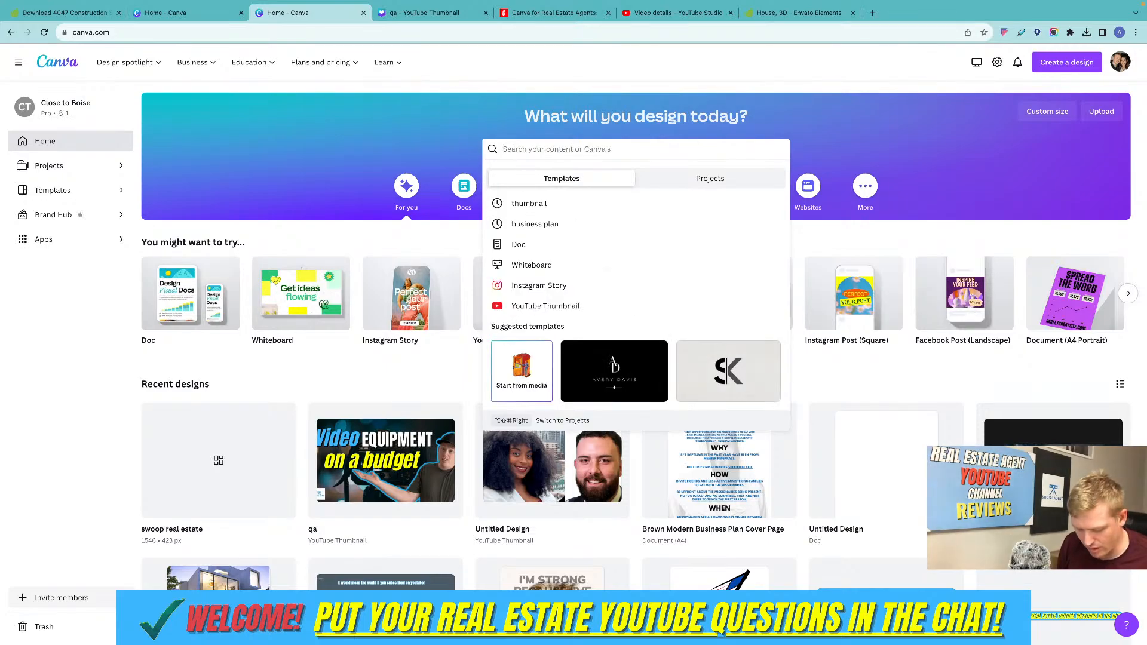
{"action": "type", "text": "r"}
{"action": "key", "text": "BackSpace"}
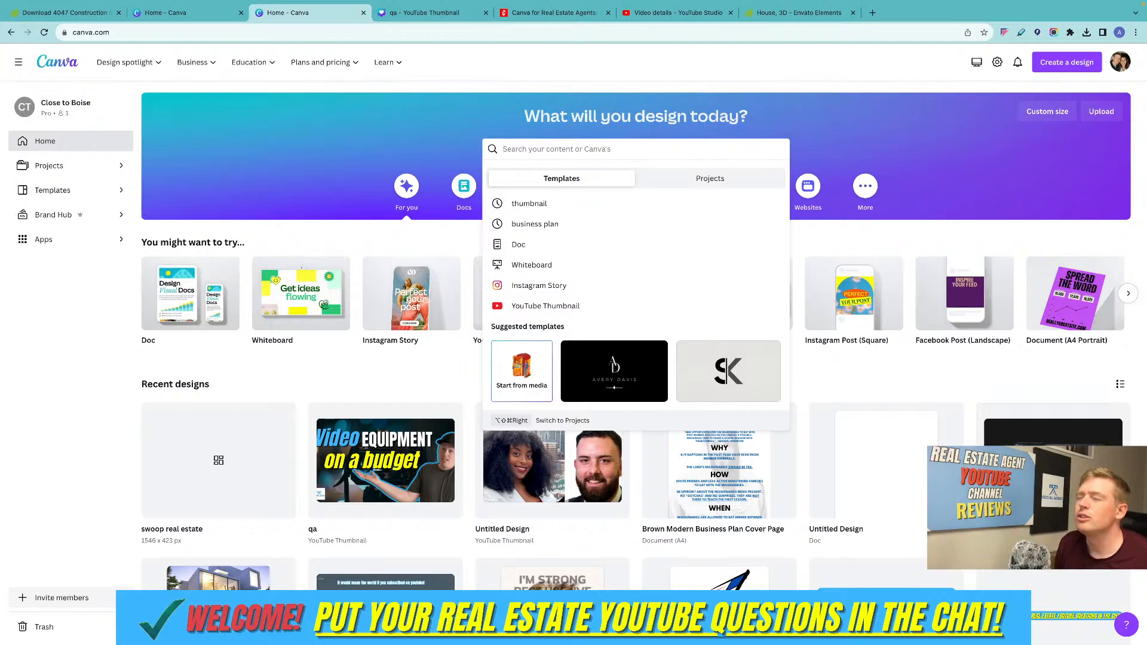
{"action": "type", "text": "real estate"}
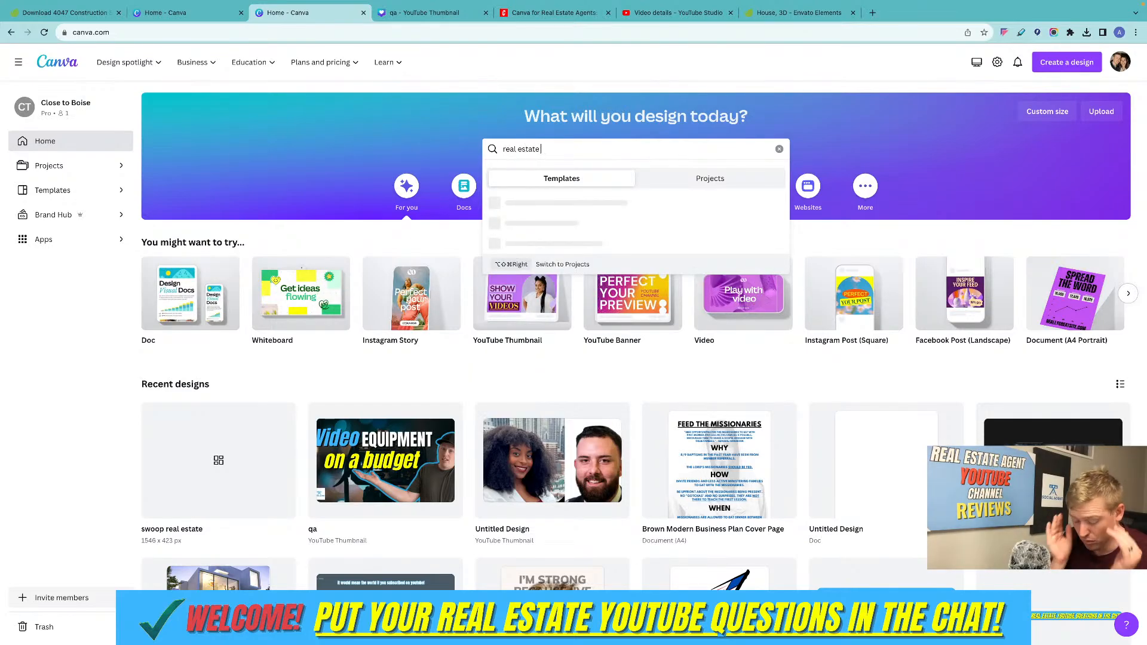
{"action": "type", "text": " listing"}
{"action": "key", "text": "Return"}
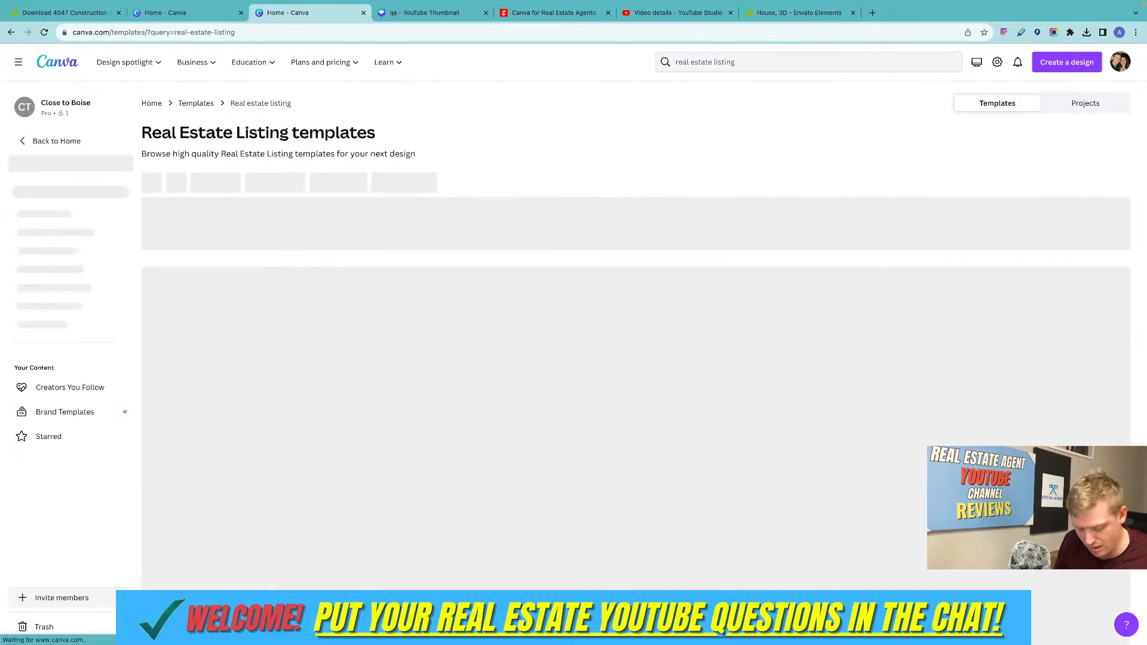
Browse the real estate listing templates and open the preview of the Real Estate Listing Flyer.
{"action": "scroll", "coordinate": [440, 285], "scroll_direction": "down", "scroll_amount": 2}
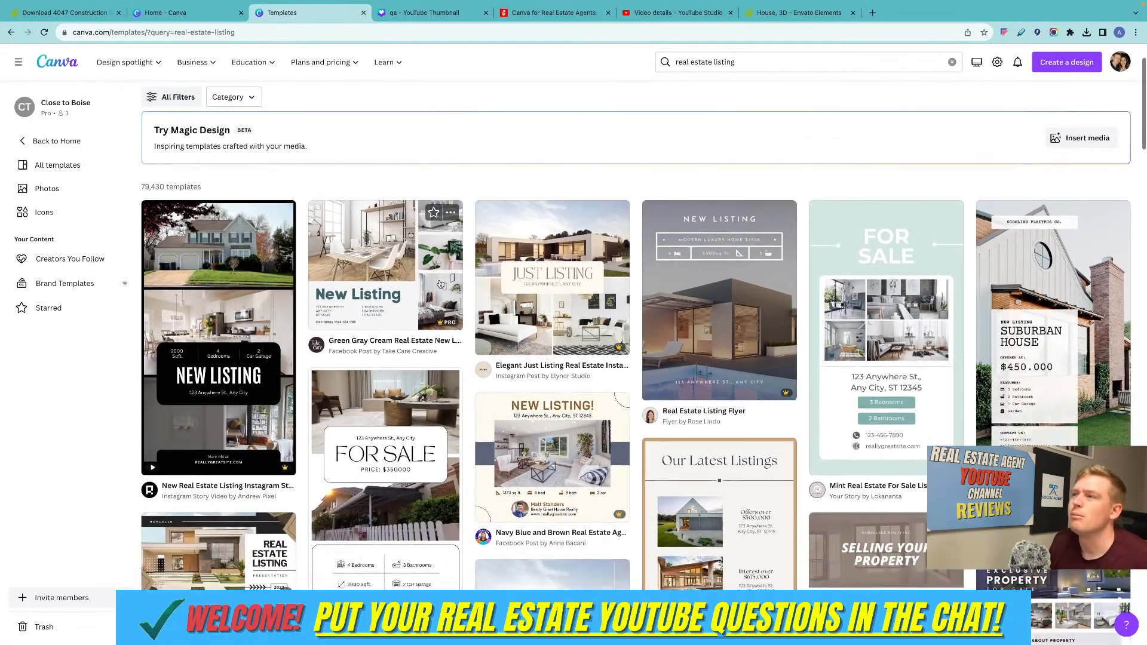
{"action": "scroll", "coordinate": [440, 285], "scroll_direction": "down", "scroll_amount": 3}
{"action": "scroll", "coordinate": [440, 284], "scroll_direction": "up", "scroll_amount": 3}
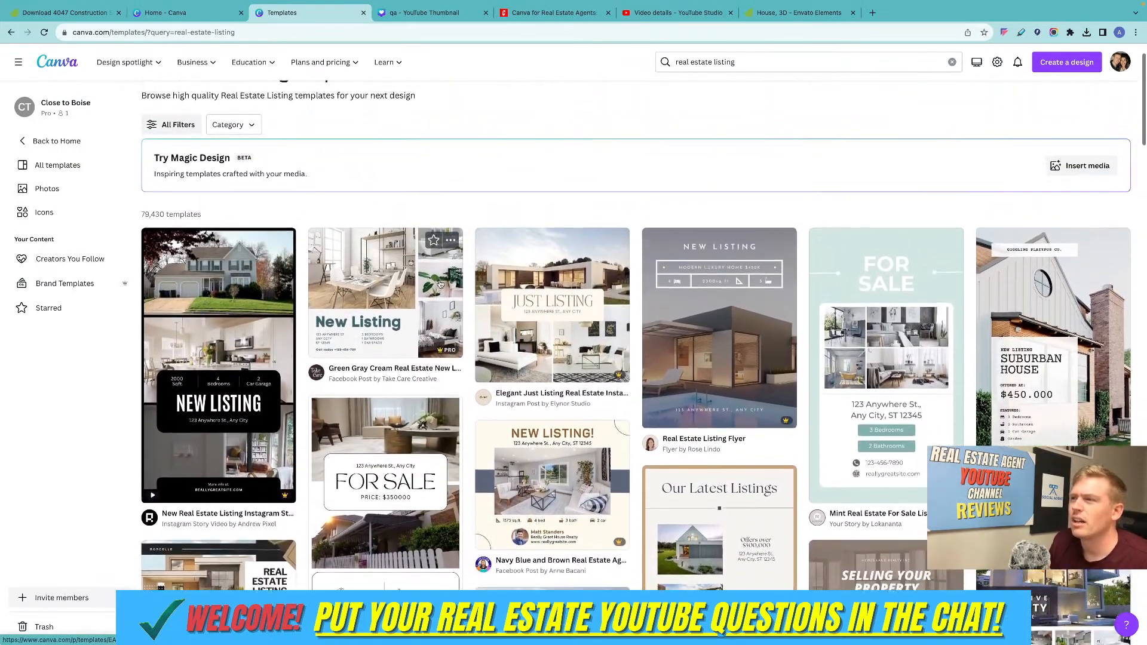
{"action": "left_click", "coordinate": [723, 326]}
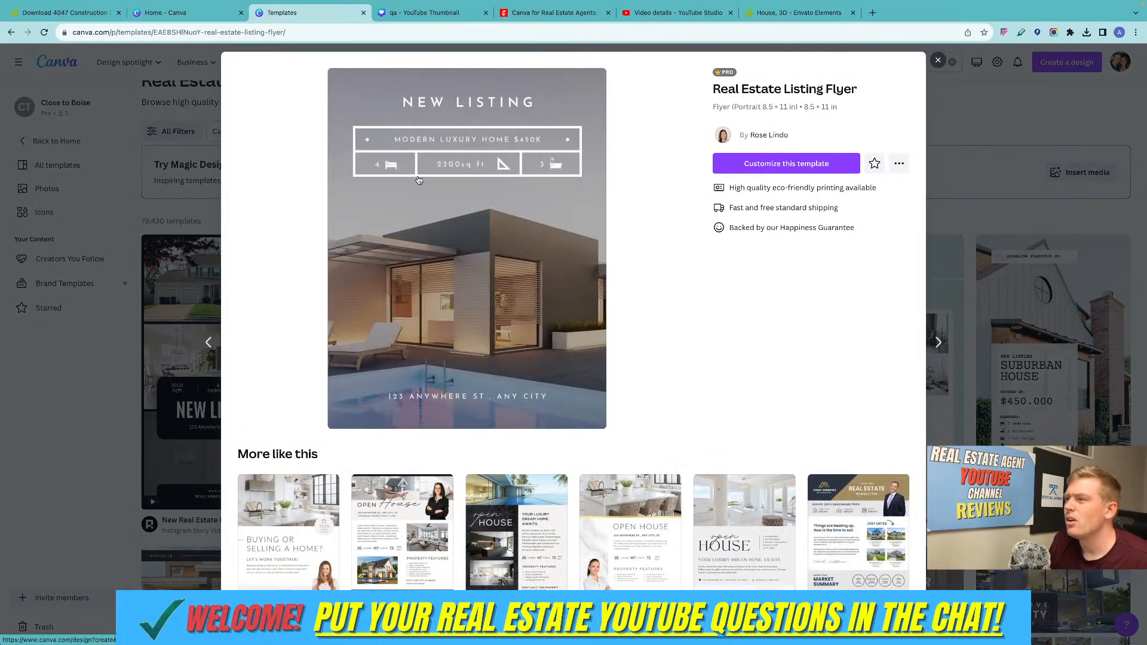
Customize the Real Estate Listing Flyer template and replace its background photo with the uploaded wooden house image.
{"action": "left_click", "coordinate": [761, 166]}
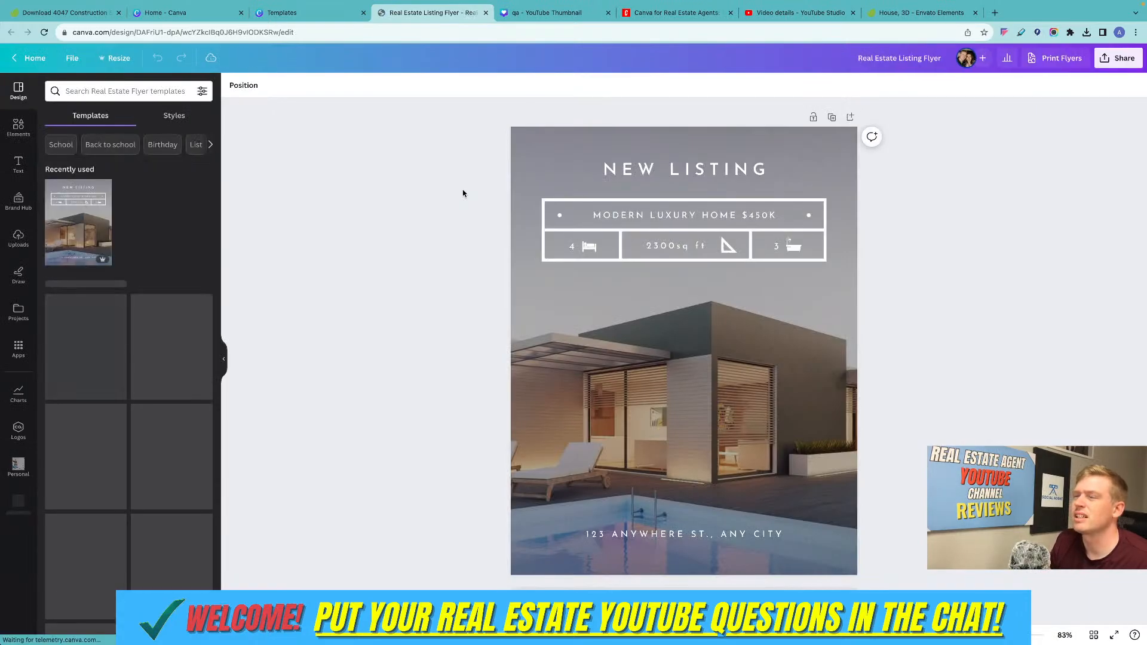
{"action": "left_click", "coordinate": [739, 357]}
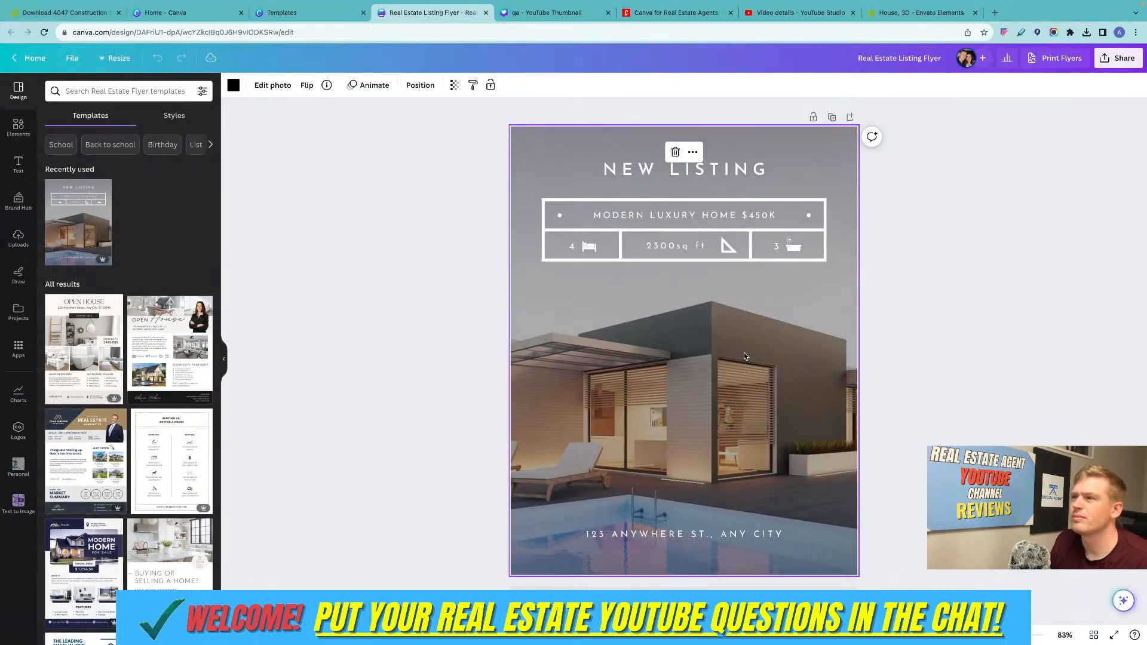
{"action": "left_click", "coordinate": [17, 123]}
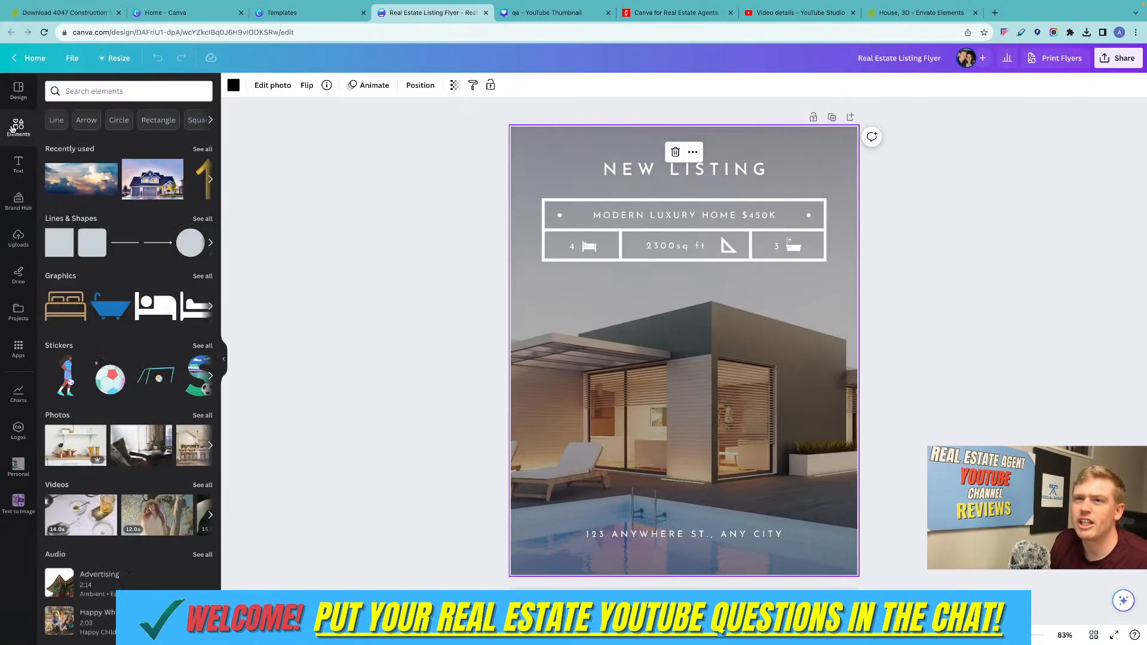
{"action": "left_click", "coordinate": [17, 239]}
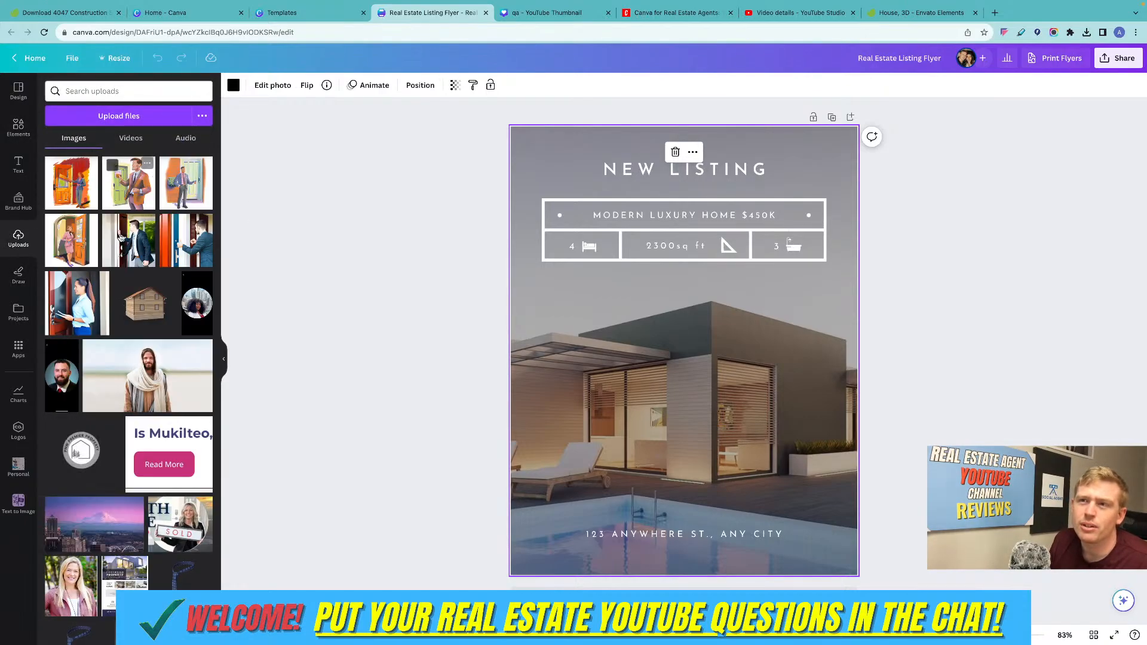
{"action": "scroll", "coordinate": [141, 303], "scroll_direction": "down", "scroll_amount": 1}
{"action": "left_click_drag", "start_coordinate": [139, 301], "coordinate": [514, 336]}
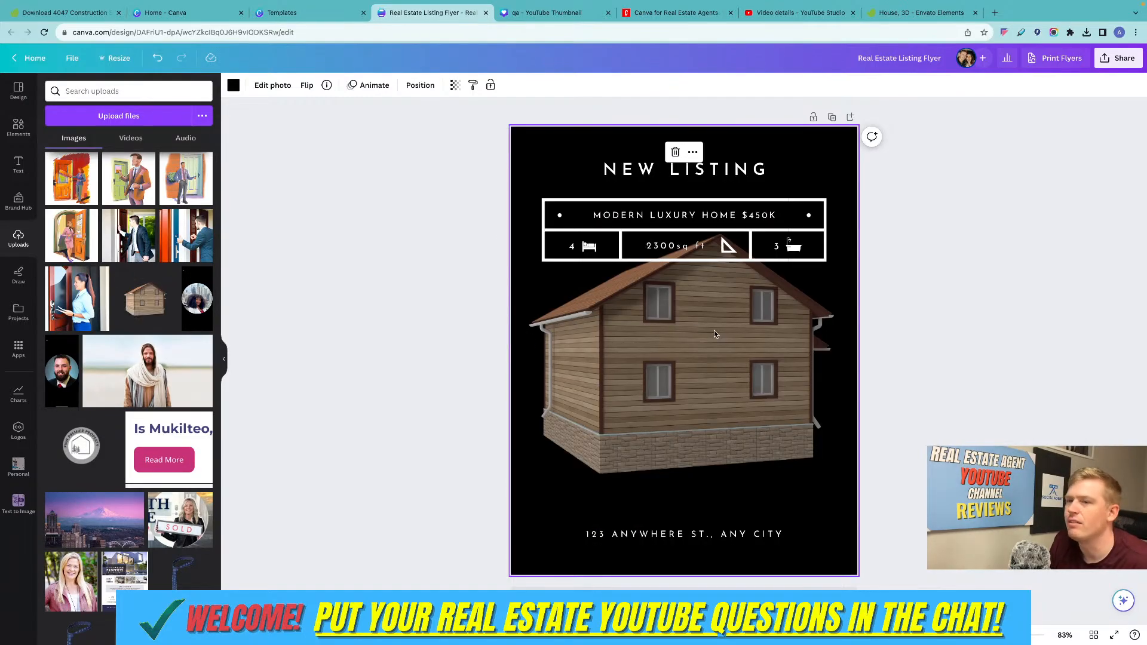
{"action": "left_click", "coordinate": [952, 242]}
Check that the flyer's heading, price and square footage texts, and bed and bathtub icons can be selected individually.
{"action": "left_click", "coordinate": [696, 175]}
{"action": "left_click", "coordinate": [666, 217]}
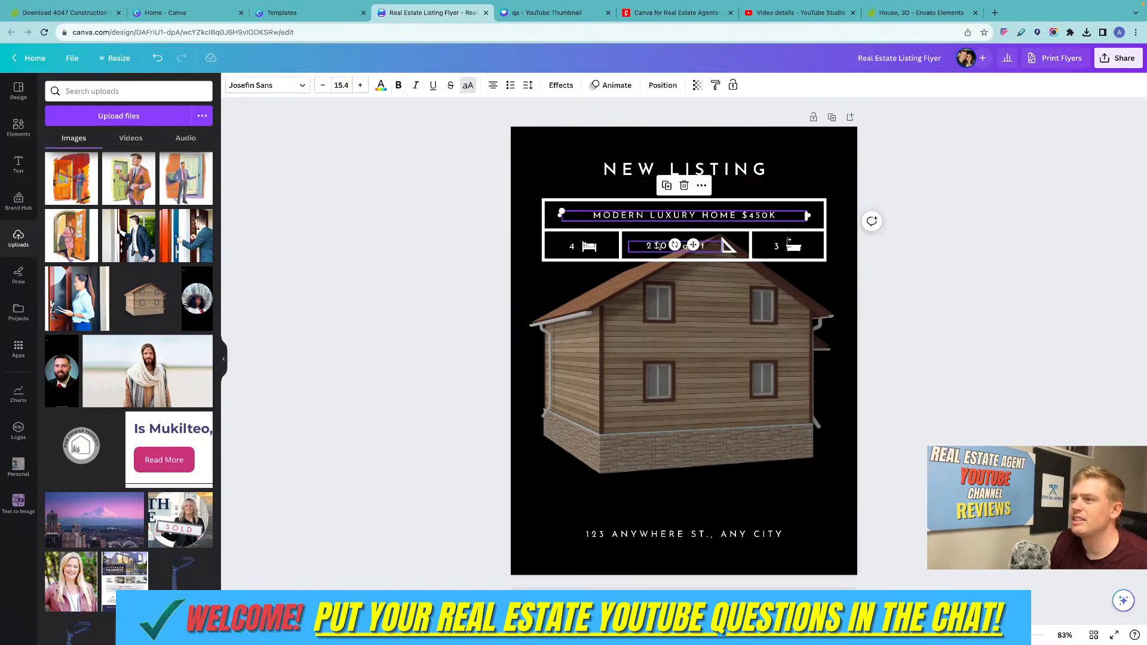
{"action": "left_click", "coordinate": [588, 246]}
{"action": "left_click", "coordinate": [791, 244]}
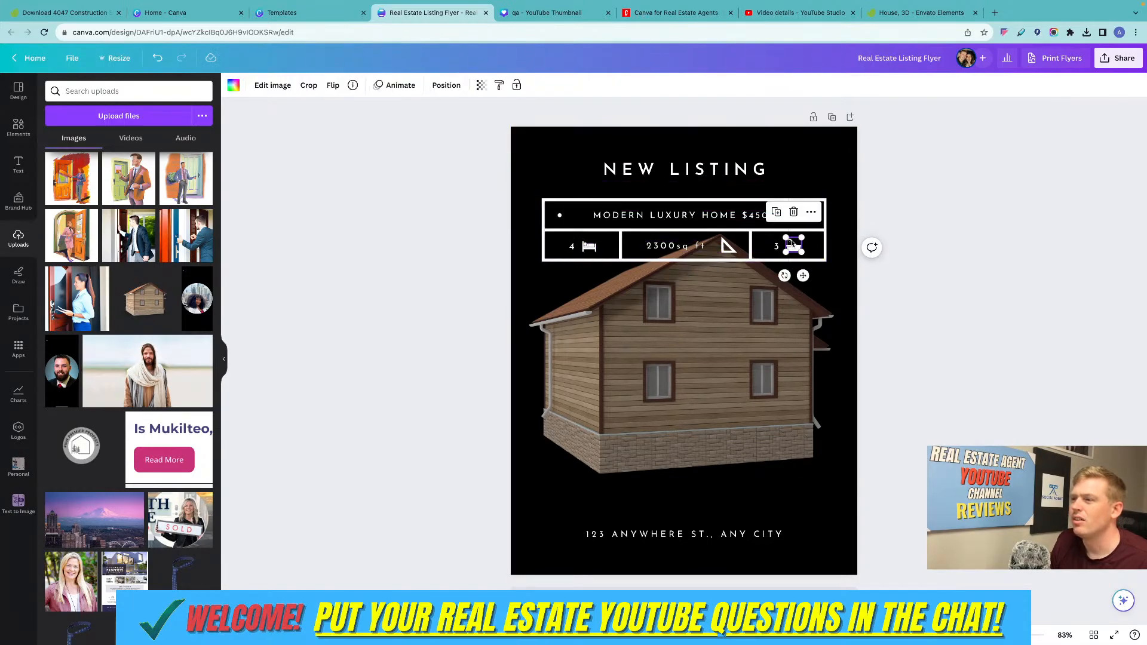
{"action": "left_click", "coordinate": [1008, 319]}
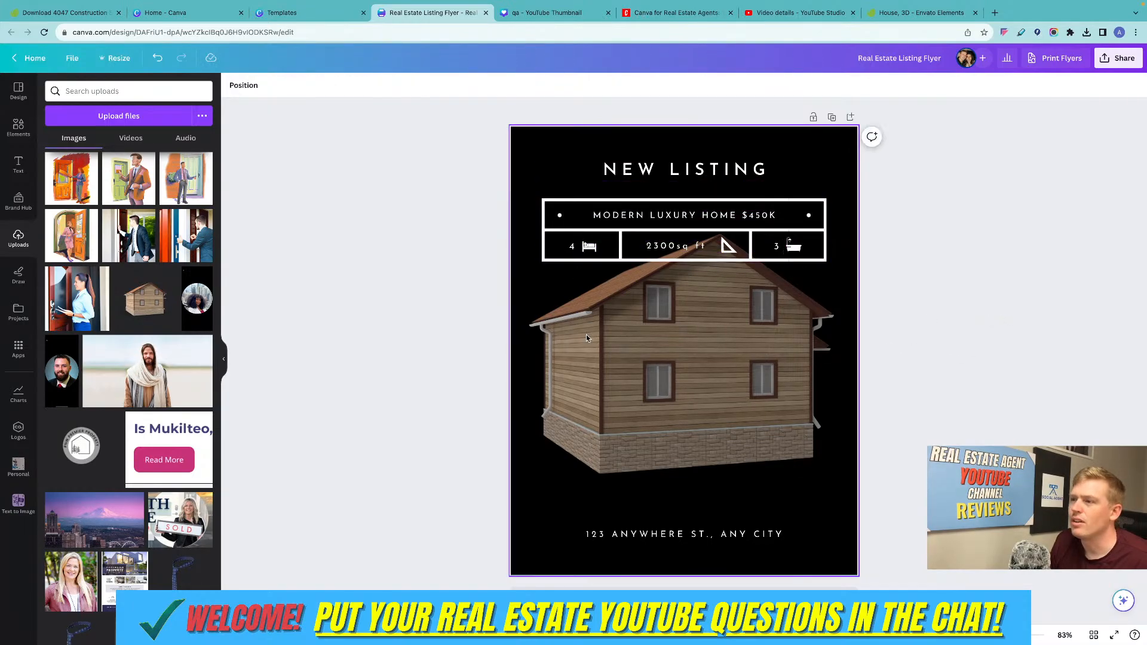
Add the uploaded photo of the agent holding a SOLD sign, shrink it, and place it at the house's lower-right corner.
{"action": "left_click", "coordinate": [157, 531]}
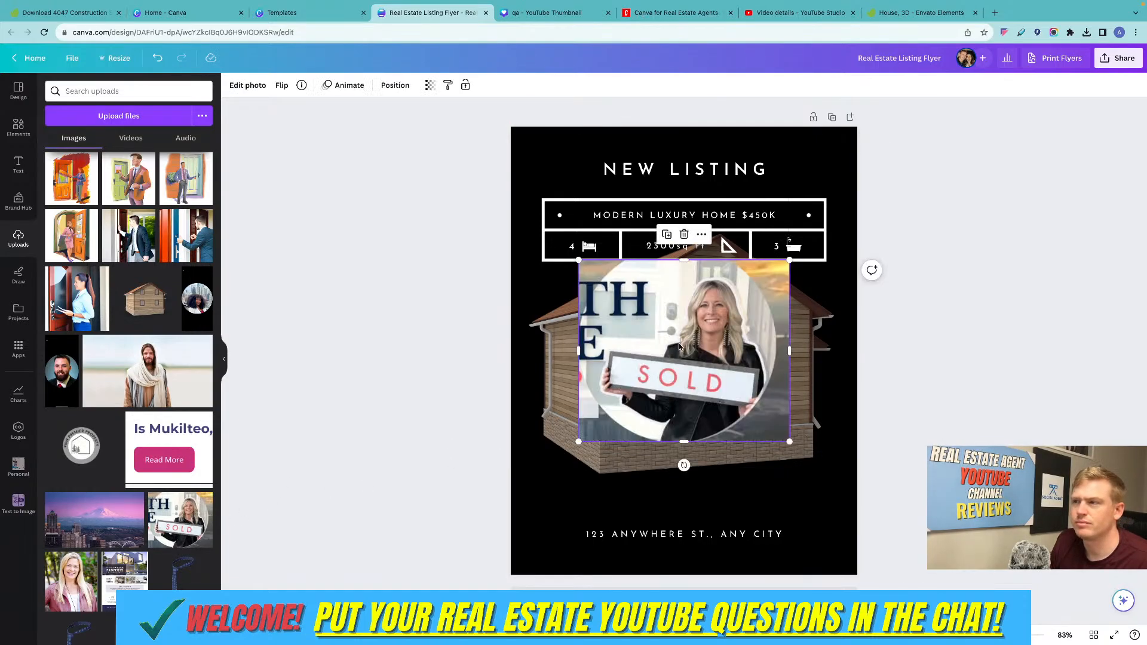
{"action": "left_click_drag", "start_coordinate": [679, 347], "coordinate": [772, 418]}
{"action": "left_click_drag", "start_coordinate": [672, 331], "coordinate": [770, 456]}
{"action": "left_click", "coordinate": [698, 550]}
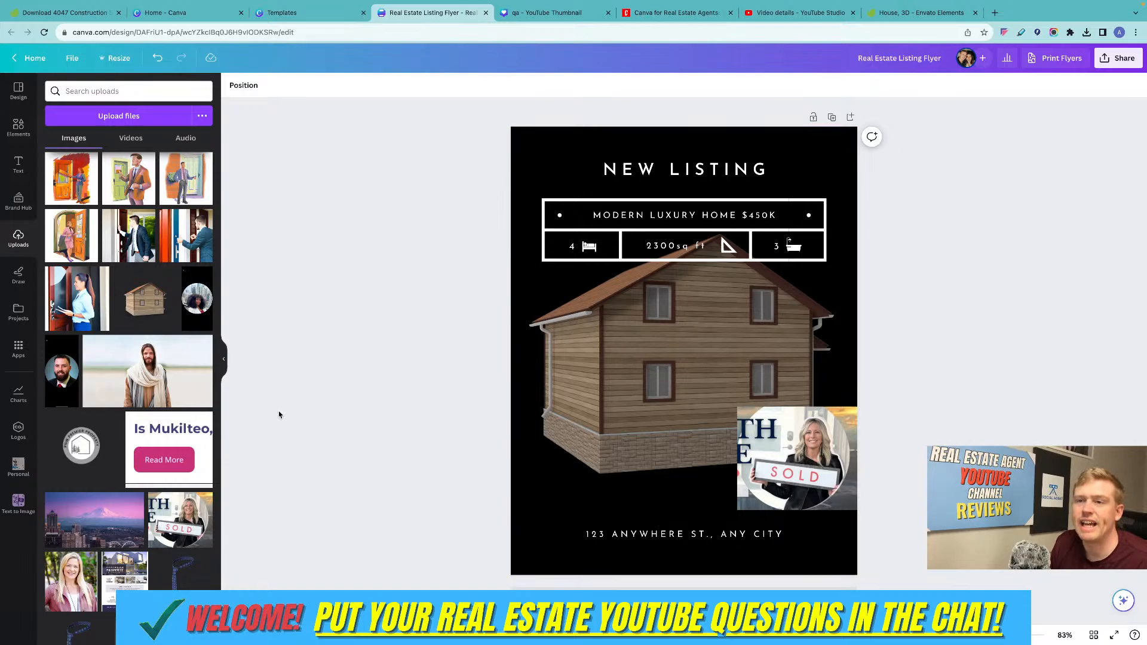
Return to the home page from the flyer and look over the template search suggestions.
{"action": "scroll", "coordinate": [129, 358], "scroll_direction": "down", "scroll_amount": 1}
{"action": "left_click", "coordinate": [30, 58]}
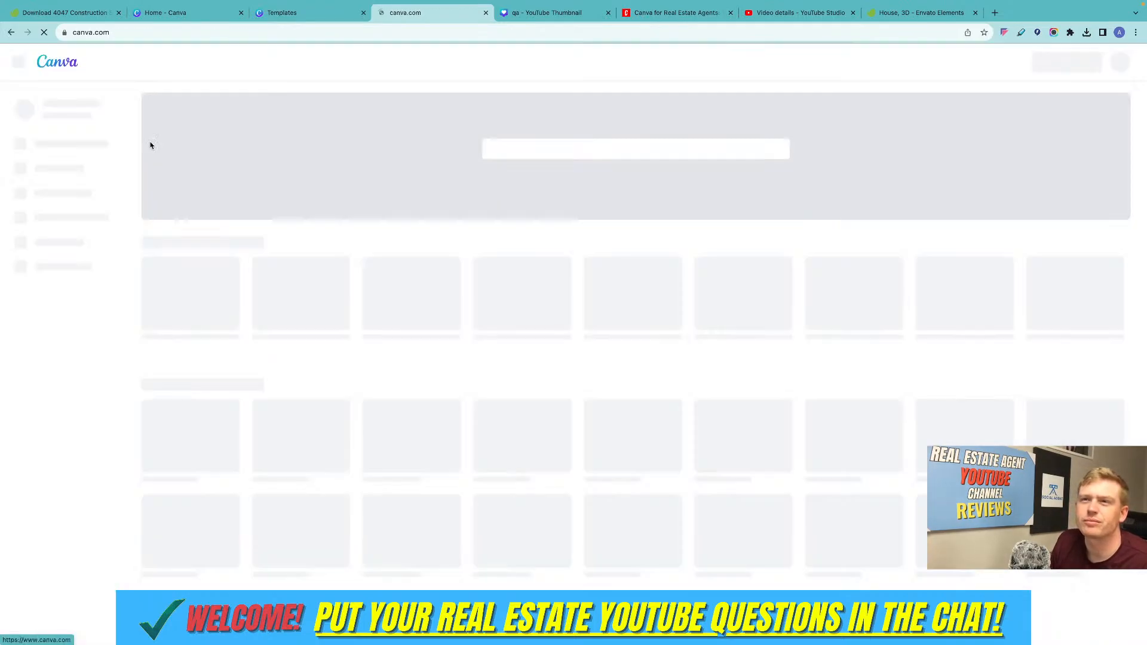
{"action": "left_click", "coordinate": [531, 152]}
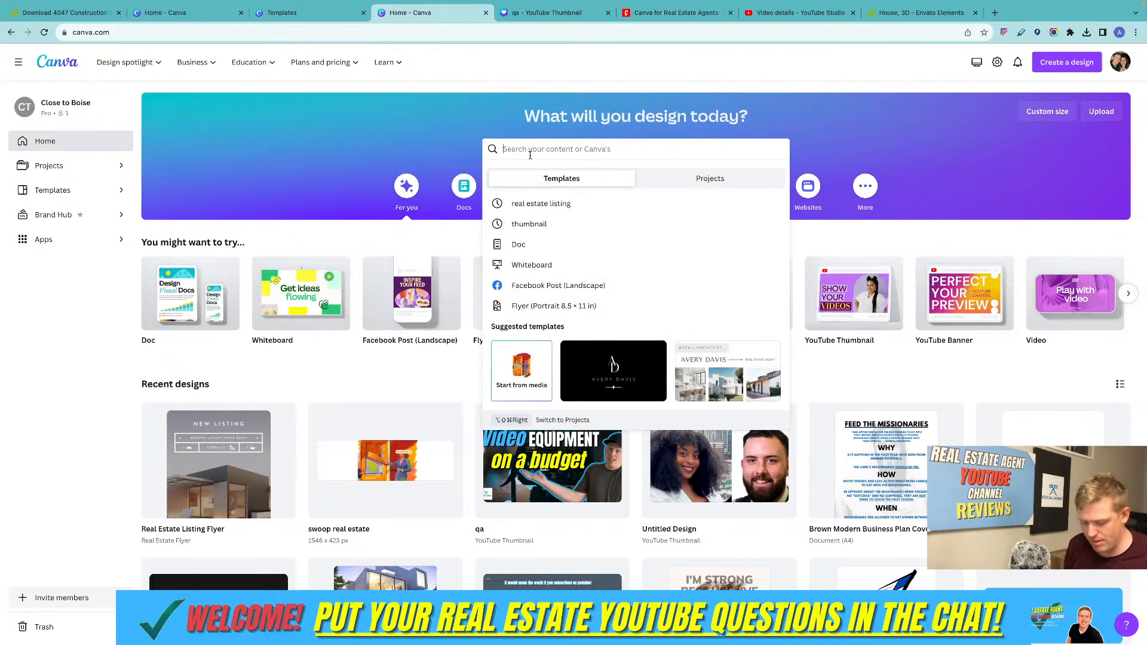
{"action": "scroll", "coordinate": [1022, 160], "scroll_direction": "down", "scroll_amount": 1}
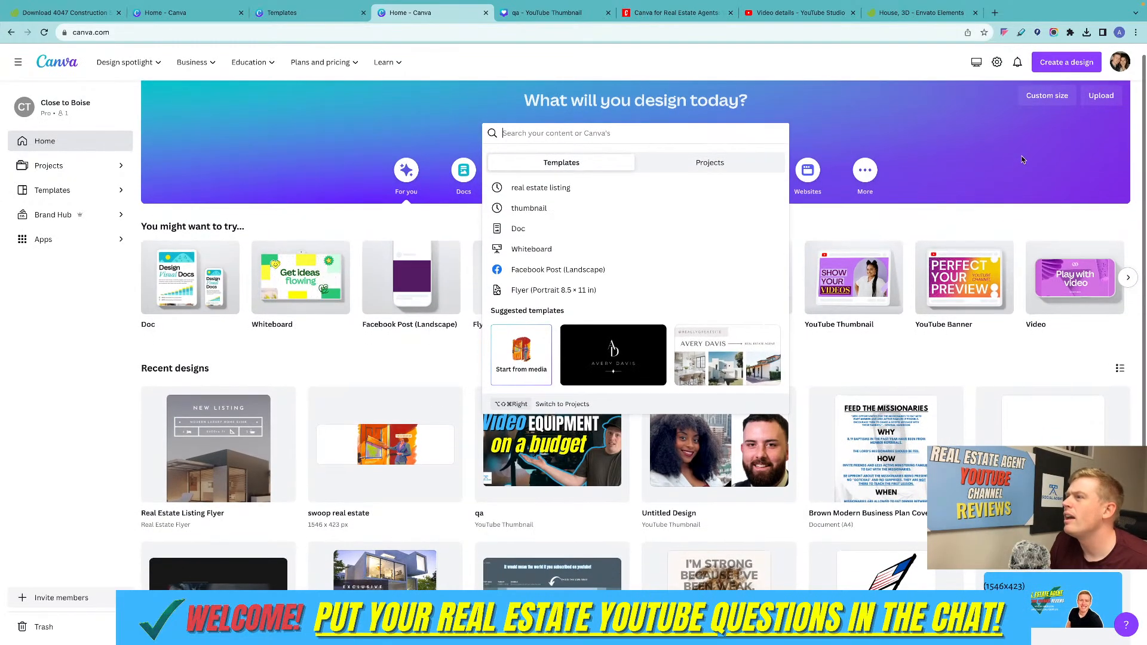
{"action": "scroll", "coordinate": [905, 130], "scroll_direction": "up", "scroll_amount": 1}
{"action": "left_click", "coordinate": [873, 124]}
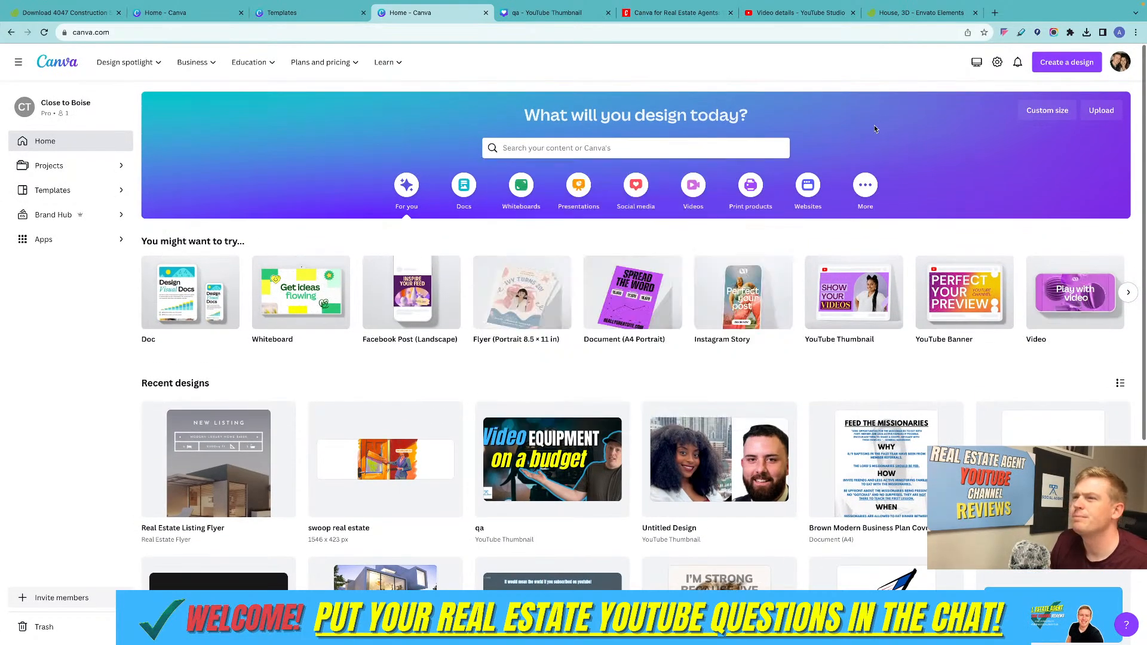
Browse the social media design types and create a blank Instagram Post (Square).
{"action": "left_click", "coordinate": [652, 200]}
{"action": "scroll", "coordinate": [374, 250], "scroll_direction": "down", "scroll_amount": 2}
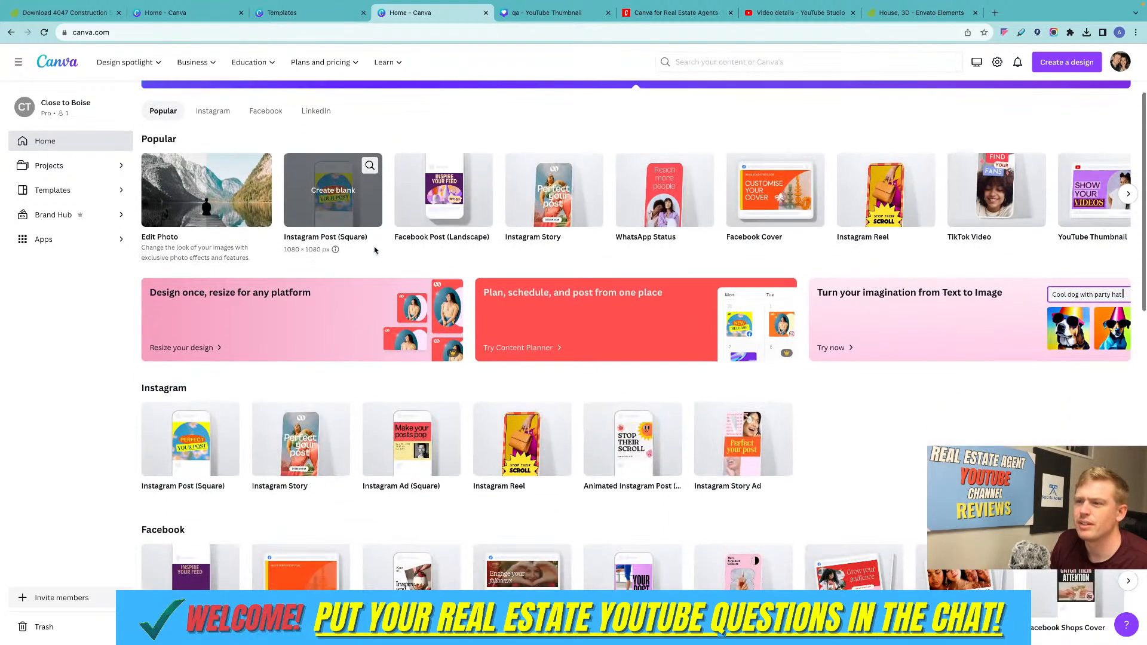
{"action": "scroll", "coordinate": [376, 251], "scroll_direction": "right", "scroll_amount": 1}
{"action": "left_click", "coordinate": [203, 443]}
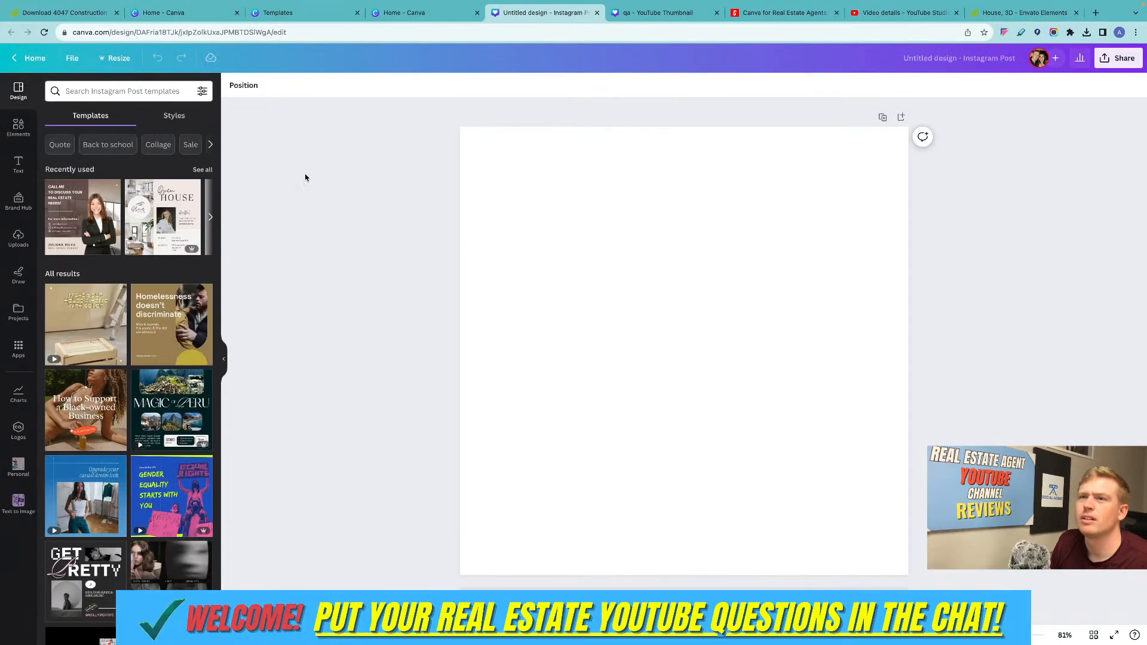
Browse all recently used templates and apply the Black White Elegant Real Estate Ad with the "Just Listed" heading to the post.
{"action": "left_click", "coordinate": [203, 170]}
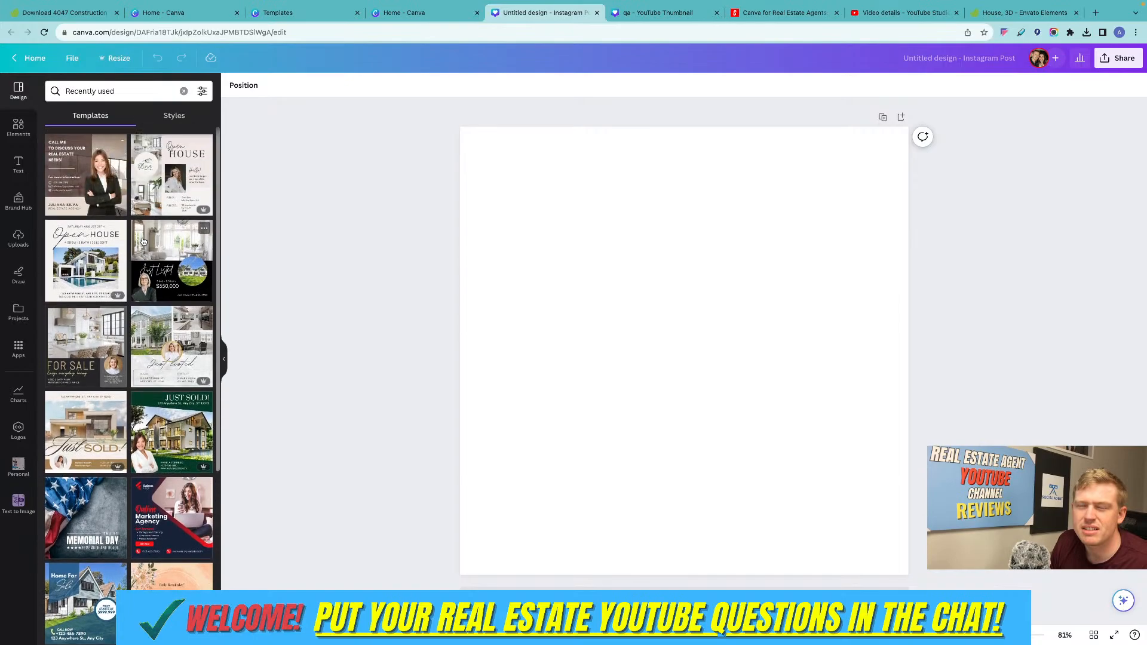
{"action": "scroll", "coordinate": [150, 263], "scroll_direction": "down", "scroll_amount": 5}
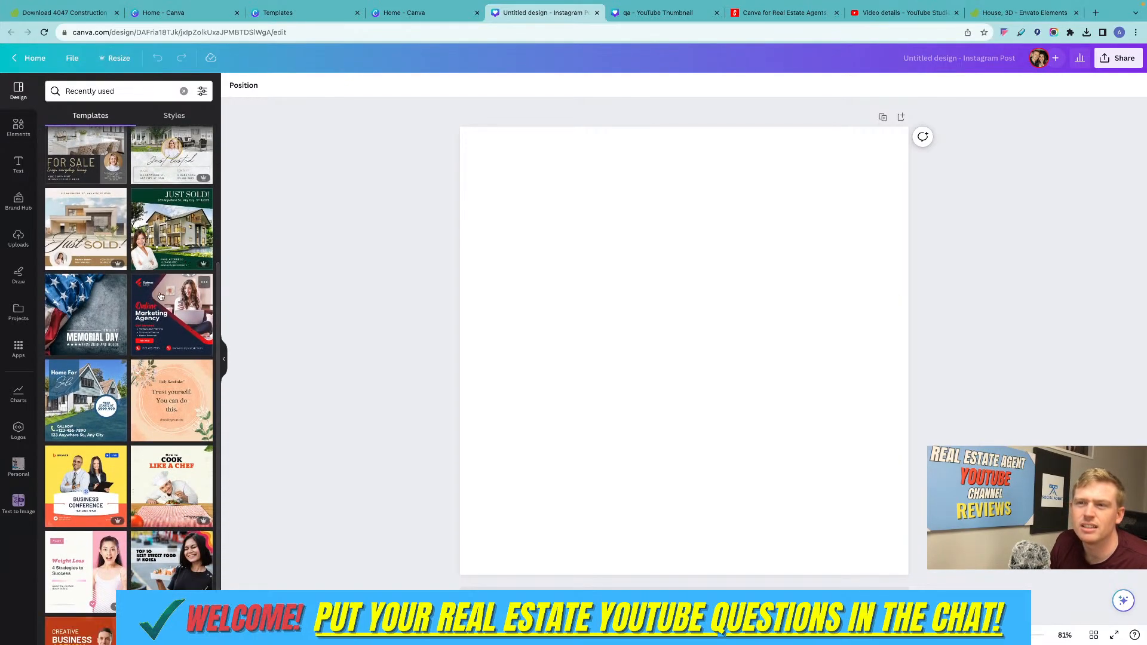
{"action": "scroll", "coordinate": [160, 296], "scroll_direction": "up", "scroll_amount": 5}
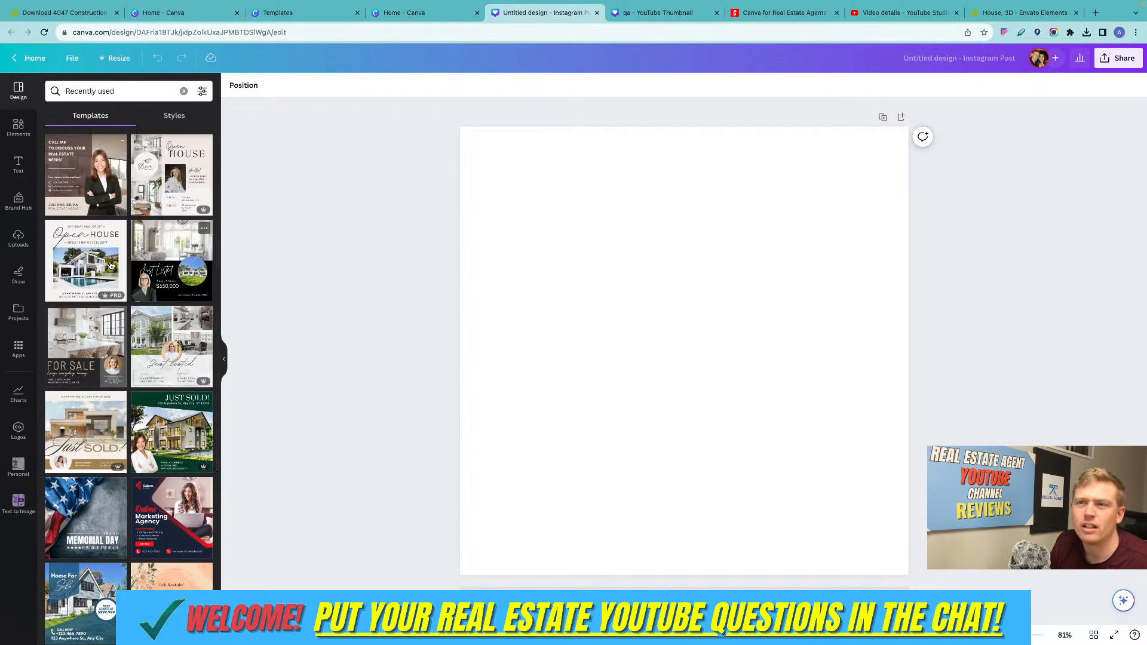
{"action": "left_click", "coordinate": [172, 275]}
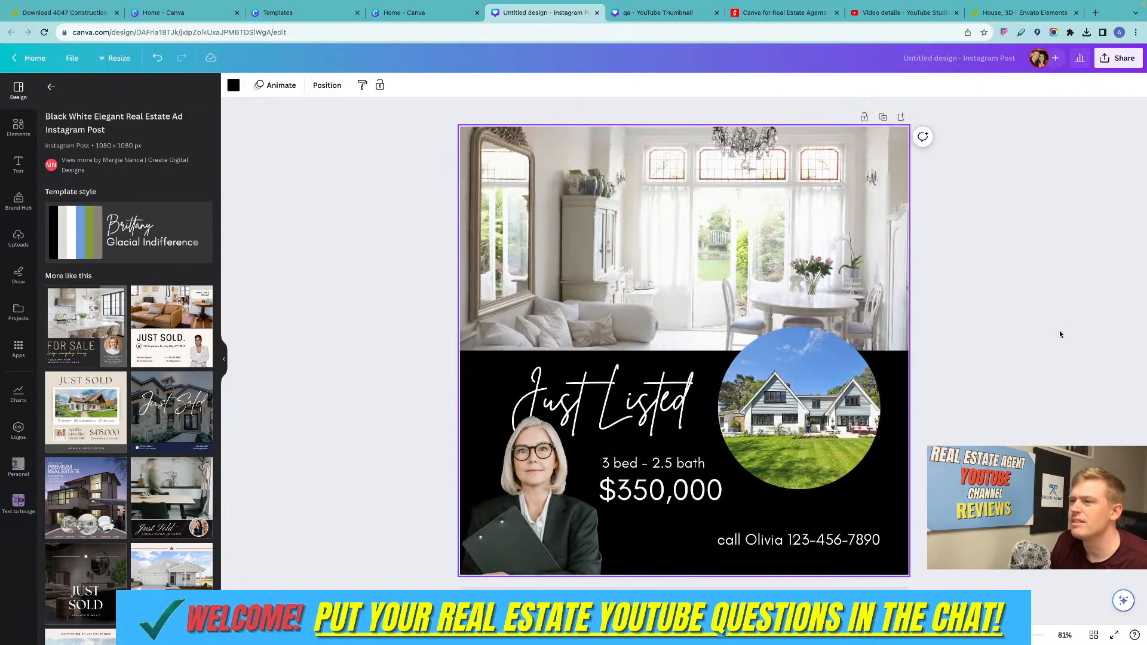
{"action": "left_click", "coordinate": [539, 479]}
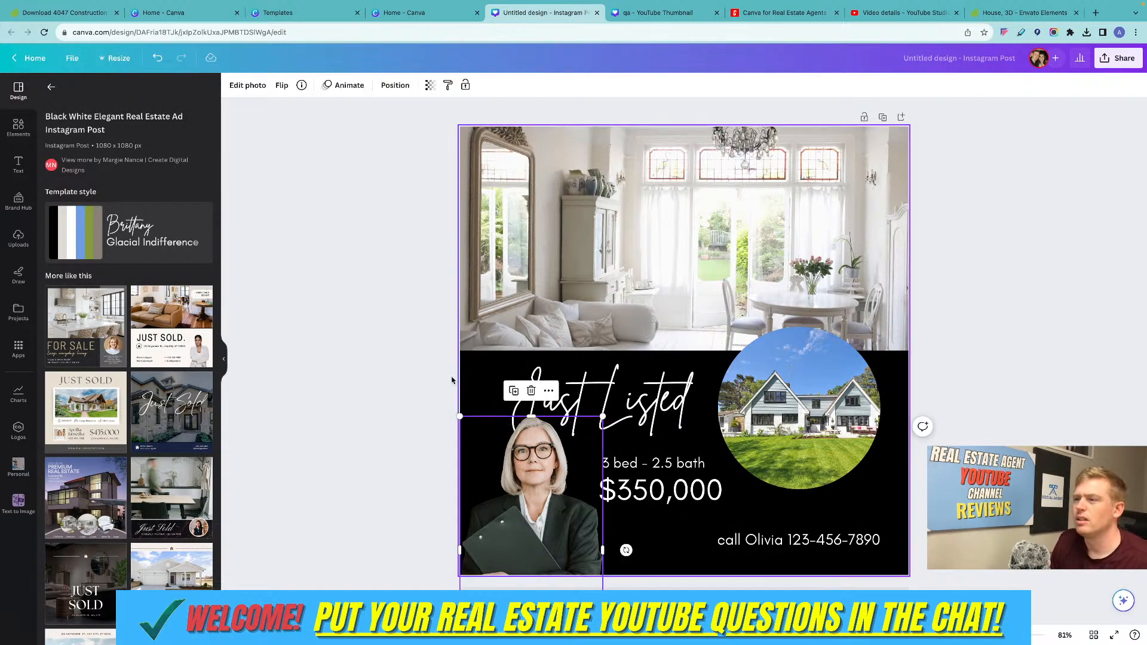
{"action": "left_click", "coordinate": [377, 357]}
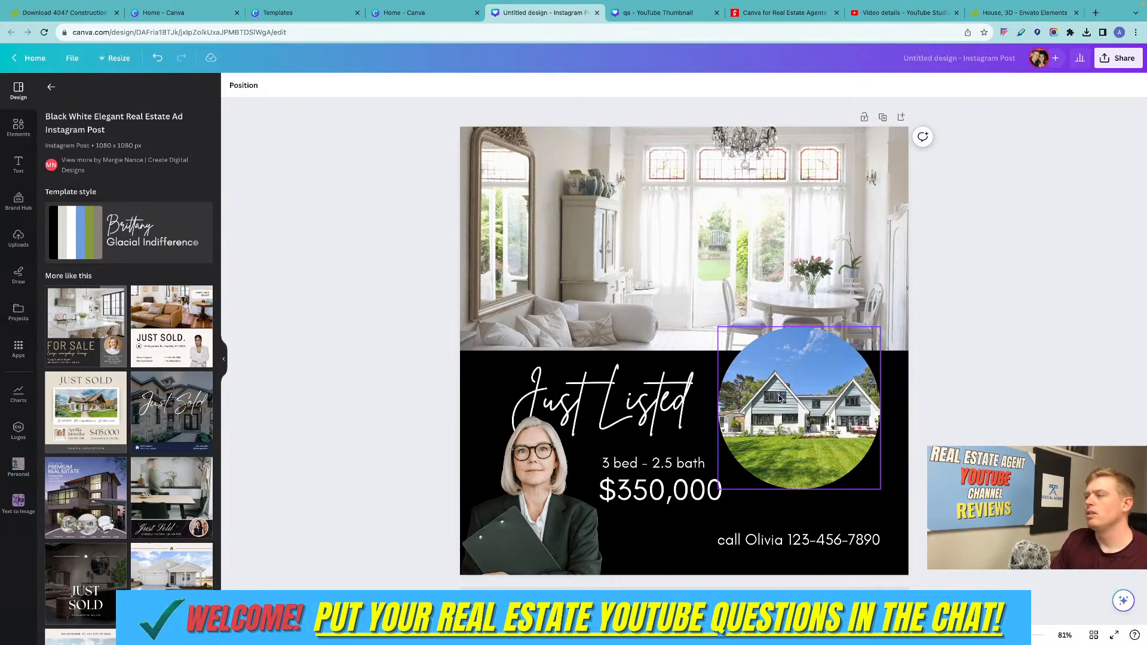
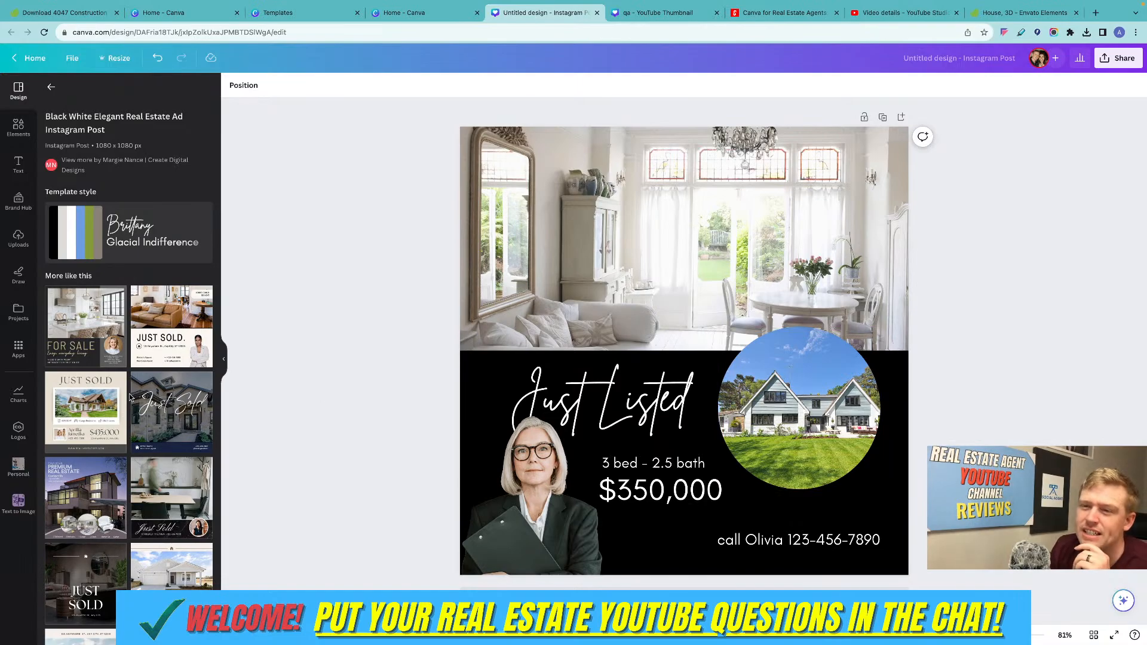
Look through the similar real estate templates suggested for the Just Listed post.
{"action": "scroll", "coordinate": [130, 397], "scroll_direction": "down", "scroll_amount": 3}
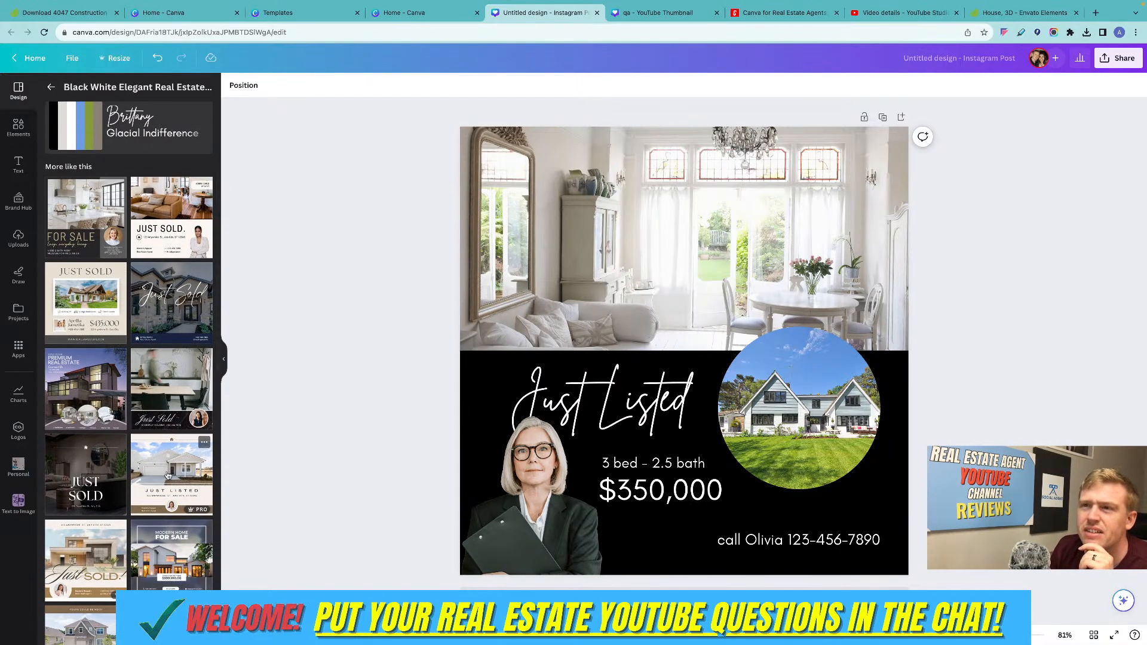
{"action": "scroll", "coordinate": [107, 273], "scroll_direction": "down", "scroll_amount": 3}
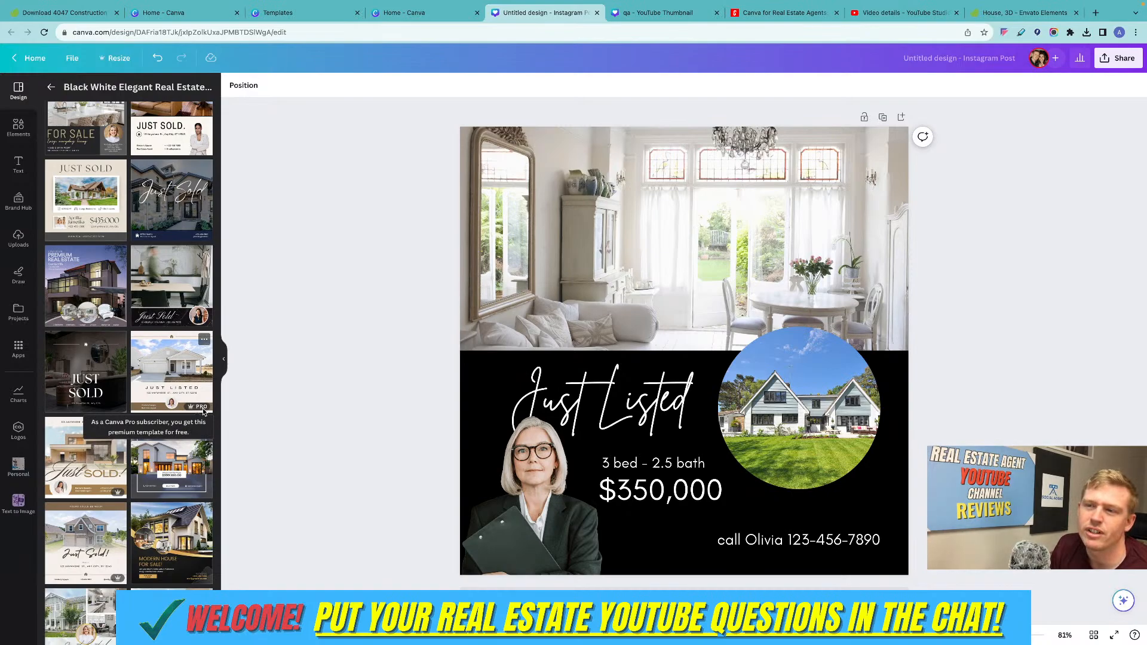
{"action": "scroll", "coordinate": [115, 396], "scroll_direction": "down", "scroll_amount": 7}
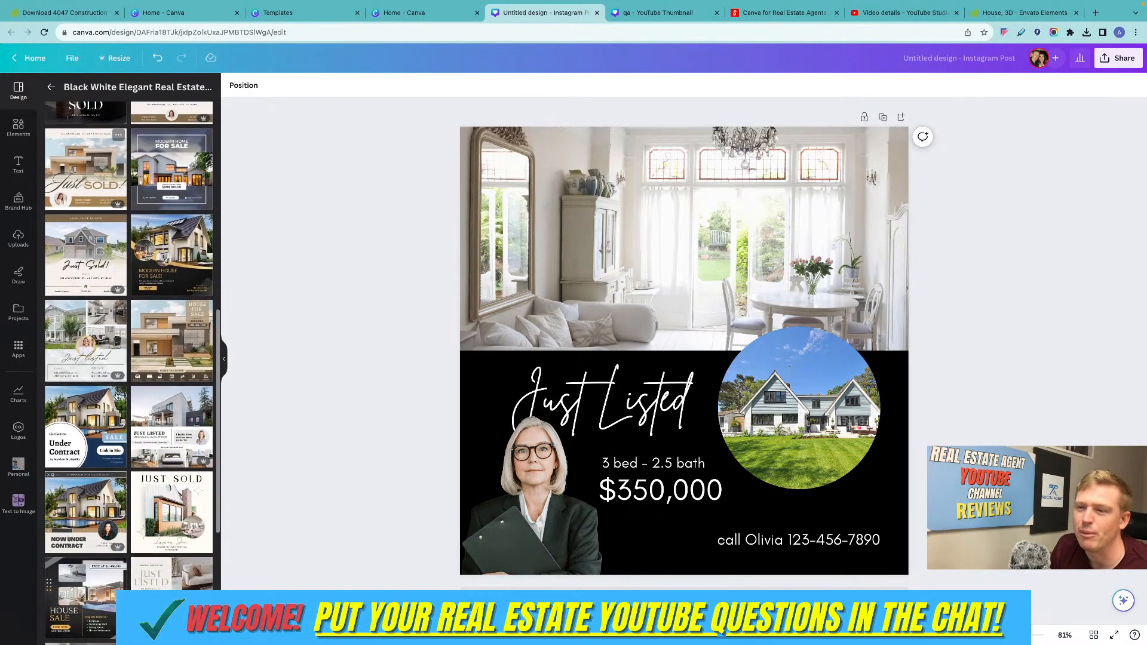
{"action": "scroll", "coordinate": [116, 396], "scroll_direction": "down", "scroll_amount": 3}
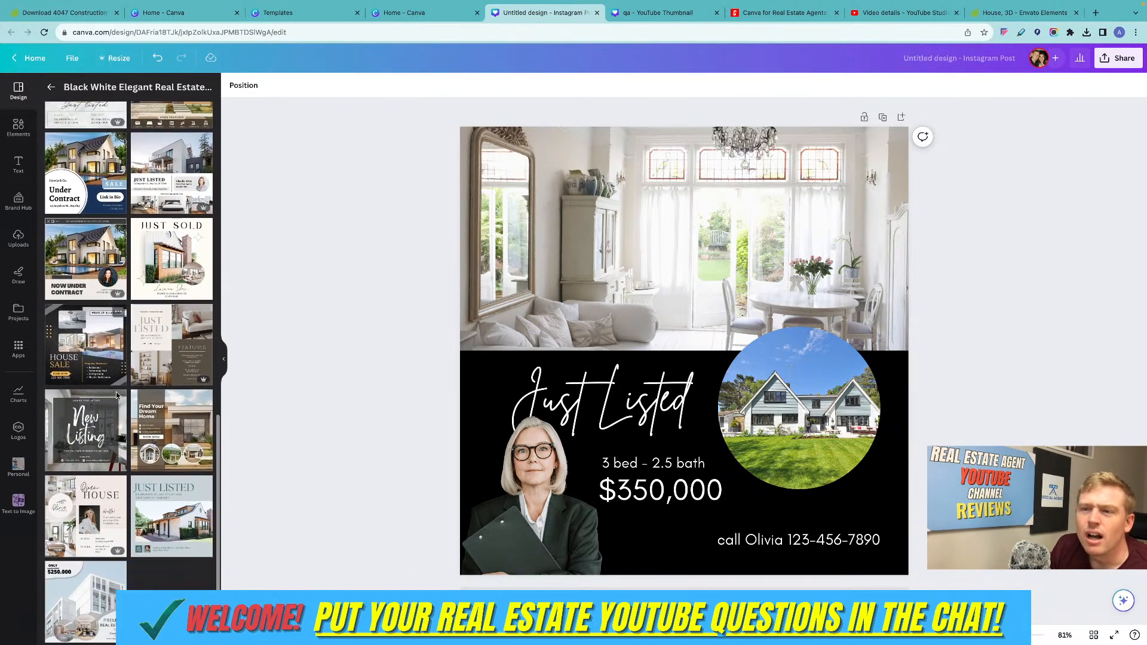
{"action": "scroll", "coordinate": [116, 396], "scroll_direction": "up", "scroll_amount": 8}
{"action": "scroll", "coordinate": [116, 395], "scroll_direction": "up", "scroll_amount": 5}
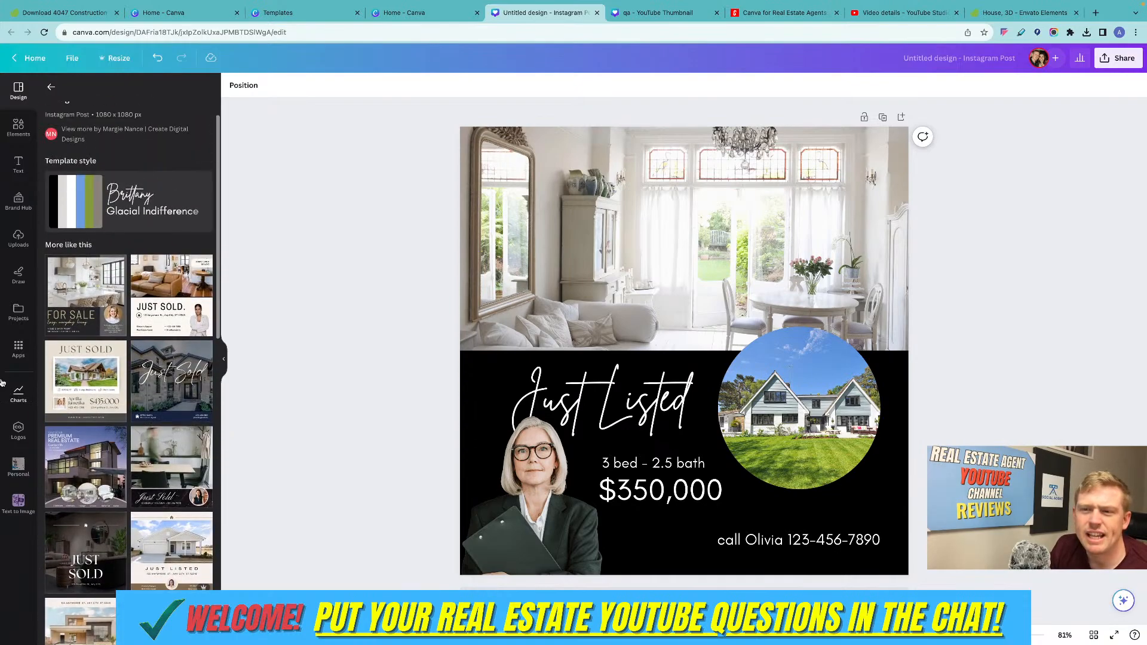
Browse the available apps, open Bulk create, and start entering the data manually.
{"action": "left_click", "coordinate": [19, 350]}
{"action": "scroll", "coordinate": [103, 375], "scroll_direction": "down", "scroll_amount": 5}
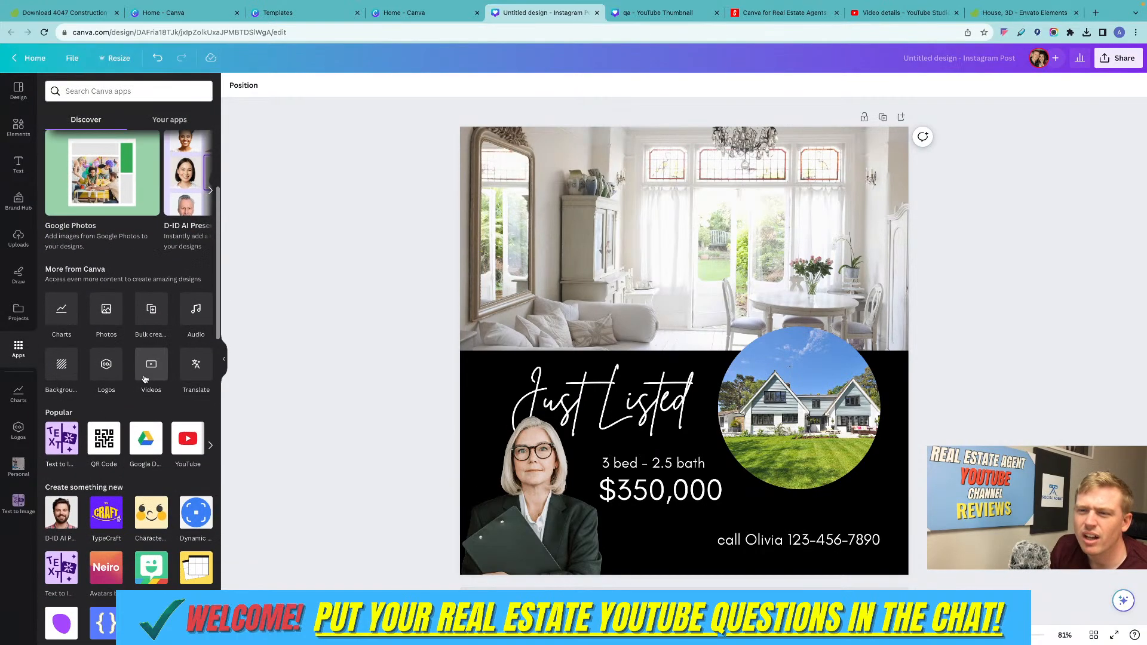
{"action": "scroll", "coordinate": [144, 379], "scroll_direction": "down", "scroll_amount": 2}
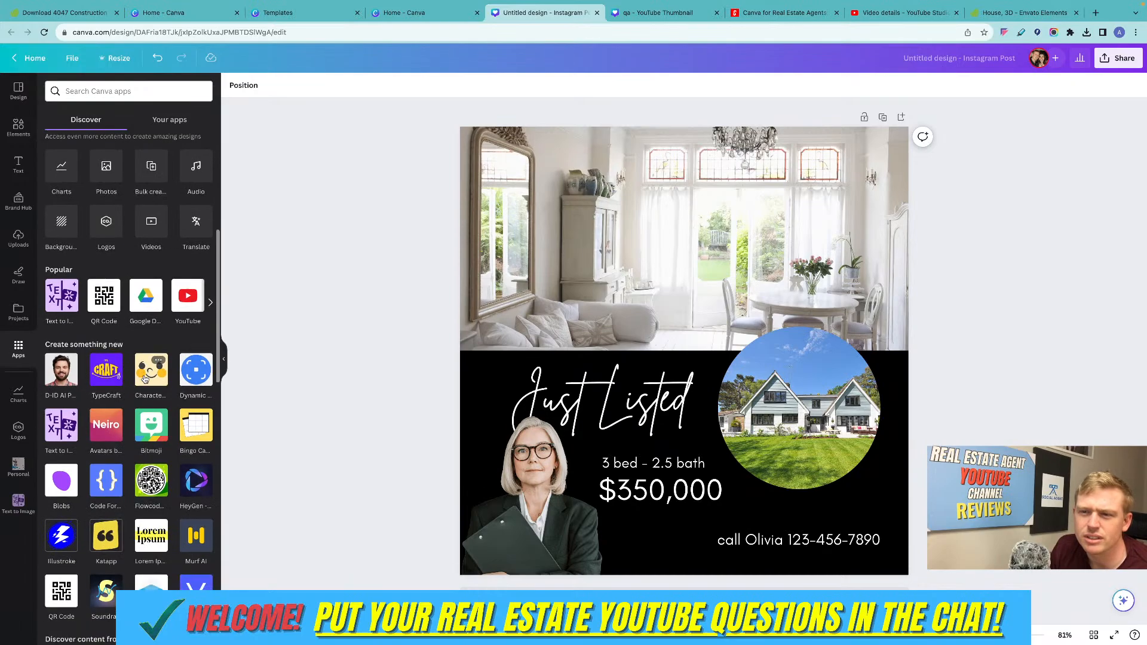
{"action": "scroll", "coordinate": [178, 343], "scroll_direction": "down", "scroll_amount": 15}
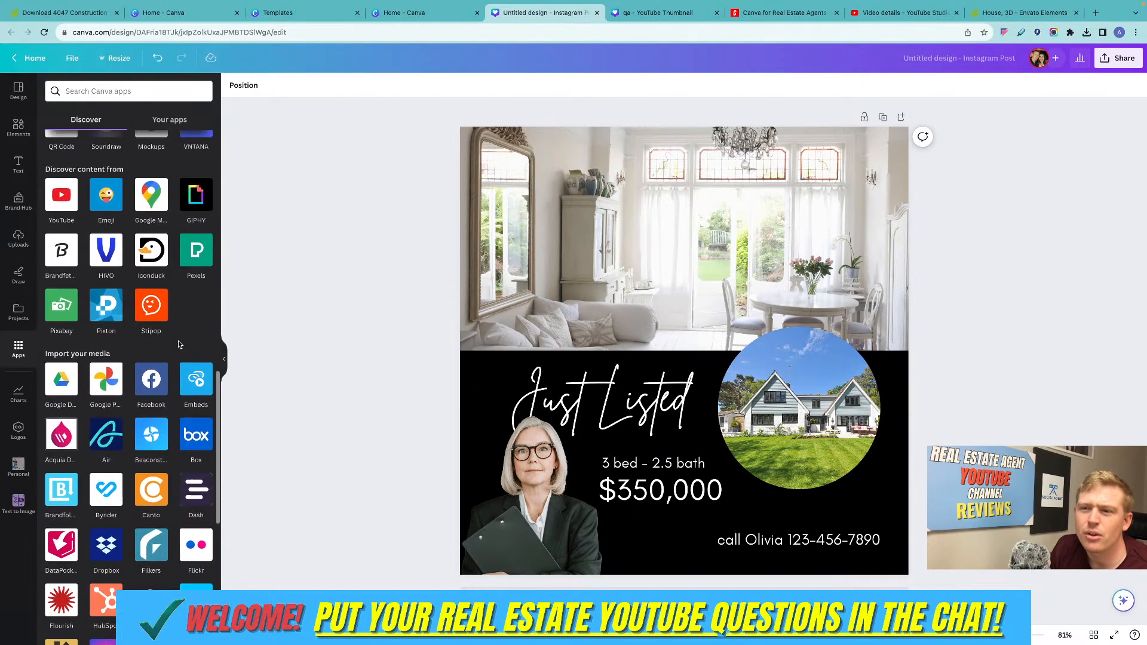
{"action": "scroll", "coordinate": [178, 344], "scroll_direction": "up", "scroll_amount": 20}
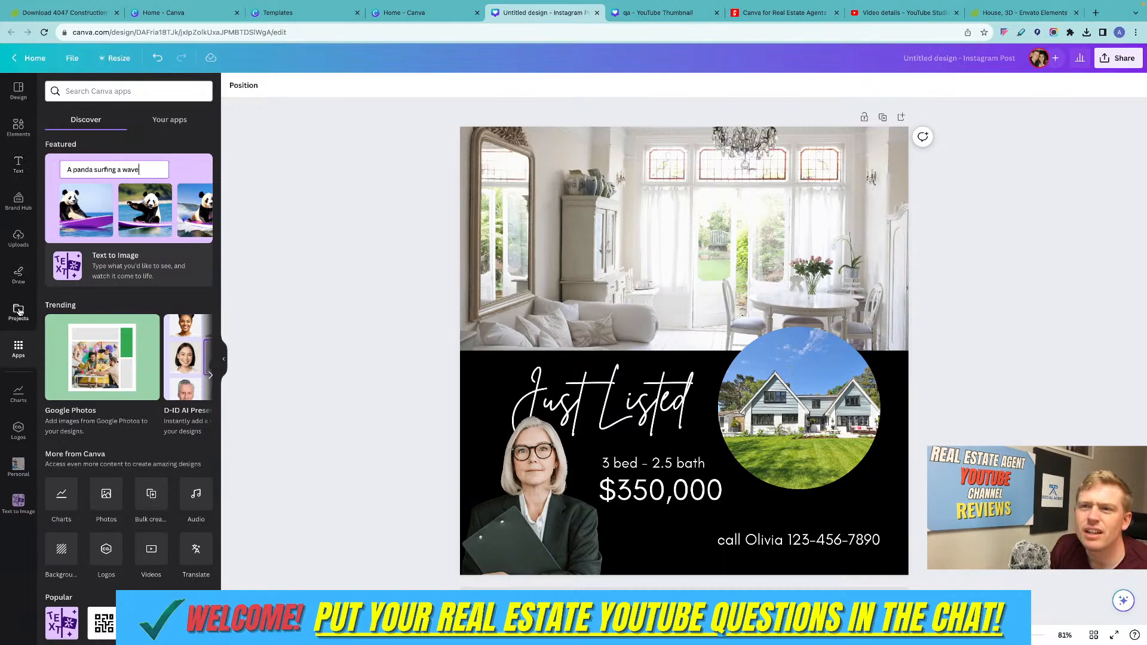
{"action": "scroll", "coordinate": [135, 381], "scroll_direction": "down", "scroll_amount": 6}
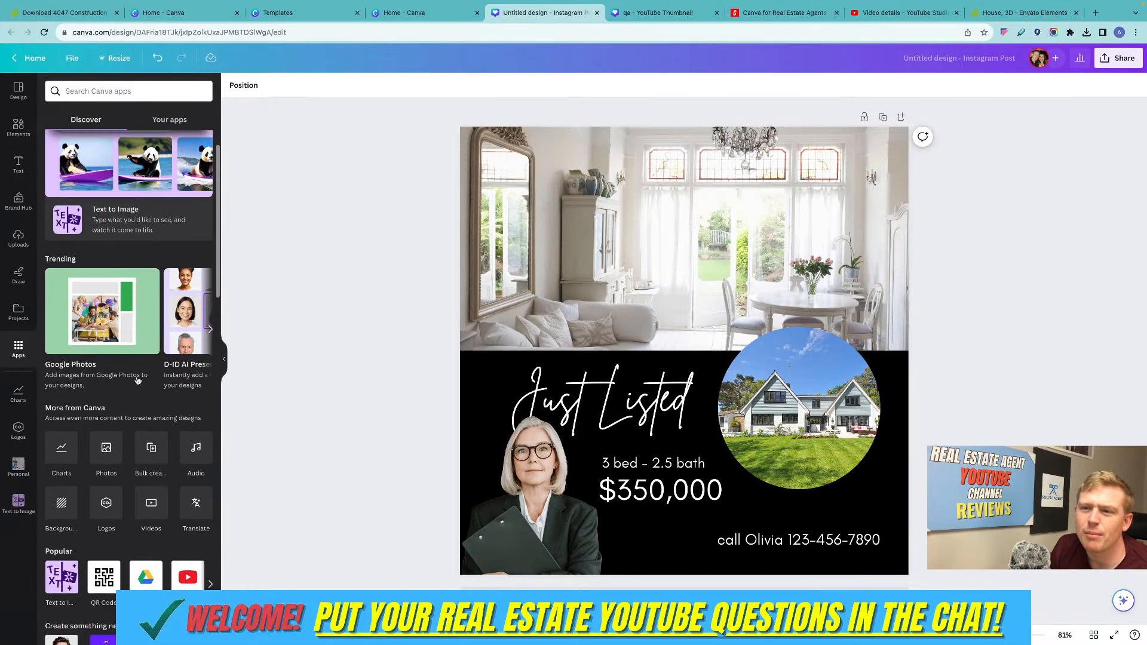
{"action": "scroll", "coordinate": [136, 381], "scroll_direction": "up", "scroll_amount": 2}
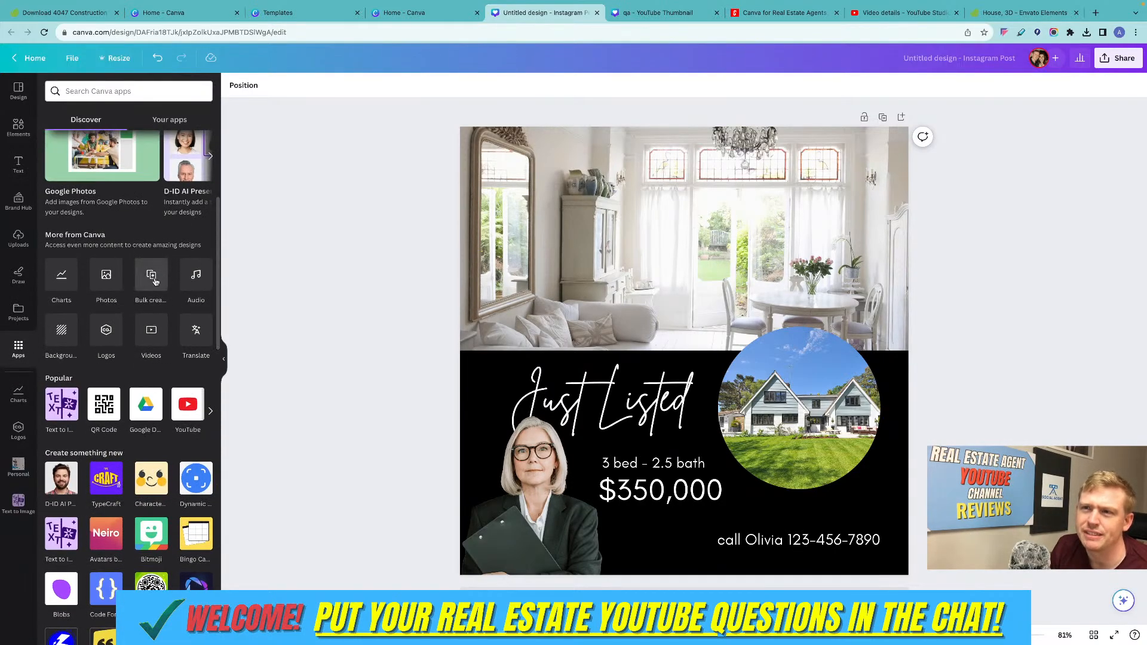
{"action": "left_click", "coordinate": [153, 279]}
{"action": "left_click", "coordinate": [138, 320]}
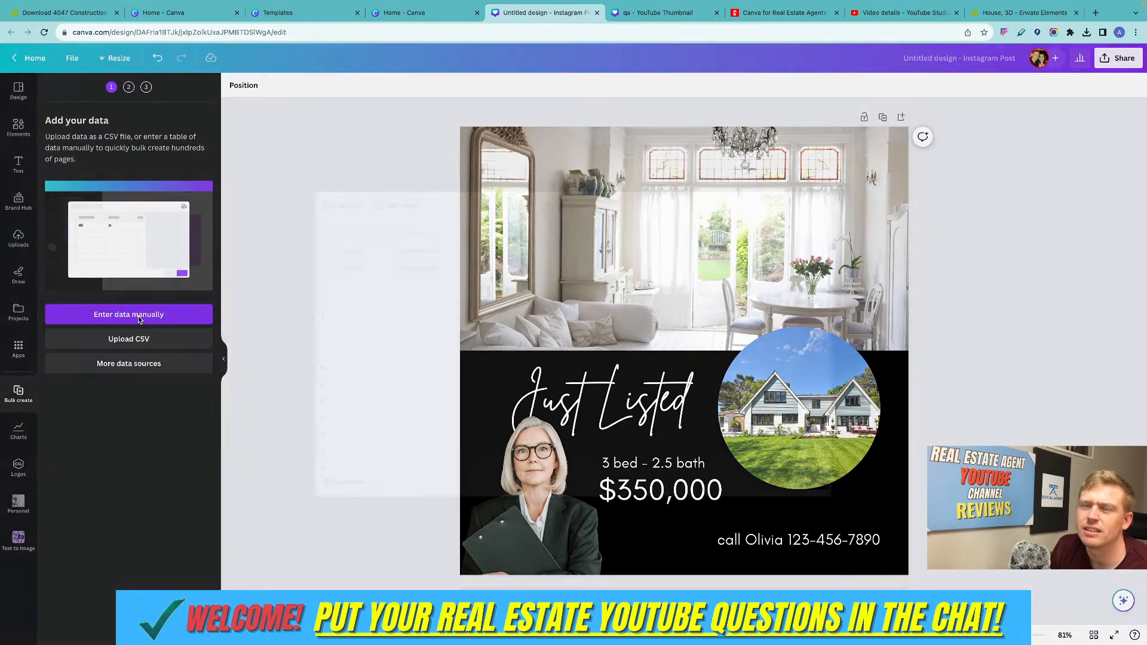
{"action": "left_click", "coordinate": [317, 229]}
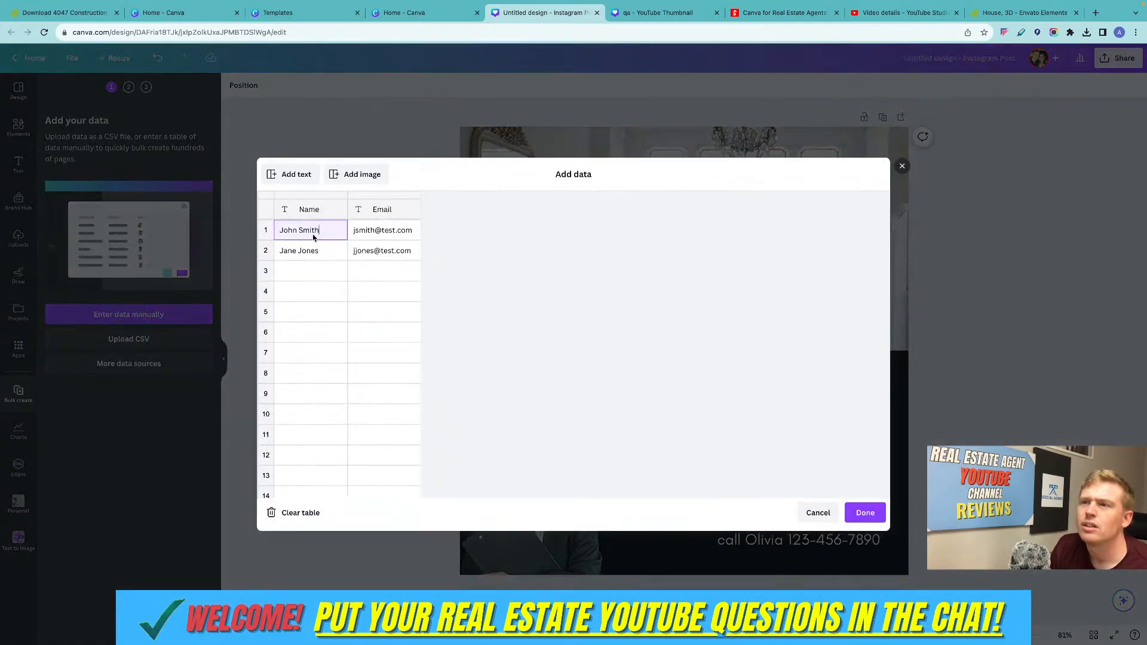
{"action": "left_click", "coordinate": [358, 237]}
{"action": "left_click", "coordinate": [316, 234]}
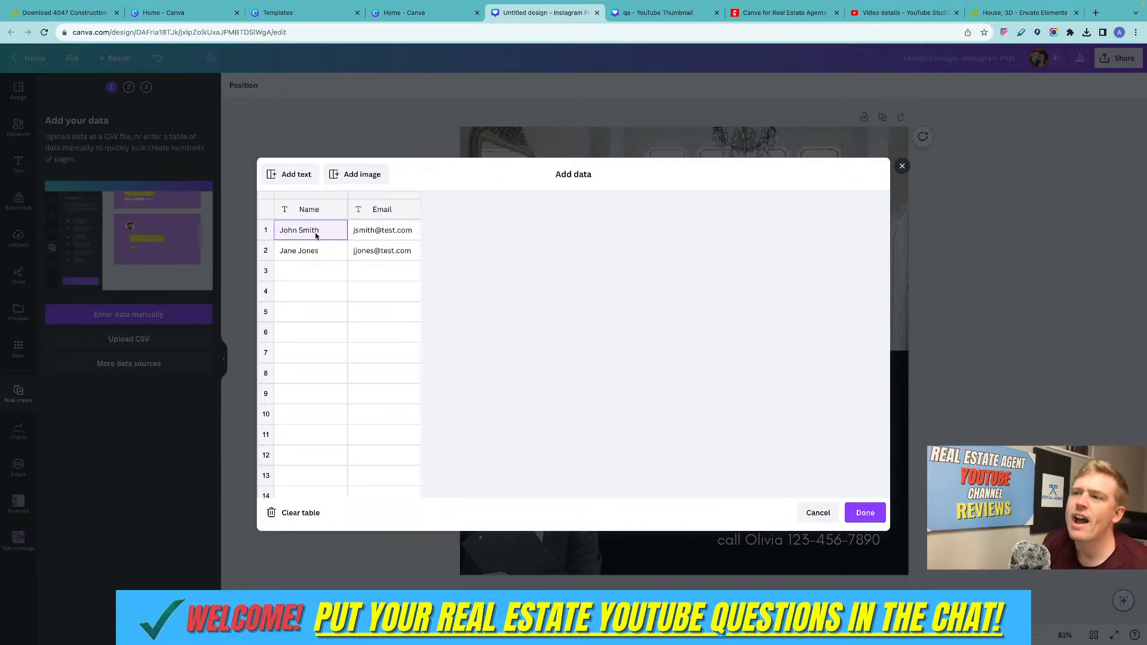
{"action": "left_click", "coordinate": [325, 250]}
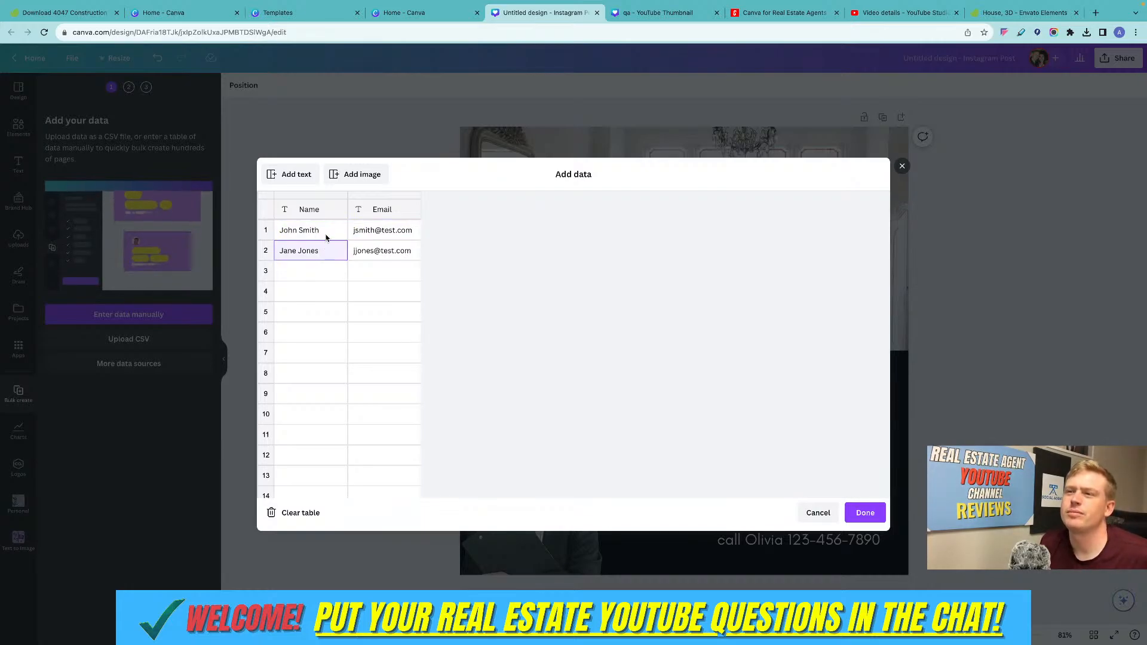
{"action": "double_click", "coordinate": [326, 237]}
Rename the data table's Name column header to "text" and its Email column header to "amount".
{"action": "left_click", "coordinate": [306, 209]}
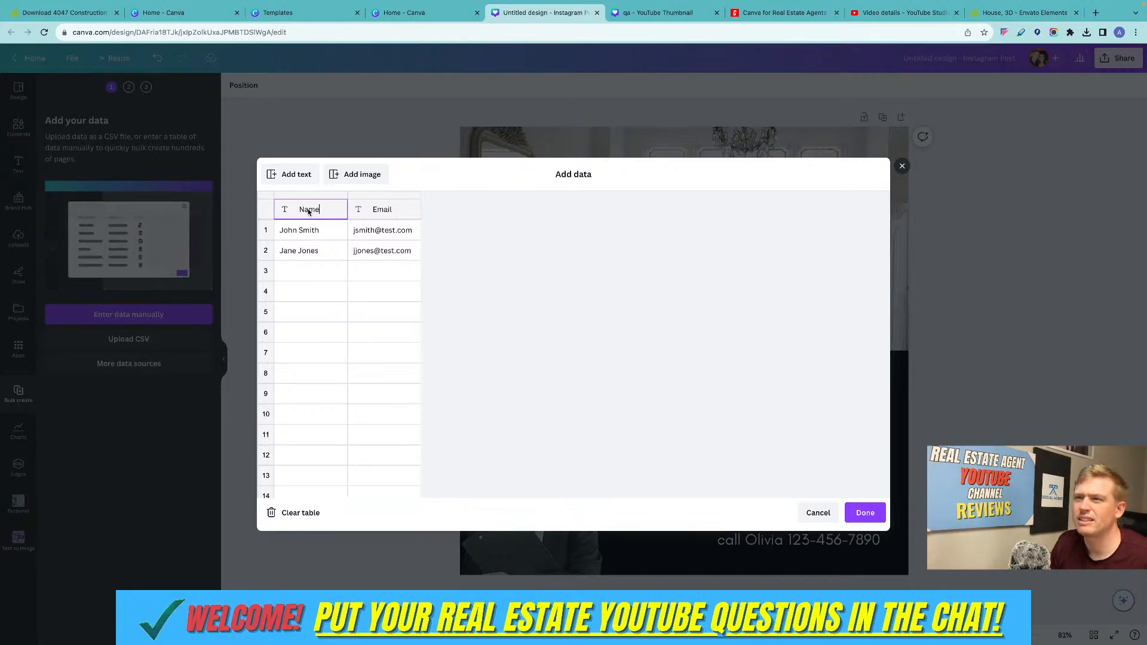
{"action": "key", "text": "BackSpace"}
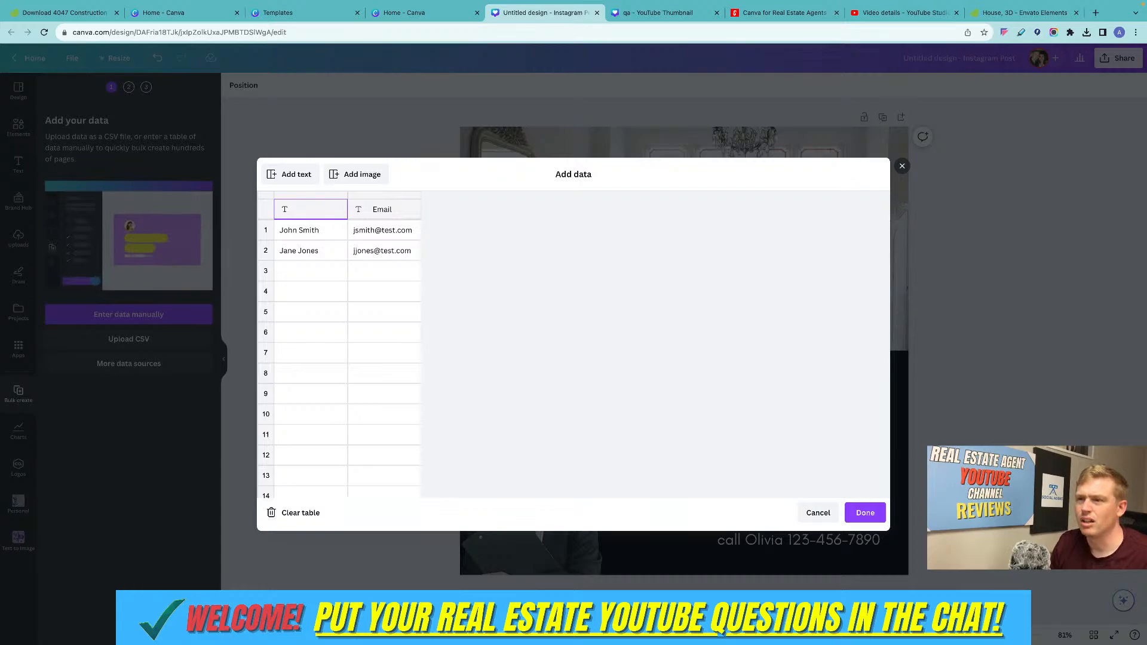
{"action": "type", "text": "text"}
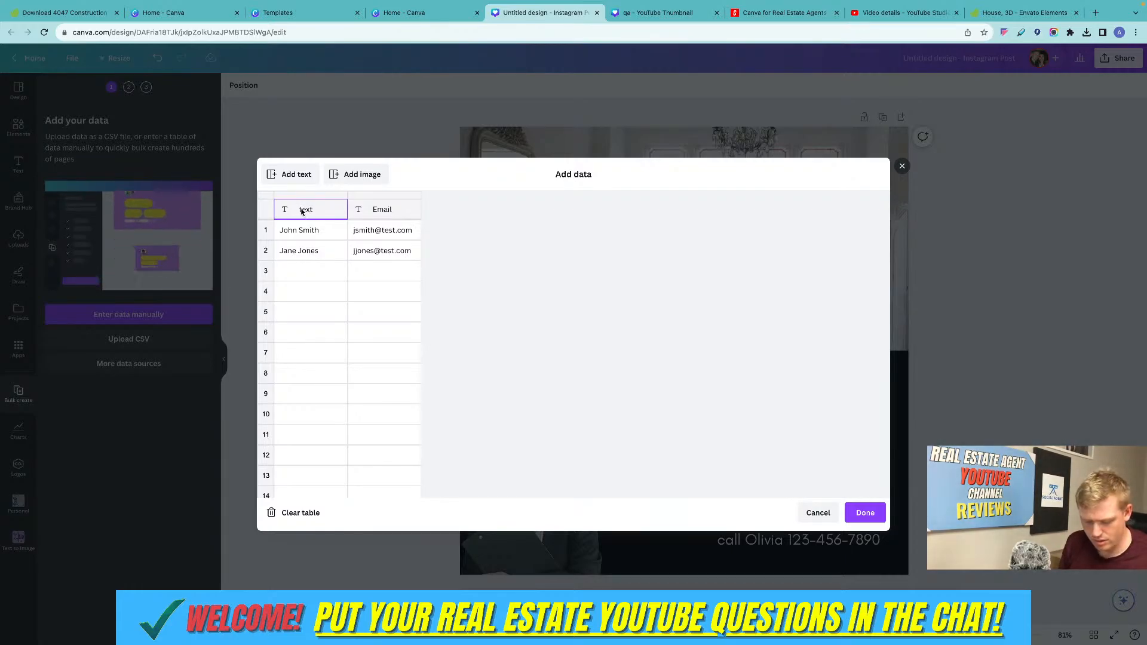
{"action": "left_click", "coordinate": [376, 214]}
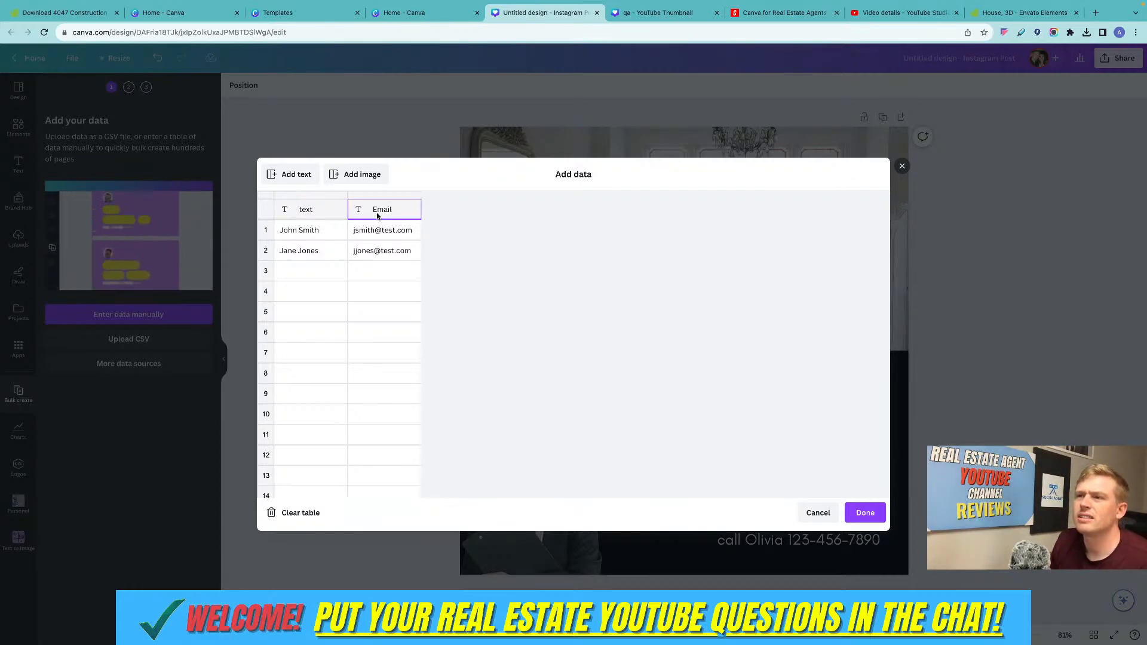
{"action": "key", "text": "BackSpace"}
{"action": "key", "text": "BackSpace"}
{"action": "type", "text": "a"}
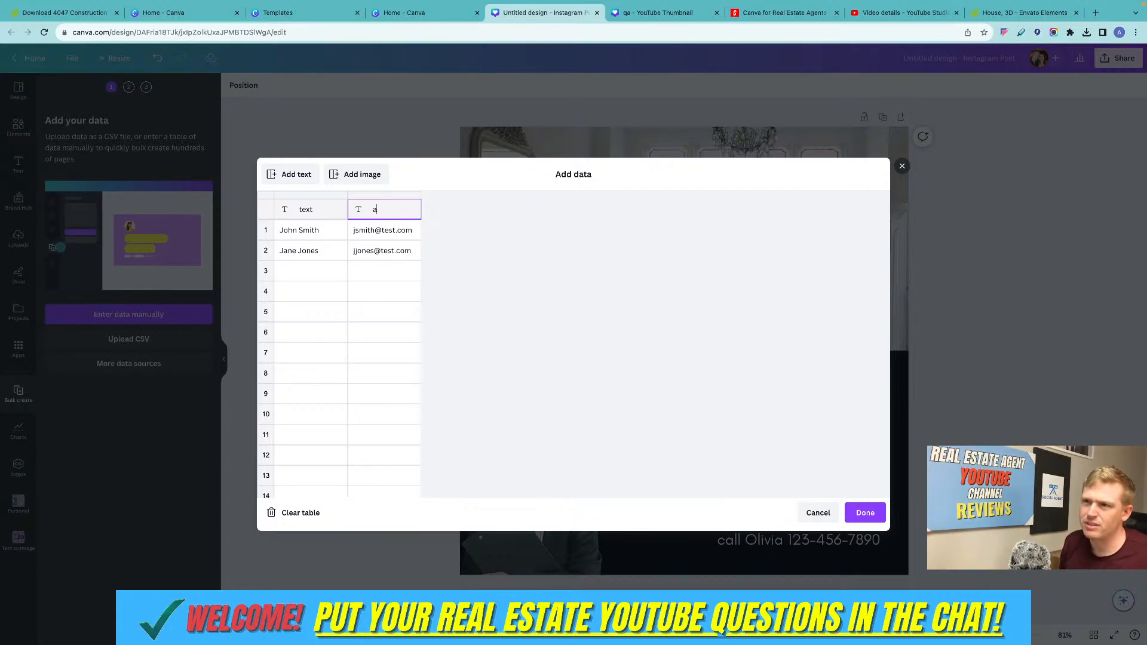
{"action": "type", "text": "mount"}
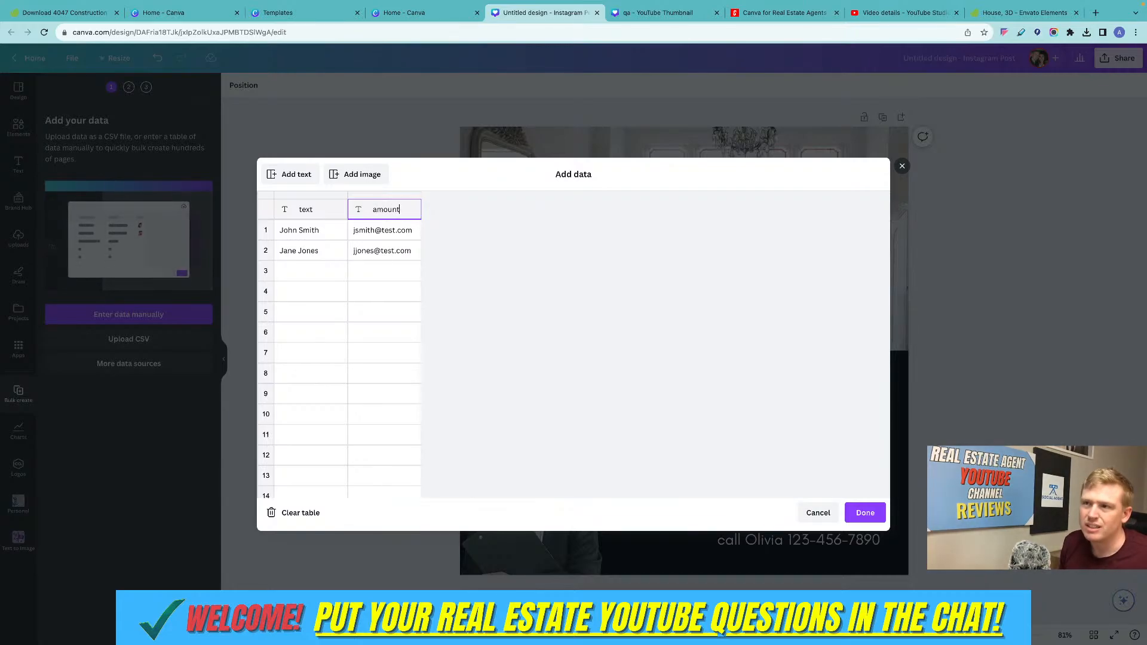
Replace the sample name in row 1 of the first column with "meridian".
{"action": "left_click", "coordinate": [311, 233]}
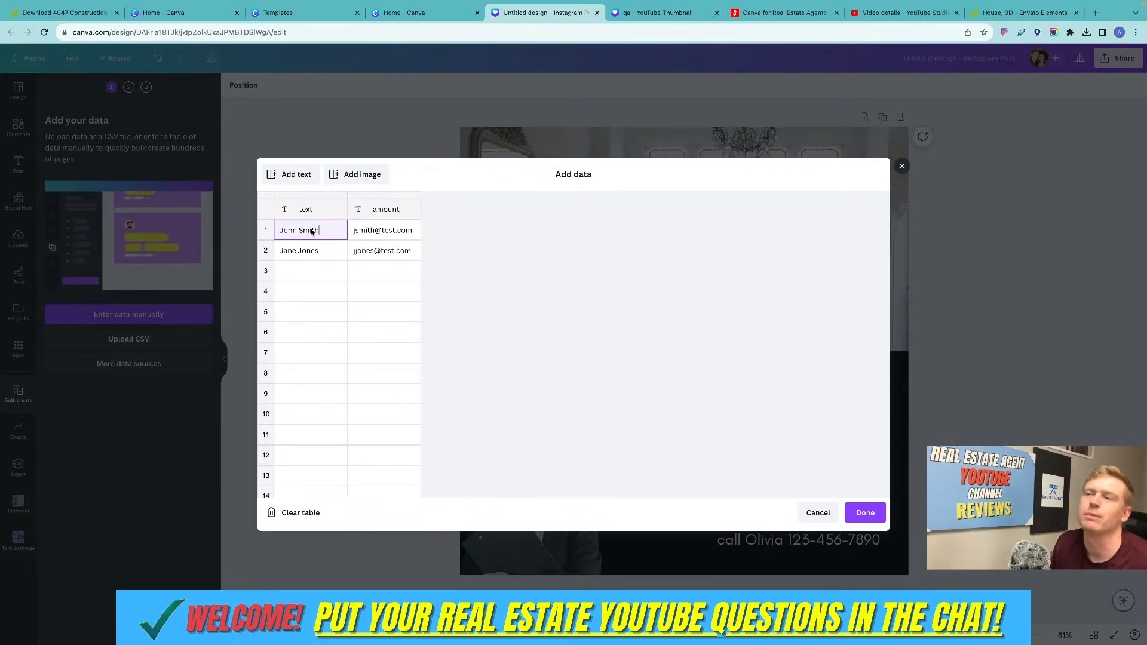
{"action": "key", "text": "BackSpace"}
{"action": "key", "text": "BackSpace"}
{"action": "key", "text": "BackSpace"}
{"action": "key", "text": "BackSpace"}
{"action": "key", "text": "BackSpace"}
{"action": "key", "text": "BackSpace"}
{"action": "key", "text": "BackSpace"}
{"action": "key", "text": "BackSpace"}
{"action": "key", "text": "BackSpace"}
{"action": "key", "text": "BackSpace"}
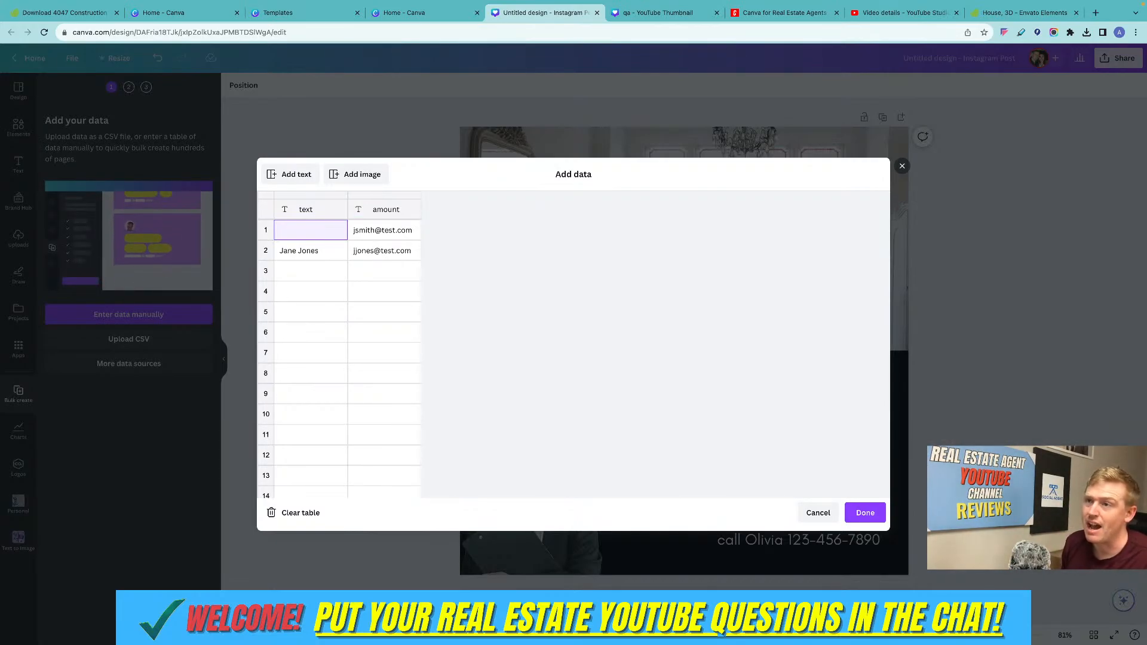
{"action": "type", "text": "me"}
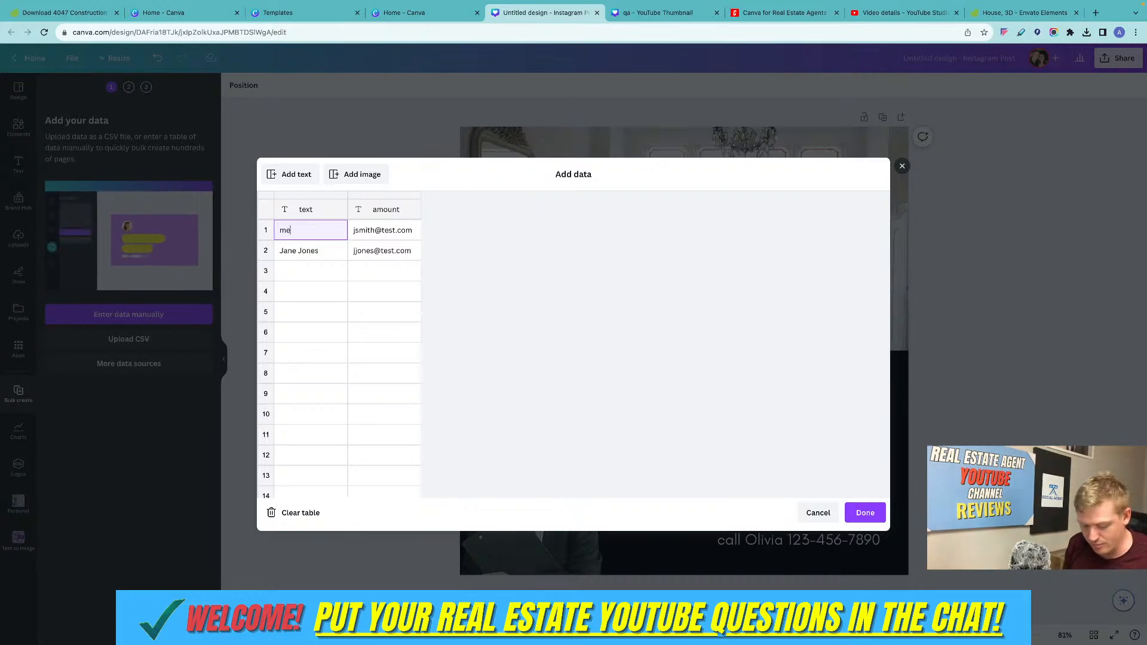
{"action": "type", "text": "ridian"}
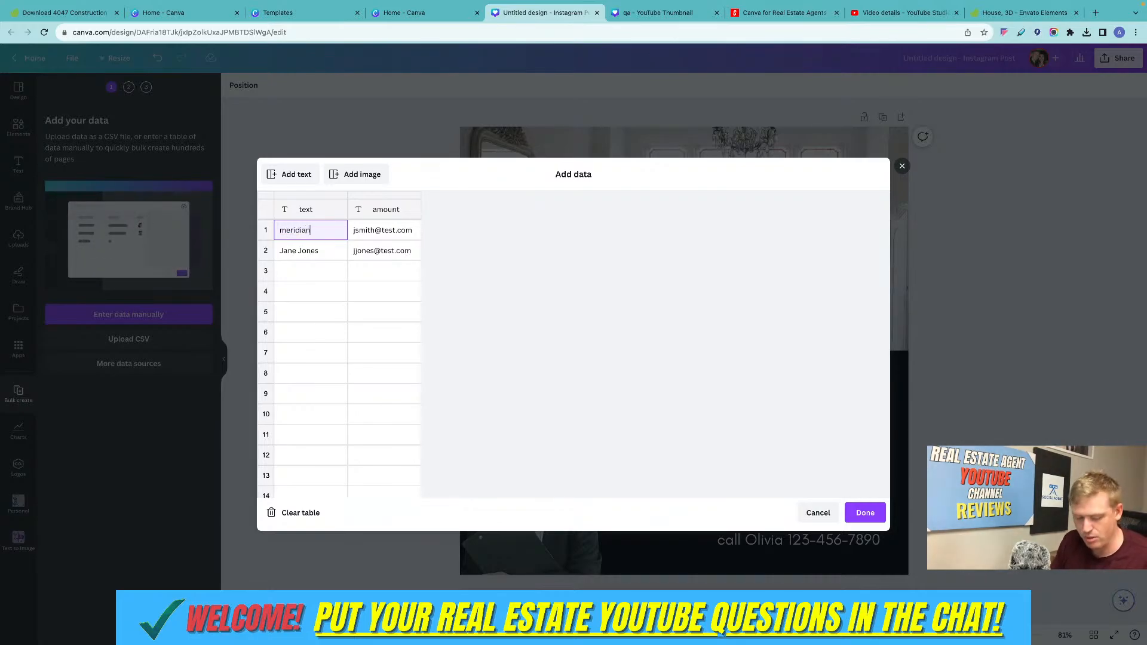
Change the first column's header to "nampa".
{"action": "left_click", "coordinate": [307, 255]}
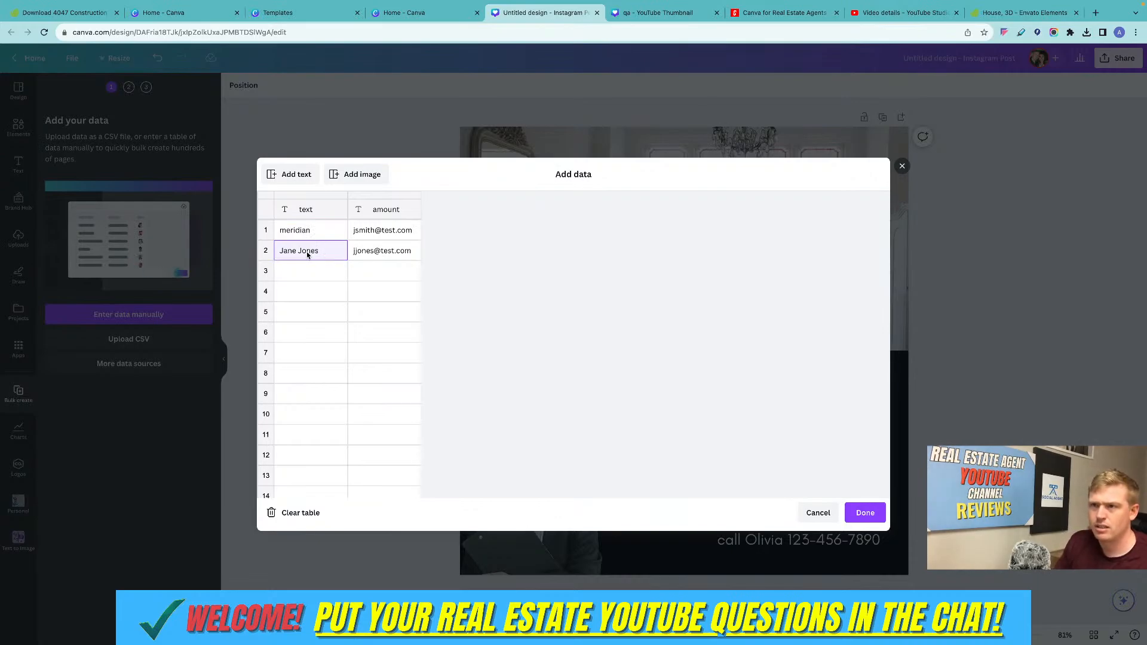
{"action": "left_click", "coordinate": [310, 209]}
{"action": "type", "text": "nampa"}
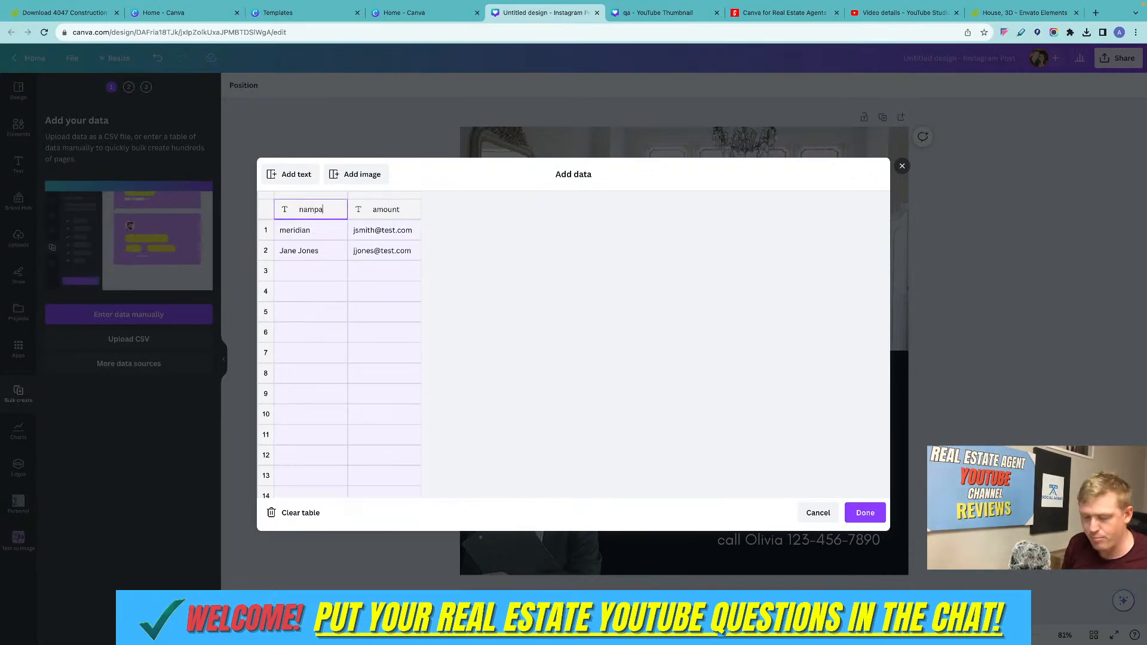
{"action": "left_click", "coordinate": [317, 255]}
{"action": "left_click", "coordinate": [319, 217]}
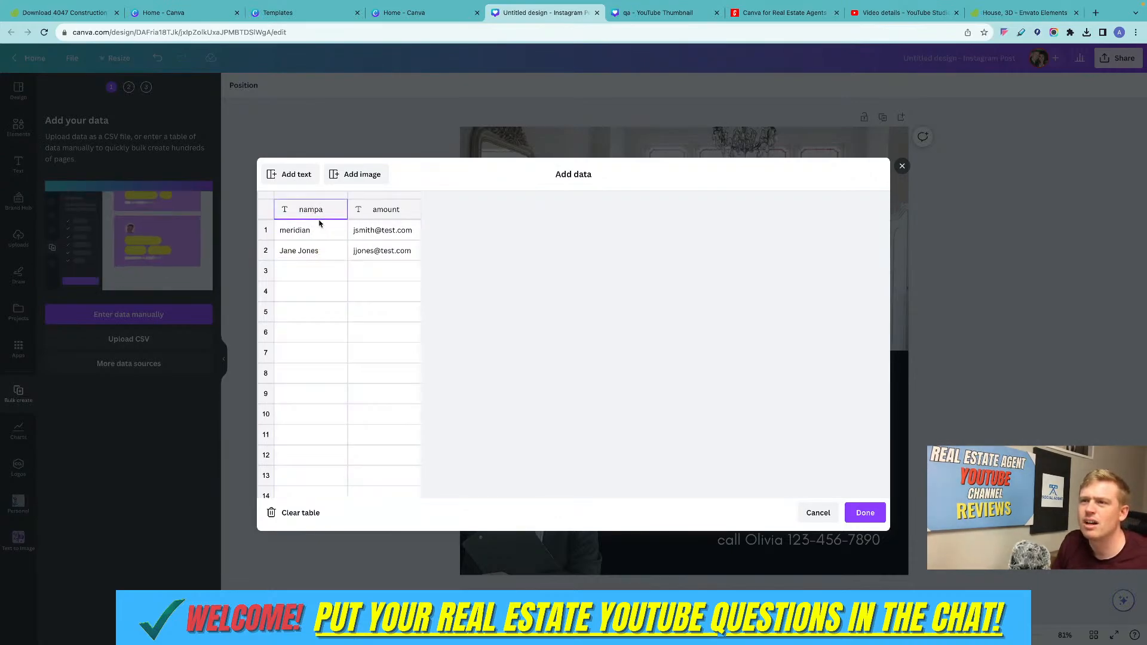
Replace the sample name in row 2 of the first column with "nampa".
{"action": "left_click", "coordinate": [315, 258]}
{"action": "key", "text": "BackSpace"}
{"action": "key", "text": "BackSpace"}
{"action": "key", "text": "BackSpace"}
{"action": "key", "text": "BackSpace"}
{"action": "key", "text": "BackSpace"}
{"action": "key", "text": "BackSpace"}
{"action": "key", "text": "BackSpace"}
{"action": "key", "text": "BackSpace"}
{"action": "key", "text": "BackSpace"}
{"action": "key", "text": "BackSpace"}
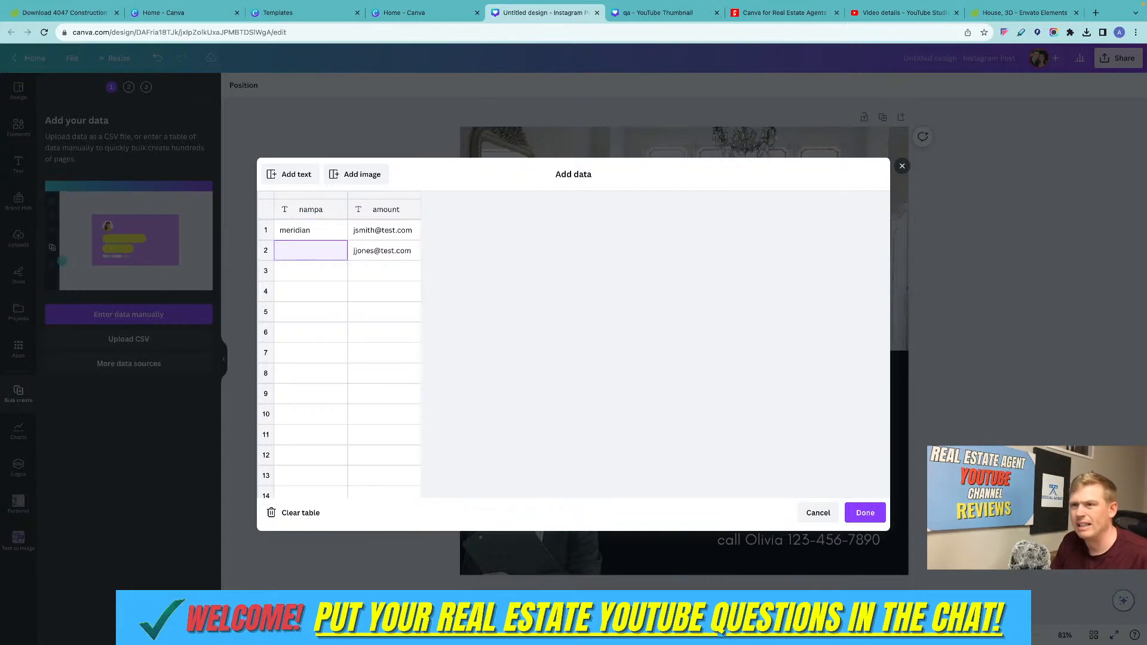
{"action": "type", "text": "nampa"}
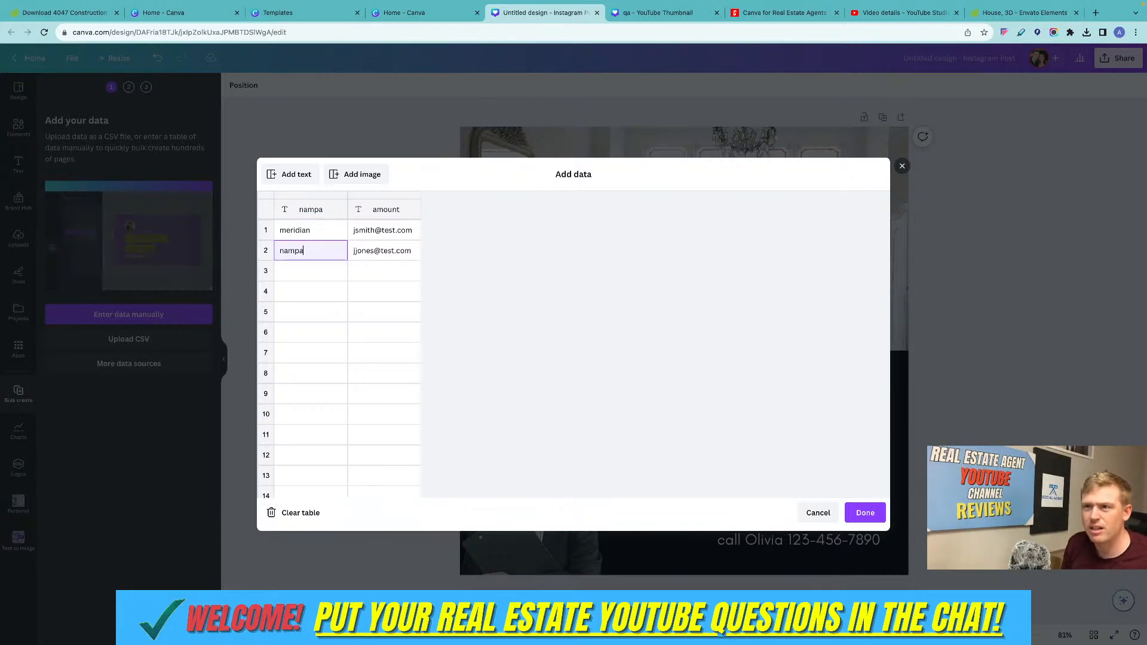
Enter "boise" in row 3 of the first column.
{"action": "left_click", "coordinate": [317, 272]}
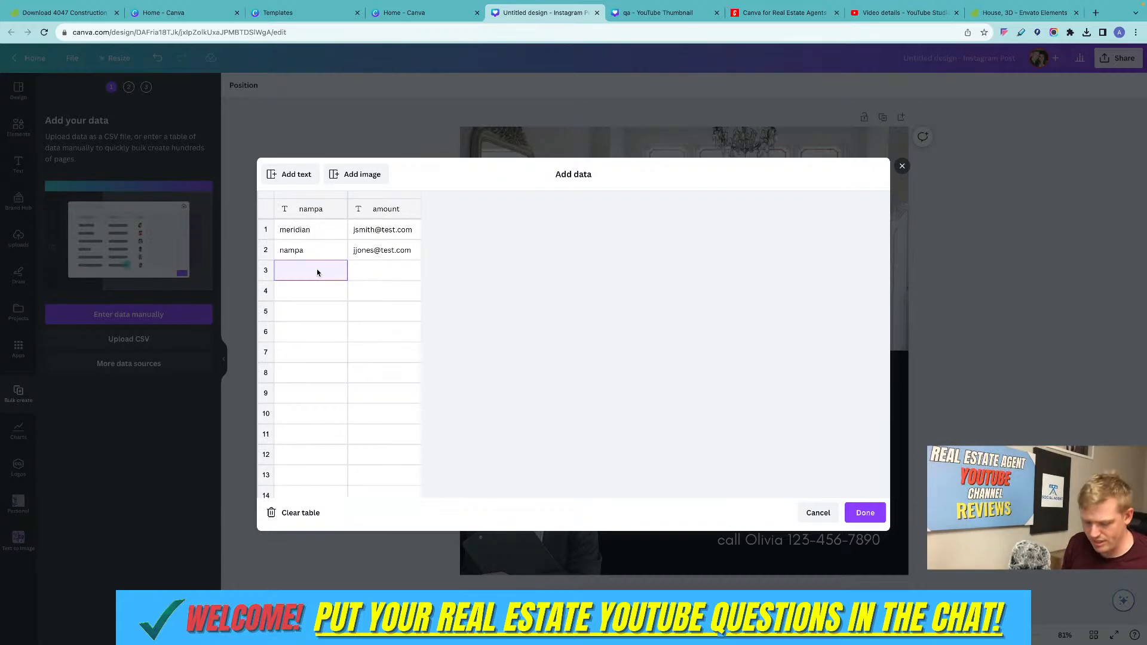
{"action": "type", "text": "sse"}
{"action": "key", "text": "BackSpace"}
{"action": "key", "text": "BackSpace"}
{"action": "key", "text": "BackSpace"}
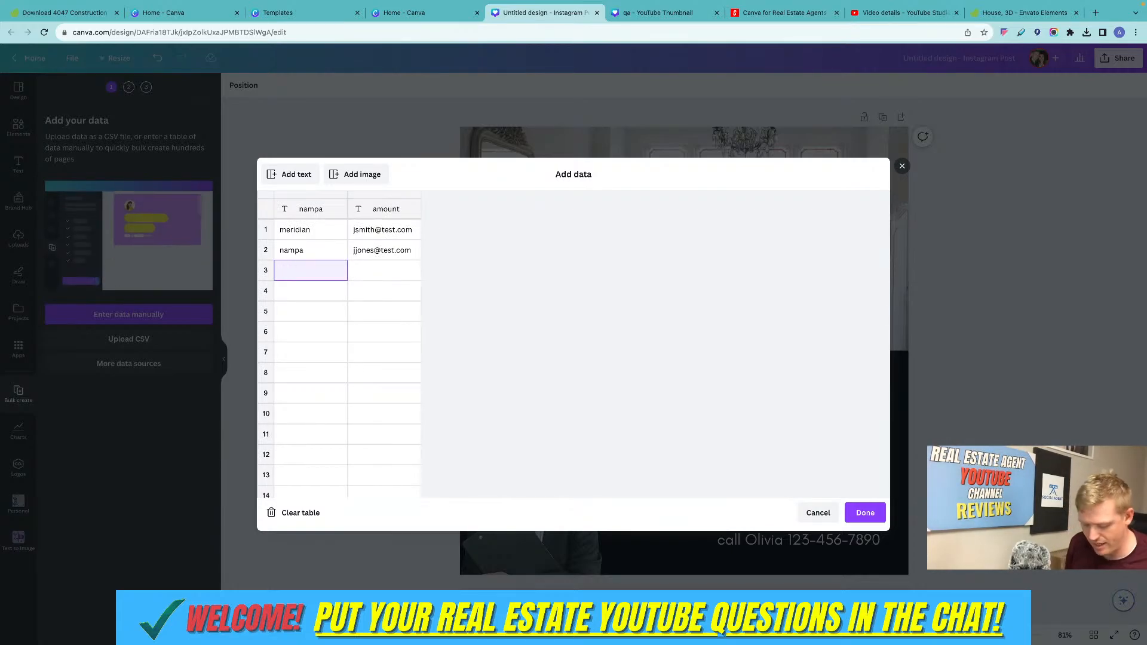
{"action": "type", "text": "boise"}
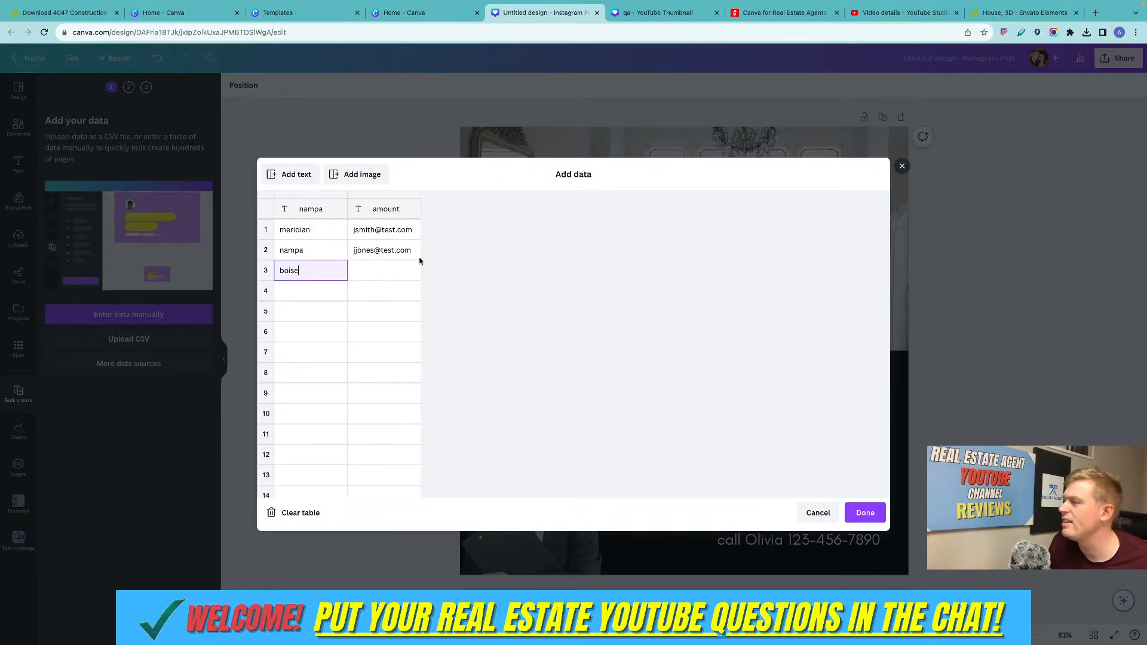
Replace the sample e-mail in row 1 of the amount column with "200k".
{"action": "left_click", "coordinate": [411, 233]}
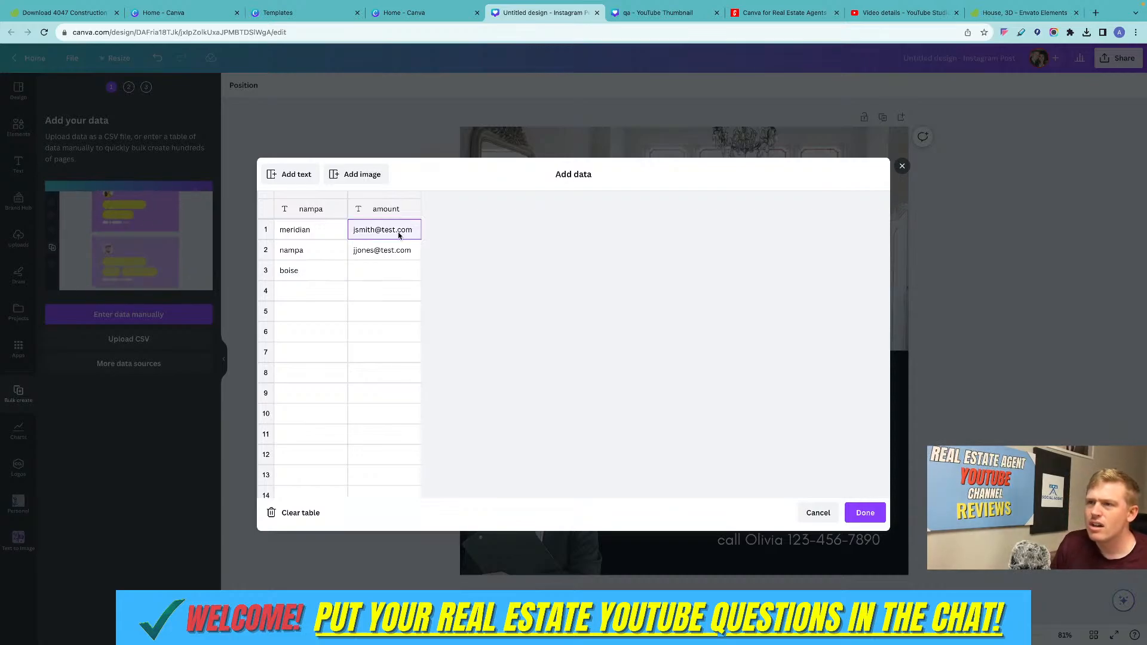
{"action": "key", "text": "BackSpace"}
{"action": "key", "text": "BackSpace"}
{"action": "key", "text": "BackSpace"}
{"action": "key", "text": "BackSpace"}
{"action": "key", "text": "BackSpace"}
{"action": "key", "text": "BackSpace"}
{"action": "key", "text": "BackSpace"}
{"action": "key", "text": "BackSpace"}
{"action": "key", "text": "BackSpace"}
{"action": "key", "text": "BackSpace"}
{"action": "key", "text": "BackSpace"}
{"action": "key", "text": "BackSpace"}
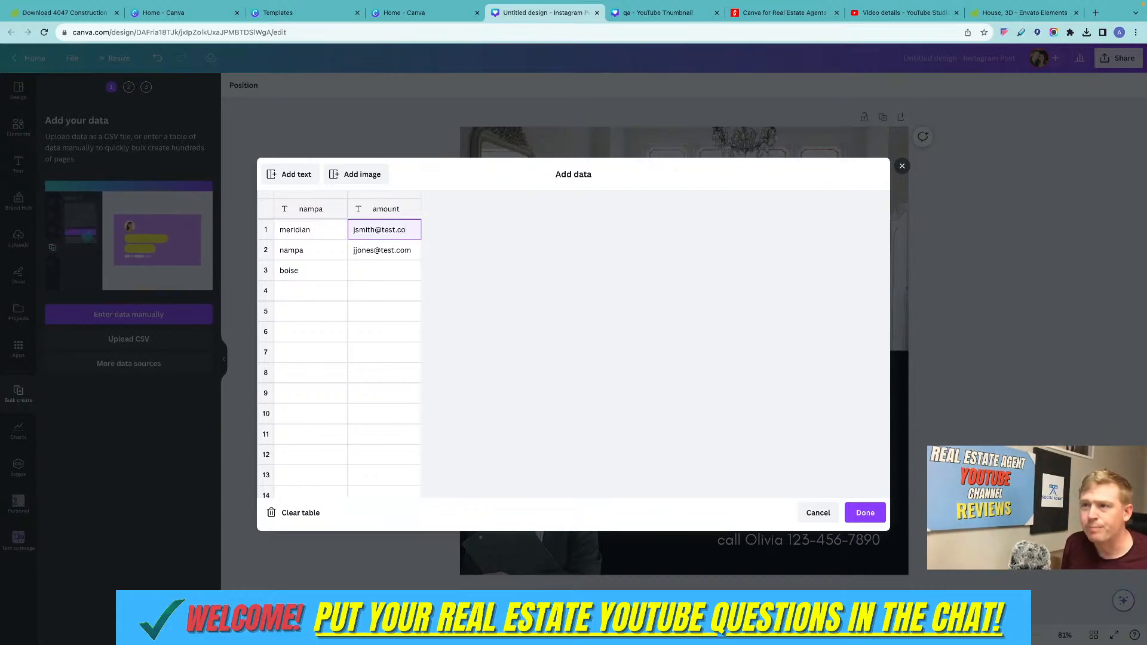
{"action": "type", "text": "200k"}
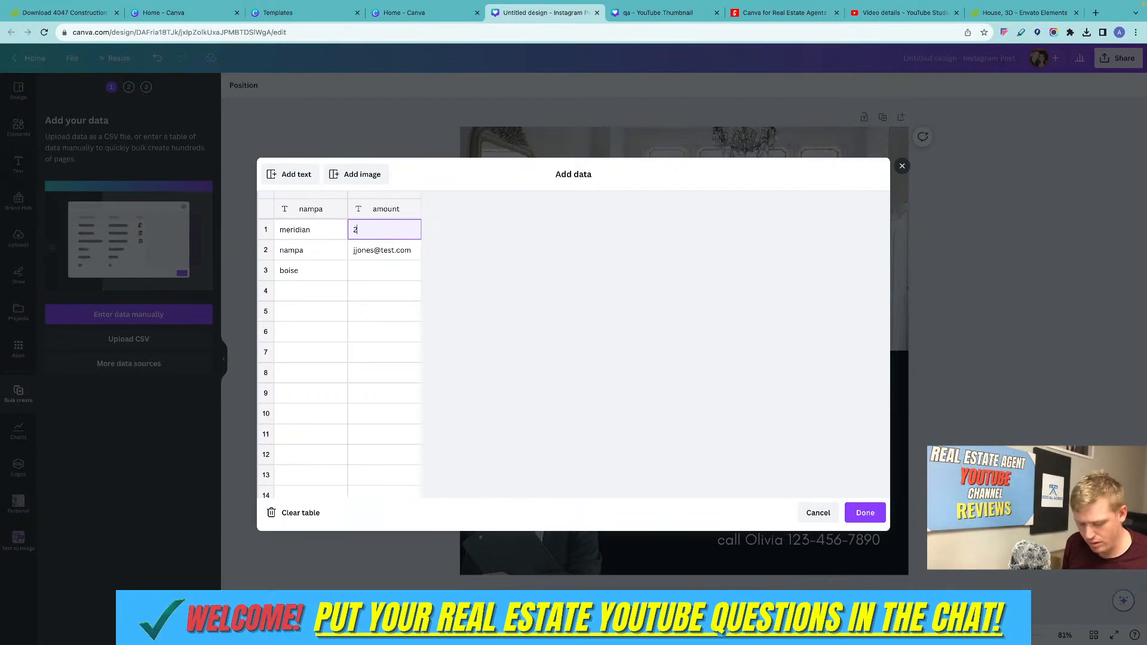
Replace the sample e-mail in row 2 of the amount column with "250k".
{"action": "left_click", "coordinate": [401, 252]}
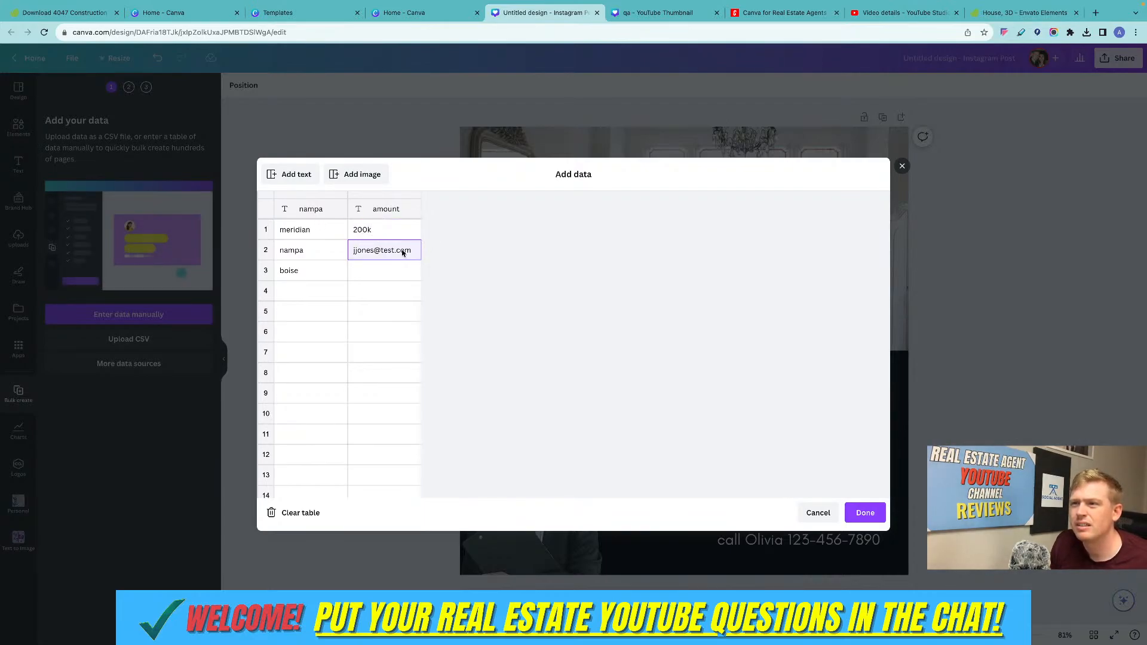
{"action": "key", "text": "BackSpace"}
{"action": "key", "text": "BackSpace"}
{"action": "key", "text": "BackSpace"}
{"action": "key", "text": "BackSpace"}
{"action": "key", "text": "BackSpace"}
{"action": "key", "text": "BackSpace"}
{"action": "key", "text": "BackSpace"}
{"action": "key", "text": "BackSpace"}
{"action": "key", "text": "BackSpace"}
{"action": "key", "text": "BackSpace"}
{"action": "key", "text": "BackSpace"}
{"action": "key", "text": "BackSpace"}
{"action": "key", "text": "BackSpace"}
{"action": "key", "text": "BackSpace"}
{"action": "key", "text": "BackSpace"}
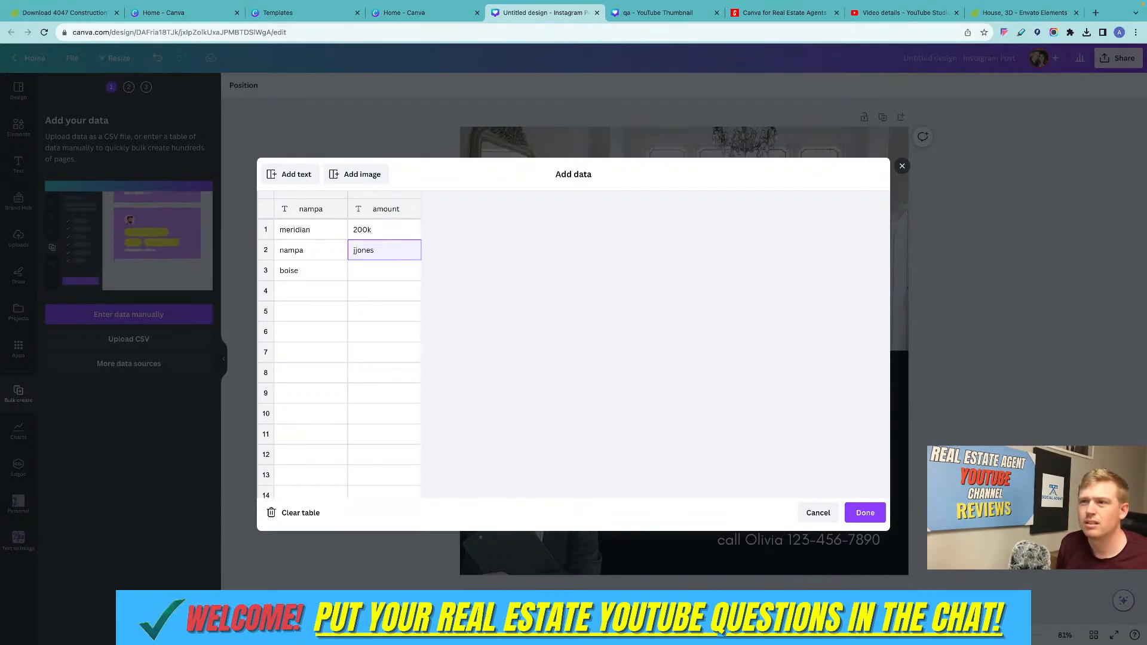
{"action": "type", "text": "250"}
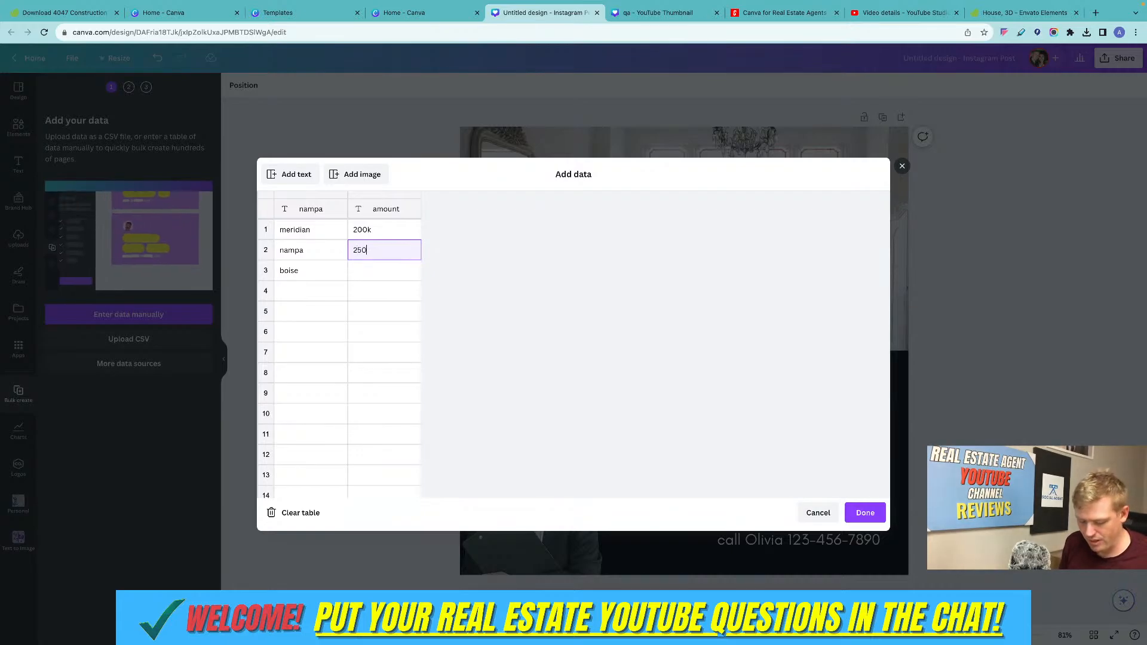
{"action": "type", "text": "k"}
Enter "300k" in row 3 of the amount column and finish the data table.
{"action": "left_click", "coordinate": [404, 274]}
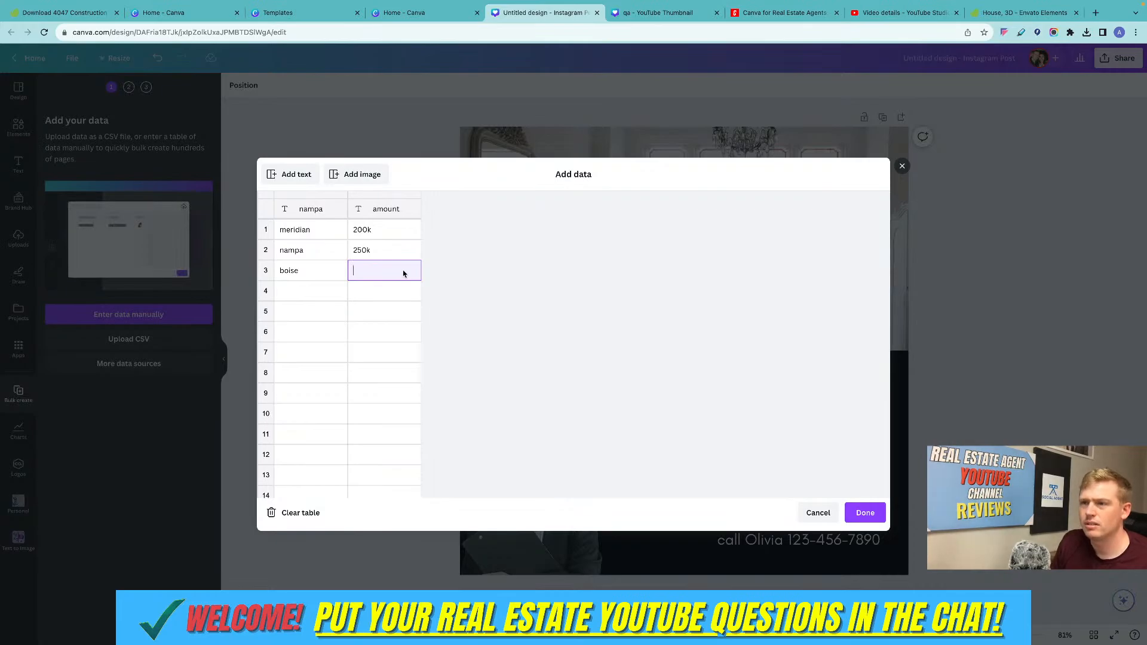
{"action": "type", "text": "300k"}
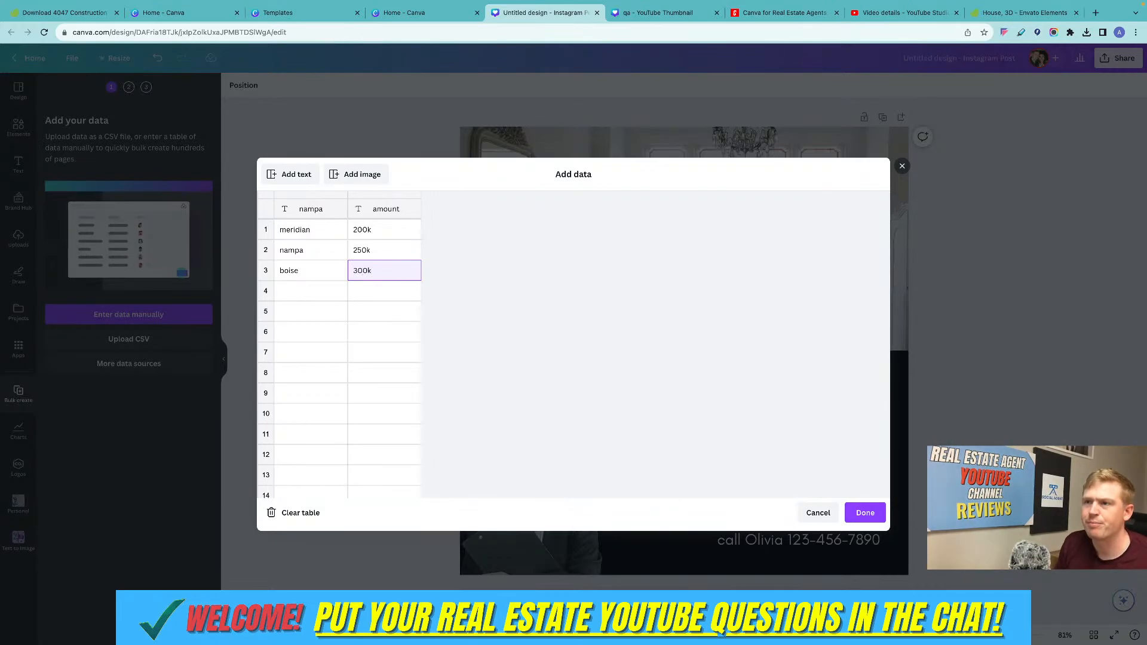
{"action": "left_click", "coordinate": [859, 509]}
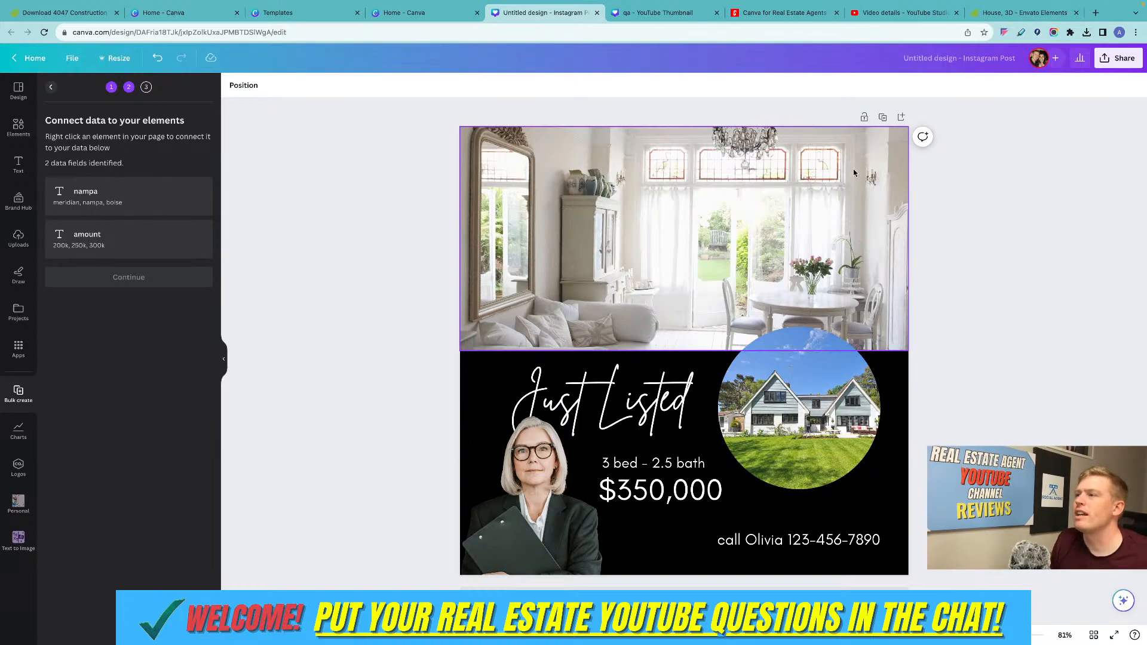
{"action": "right_click", "coordinate": [726, 208]}
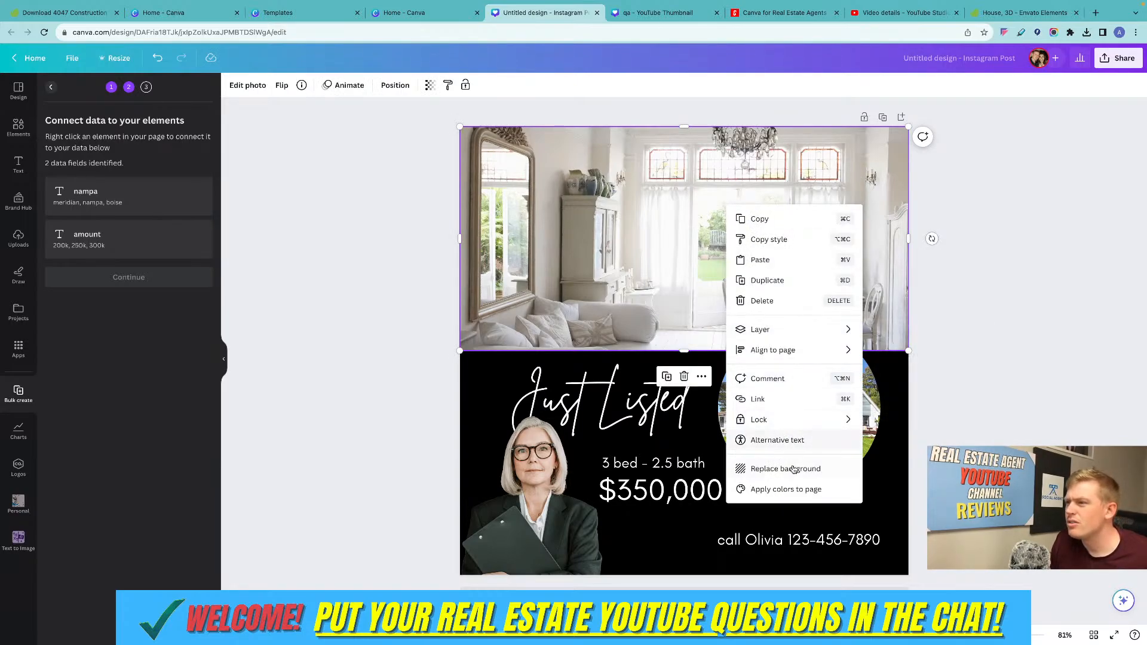
{"action": "left_click", "coordinate": [391, 216]}
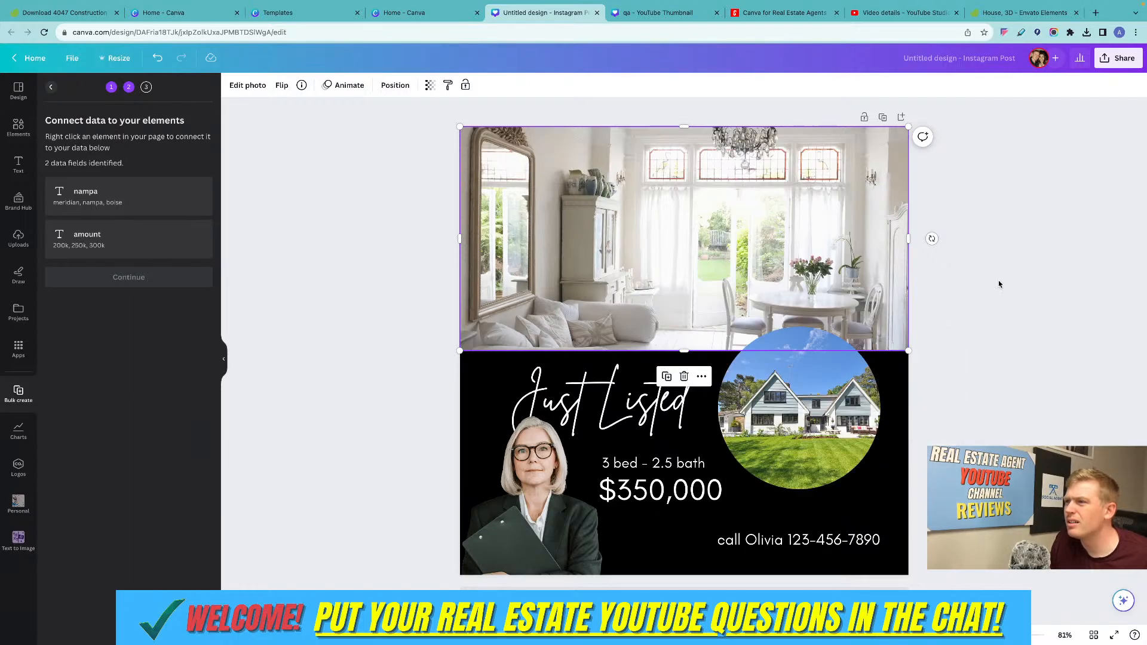
{"action": "right_click", "coordinate": [168, 187]}
{"action": "left_click", "coordinate": [364, 150]}
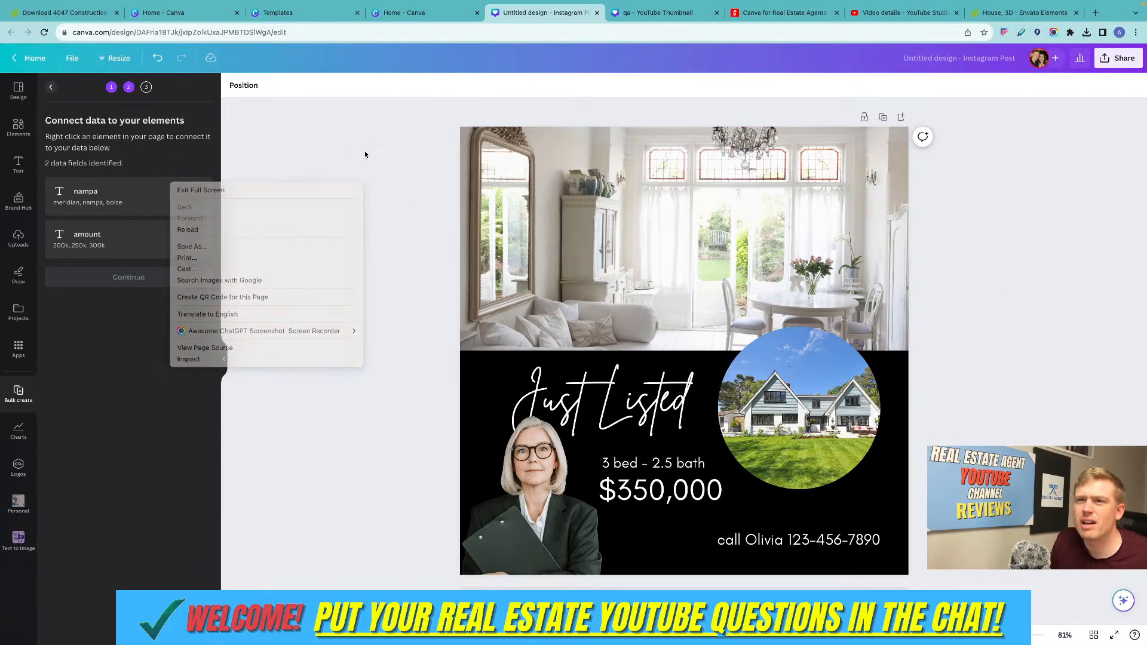
Connect the "Just Listed" heading to the nampa data field.
{"action": "left_click", "coordinate": [645, 389]}
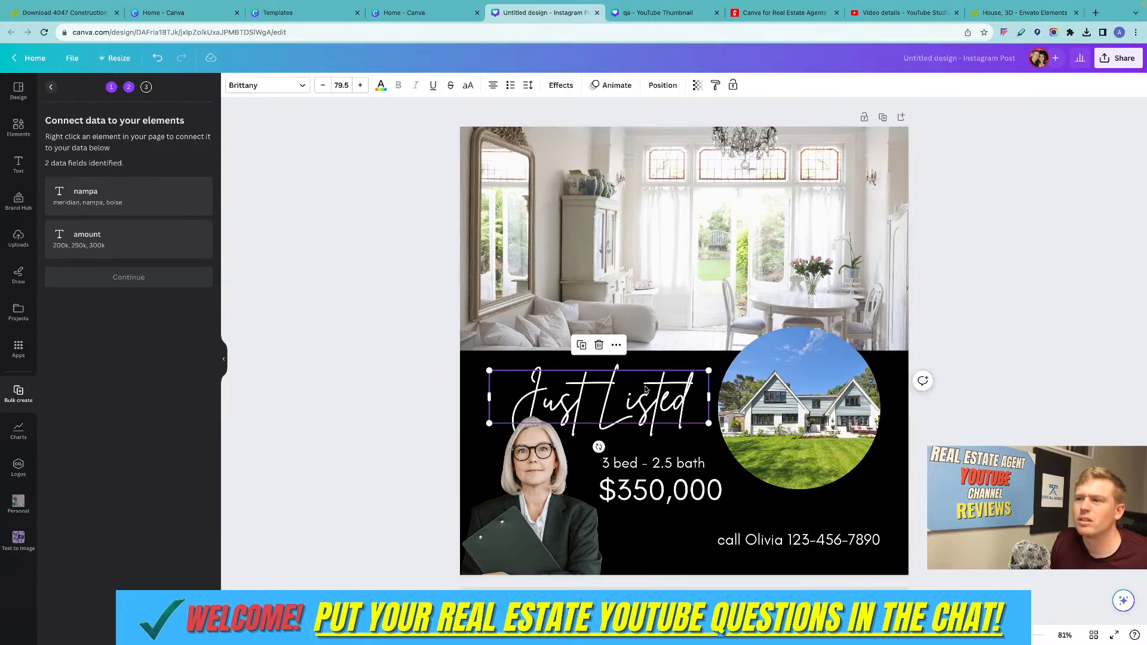
{"action": "right_click", "coordinate": [644, 390]}
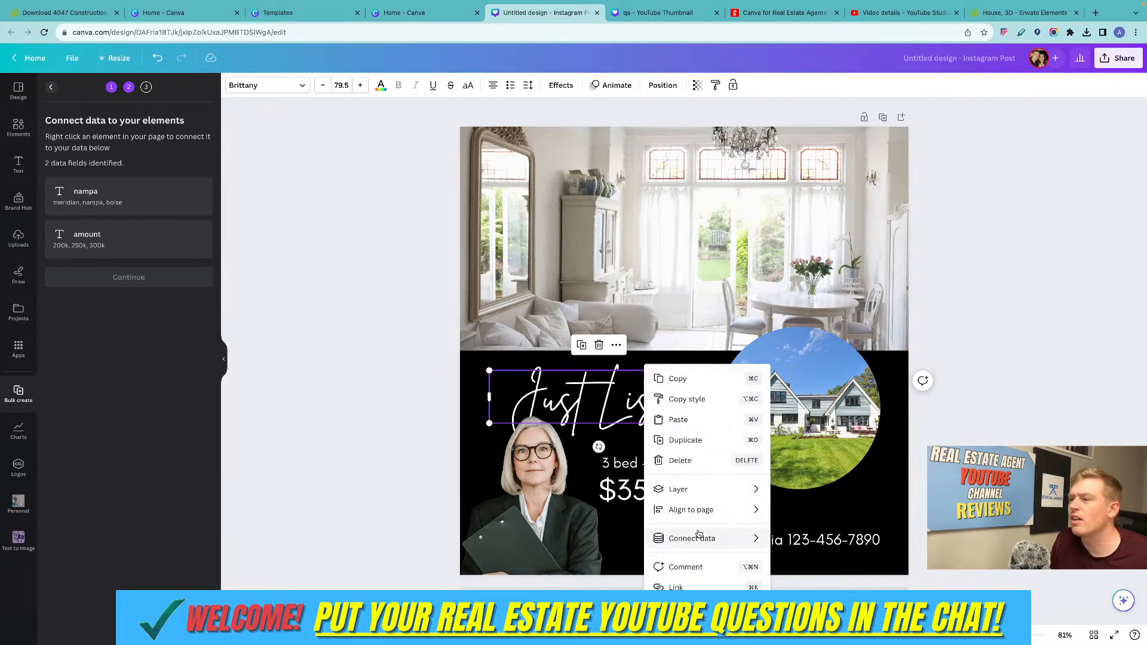
{"action": "mouse_move", "coordinate": [713, 536]}
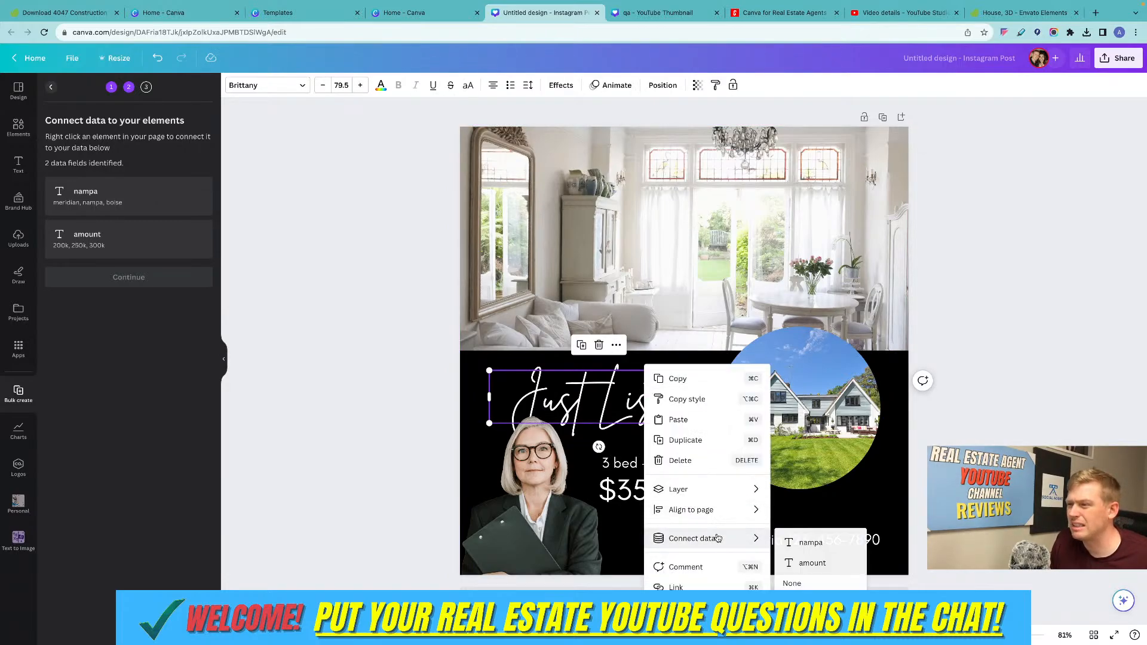
{"action": "left_click", "coordinate": [813, 543]}
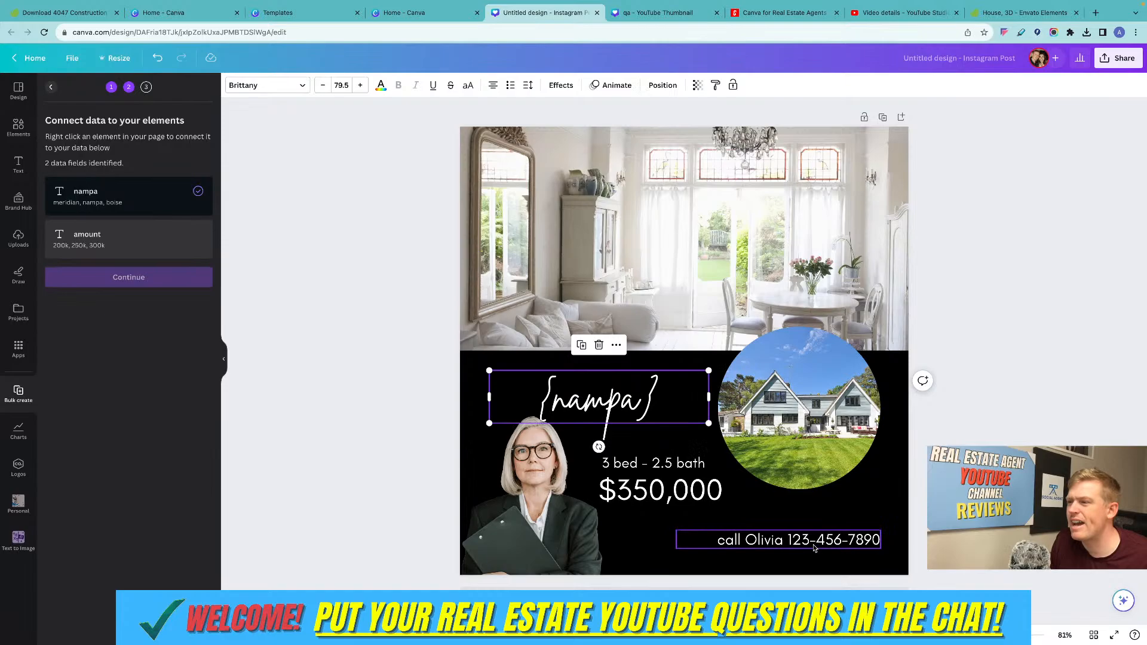
{"action": "left_click", "coordinate": [443, 425]}
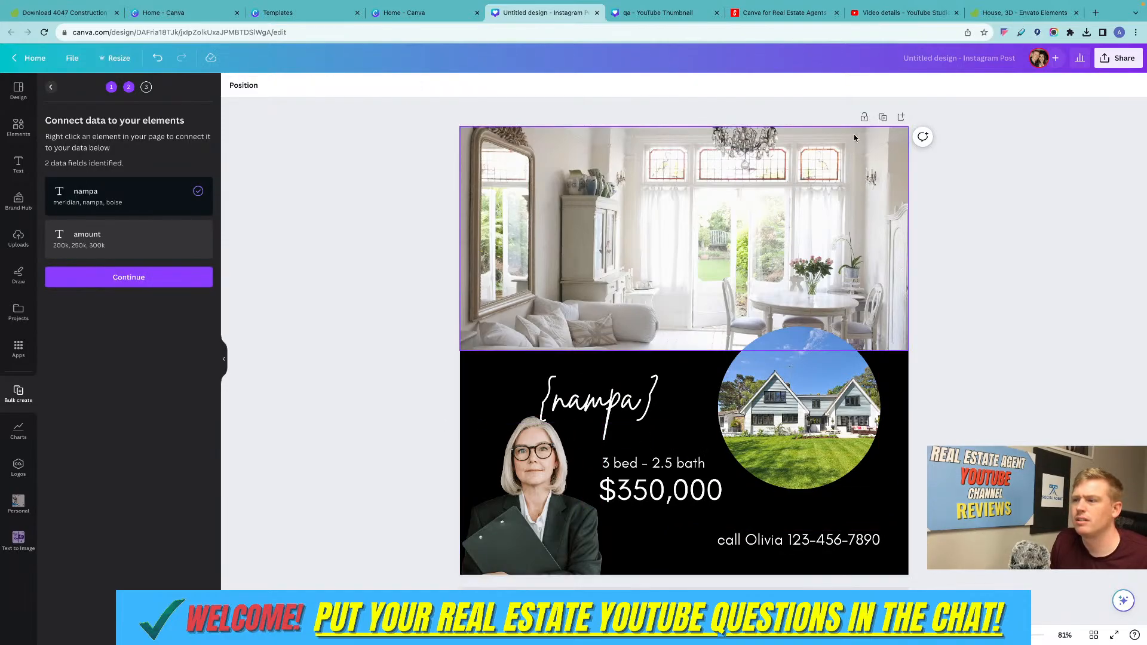
Duplicate the page and connect the heading on the copy to the amount data field.
{"action": "right_click", "coordinate": [612, 407]}
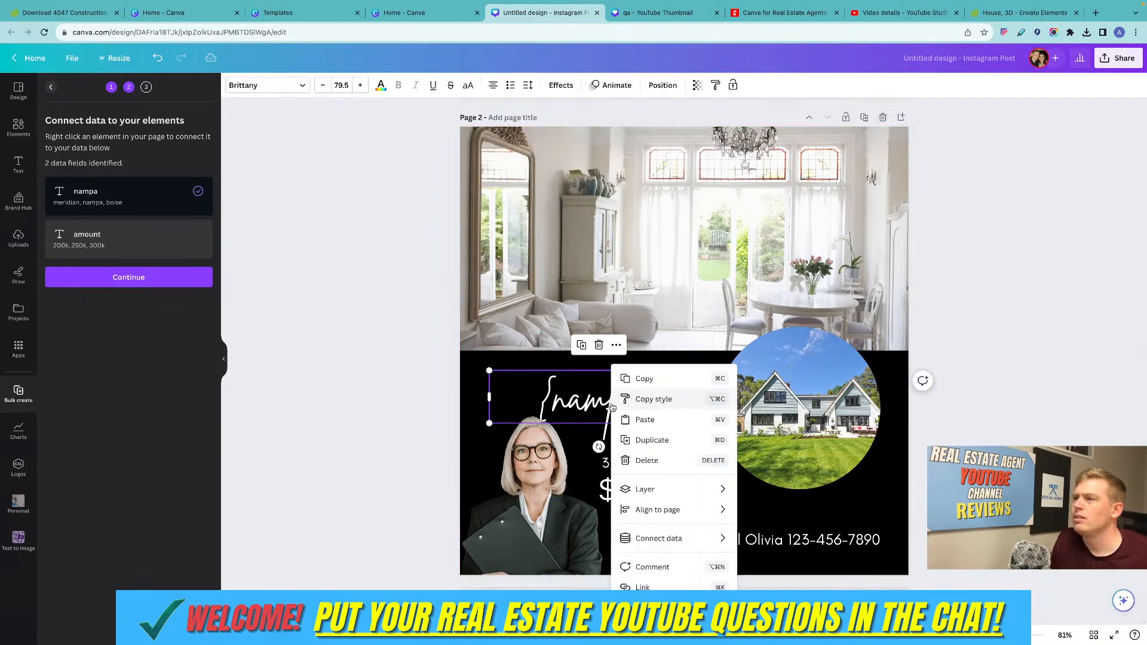
{"action": "mouse_move", "coordinate": [672, 540]}
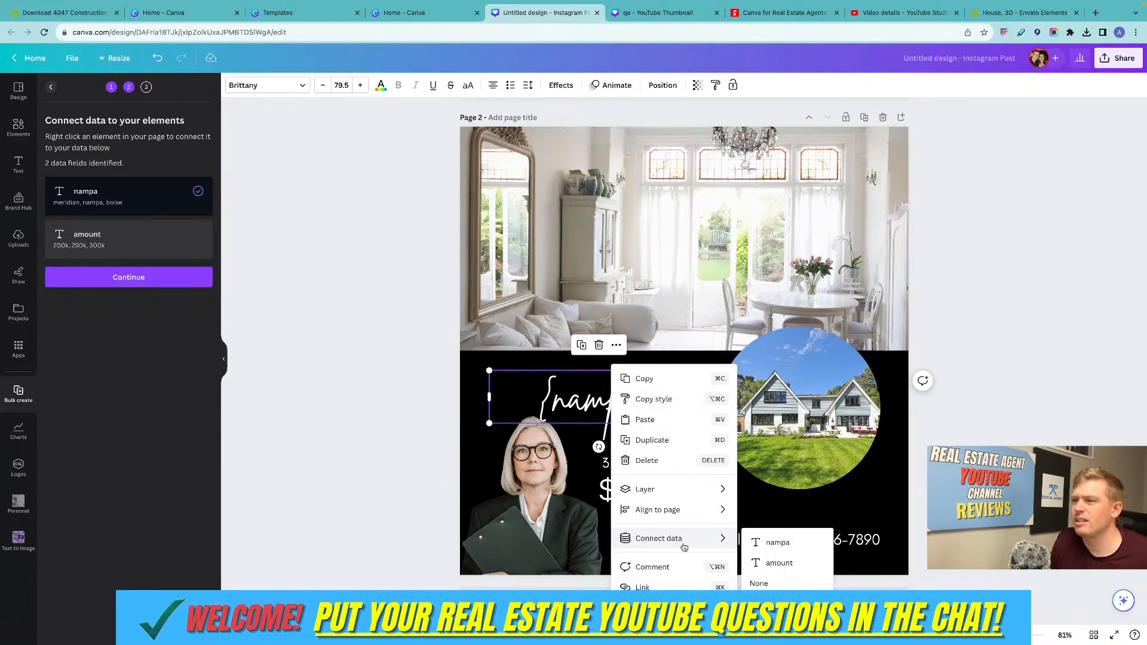
{"action": "left_click", "coordinate": [778, 563]}
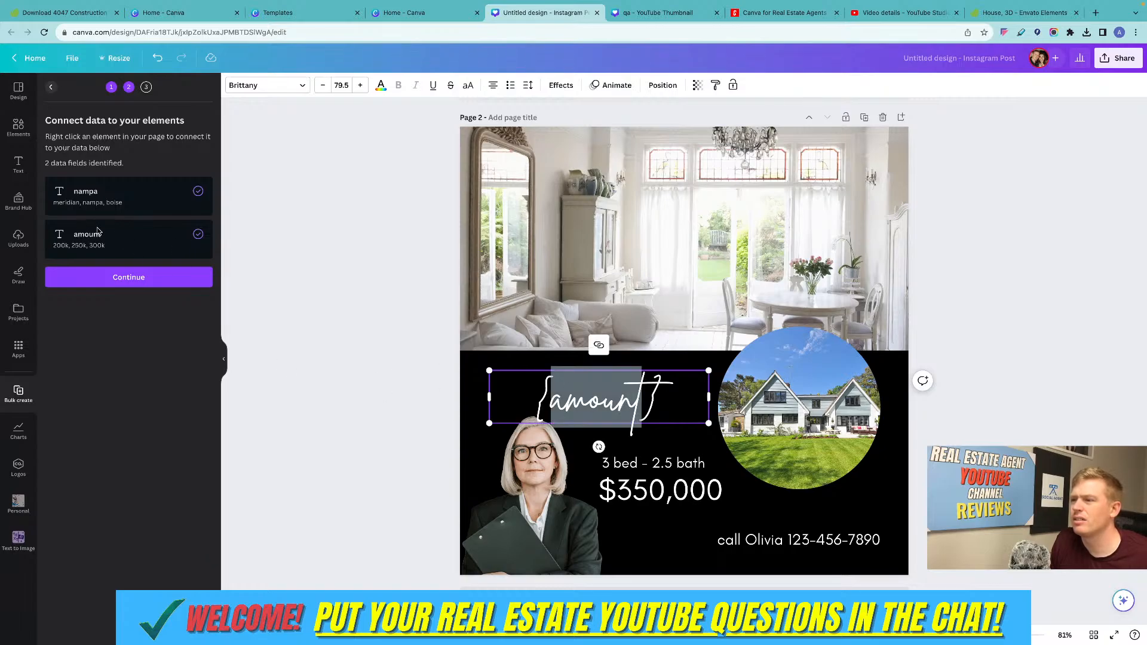
Generate the bulk pages from all three data rows: meridian 200k, nampa 250k and boise 300k.
{"action": "left_click", "coordinate": [144, 279]}
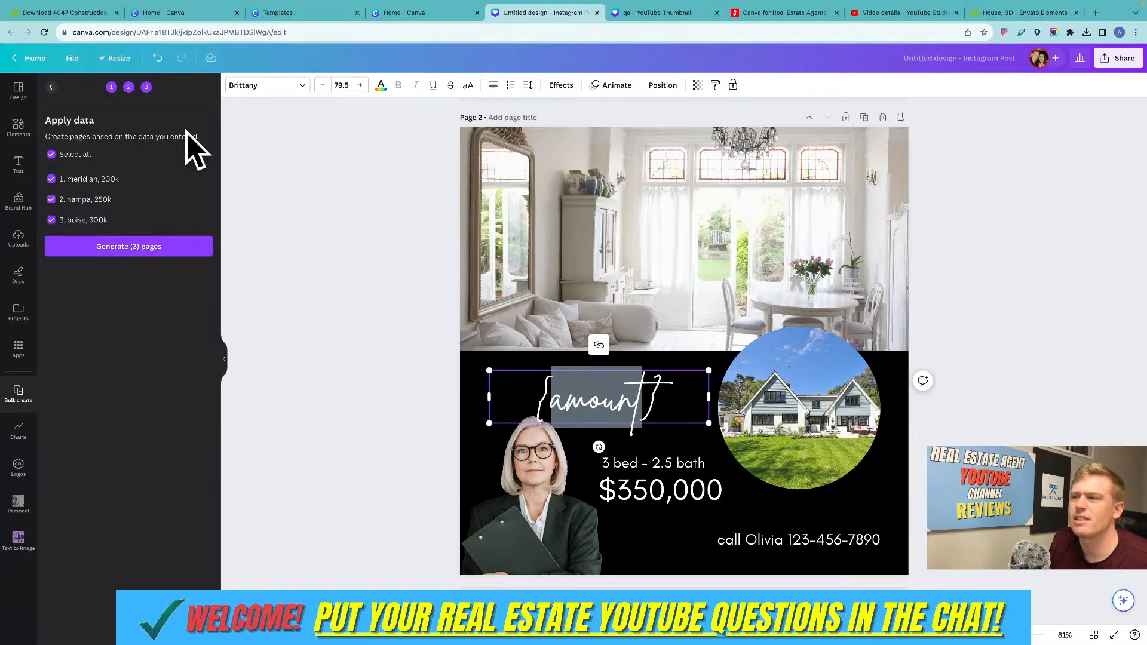
{"action": "left_click", "coordinate": [52, 88]}
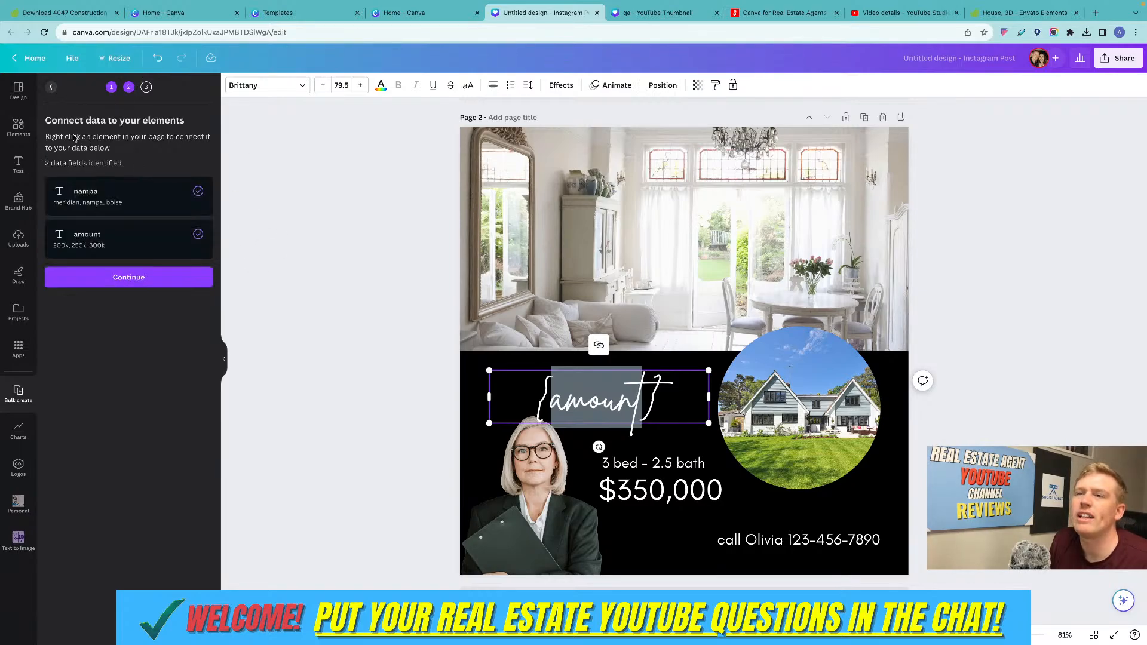
{"action": "left_click", "coordinate": [138, 276]}
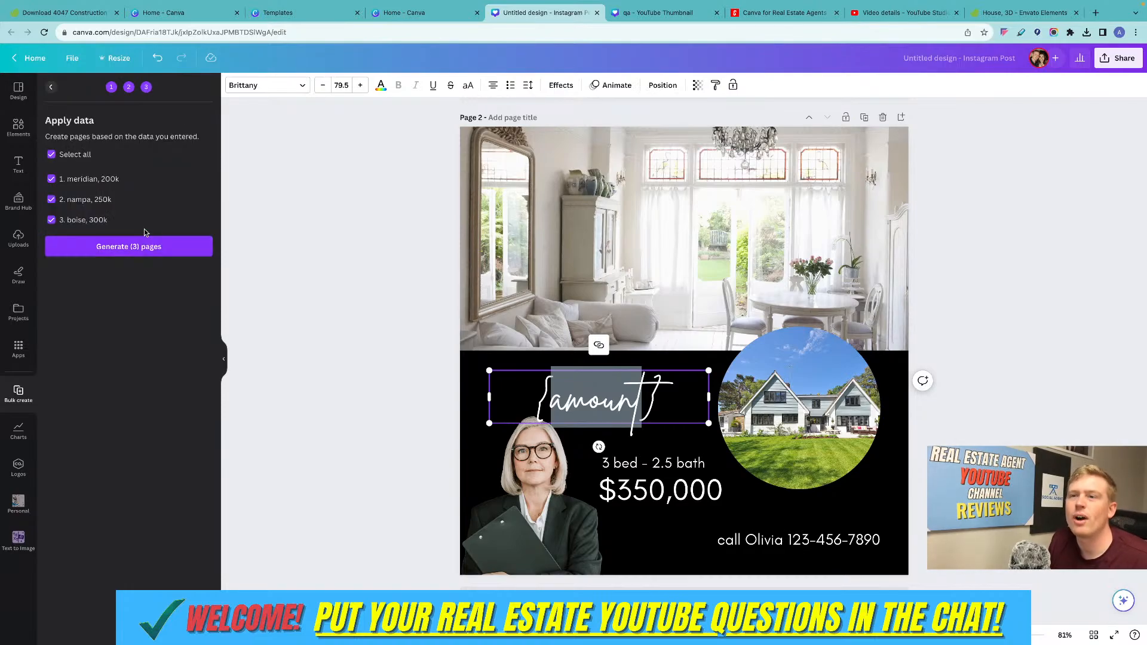
{"action": "left_click", "coordinate": [148, 249]}
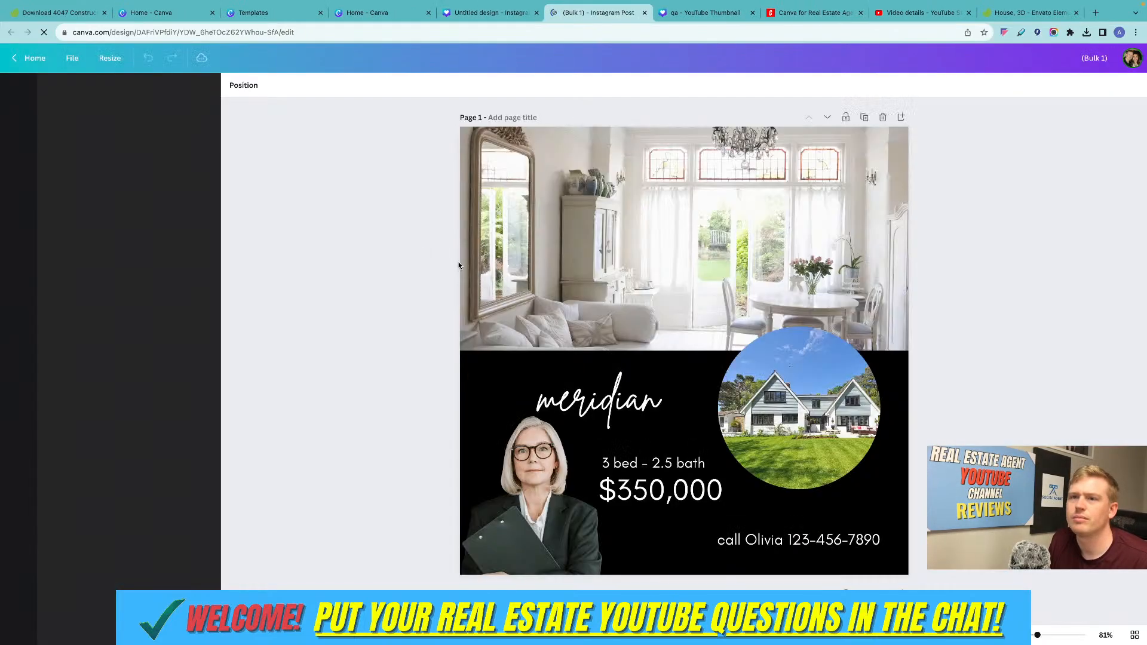
Look through all the generated pages to check how the city and amount headings were filled in.
{"action": "scroll", "coordinate": [565, 282], "scroll_direction": "down", "scroll_amount": 3}
{"action": "scroll", "coordinate": [565, 282], "scroll_direction": "down", "scroll_amount": 3}
{"action": "scroll", "coordinate": [564, 278], "scroll_direction": "up", "scroll_amount": 5}
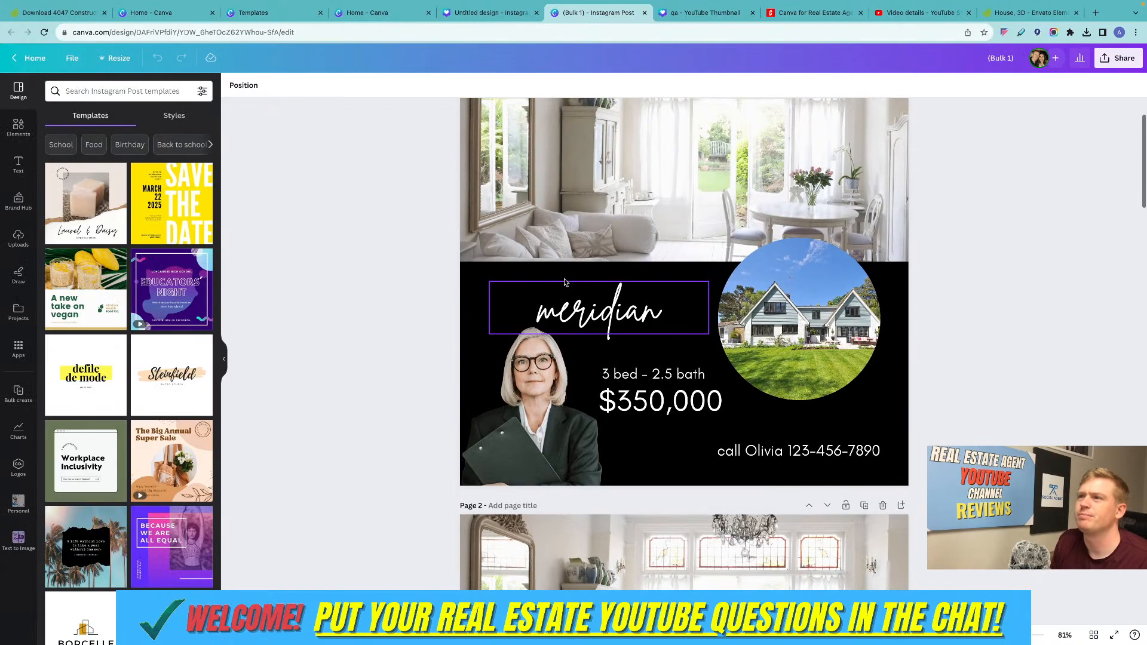
{"action": "scroll", "coordinate": [597, 292], "scroll_direction": "down", "scroll_amount": 6}
{"action": "scroll", "coordinate": [611, 304], "scroll_direction": "down", "scroll_amount": 10}
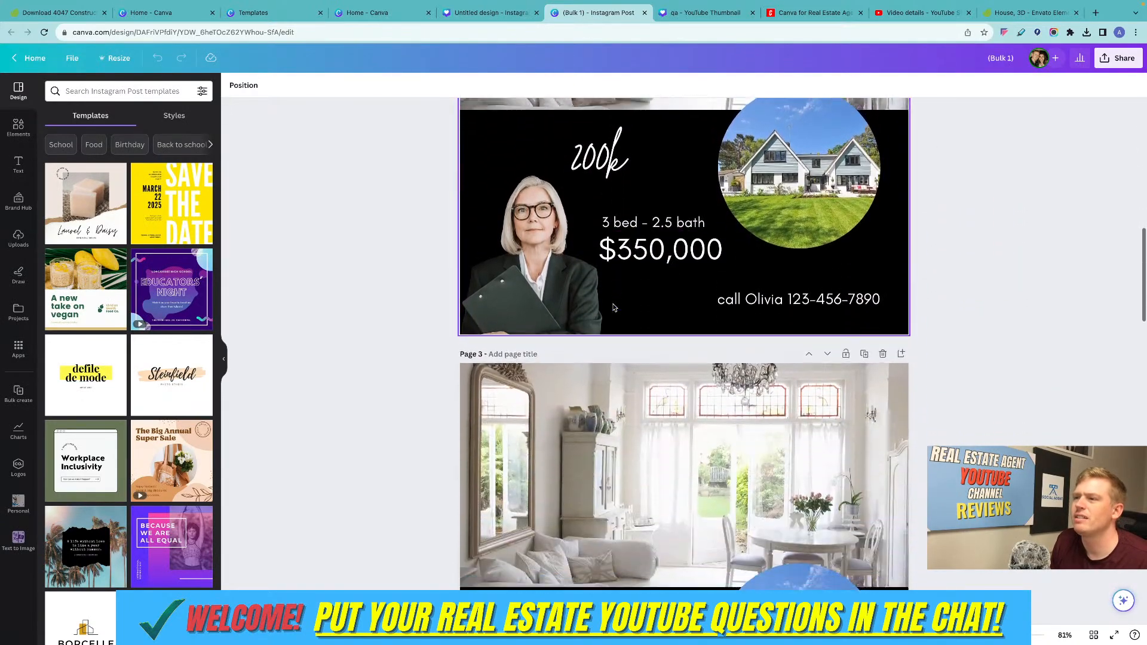
{"action": "scroll", "coordinate": [613, 306], "scroll_direction": "down", "scroll_amount": 15}
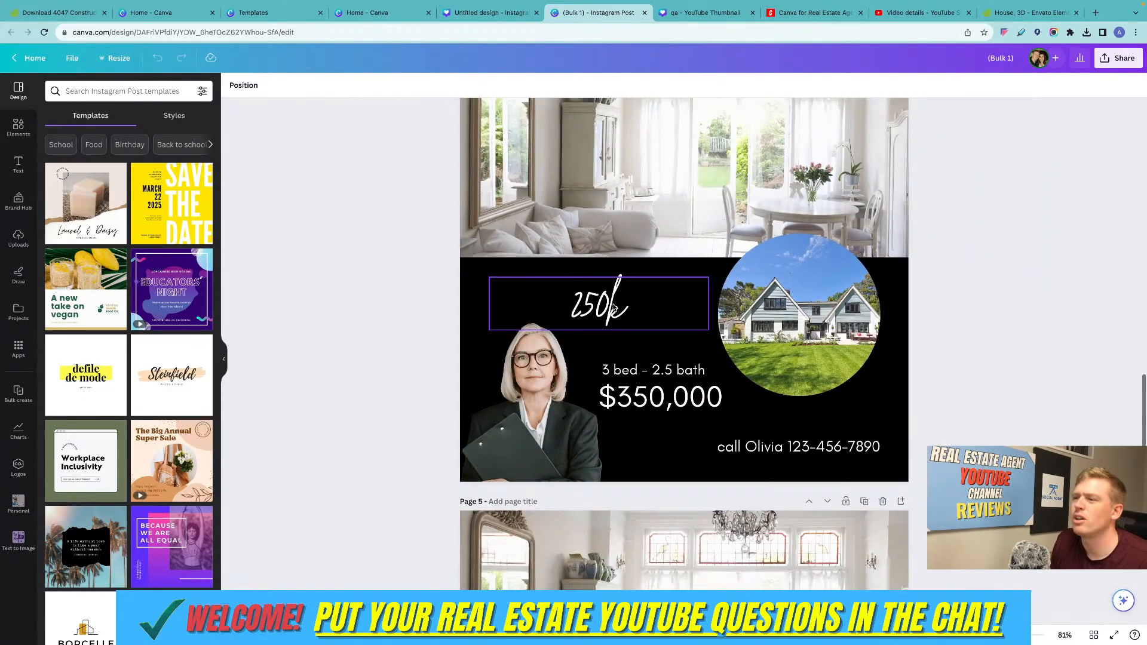
{"action": "scroll", "coordinate": [613, 307], "scroll_direction": "down", "scroll_amount": 7}
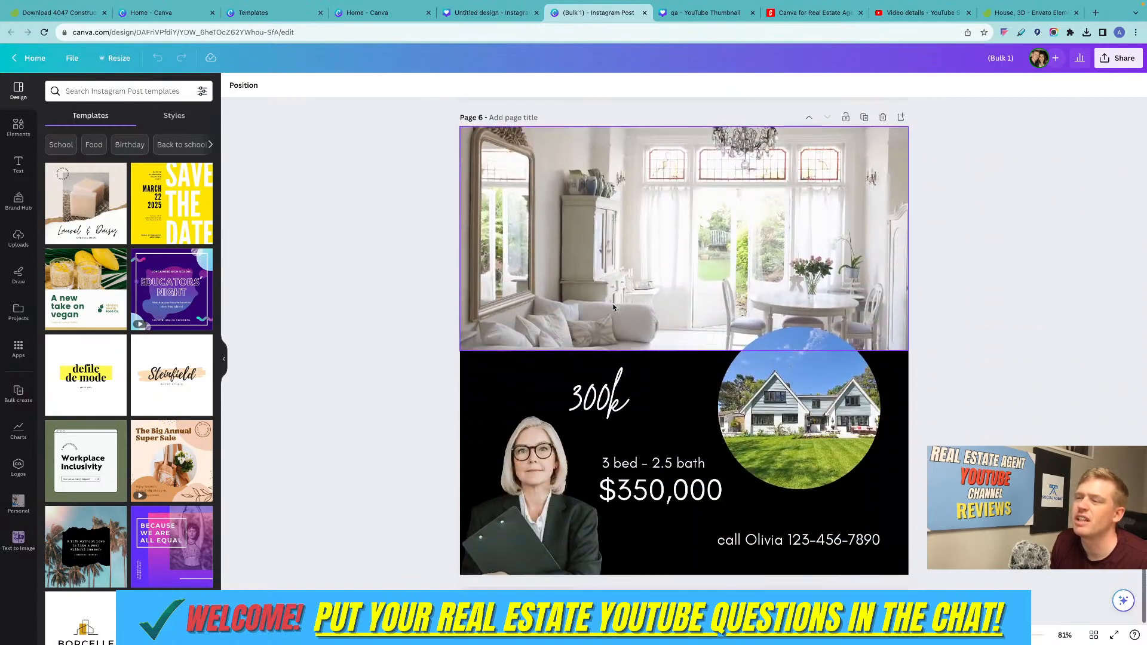
Move the "300k" text from page 6 to page 5, placing it just beneath the "boise" heading.
{"action": "scroll", "coordinate": [604, 398], "scroll_direction": "up", "scroll_amount": 1}
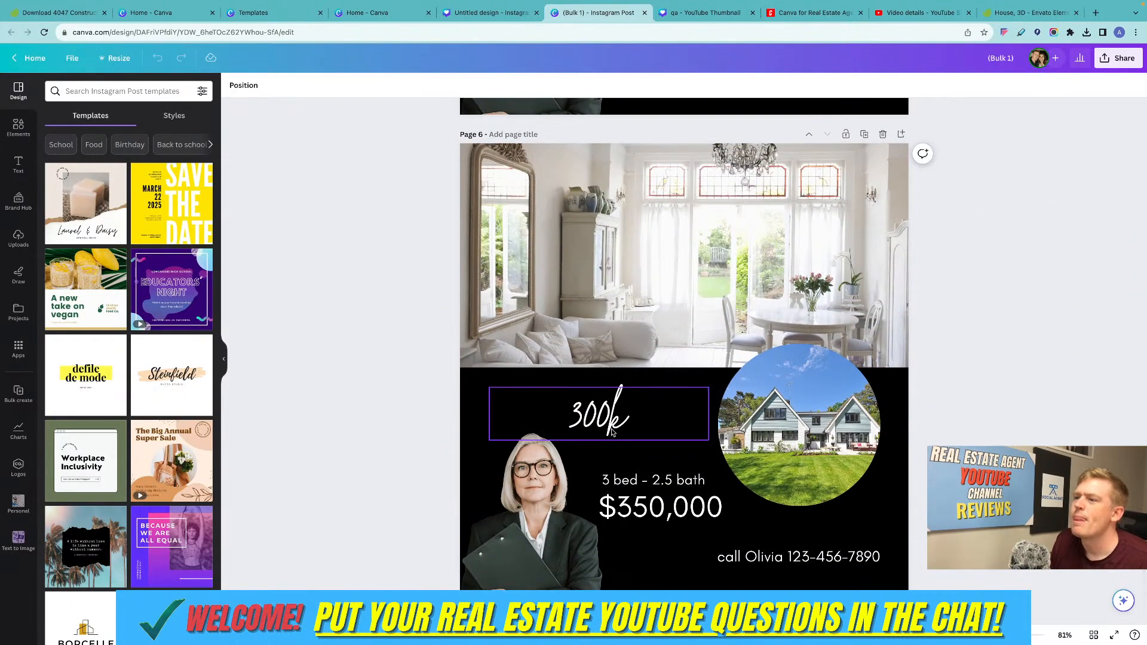
{"action": "left_click_drag", "start_coordinate": [605, 410], "coordinate": [651, 164]}
{"action": "scroll", "coordinate": [633, 173], "scroll_direction": "up", "scroll_amount": 9}
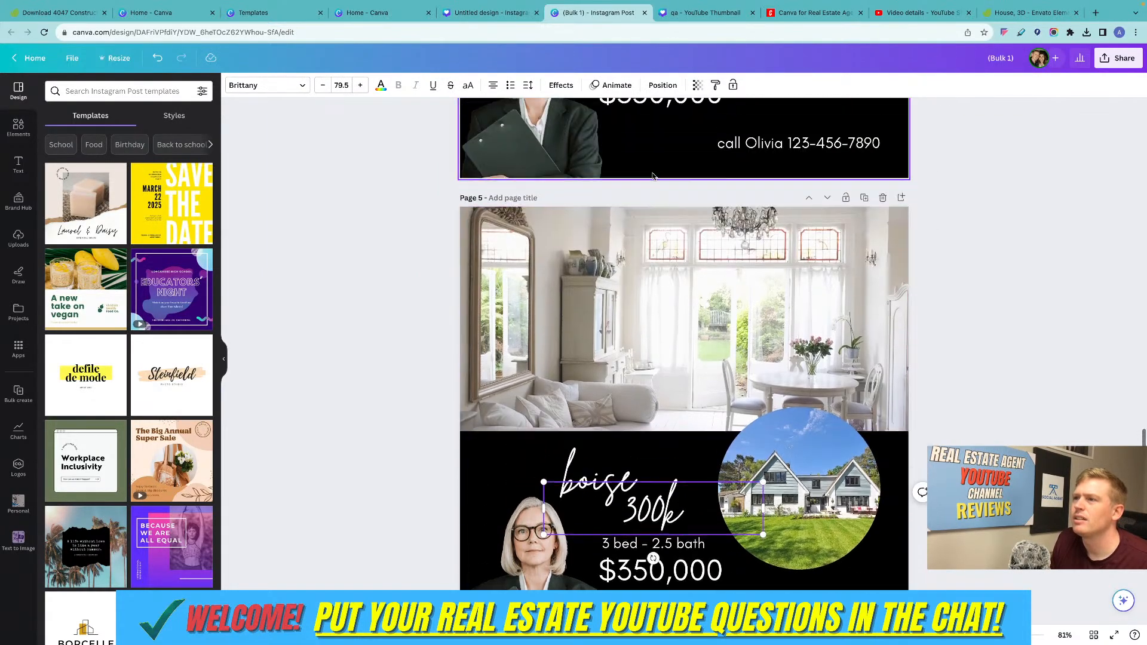
Move the "250k" text from page 4 to page 3, placing it just beneath the "nampa" heading.
{"action": "scroll", "coordinate": [610, 168], "scroll_direction": "up", "scroll_amount": 6}
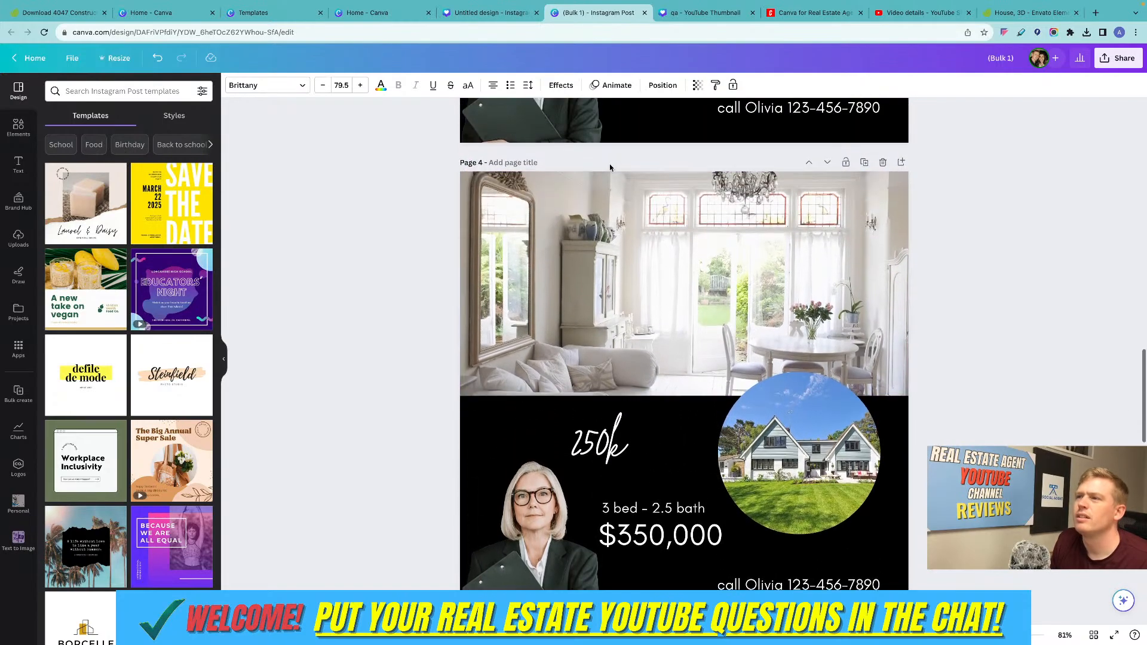
{"action": "left_click_drag", "start_coordinate": [606, 508], "coordinate": [643, 182]}
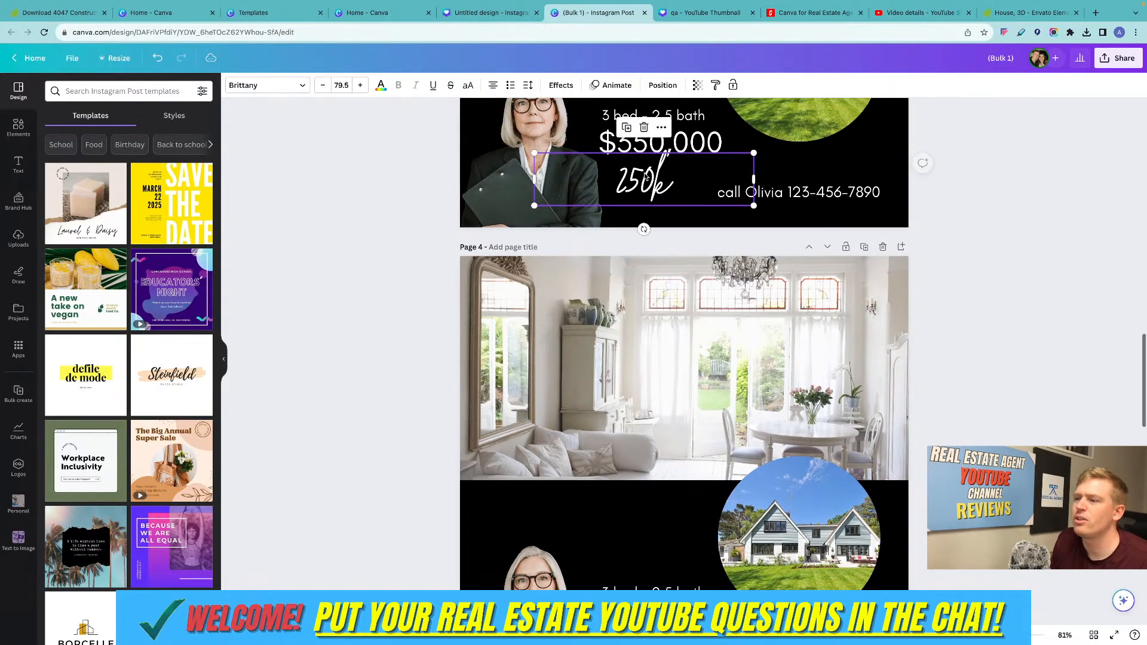
{"action": "scroll", "coordinate": [642, 182], "scroll_direction": "up", "scroll_amount": 4}
{"action": "left_click_drag", "start_coordinate": [640, 446], "coordinate": [641, 334]}
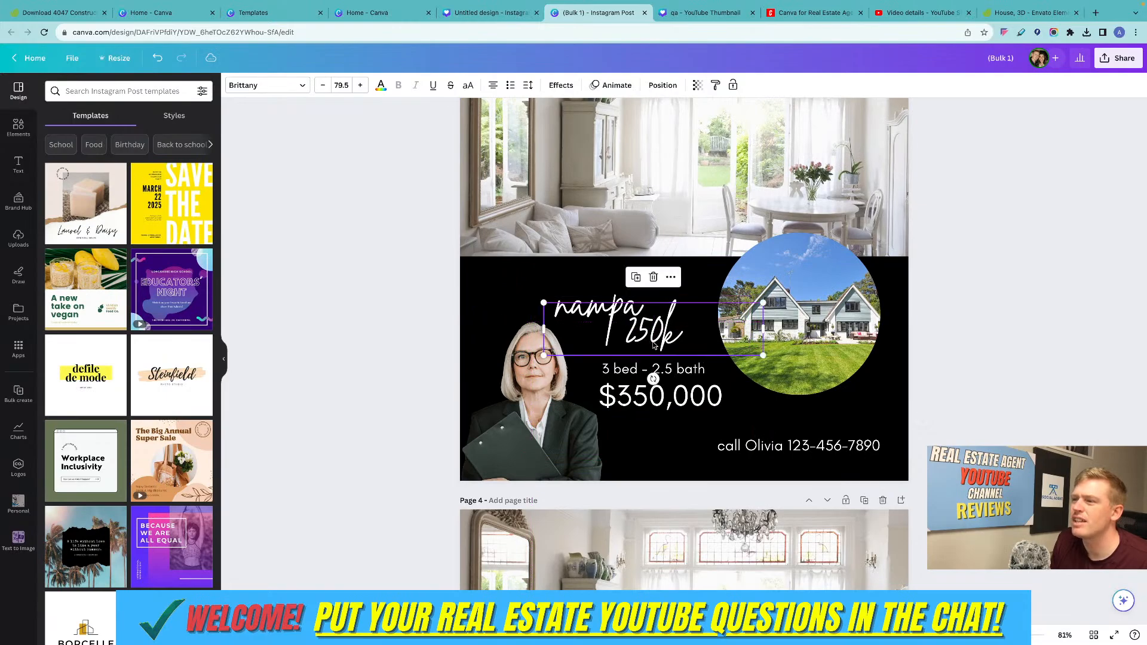
Move the "200k" text from page 2 to page 1, placing it just beneath the "meridian" heading.
{"action": "scroll", "coordinate": [641, 358], "scroll_direction": "up", "scroll_amount": 10}
{"action": "left_click_drag", "start_coordinate": [639, 382], "coordinate": [642, 261]}
{"action": "scroll", "coordinate": [642, 263], "scroll_direction": "up", "scroll_amount": 3}
{"action": "scroll", "coordinate": [642, 264], "scroll_direction": "up", "scroll_amount": 2}
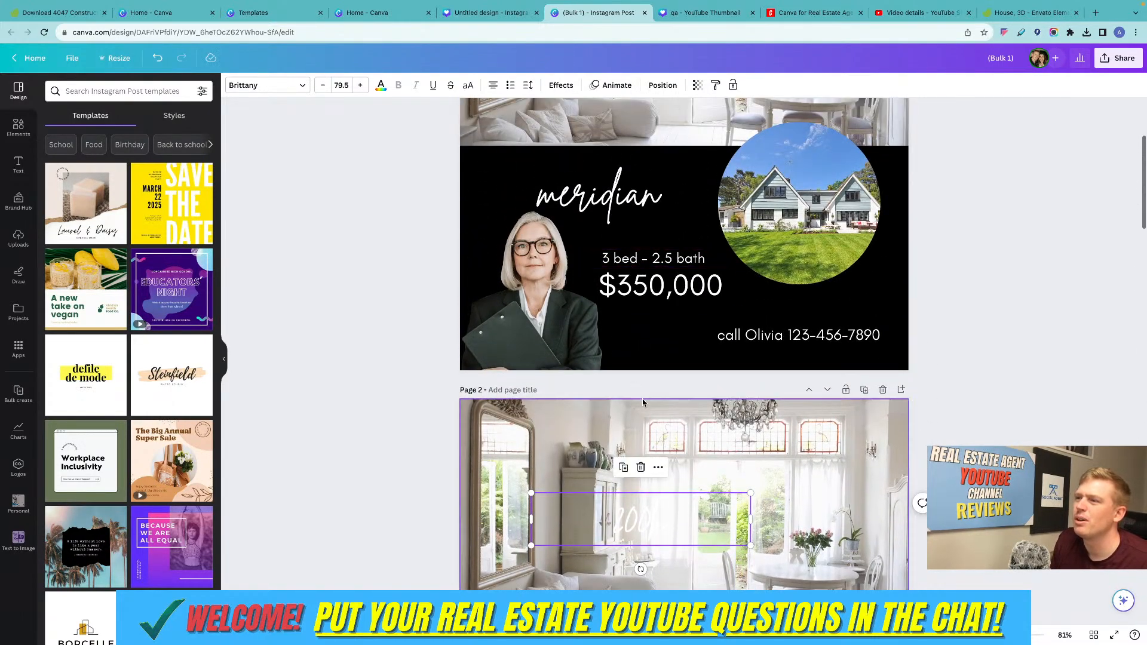
{"action": "left_click_drag", "start_coordinate": [642, 521], "coordinate": [654, 229]}
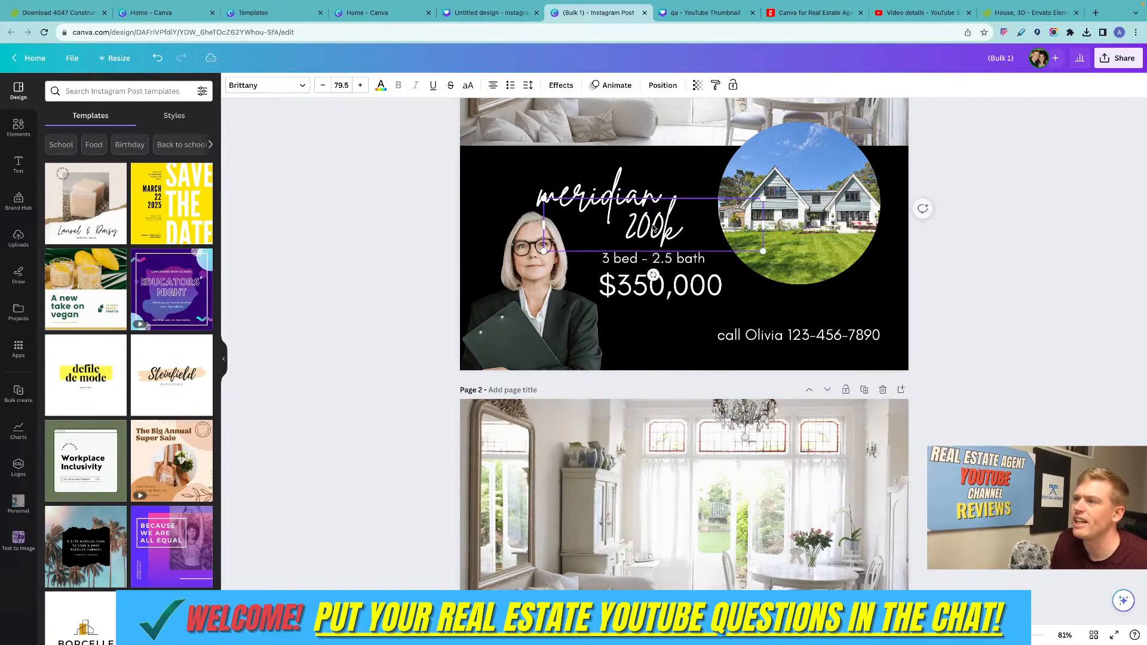
{"action": "left_click", "coordinate": [1073, 241]}
{"action": "scroll", "coordinate": [700, 249], "scroll_direction": "up", "scroll_amount": 3}
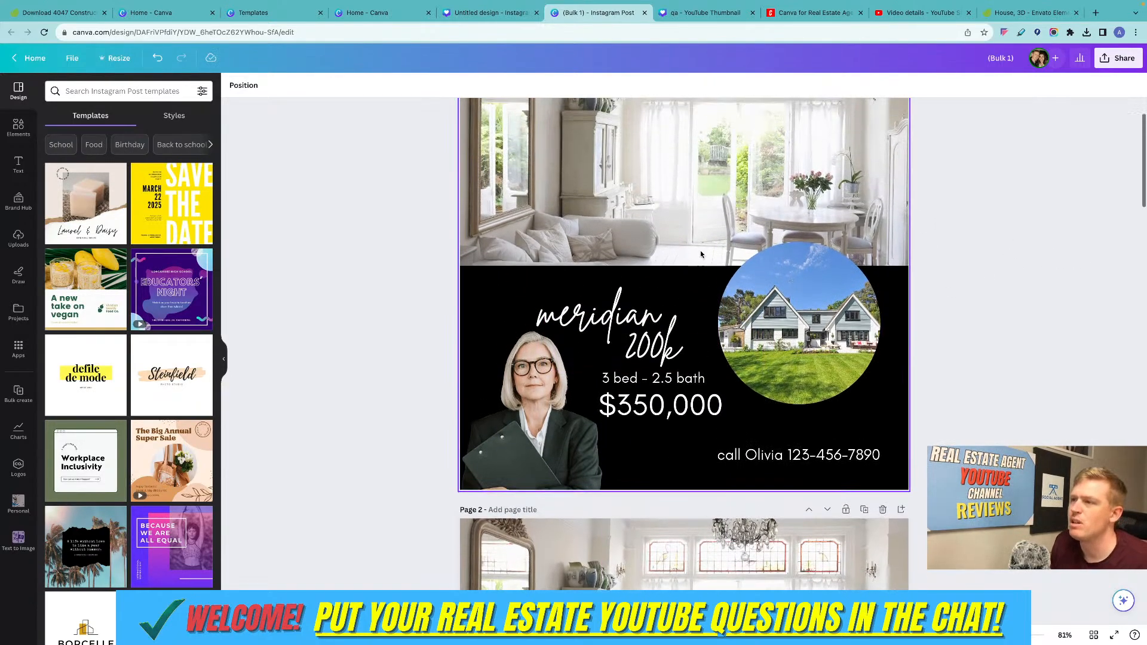
{"action": "scroll", "coordinate": [701, 259], "scroll_direction": "down", "scroll_amount": 3}
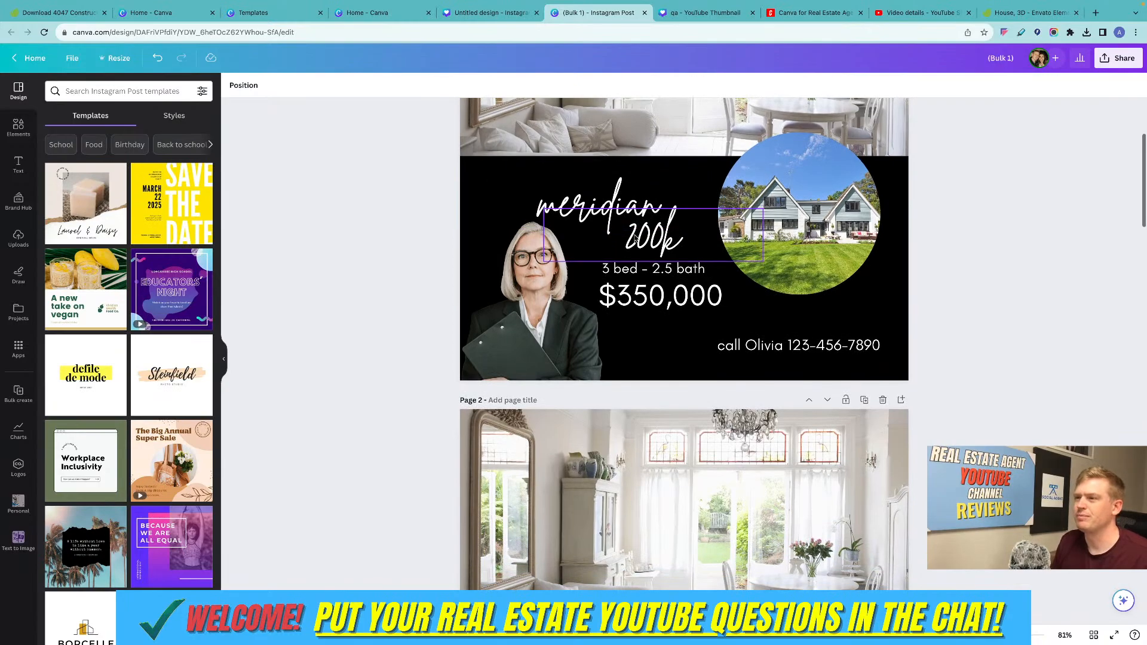
{"action": "left_click", "coordinate": [659, 238]}
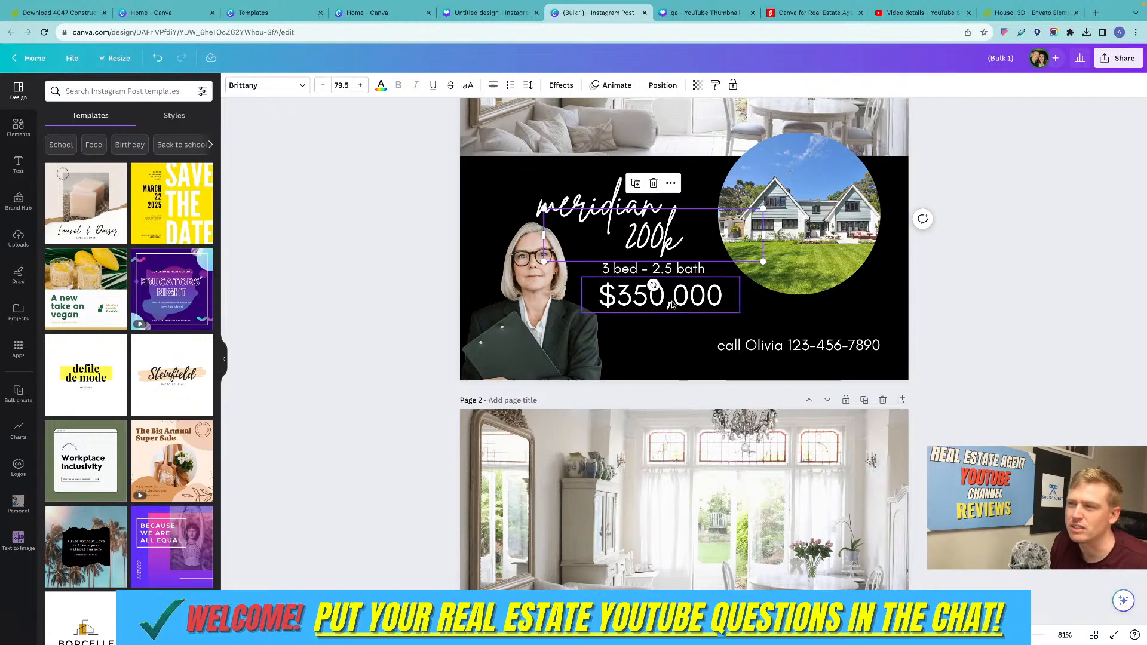
{"action": "left_click", "coordinate": [444, 207]}
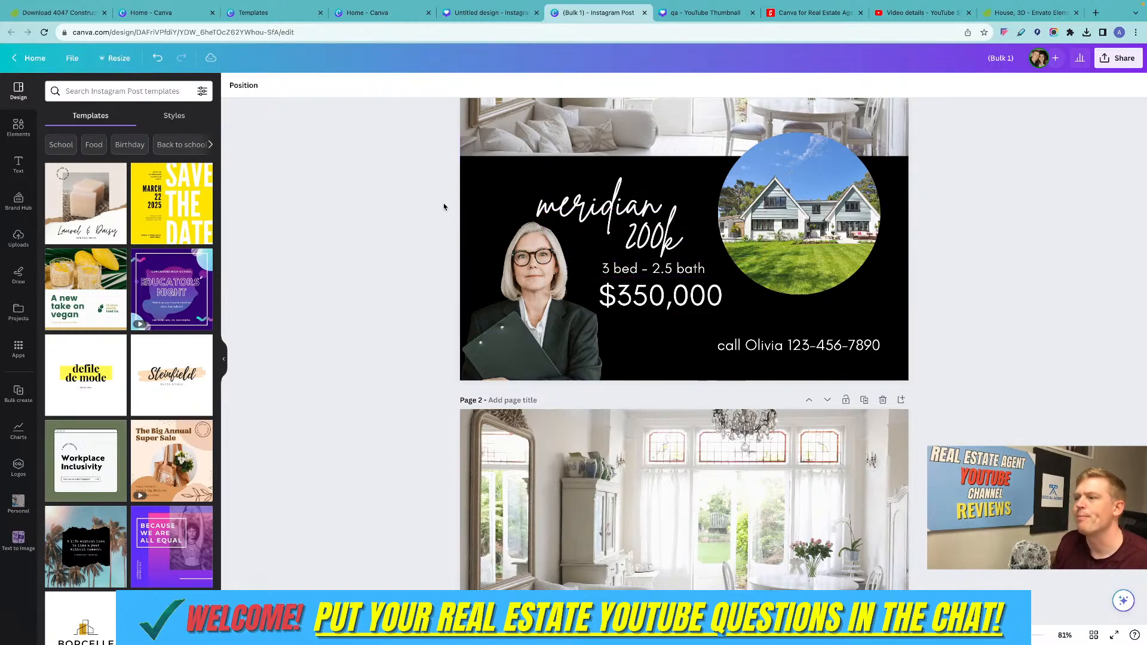
{"action": "scroll", "coordinate": [442, 205], "scroll_direction": "down", "scroll_amount": 3}
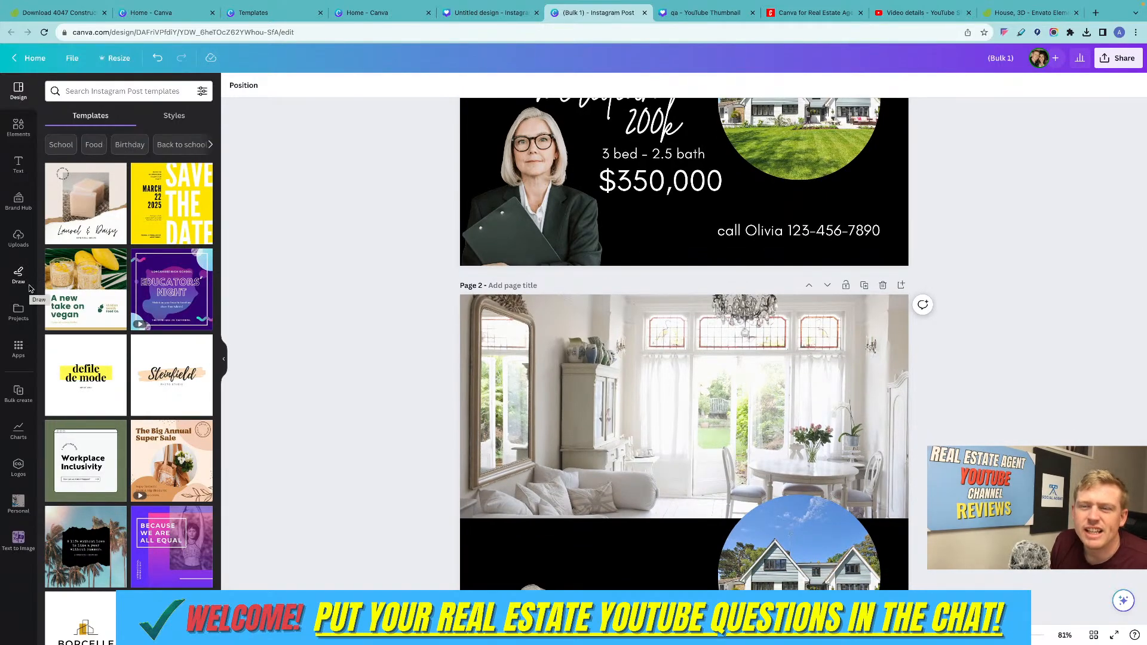
Delete all elements from page 1 and insert a stacked bar chart on the emptied page.
{"action": "left_click", "coordinate": [18, 430]}
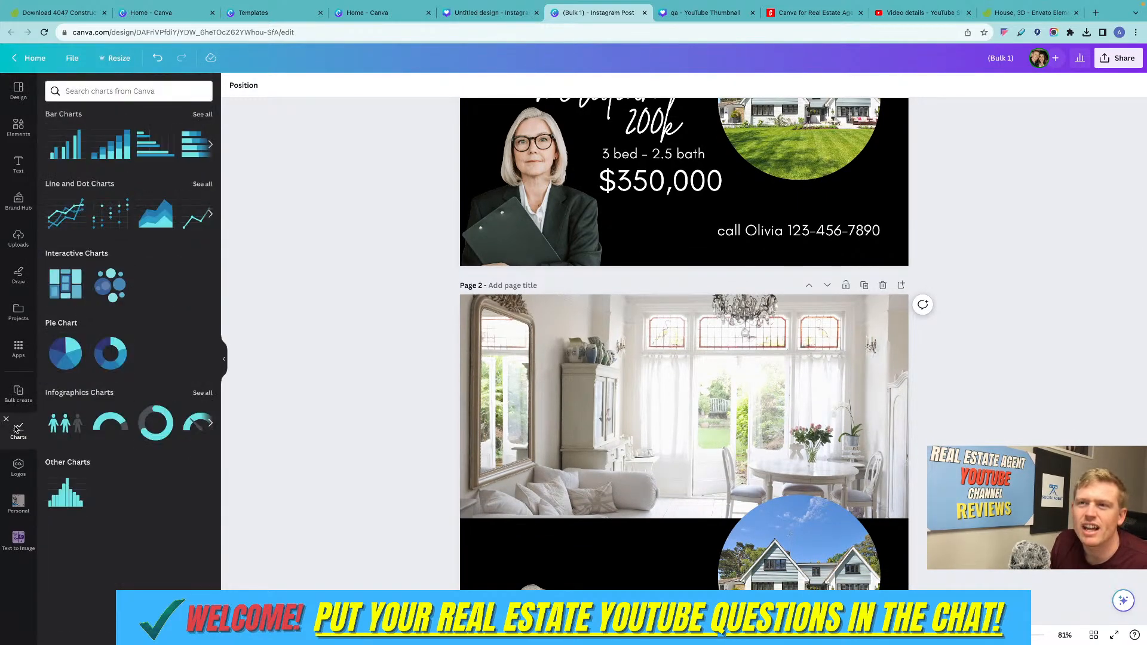
{"action": "scroll", "coordinate": [412, 259], "scroll_direction": "down", "scroll_amount": 10}
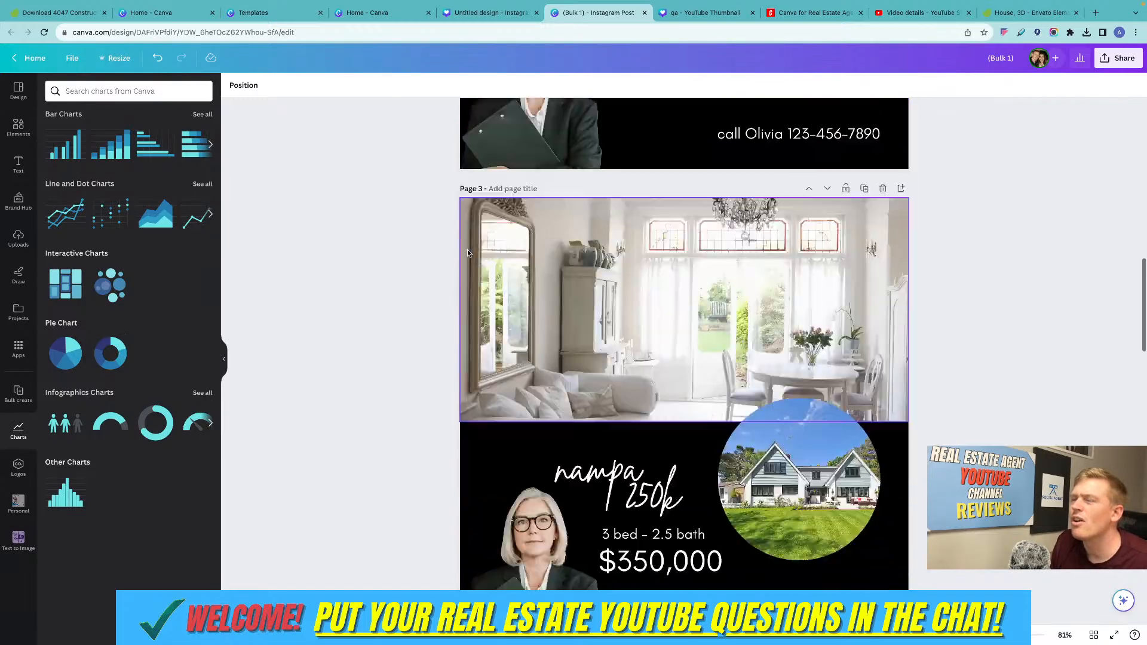
{"action": "scroll", "coordinate": [468, 253], "scroll_direction": "up", "scroll_amount": 15}
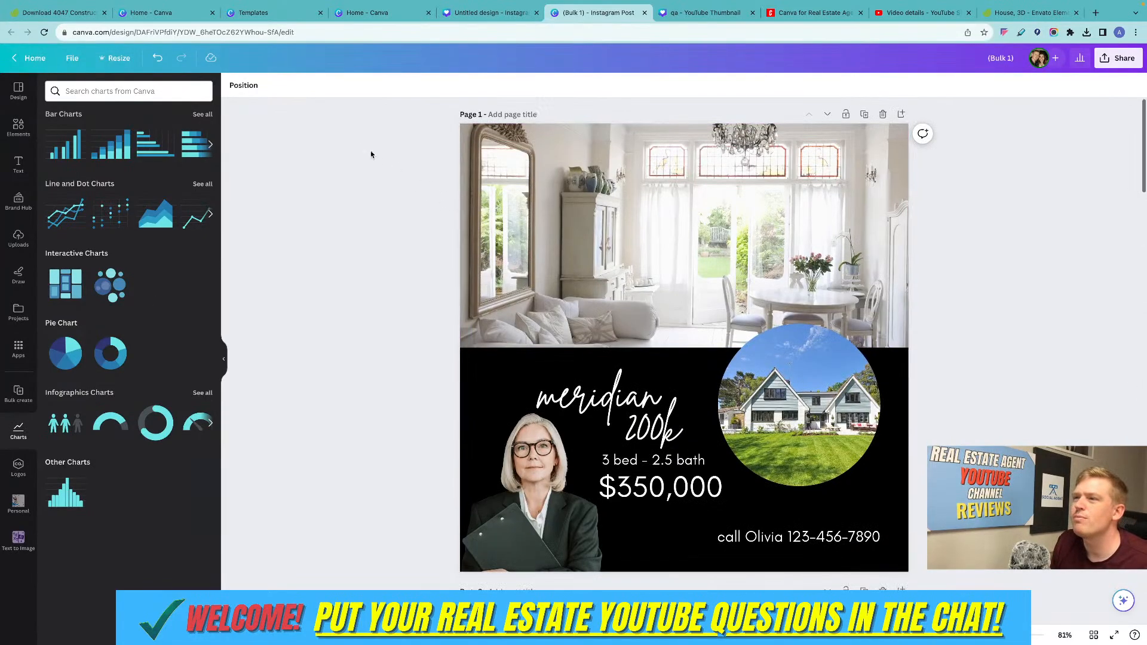
{"action": "left_click_drag", "start_coordinate": [362, 104], "coordinate": [944, 548]}
{"action": "key", "text": "Delete"}
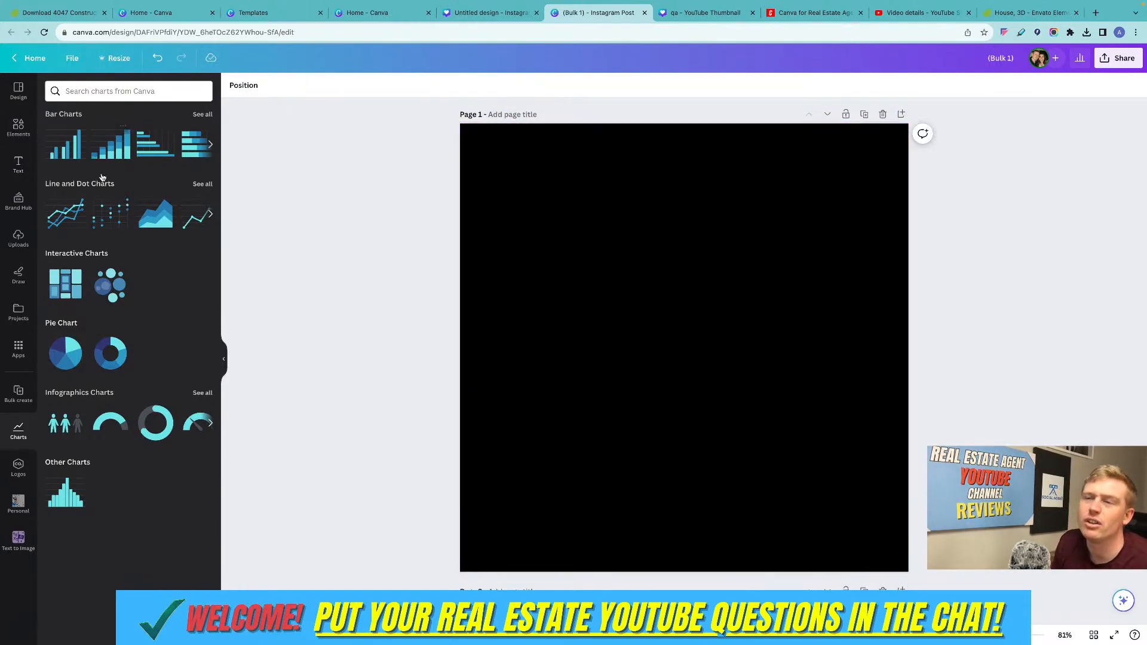
{"action": "left_click", "coordinate": [96, 157]}
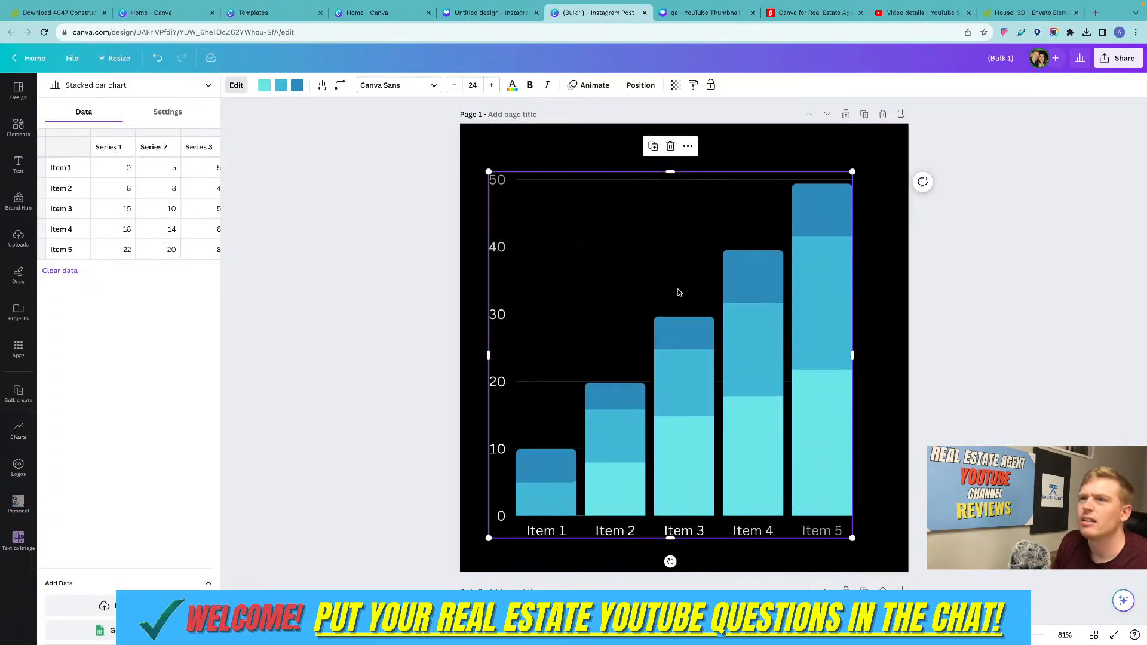
Rename the chart's first two data series as "city 1" and "city 2".
{"action": "left_click", "coordinate": [131, 167]}
{"action": "left_click", "coordinate": [118, 149]}
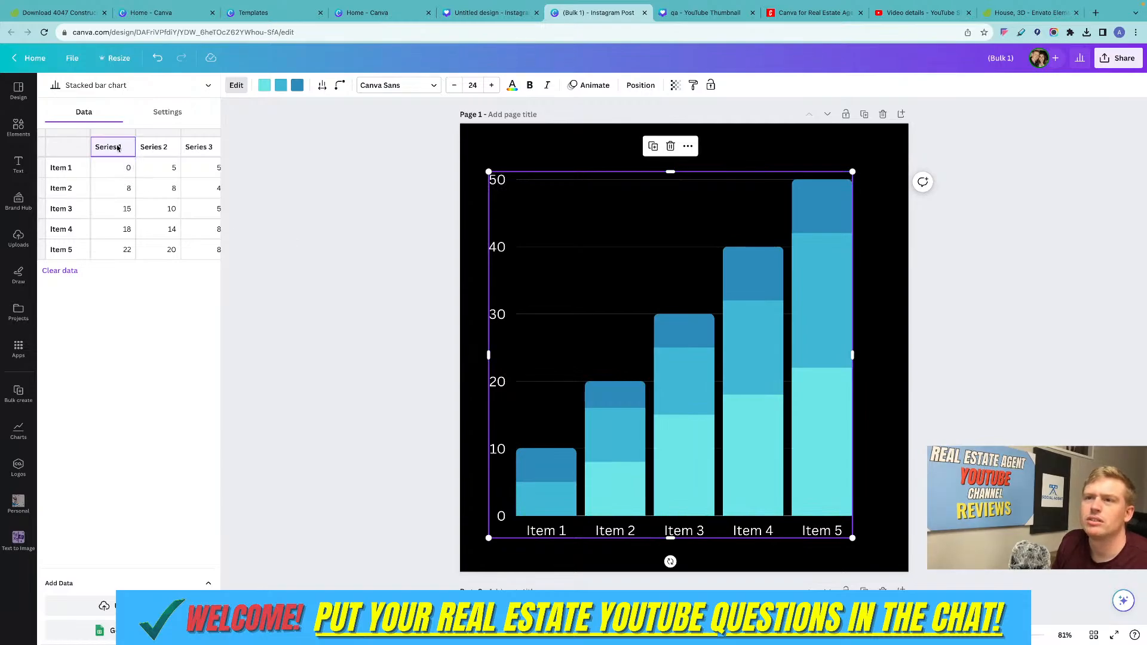
{"action": "left_click", "coordinate": [117, 147]}
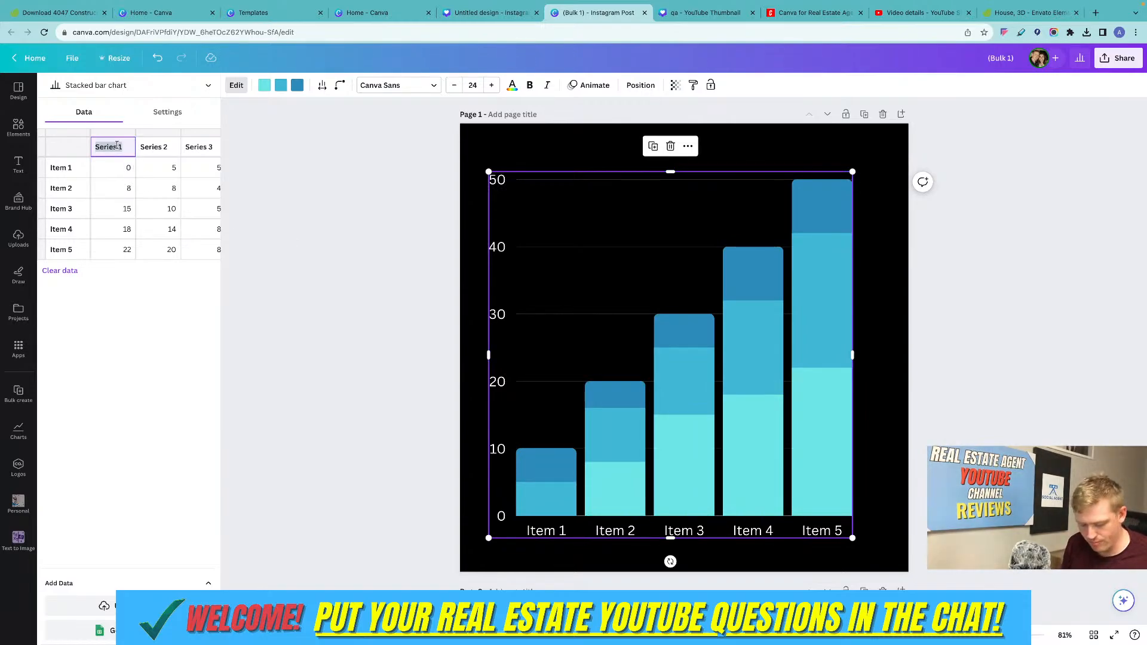
{"action": "type", "text": "city 1"}
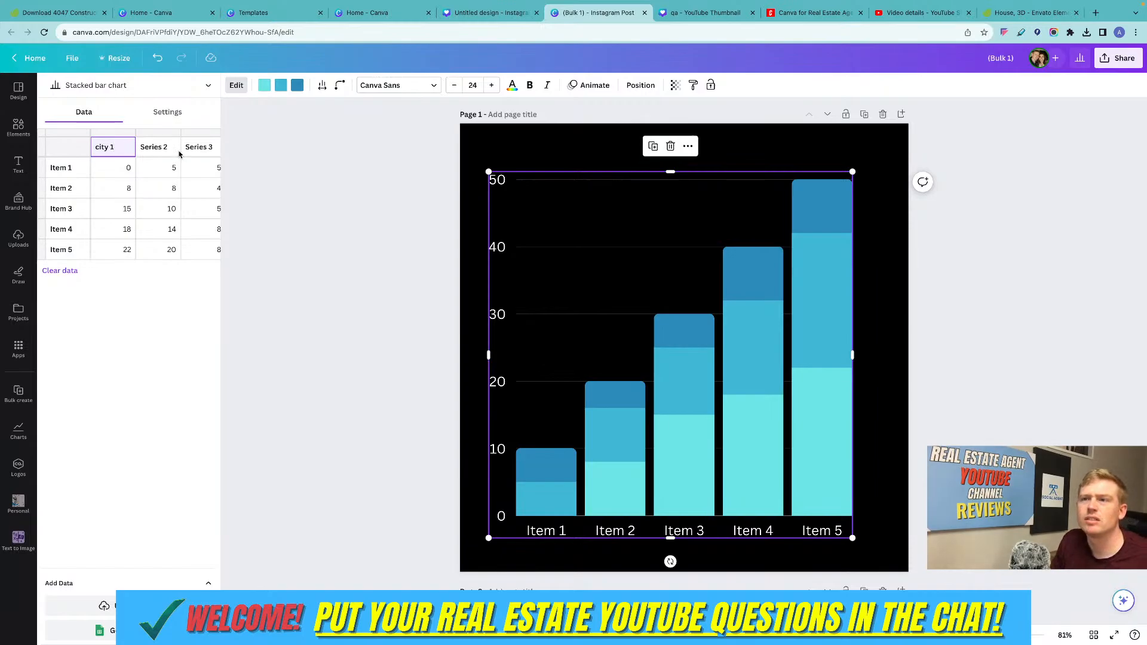
{"action": "left_click", "coordinate": [168, 152]}
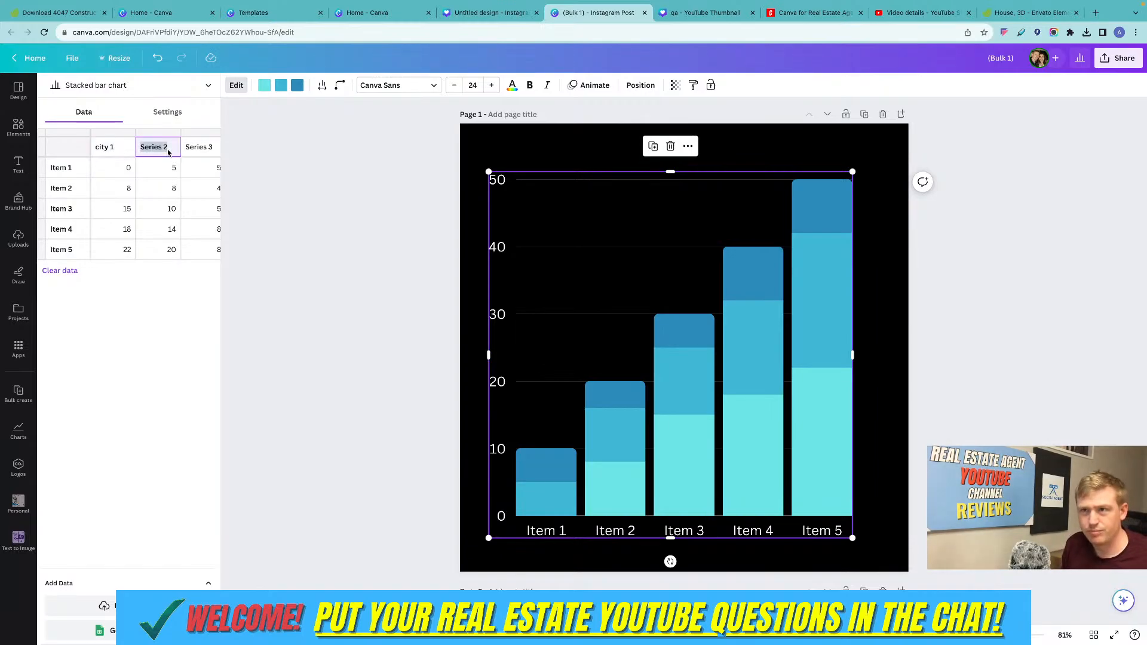
{"action": "type", "text": "city 2"}
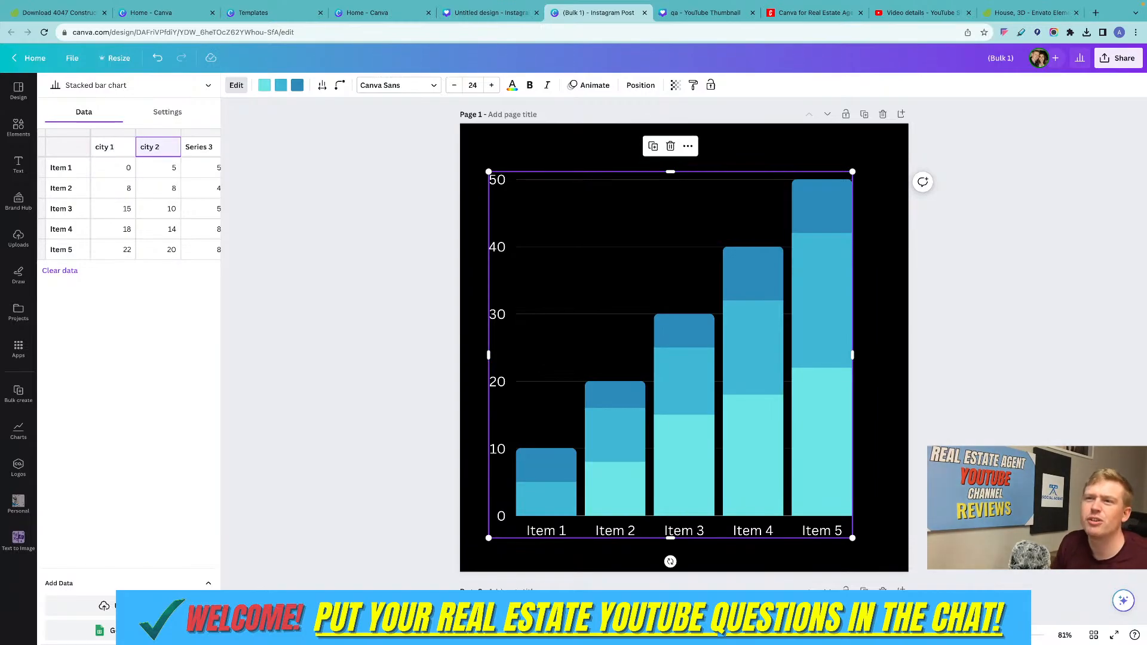
Relabel the chart's first two data rows as "price" and "interest".
{"action": "left_click", "coordinate": [57, 167]}
{"action": "type", "text": "pri"}
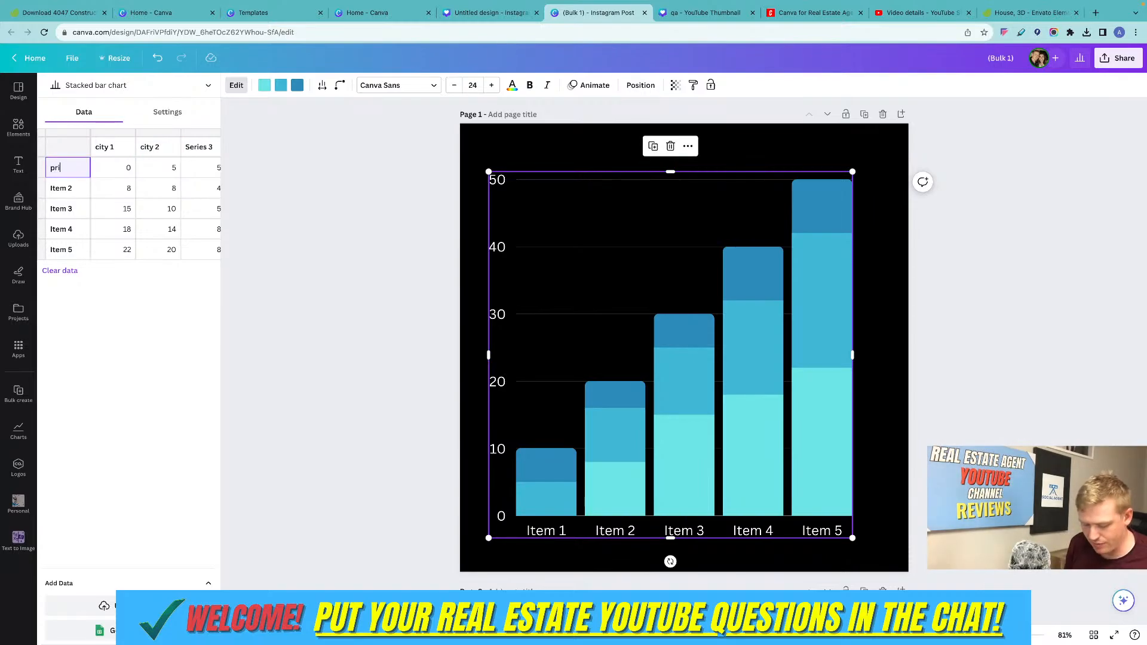
{"action": "type", "text": "ce"}
{"action": "left_click", "coordinate": [68, 189]}
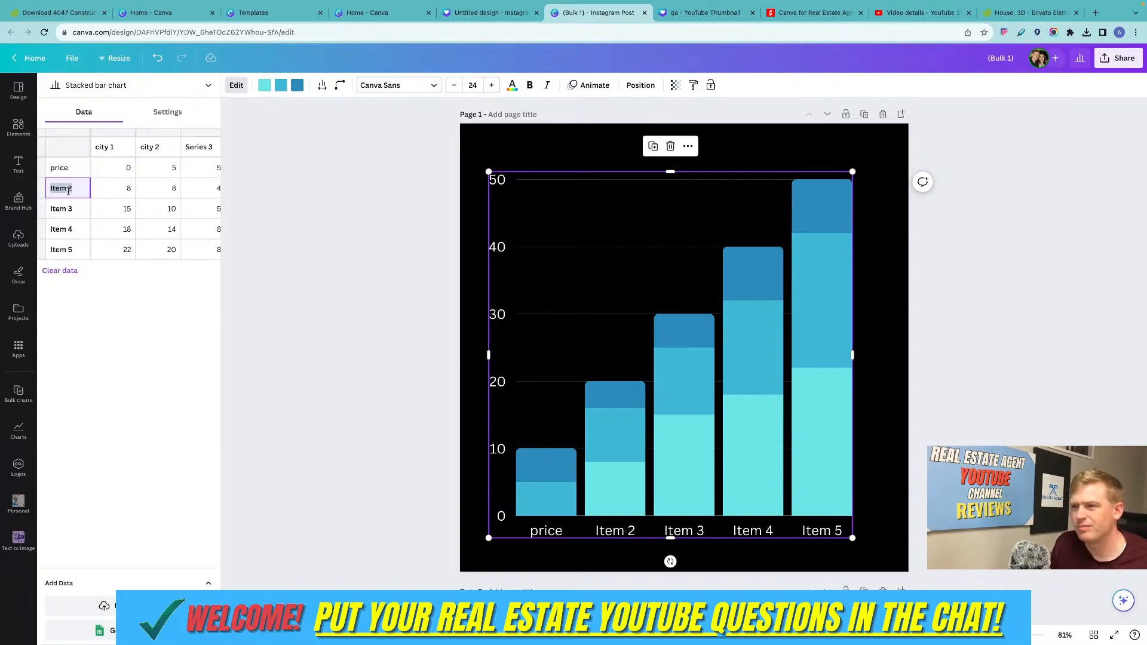
{"action": "type", "text": "in"}
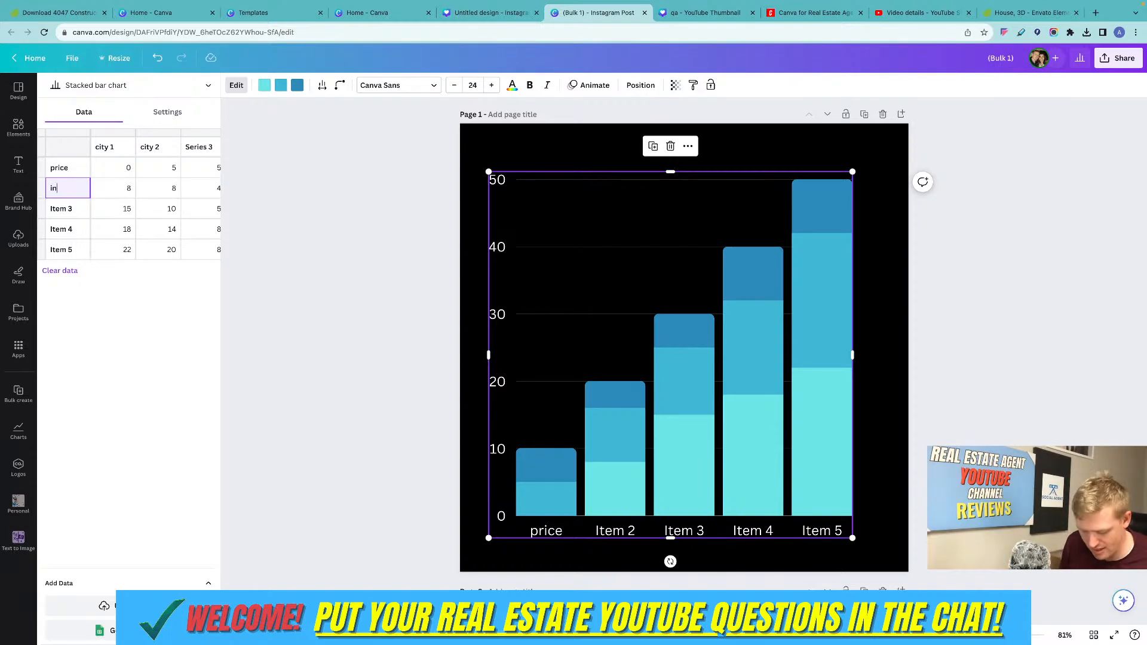
{"action": "type", "text": "terest"}
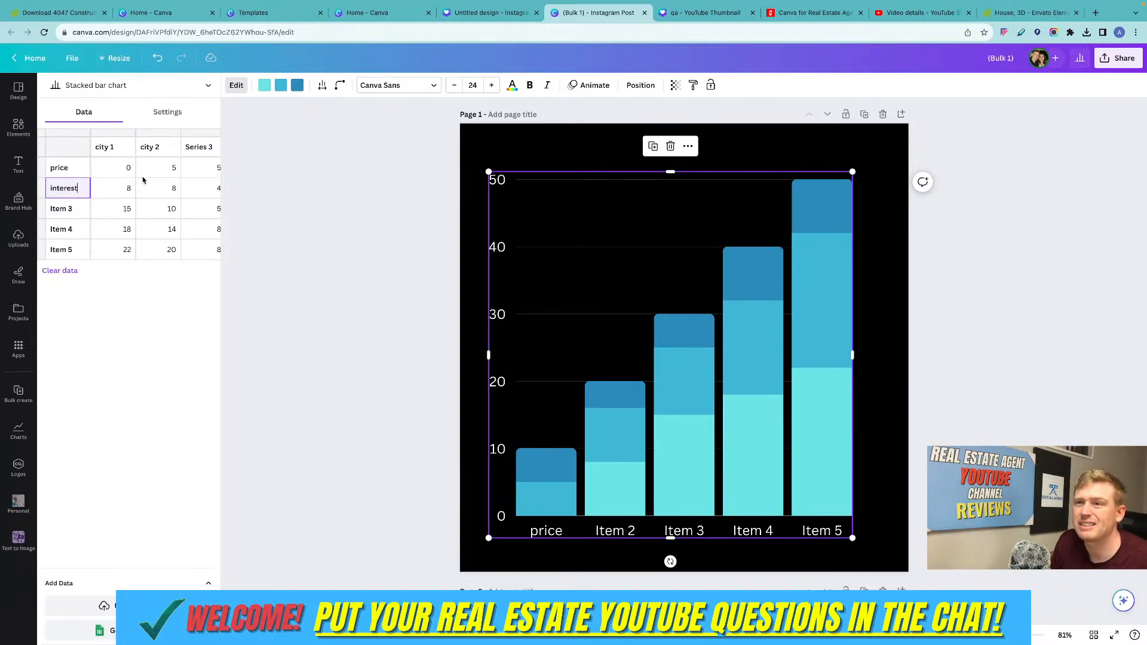
{"action": "left_click", "coordinate": [268, 194]}
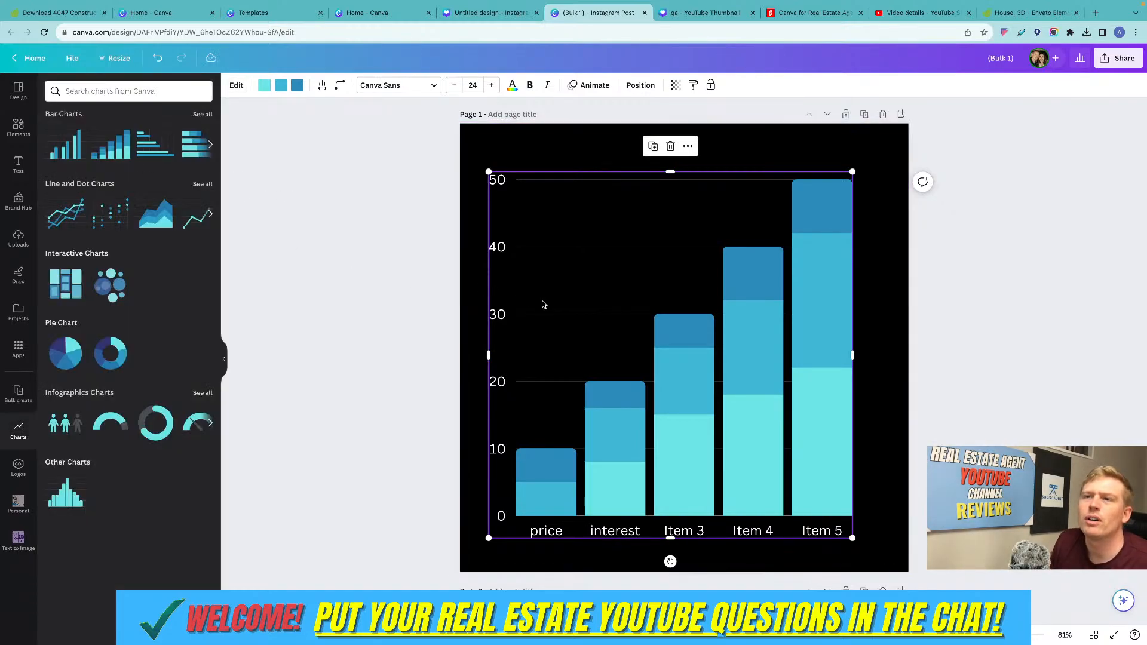
Set the city 1 values to 300k in the price row and 7 in the interest row.
{"action": "double_click", "coordinate": [599, 314]}
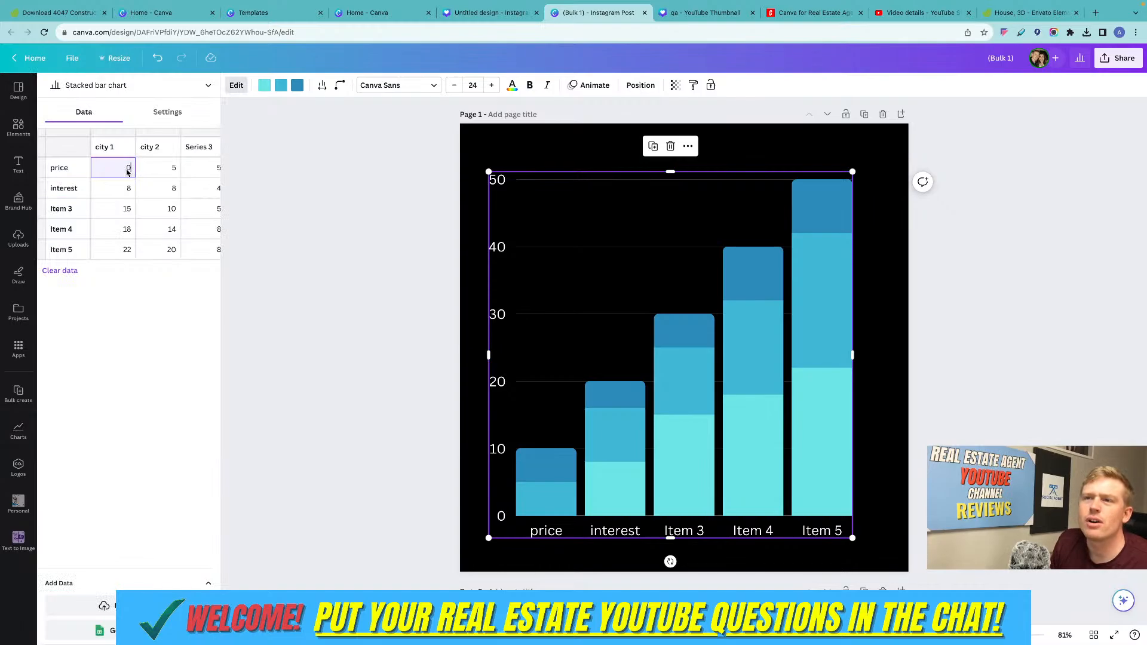
{"action": "type", "text": "3"}
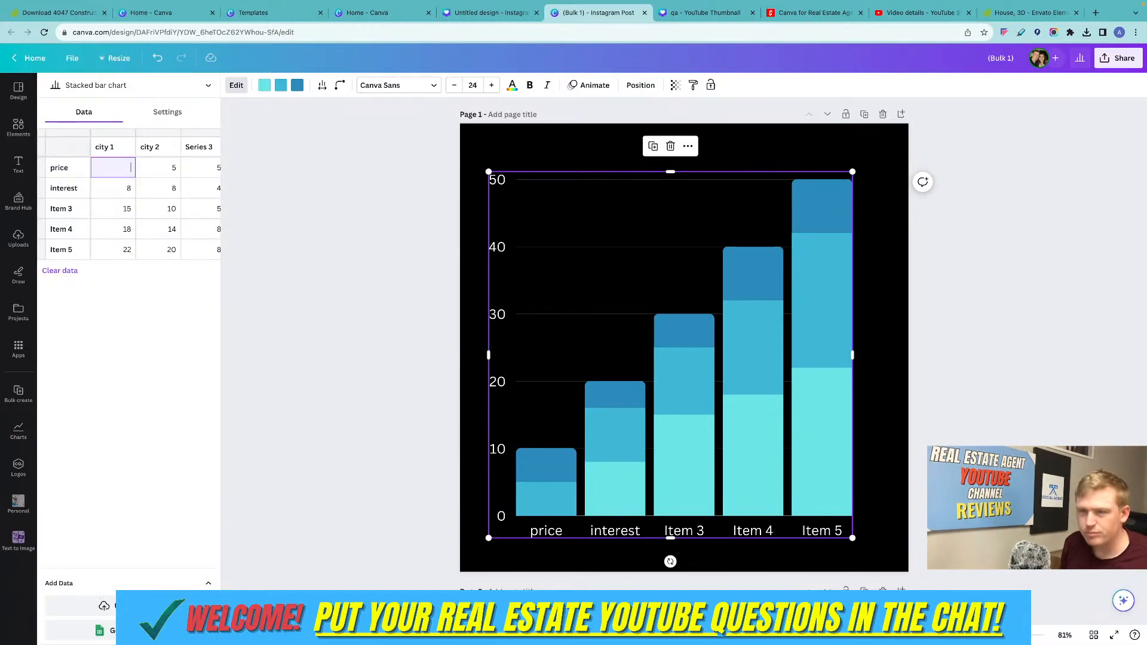
{"action": "type", "text": "00k"}
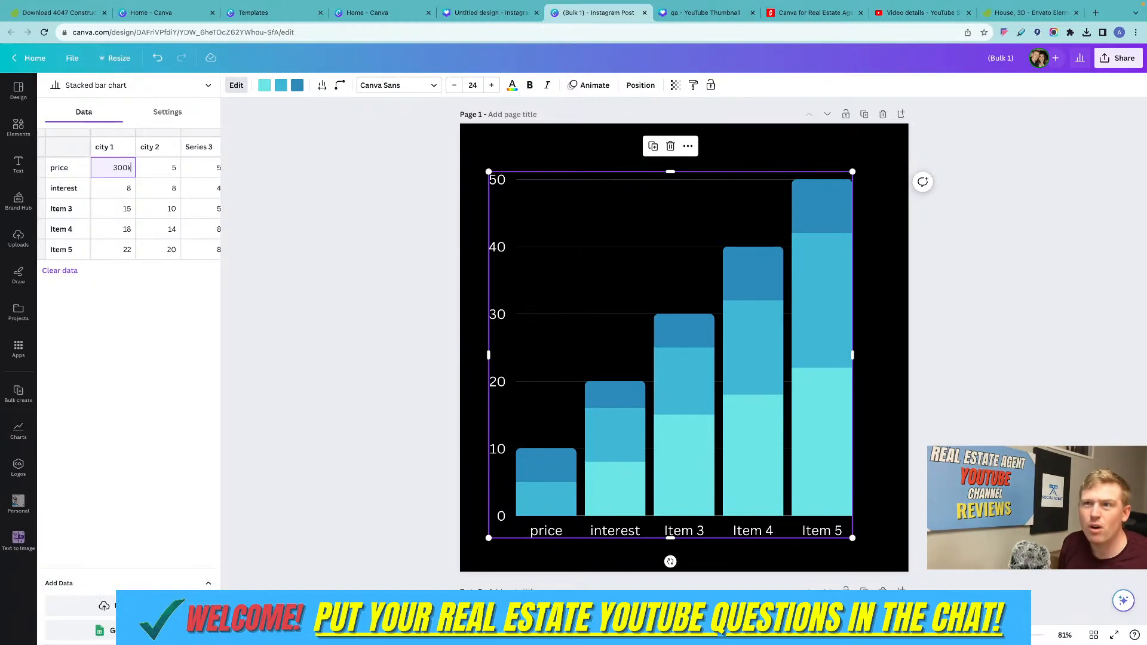
{"action": "left_click", "coordinate": [111, 190]}
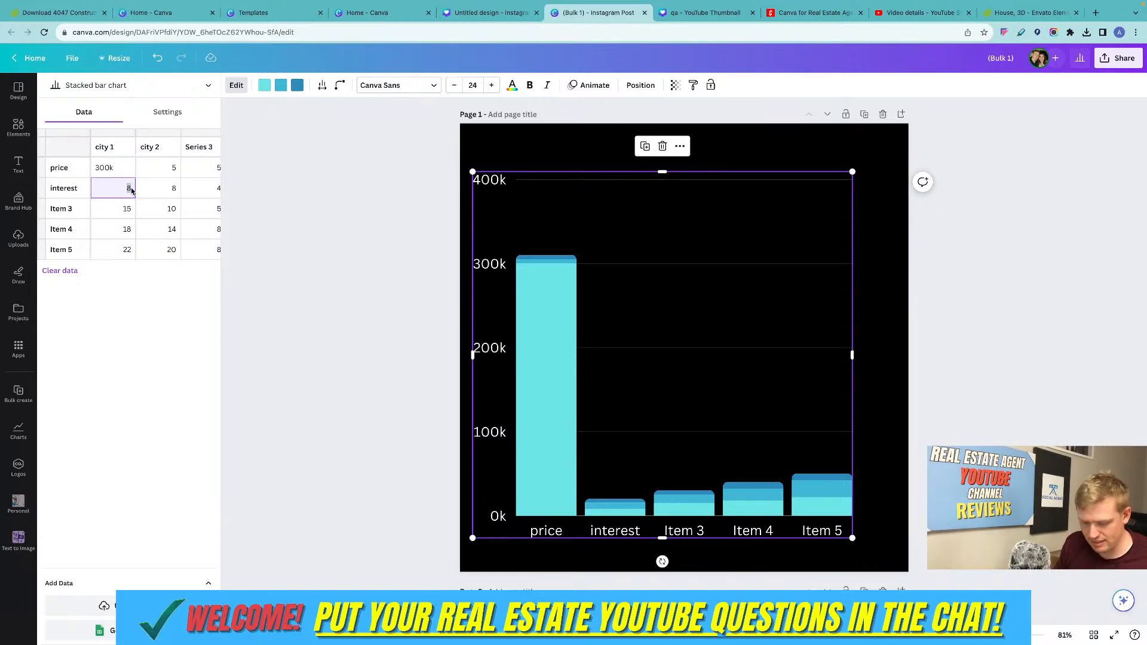
{"action": "type", "text": "7"}
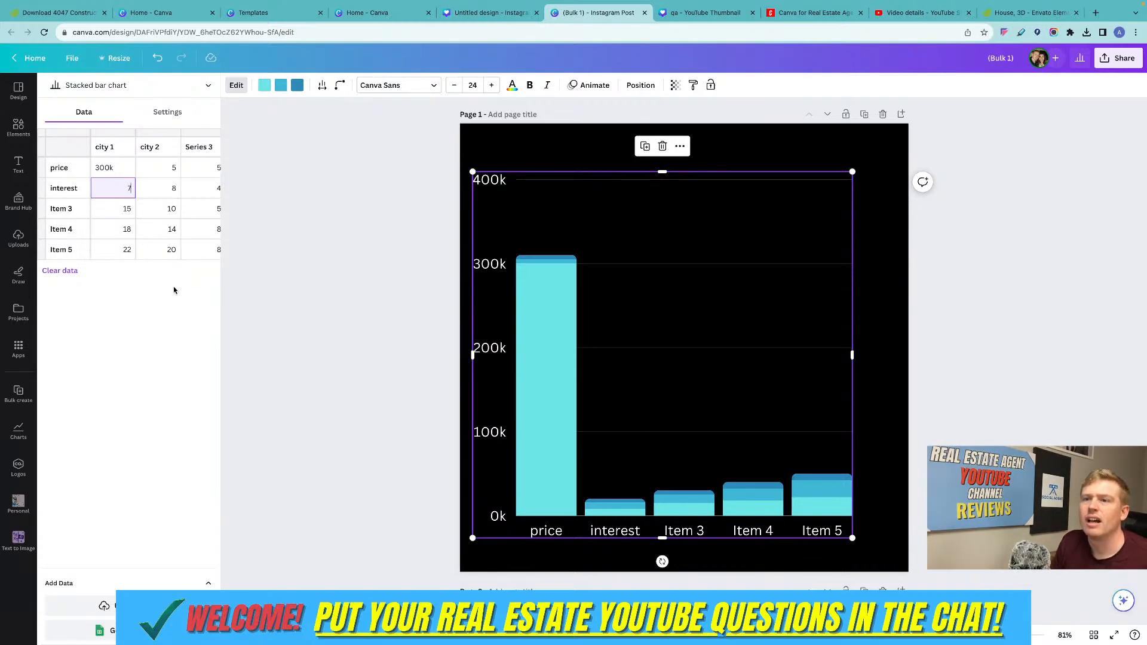
{"action": "left_click", "coordinate": [244, 293]}
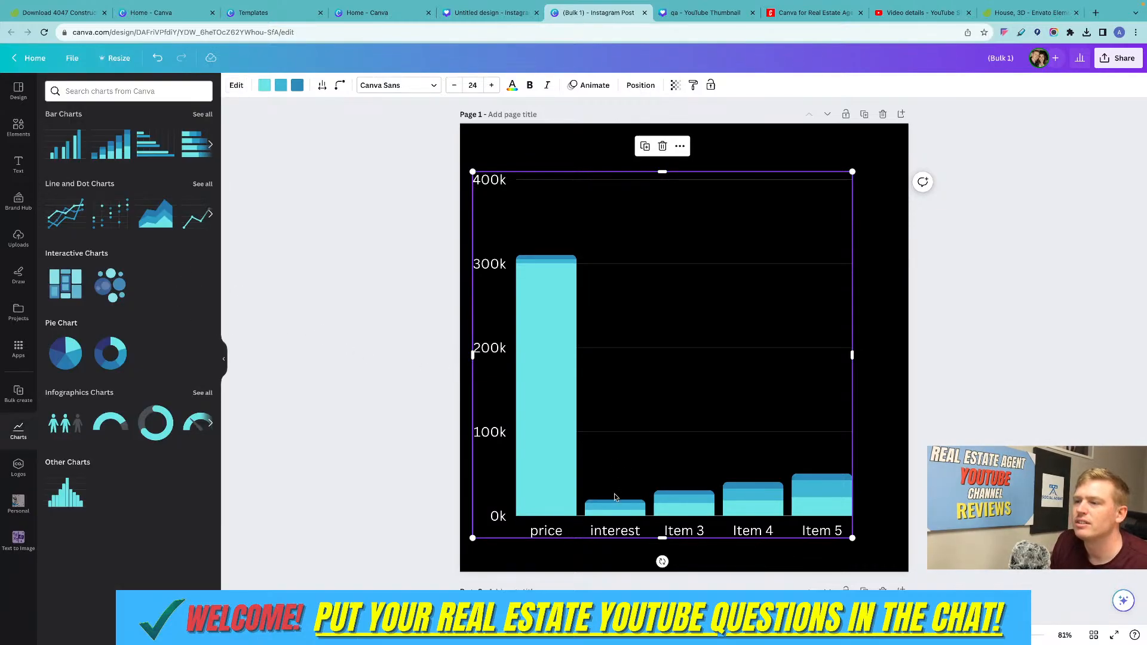
Relabel the chart's first two data rows as "price before" and "price after".
{"action": "left_click", "coordinate": [597, 301]}
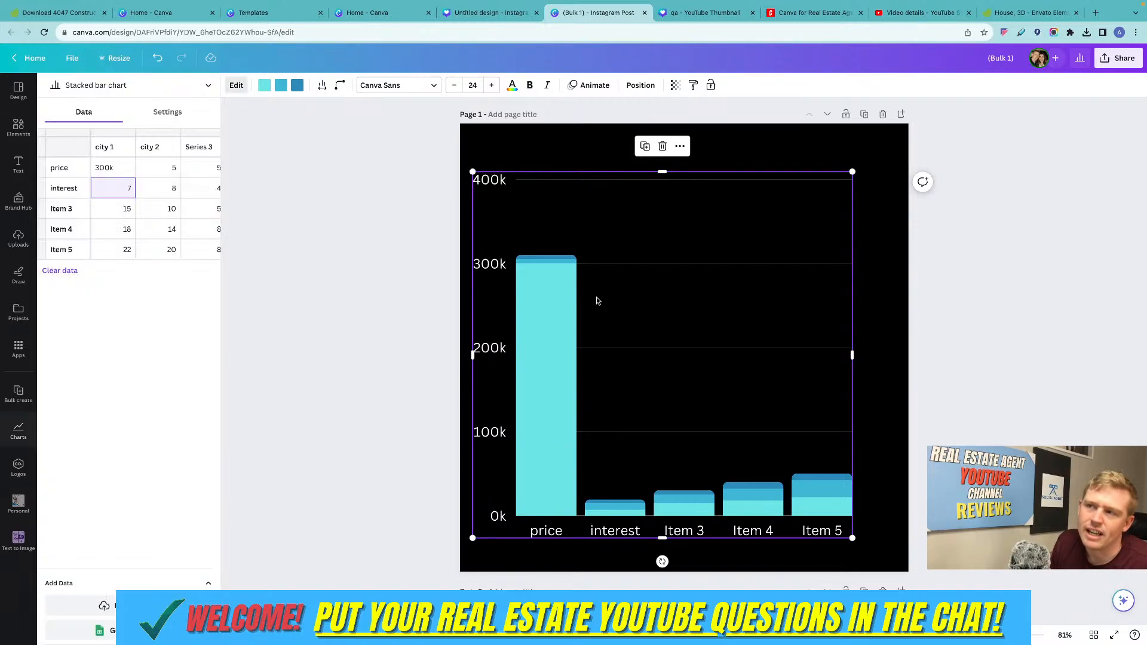
{"action": "left_click", "coordinate": [157, 169]}
{"action": "left_click", "coordinate": [125, 190]}
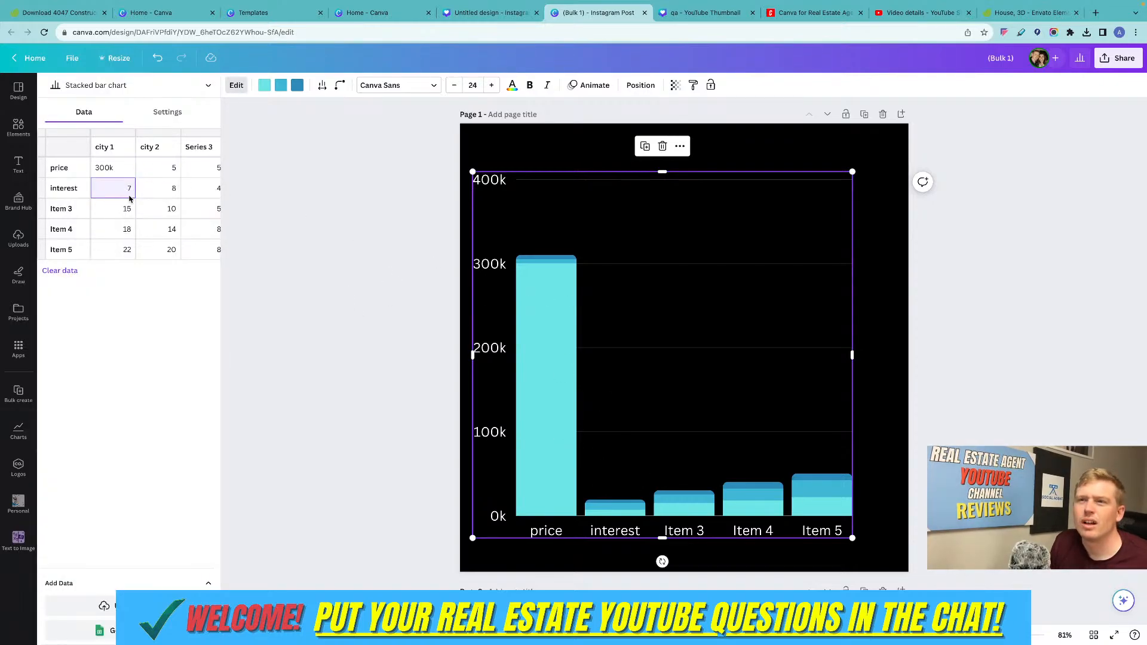
{"action": "double_click", "coordinate": [71, 190]}
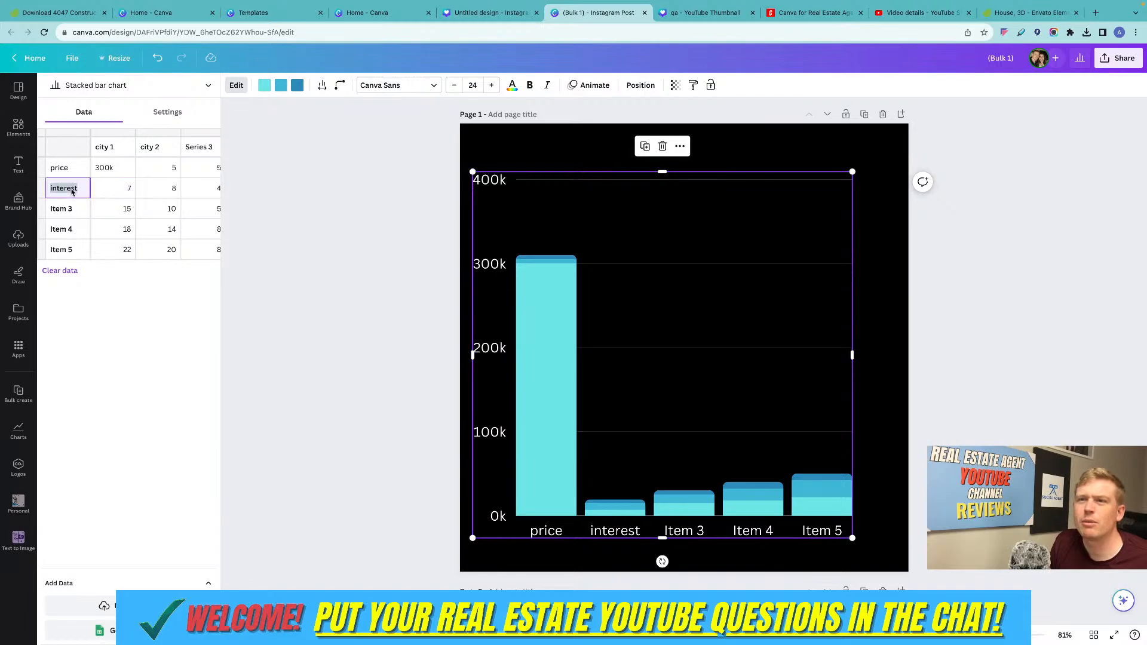
{"action": "type", "text": "p"}
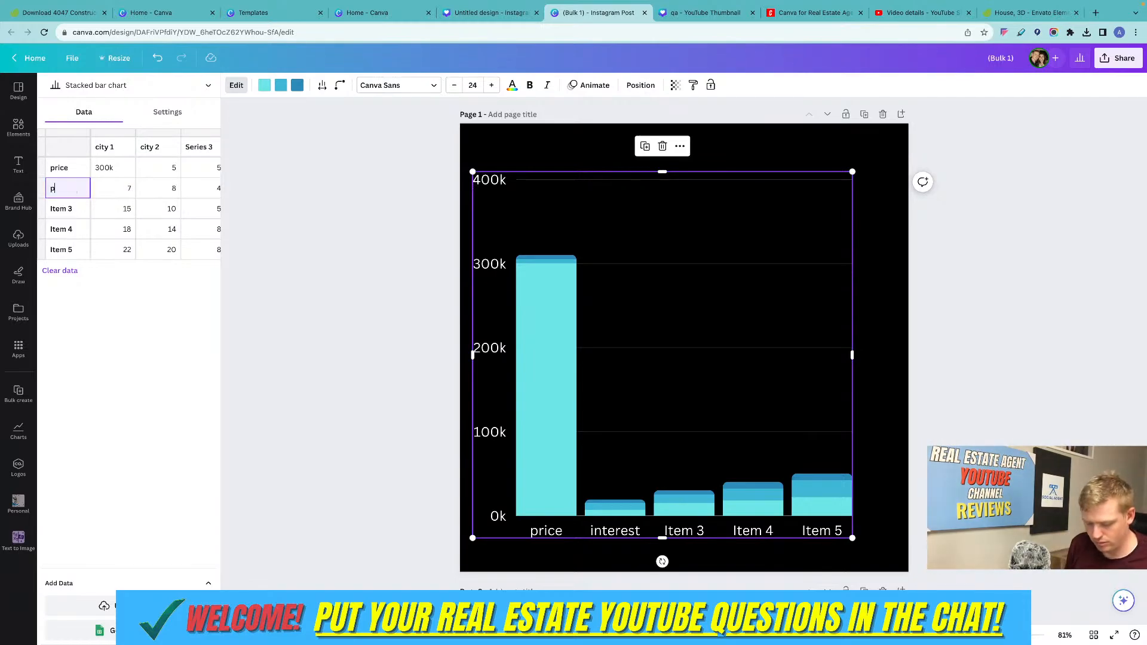
{"action": "type", "text": "rice c"}
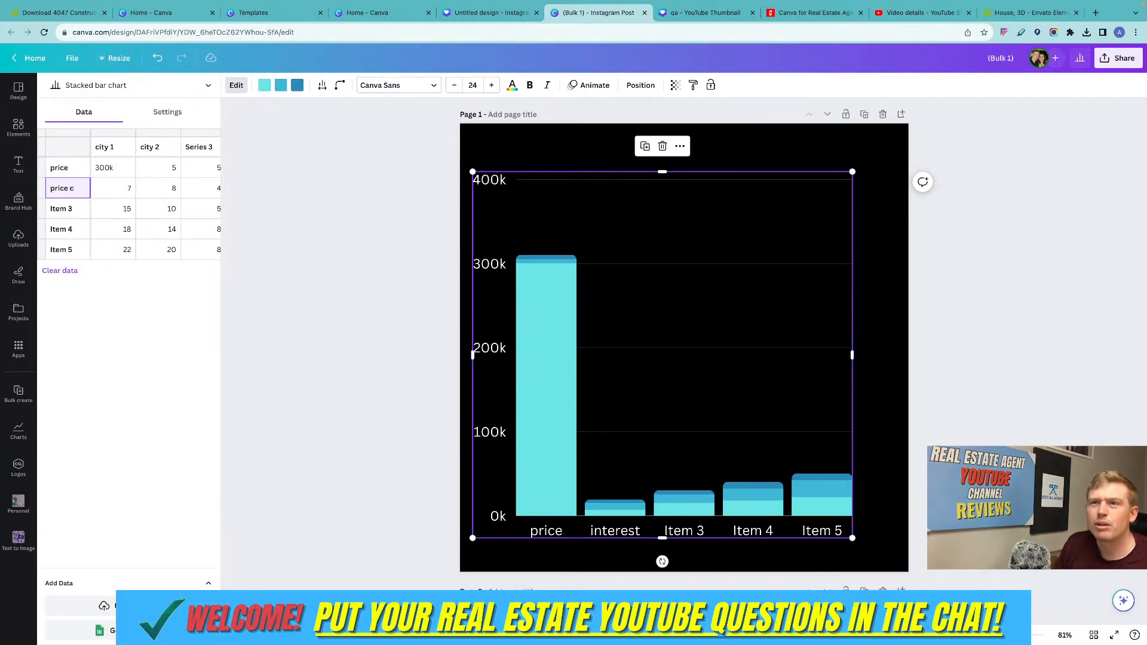
{"action": "double_click", "coordinate": [70, 169]}
{"action": "left_click", "coordinate": [74, 168]}
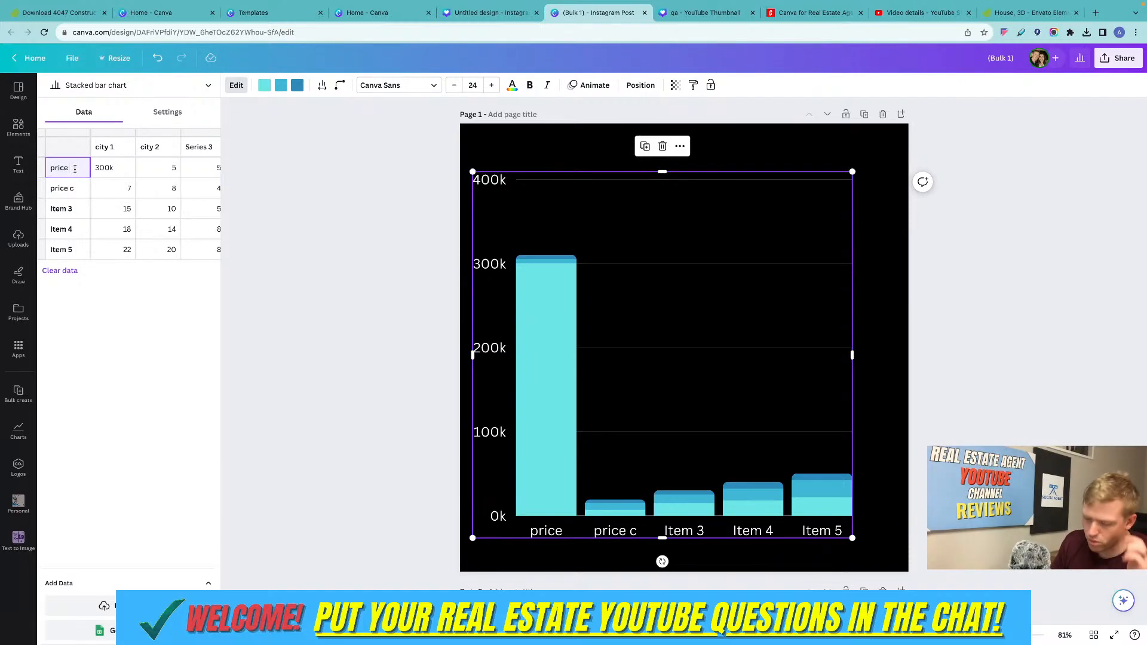
{"action": "type", "text": "before"}
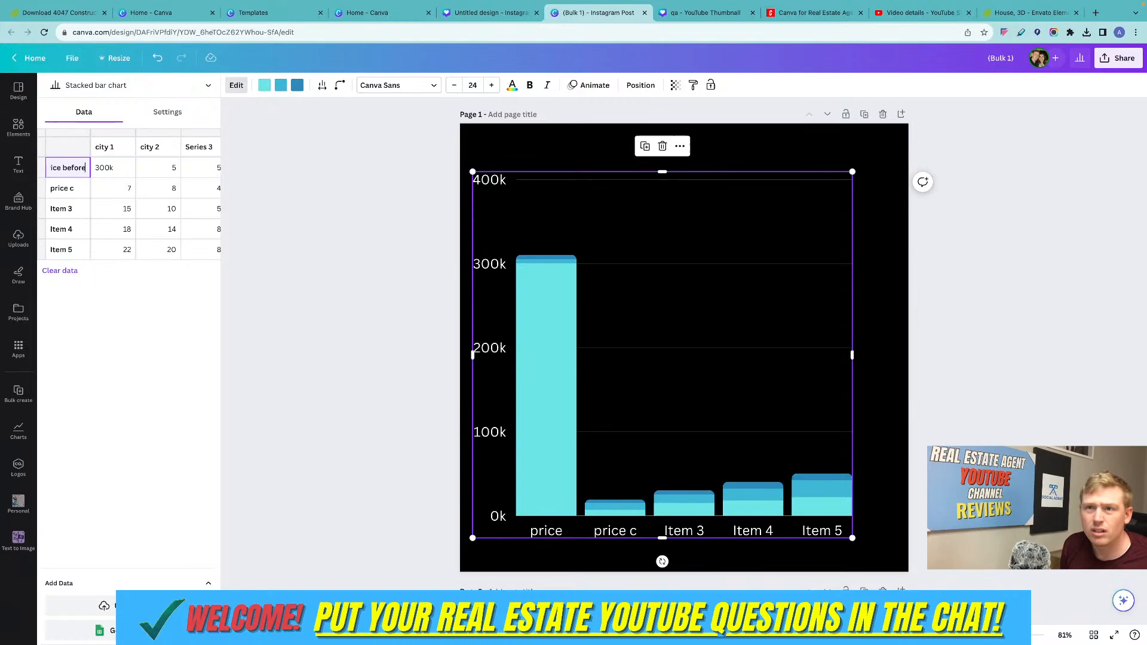
{"action": "left_click", "coordinate": [79, 192]}
{"action": "key", "text": "BackSpace"}
{"action": "type", "text": "after"}
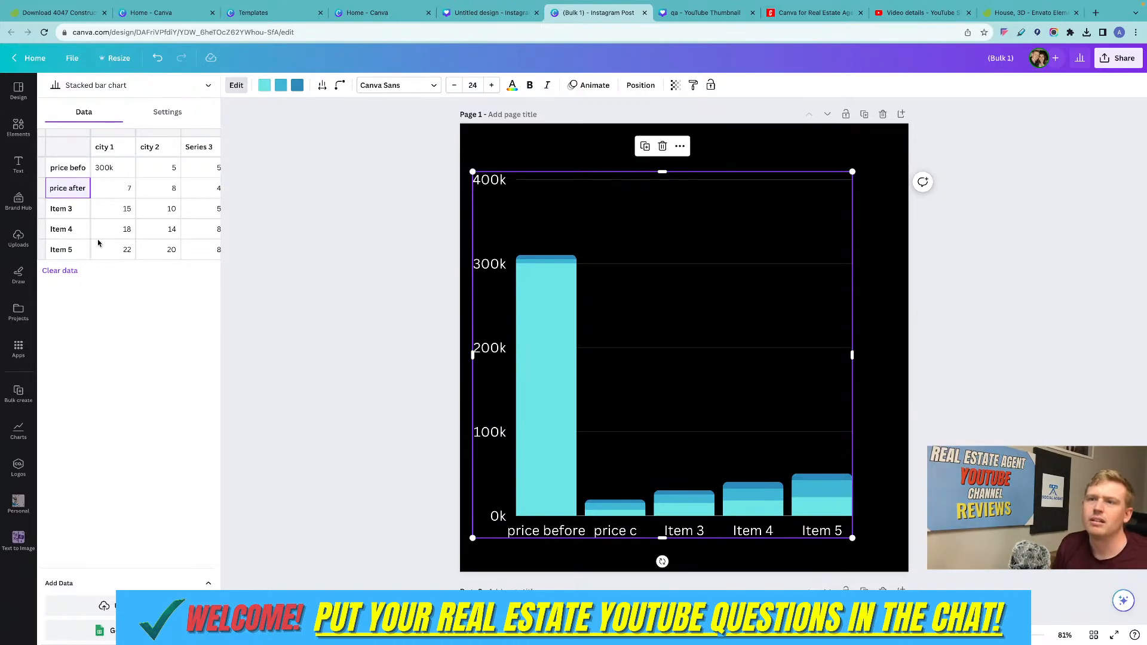
Set the city 1 value in the "price after" row to 400k.
{"action": "left_click", "coordinate": [130, 188]}
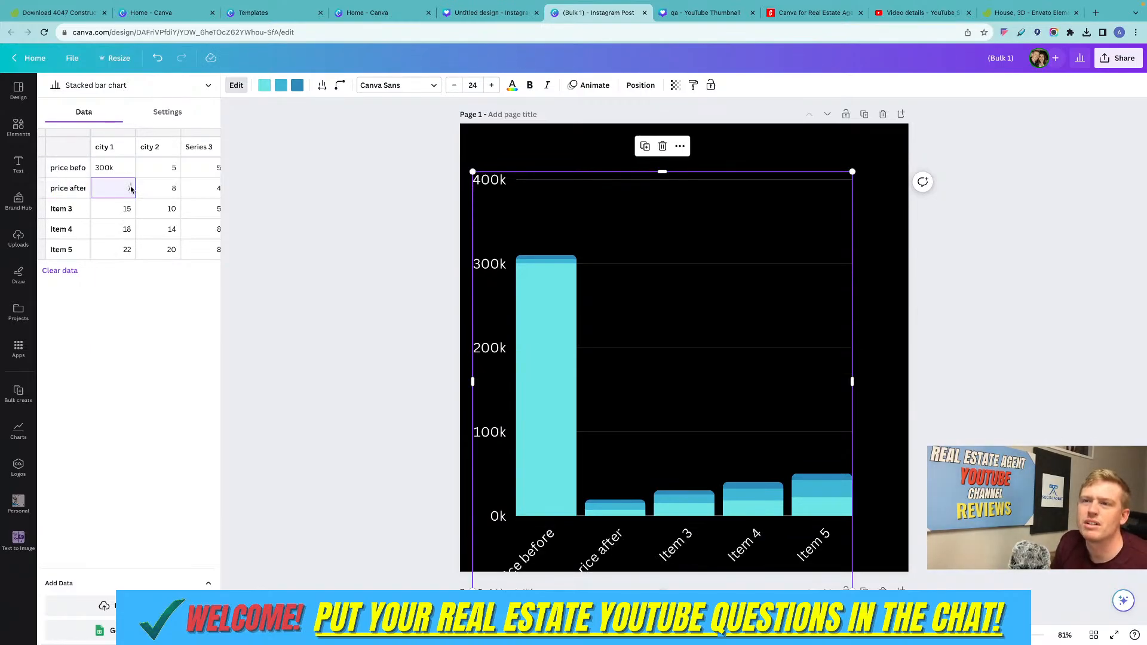
{"action": "type", "text": "4"}
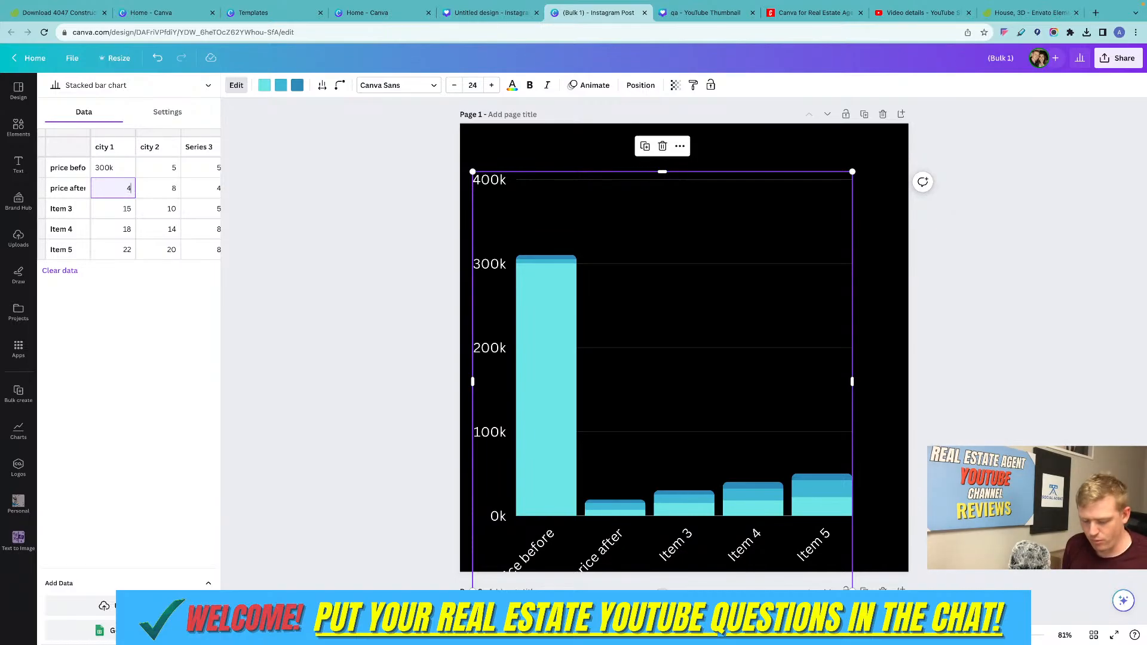
{"action": "type", "text": "00k"}
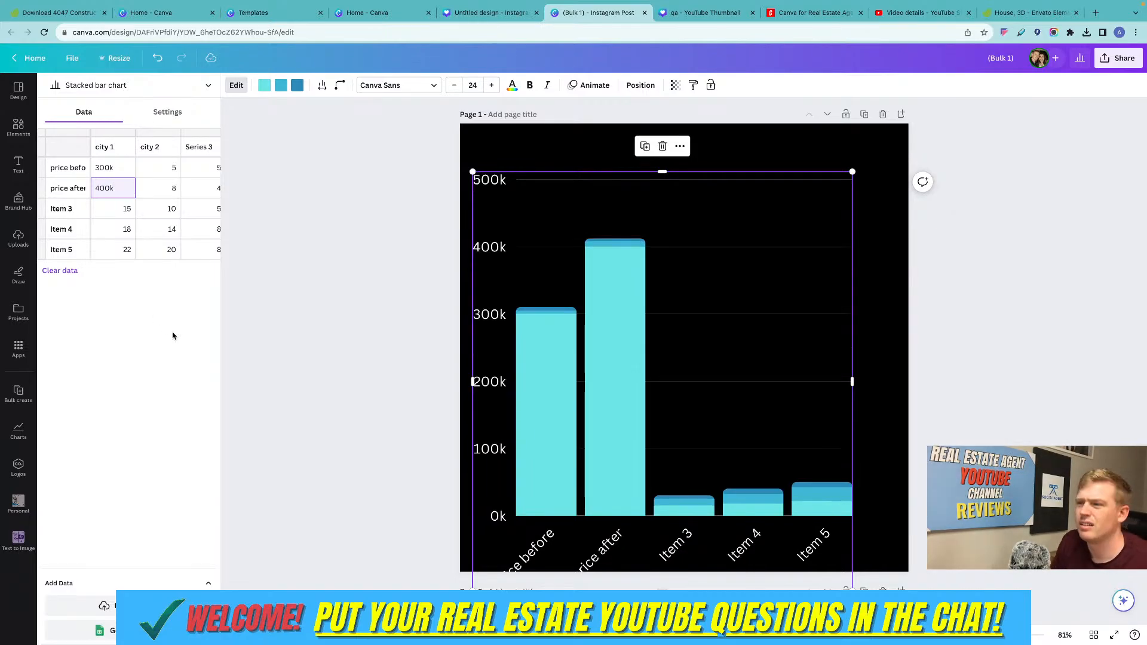
{"action": "scroll", "coordinate": [647, 375], "scroll_direction": "down", "scroll_amount": 1}
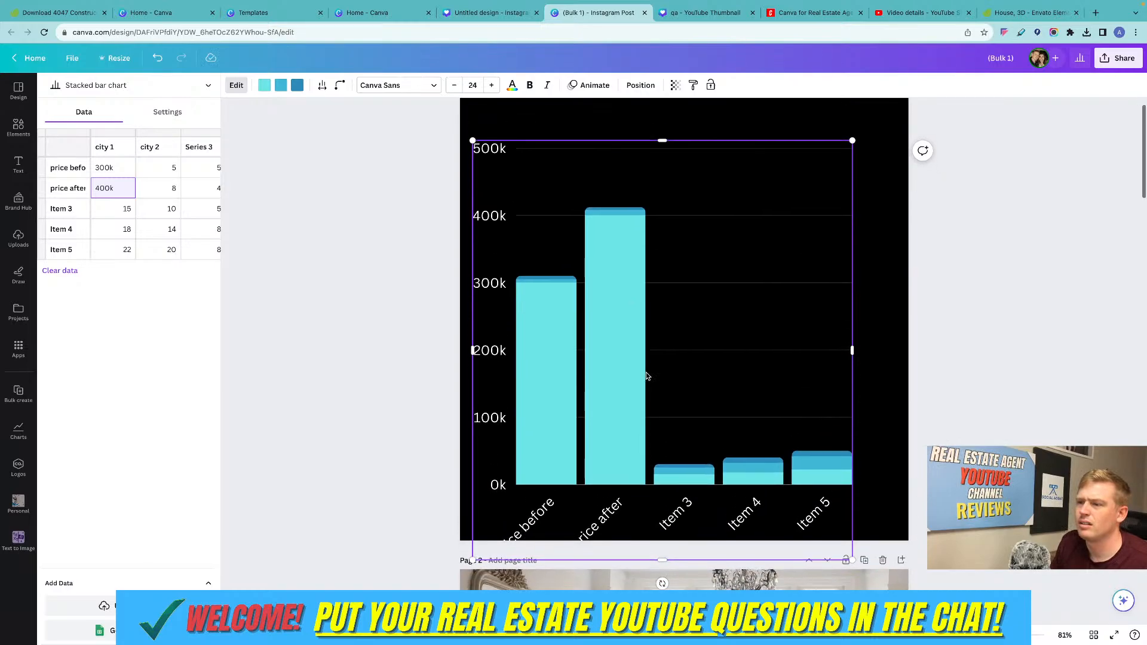
{"action": "scroll", "coordinate": [646, 376], "scroll_direction": "up", "scroll_amount": 1}
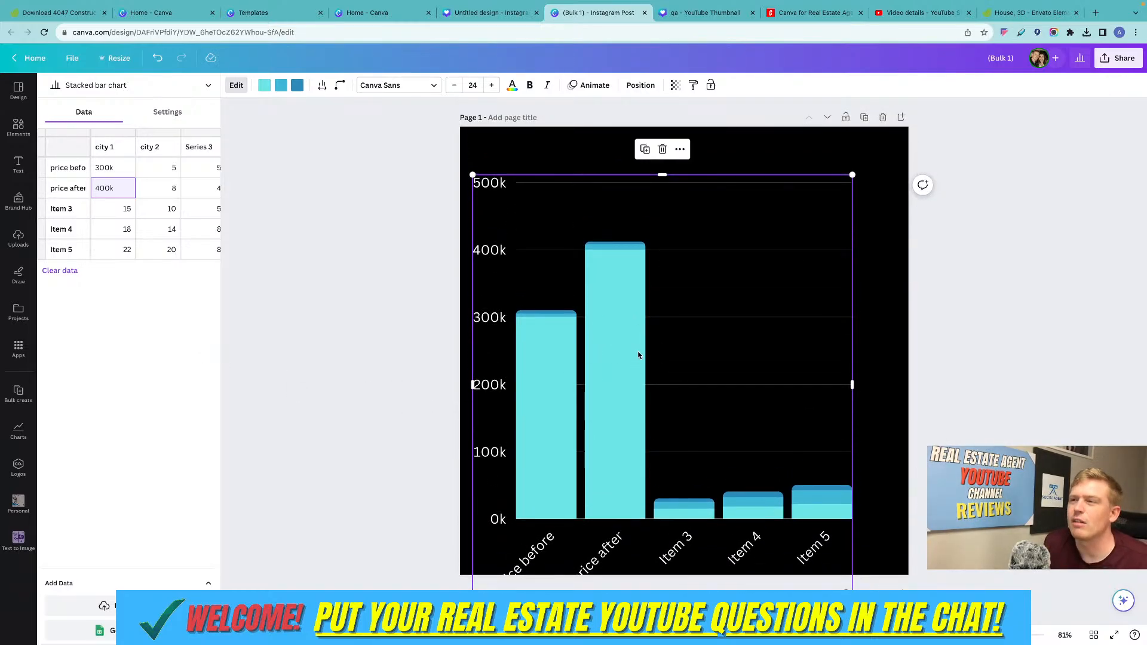
Add a text box to page 1 and place it centred above the bar chart.
{"action": "left_click", "coordinate": [645, 161]}
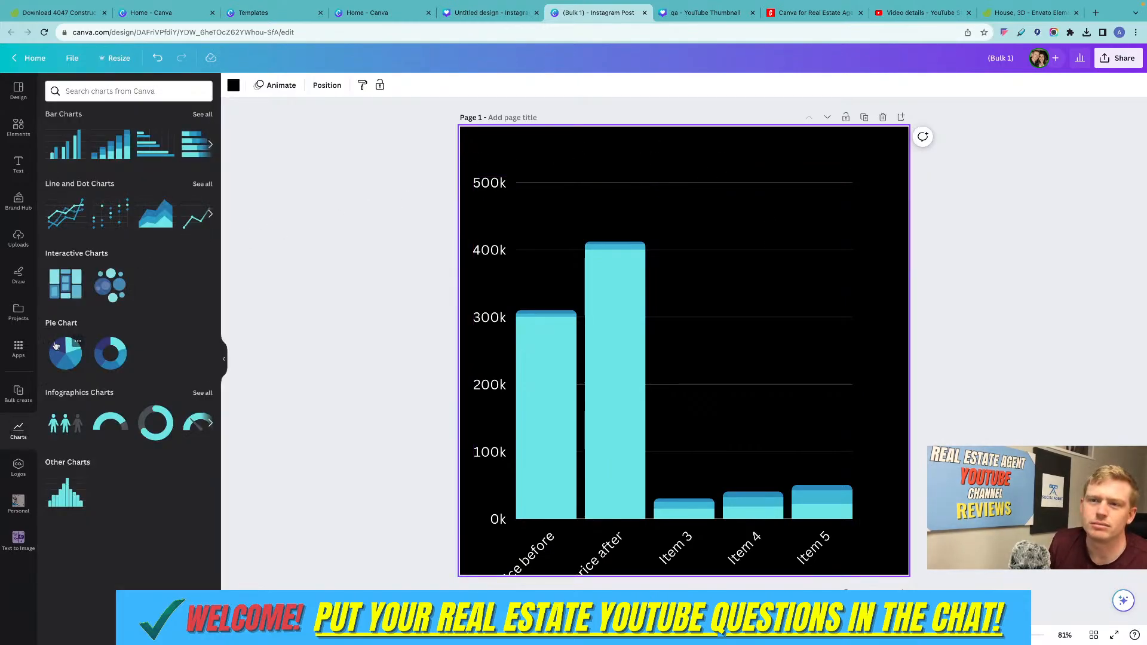
{"action": "left_click", "coordinate": [18, 164]}
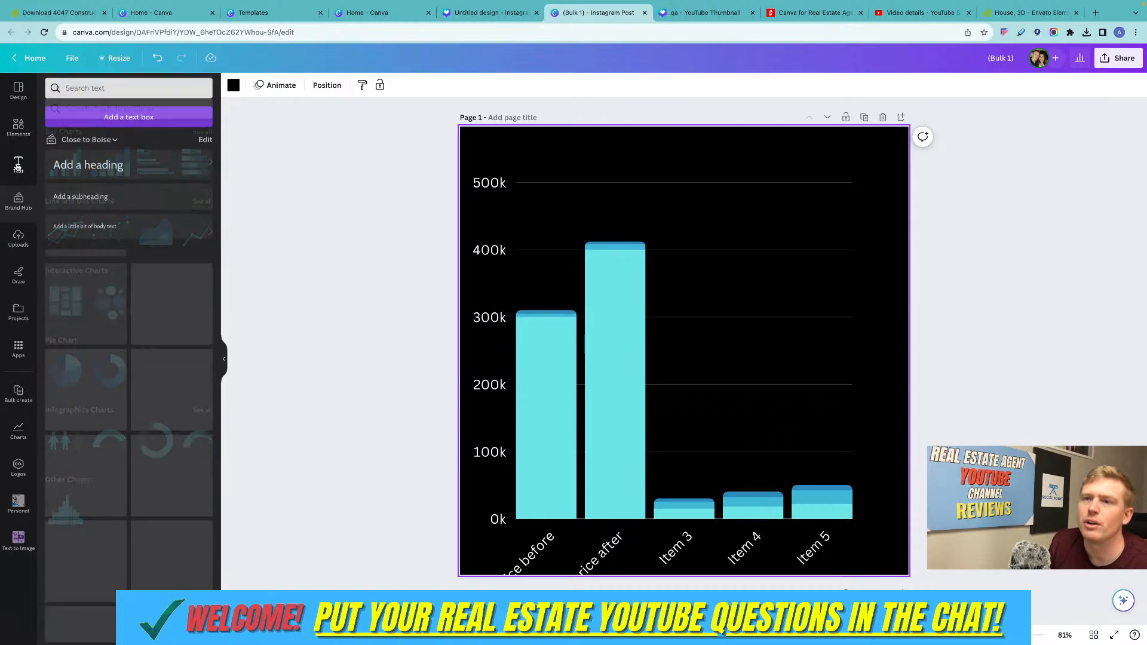
{"action": "left_click", "coordinate": [149, 120]}
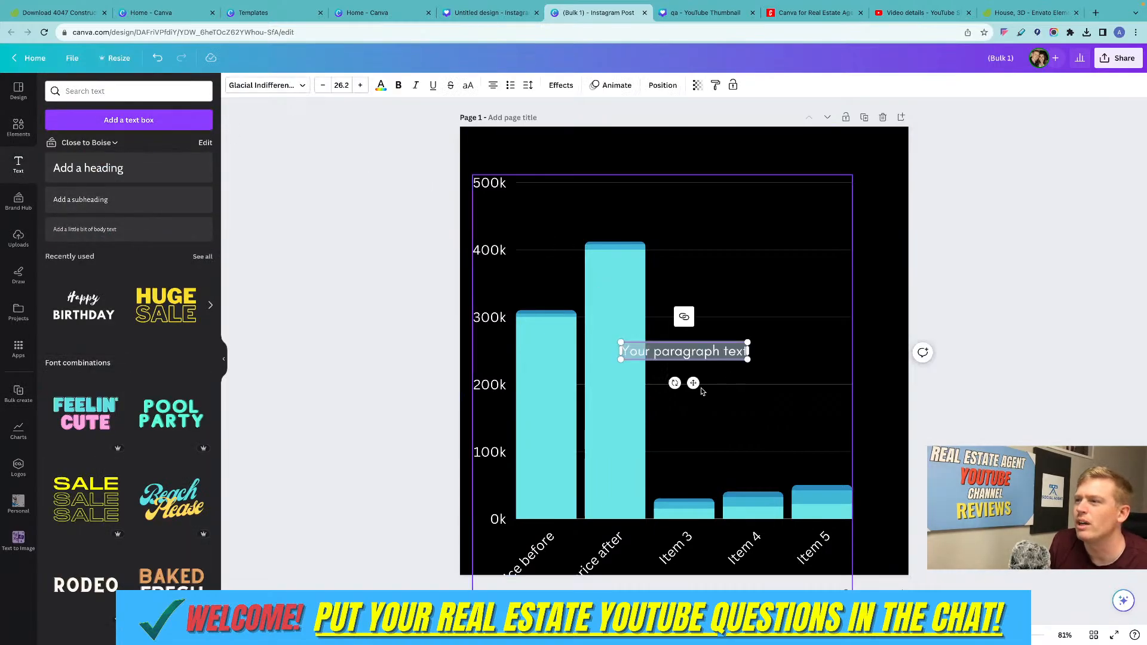
{"action": "left_click_drag", "start_coordinate": [692, 382], "coordinate": [693, 185]}
Replace the placeholder text above the chart with the title "JUNE 2023".
{"action": "double_click", "coordinate": [698, 156]}
{"action": "left_click", "coordinate": [698, 156]}
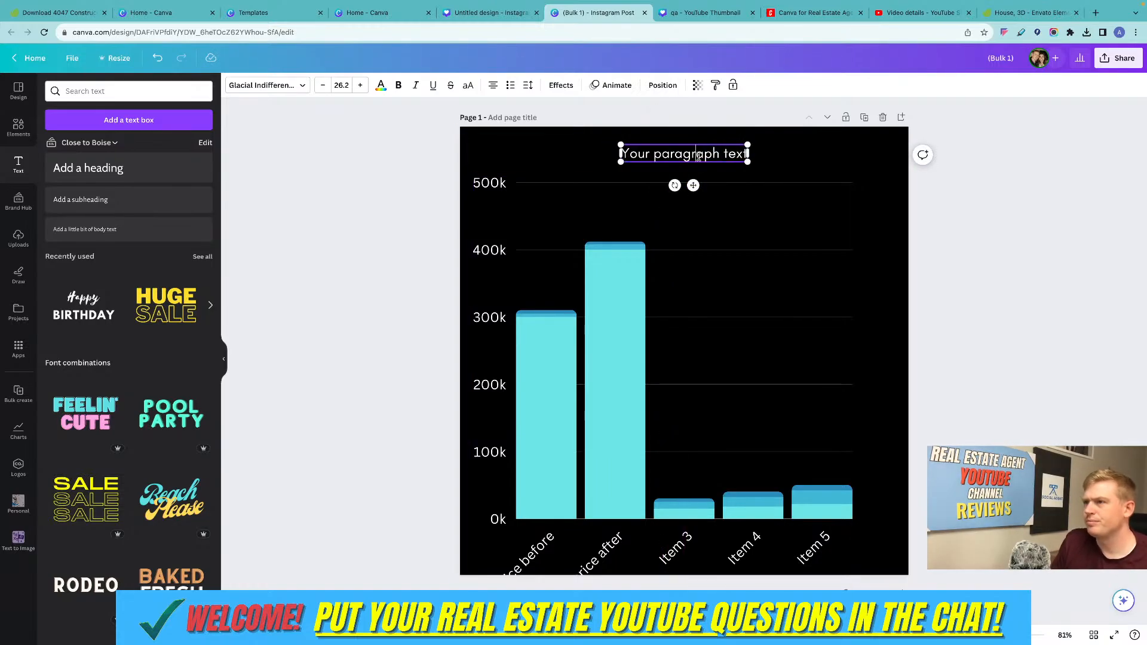
{"action": "key", "text": "super+a"}
{"action": "type", "text": "JUNE 2023"}
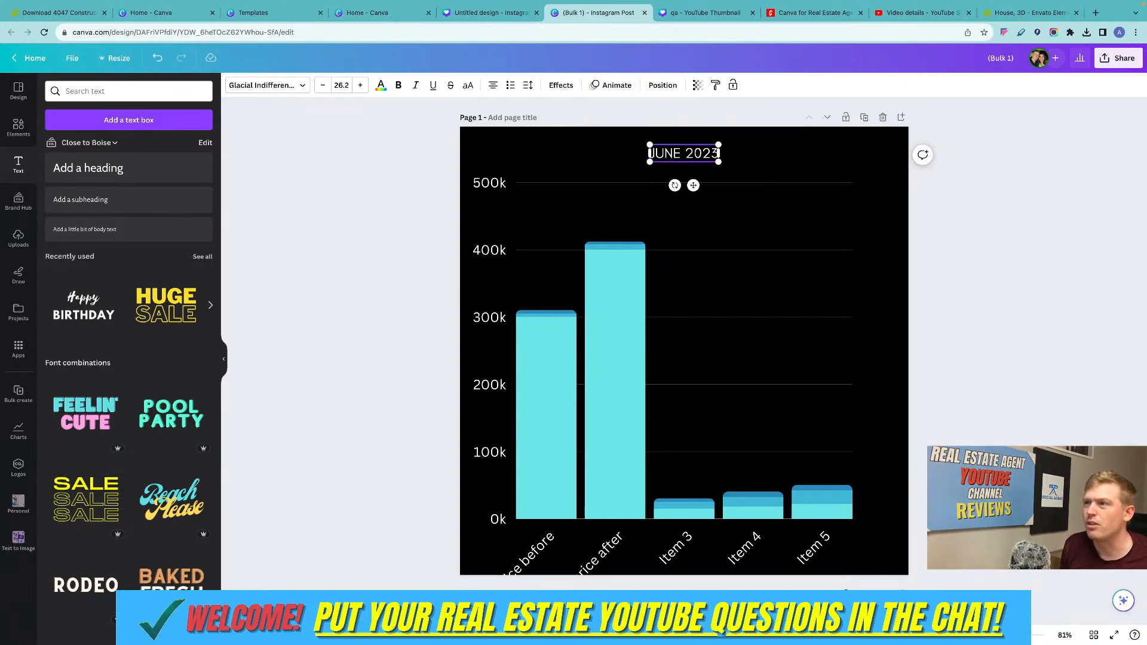
{"action": "left_click", "coordinate": [1019, 323]}
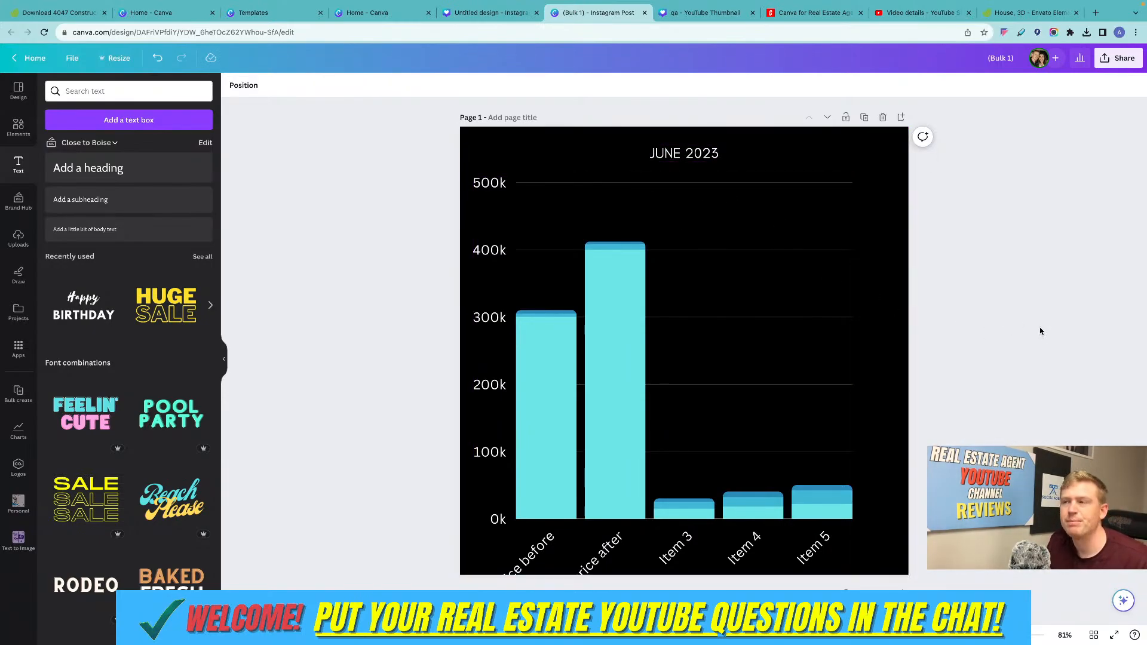
{"action": "scroll", "coordinate": [757, 324], "scroll_direction": "down", "scroll_amount": 3}
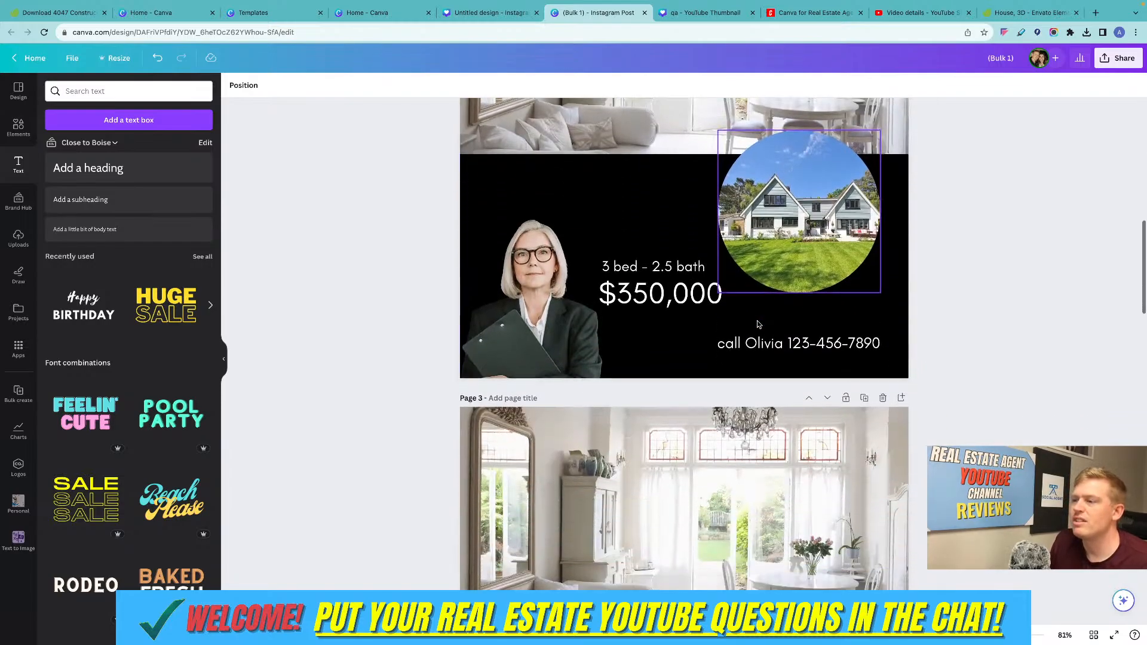
{"action": "scroll", "coordinate": [758, 324], "scroll_direction": "up", "scroll_amount": 3}
{"action": "scroll", "coordinate": [757, 325], "scroll_direction": "down", "scroll_amount": 2}
{"action": "scroll", "coordinate": [758, 325], "scroll_direction": "up", "scroll_amount": 2}
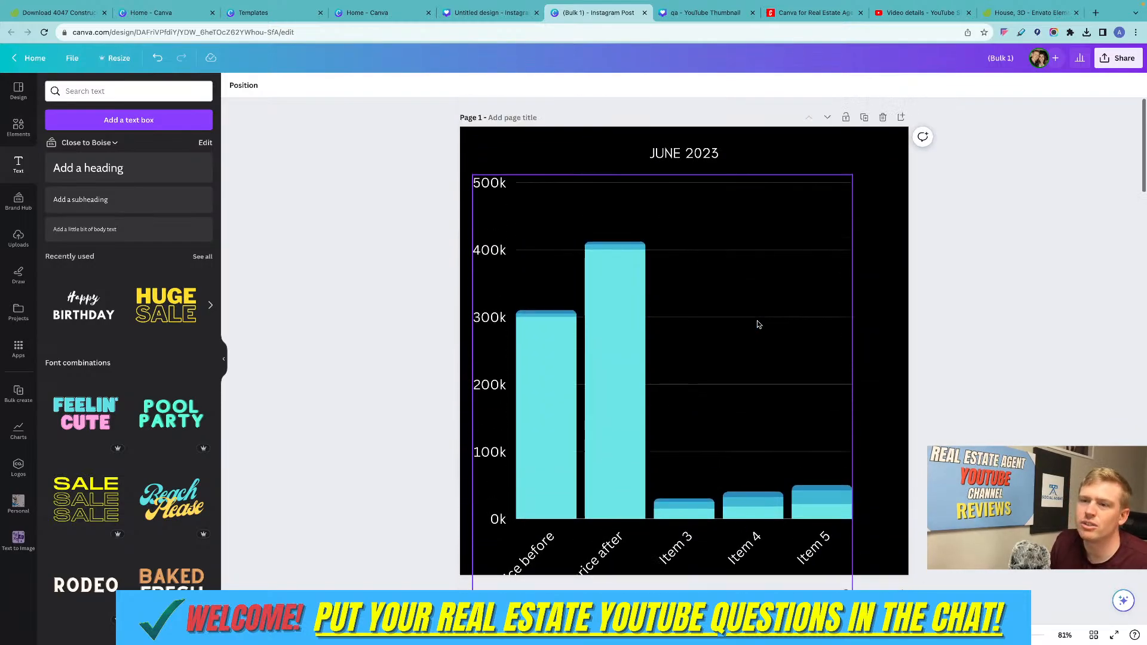